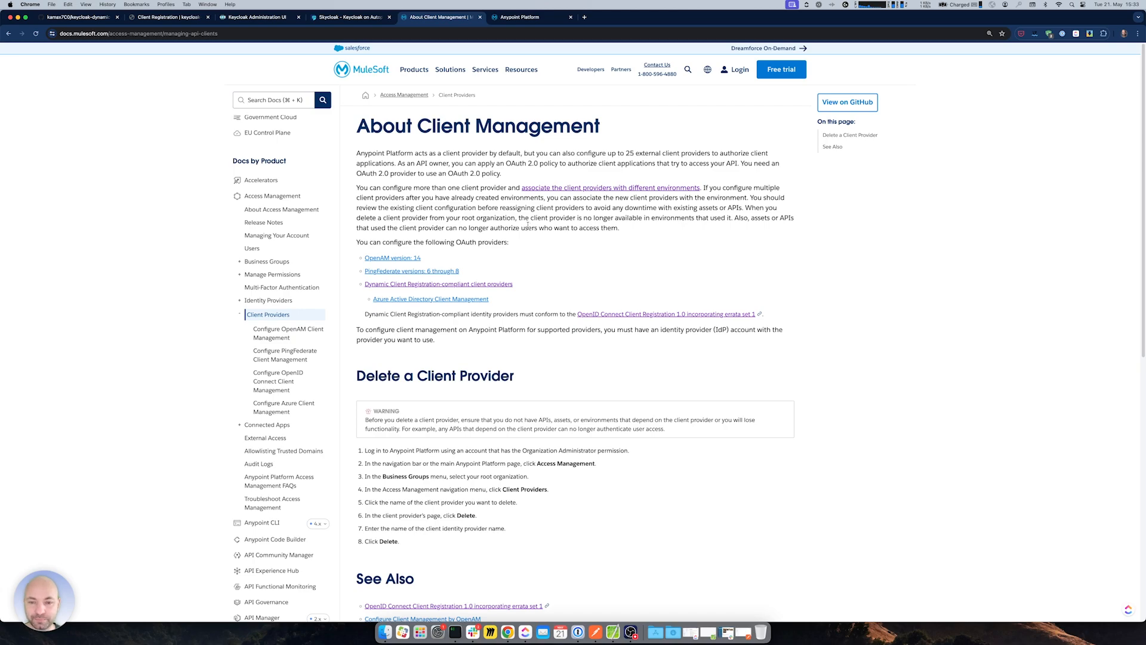
- Open the Configure OpenID Connect Client Management guide in the MuleSoft docs and read through it
{"action": "left_click", "coordinate": [271, 382]}
{"action": "left_click_drag", "start_coordinate": [371, 125], "coordinate": [793, 123]}
{"action": "left_click", "coordinate": [800, 124]}
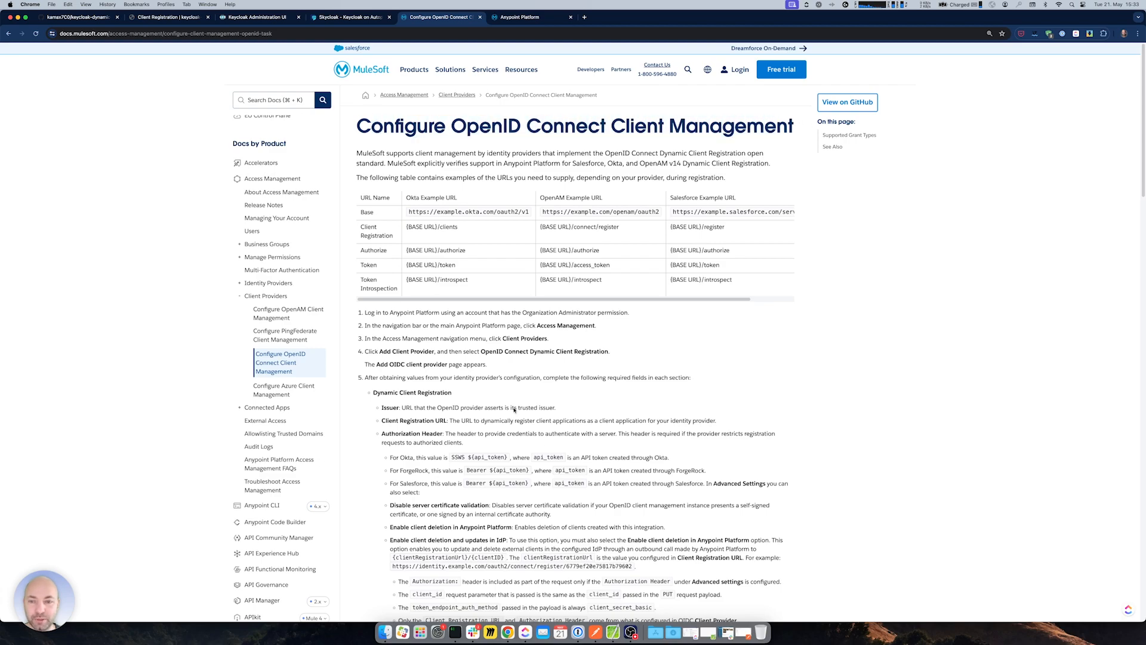
{"action": "scroll", "coordinate": [501, 383], "scroll_direction": "down", "scroll_amount": 4}
{"action": "scroll", "coordinate": [510, 302], "scroll_direction": "down", "scroll_amount": 3}
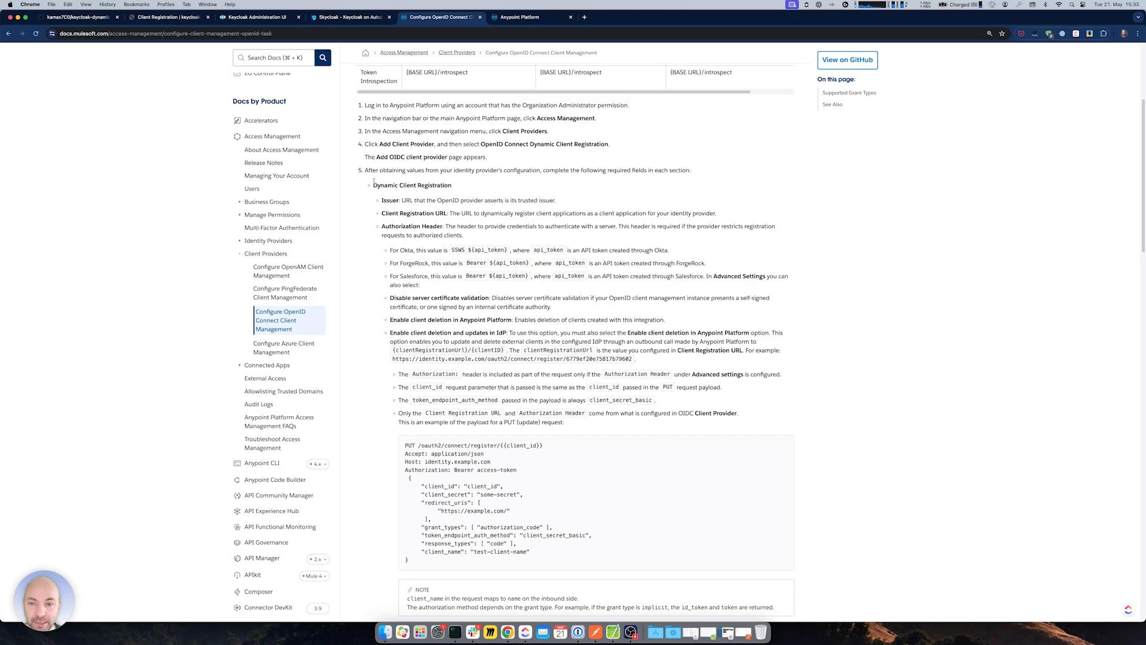
- Review the guide's PUT payload and DELETE request examples, then return to the Anypoint Platform home
{"action": "left_click_drag", "start_coordinate": [373, 186], "coordinate": [451, 186]}
{"action": "left_click", "coordinate": [452, 186]}
{"action": "scroll", "coordinate": [435, 323], "scroll_direction": "down", "scroll_amount": 11}
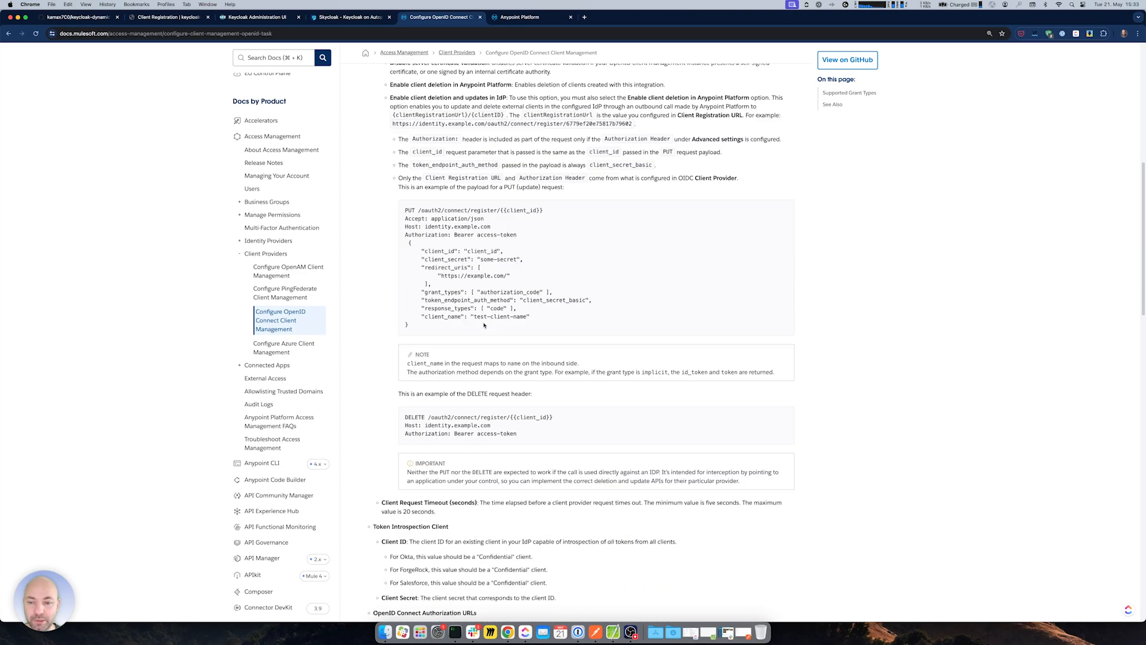
{"action": "scroll", "coordinate": [432, 316], "scroll_direction": "up", "scroll_amount": 7}
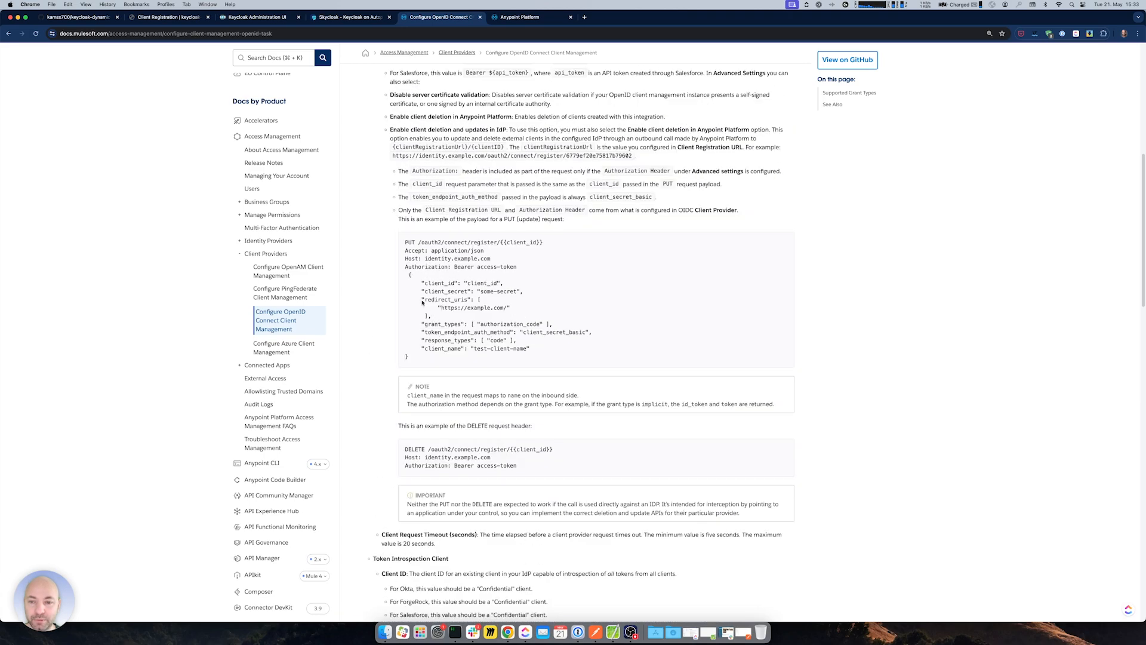
{"action": "left_click_drag", "start_coordinate": [406, 242], "coordinate": [530, 349]}
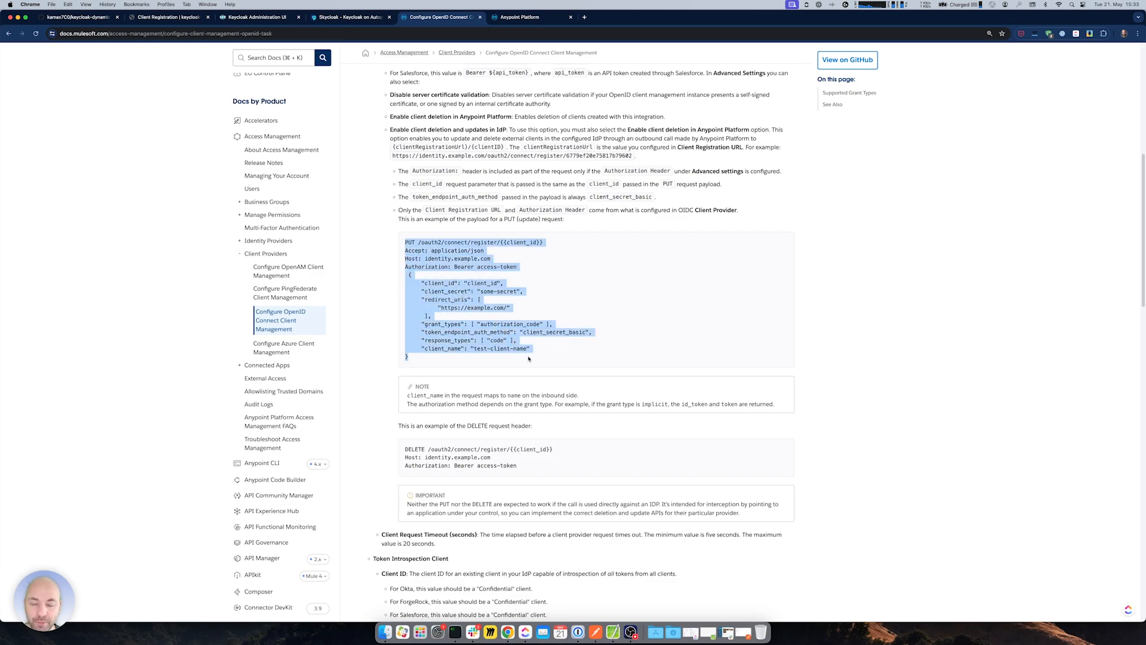
{"action": "left_click", "coordinate": [449, 375]}
{"action": "left_click_drag", "start_coordinate": [404, 448], "coordinate": [491, 458]}
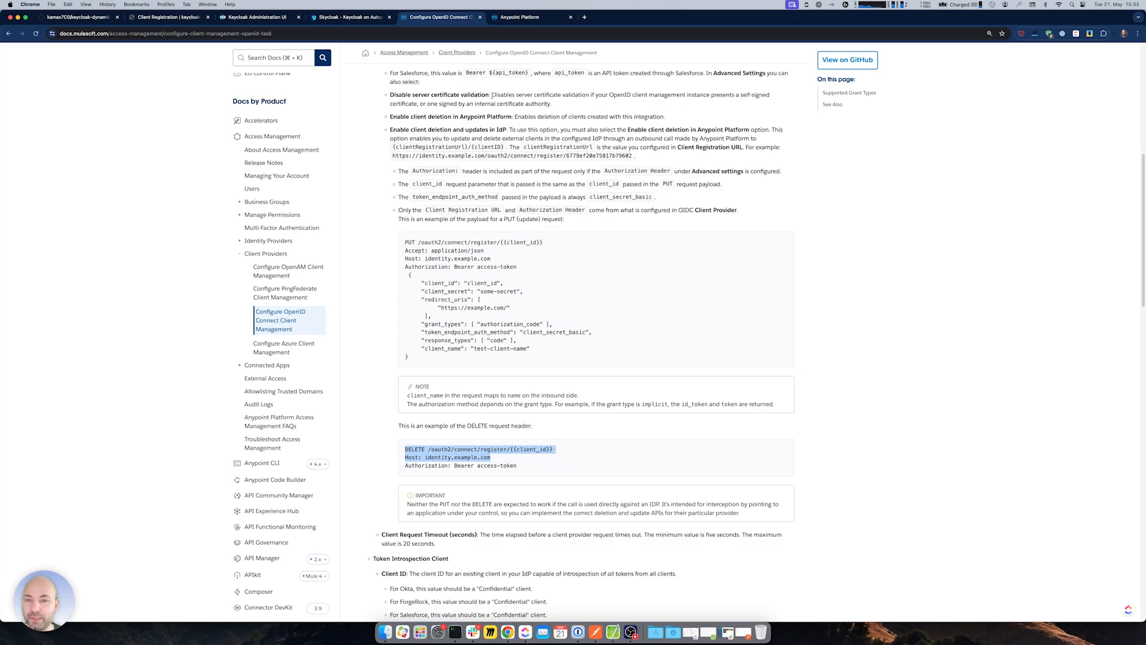
{"action": "left_click", "coordinate": [519, 16]}
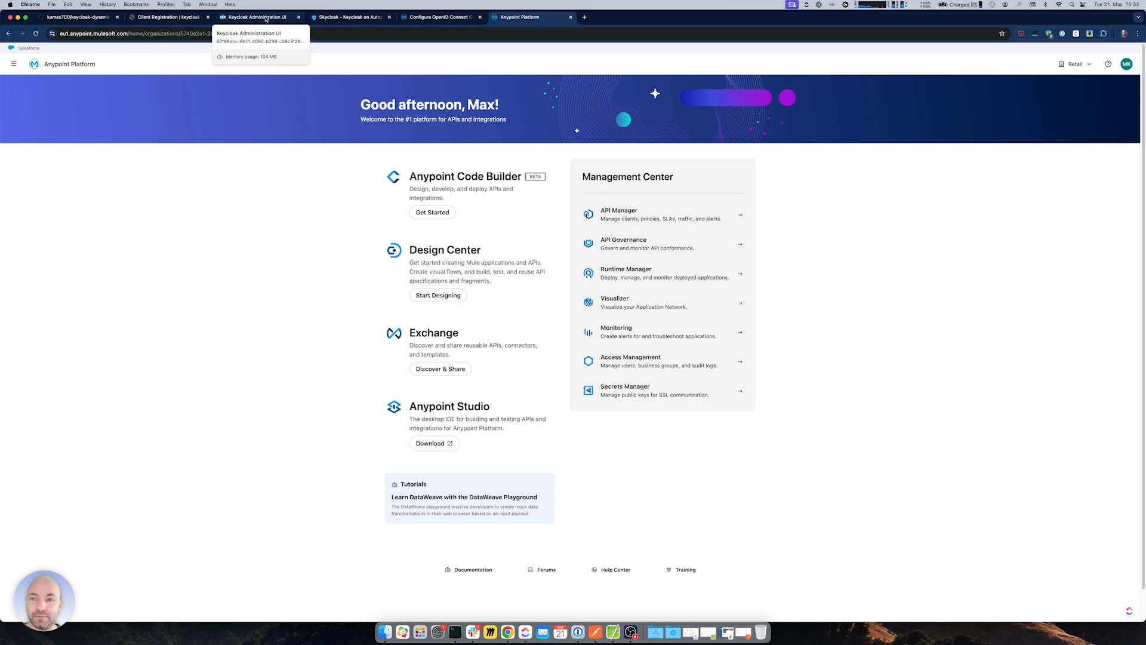
- Close the Skycloak page and return to the Keycloak administration console
{"action": "left_click", "coordinate": [266, 18]}
{"action": "left_click", "coordinate": [344, 17]}
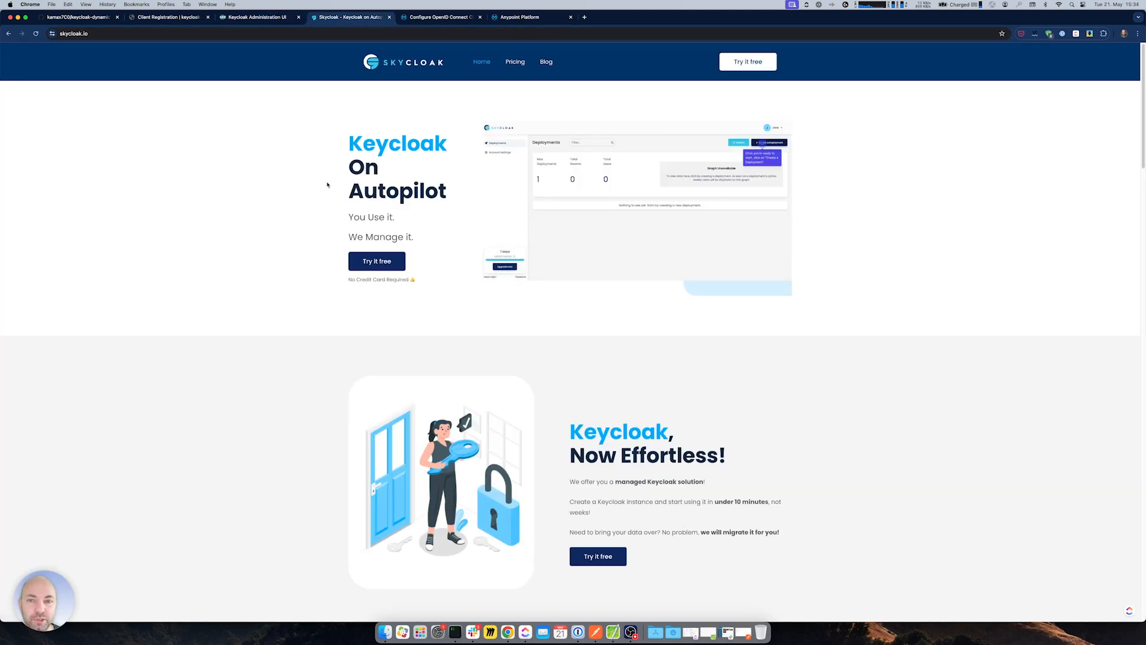
{"action": "left_click", "coordinate": [389, 17]}
{"action": "left_click", "coordinate": [258, 17]}
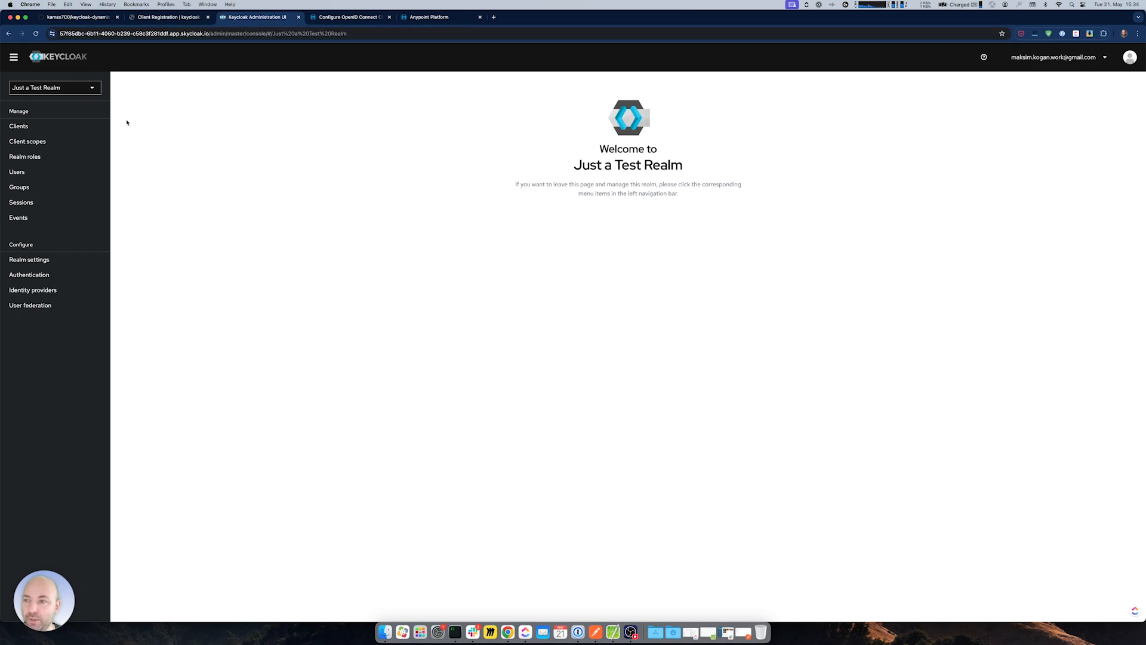
- Switch Keycloak to the master realm, then go back to Anypoint Platform
{"action": "left_click", "coordinate": [54, 87]}
{"action": "left_click", "coordinate": [25, 134]}
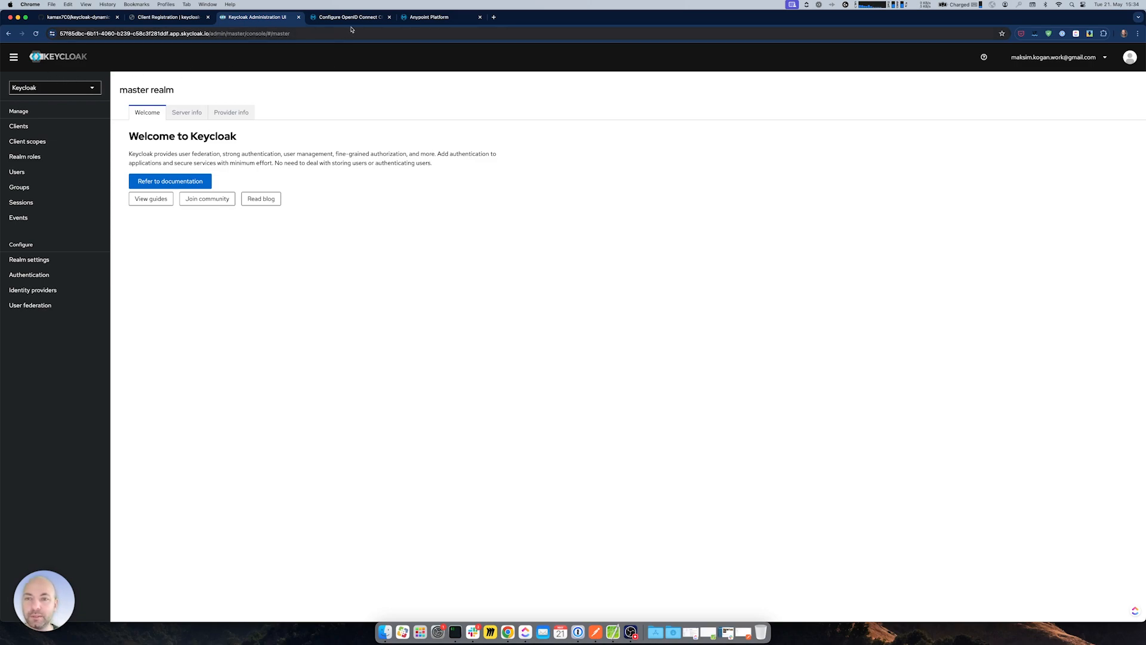
{"action": "key", "text": "ctrl+Tab"}
{"action": "key", "text": "ctrl+Tab"}
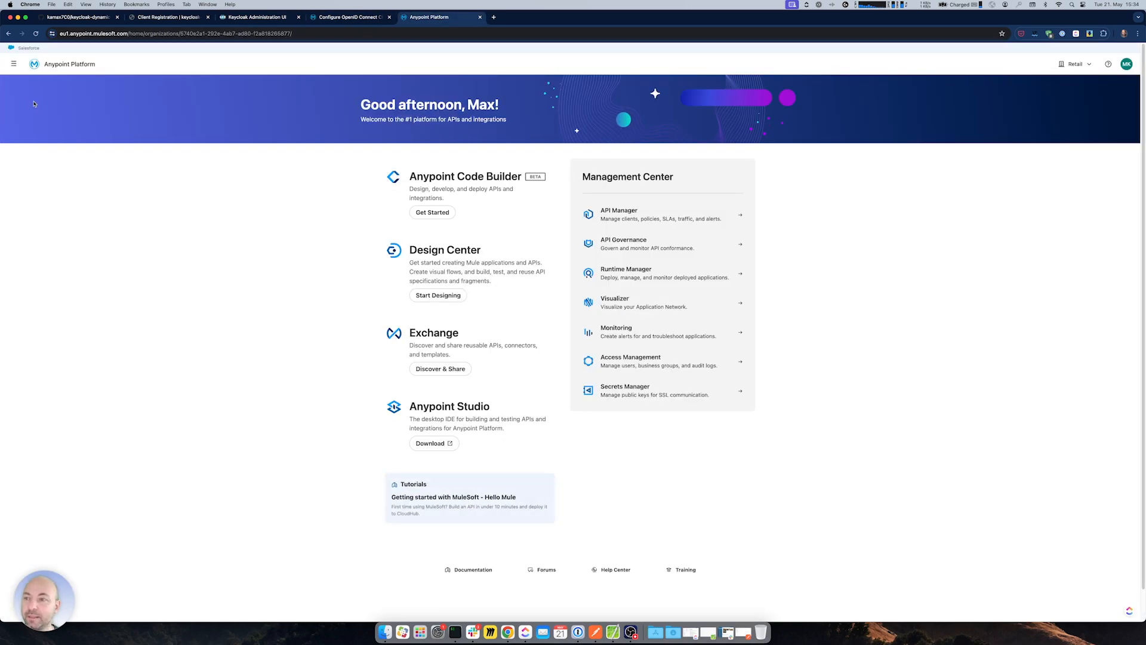
- Under Access Management > Client Providers, start adding an OpenID Connect Dynamic Client Registration provider
{"action": "left_click", "coordinate": [13, 64]}
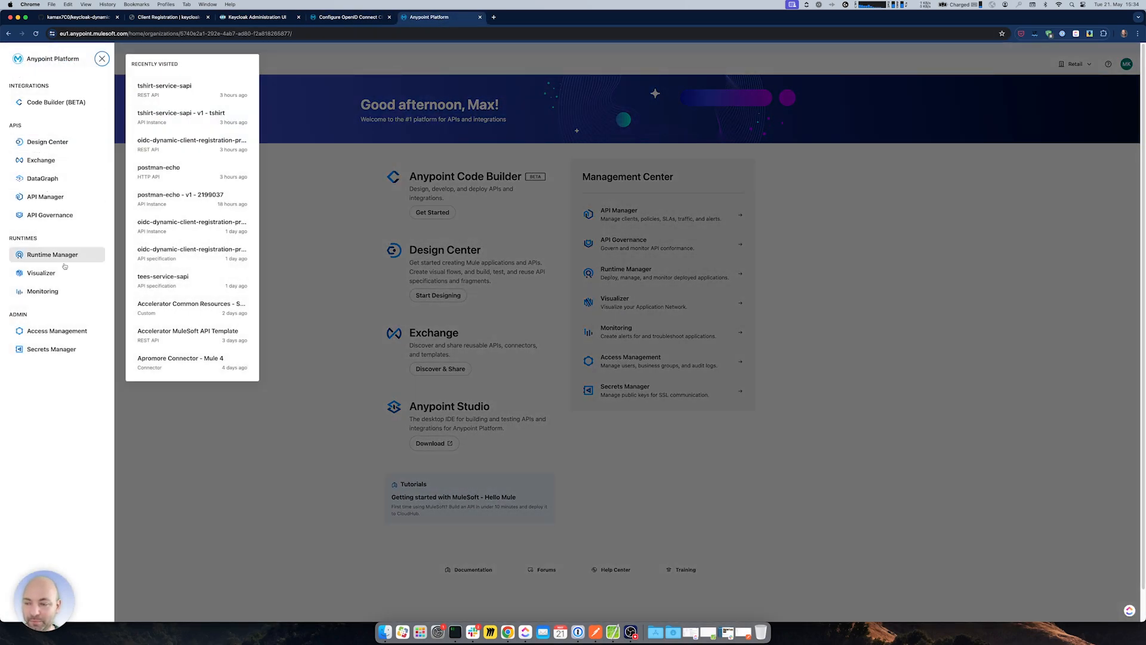
{"action": "left_click", "coordinate": [57, 333]}
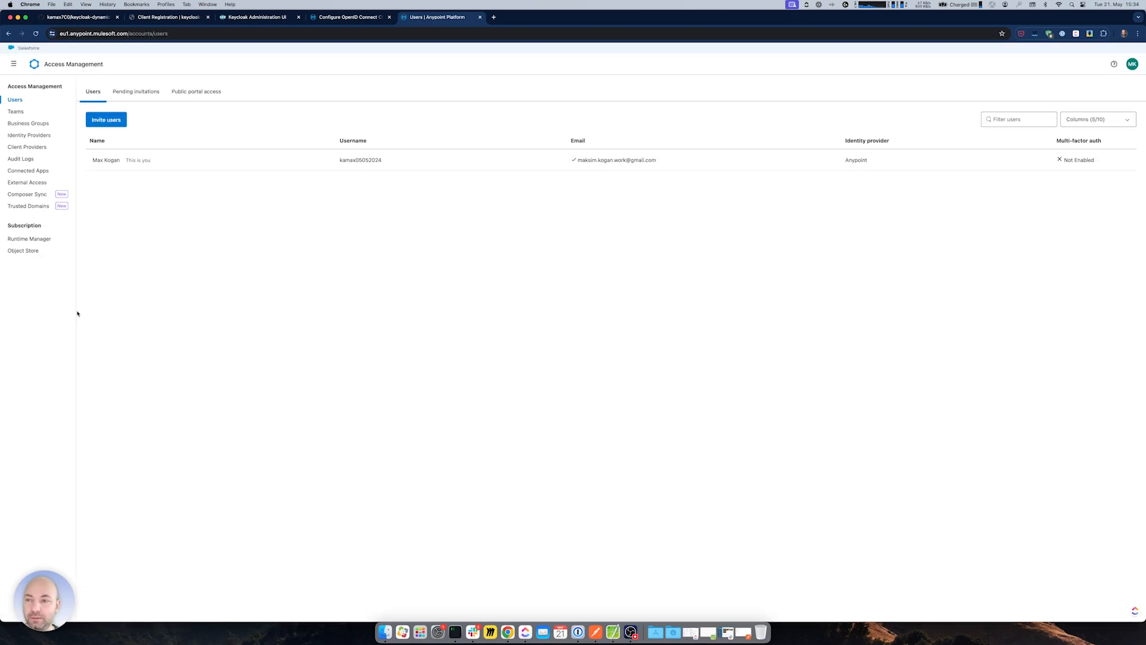
{"action": "left_click", "coordinate": [22, 148]}
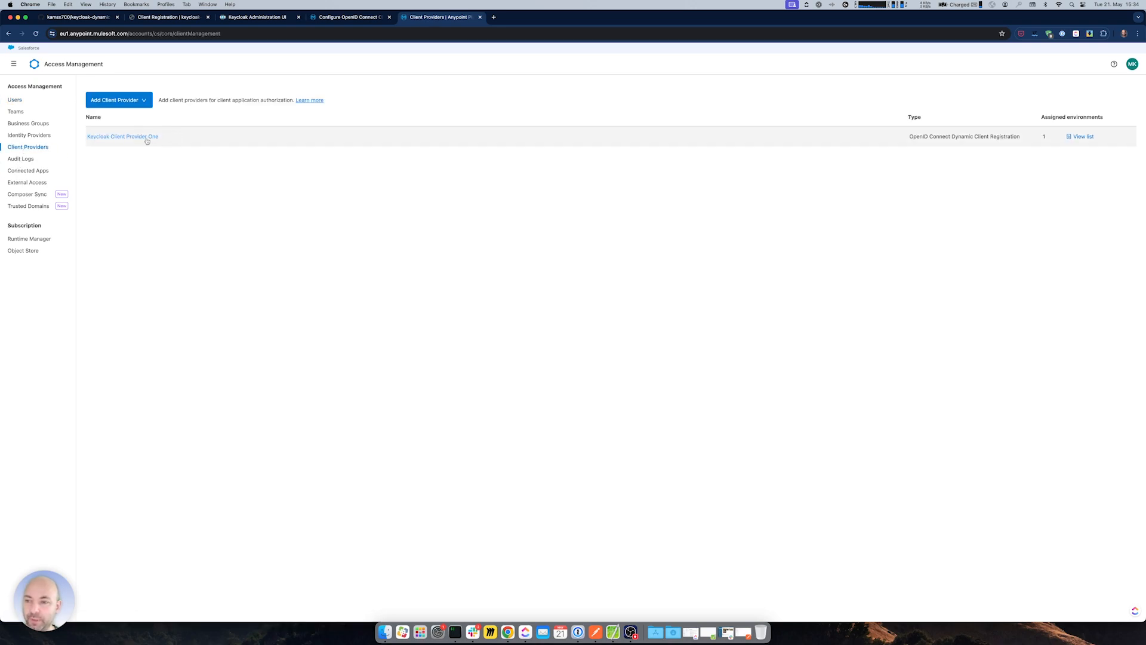
{"action": "left_click", "coordinate": [141, 101]}
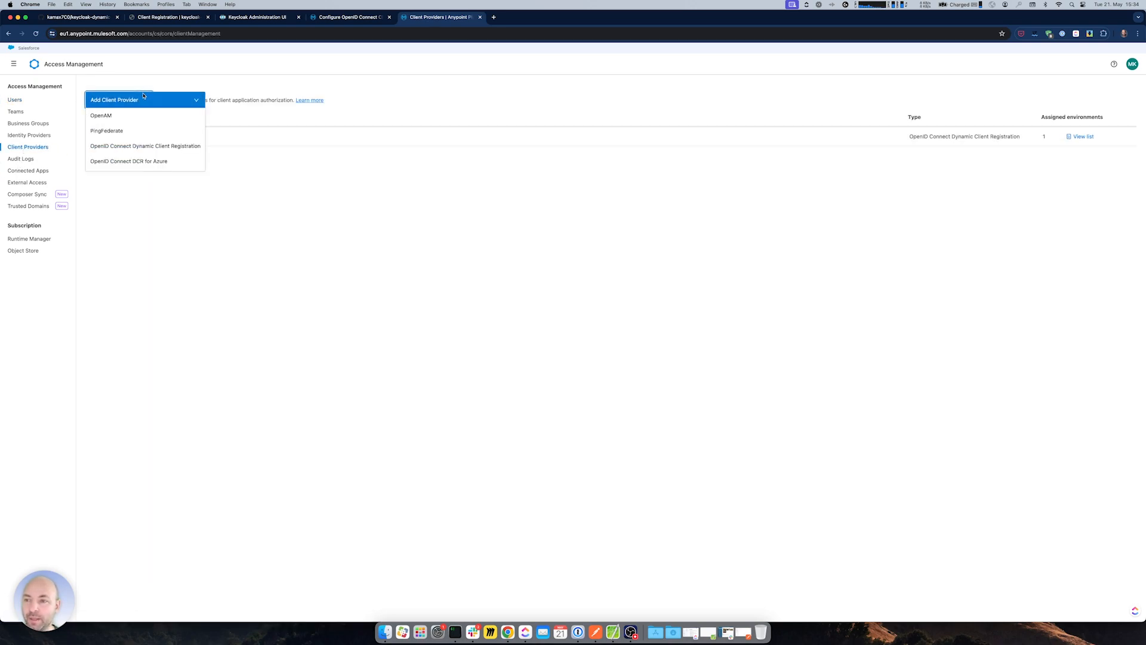
{"action": "left_click", "coordinate": [145, 148]}
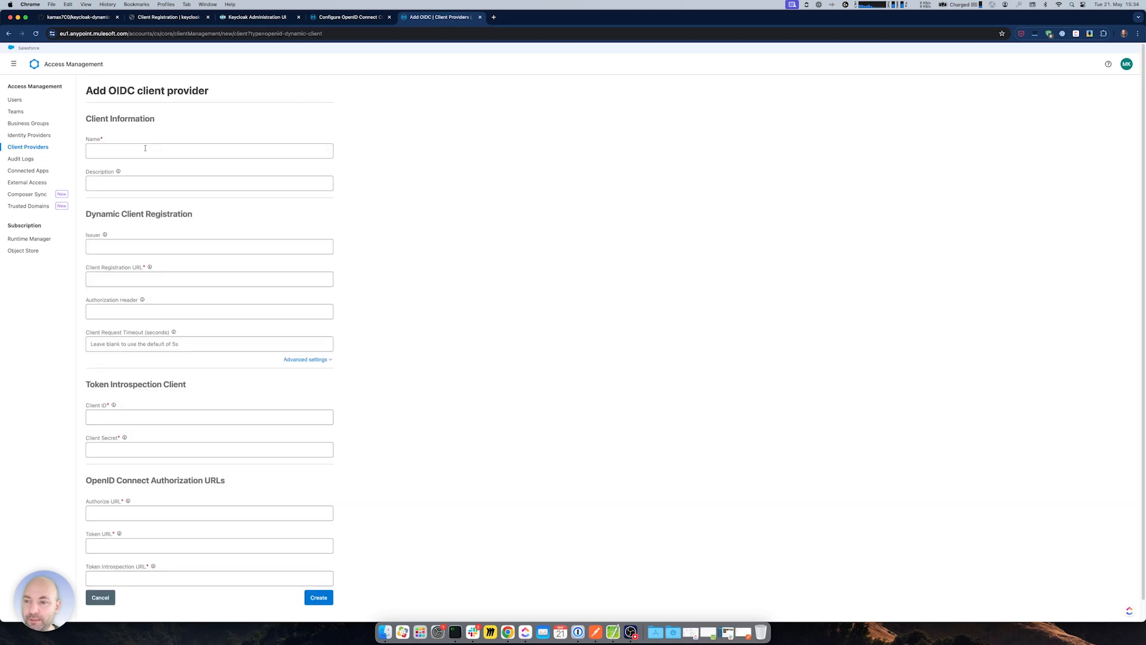
{"action": "scroll", "coordinate": [365, 362], "scroll_direction": "down", "scroll_amount": 1}
{"action": "scroll", "coordinate": [367, 363], "scroll_direction": "up", "scroll_amount": 1}
- Enter 'Keycloak Bran New Provider' as the client provider's name
{"action": "left_click", "coordinate": [125, 152]}
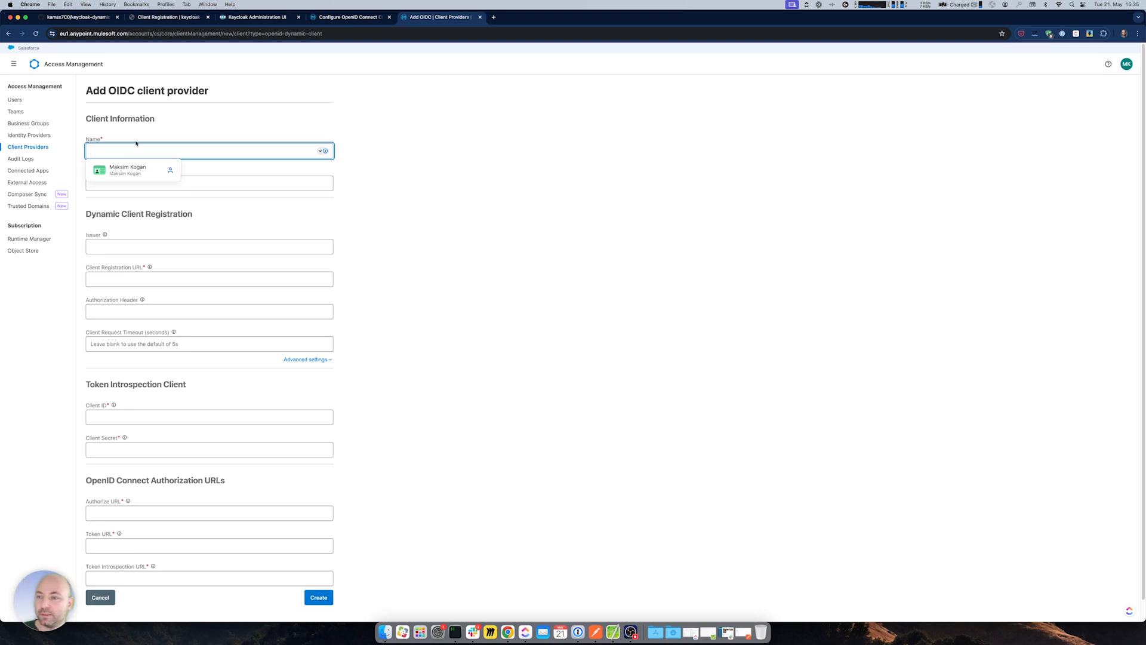
{"action": "type", "text": "Keykloa"}
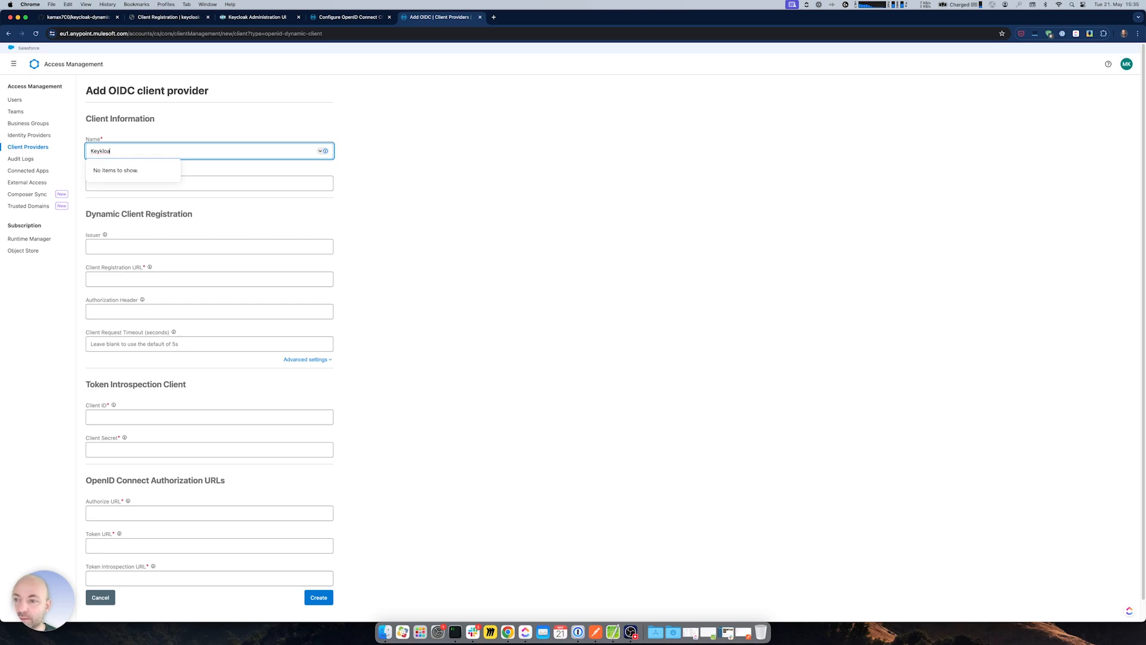
{"action": "key", "text": "BackSpace"}
{"action": "key", "text": "BackSpace"}
{"action": "type", "text": "cloak Branw New Pr"}
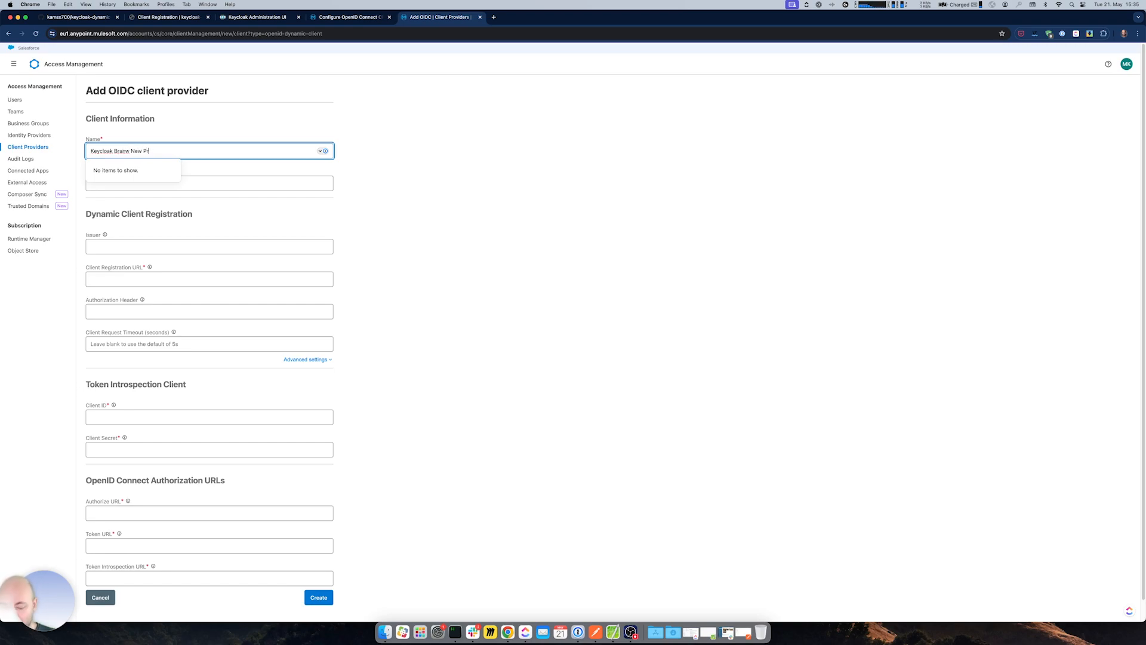
{"action": "type", "text": "ovider"}
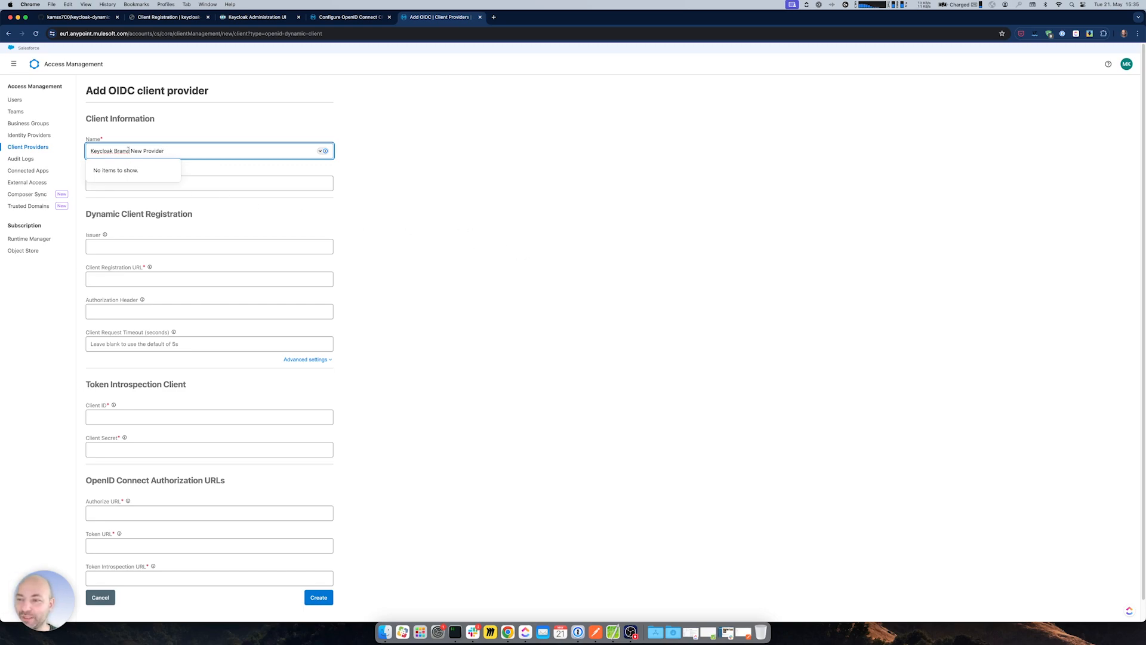
{"action": "key", "text": "BackSpace"}
{"action": "left_click", "coordinate": [307, 197]}
{"action": "left_click", "coordinate": [159, 185]}
- Look over the Issuer and Dynamic Client Registration fields, then return to the OpenID Connect docs
{"action": "left_click", "coordinate": [136, 248]}
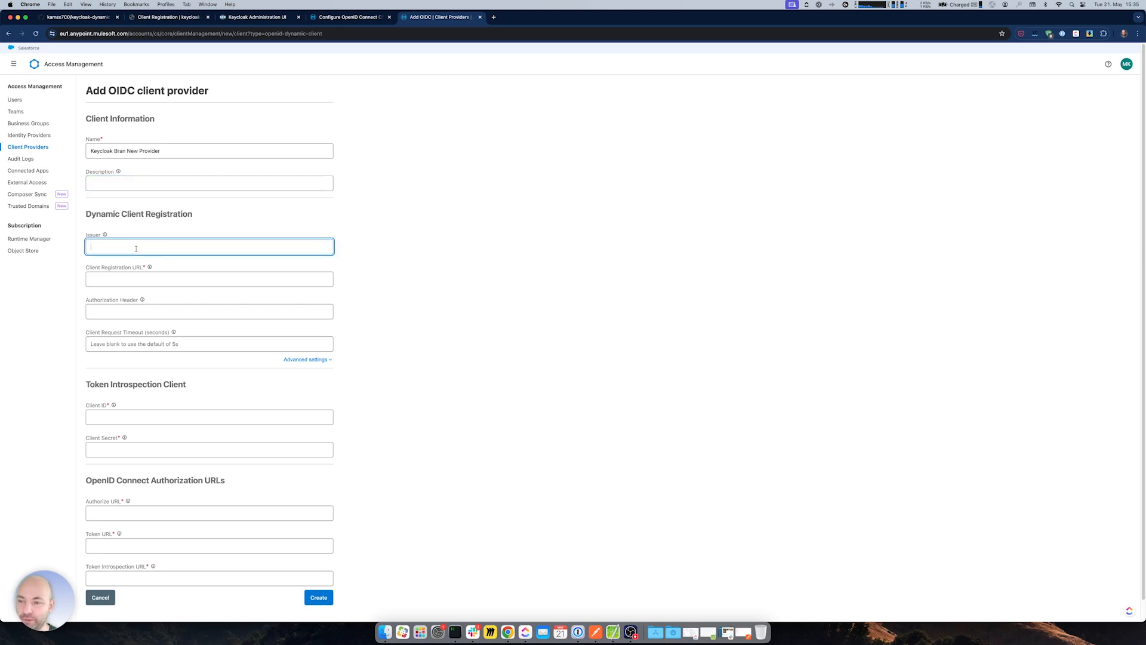
{"action": "left_click_drag", "start_coordinate": [87, 214], "coordinate": [192, 210]}
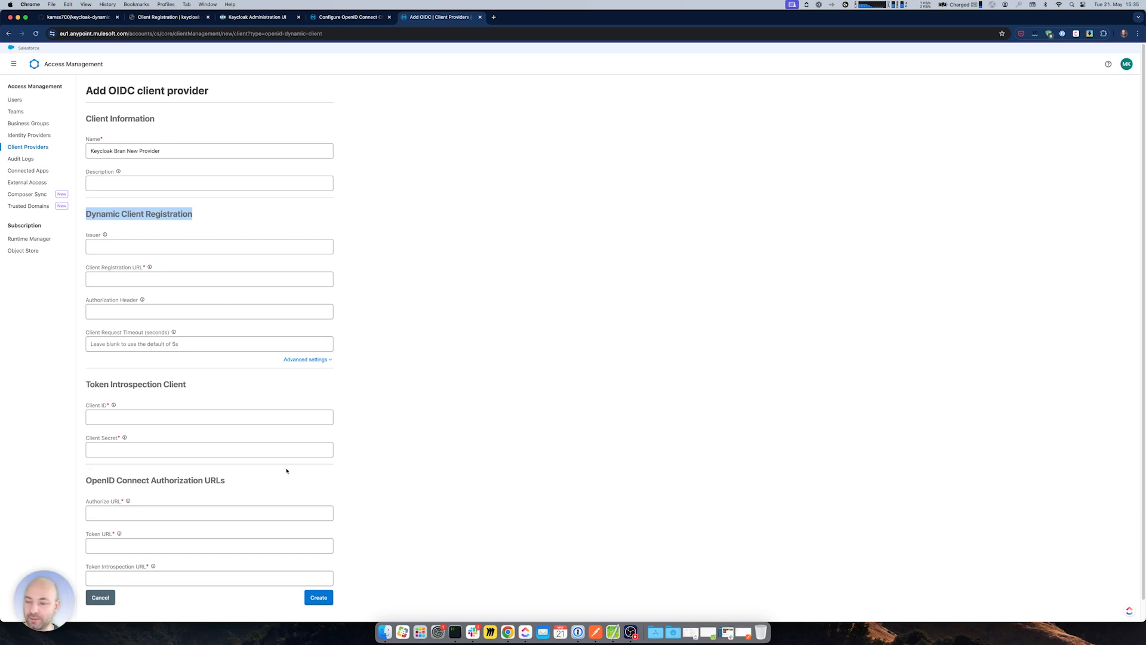
{"action": "scroll", "coordinate": [183, 469], "scroll_direction": "down", "scroll_amount": 1}
{"action": "left_click", "coordinate": [371, 244]}
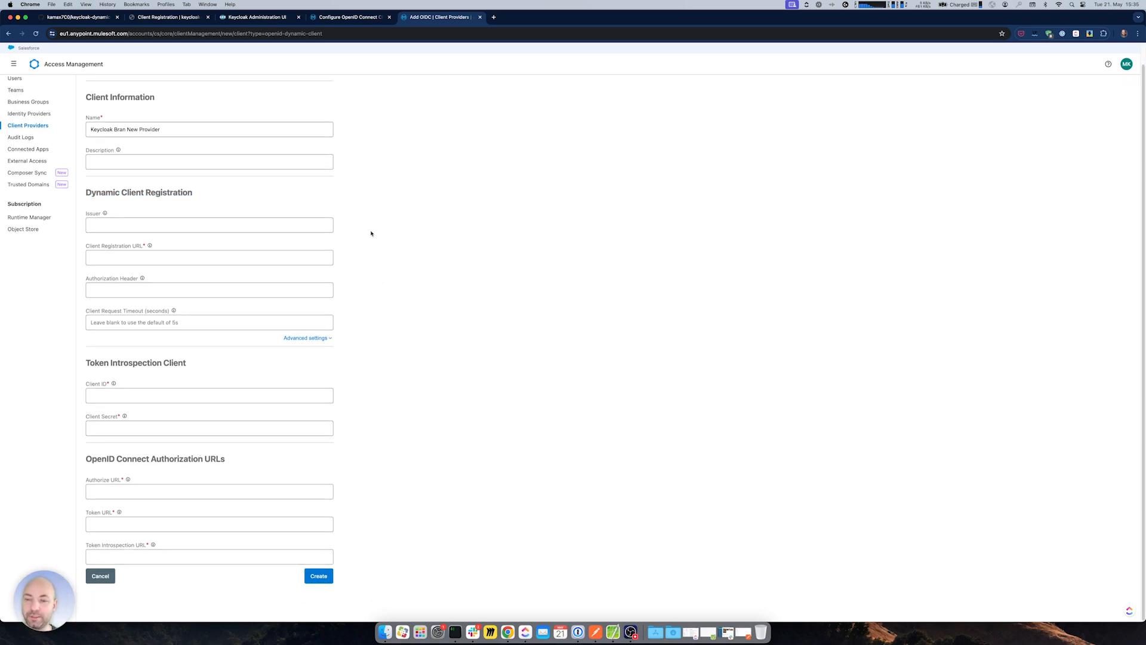
{"action": "left_click", "coordinate": [352, 16]}
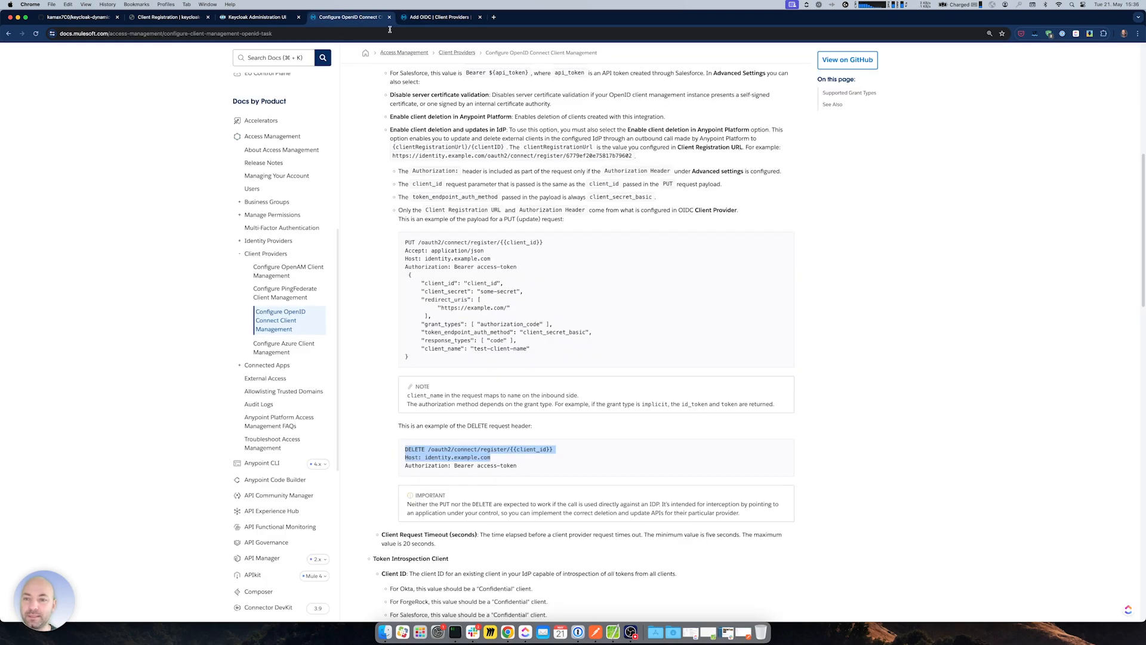
- Create a new Keycloak realm named 'Brand New Realm'
{"action": "left_click", "coordinate": [258, 17]}
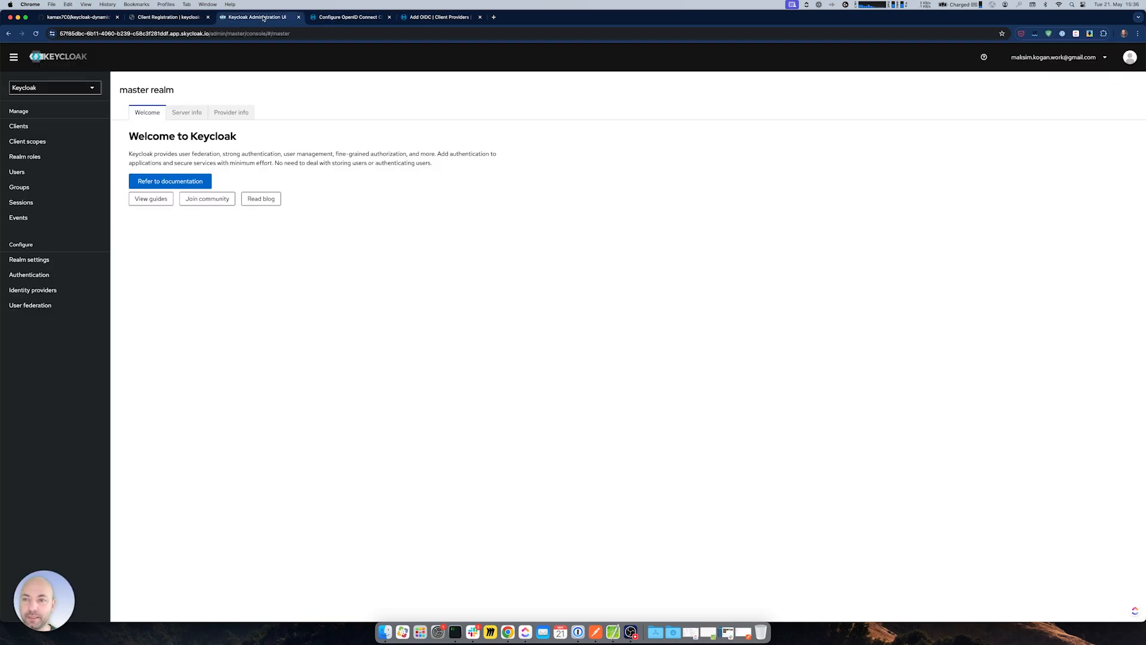
{"action": "left_click", "coordinate": [92, 87]}
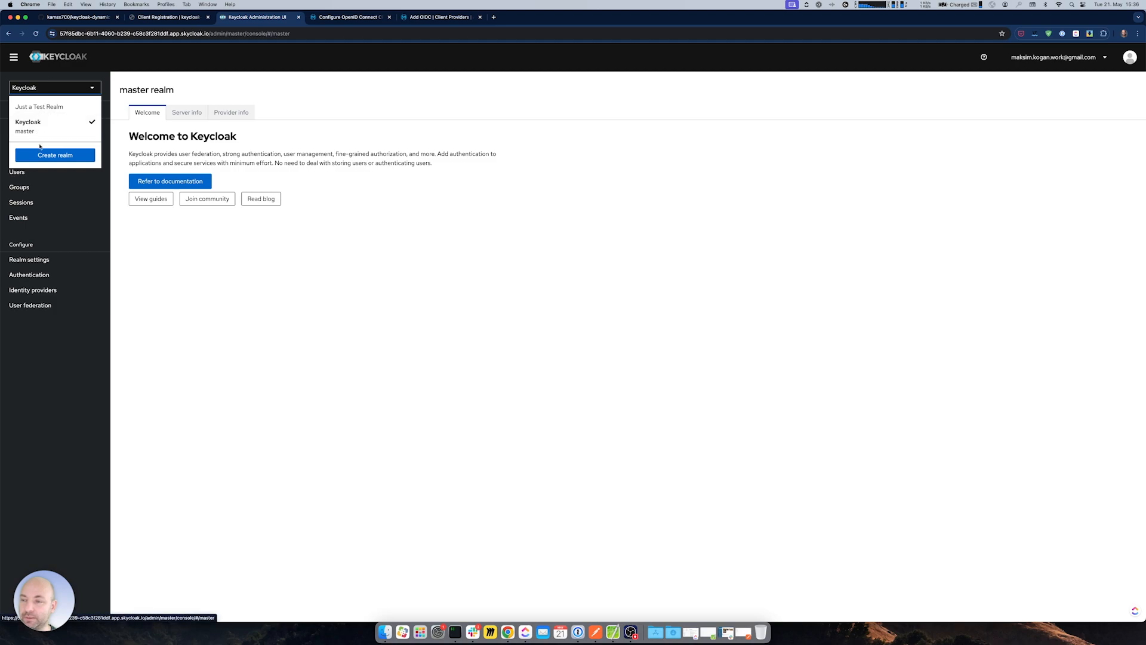
{"action": "left_click", "coordinate": [211, 283]}
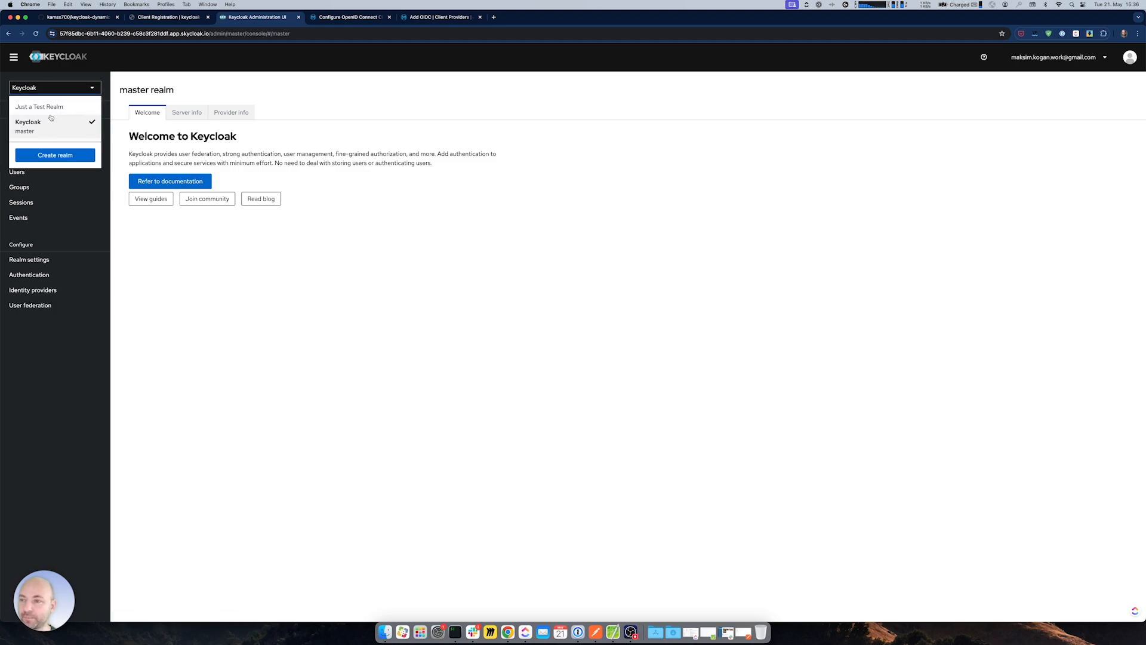
{"action": "left_click", "coordinate": [55, 155]}
{"action": "left_click", "coordinate": [235, 215]}
{"action": "type", "text": "Brnd New Realm"}
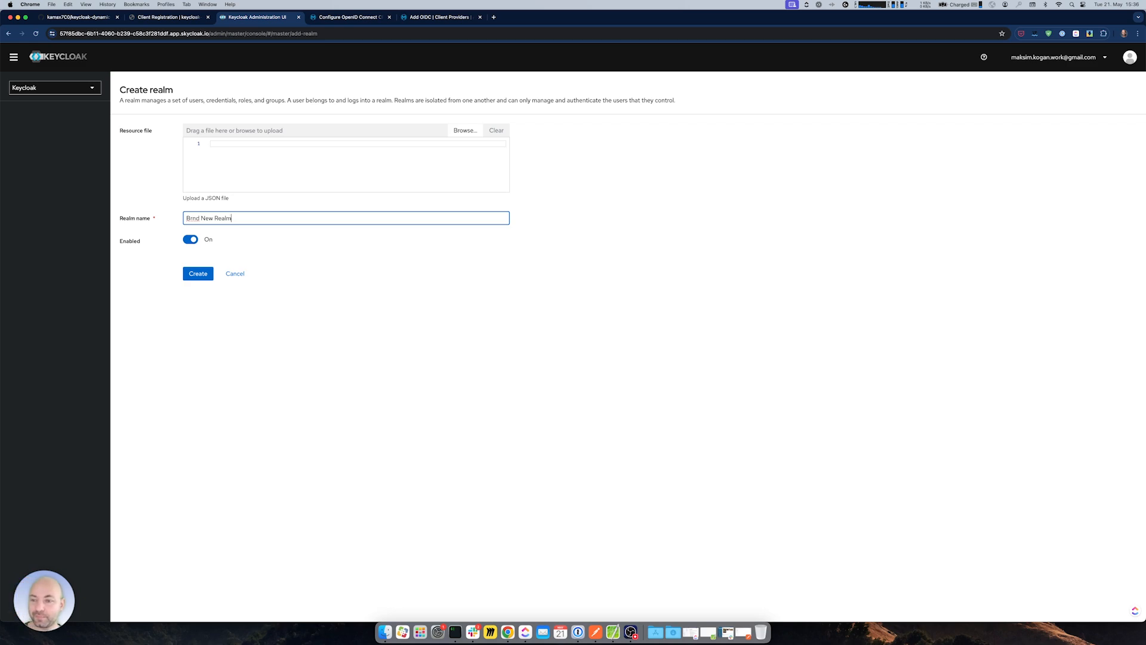
{"action": "type", "text": "a"}
{"action": "key", "text": "super+Right"}
{"action": "left_click", "coordinate": [193, 278]}
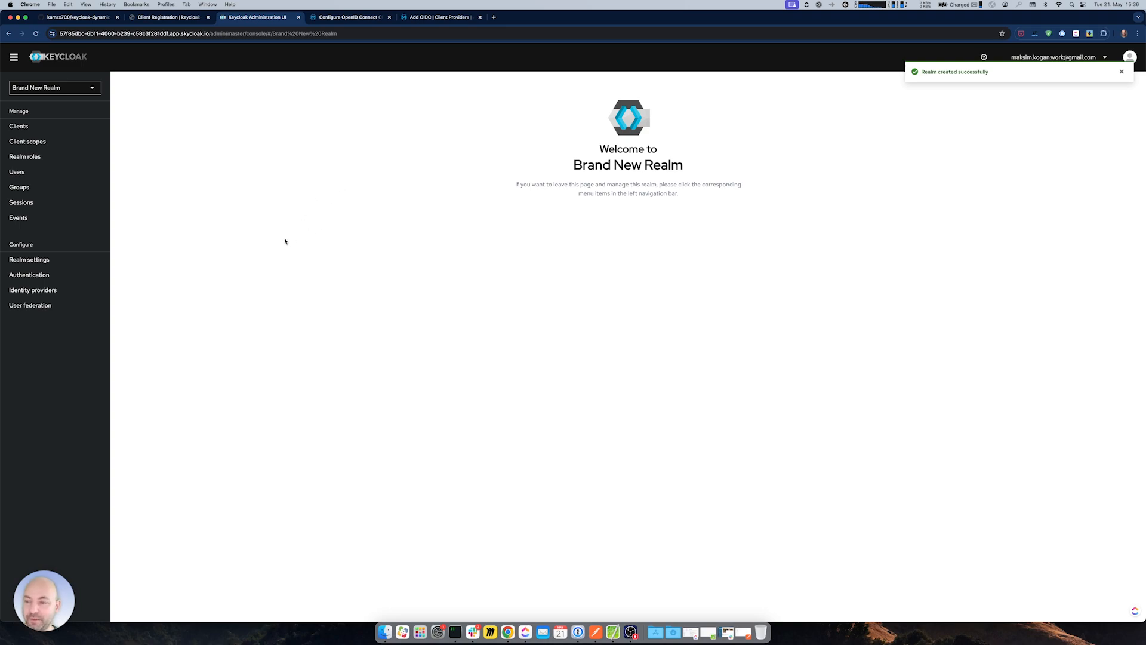
- Open Brand New Realm's OpenID endpoint configuration, pretty-print it, and copy the issuer URL
{"action": "left_click", "coordinate": [33, 260]}
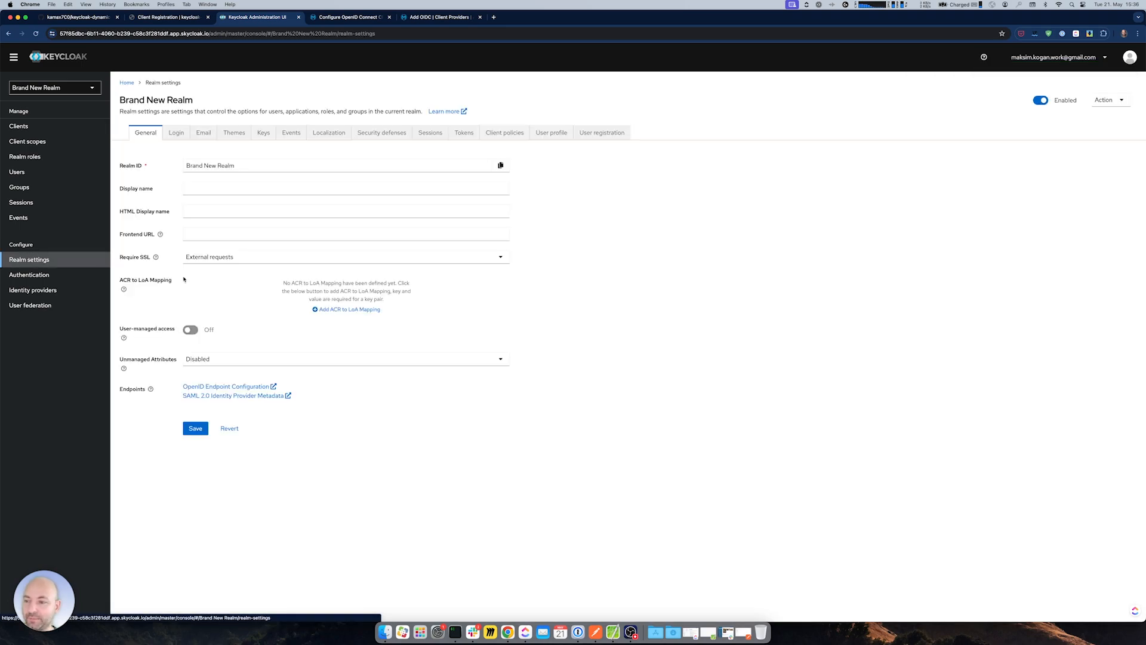
{"action": "left_click", "coordinate": [241, 387]}
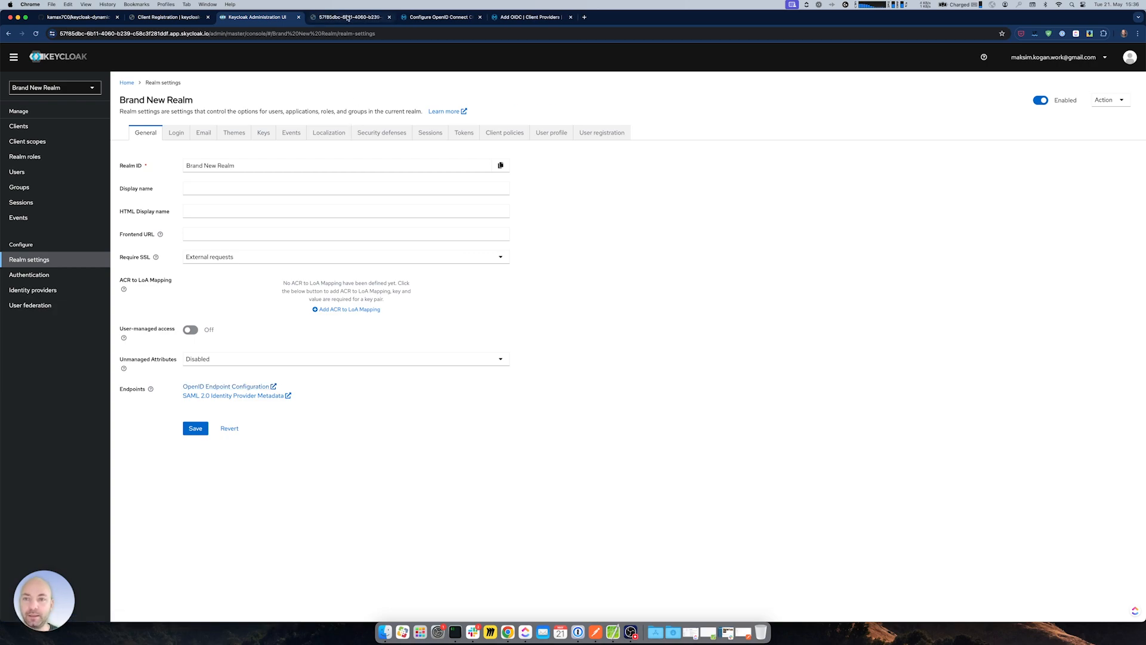
{"action": "left_click", "coordinate": [348, 17]}
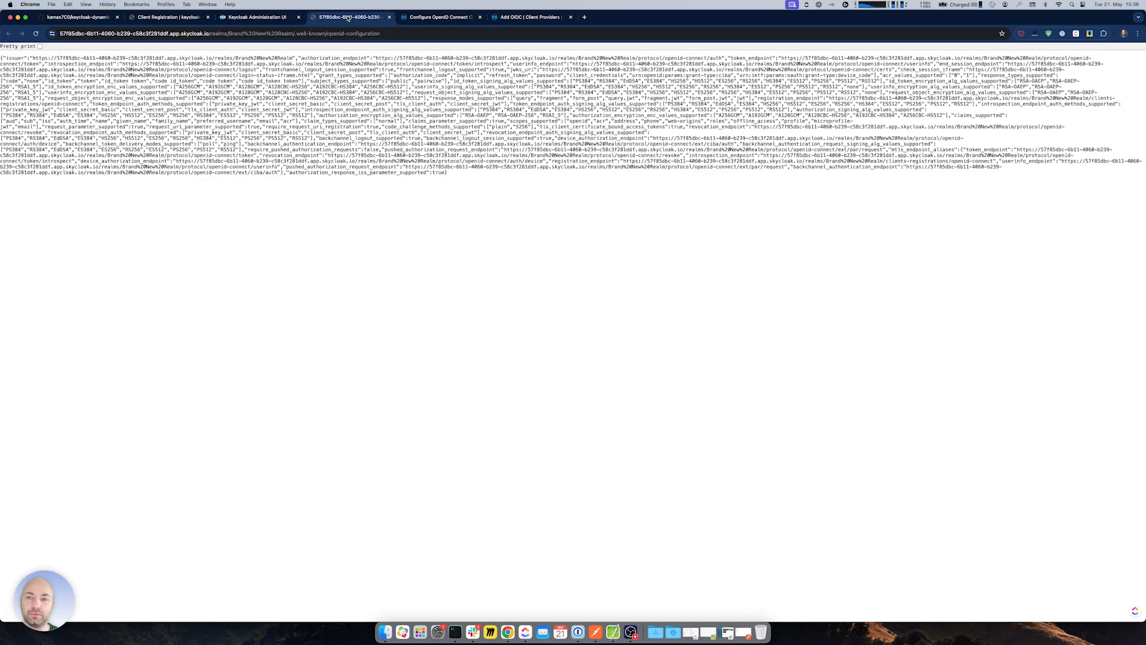
{"action": "left_click", "coordinate": [40, 46]}
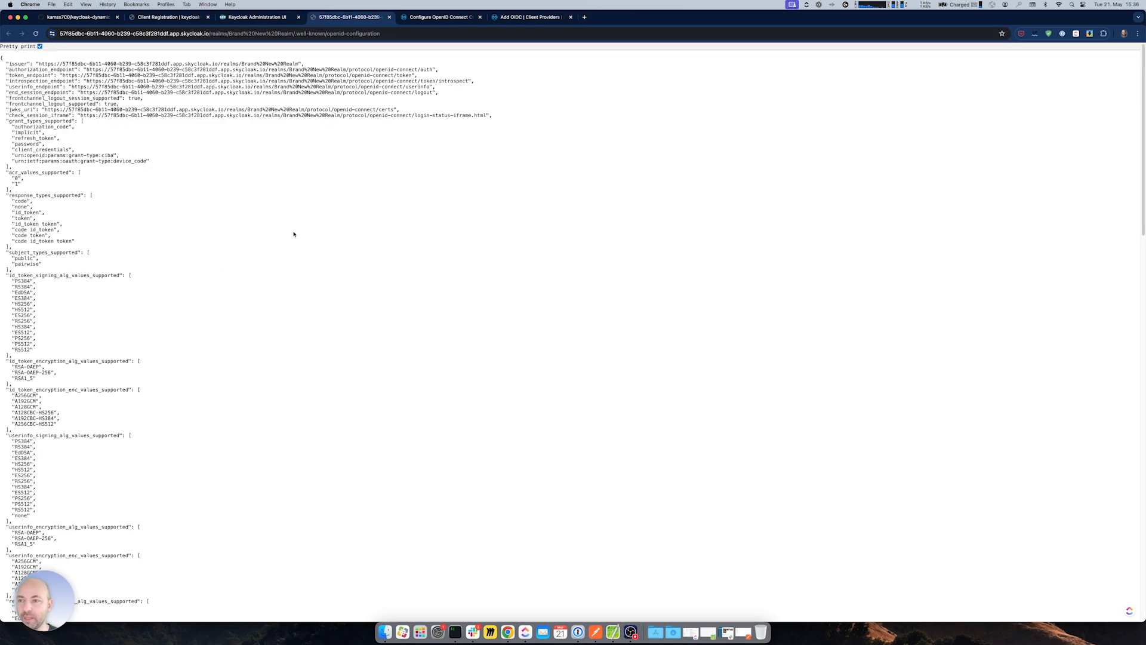
{"action": "left_click_drag", "start_coordinate": [37, 64], "coordinate": [299, 63]}
{"action": "key", "text": "super+c"}
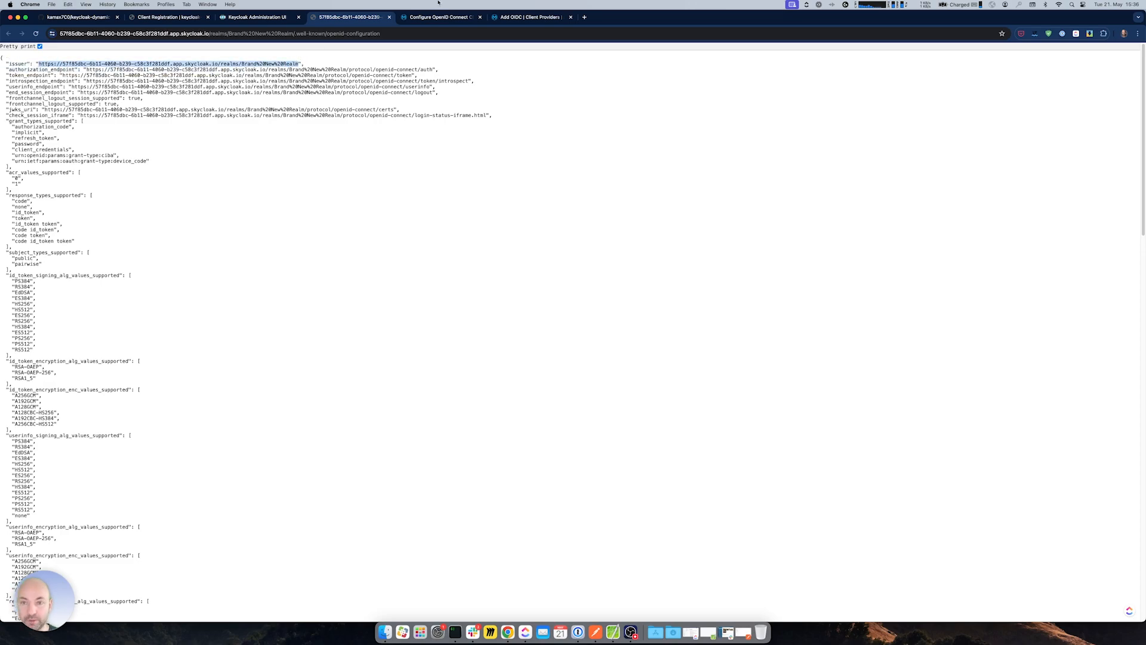
{"action": "key", "text": "ctrl+Tab"}
{"action": "left_click", "coordinate": [519, 19]}
- Paste the realm's issuer URL into the provider's Issuer field
{"action": "left_click_drag", "start_coordinate": [518, 19], "coordinate": [428, 19]}
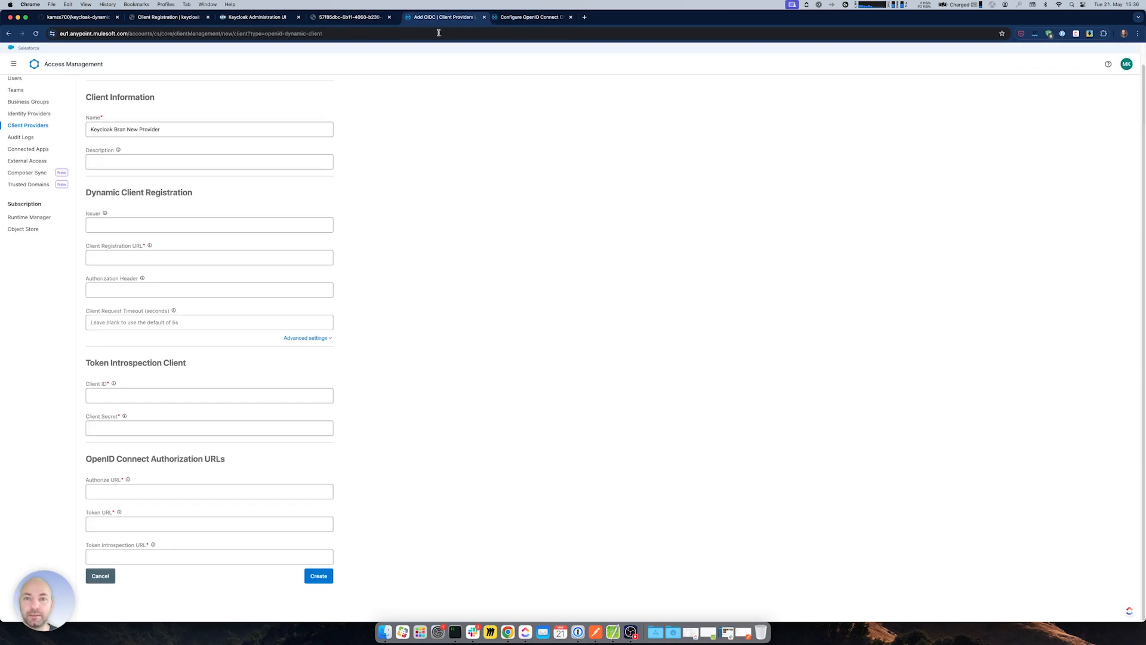
{"action": "left_click", "coordinate": [107, 231]}
{"action": "key", "text": "super+v"}
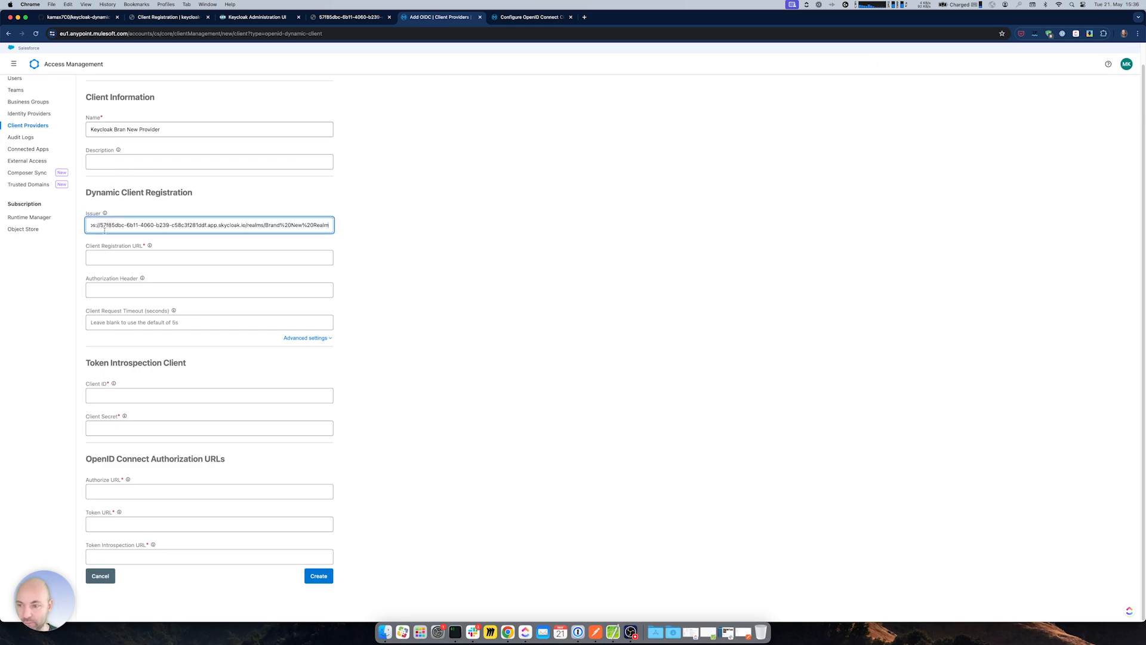
{"action": "left_click", "coordinate": [118, 257]}
{"action": "left_click", "coordinate": [430, 197]}
- Find the registration_endpoint by searching 'clients' and paste it as the Client Registration URL
{"action": "key", "text": "ctrl+shift+Tab"}
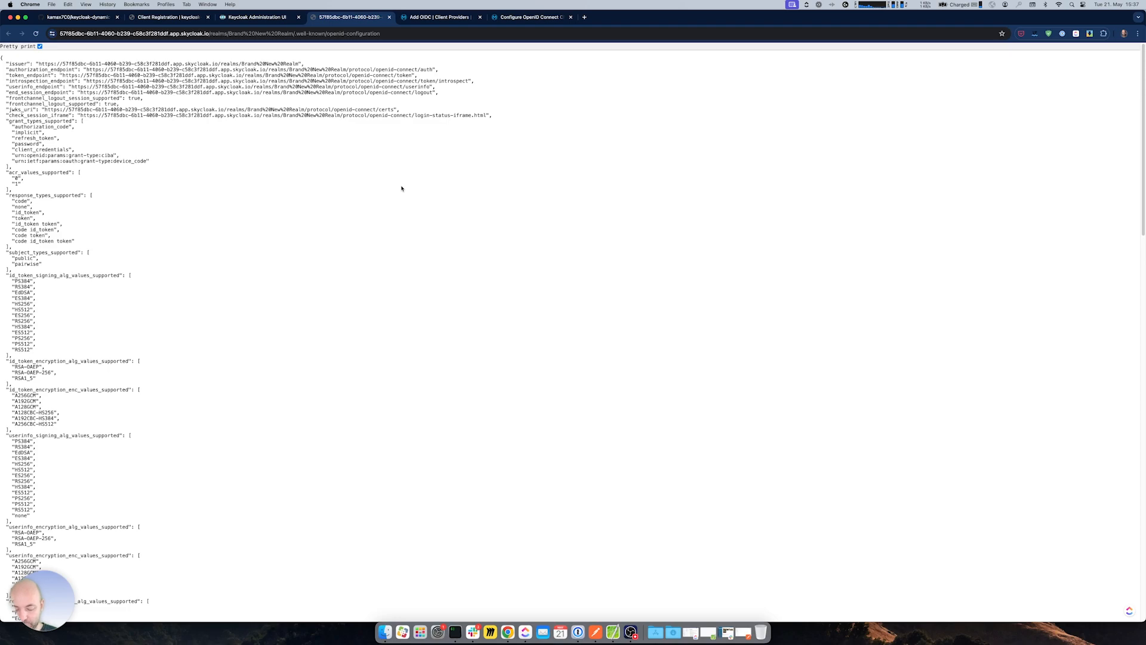
{"action": "key", "text": "super+f"}
{"action": "type", "text": "clients"}
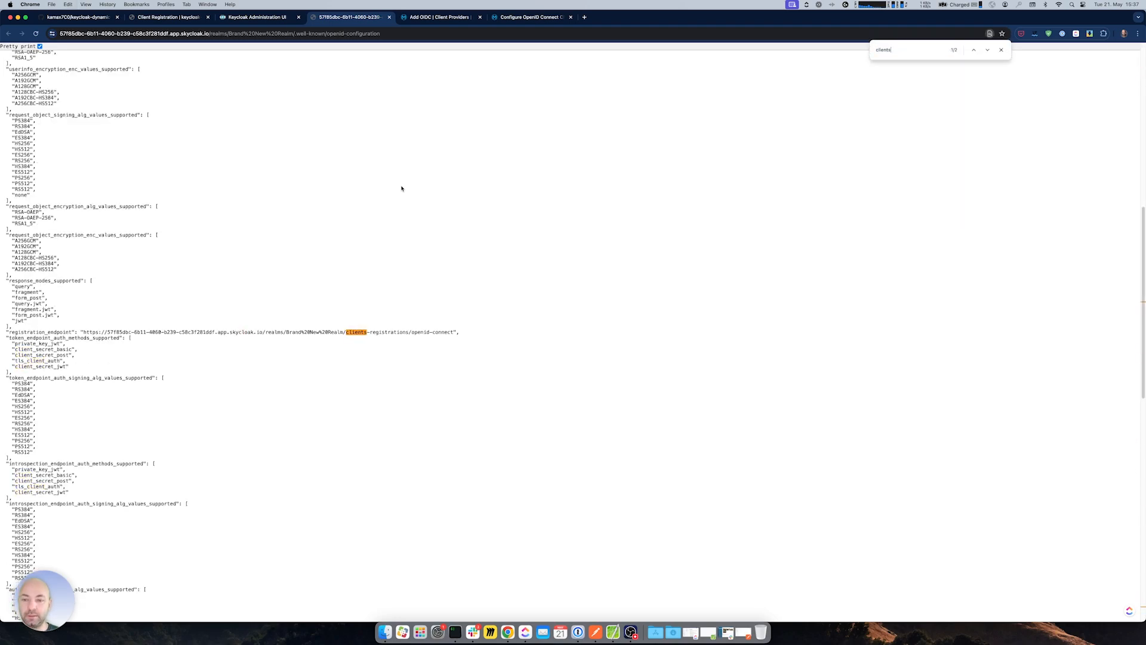
{"action": "left_click_drag", "start_coordinate": [83, 331], "coordinate": [451, 334]}
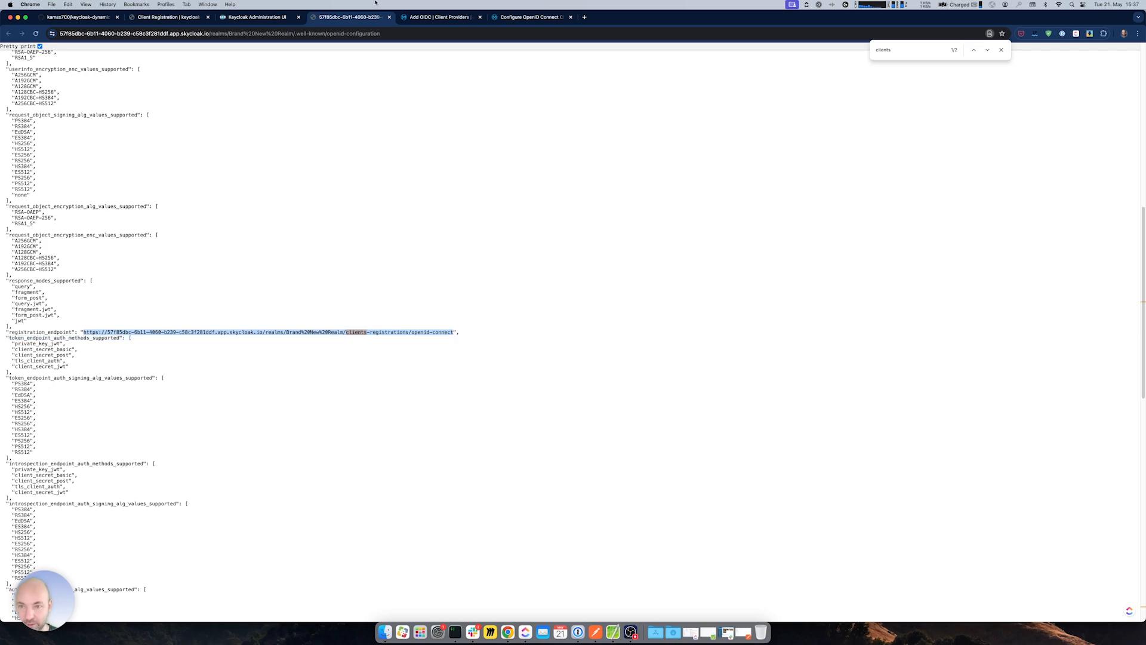
{"action": "left_click", "coordinate": [412, 17]}
{"action": "left_click", "coordinate": [115, 259]}
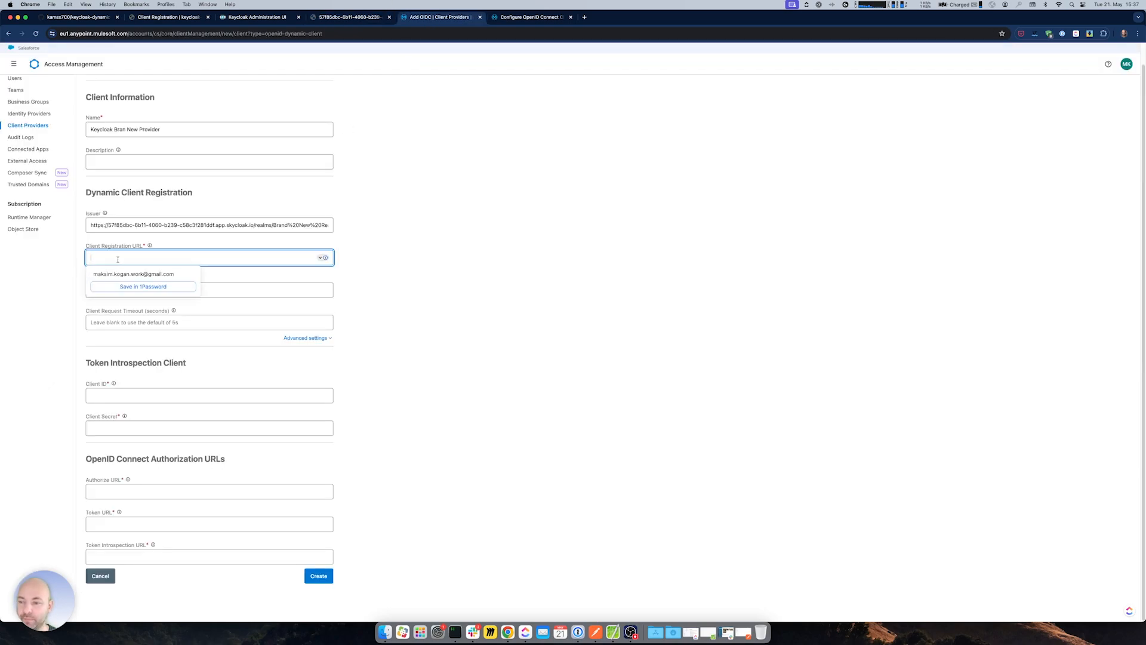
{"action": "key", "text": "super+v"}
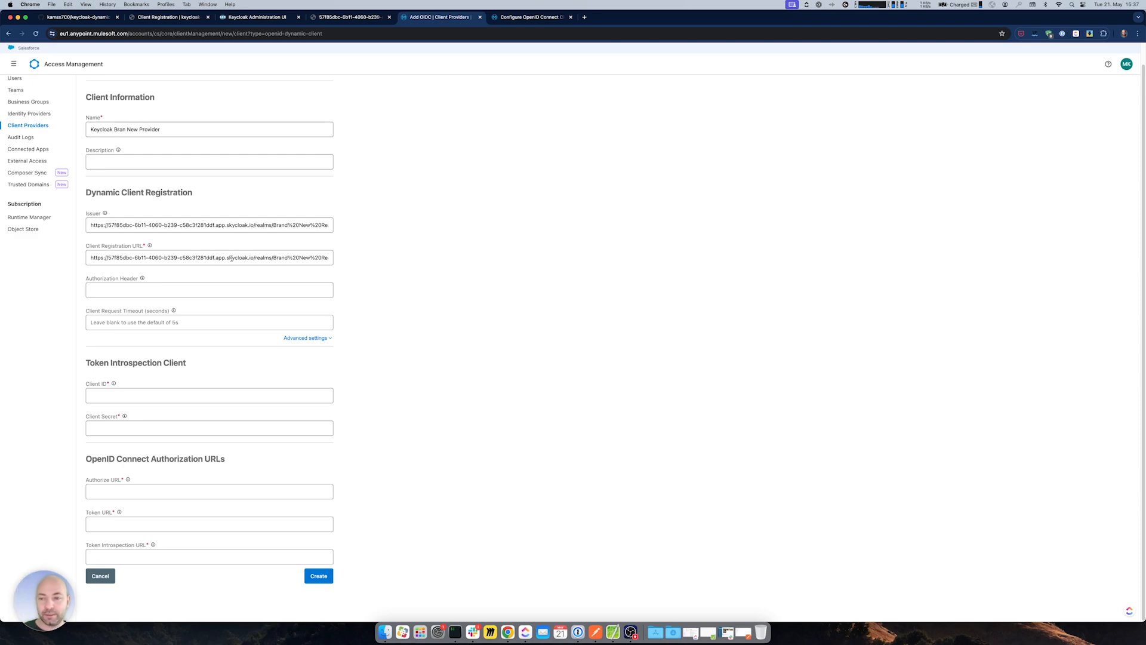
{"action": "left_click_drag", "start_coordinate": [240, 257], "coordinate": [331, 260]}
- In Advanced settings, tick 'Enable client deletion in Anypoint Platform' and 'Enable client deletion and updates in IdP'
{"action": "left_click", "coordinate": [358, 261]}
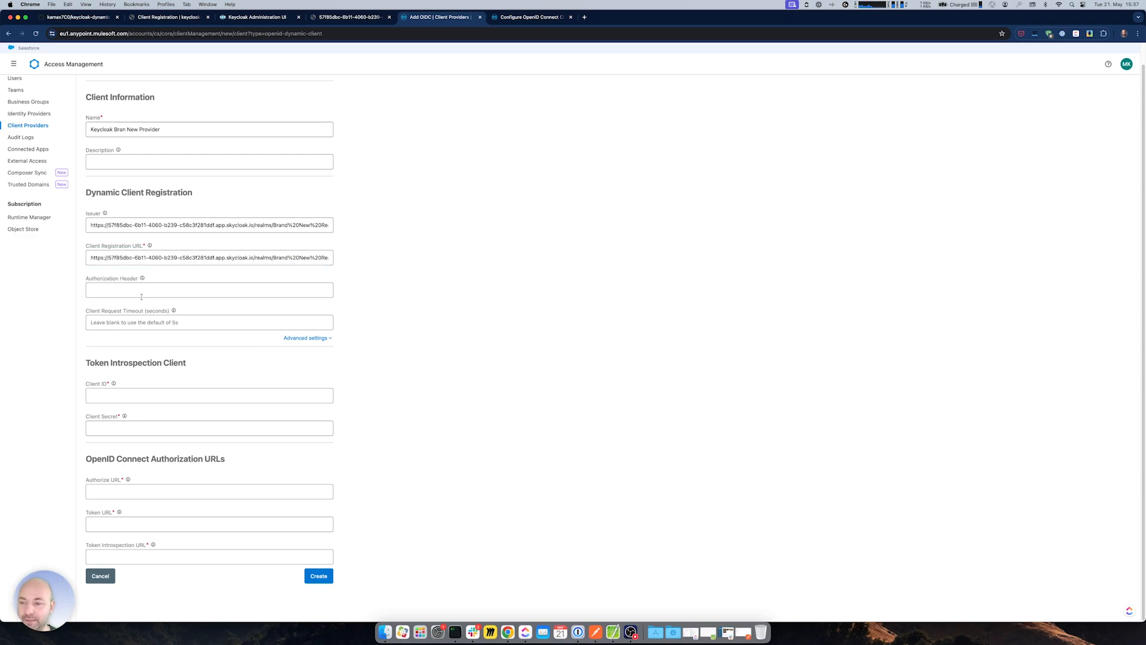
{"action": "left_click", "coordinate": [305, 338]}
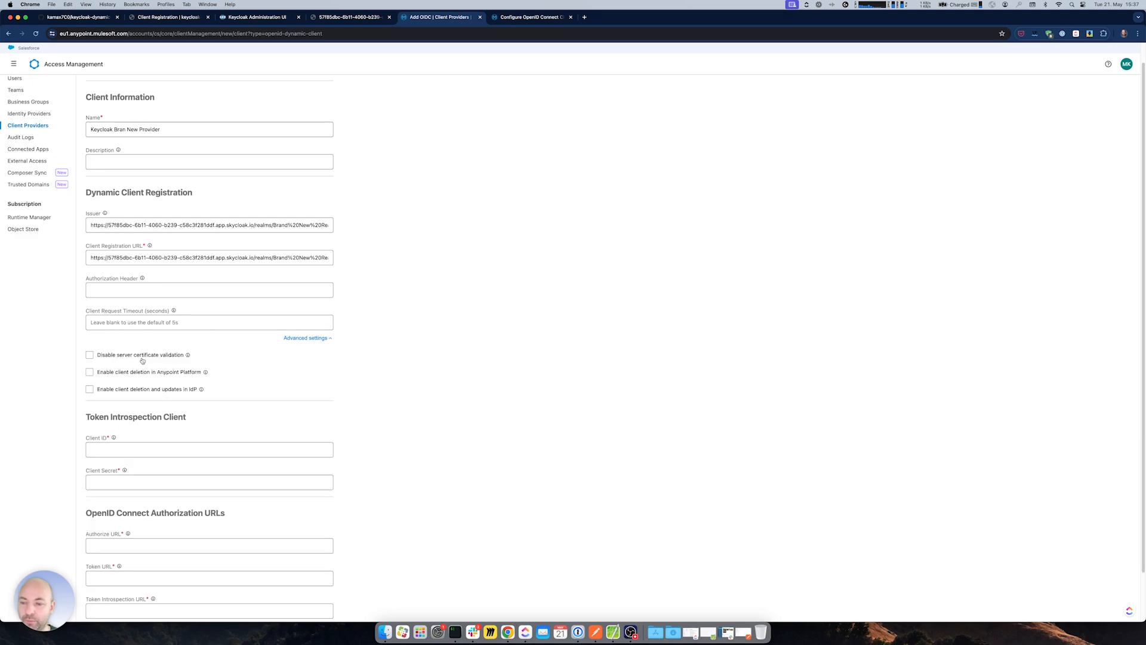
{"action": "left_click", "coordinate": [89, 372]}
{"action": "left_click", "coordinate": [90, 390]}
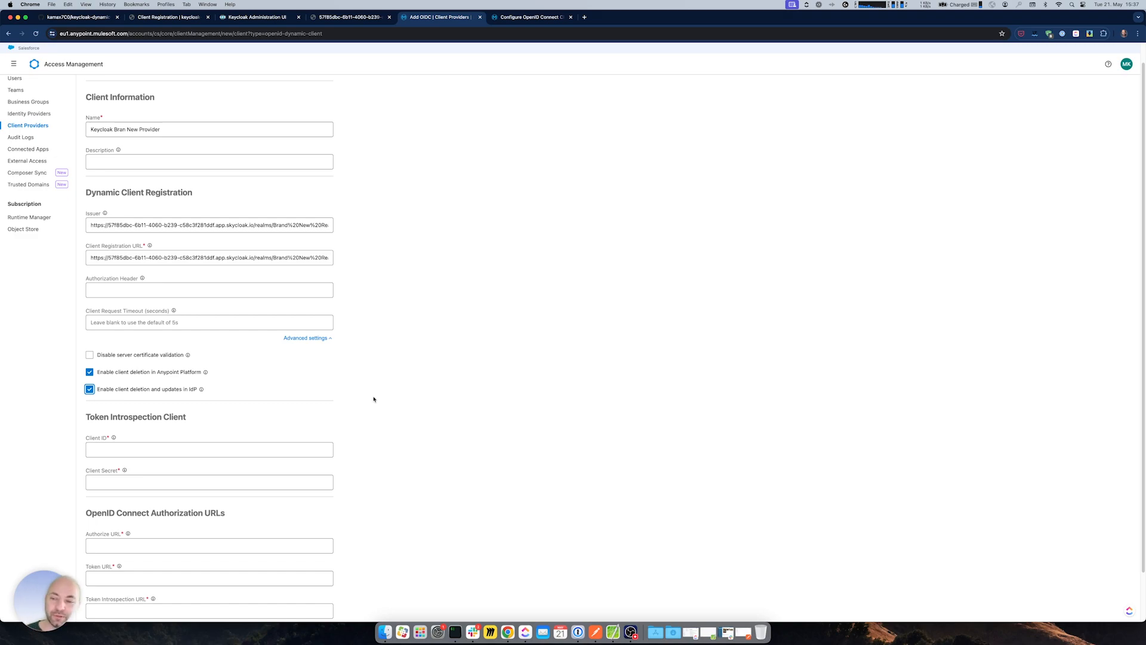
{"action": "scroll", "coordinate": [375, 402], "scroll_direction": "down", "scroll_amount": 2}
{"action": "scroll", "coordinate": [375, 404], "scroll_direction": "down", "scroll_amount": 2}
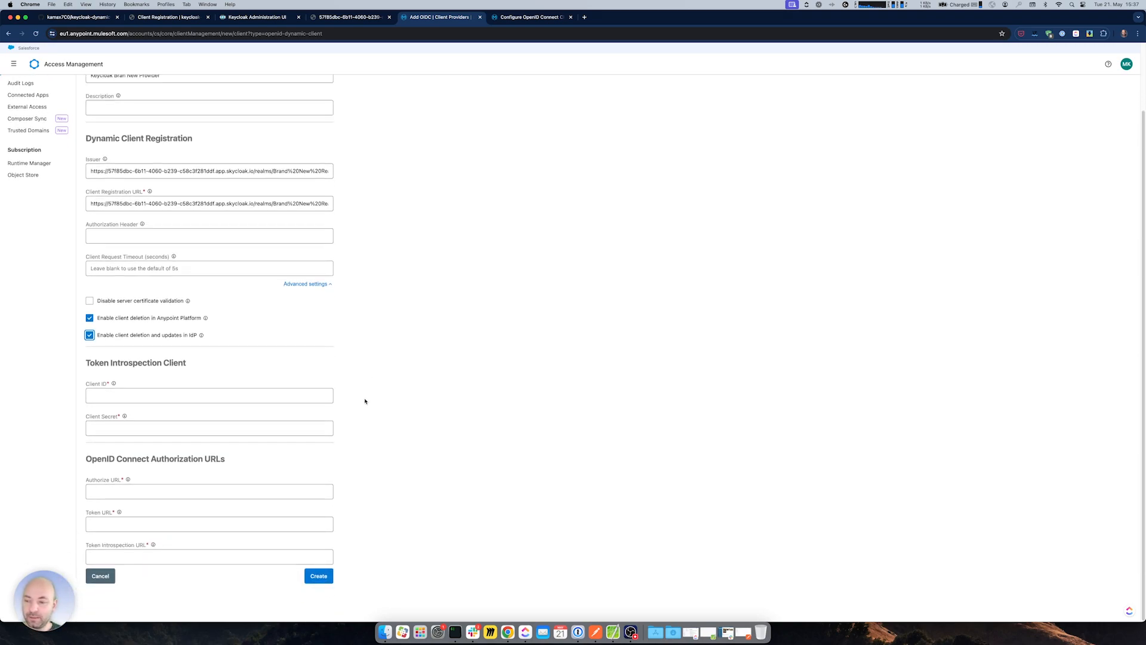
{"action": "left_click", "coordinate": [145, 489]}
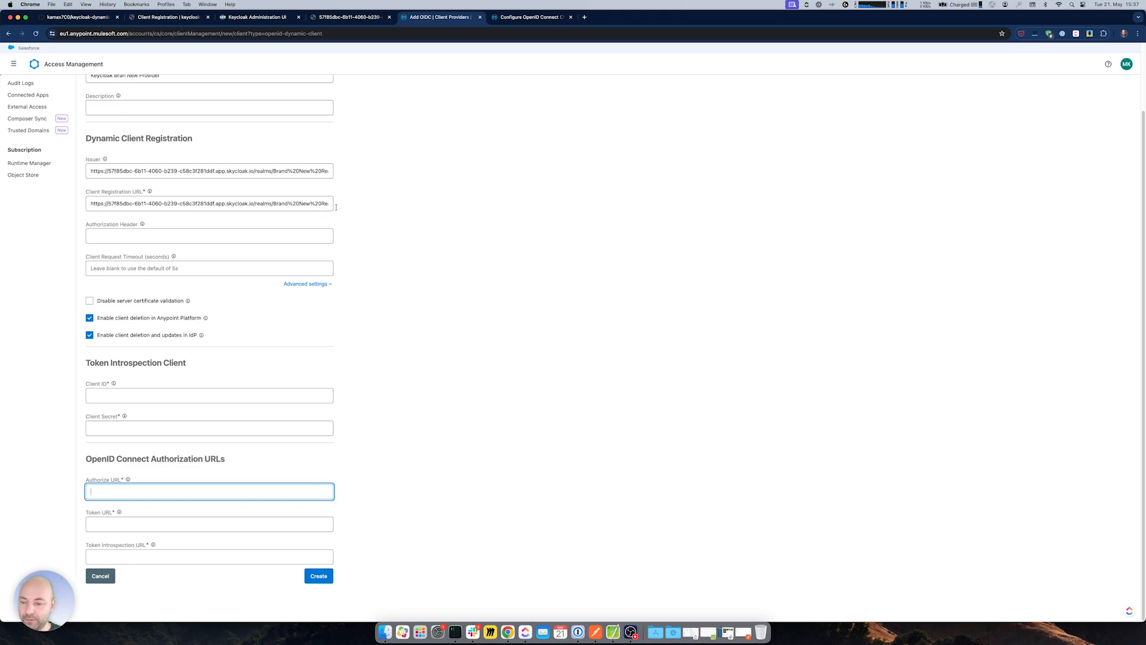
- Copy the realm's authorization endpoint into the Authorize URL field
{"action": "left_click", "coordinate": [358, 17]}
{"action": "scroll", "coordinate": [233, 248], "scroll_direction": "up", "scroll_amount": 10}
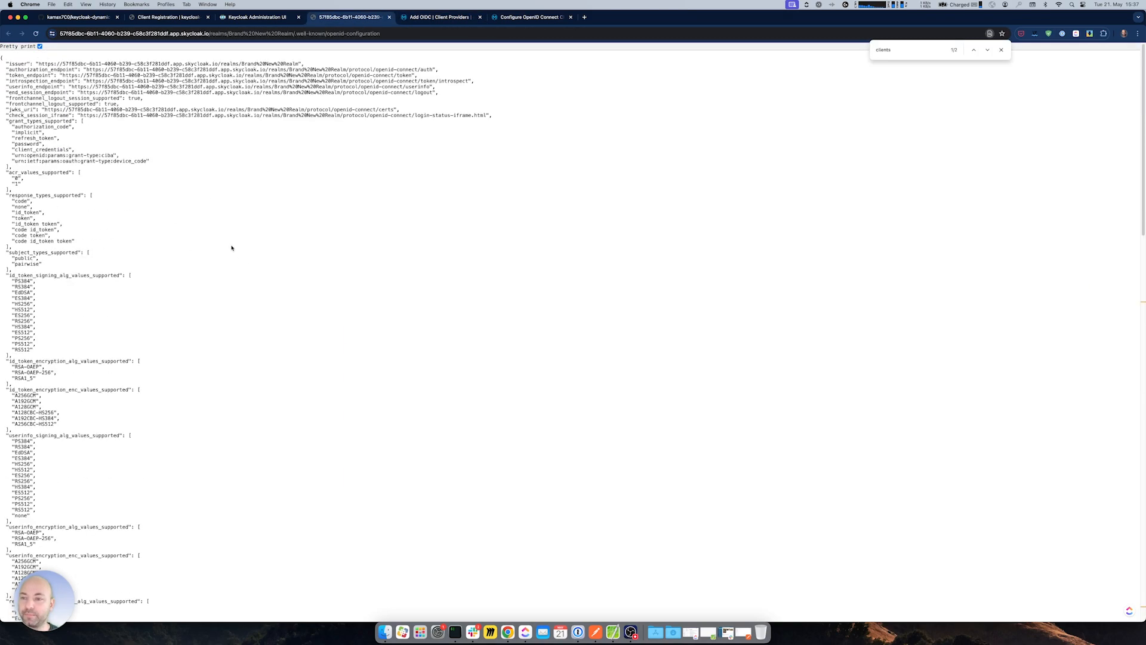
{"action": "left_click_drag", "start_coordinate": [86, 71], "coordinate": [431, 71]}
{"action": "key", "text": "super+c"}
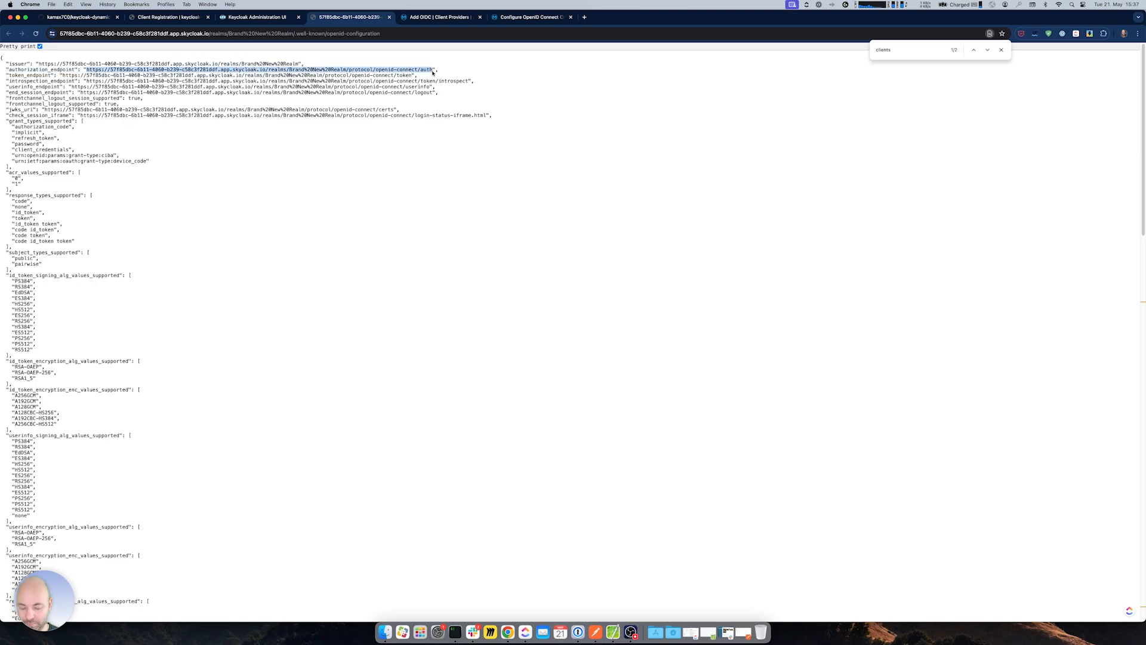
{"action": "left_click", "coordinate": [437, 17]}
{"action": "key", "text": "super+v"}
{"action": "key", "text": "Tab"}
- Copy the realm's token endpoint into the Token URL field
{"action": "left_click", "coordinate": [350, 18]}
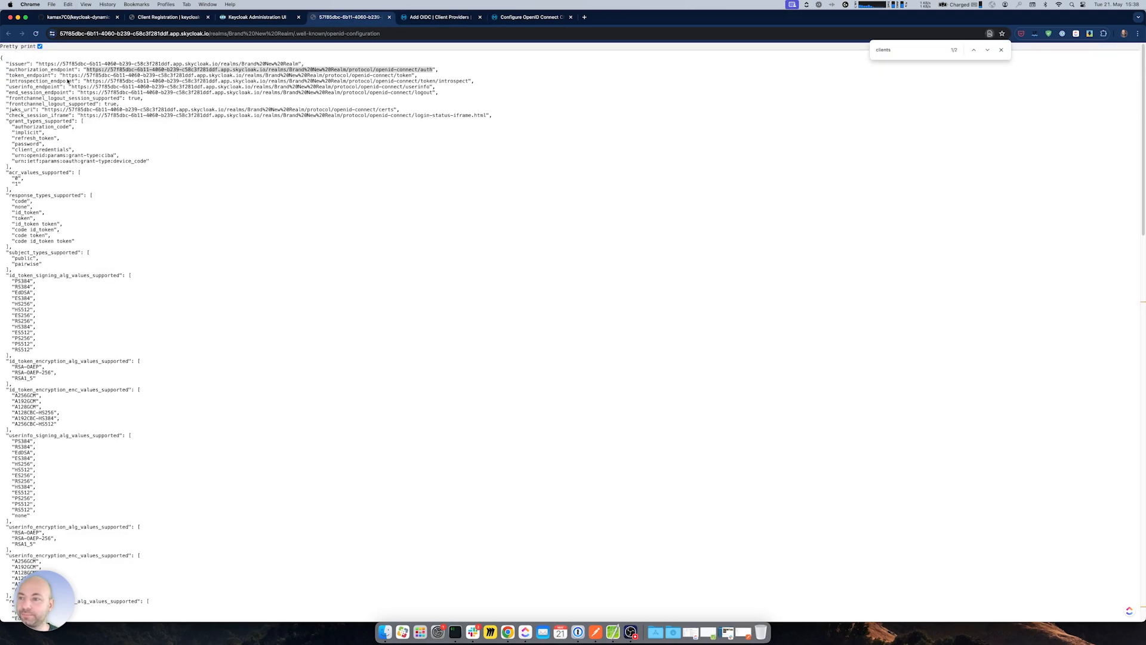
{"action": "left_click_drag", "start_coordinate": [63, 77], "coordinate": [412, 76]}
{"action": "key", "text": "super+c"}
{"action": "key", "text": "ctrl+Tab"}
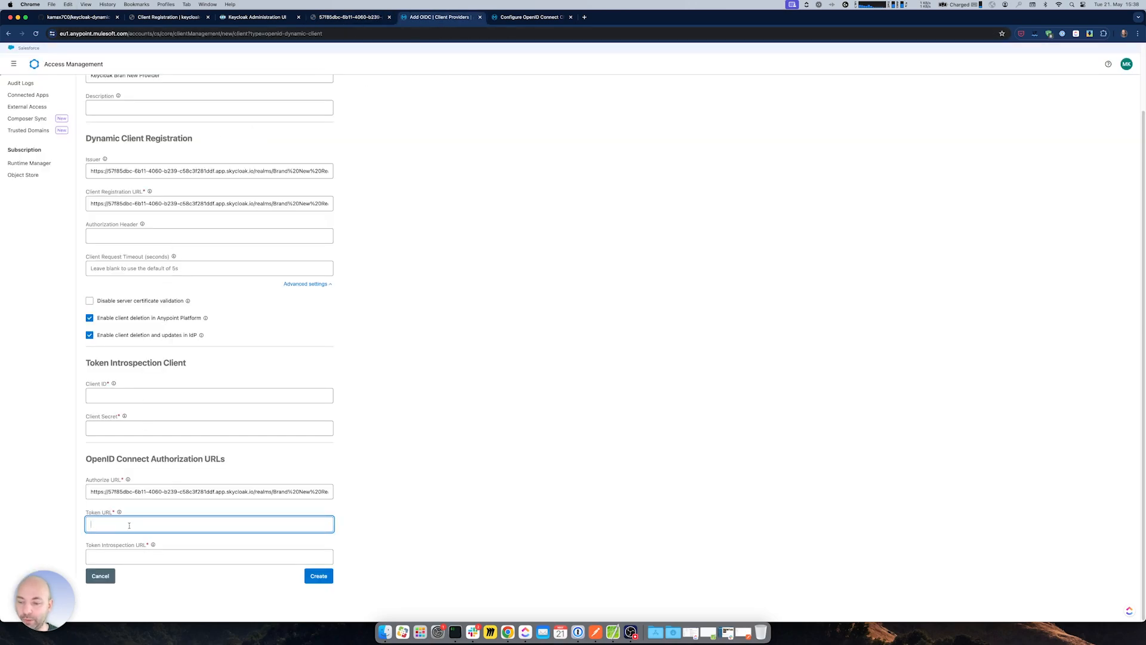
{"action": "key", "text": "super+v"}
- Copy the realm's introspection endpoint into the Token Introspection URL field
{"action": "left_click", "coordinate": [178, 558]}
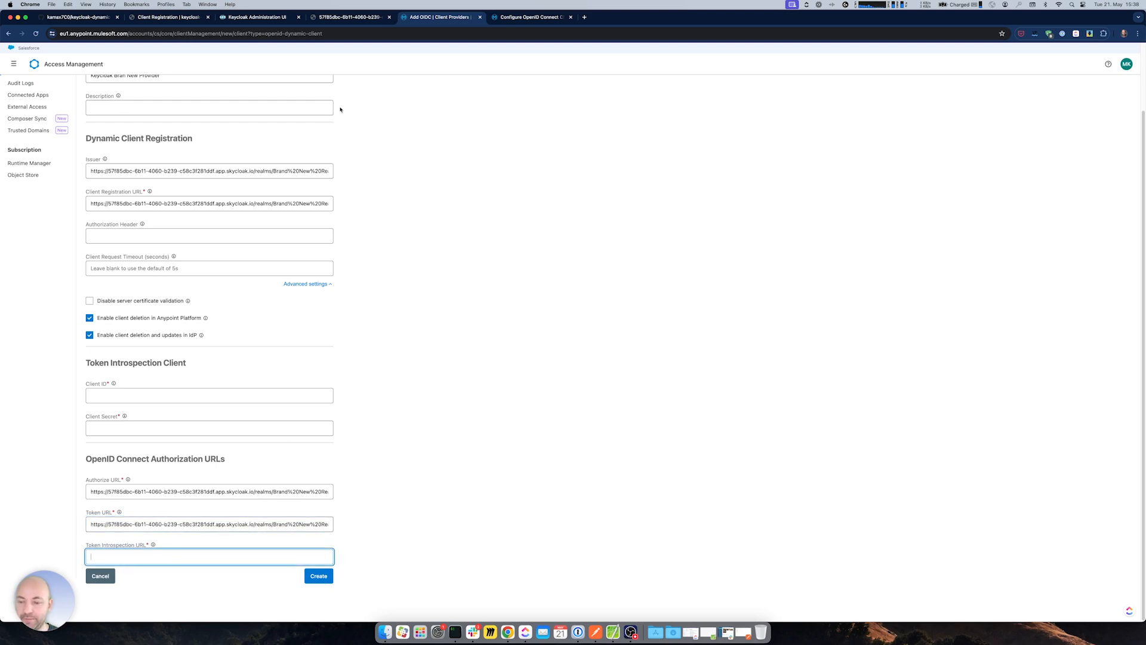
{"action": "key", "text": "ctrl+shift+Tab"}
{"action": "left_click_drag", "start_coordinate": [87, 82], "coordinate": [262, 86]}
{"action": "left_click", "coordinate": [101, 96]}
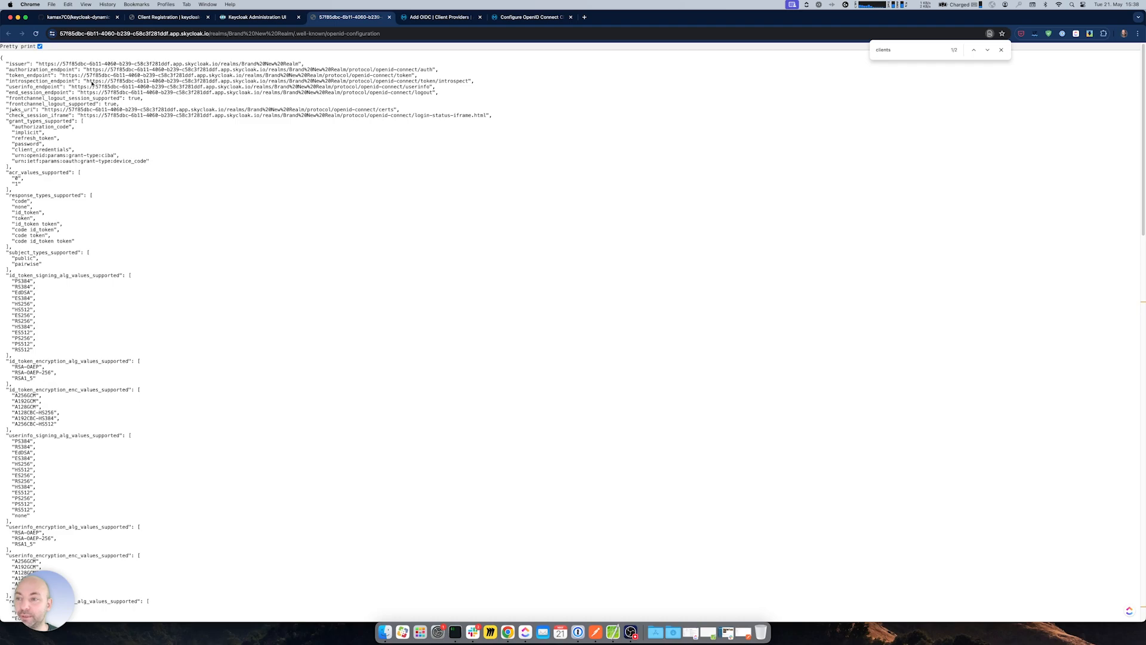
{"action": "left_click_drag", "start_coordinate": [87, 82], "coordinate": [468, 84]}
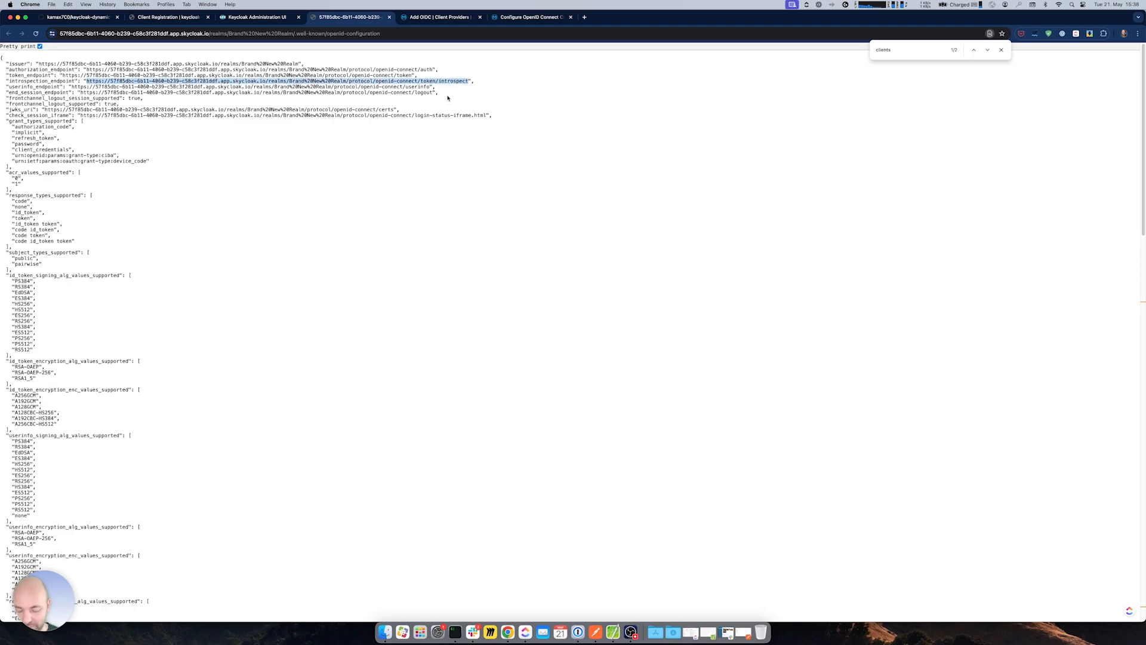
{"action": "left_click", "coordinate": [440, 18]}
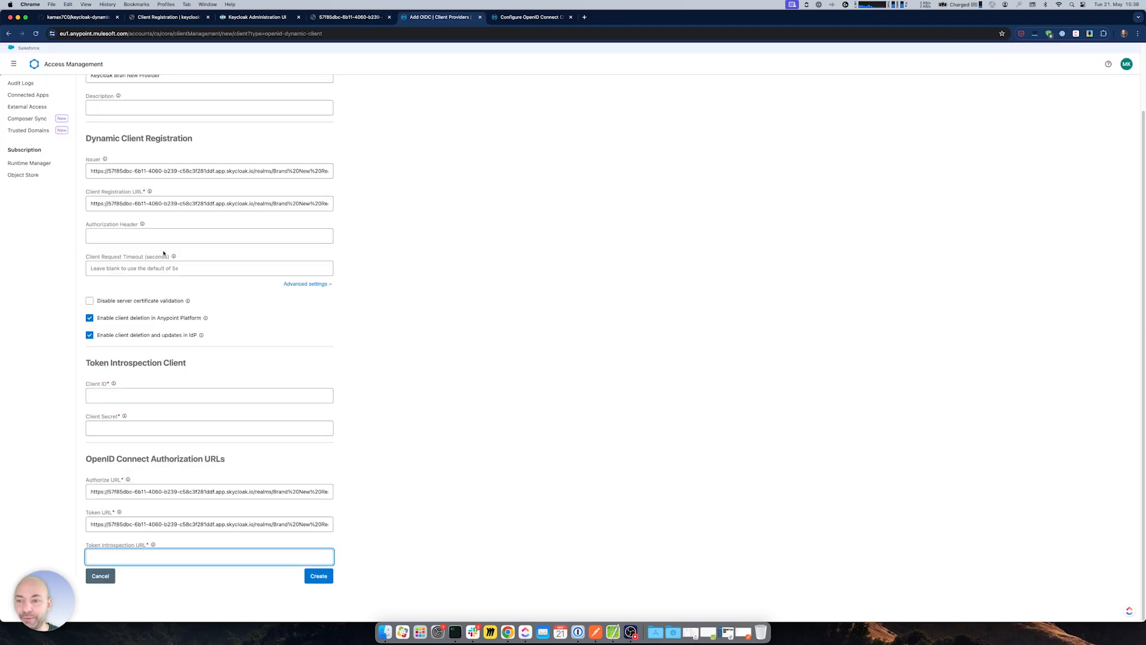
{"action": "key", "text": "super+v"}
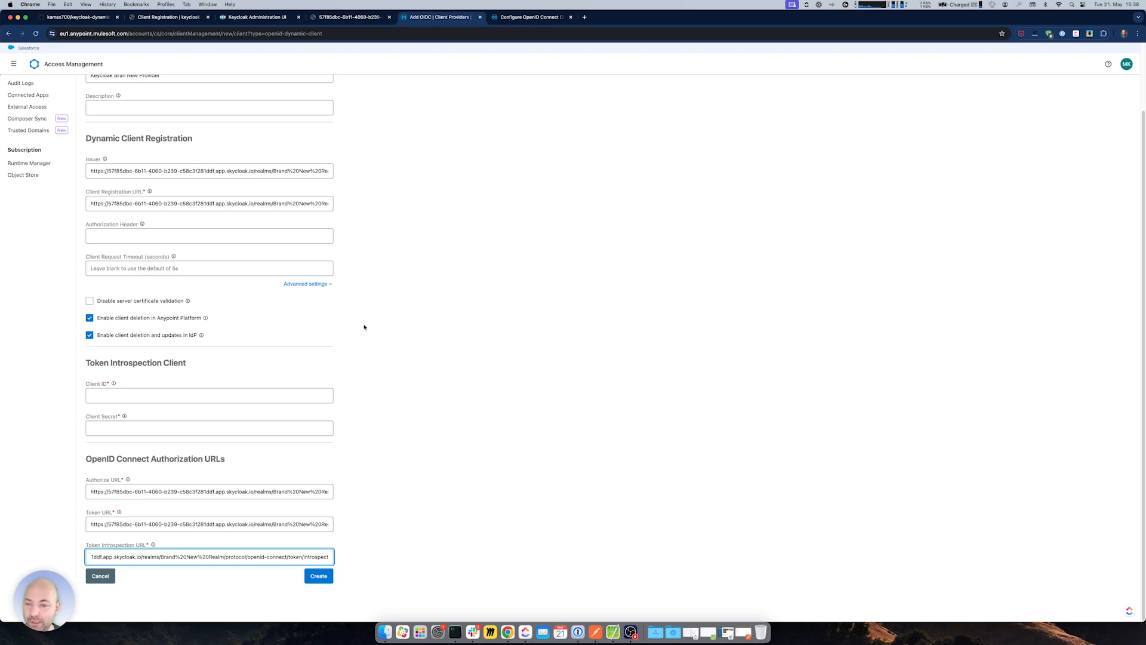
{"action": "left_click", "coordinate": [376, 450]}
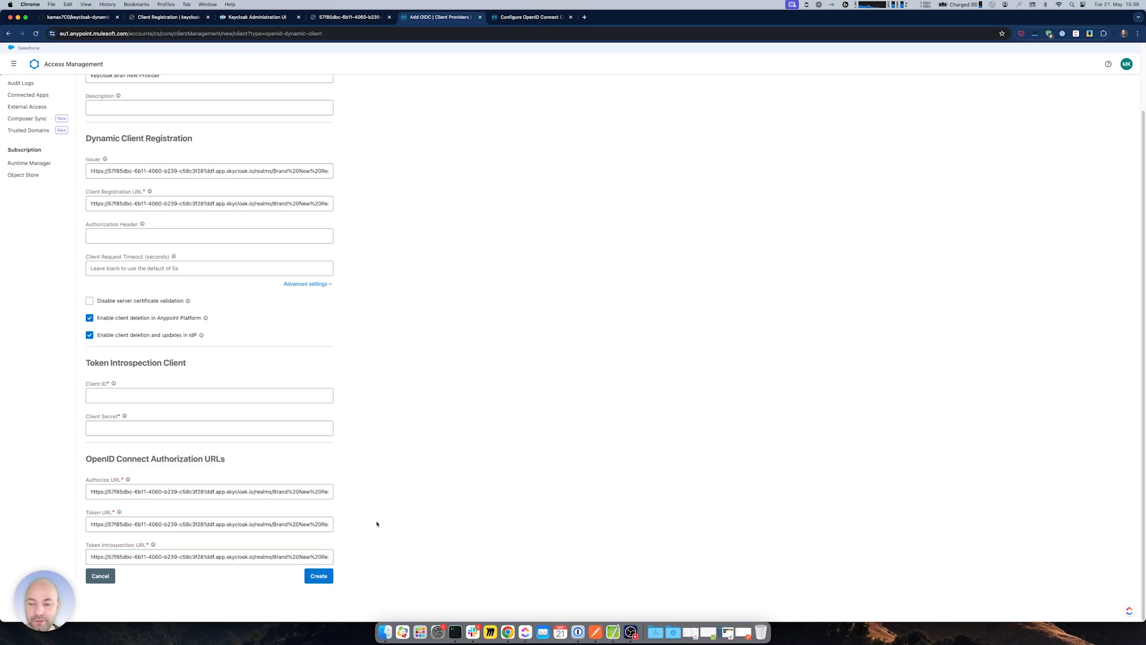
- Review the Token Introspection Client section, then switch to the Keycloak realm settings
{"action": "left_click", "coordinate": [107, 397]}
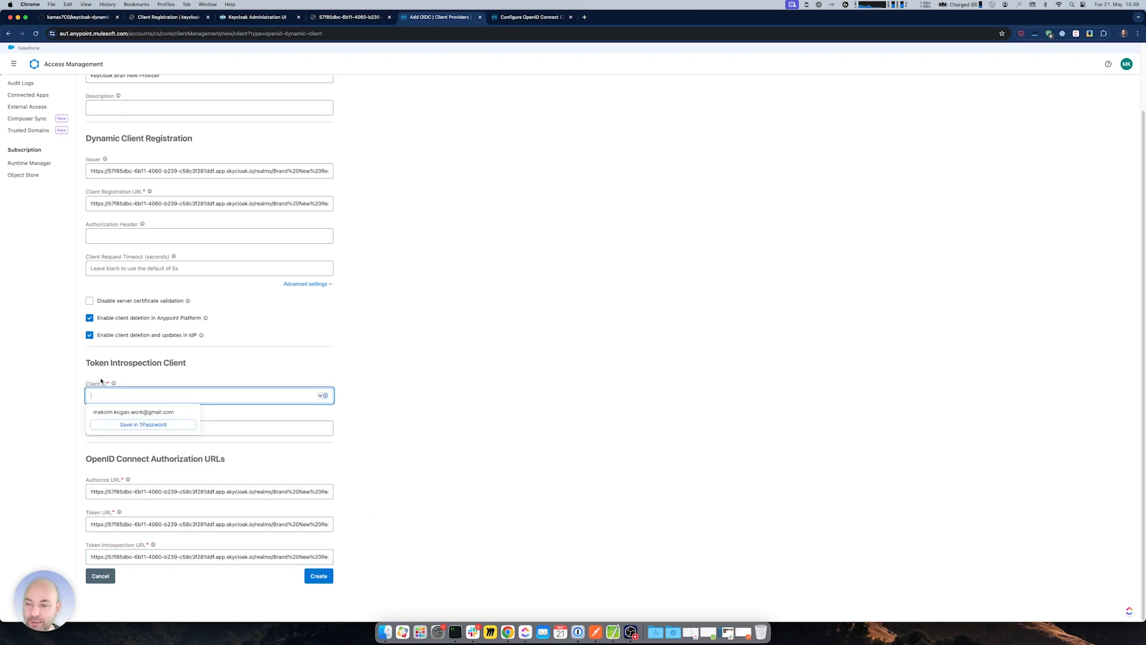
{"action": "left_click_drag", "start_coordinate": [88, 362], "coordinate": [187, 363]}
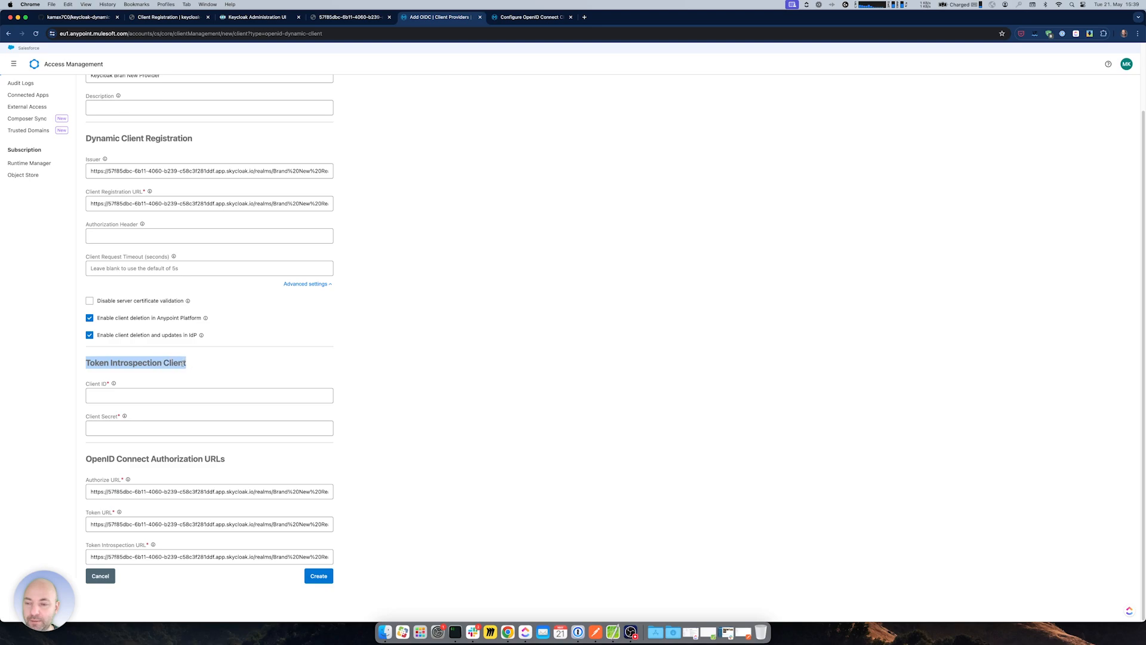
{"action": "left_click", "coordinate": [200, 364]}
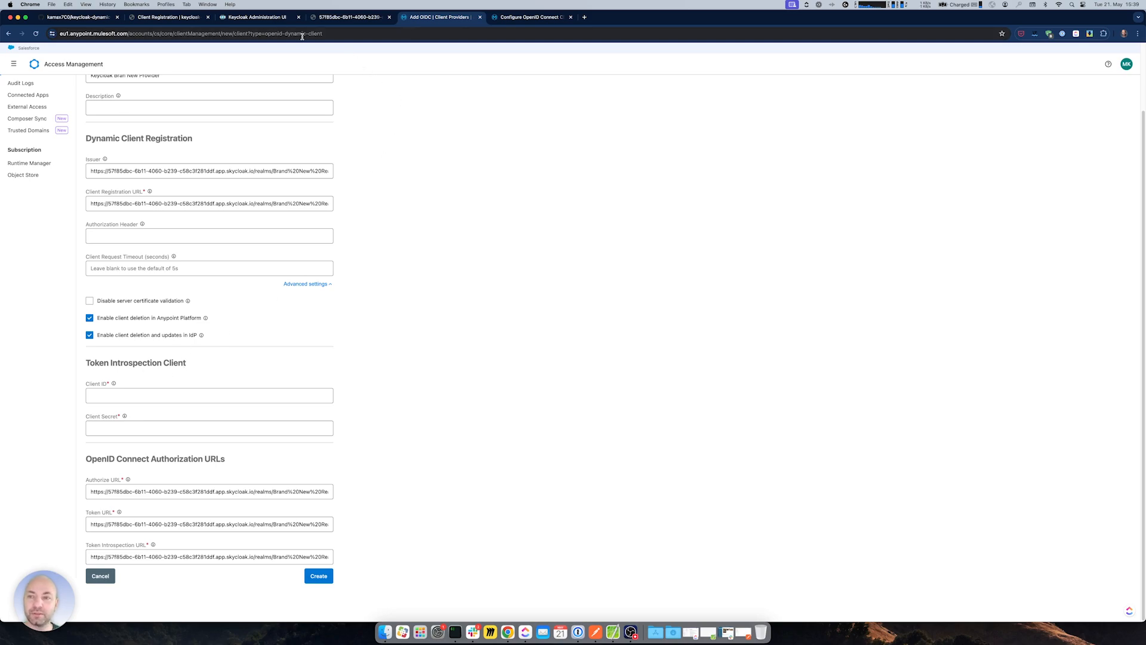
{"action": "left_click", "coordinate": [345, 19]}
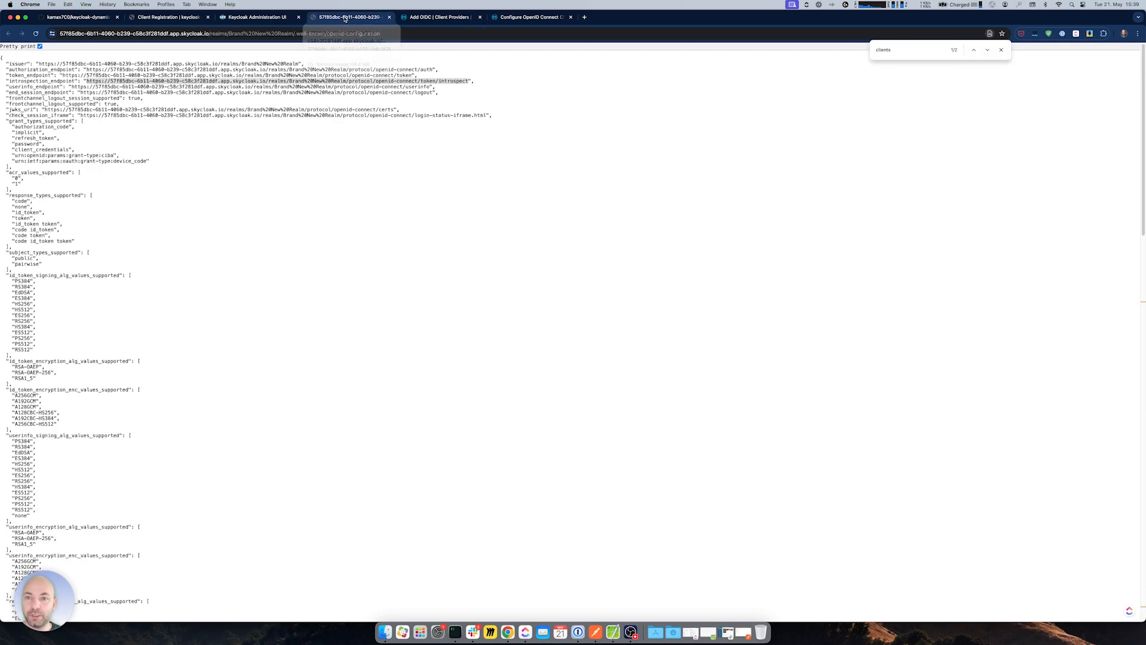
{"action": "left_click", "coordinate": [460, 17]}
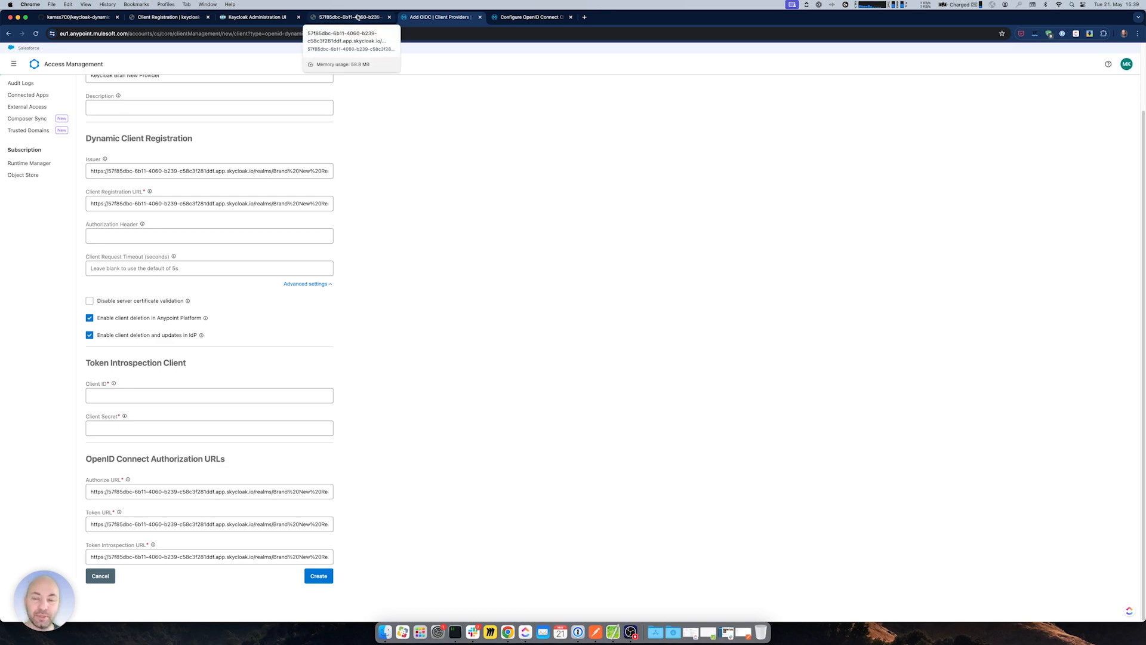
{"action": "left_click", "coordinate": [258, 17]}
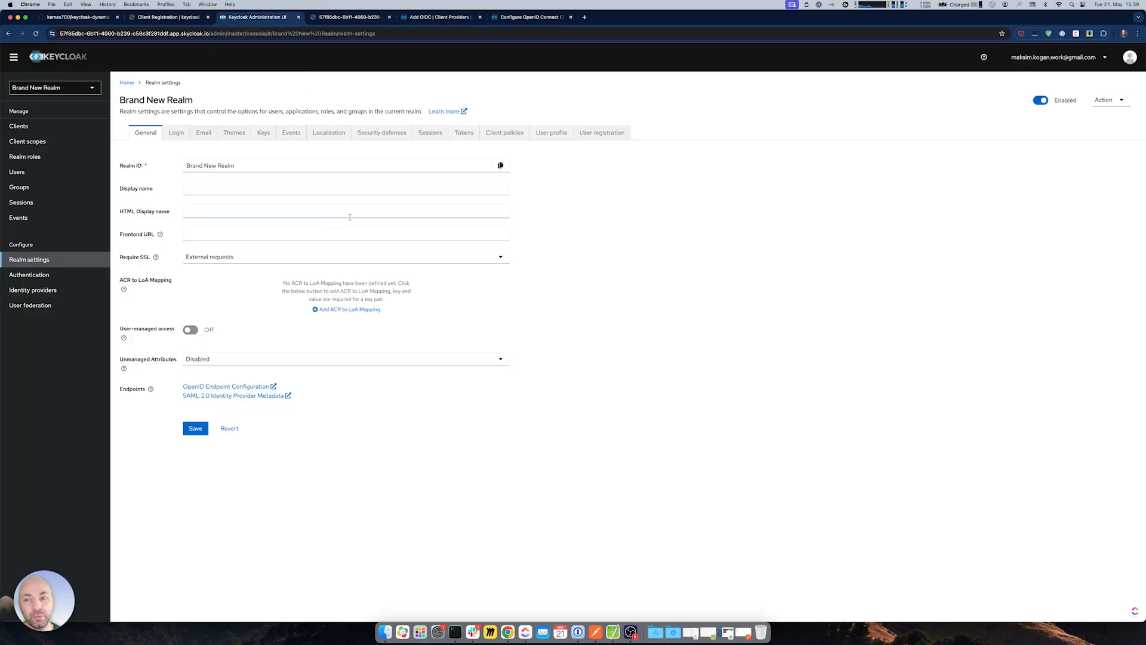
- Start a new Keycloak client with Client ID 'brand-new-client'
{"action": "left_click", "coordinate": [18, 126]}
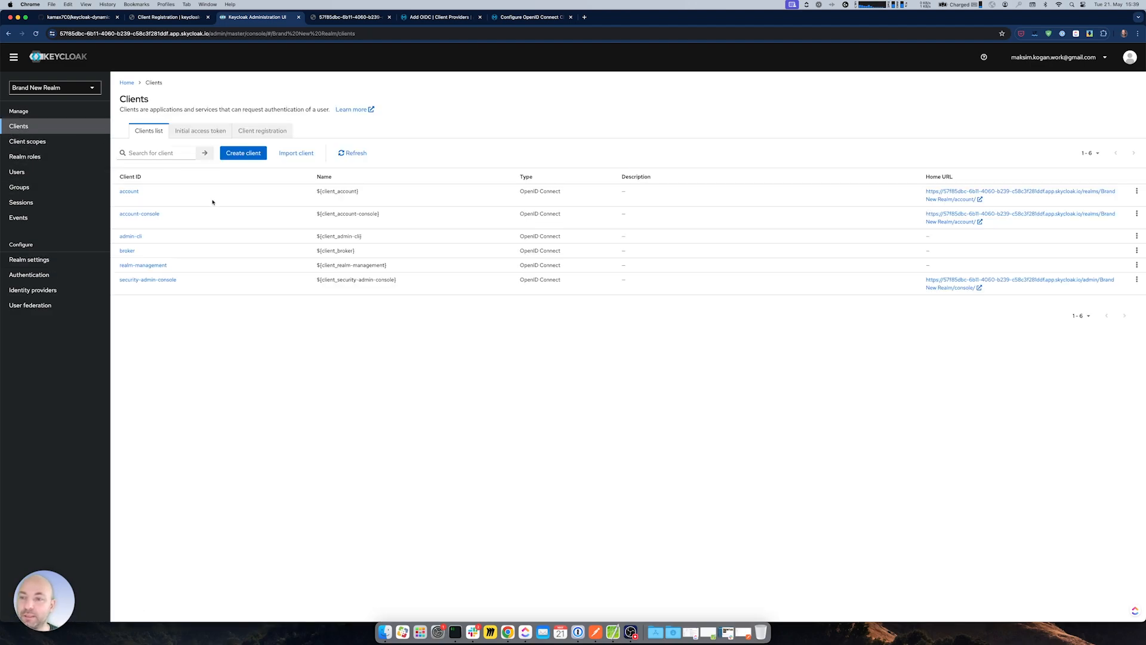
{"action": "left_click", "coordinate": [243, 154]}
{"action": "left_click", "coordinate": [307, 171]}
{"action": "type", "text": "brand"}
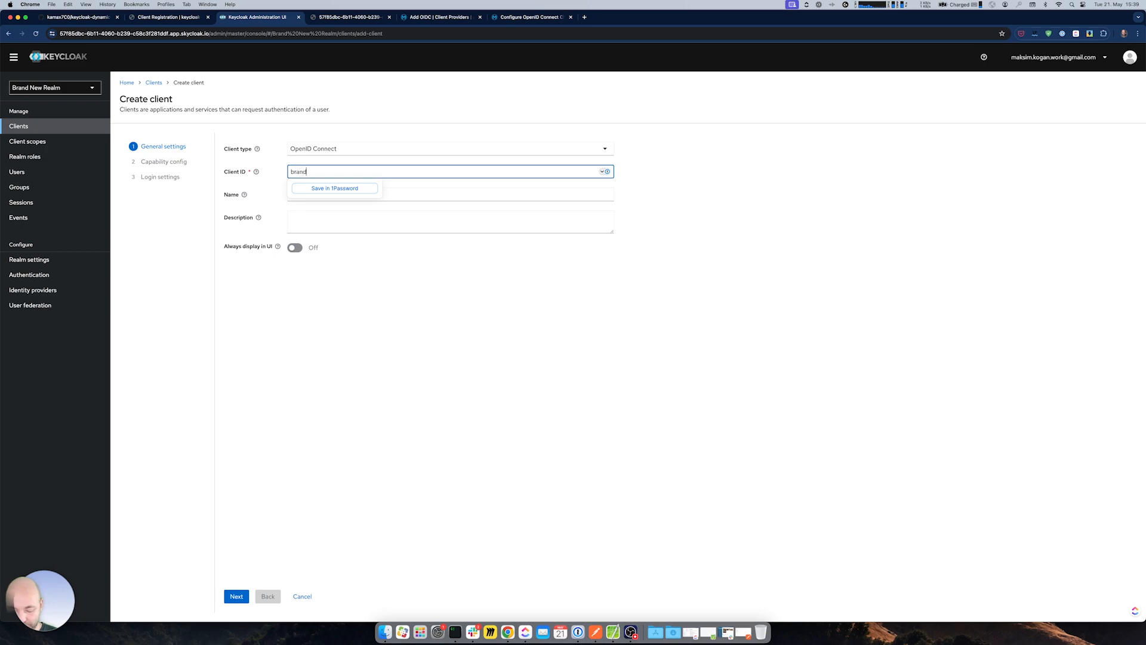
{"action": "type", "text": "-new-client"}
{"action": "left_click", "coordinate": [307, 194]}
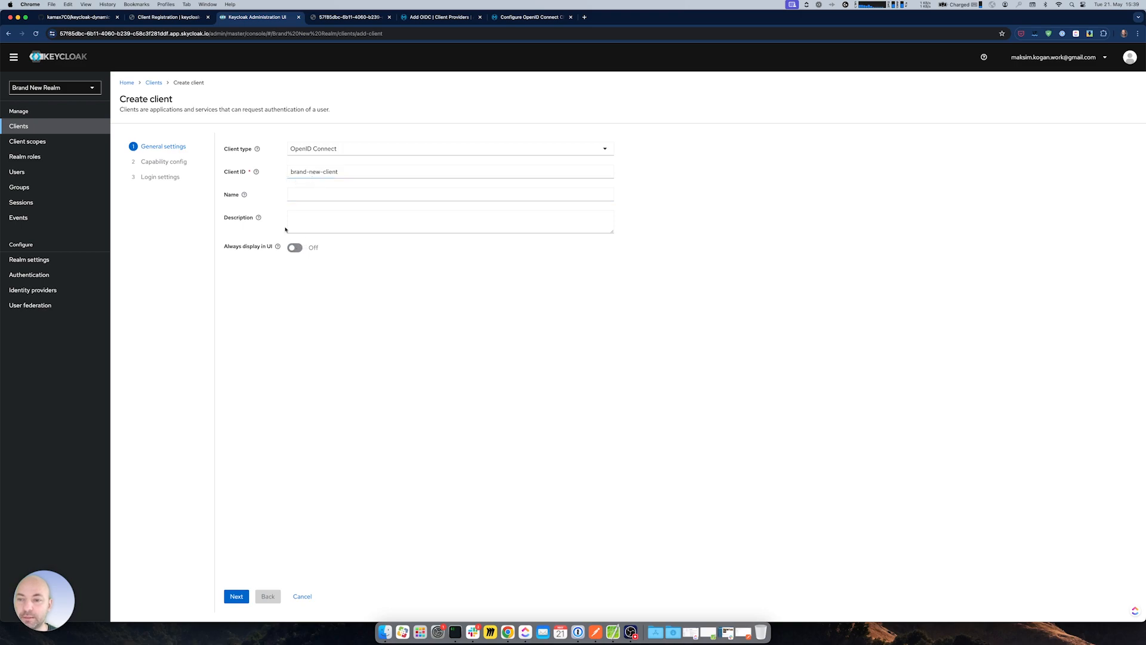
{"action": "left_click", "coordinate": [237, 595]}
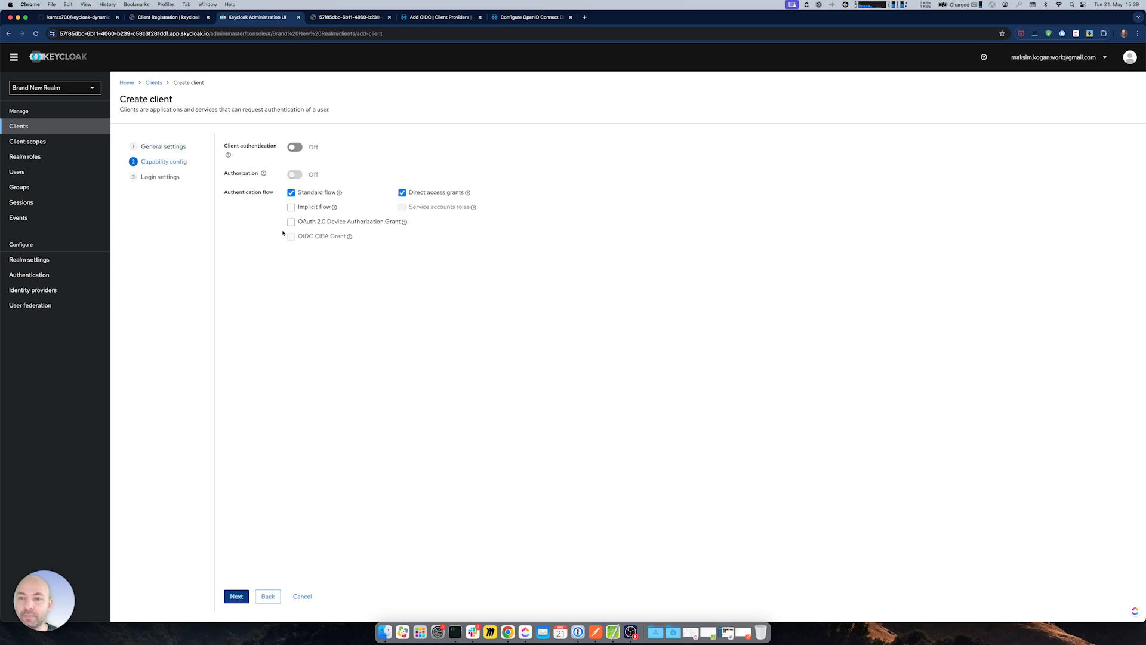
- Turn on Client authentication and Authorization for brand-new-client and continue
{"action": "left_click", "coordinate": [228, 155]}
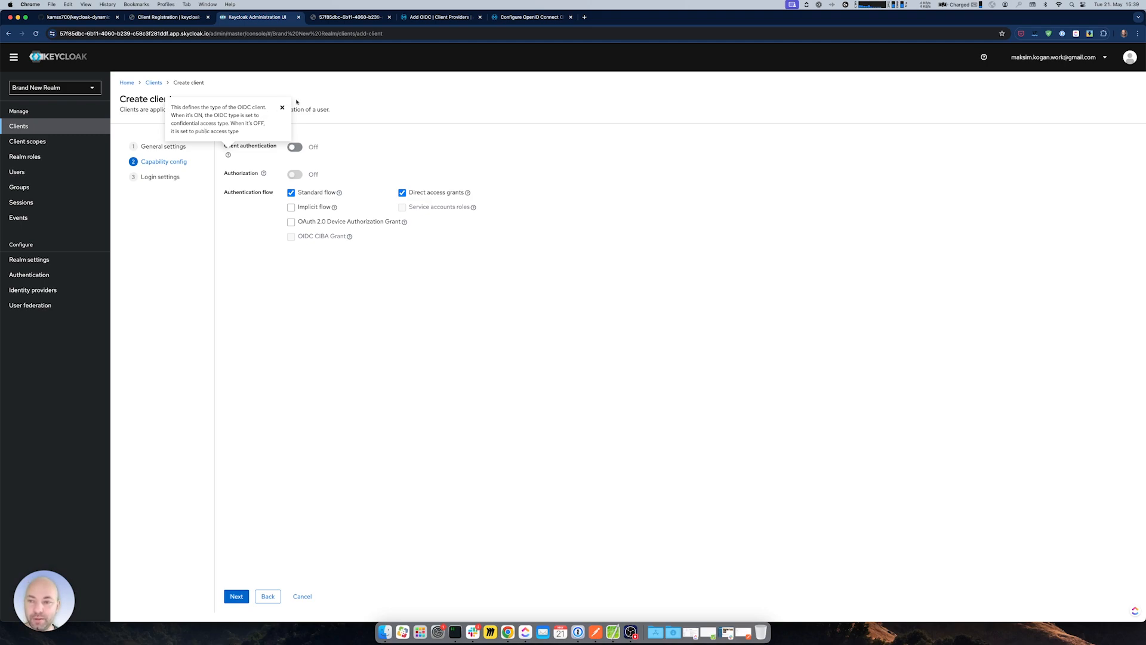
{"action": "left_click", "coordinate": [300, 149]}
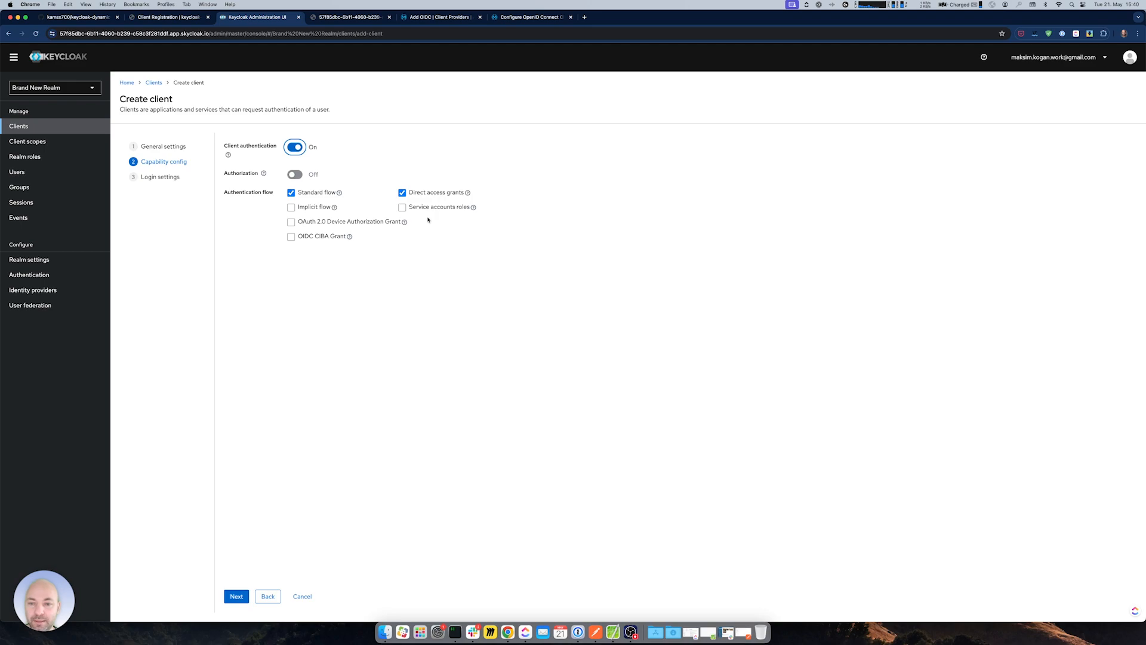
{"action": "left_click", "coordinate": [298, 174]}
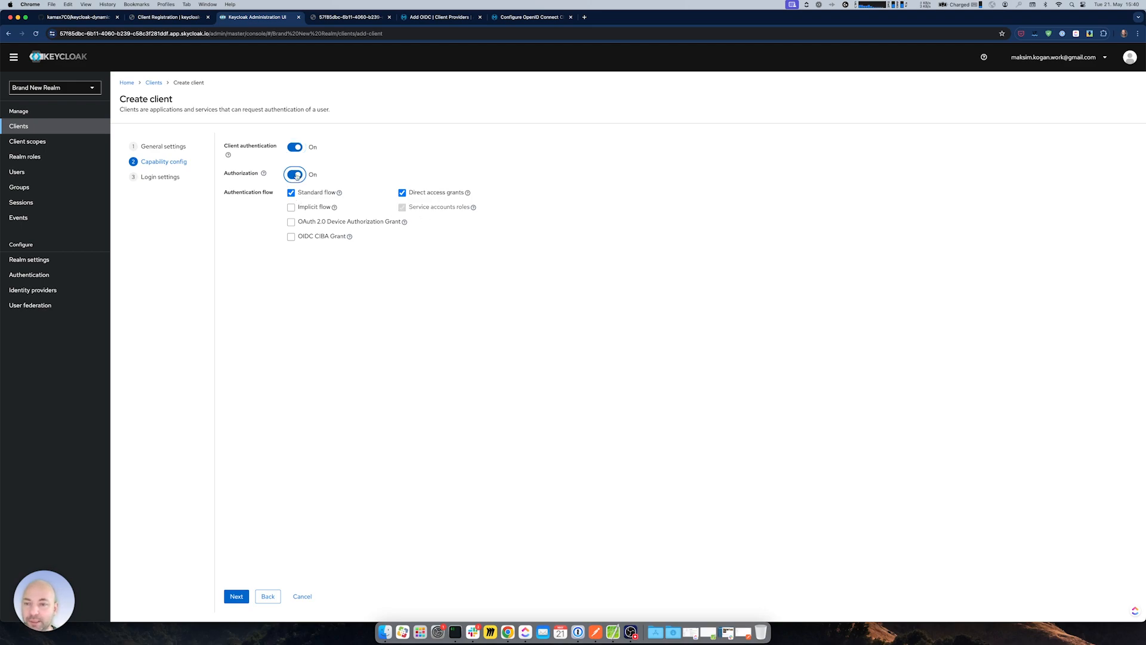
{"action": "left_click", "coordinate": [237, 597]}
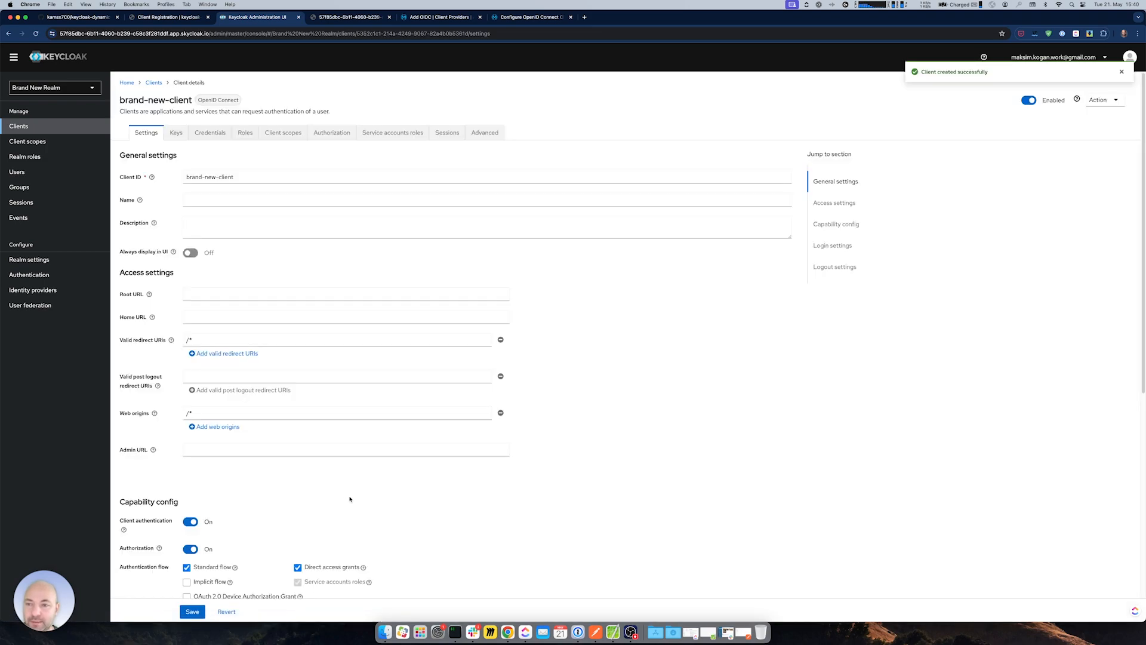
- Paste brand-new-client into Anypoint's Token Introspection Client ID field
{"action": "left_click_drag", "start_coordinate": [234, 177], "coordinate": [174, 180]}
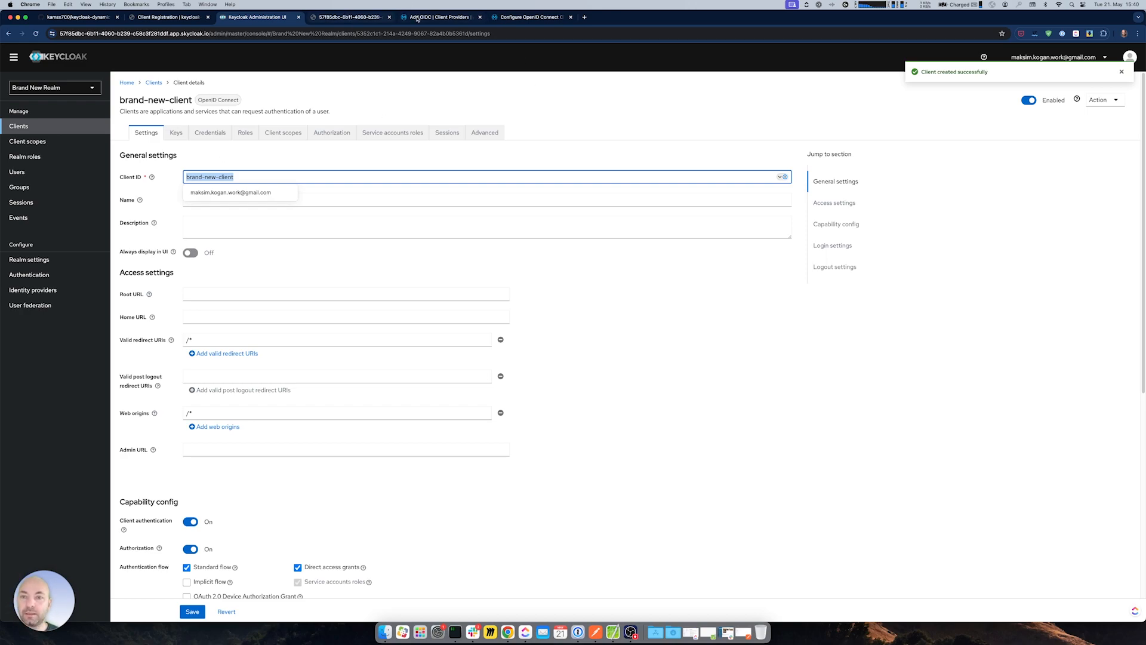
{"action": "left_click", "coordinate": [434, 17]}
{"action": "left_click", "coordinate": [124, 402]}
{"action": "key", "text": "super+v"}
- Copy brand-new-client's secret from its Credentials tab and return to Anypoint
{"action": "left_click", "coordinate": [245, 18]}
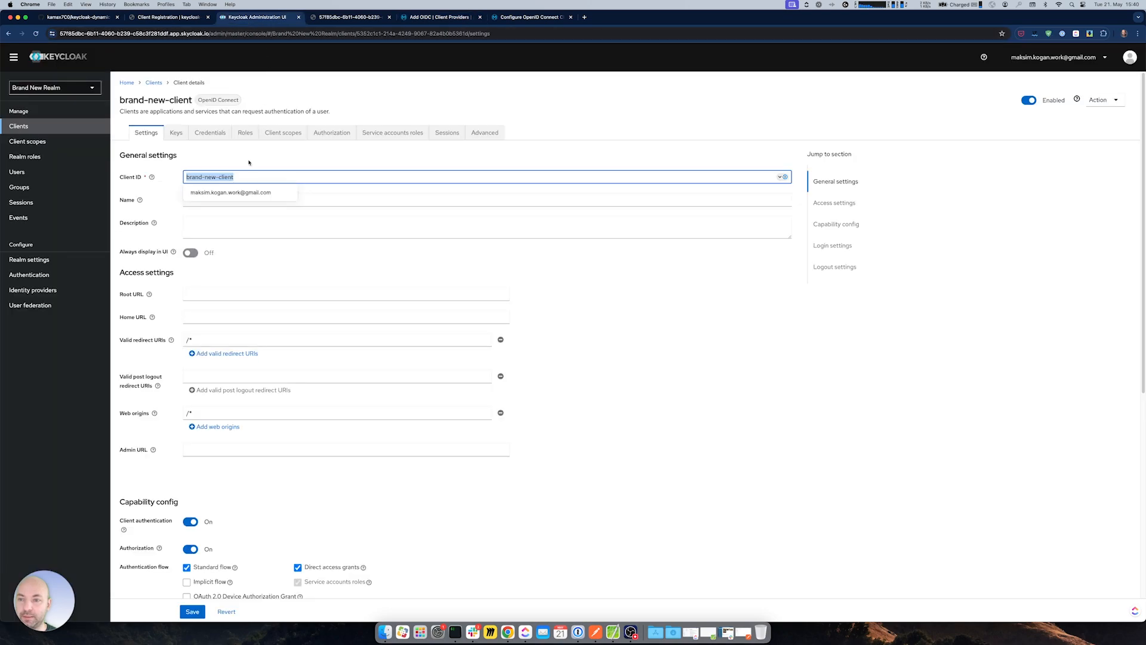
{"action": "left_click", "coordinate": [210, 132]}
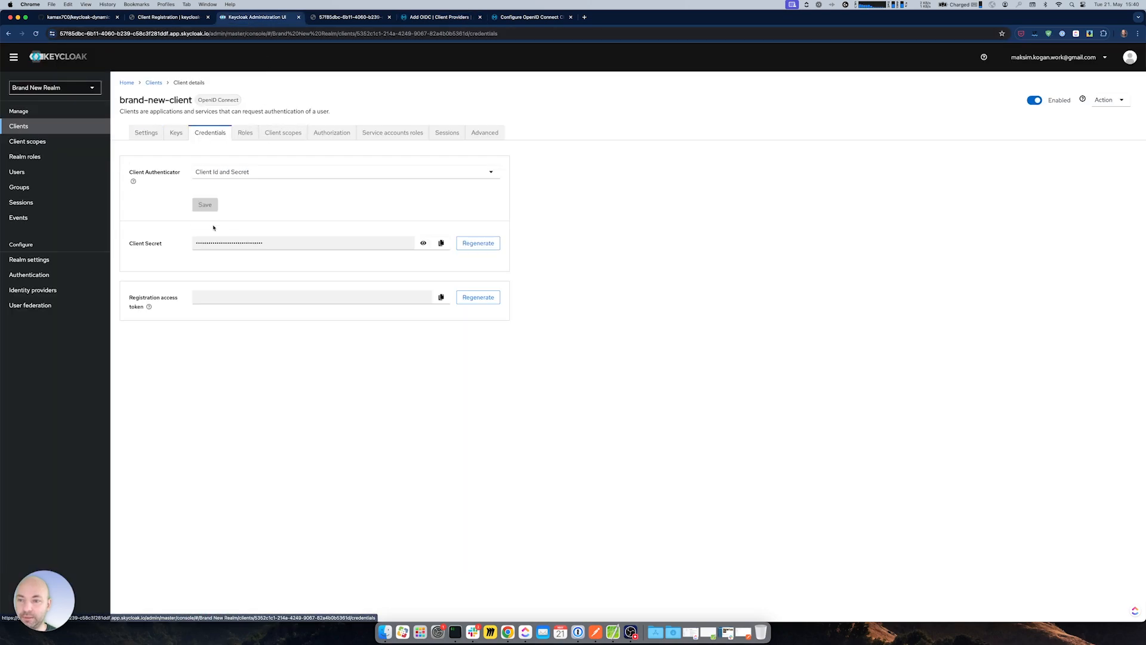
{"action": "left_click", "coordinate": [441, 243]}
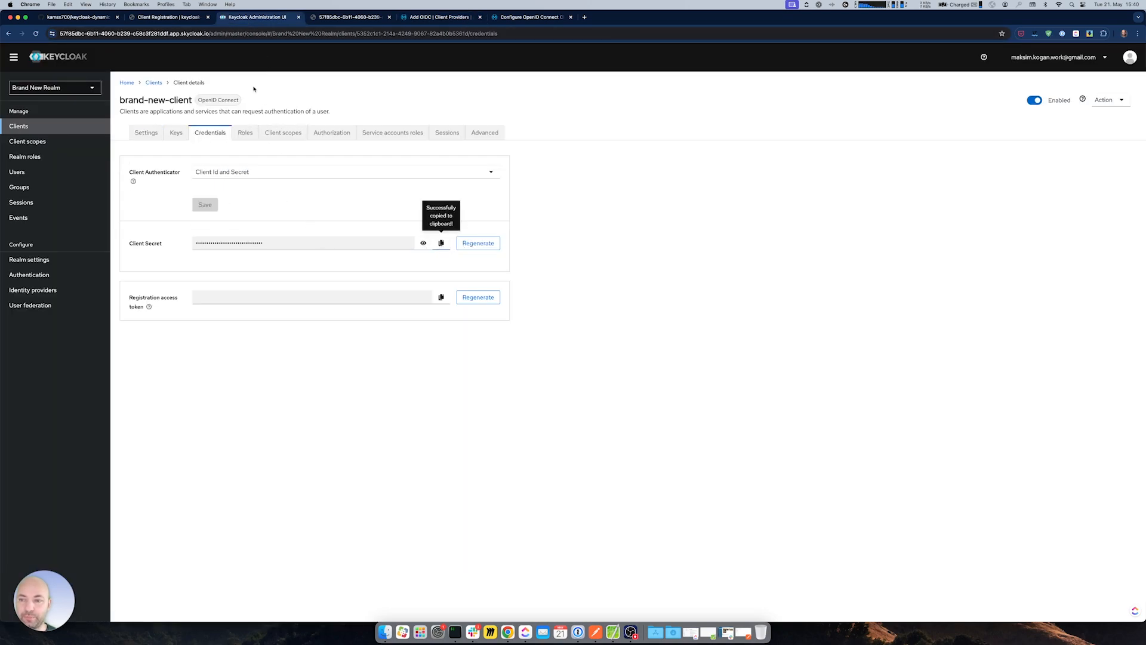
{"action": "left_click", "coordinate": [414, 17]}
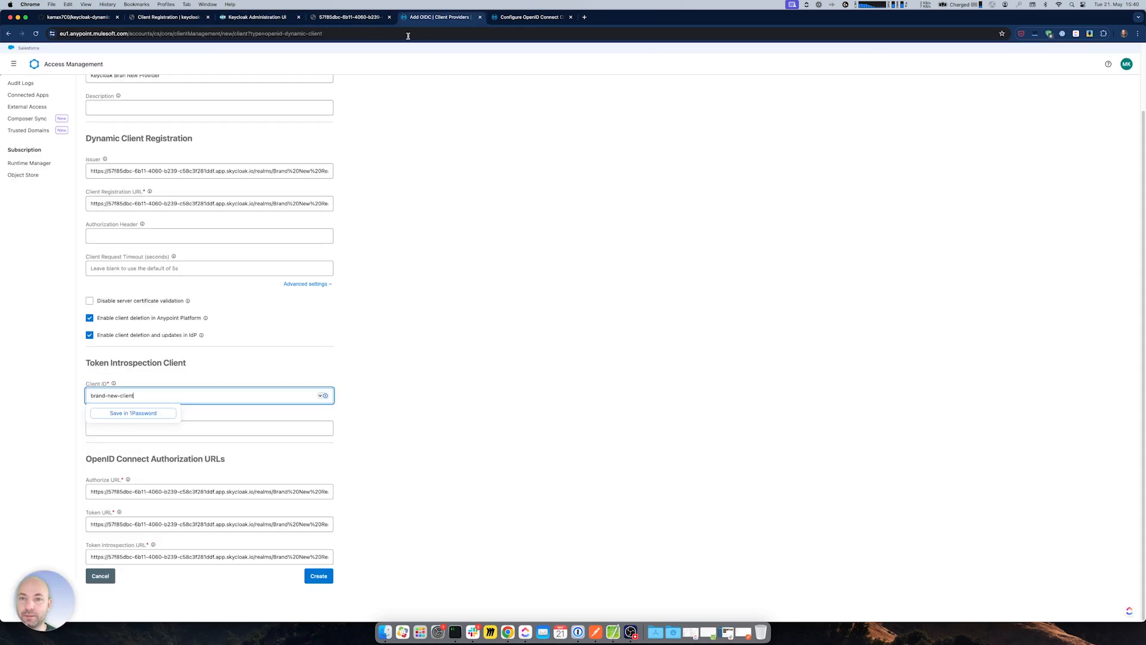
- Paste the client secret into the Keycloak client provider form and create the provider
{"action": "left_click", "coordinate": [173, 426]}
{"action": "key", "text": "super+v"}
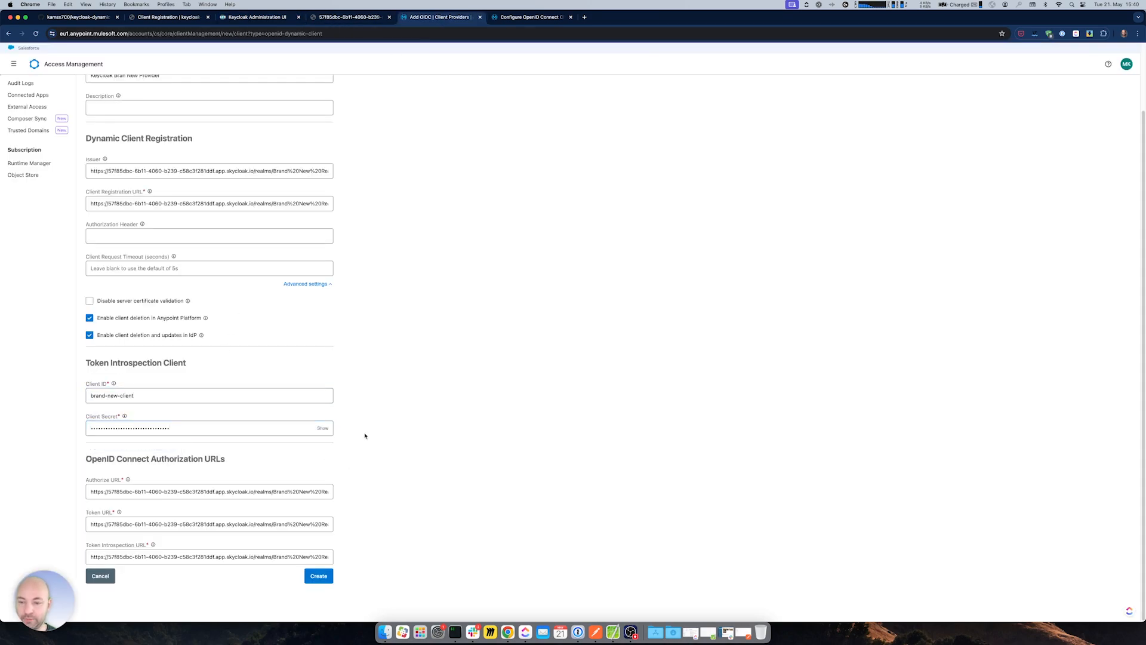
{"action": "left_click", "coordinate": [323, 428]}
{"action": "left_click", "coordinate": [323, 429]}
{"action": "left_click", "coordinate": [320, 577]}
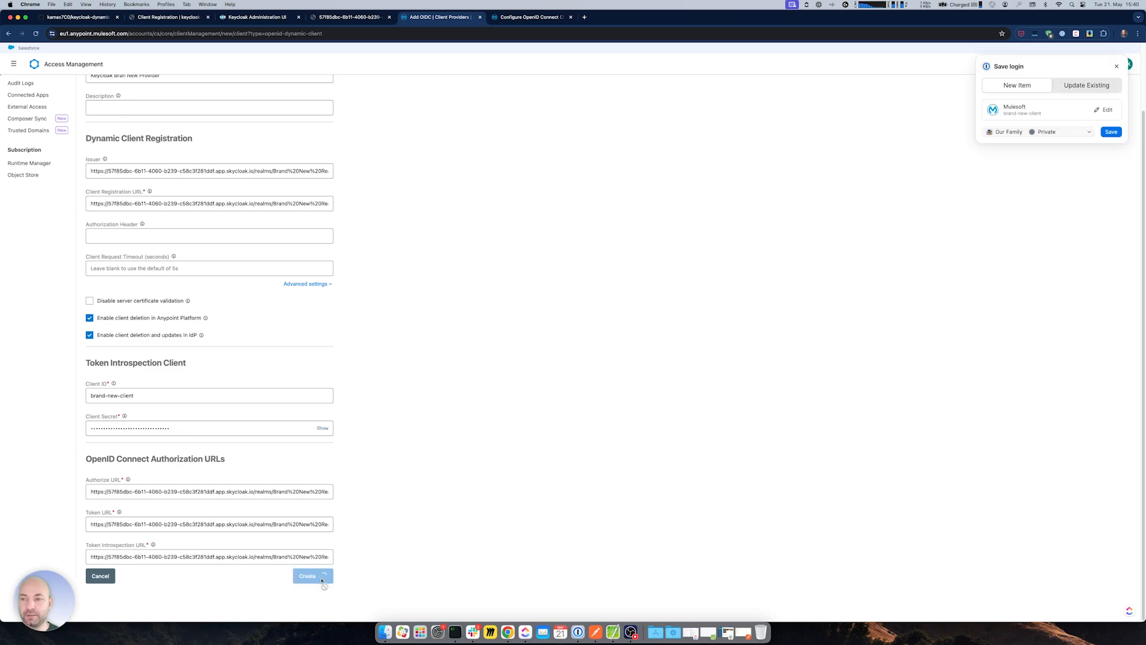
{"action": "left_click", "coordinate": [1117, 66]}
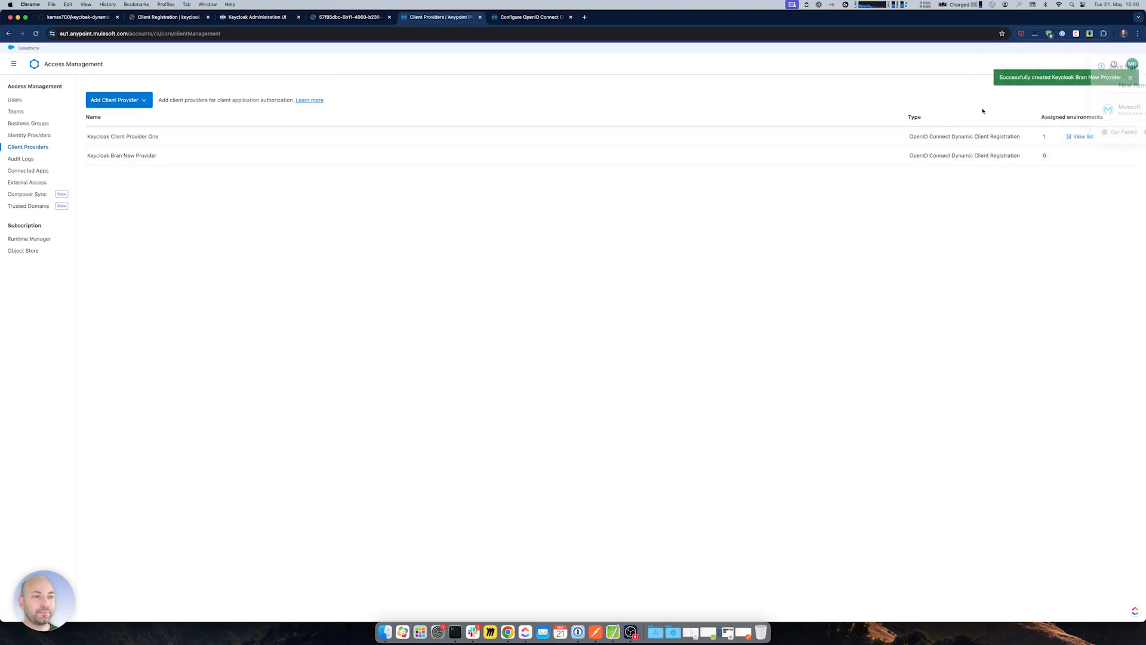
- Fix the provider's name typo to 'Keycloak Brand New Provider' and save it
{"action": "left_click", "coordinate": [153, 156]}
{"action": "left_click", "coordinate": [126, 169]}
{"action": "type", "text": "d New Provider"}
{"action": "scroll", "coordinate": [298, 484], "scroll_direction": "down", "scroll_amount": 3}
{"action": "key", "text": "Return"}
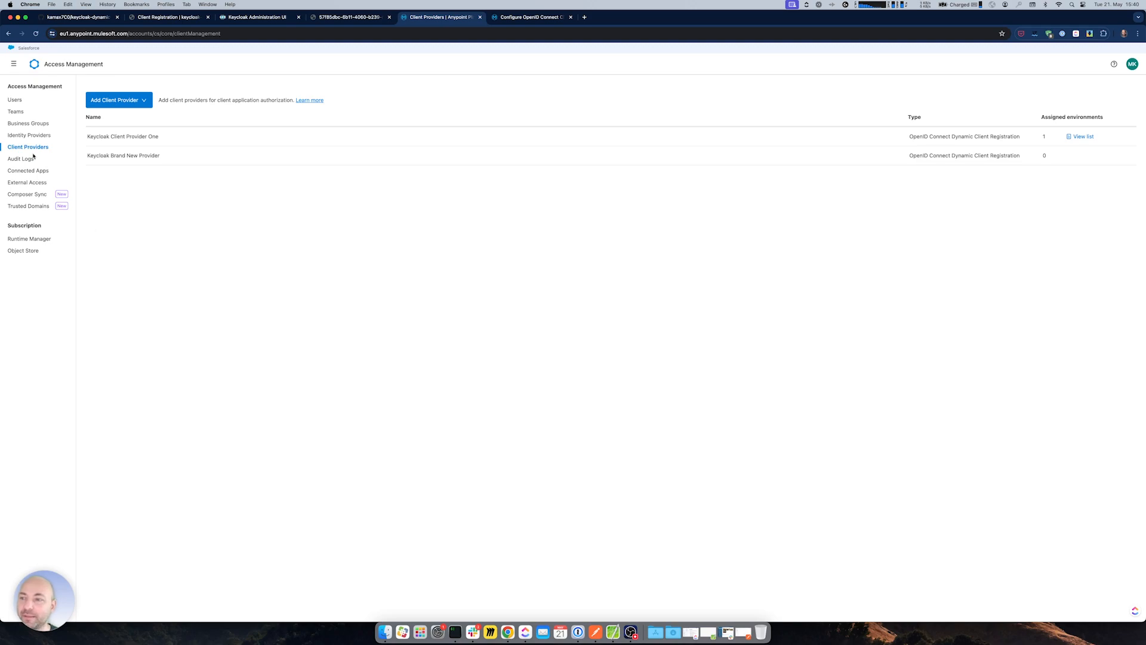
- Open the Retail business group's sandbox environment for editing
{"action": "left_click", "coordinate": [13, 63]}
{"action": "left_click", "coordinate": [119, 176]}
{"action": "left_click", "coordinate": [36, 122]}
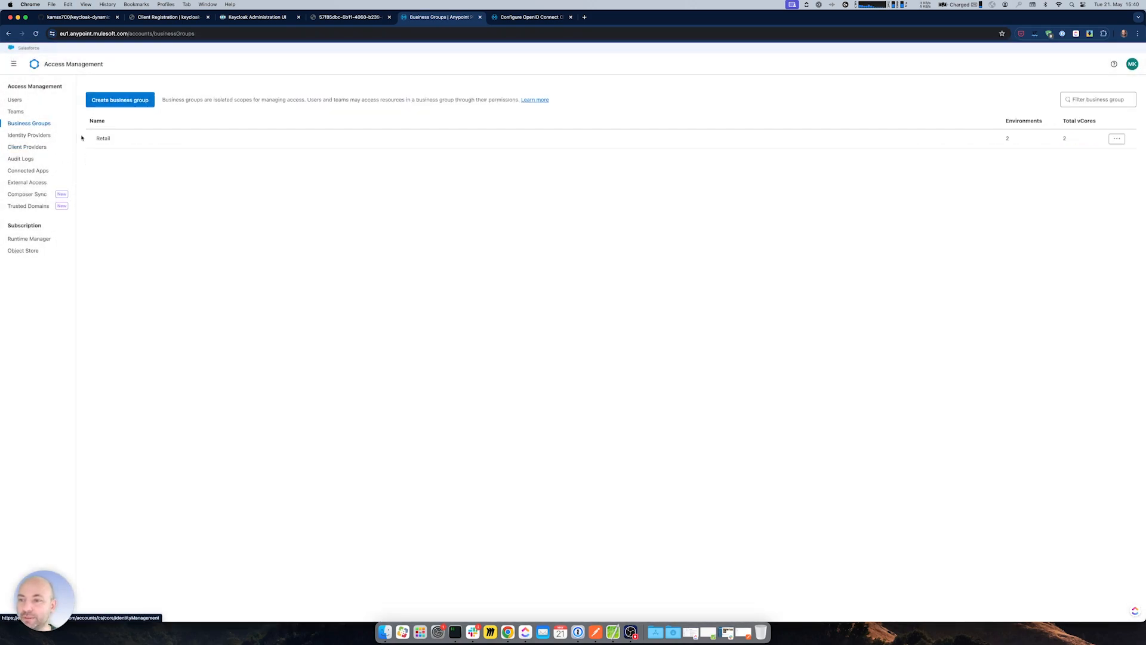
{"action": "left_click", "coordinate": [103, 138]}
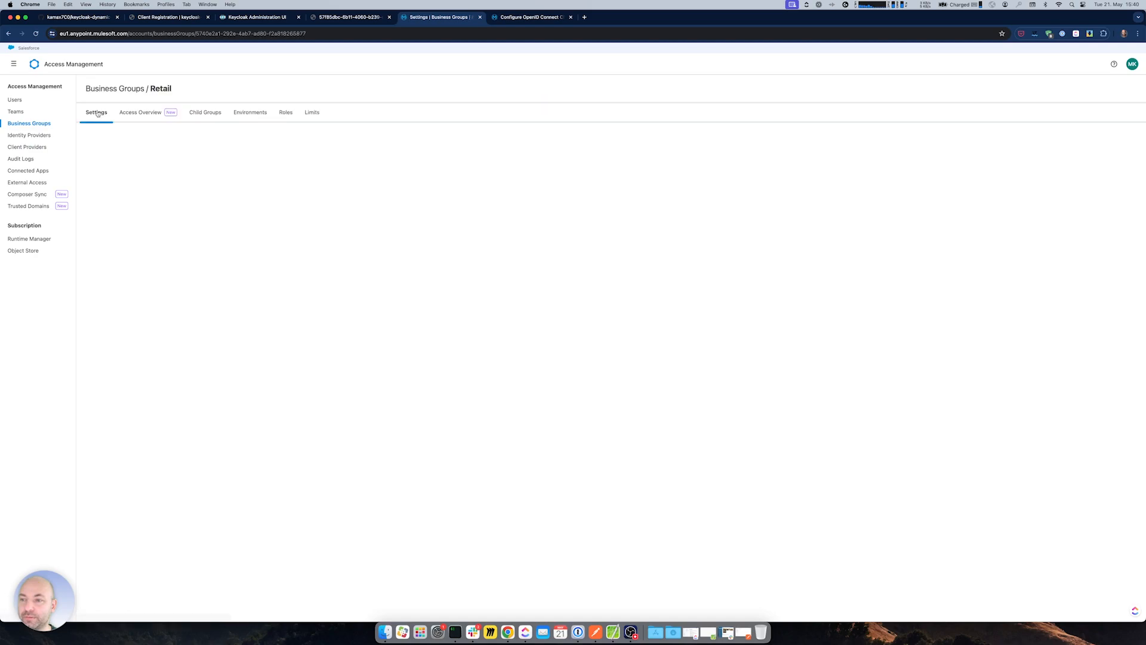
{"action": "left_click", "coordinate": [250, 112]}
{"action": "left_click", "coordinate": [97, 198]}
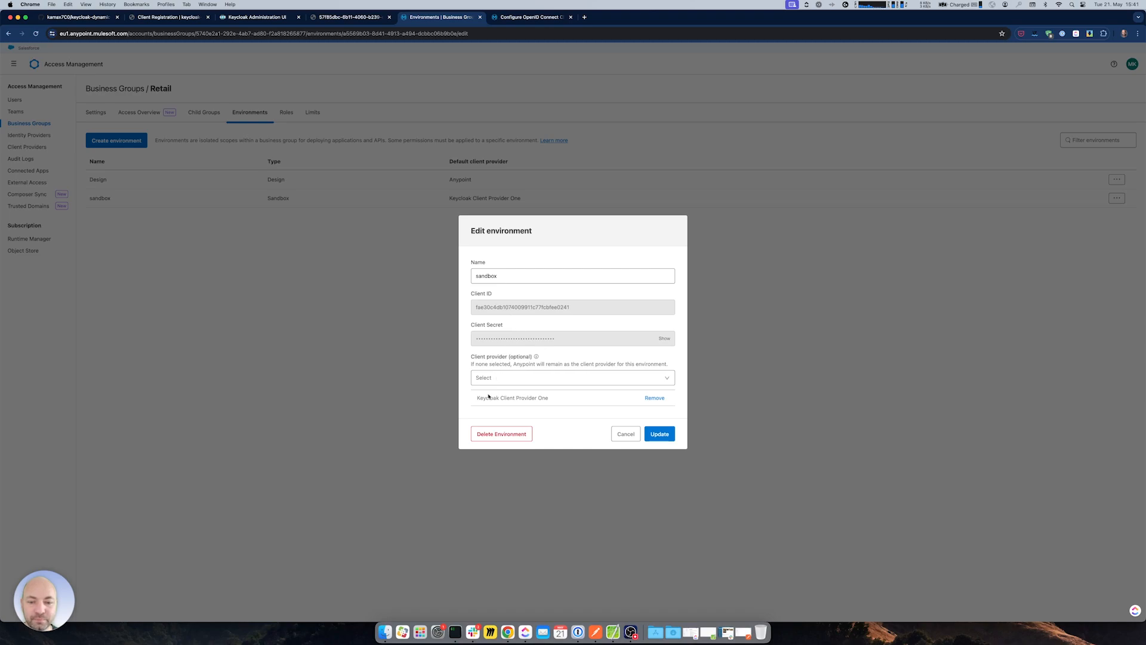
- Add Keycloak Brand New Provider to the sandbox's client providers and update the environment
{"action": "left_click_drag", "start_coordinate": [476, 397], "coordinate": [569, 399]}
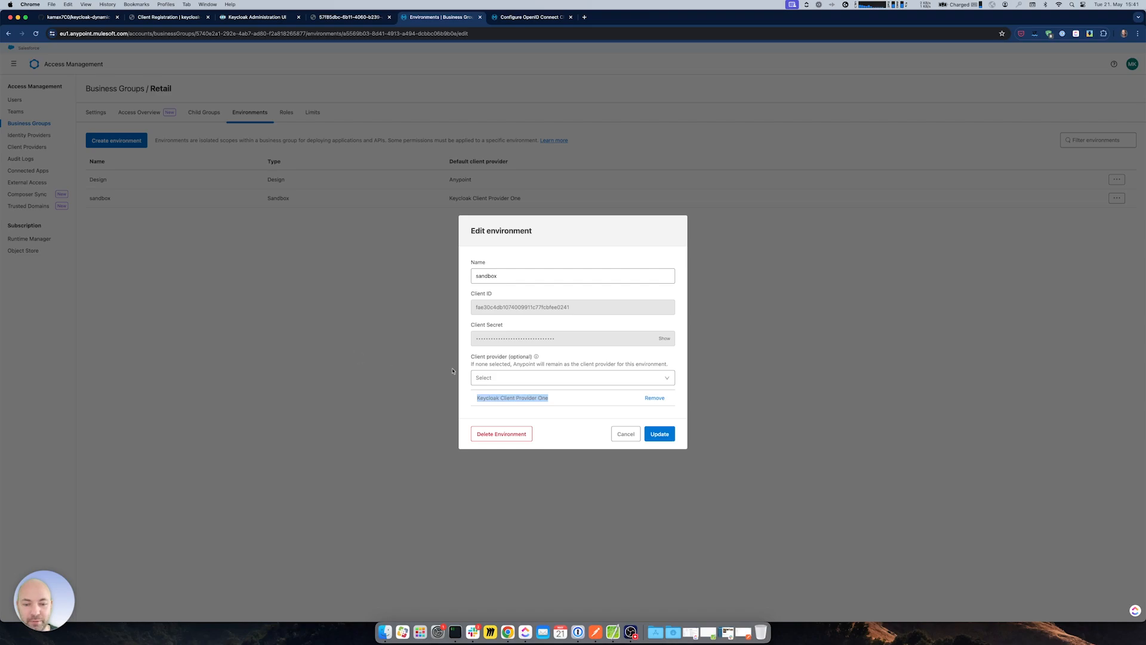
{"action": "left_click", "coordinate": [490, 398]}
{"action": "left_click_drag", "start_coordinate": [486, 399], "coordinate": [520, 391]}
{"action": "left_click", "coordinate": [518, 382]}
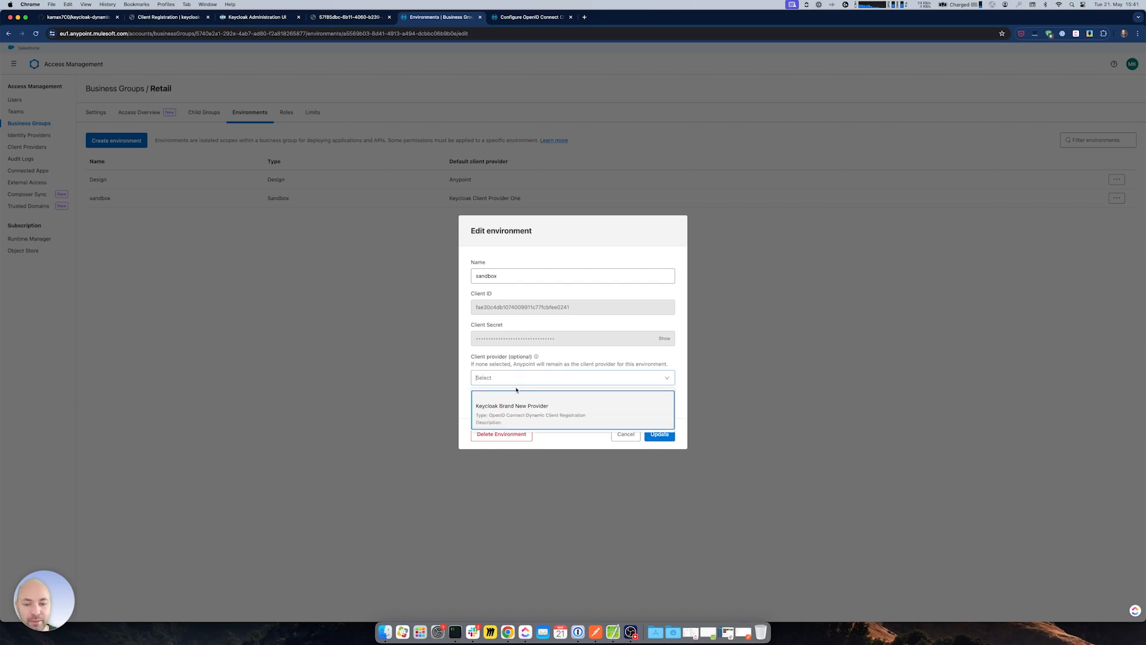
{"action": "left_click", "coordinate": [517, 407]}
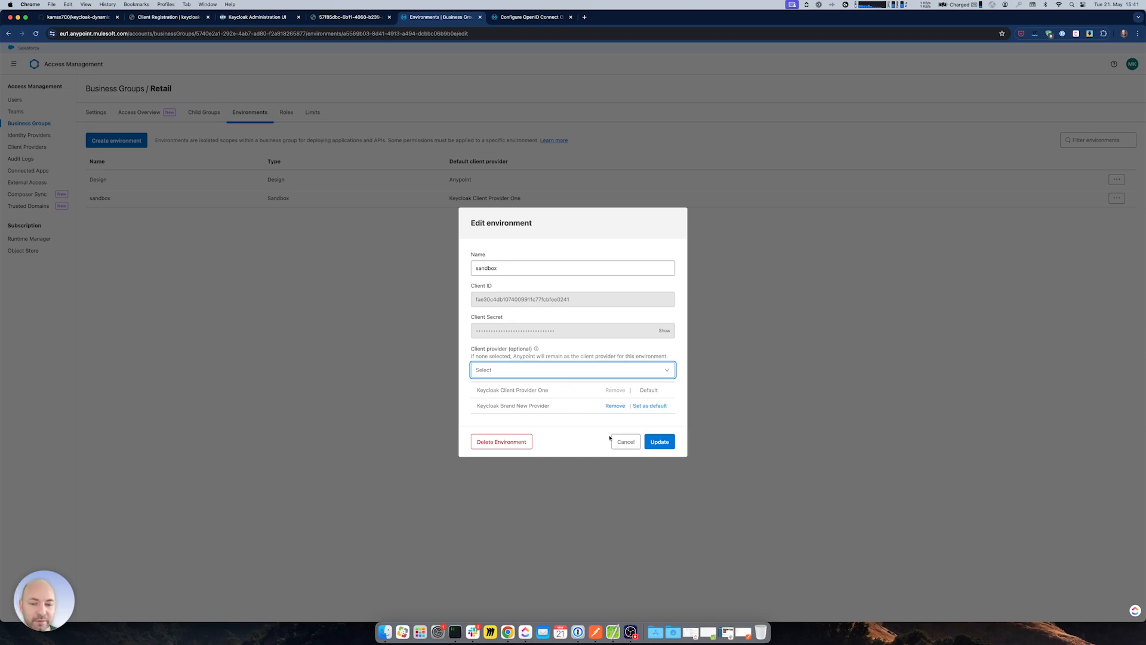
{"action": "left_click", "coordinate": [658, 442]}
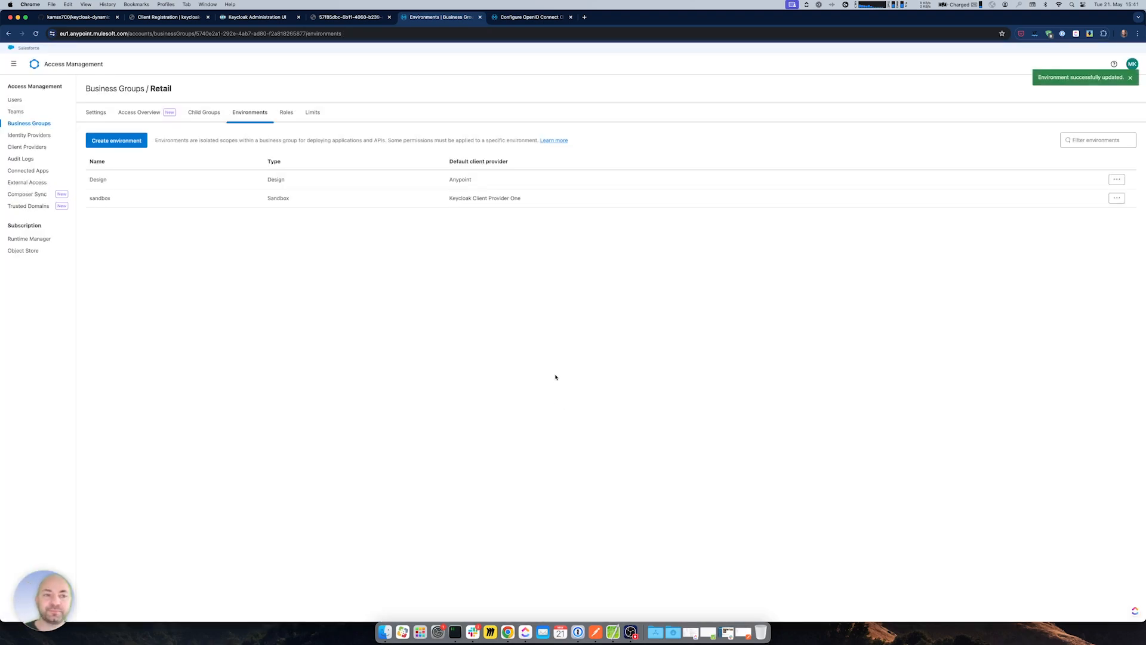
- Open the tshirt-service-sapi API in API Manager
{"action": "left_click", "coordinate": [13, 64]}
{"action": "left_click", "coordinate": [47, 195]}
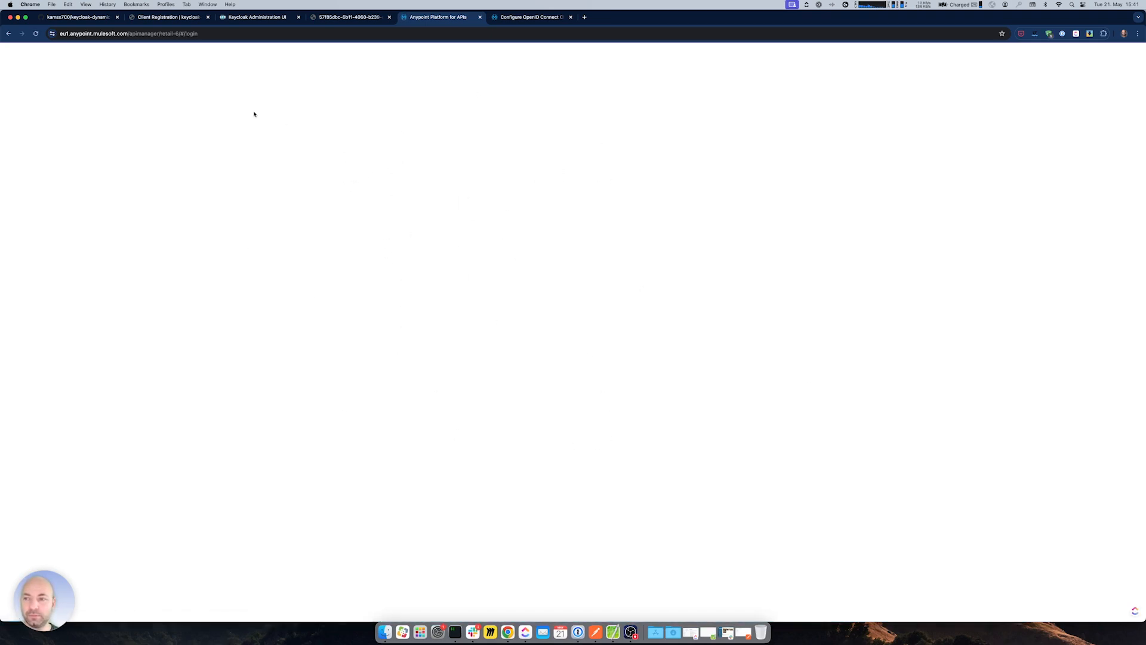
{"action": "left_click", "coordinate": [36, 34]}
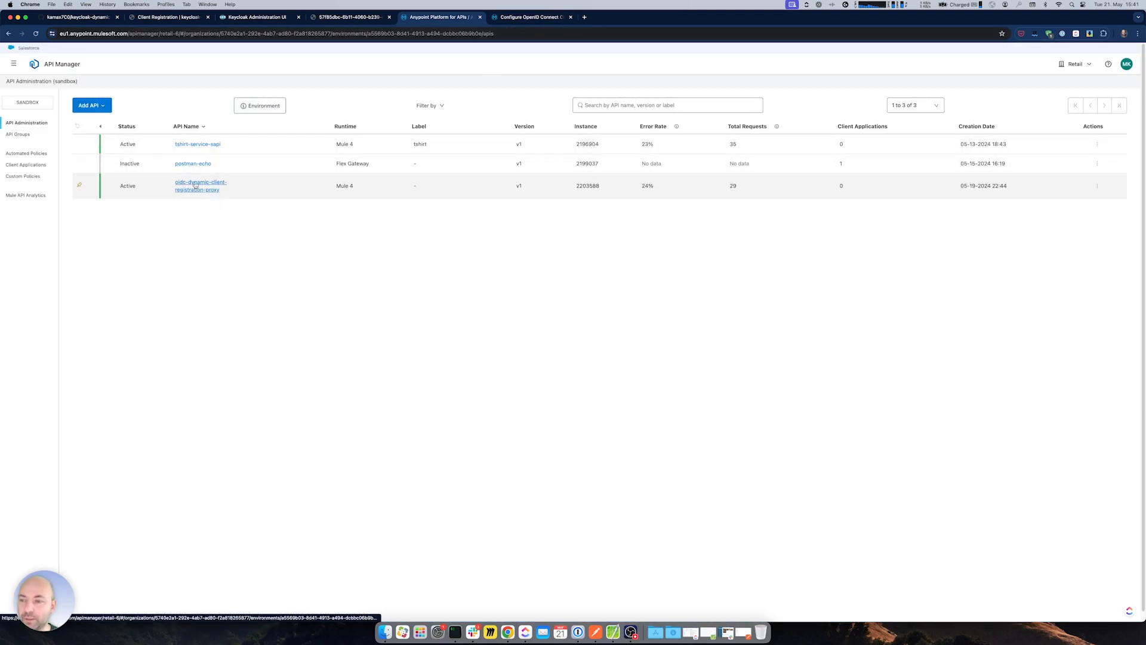
{"action": "left_click", "coordinate": [192, 143]}
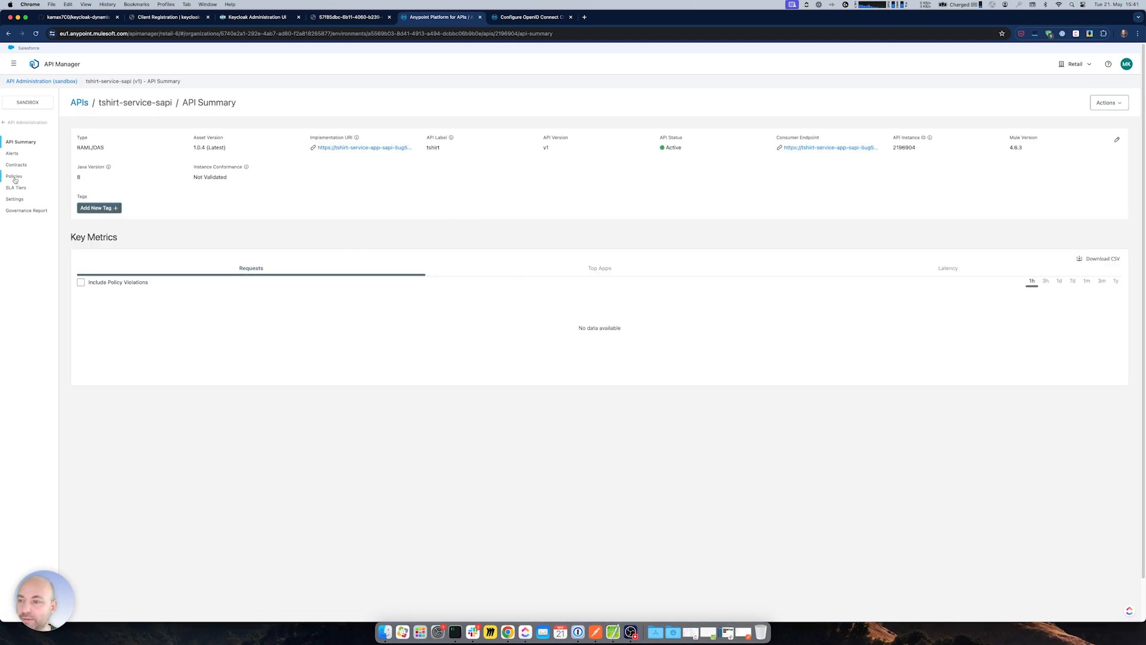
- Switch the API's client provider to Keycloak Brand New Provider and save
{"action": "left_click", "coordinate": [15, 199]}
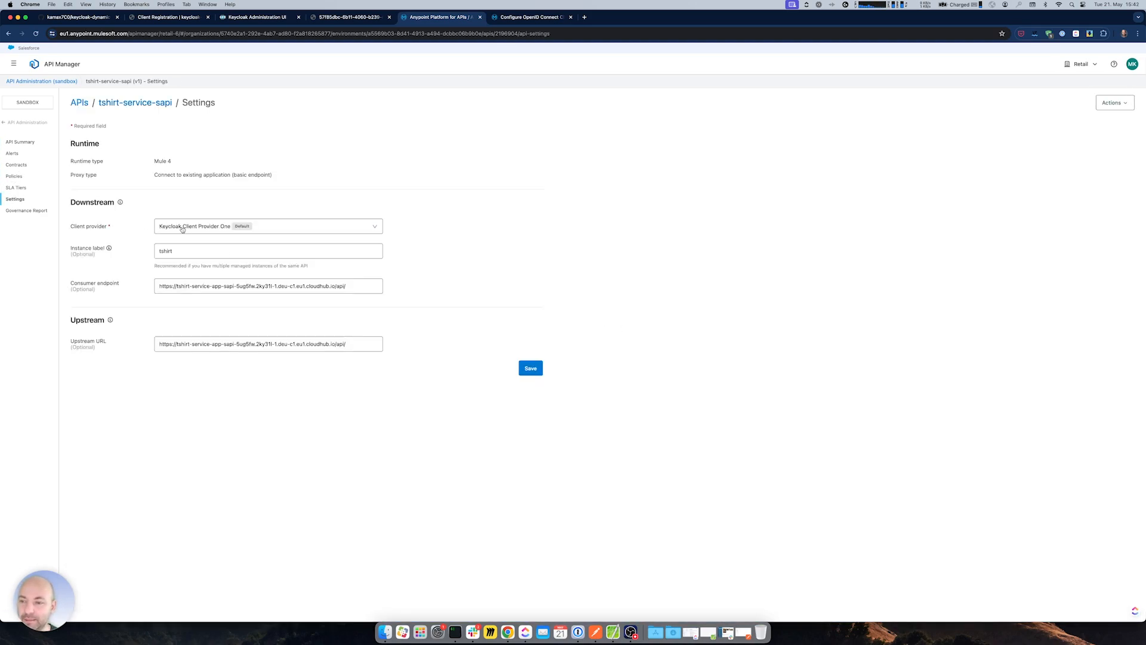
{"action": "left_click", "coordinate": [213, 227]}
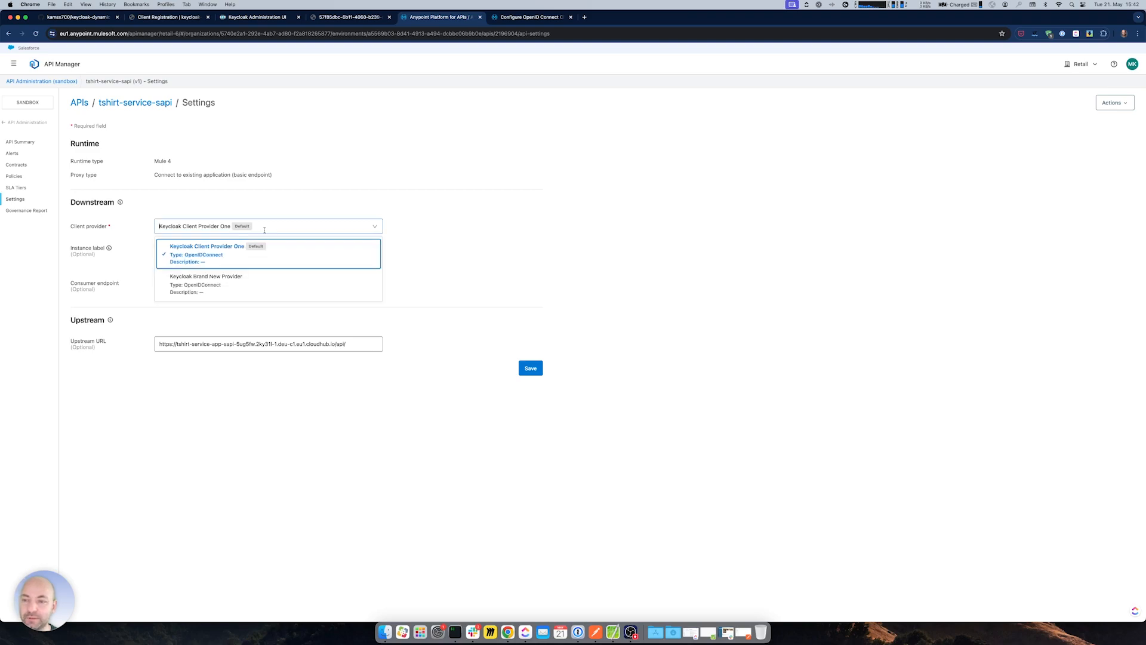
{"action": "left_click", "coordinate": [206, 279]}
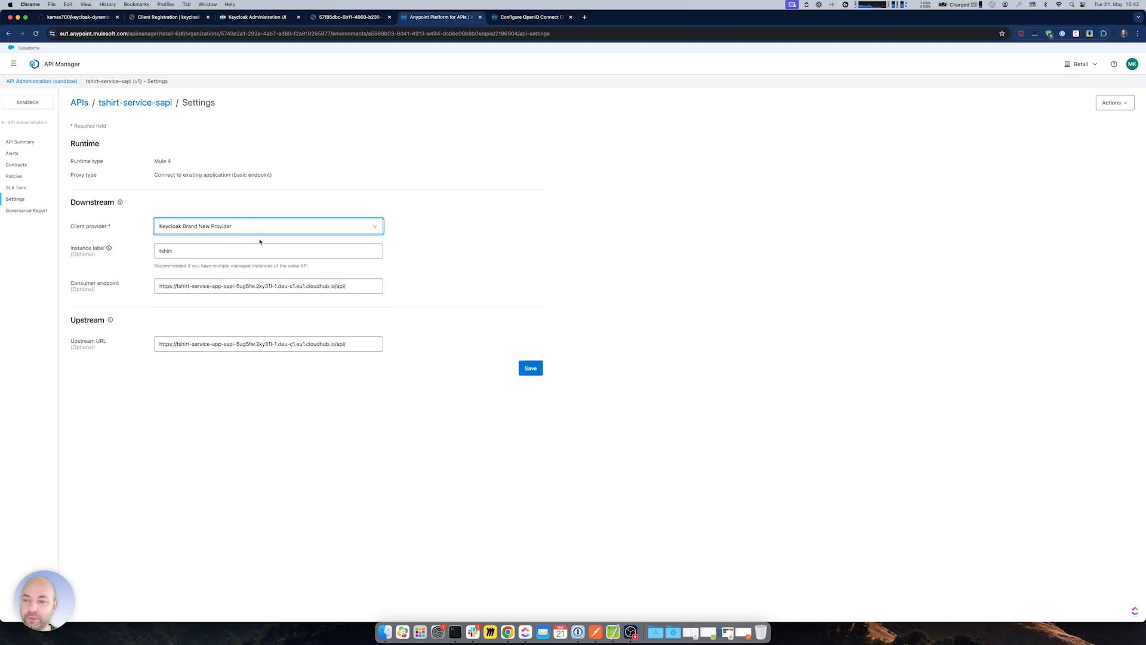
{"action": "left_click", "coordinate": [526, 367]}
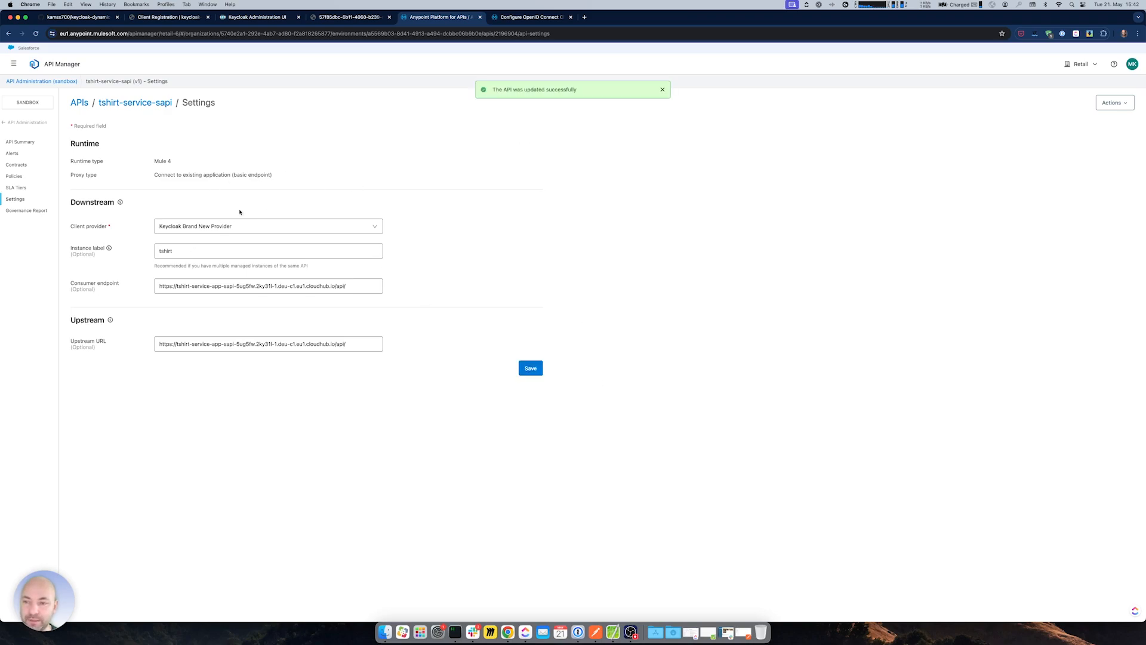
- Review the API's contracts, then return to its settings
{"action": "left_click", "coordinate": [17, 165]}
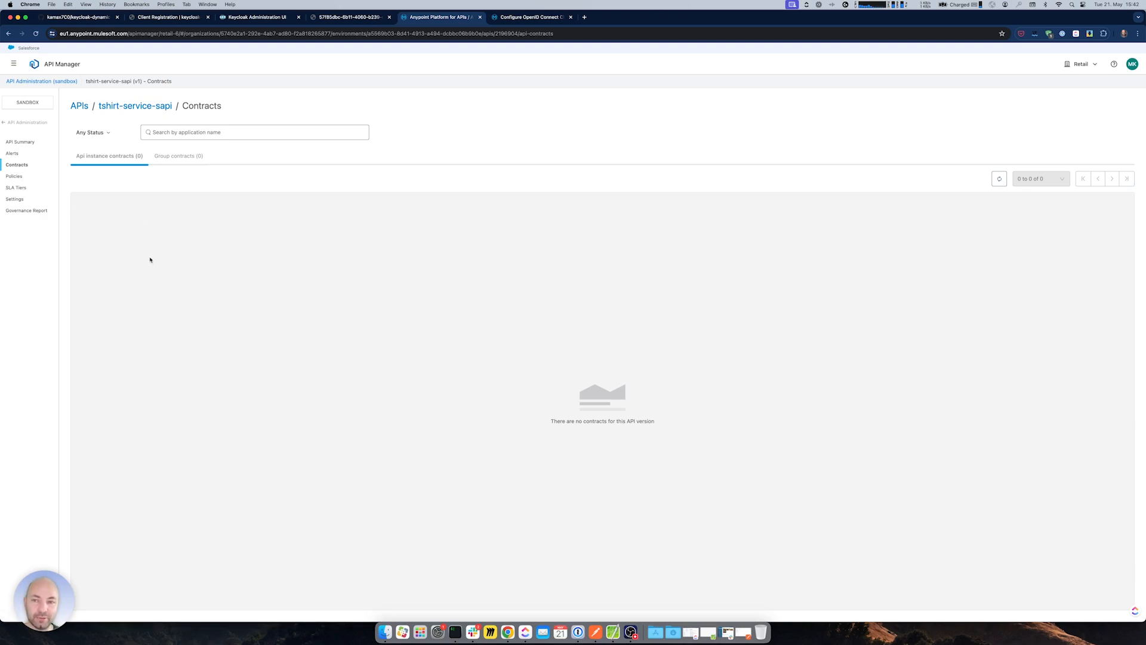
{"action": "left_click", "coordinate": [15, 198]}
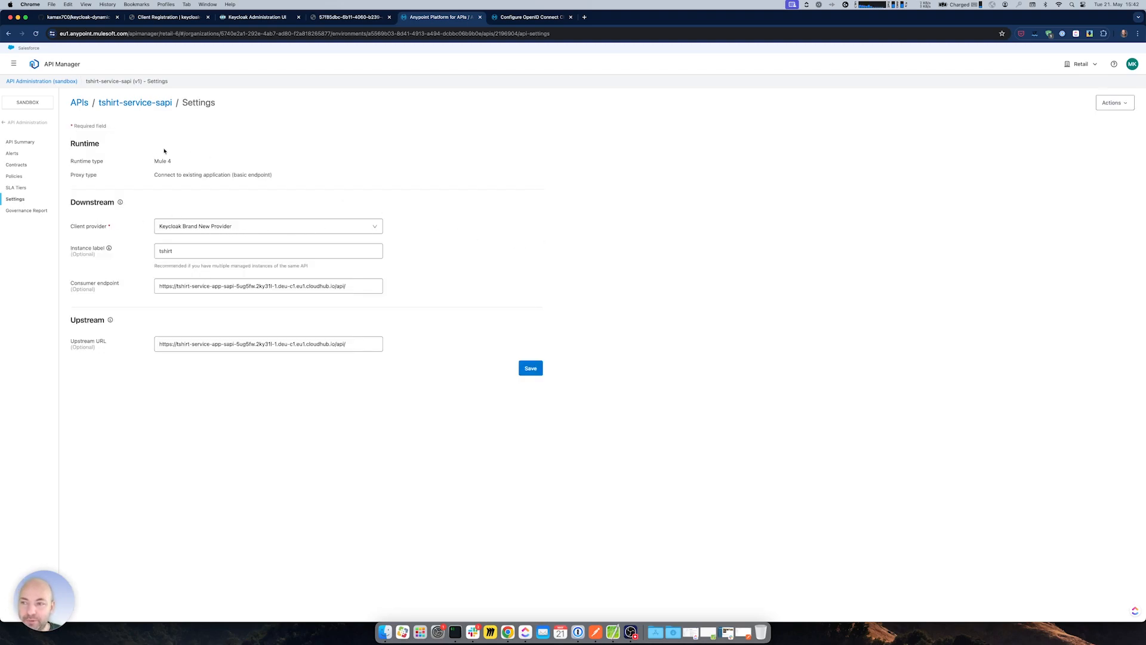
{"action": "left_click", "coordinate": [13, 63]}
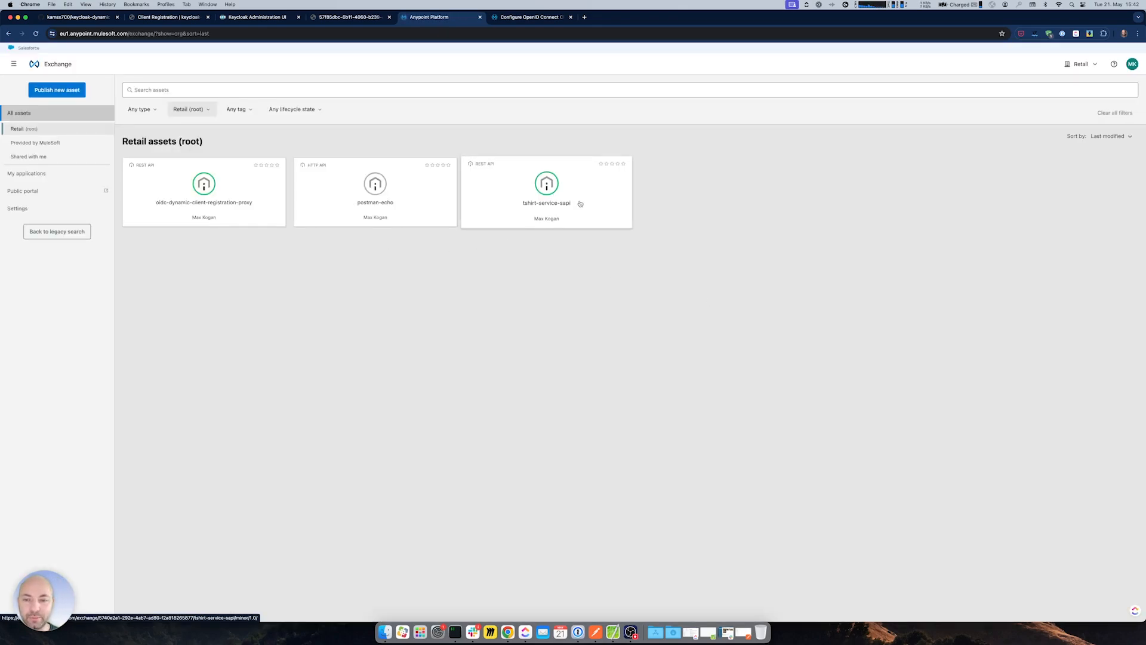
- Request access to tshirt-service-sapi's tshirt instance with a new application named 'new application'
{"action": "left_click", "coordinate": [582, 204]}
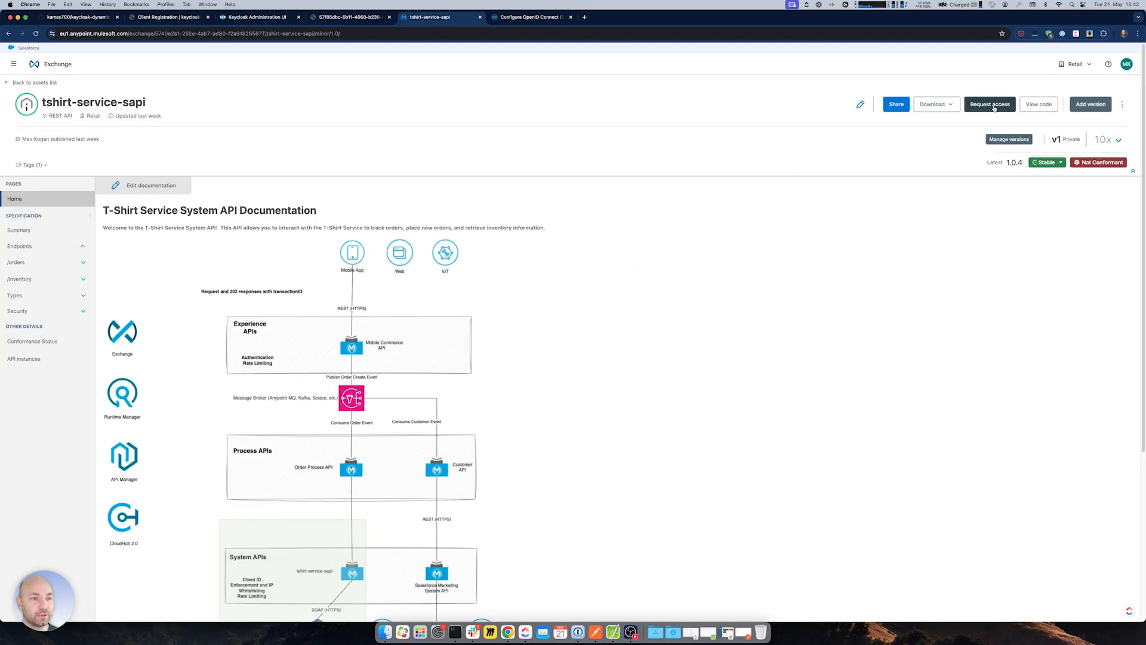
{"action": "left_click", "coordinate": [990, 103]}
{"action": "left_click", "coordinate": [571, 307]}
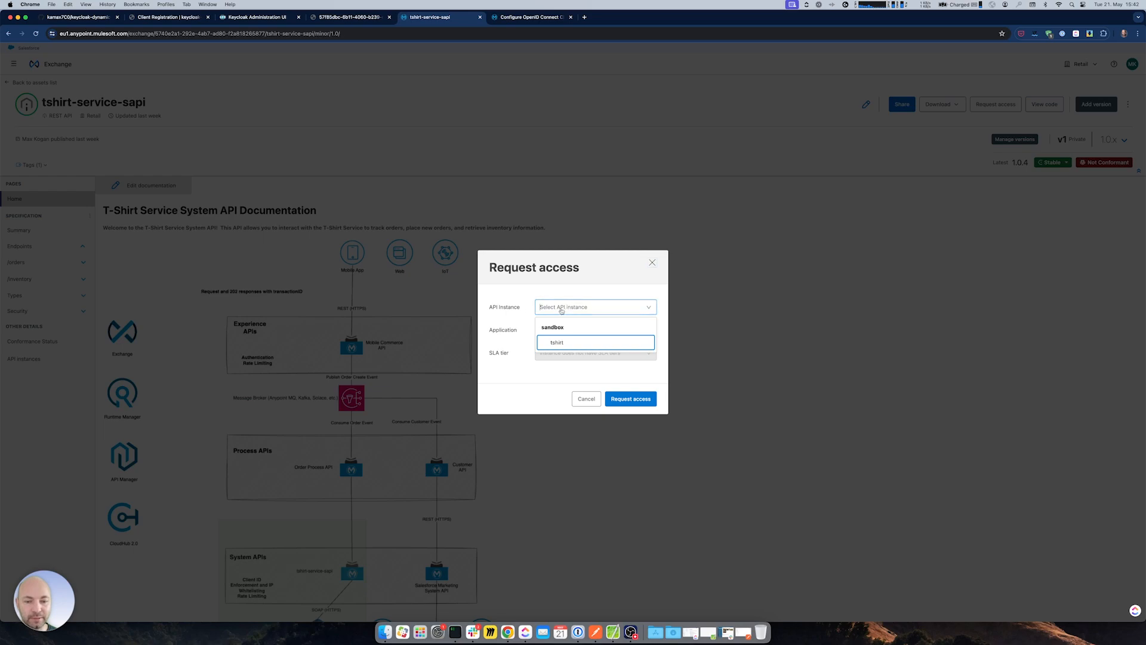
{"action": "left_click", "coordinate": [544, 340]}
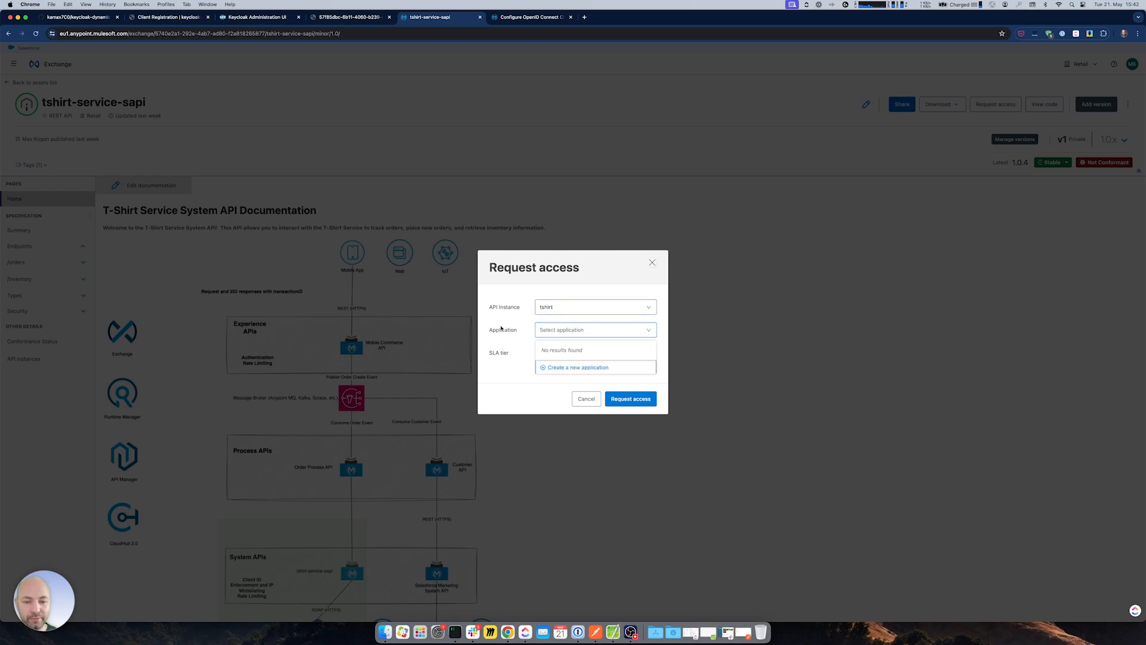
{"action": "left_click", "coordinate": [567, 367]}
{"action": "left_click", "coordinate": [590, 204]}
{"action": "type", "text": "new application 1"}
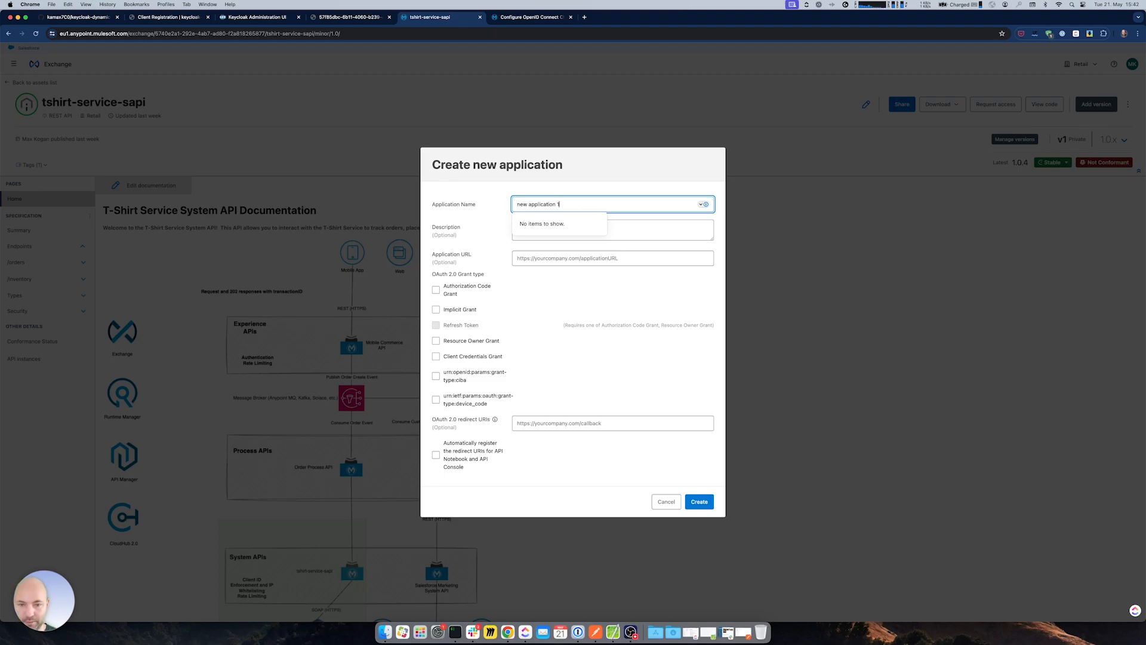
{"action": "left_click", "coordinate": [609, 320]}
{"action": "left_click", "coordinate": [436, 290]}
{"action": "left_click", "coordinate": [436, 310]}
{"action": "left_click", "coordinate": [436, 325]}
{"action": "left_click", "coordinate": [436, 341]}
{"action": "left_click", "coordinate": [436, 356]}
{"action": "left_click", "coordinate": [538, 422]}
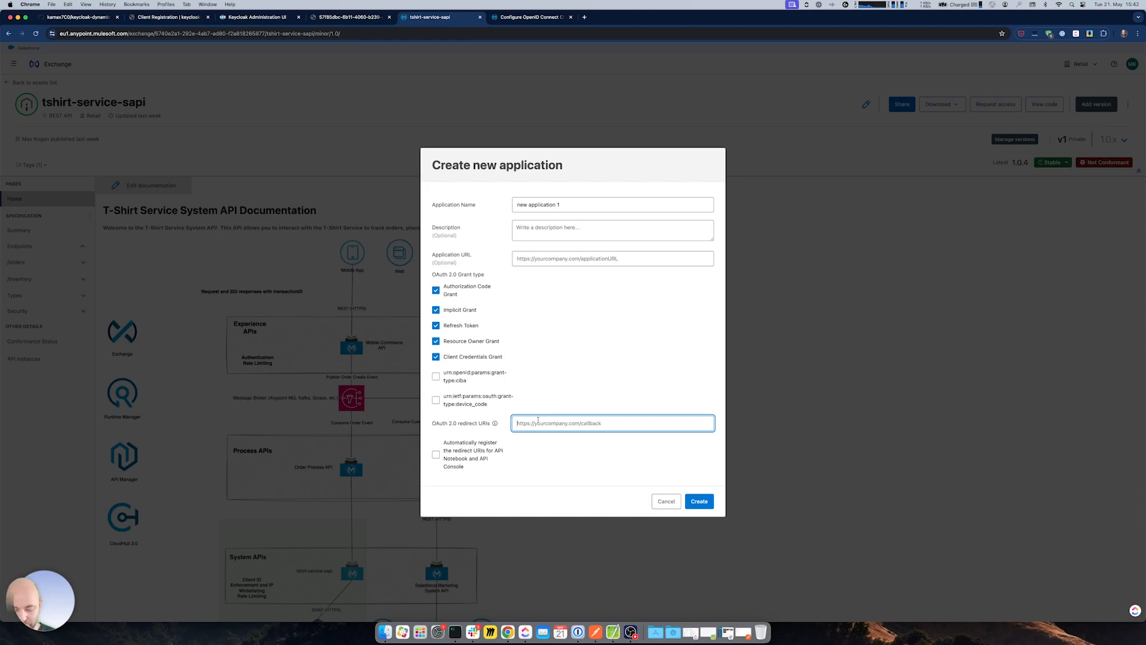
{"action": "type", "text": "http://"}
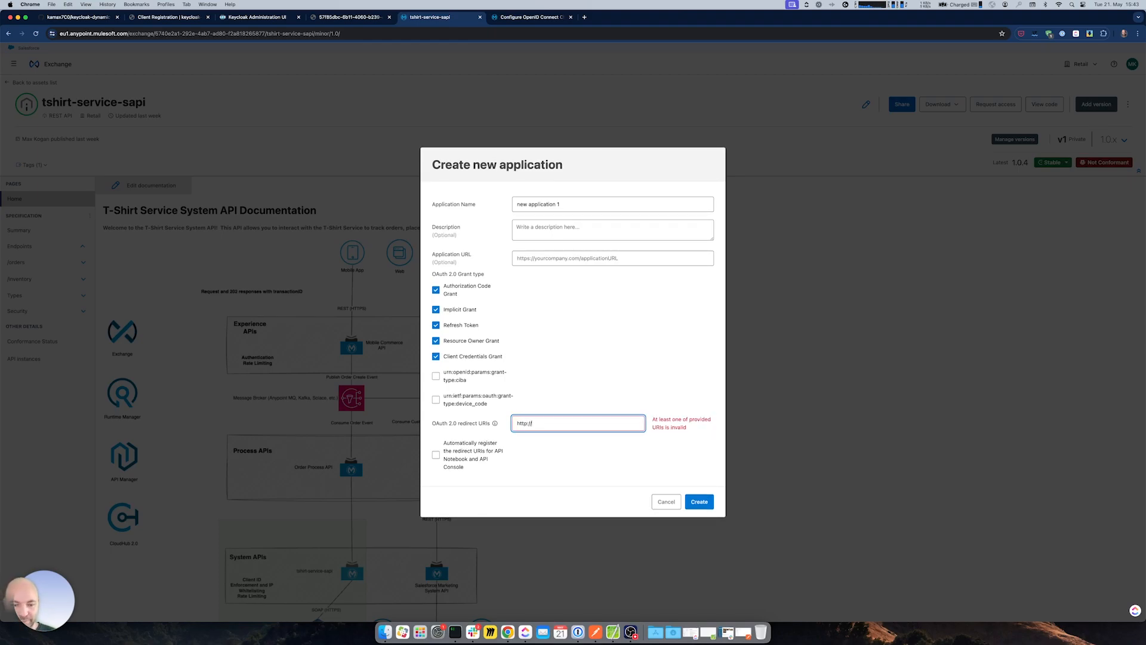
{"action": "type", "text": "loca"}
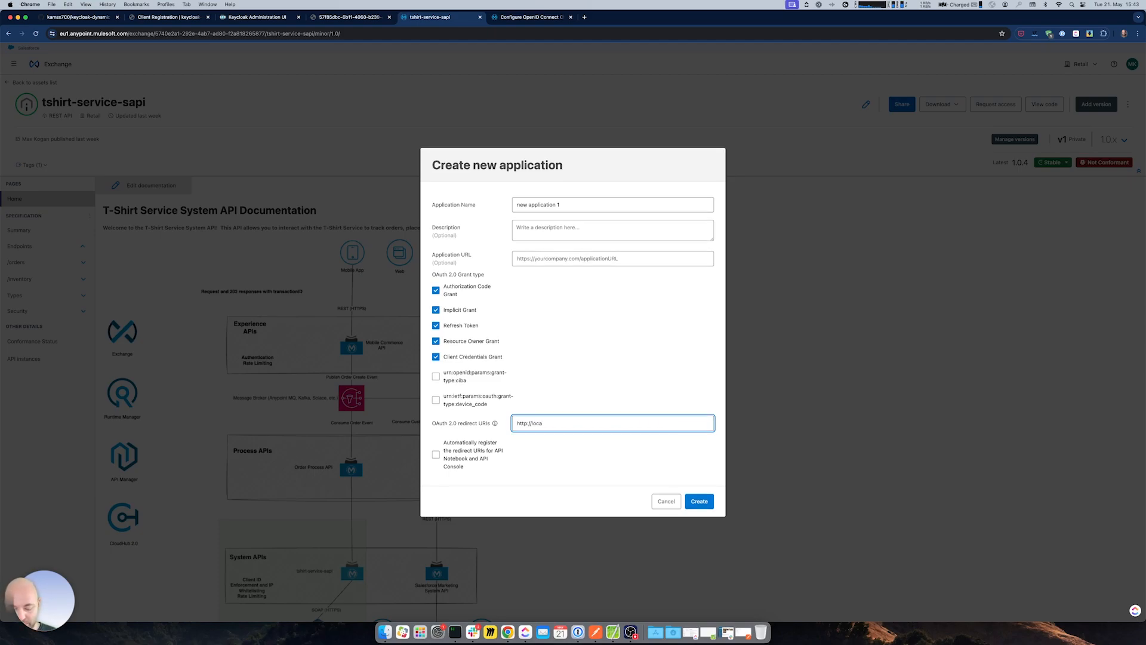
{"action": "type", "text": "lhost"}
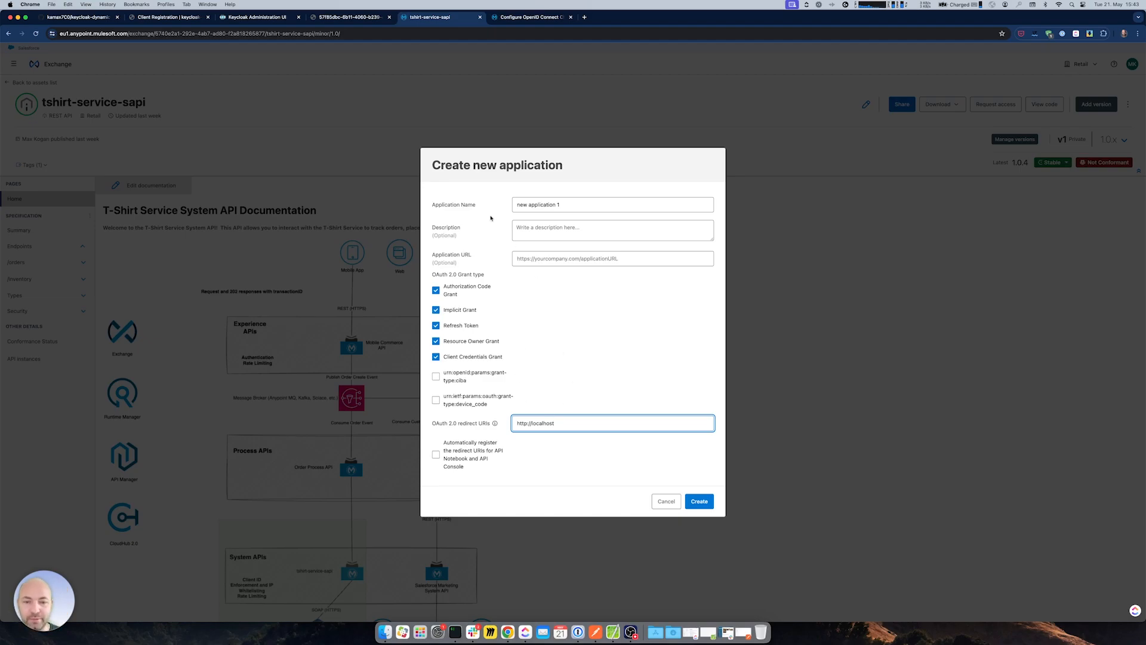
- Try creating the application and note its rejection by the Trusted Hosts policy
{"action": "left_click", "coordinate": [704, 503]}
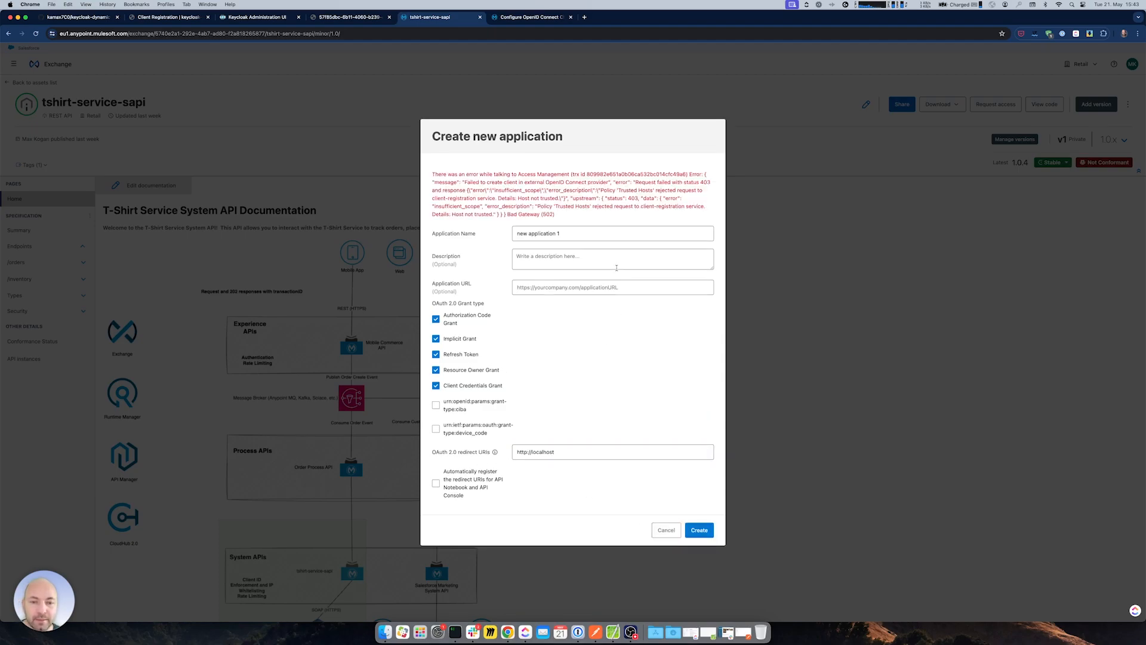
{"action": "left_click_drag", "start_coordinate": [617, 190], "coordinate": [651, 194]}
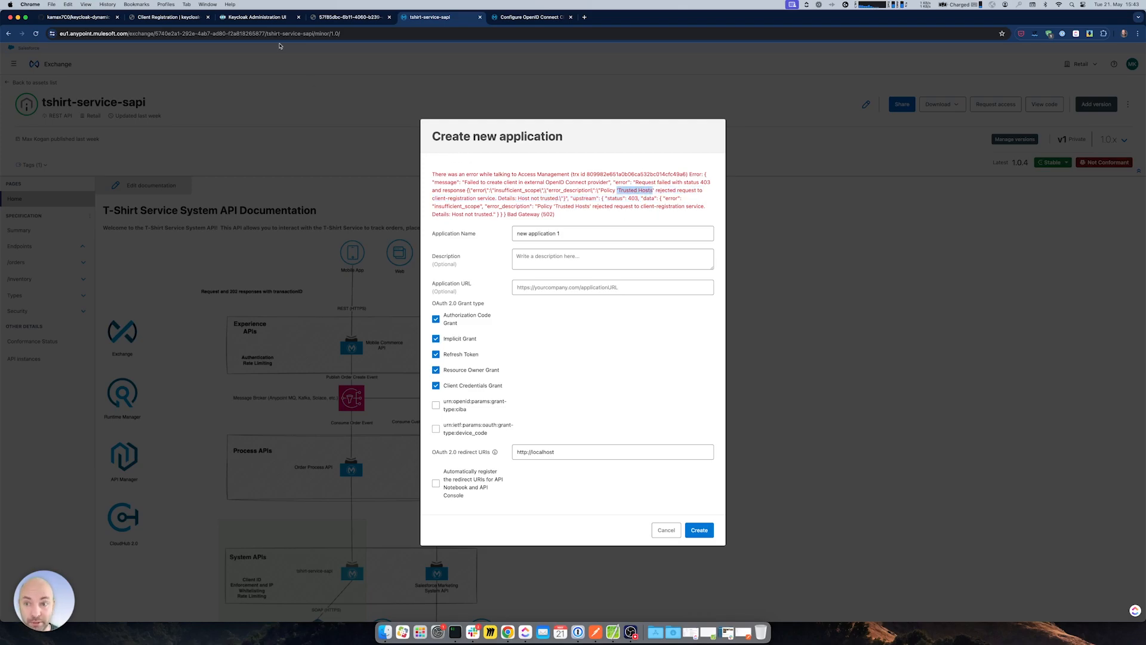
{"action": "left_click", "coordinate": [262, 17]}
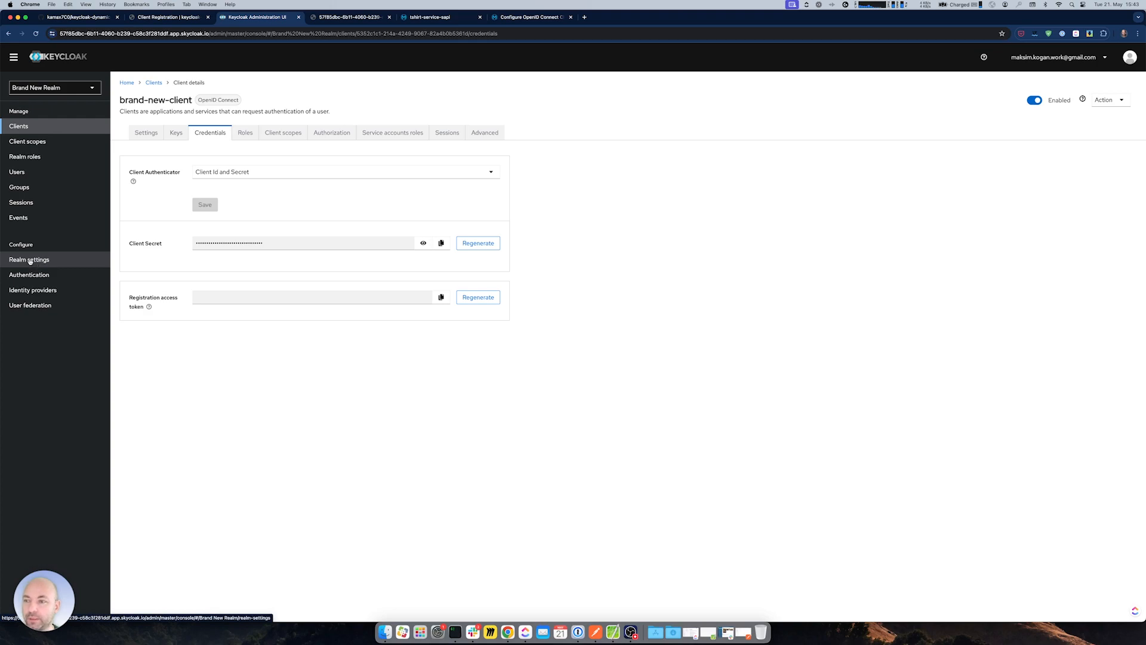
- Open the Trusted Hosts client registration policy and compare it with the anypoint.mulesoft.com host in Exchange's error
{"action": "left_click", "coordinate": [19, 127]}
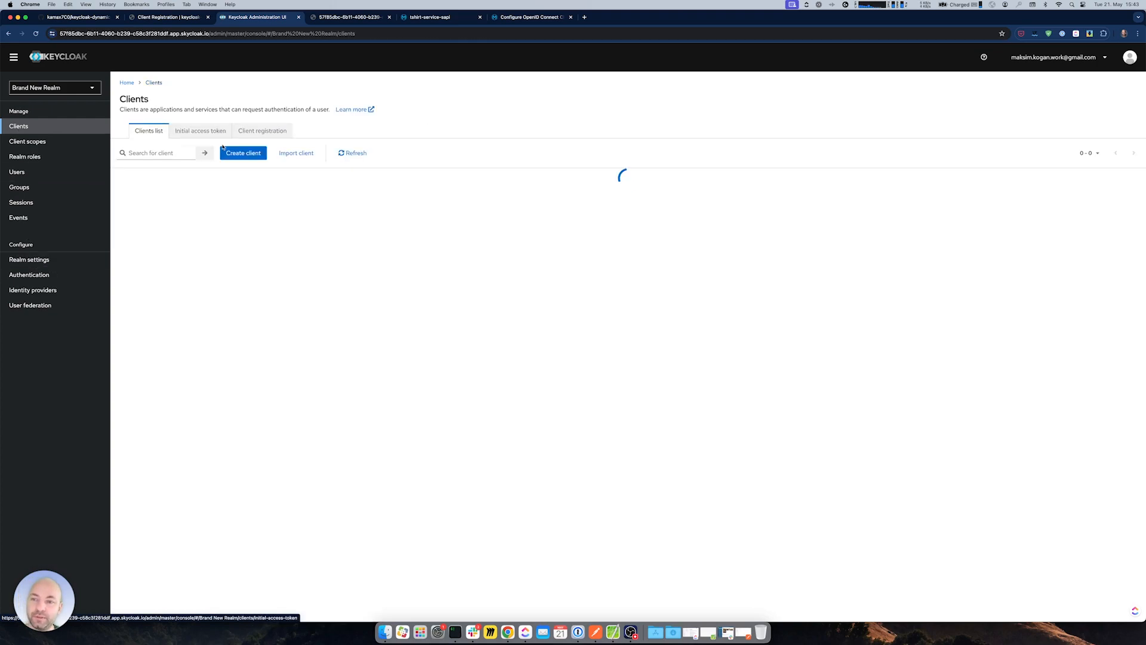
{"action": "left_click", "coordinate": [271, 133]}
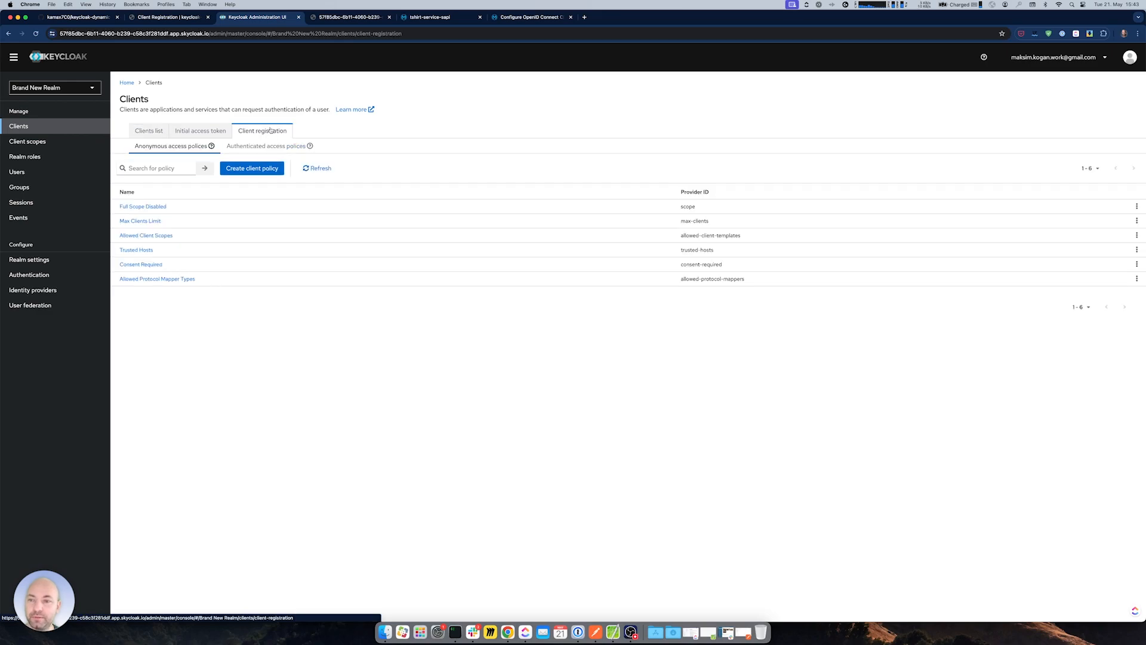
{"action": "left_click", "coordinate": [141, 251]}
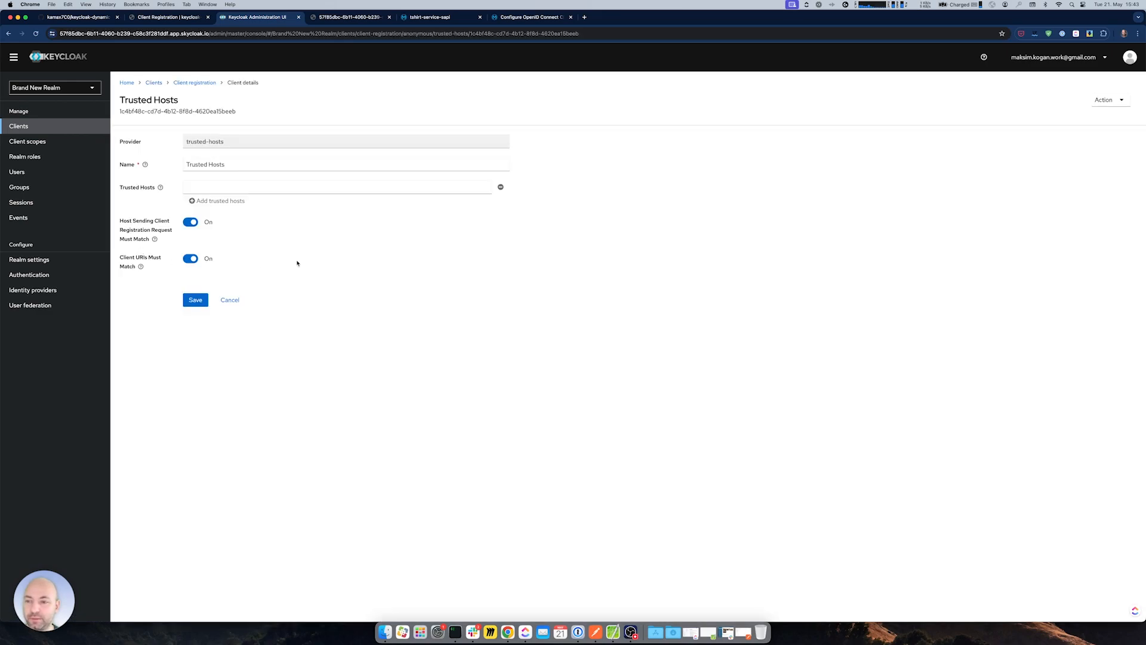
{"action": "left_click", "coordinate": [429, 16]}
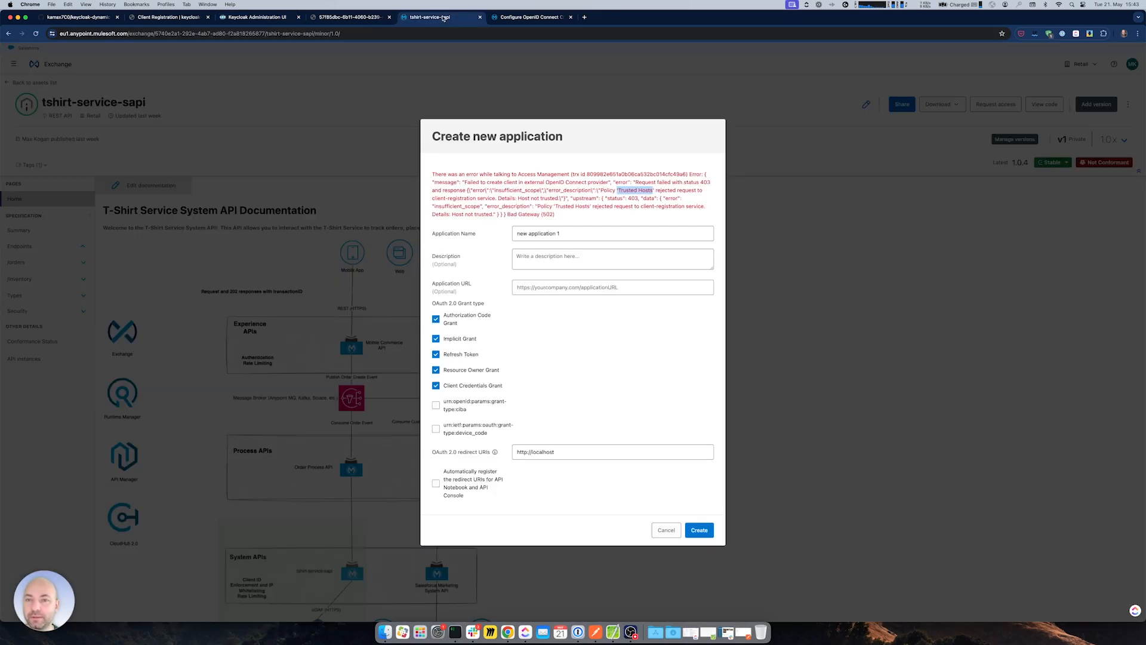
{"action": "left_click_drag", "start_coordinate": [70, 34], "coordinate": [128, 36]}
{"action": "left_click", "coordinate": [254, 17]}
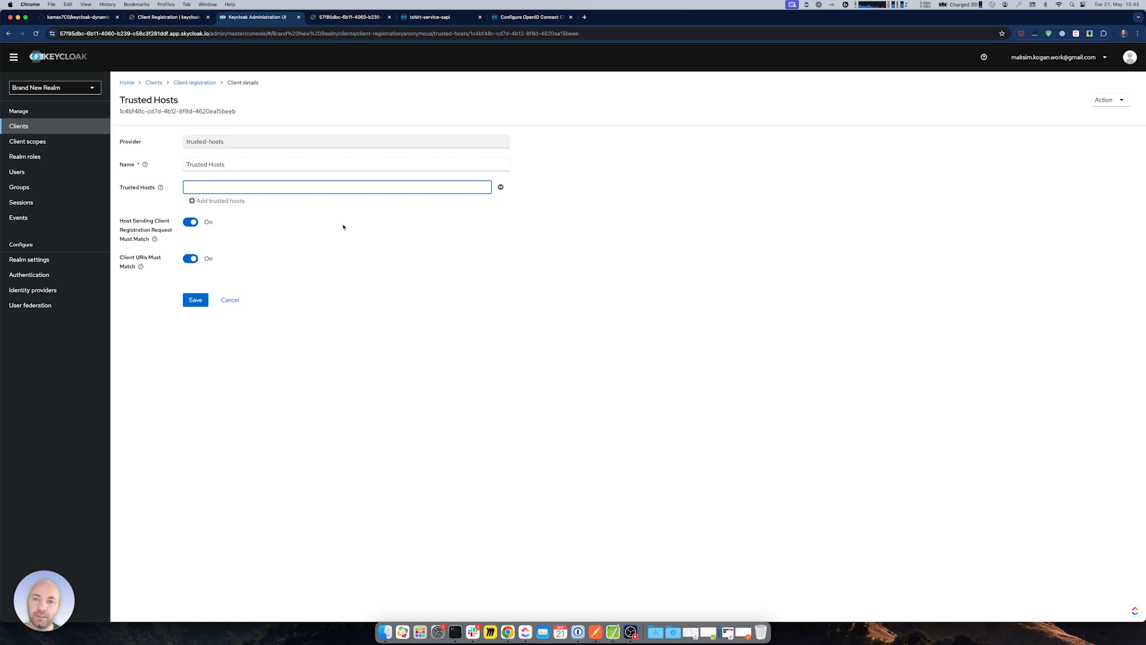
{"action": "left_click", "coordinate": [426, 17]}
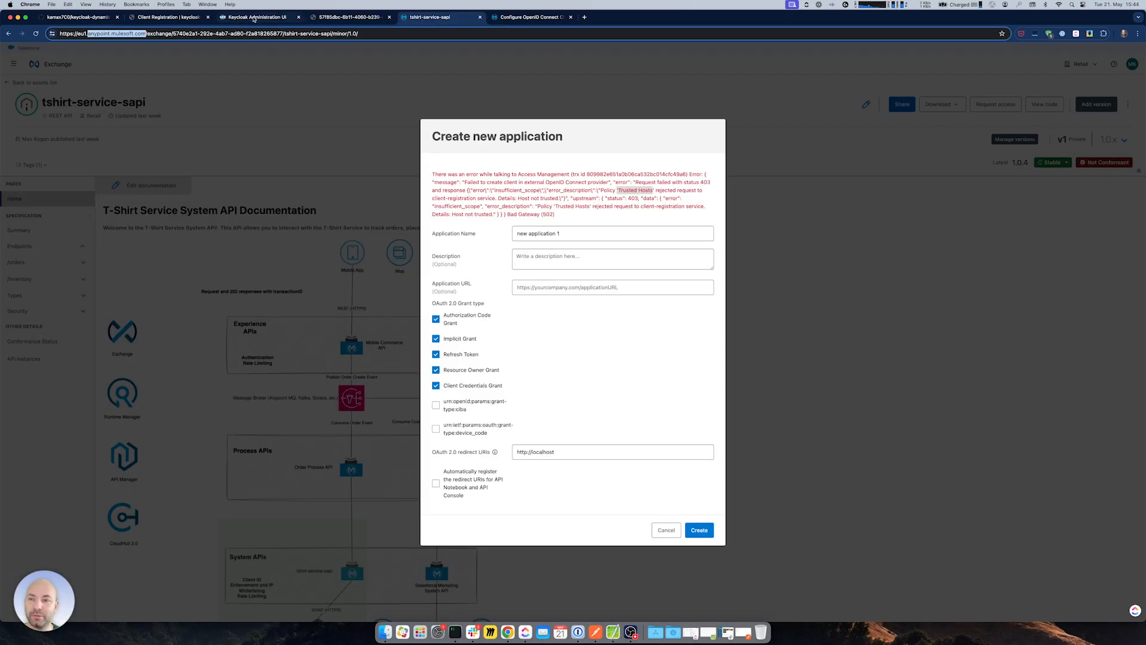
{"action": "left_click", "coordinate": [256, 17]}
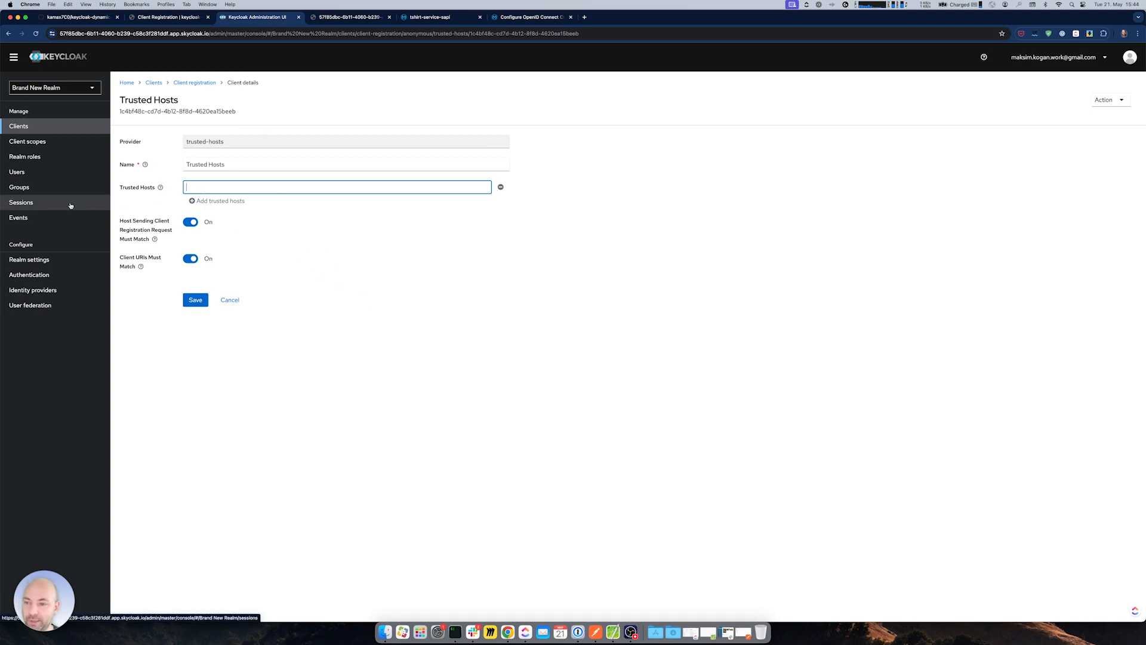
- Turn on Save events for admin events in Brand New Realm's event config and save
{"action": "left_click", "coordinate": [26, 219]}
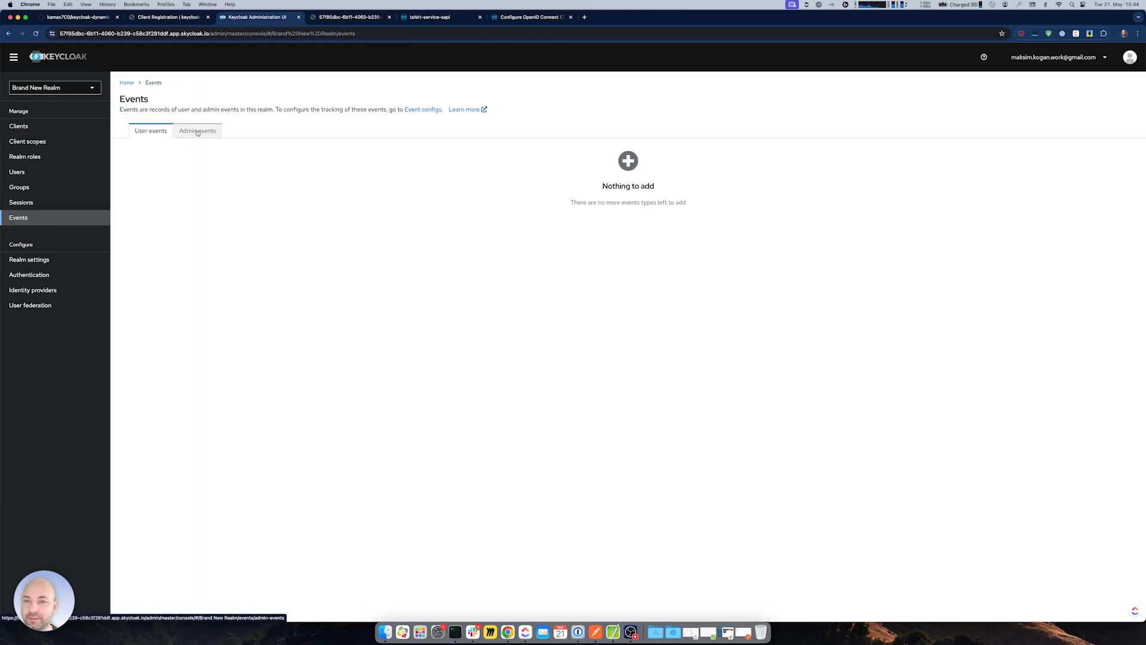
{"action": "left_click", "coordinate": [198, 132]}
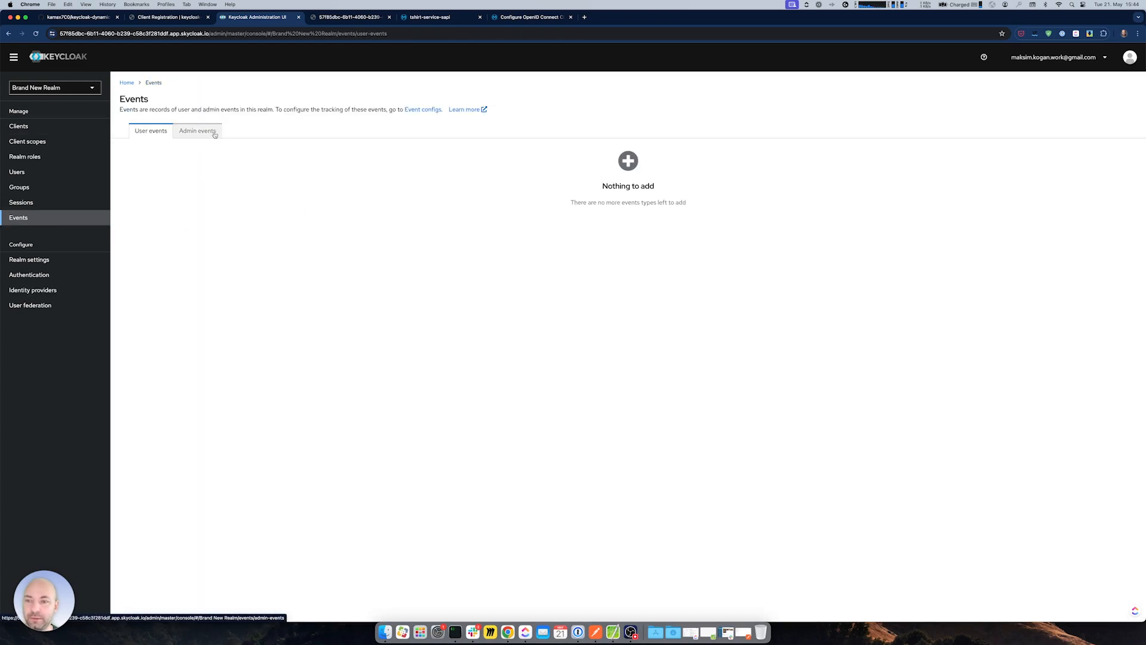
{"action": "left_click", "coordinate": [421, 110]}
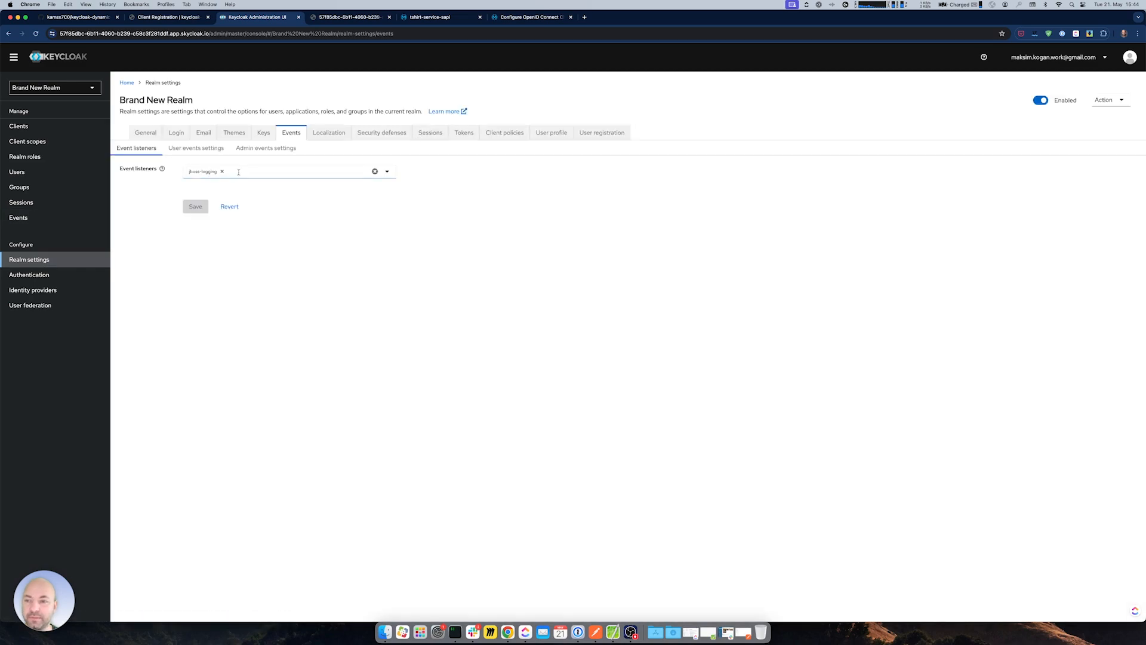
{"action": "left_click", "coordinate": [266, 148]}
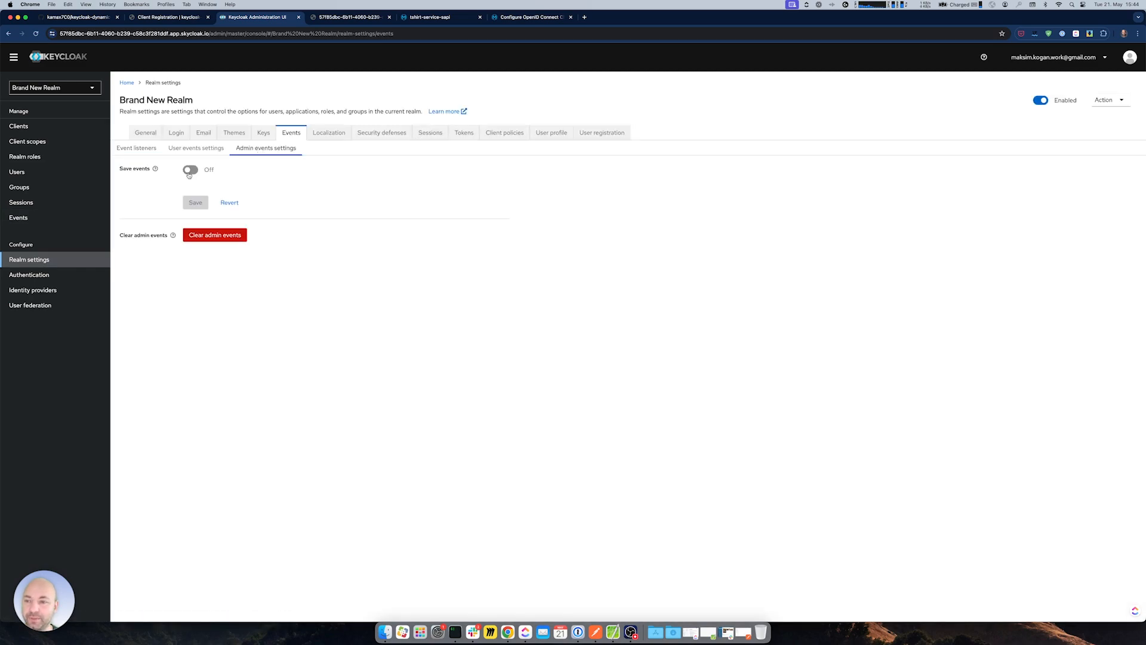
{"action": "left_click", "coordinate": [190, 170]}
{"action": "left_click", "coordinate": [195, 252]}
- Turn on saving of user events and return to the event log
{"action": "left_click", "coordinate": [208, 150]}
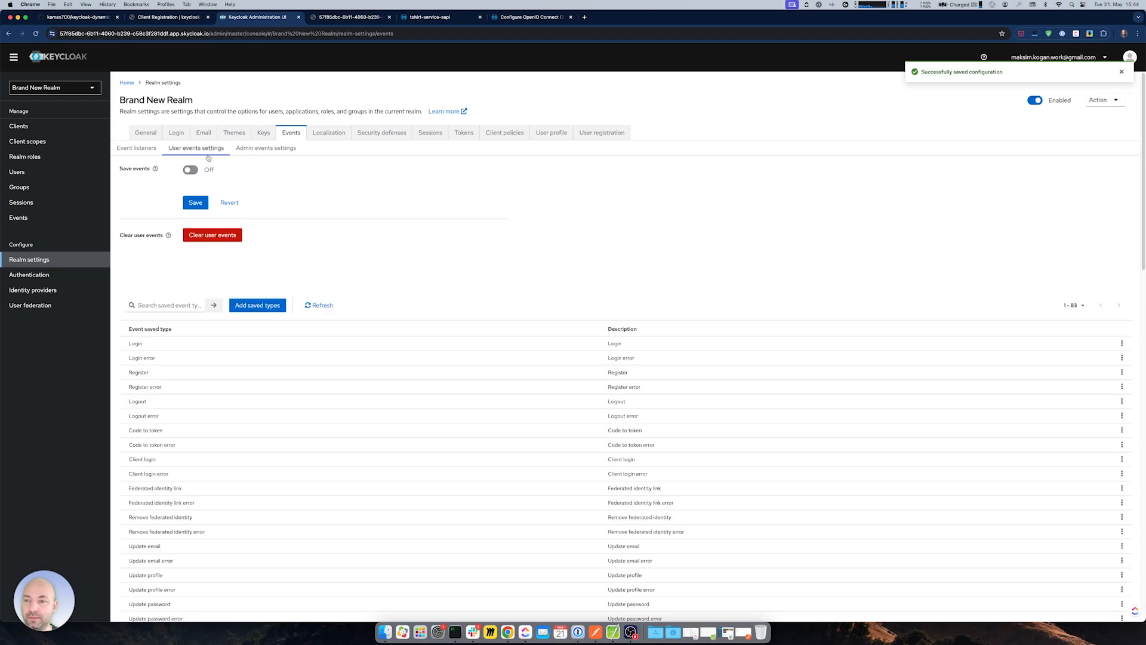
{"action": "left_click", "coordinate": [191, 170]}
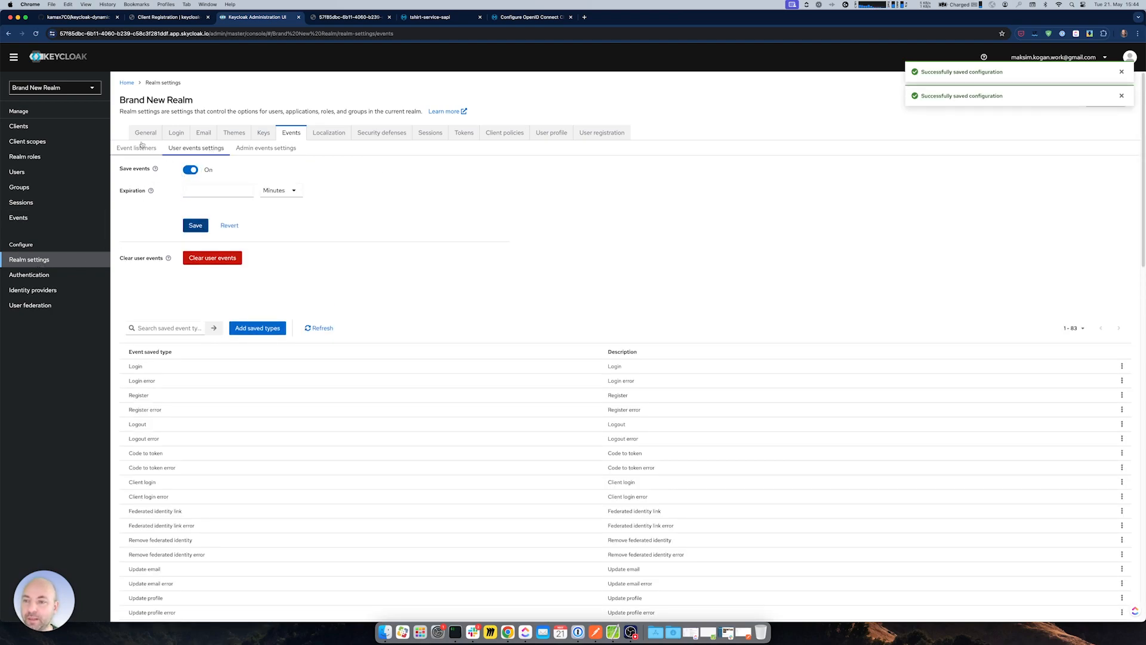
{"action": "left_click", "coordinate": [19, 217]}
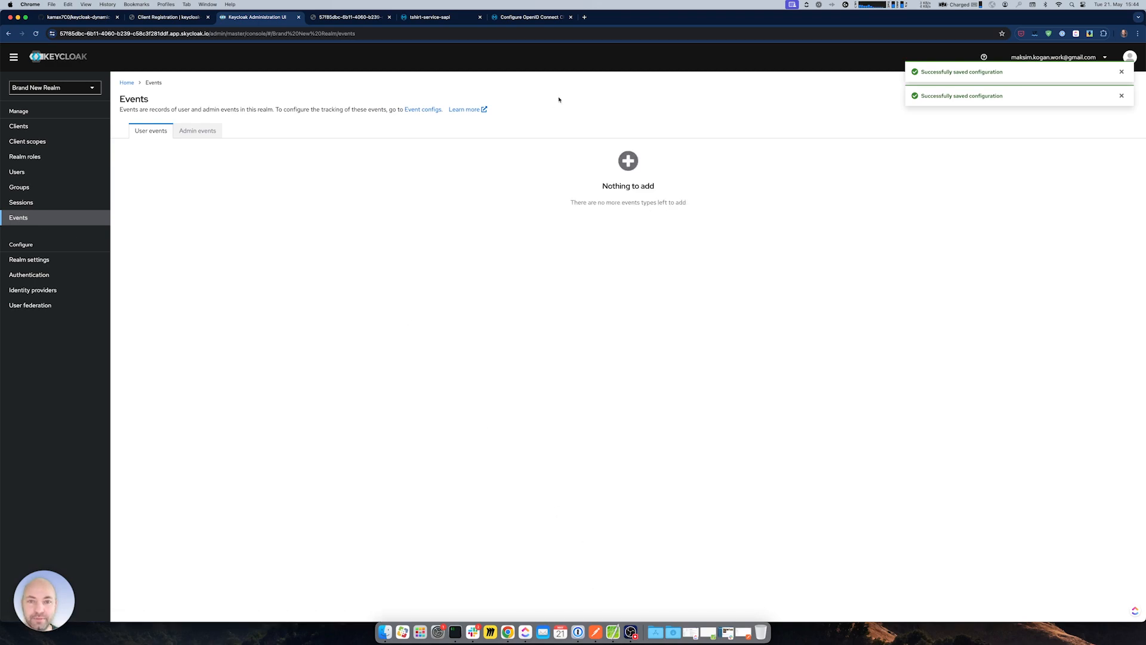
{"action": "left_click", "coordinate": [433, 17]}
- Retry creating the application in Exchange; it fails on Trusted Hosts again
{"action": "left_click", "coordinate": [696, 529]}
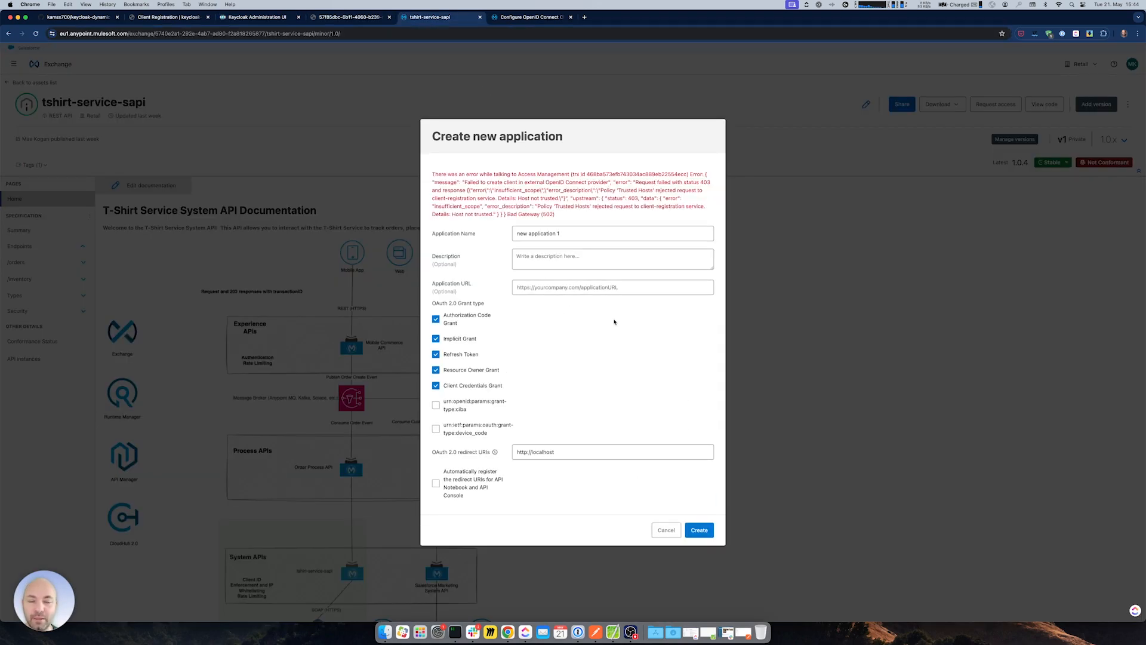
{"action": "left_click_drag", "start_coordinate": [511, 174], "coordinate": [542, 206]}
{"action": "left_click", "coordinate": [240, 17]}
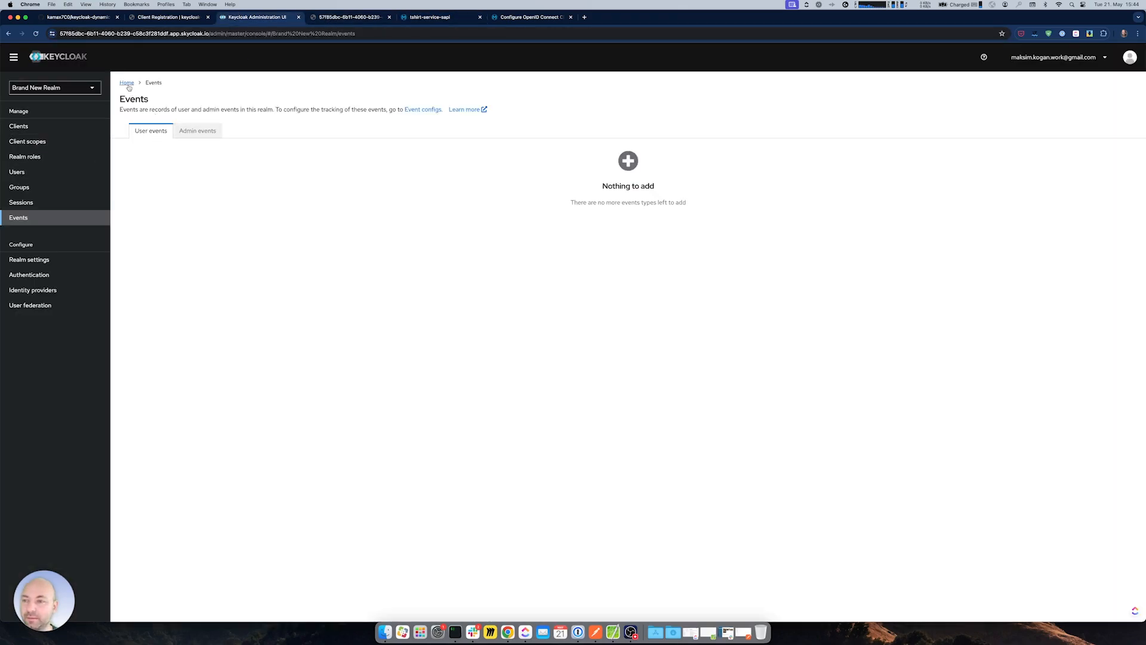
- Expand the CLIENT_REGISTER_ERROR user event and select its source IP 52.59.174.196
{"action": "left_click", "coordinate": [25, 218]}
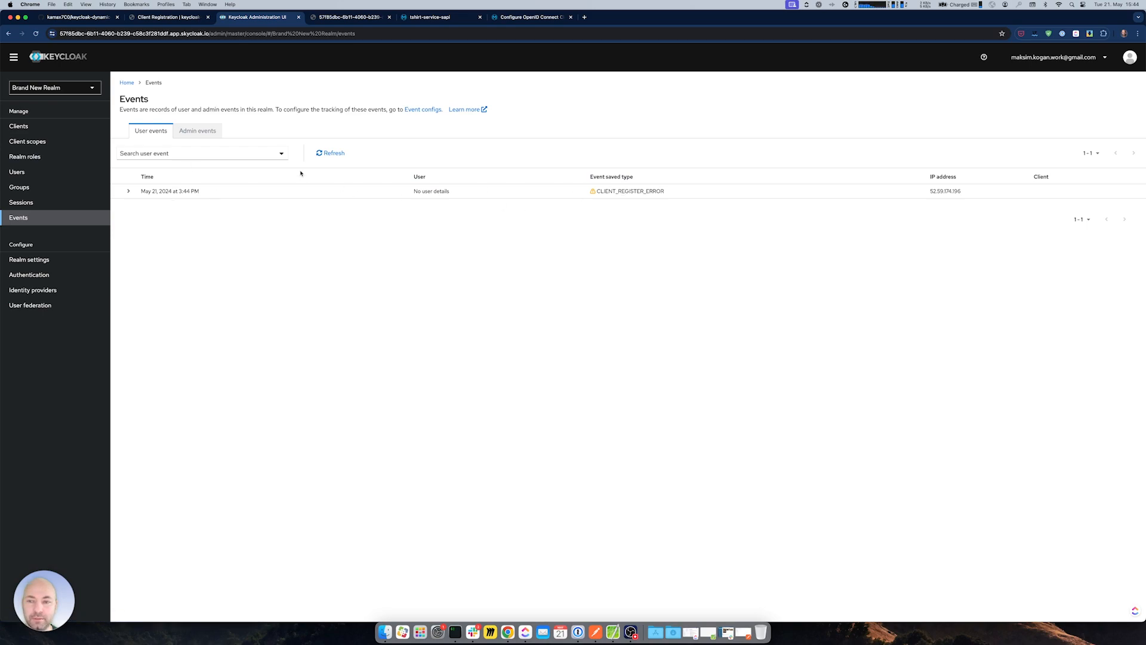
{"action": "left_click", "coordinate": [199, 130]}
{"action": "left_click", "coordinate": [150, 132]}
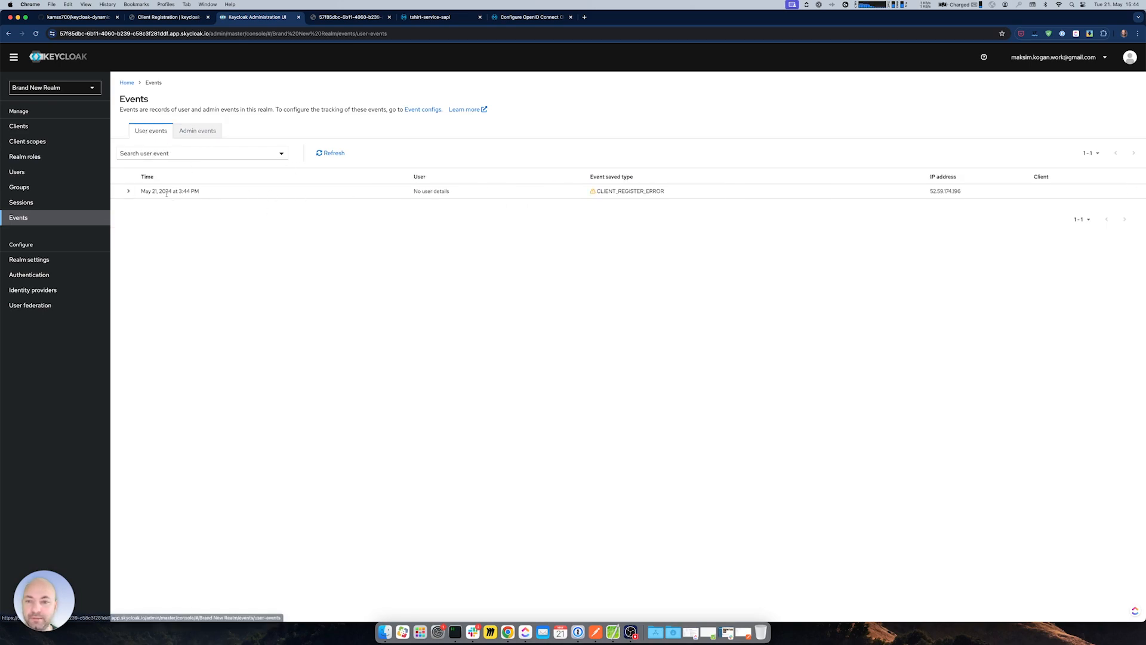
{"action": "left_click", "coordinate": [128, 191]}
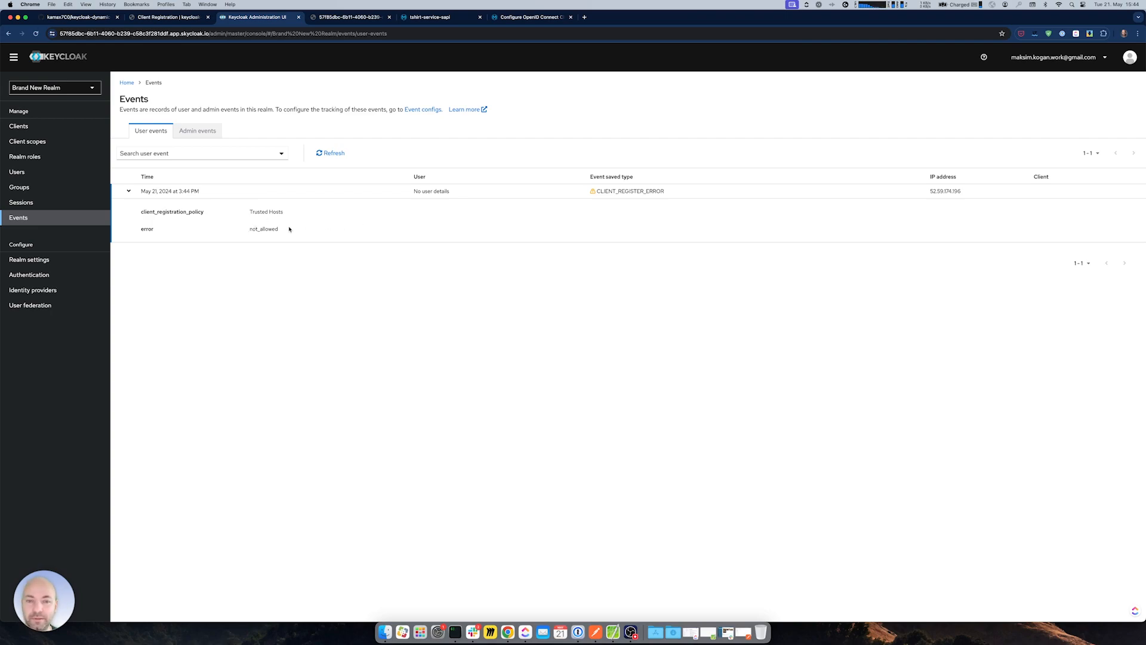
{"action": "left_click_drag", "start_coordinate": [930, 191], "coordinate": [962, 191]}
{"action": "key", "text": "super+c"}
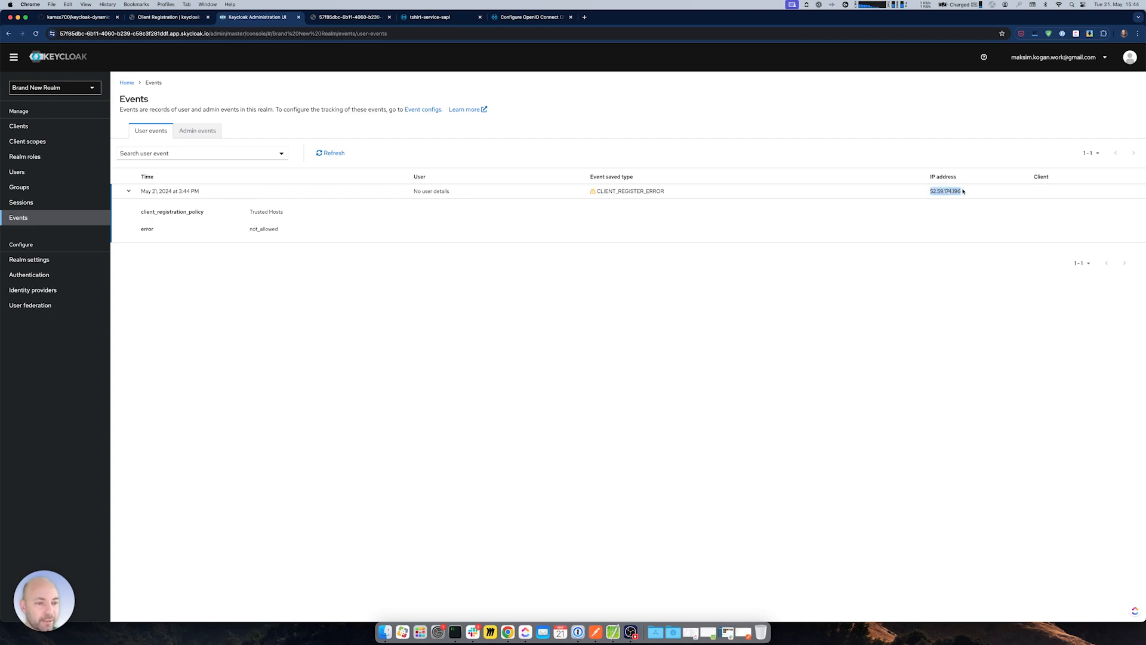
{"action": "left_click", "coordinate": [455, 632]}
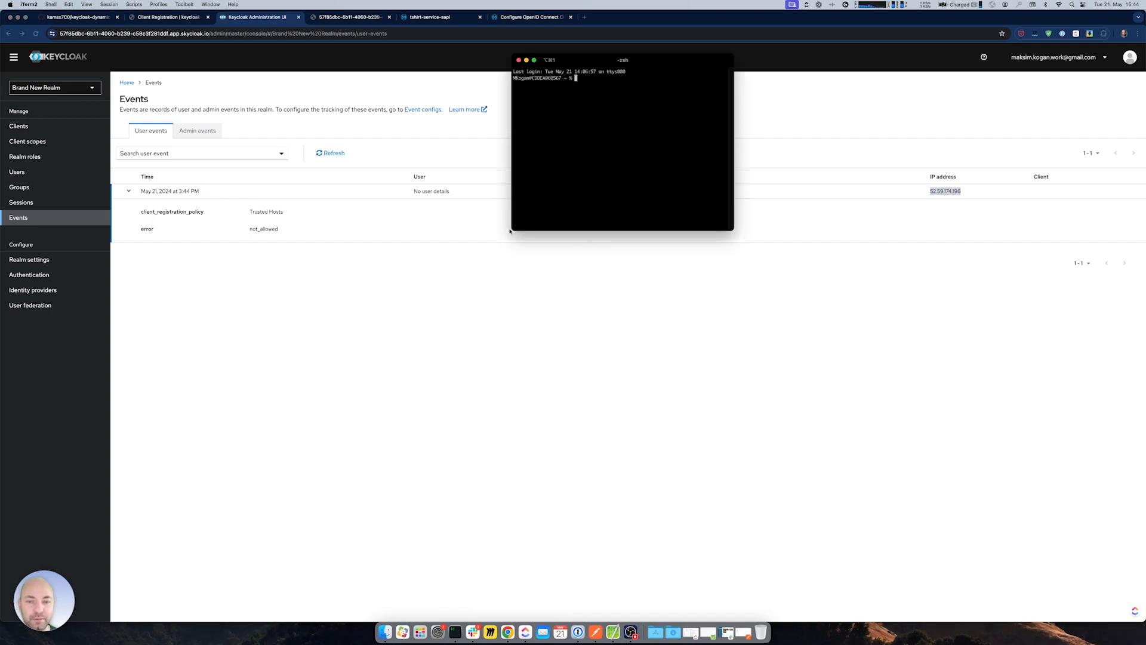
- Run nslookup on 52.59.174.196 in an enlarged terminal window
{"action": "left_click_drag", "start_coordinate": [512, 229], "coordinate": [370, 395]}
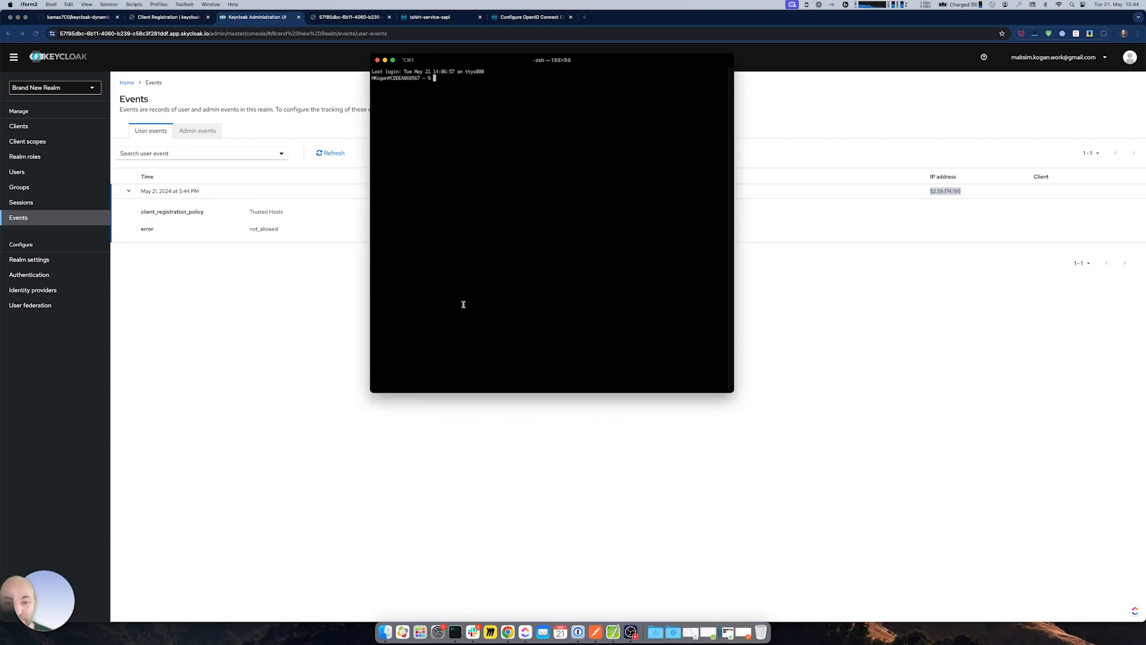
{"action": "type", "text": "nslooku"}
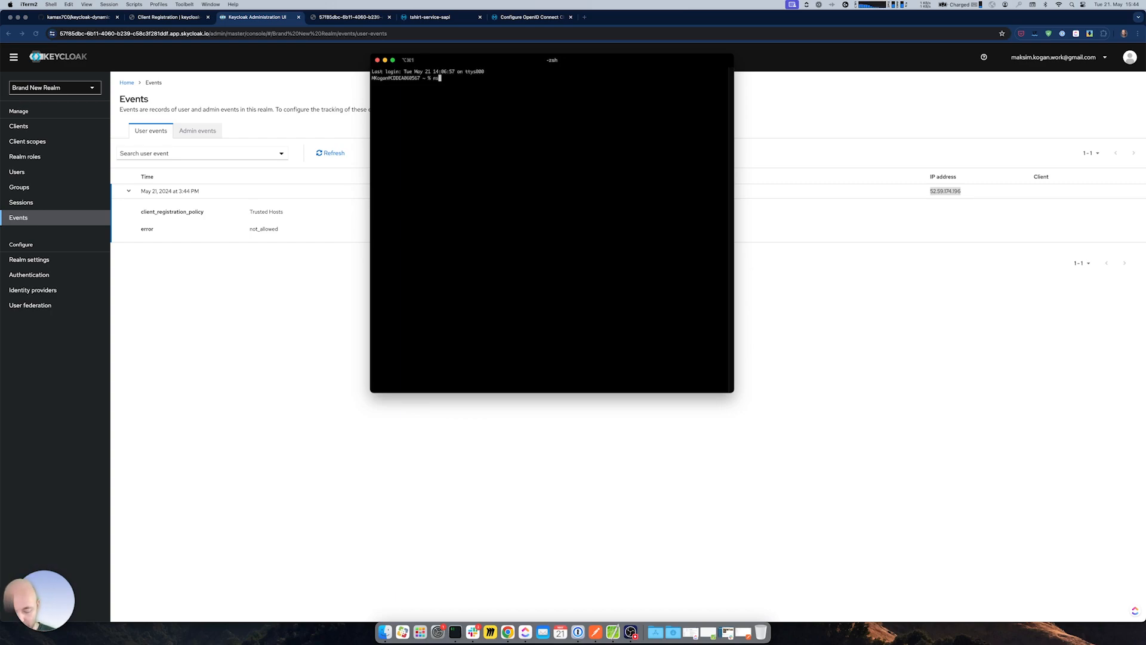
{"action": "type", "text": "p"}
{"action": "key", "text": "super+v"}
{"action": "key", "text": "Return"}
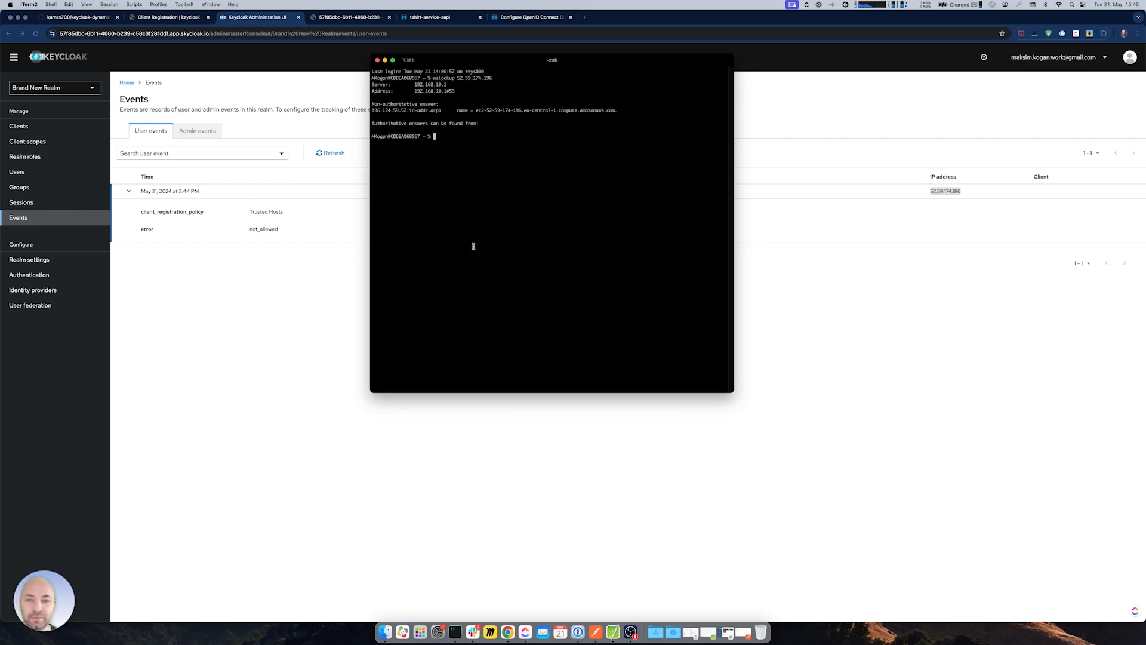
- Copy the eu-central-1.compute.amazonaws.com domain from the result and close the terminal
{"action": "left_click_drag", "start_coordinate": [523, 110], "coordinate": [556, 110]}
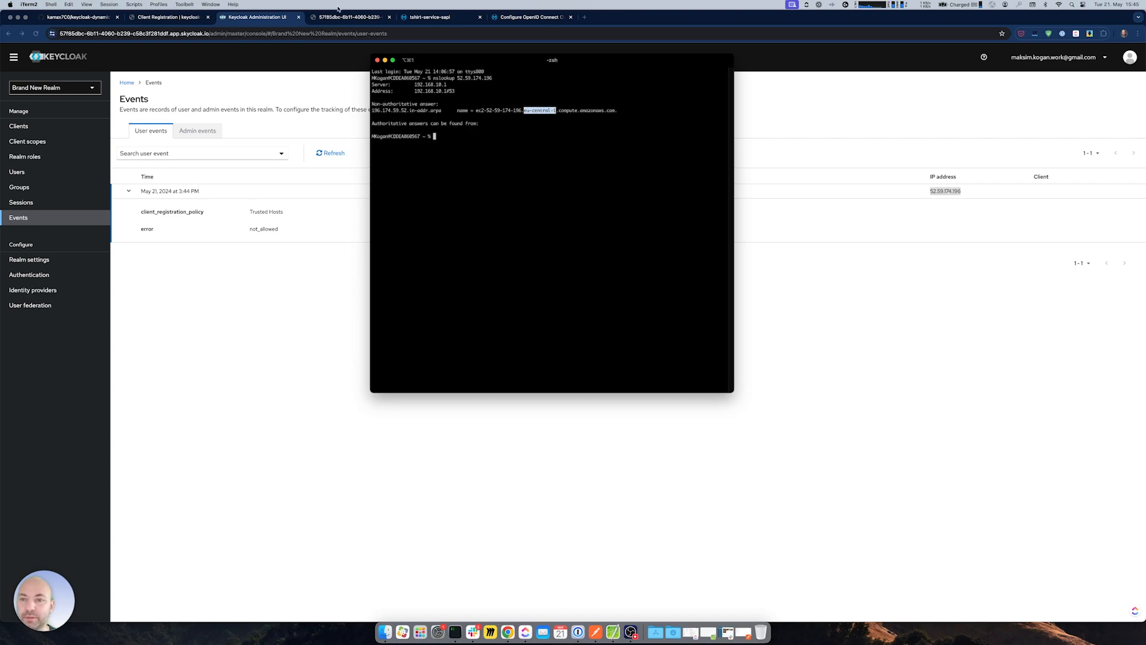
{"action": "left_click", "coordinate": [437, 18]}
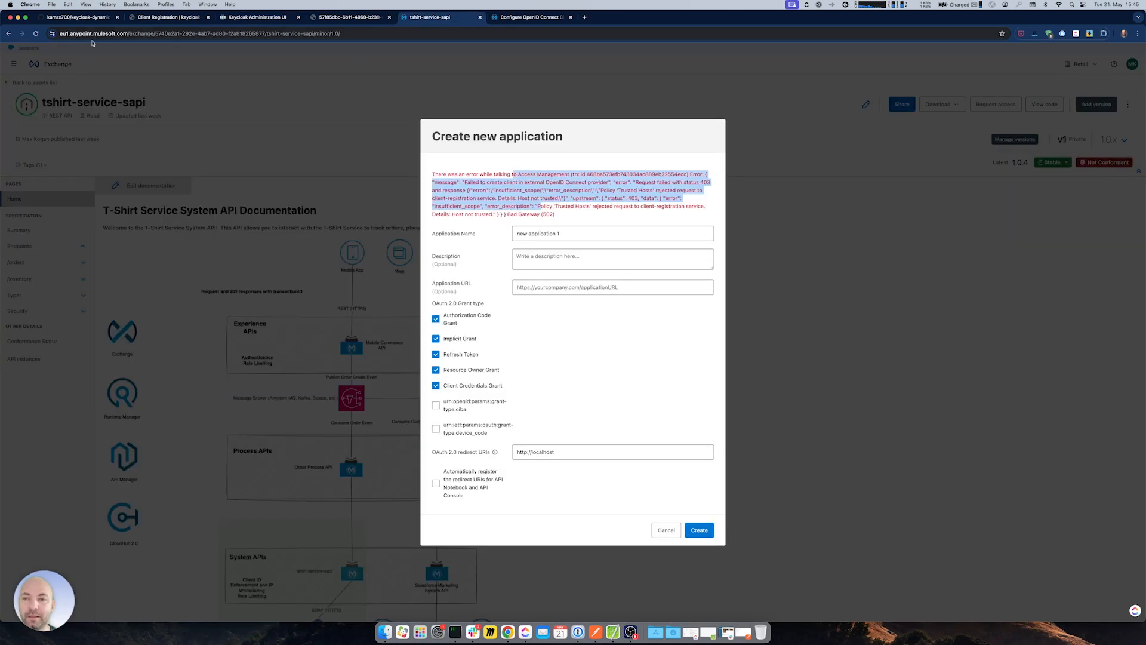
{"action": "double_click", "coordinate": [64, 33]}
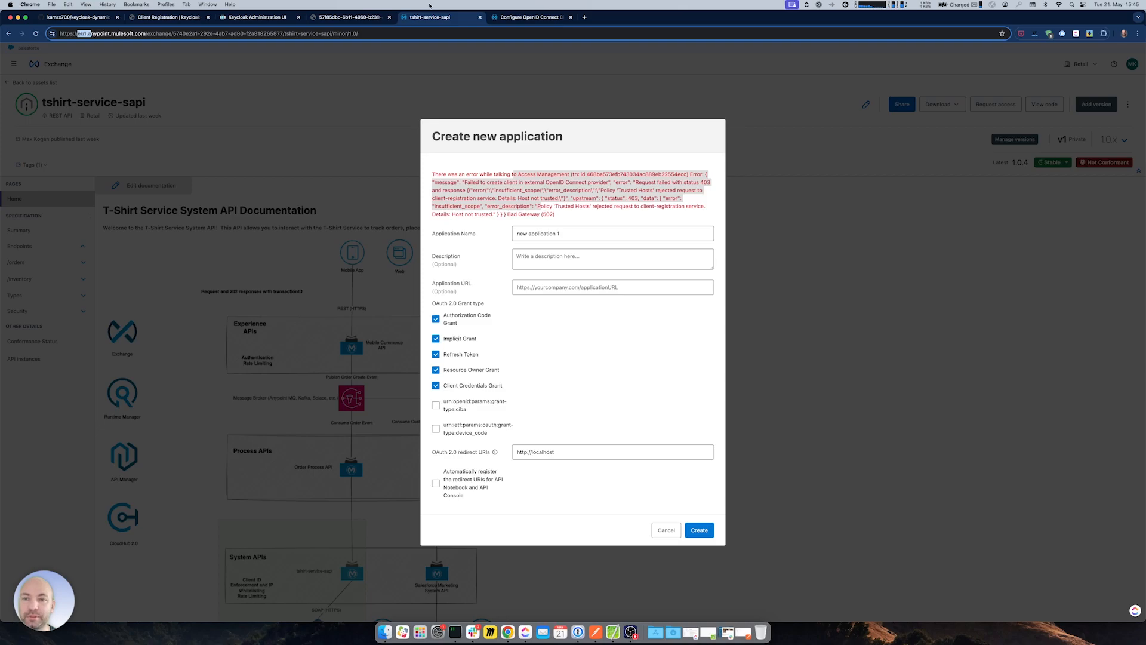
{"action": "key", "text": "super+Tab"}
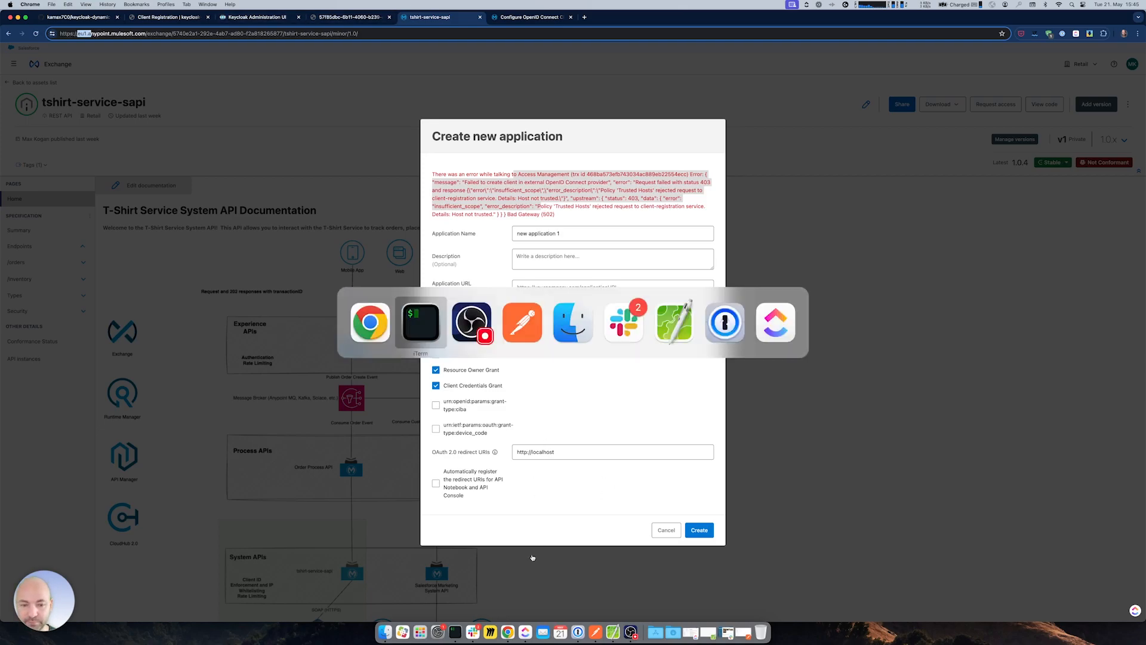
{"action": "left_click_drag", "start_coordinate": [524, 111], "coordinate": [614, 109]}
{"action": "key", "text": "super+c"}
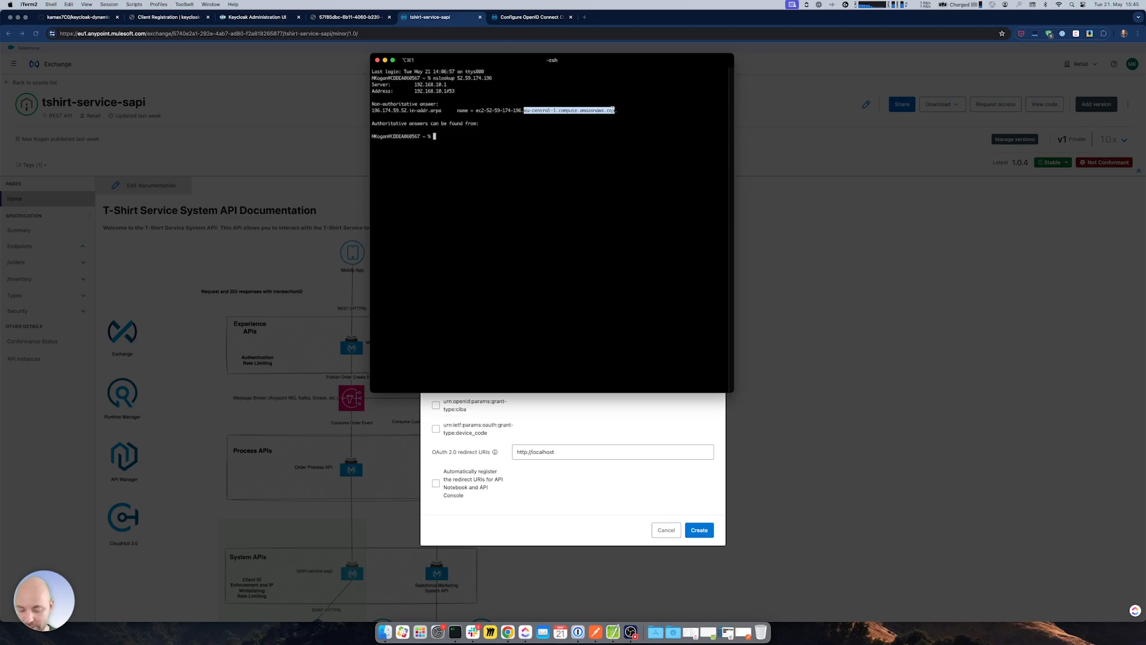
{"action": "left_click", "coordinate": [377, 60]}
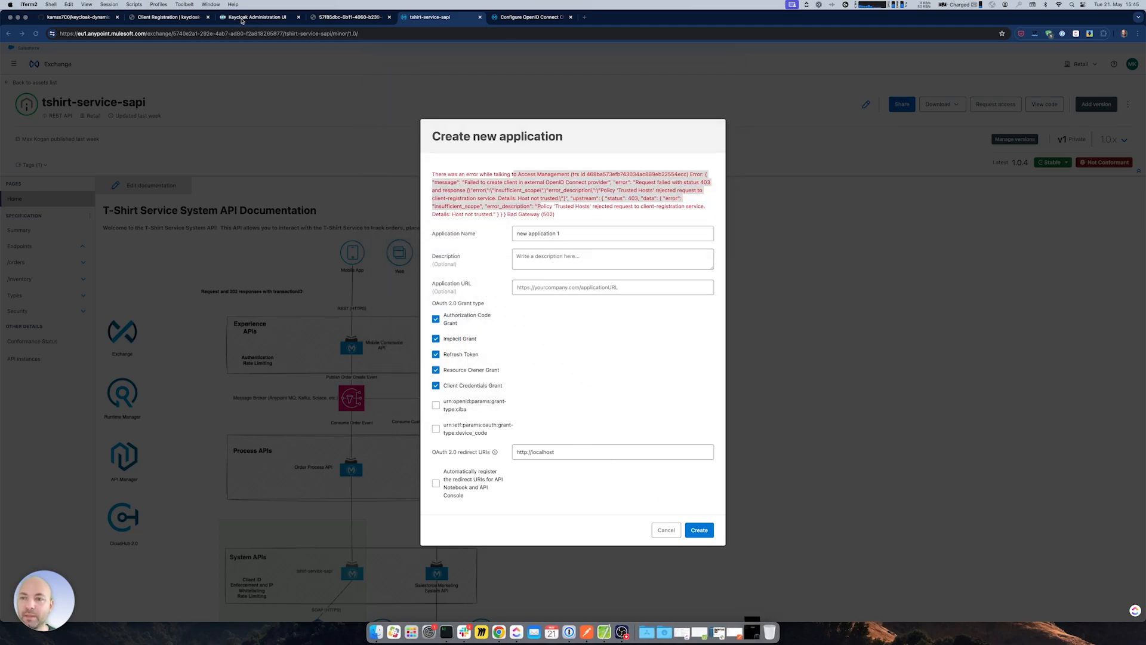
{"action": "left_click", "coordinate": [271, 20]}
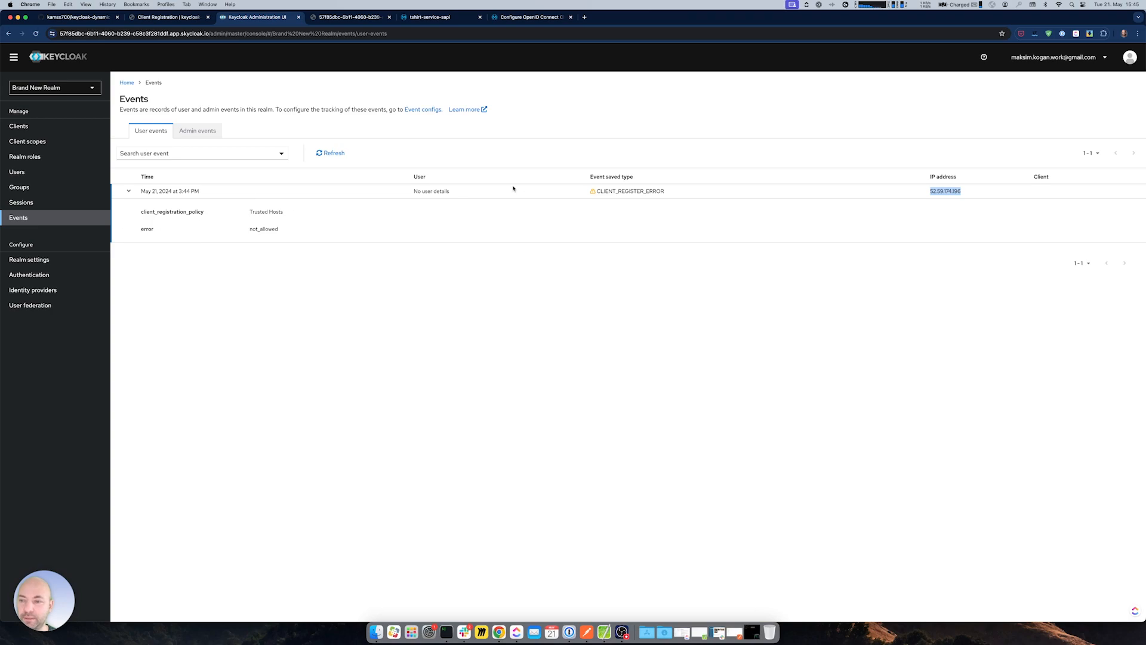
- Open the Trusted Hosts registration policy and turn off Client URIs Must Match
{"action": "left_click", "coordinate": [24, 126]}
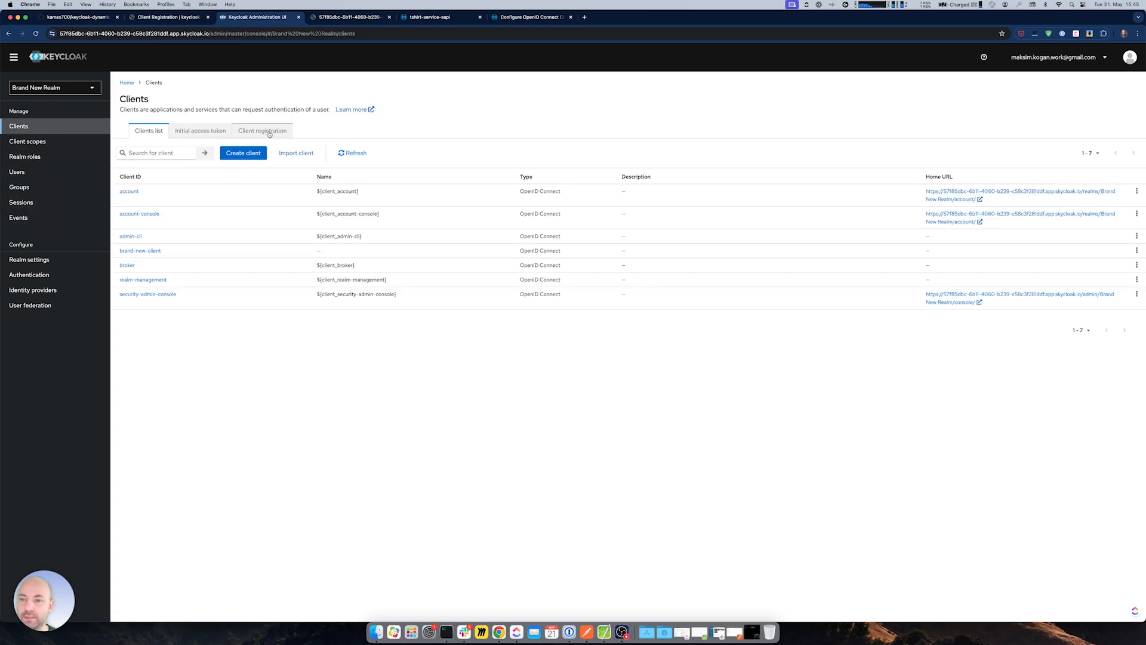
{"action": "left_click", "coordinate": [269, 133]}
{"action": "left_click", "coordinate": [146, 265]}
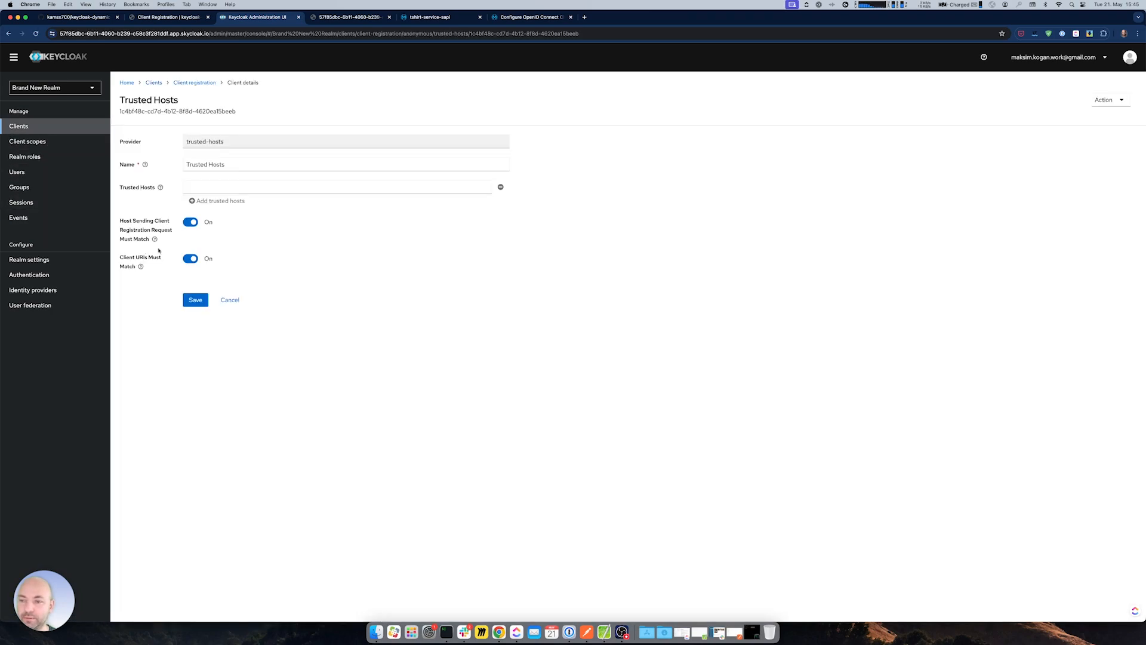
{"action": "left_click", "coordinate": [190, 258]}
- Add *.eu-central-1.compute.amazonaws.com as a trusted host and save the policy
{"action": "left_click", "coordinate": [207, 188]}
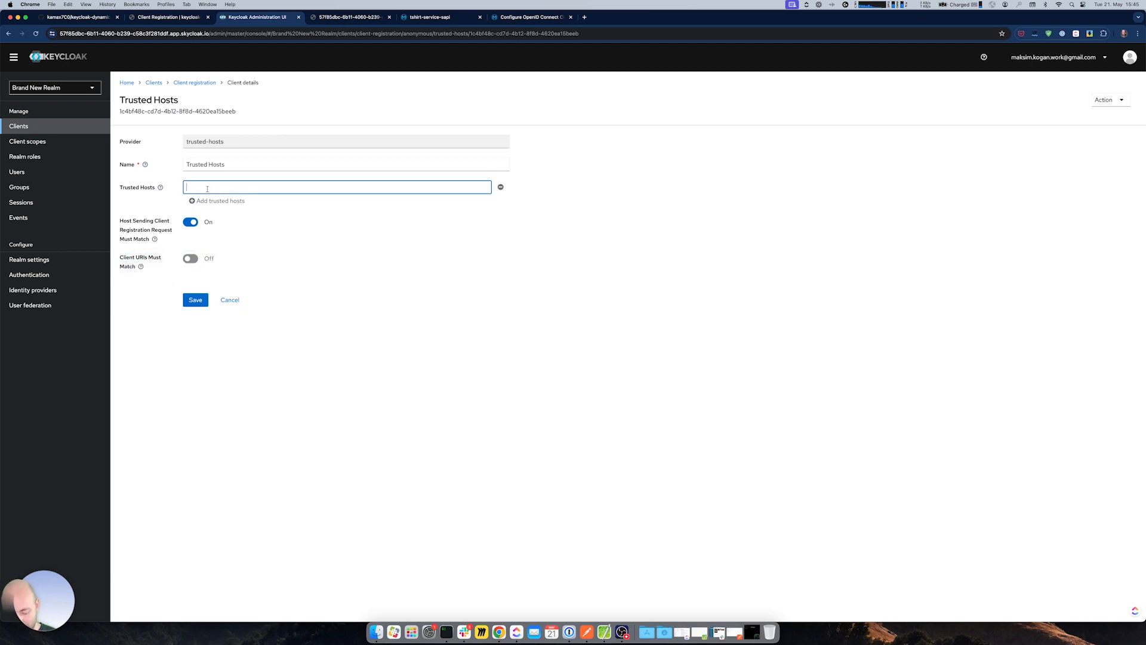
{"action": "type", "text": "*"}
{"action": "key", "text": "super+v"}
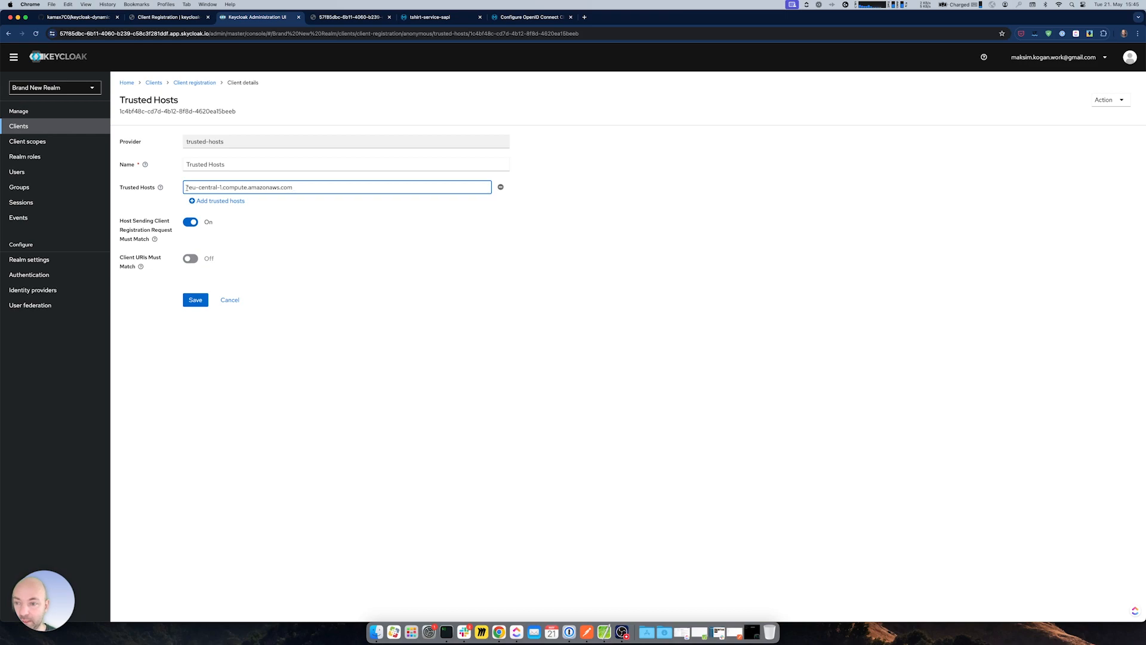
{"action": "type", "text": "."}
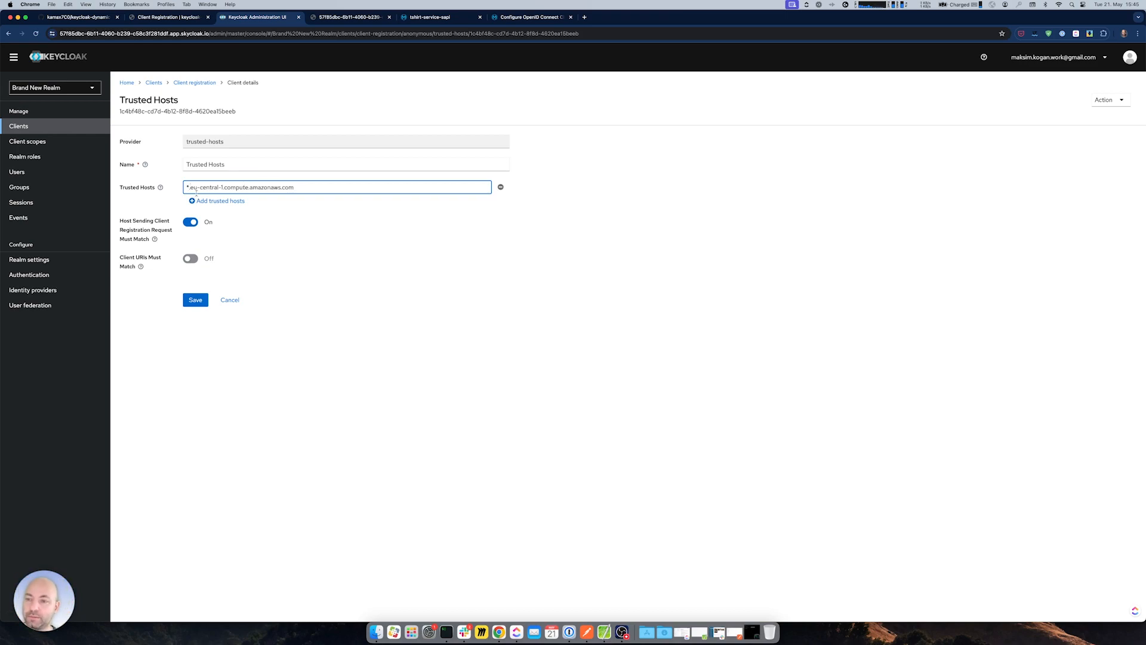
{"action": "left_click_drag", "start_coordinate": [190, 187], "coordinate": [297, 187]}
{"action": "left_click", "coordinate": [376, 397]}
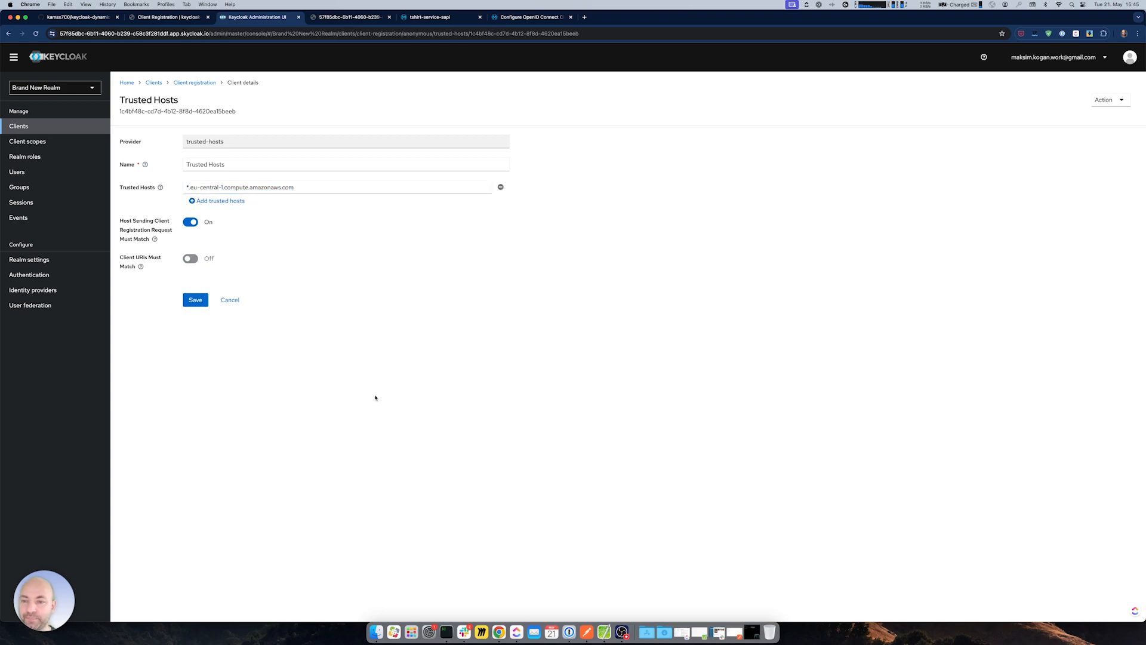
{"action": "left_click", "coordinate": [190, 302]}
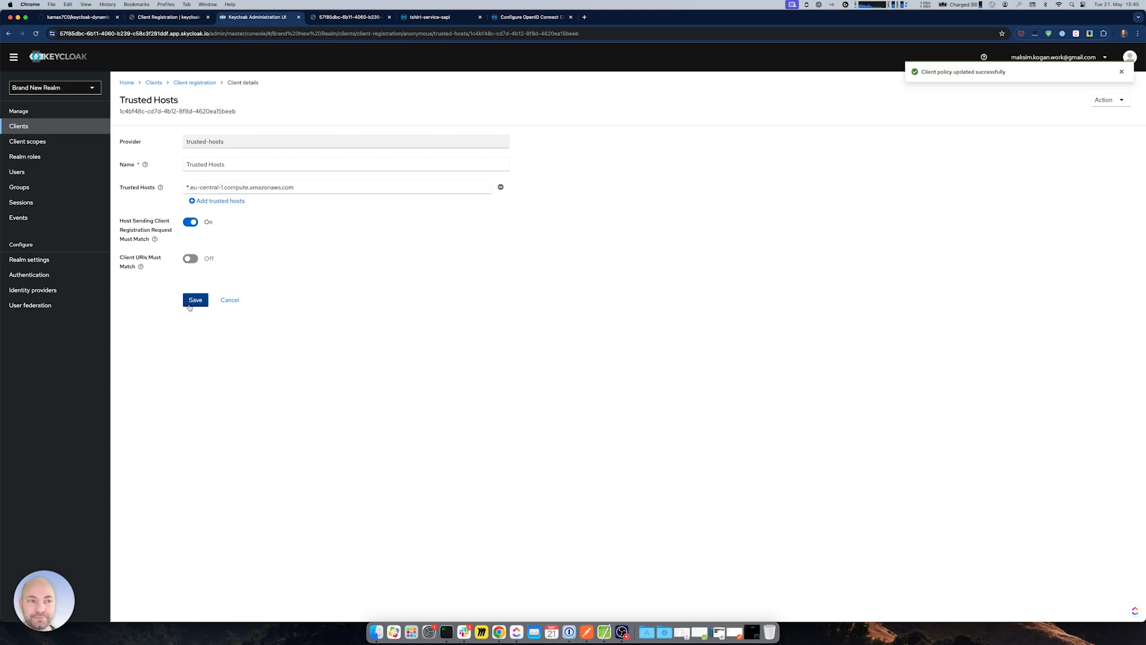
- Retry the tshirt-service-sapi access request for new application 1 on the Basic SLA tier
{"action": "left_click", "coordinate": [357, 16]}
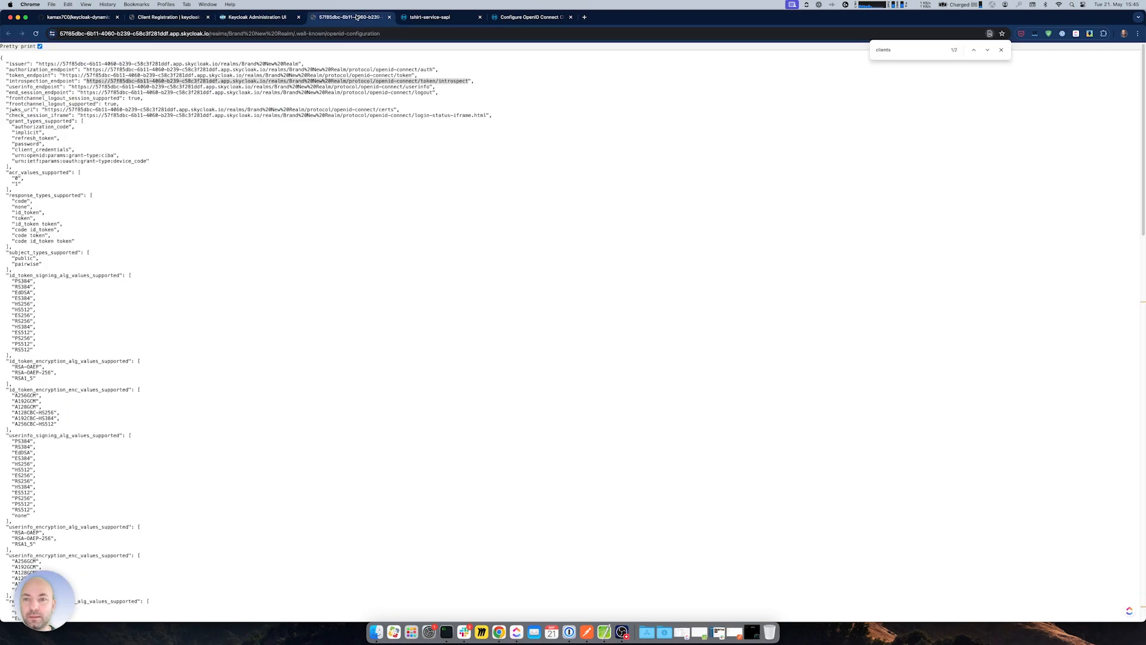
{"action": "left_click", "coordinate": [426, 18]}
{"action": "left_click", "coordinate": [626, 335]}
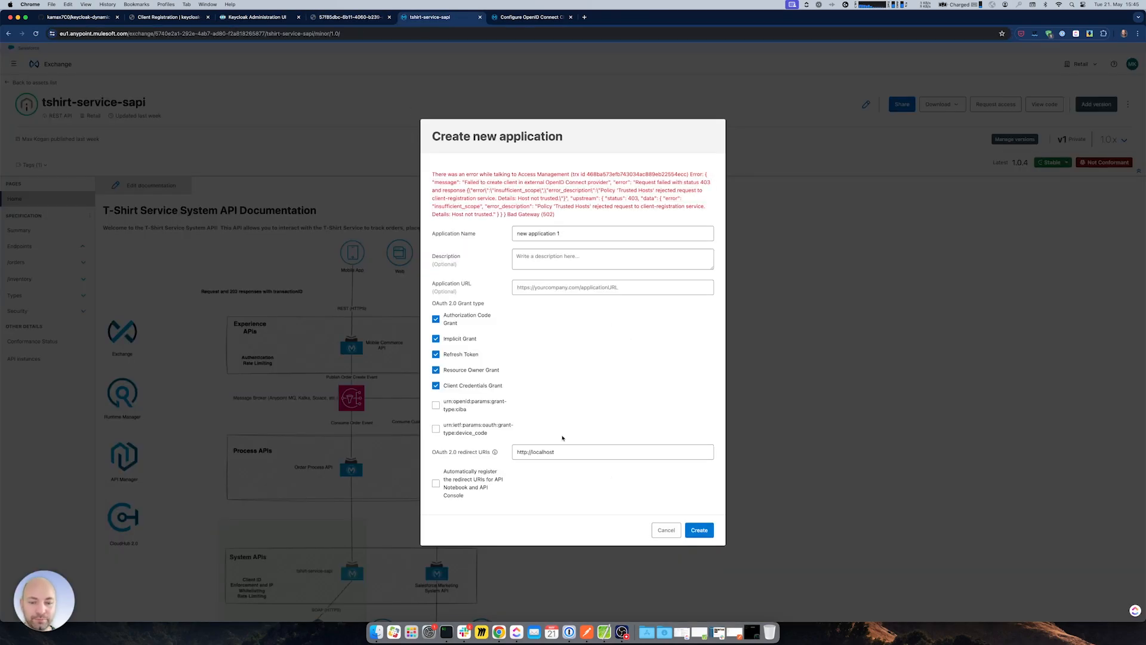
{"action": "left_click", "coordinate": [699, 531]}
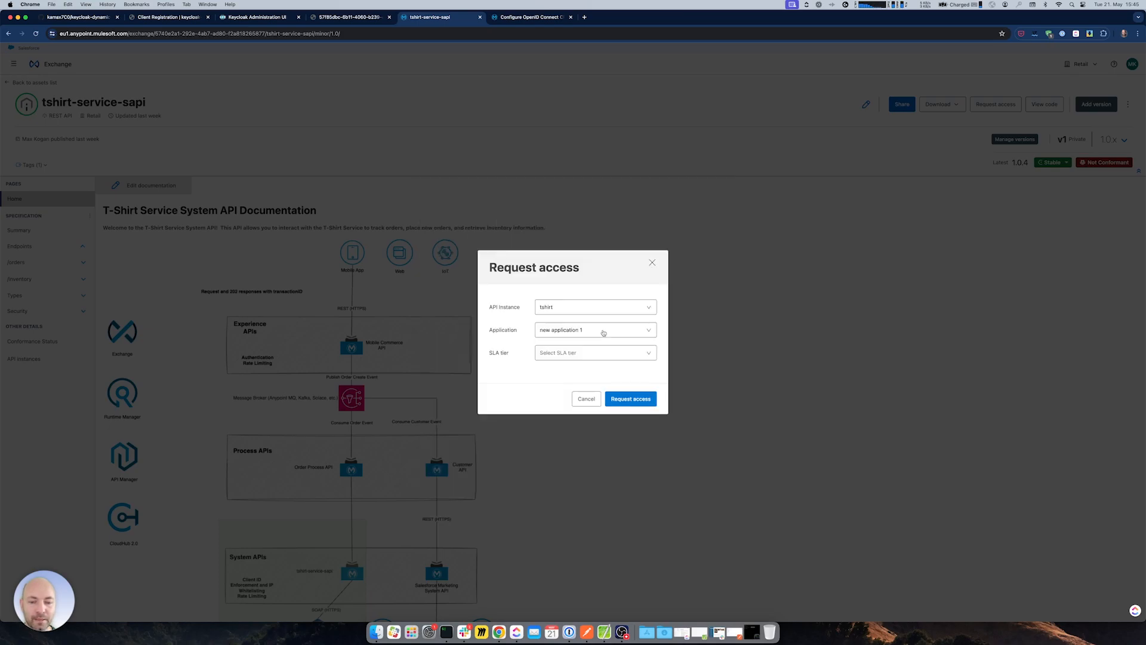
{"action": "left_click", "coordinate": [546, 352]}
{"action": "left_click", "coordinate": [553, 376]}
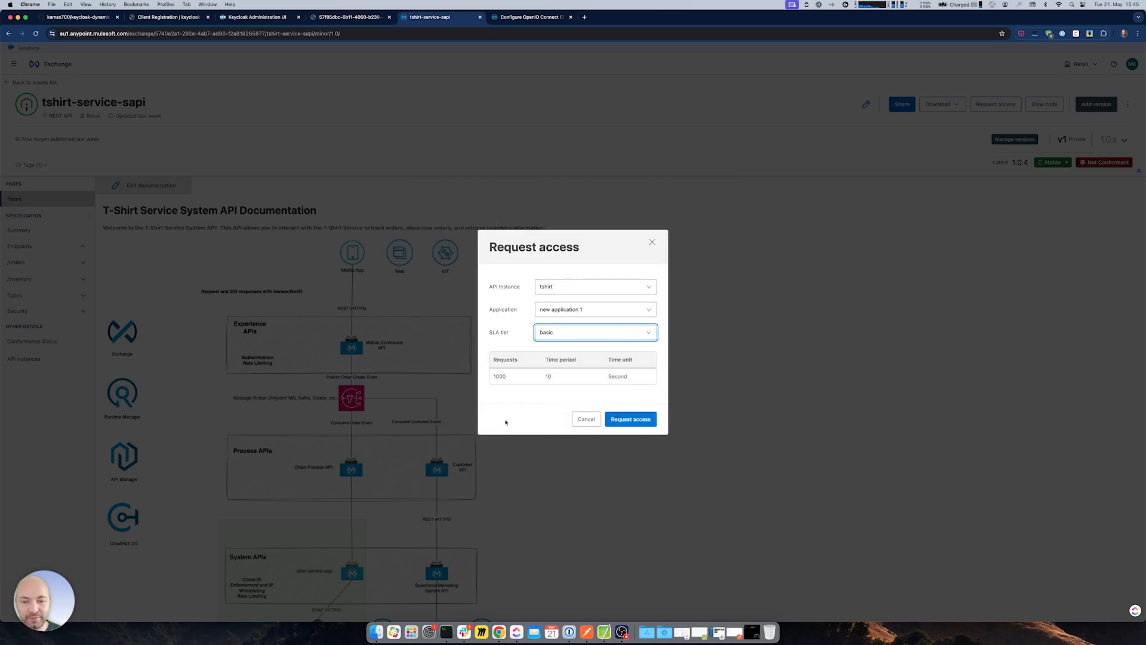
- Look up new application 1's client in Keycloak and reveal its client secret
{"action": "left_click", "coordinate": [255, 18]}
{"action": "left_click", "coordinate": [23, 127]}
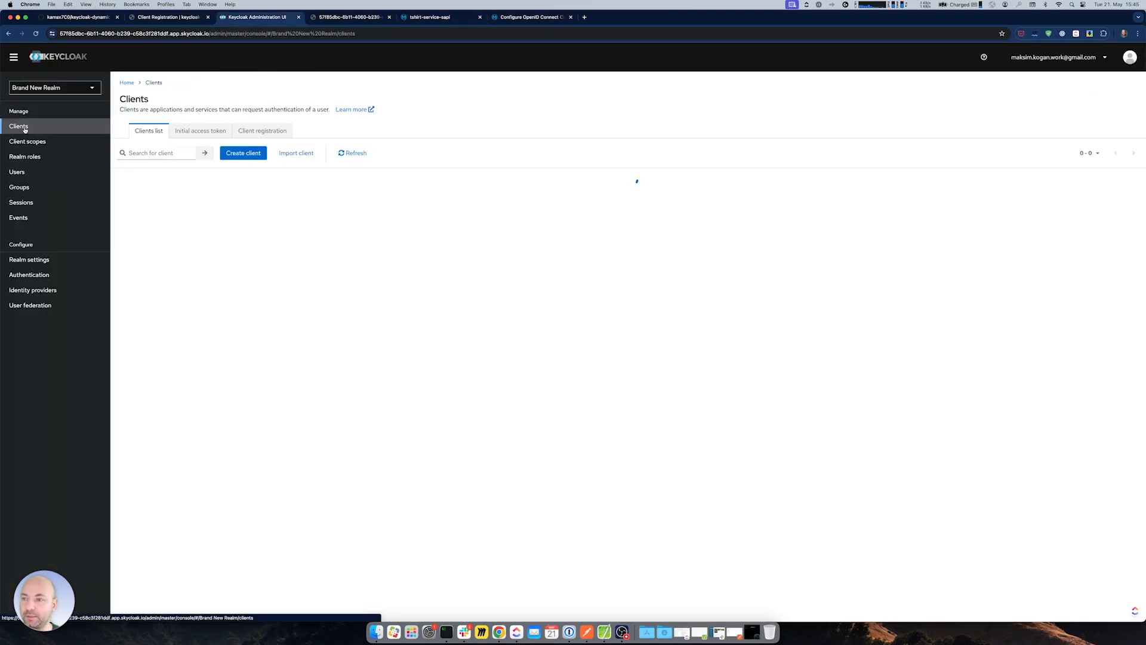
{"action": "left_click_drag", "start_coordinate": [318, 279], "coordinate": [117, 282]}
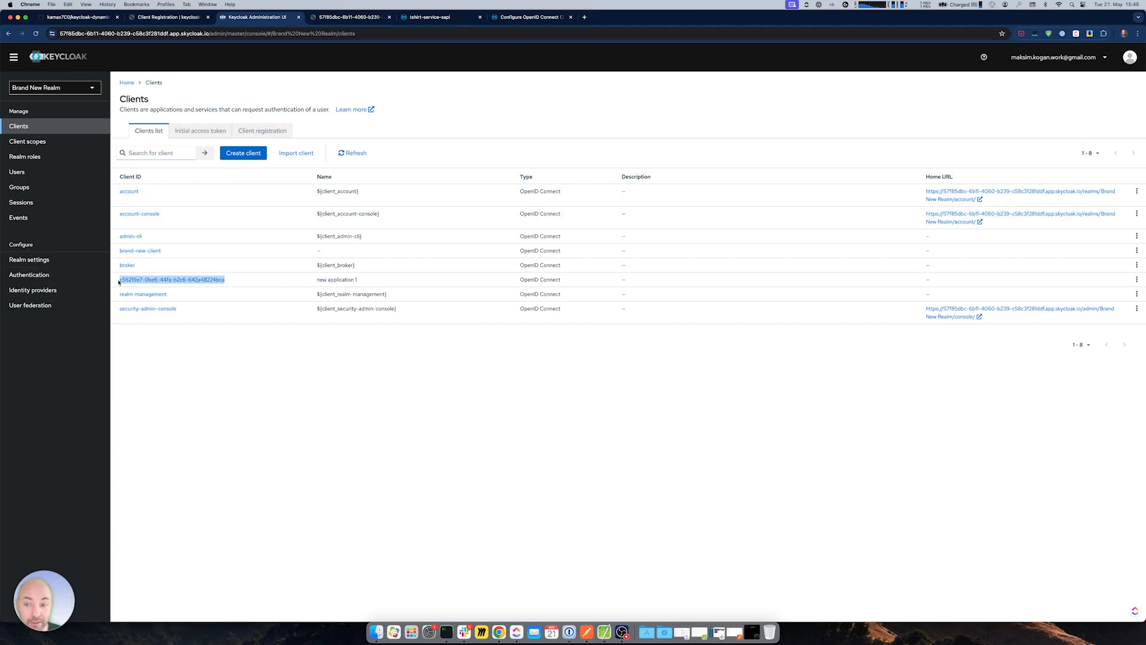
{"action": "left_click", "coordinate": [120, 280]}
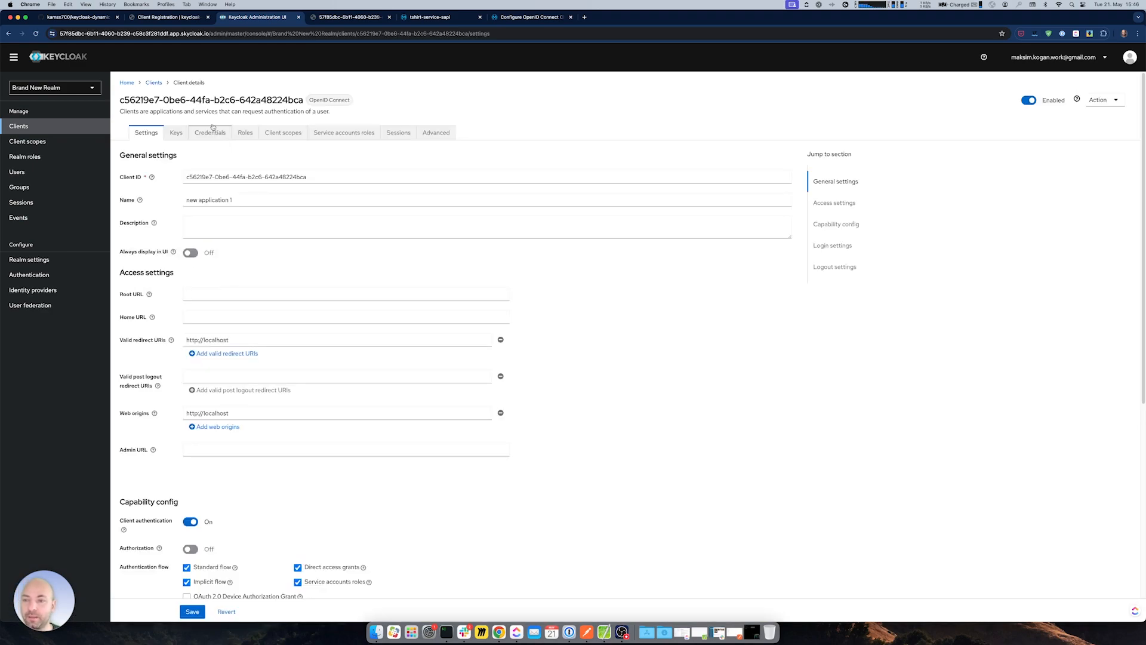
{"action": "left_click", "coordinate": [212, 132]}
{"action": "left_click", "coordinate": [423, 243]}
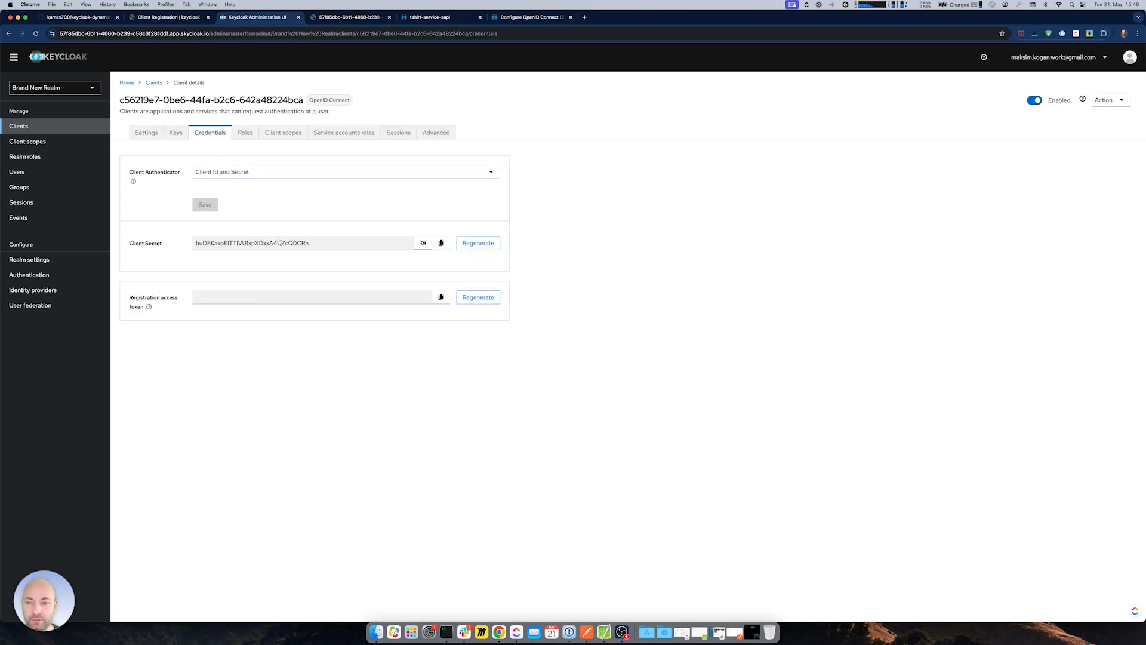
- Submit the access request, save the issued client ID and secret in a note, and close the confirmation
{"action": "left_click", "coordinate": [469, 16]}
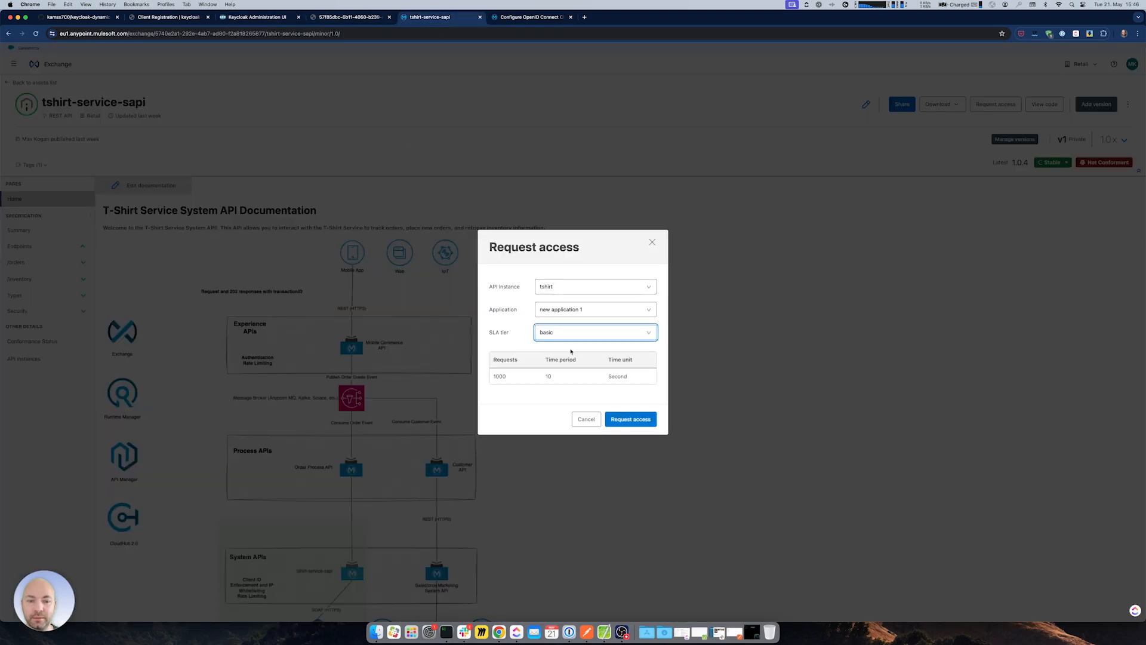
{"action": "left_click", "coordinate": [634, 424]}
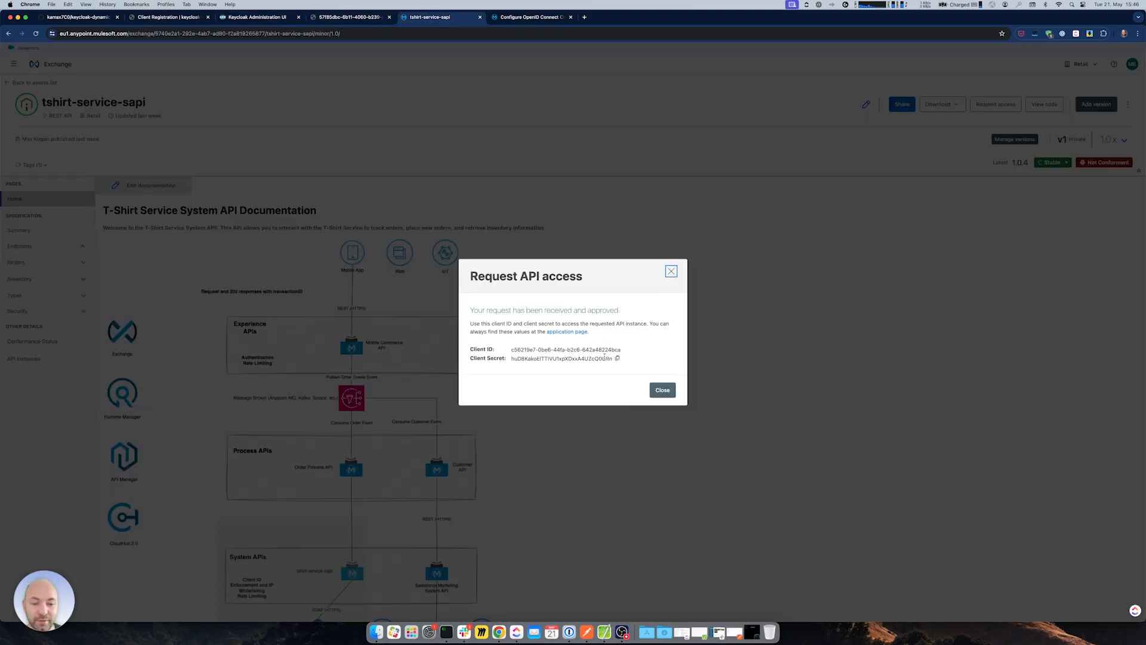
{"action": "left_click_drag", "start_coordinate": [470, 348], "coordinate": [622, 359]}
{"action": "key", "text": "super+c"}
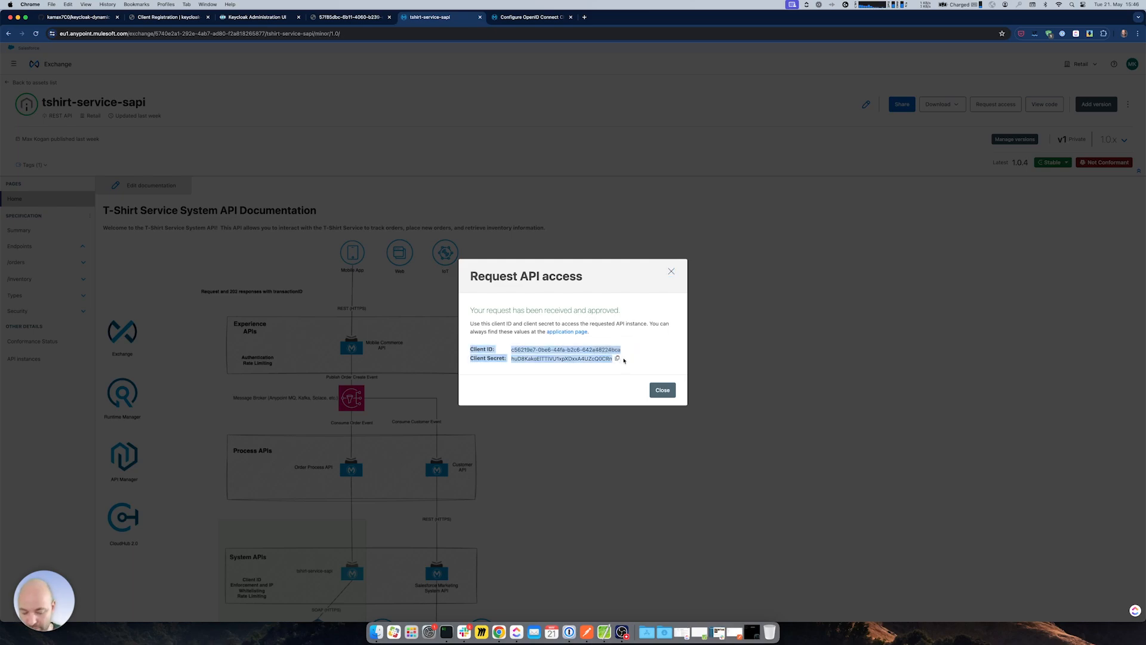
{"action": "left_click", "coordinate": [604, 632]}
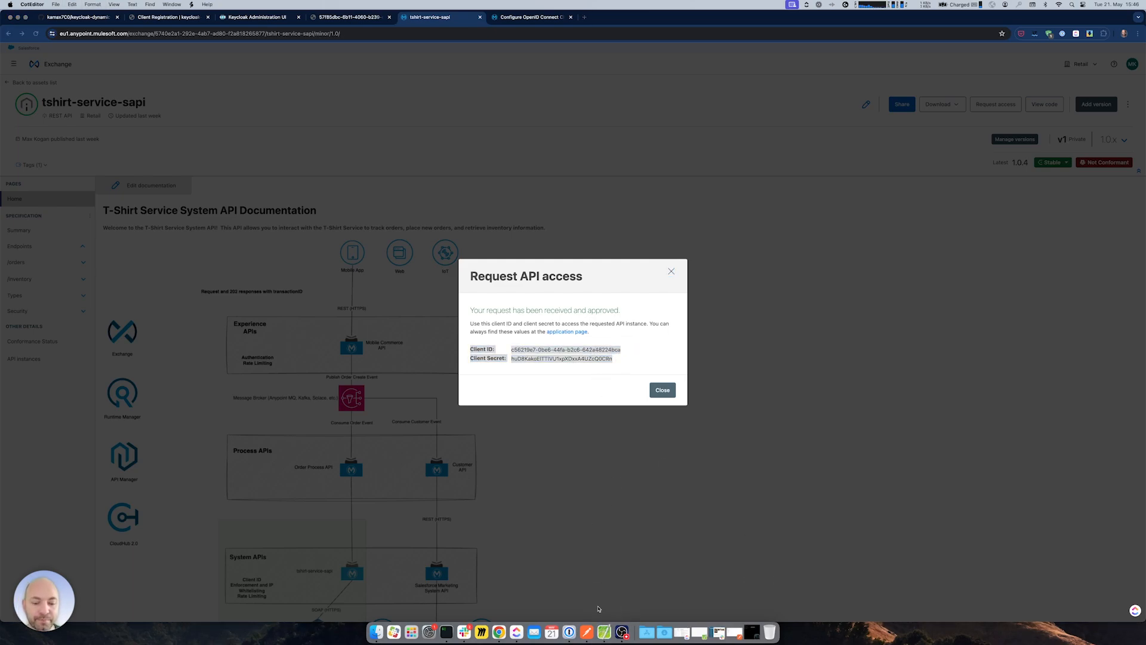
{"action": "right_click", "coordinate": [604, 631]}
{"action": "left_click", "coordinate": [610, 554]}
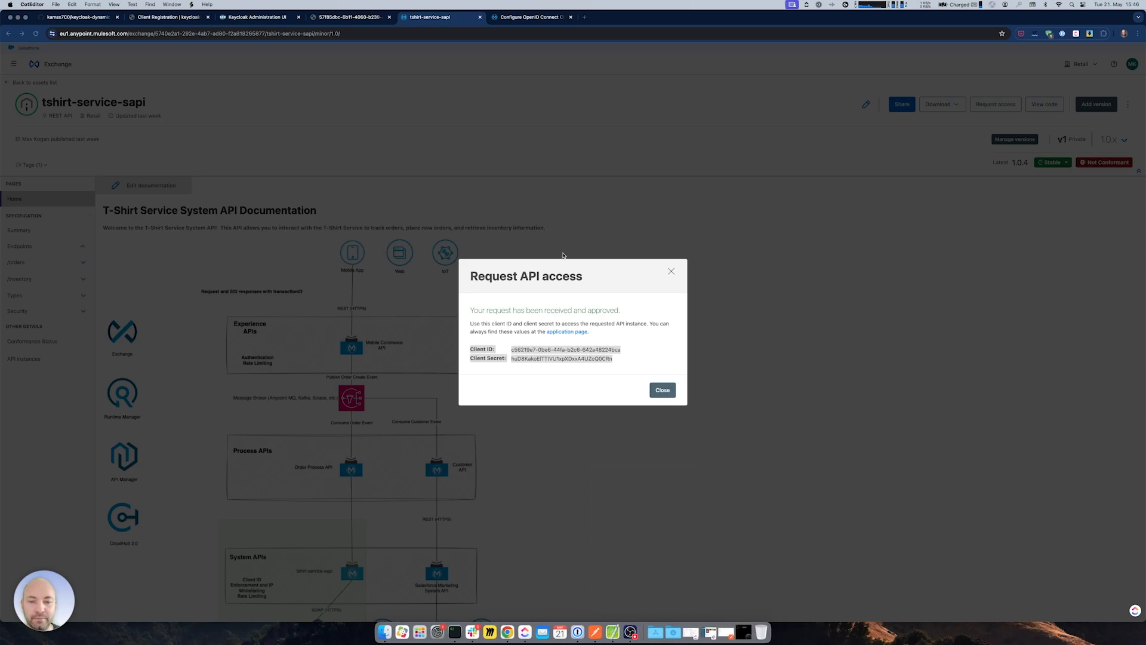
{"action": "key", "text": "super+v"}
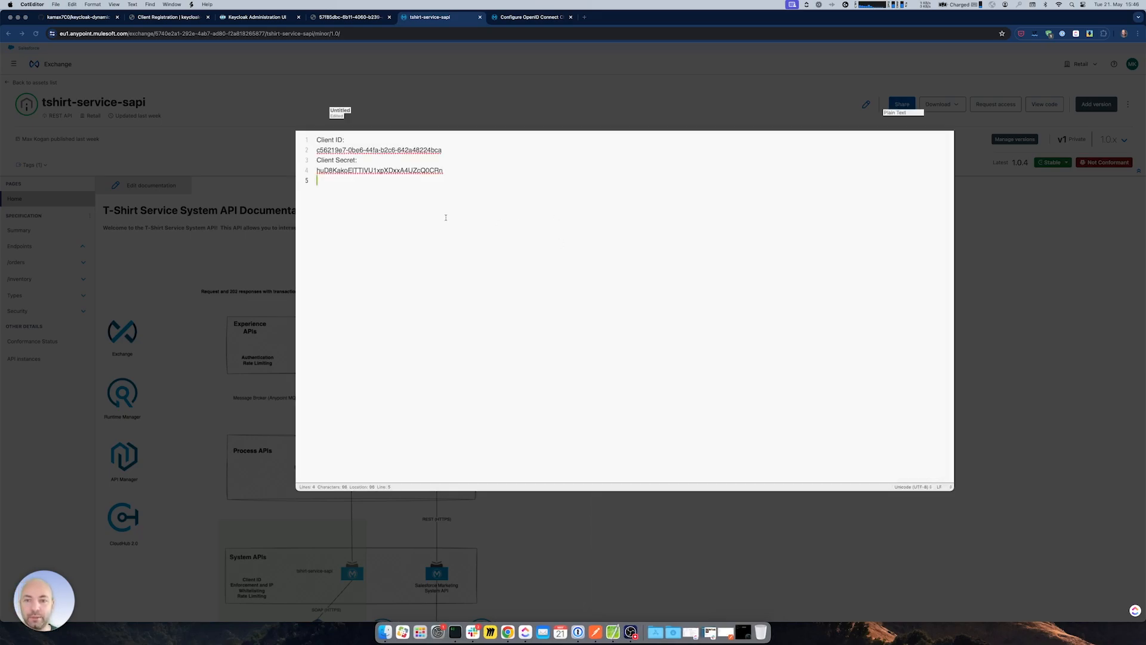
{"action": "left_click", "coordinate": [312, 112]}
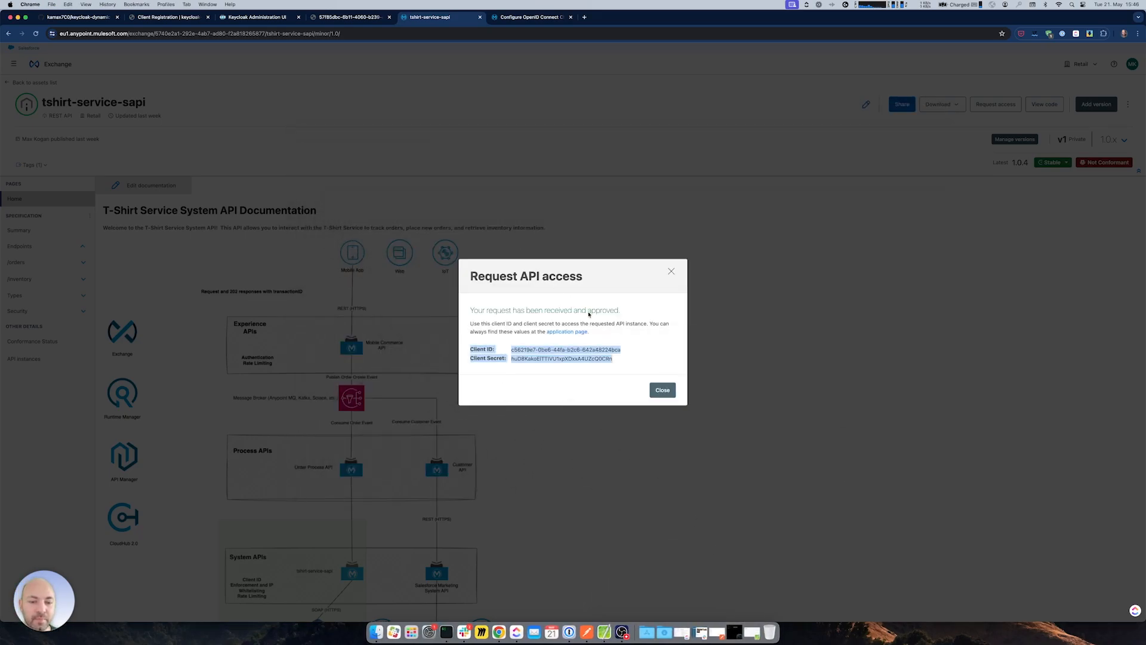
{"action": "left_click", "coordinate": [662, 389]}
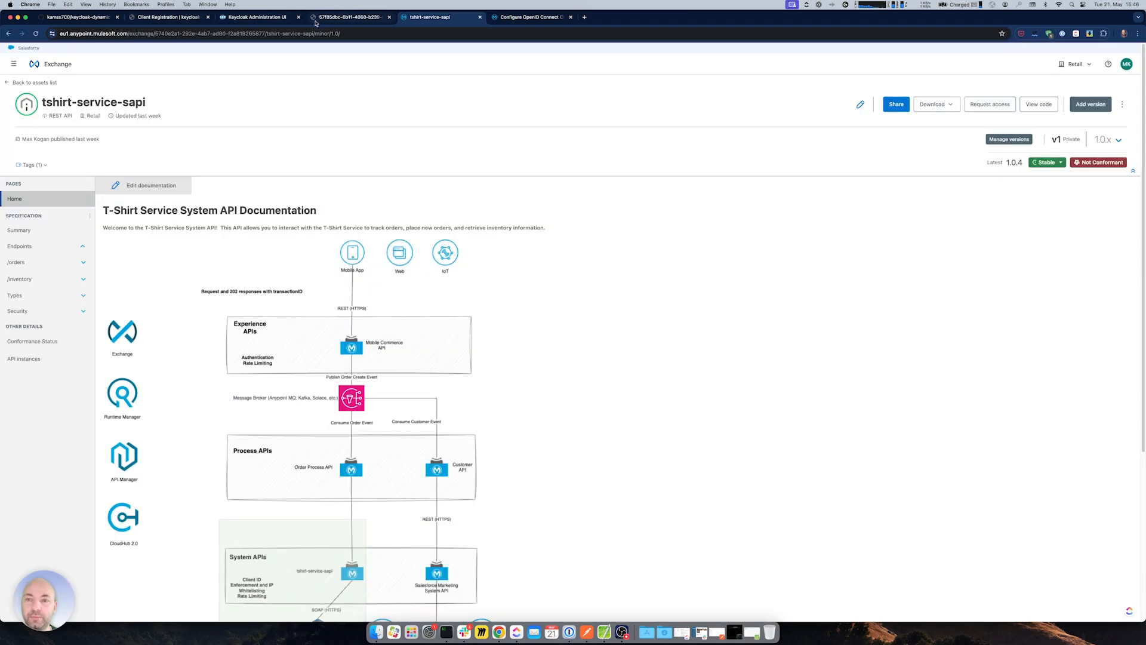
- Go from the tshirt-service-sapi Exchange page to API Manager through the platform menu
{"action": "left_click", "coordinate": [263, 18]}
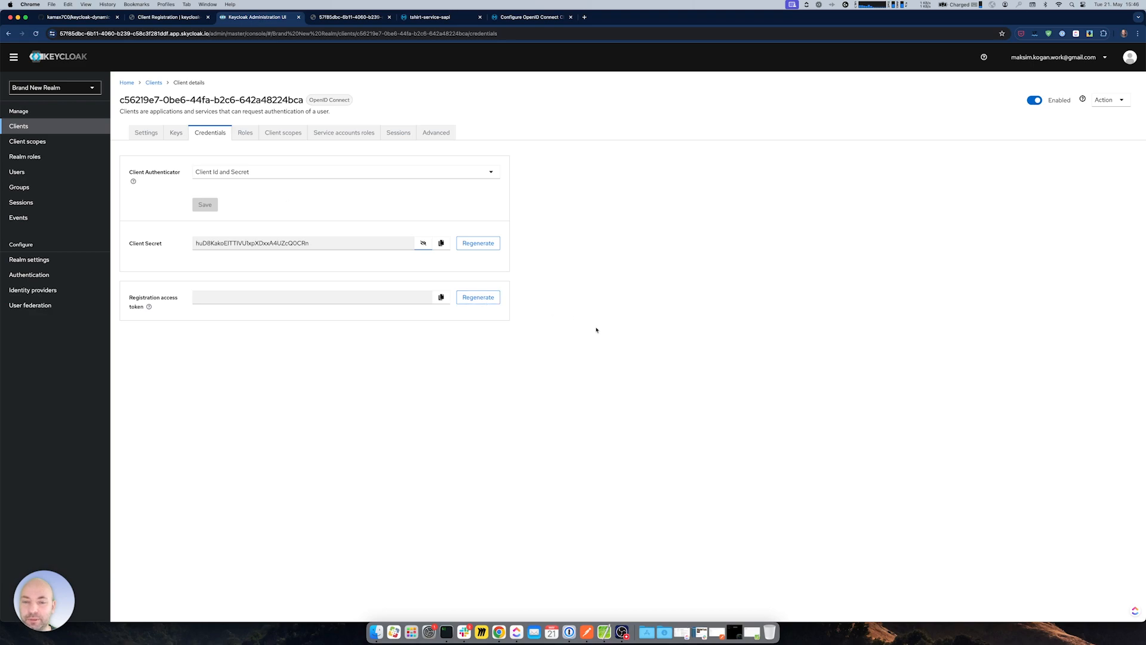
{"action": "left_click", "coordinate": [349, 17]}
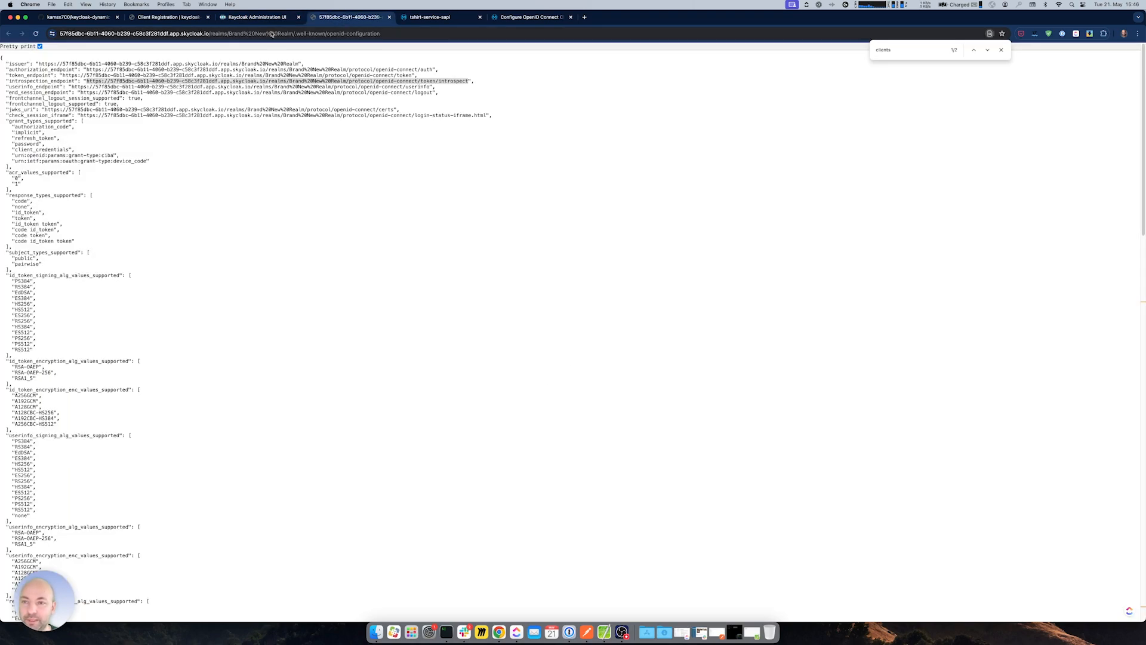
{"action": "left_click", "coordinate": [261, 14]}
{"action": "left_click", "coordinate": [432, 18]}
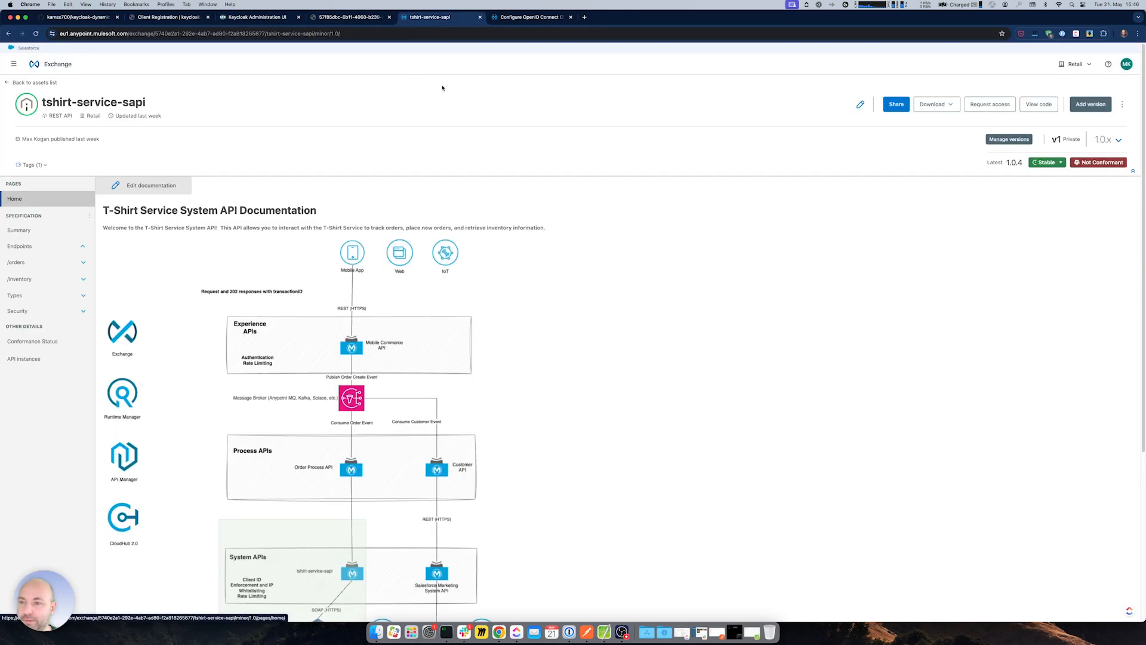
{"action": "left_click", "coordinate": [511, 17]}
{"action": "left_click", "coordinate": [457, 15]}
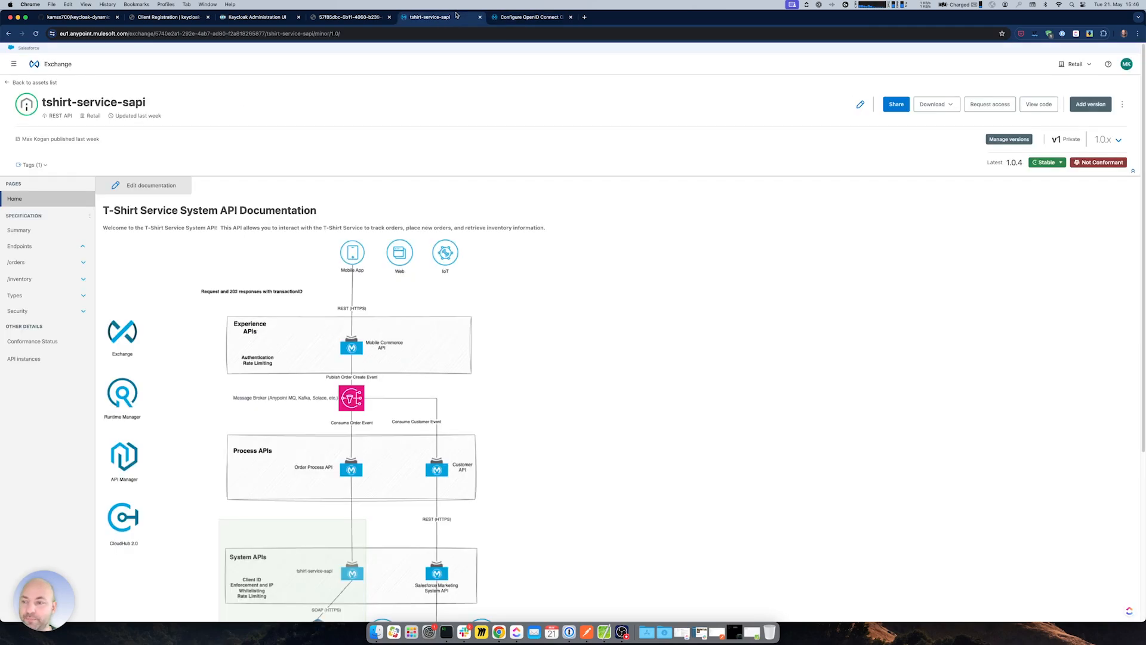
{"action": "left_click", "coordinate": [14, 64]}
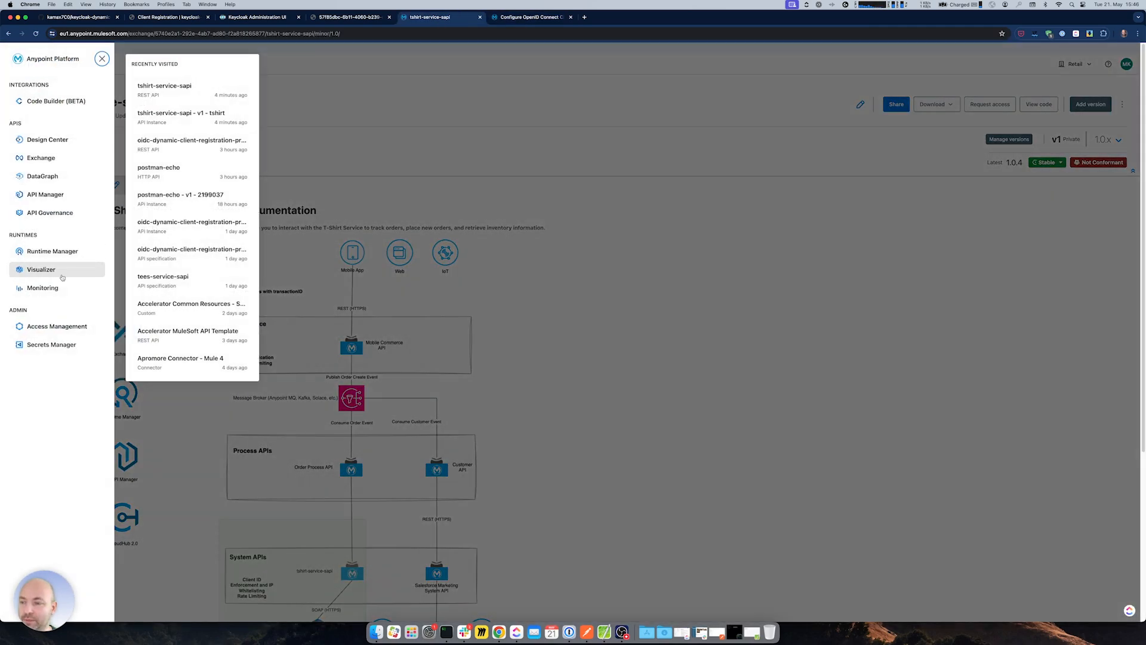
{"action": "left_click", "coordinate": [53, 194]}
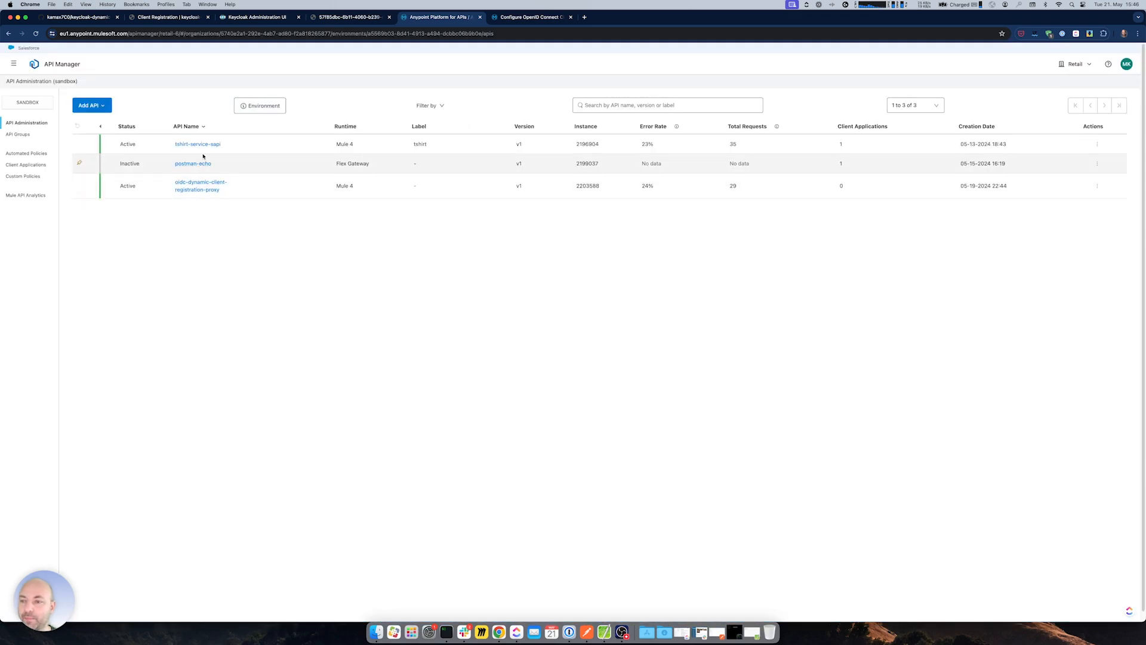
- Open the tshirt-service-sapi instance's OpenId Connect Access Token Enforcement policy configuration
{"action": "left_click", "coordinate": [201, 155]}
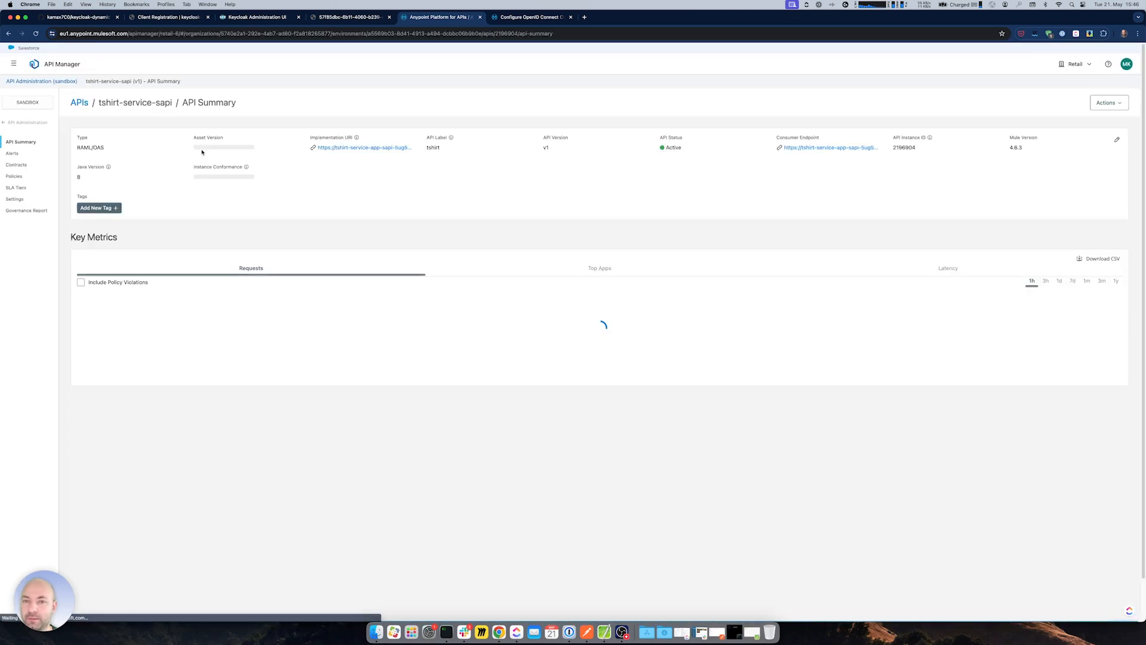
{"action": "left_click", "coordinate": [7, 179]}
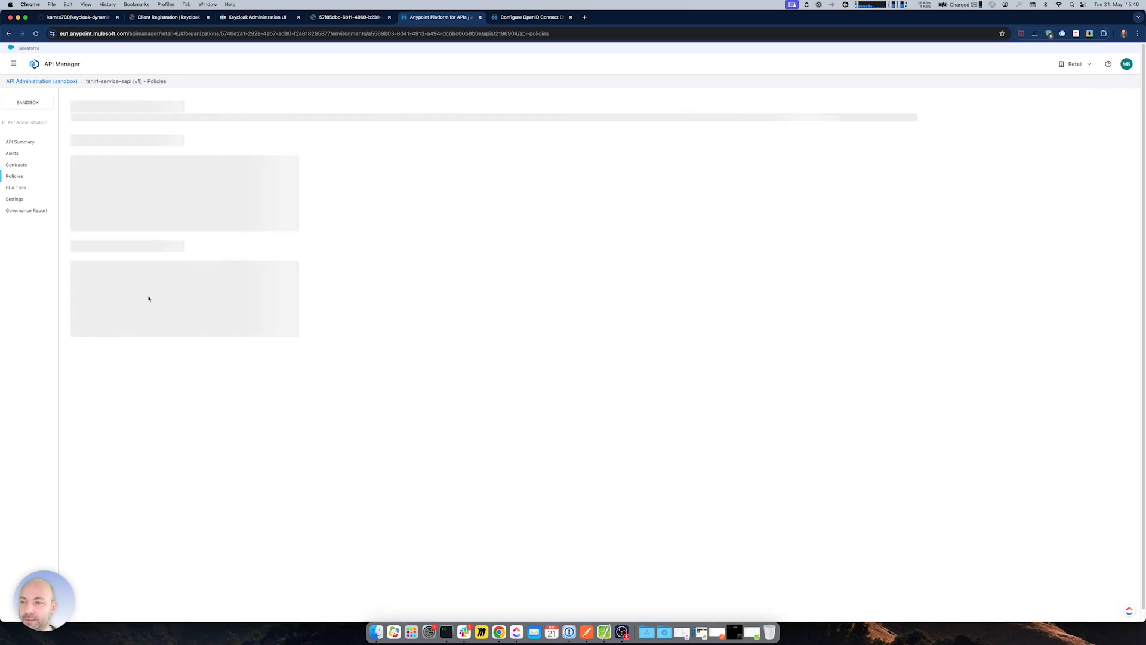
{"action": "left_click_drag", "start_coordinate": [78, 259], "coordinate": [191, 261]}
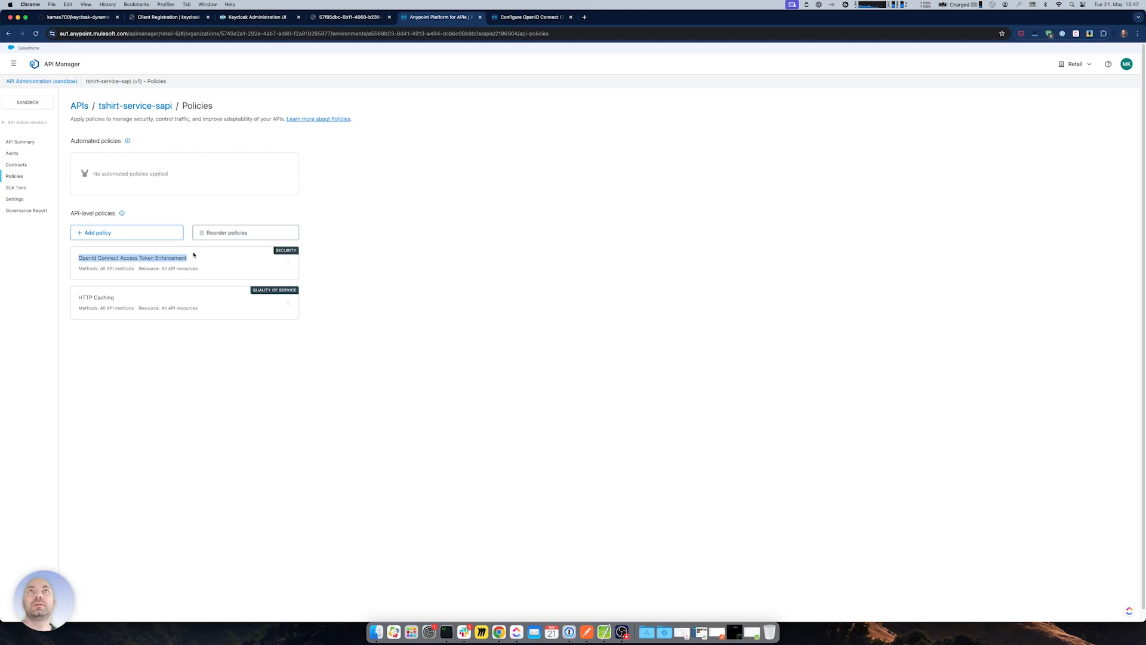
{"action": "left_click", "coordinate": [287, 263]}
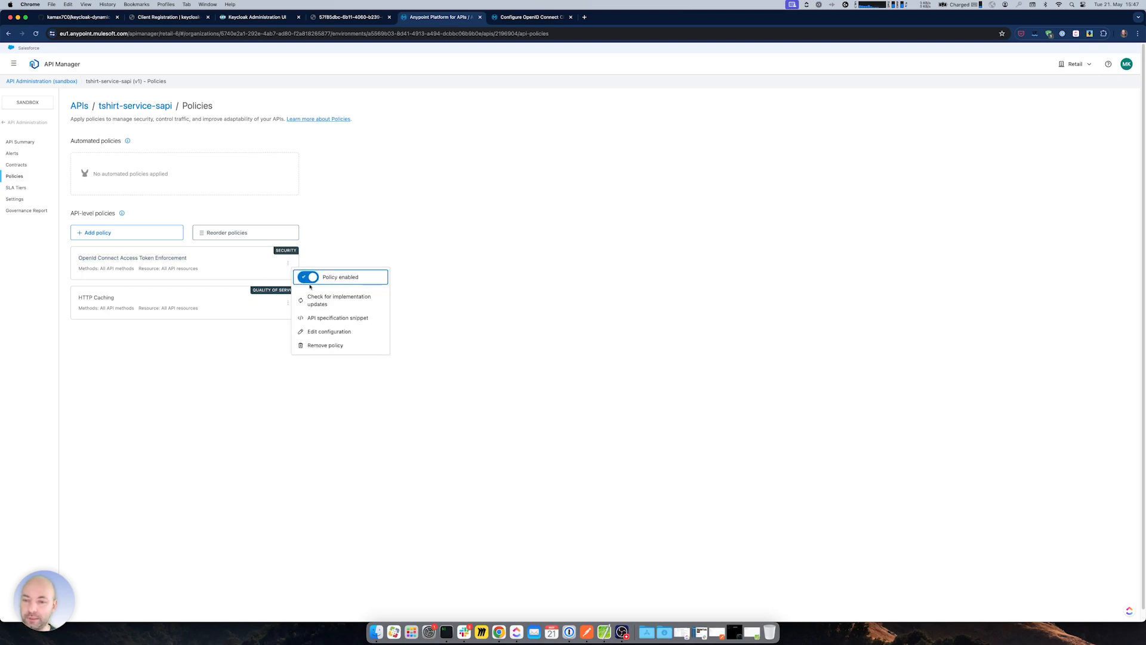
{"action": "left_click", "coordinate": [332, 332]}
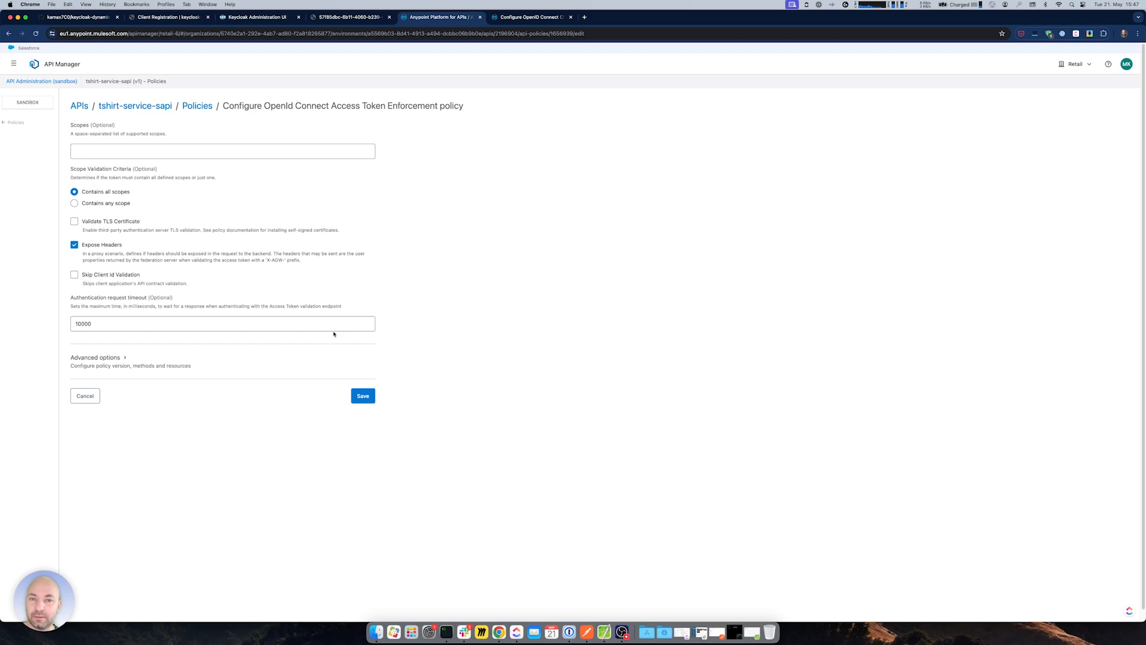
{"action": "left_click", "coordinate": [89, 152]}
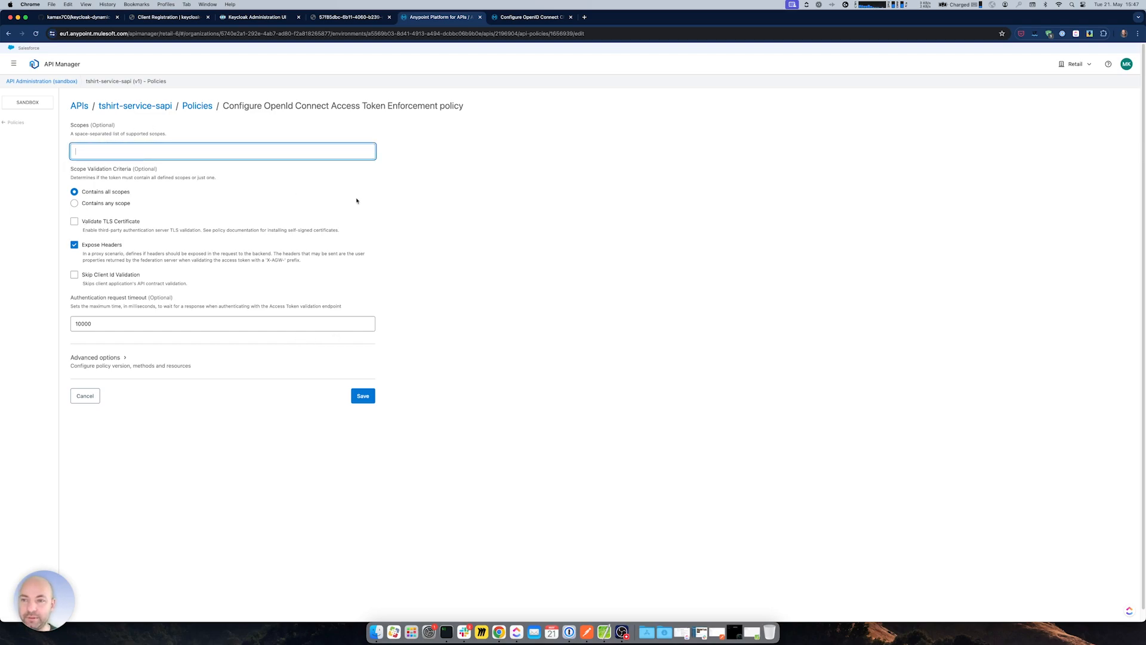
- Compare the policy's Scopes with the Keycloak client's assigned scopes, then cancel without saving
{"action": "left_click", "coordinate": [259, 18]}
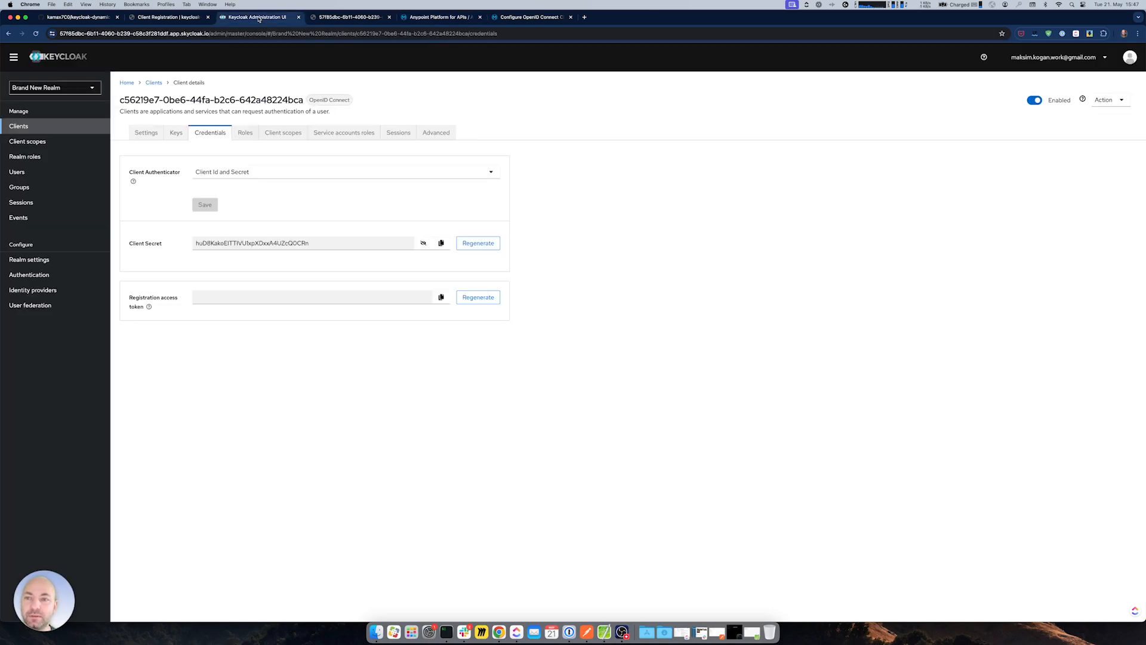
{"action": "left_click", "coordinate": [441, 18]}
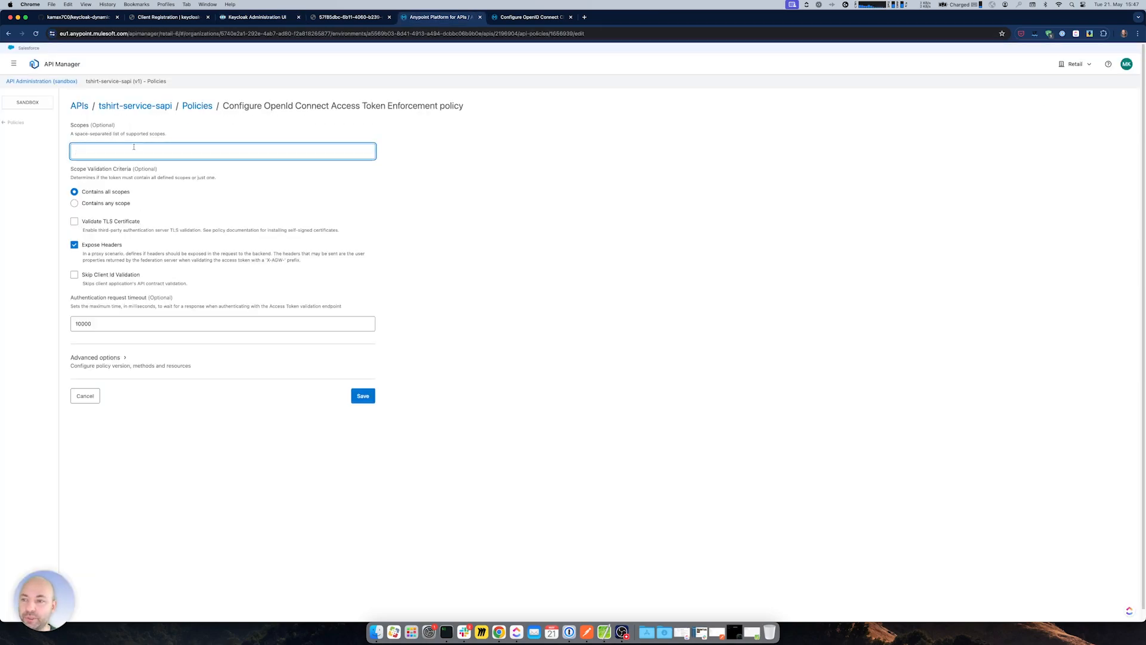
{"action": "left_click", "coordinate": [251, 17]}
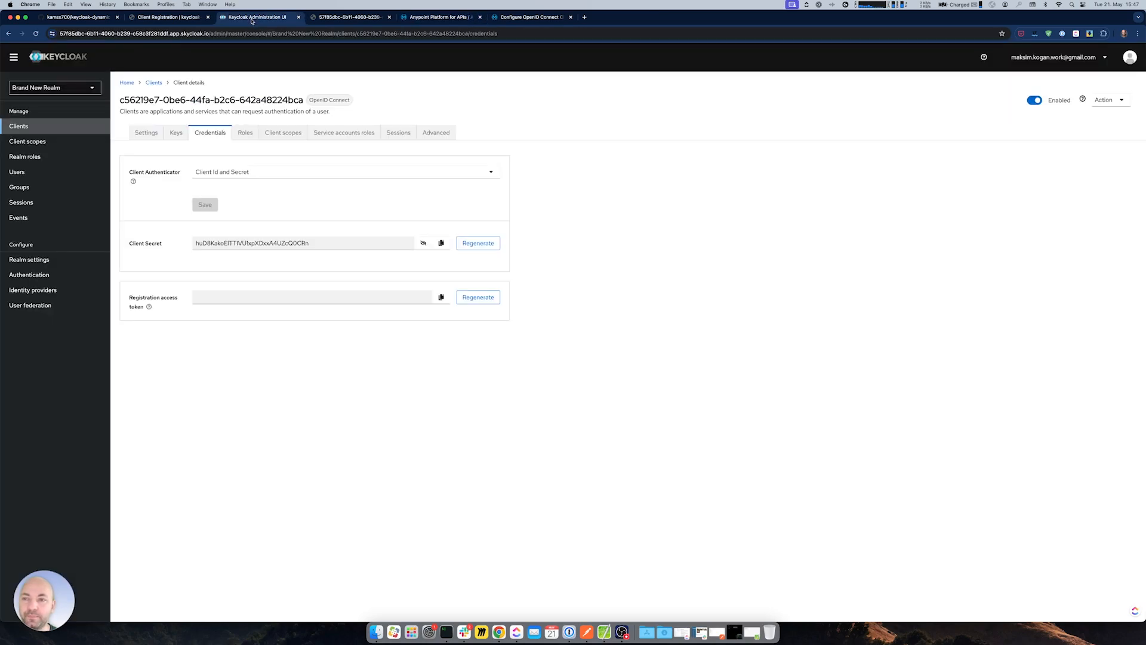
{"action": "left_click", "coordinate": [272, 133]}
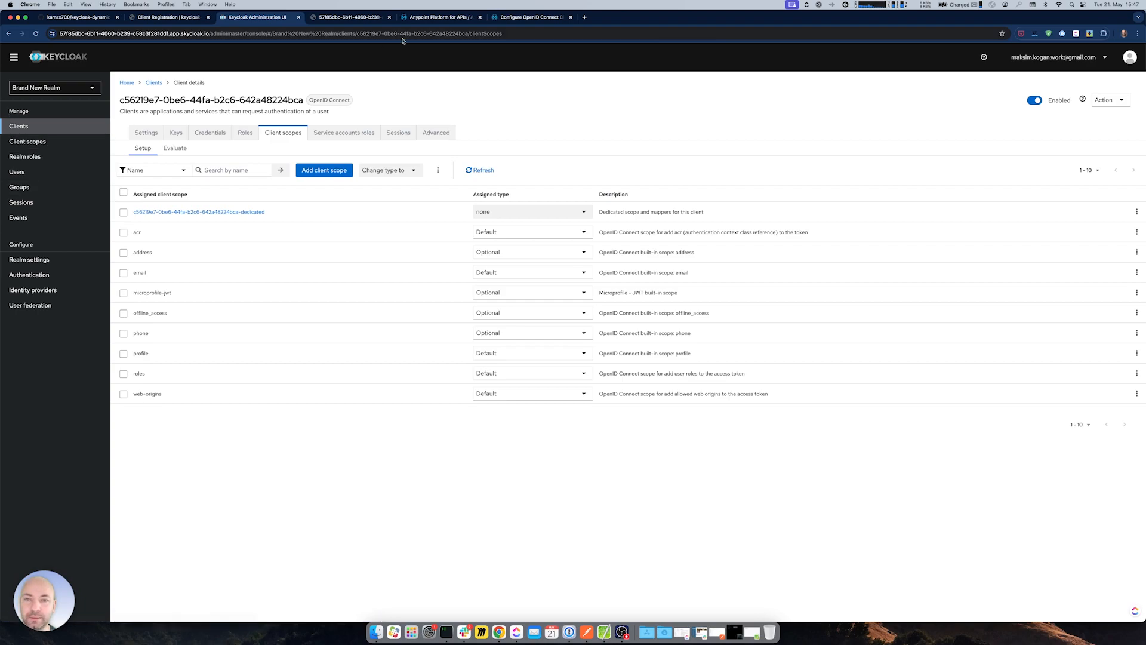
{"action": "left_click", "coordinate": [440, 17]}
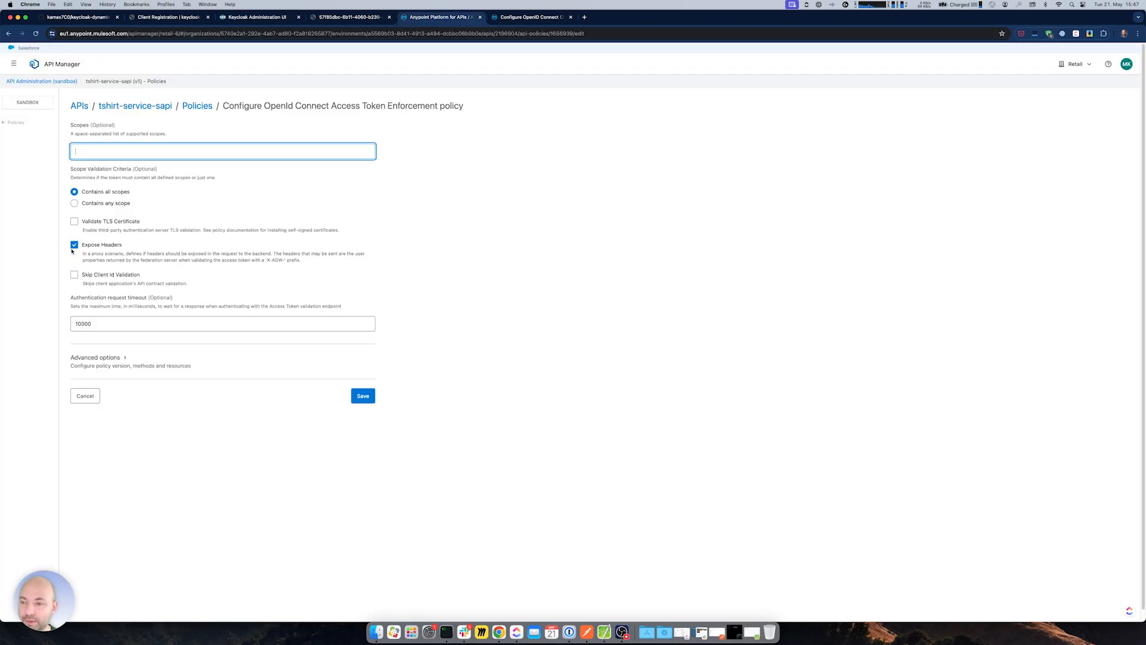
{"action": "left_click", "coordinate": [84, 395]}
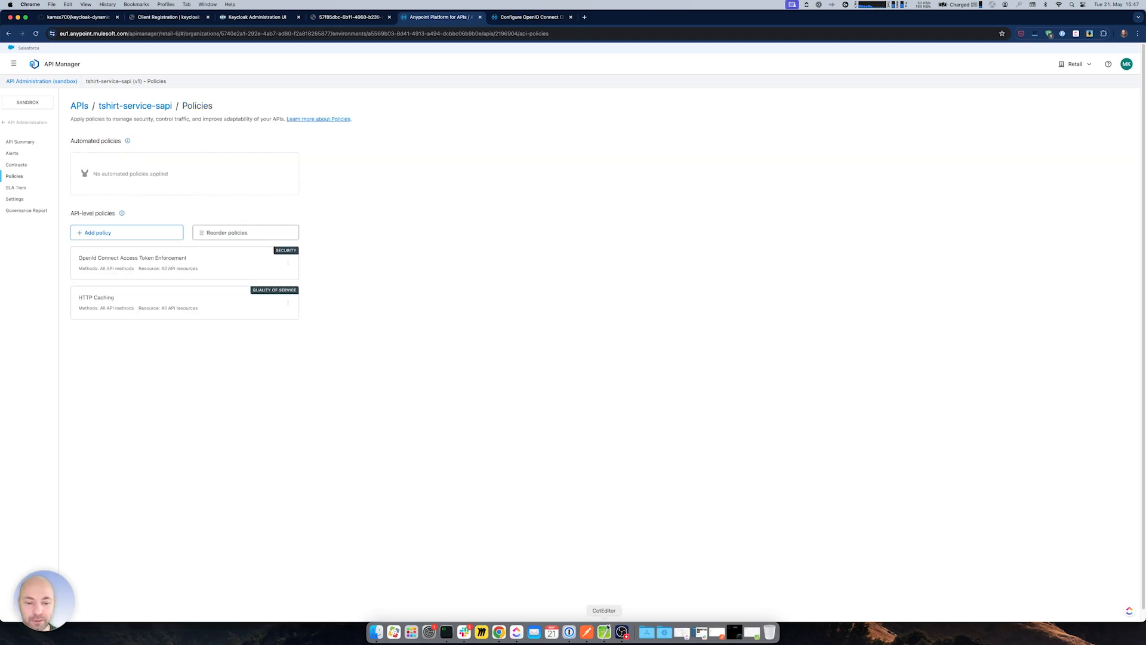
- Switch to Postman, leaving the OpenId Connect policy unchanged
{"action": "left_click", "coordinate": [587, 632]}
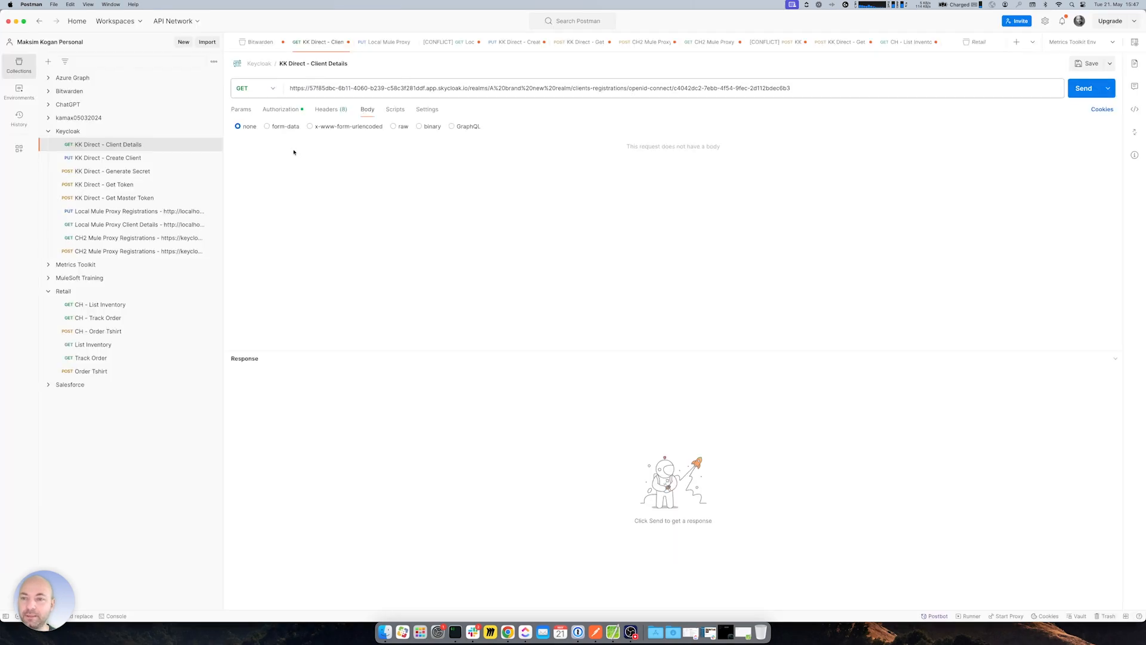
{"action": "left_click", "coordinate": [16, 21]}
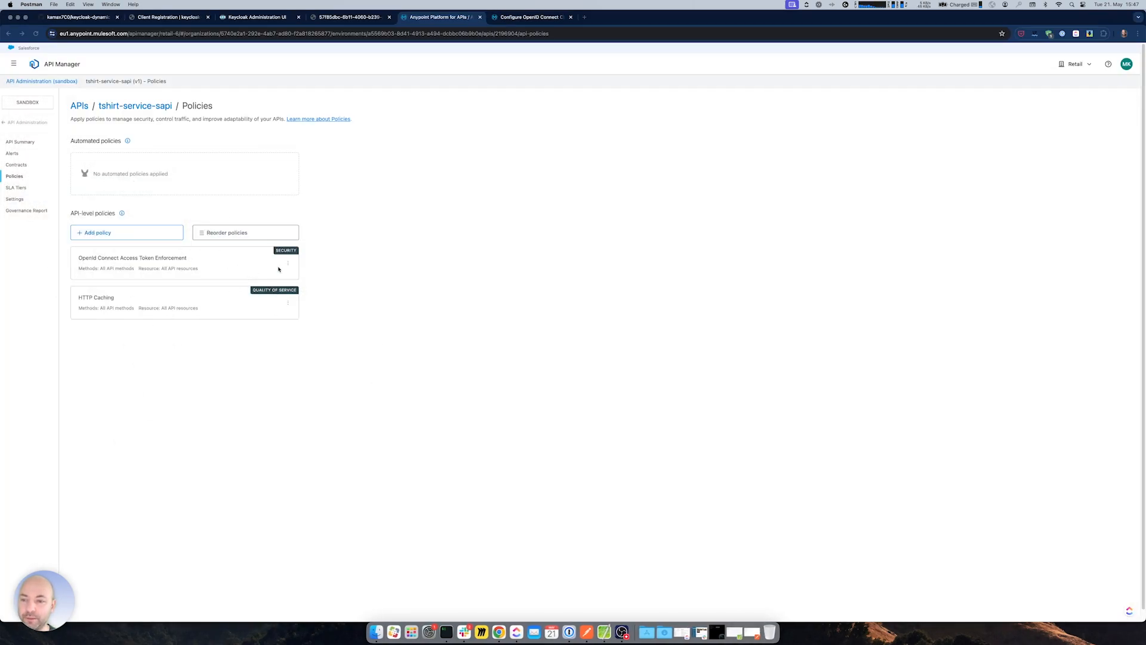
{"action": "left_click_drag", "start_coordinate": [77, 258], "coordinate": [192, 258]}
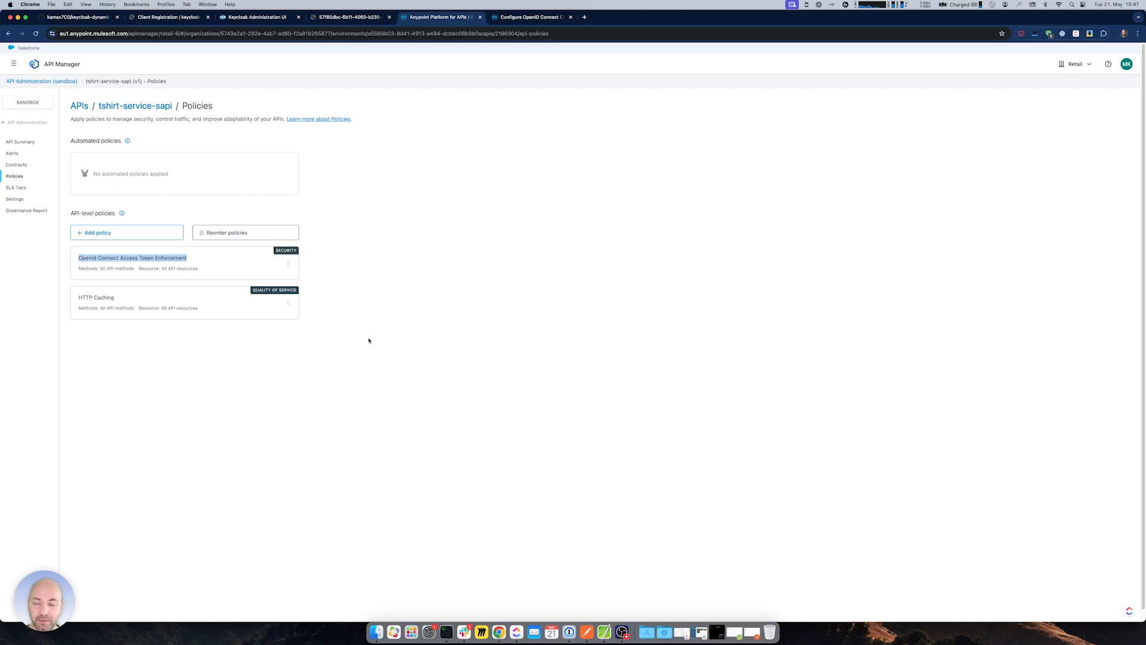
{"action": "left_click", "coordinate": [192, 260]}
{"action": "left_click", "coordinate": [586, 631]}
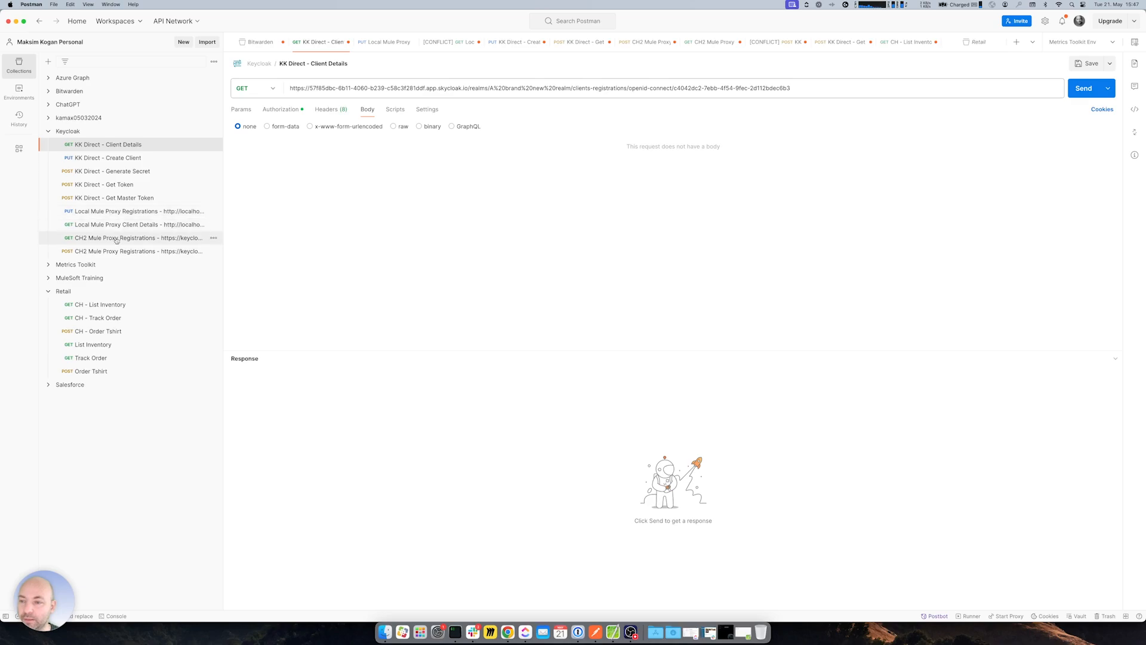
- Send CH - List Inventory with the Authorization header disabled, getting 400 'Access token was not provided'
{"action": "left_click", "coordinate": [99, 305]}
{"action": "left_click", "coordinate": [268, 452]}
{"action": "left_click", "coordinate": [1114, 358]}
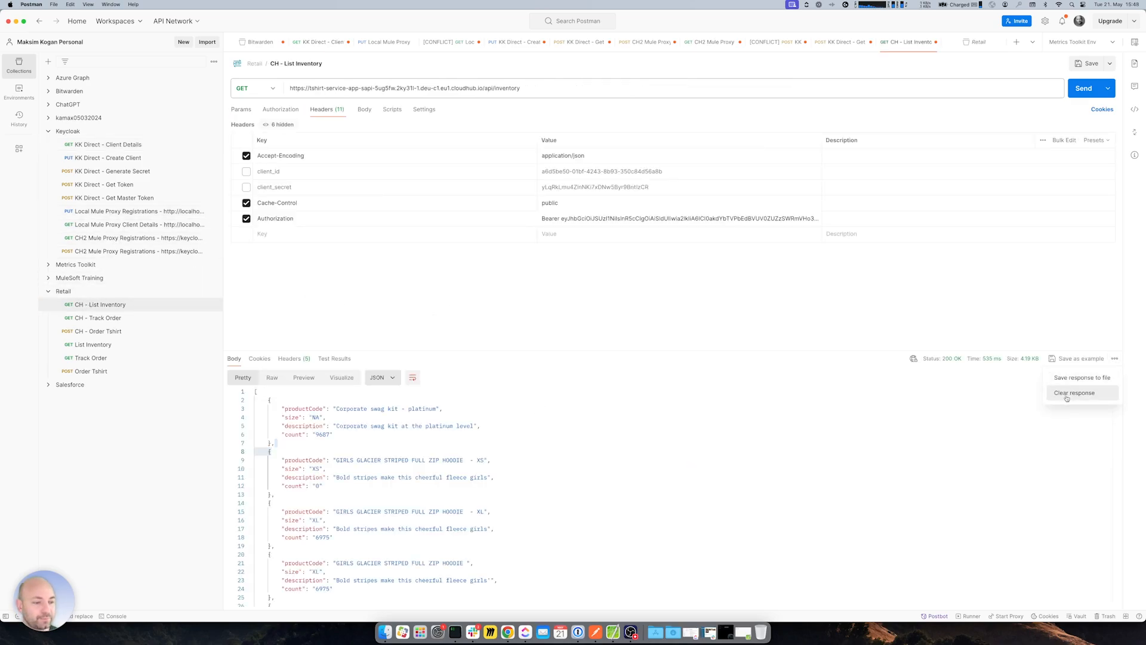
{"action": "left_click", "coordinate": [1074, 392]}
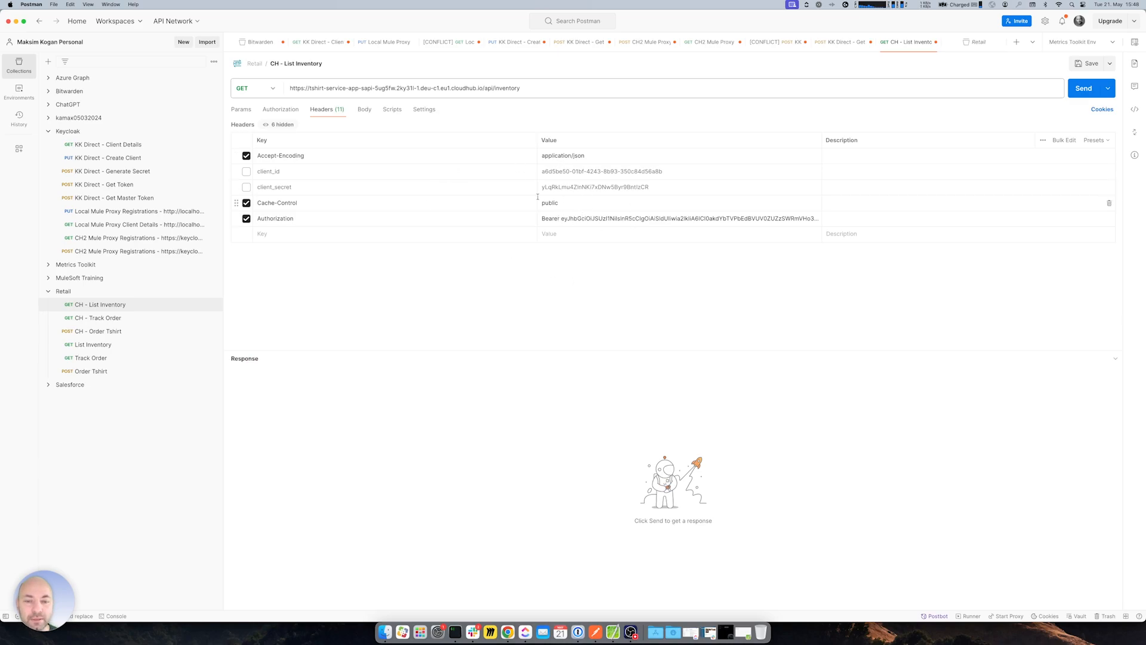
{"action": "left_click", "coordinate": [542, 92]}
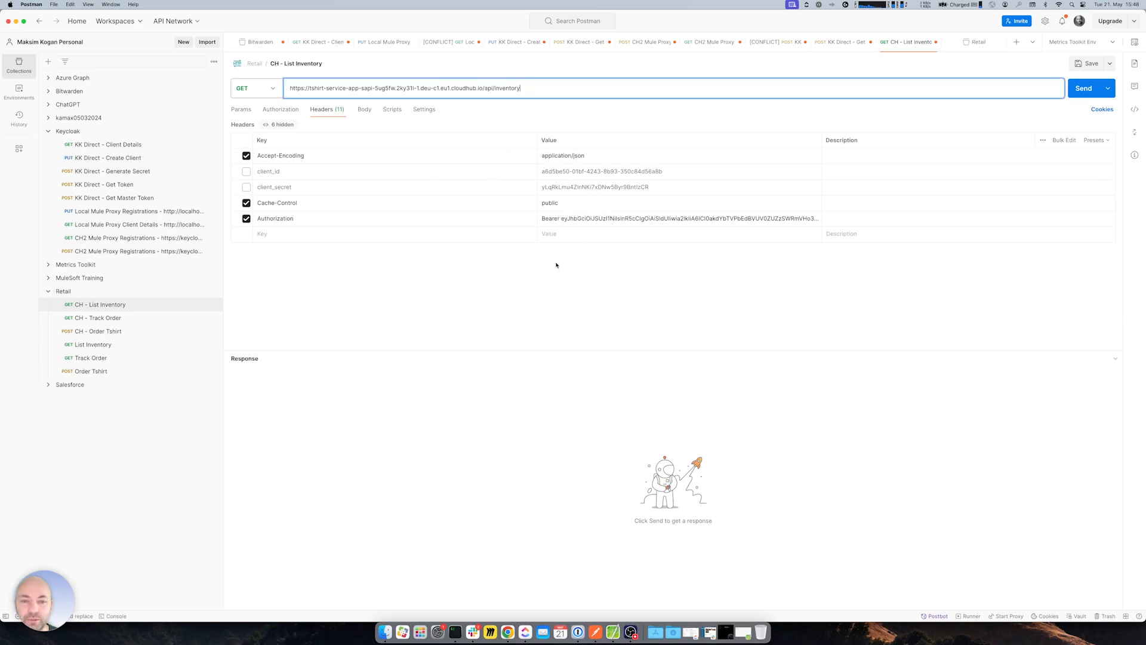
{"action": "left_click", "coordinate": [246, 219]}
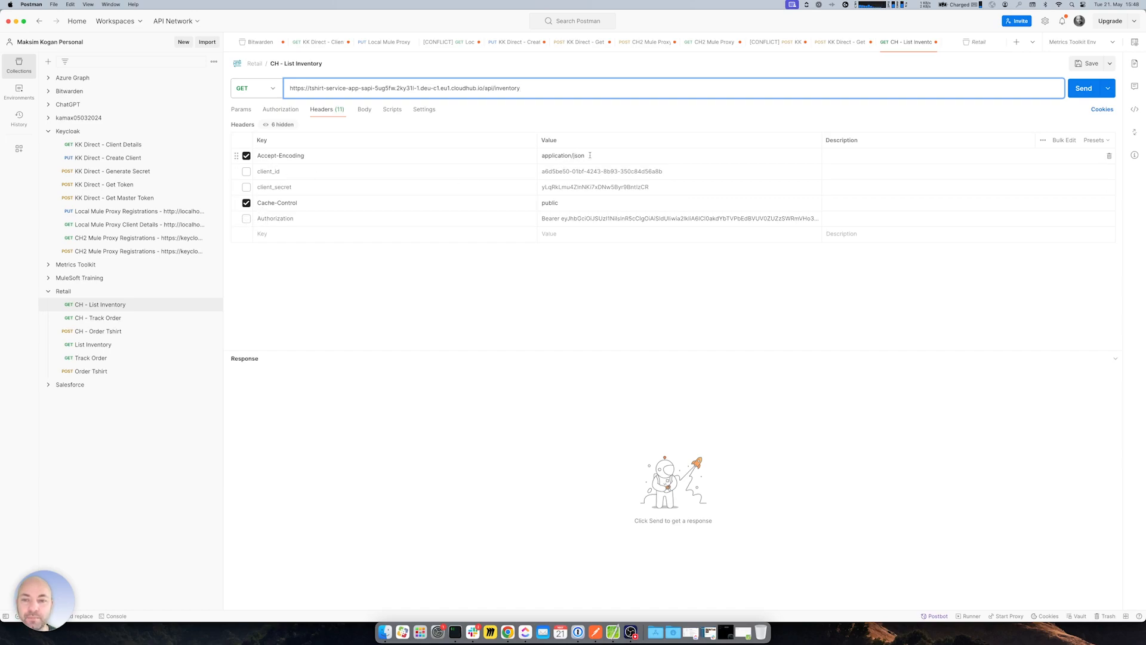
{"action": "left_click", "coordinate": [1071, 92]}
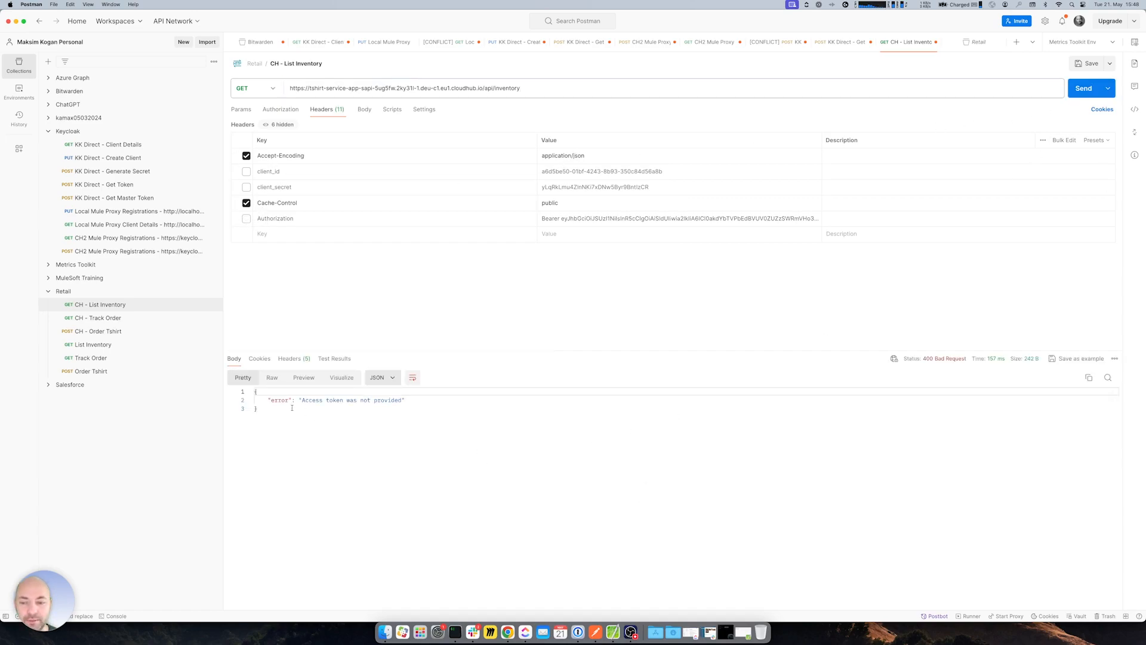
{"action": "left_click_drag", "start_coordinate": [318, 400], "coordinate": [574, 438]}
{"action": "left_click", "coordinate": [573, 438]}
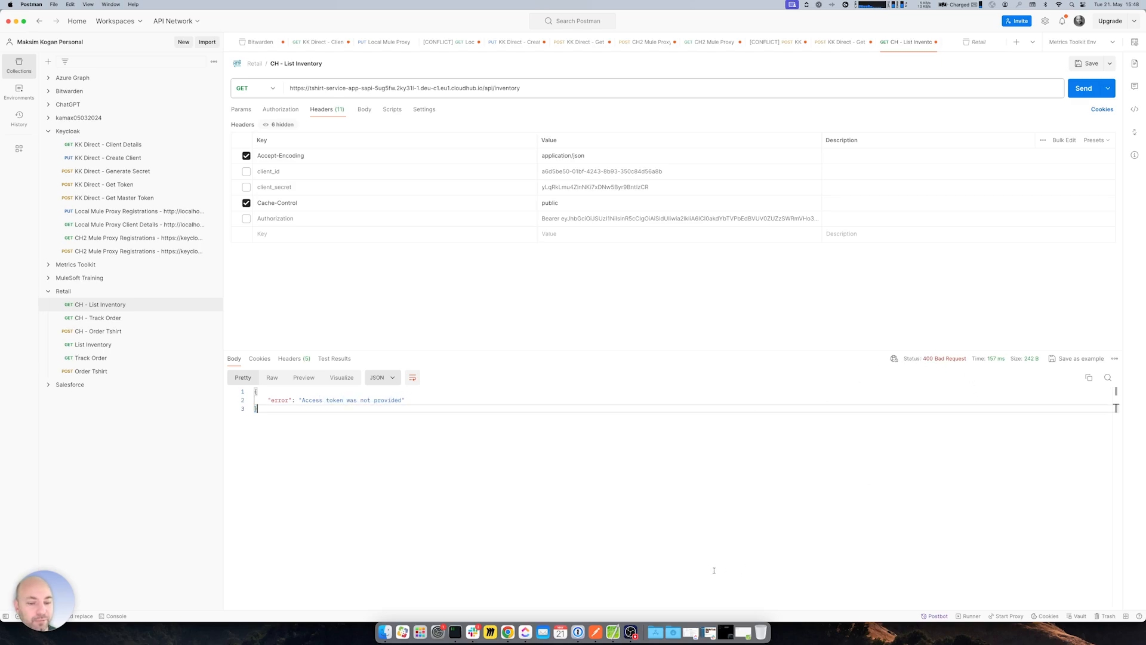
{"action": "left_click", "coordinate": [613, 632]}
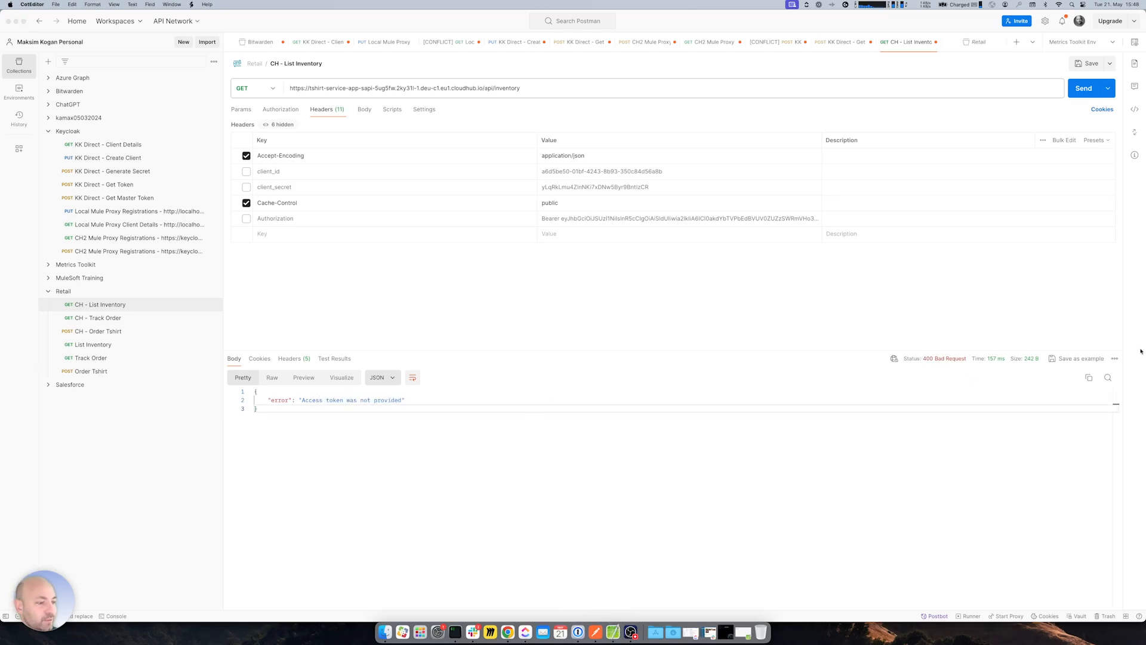
{"action": "right_click", "coordinate": [613, 632]}
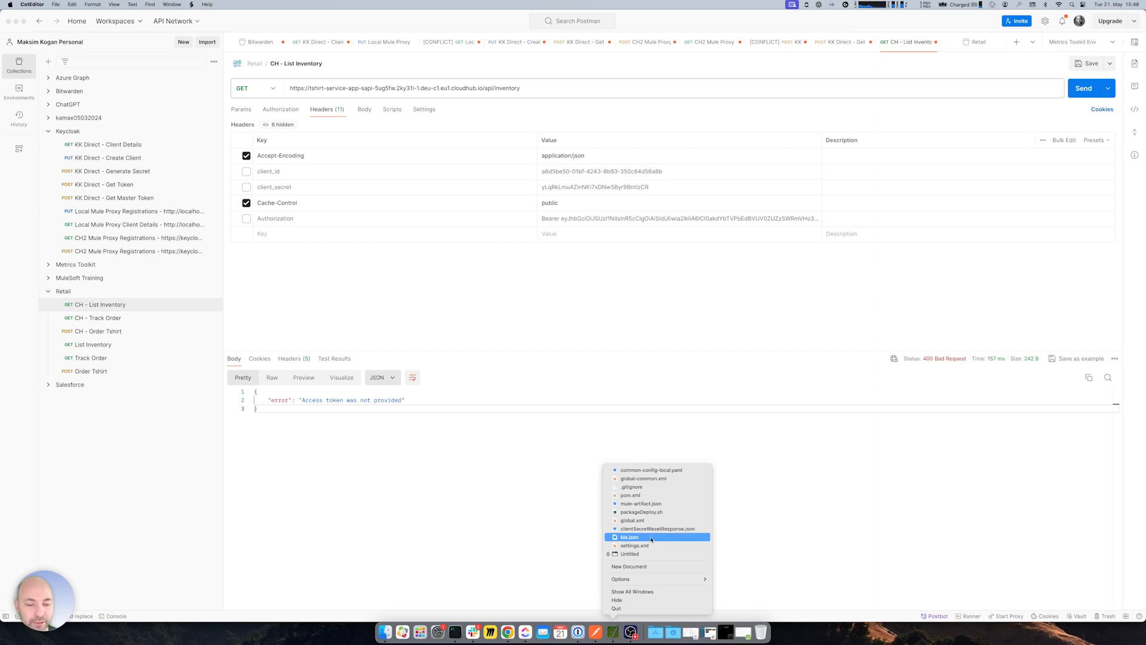
- Enable List Inventory's client_id header and set it to the new client ID
{"action": "left_click", "coordinate": [639, 553]}
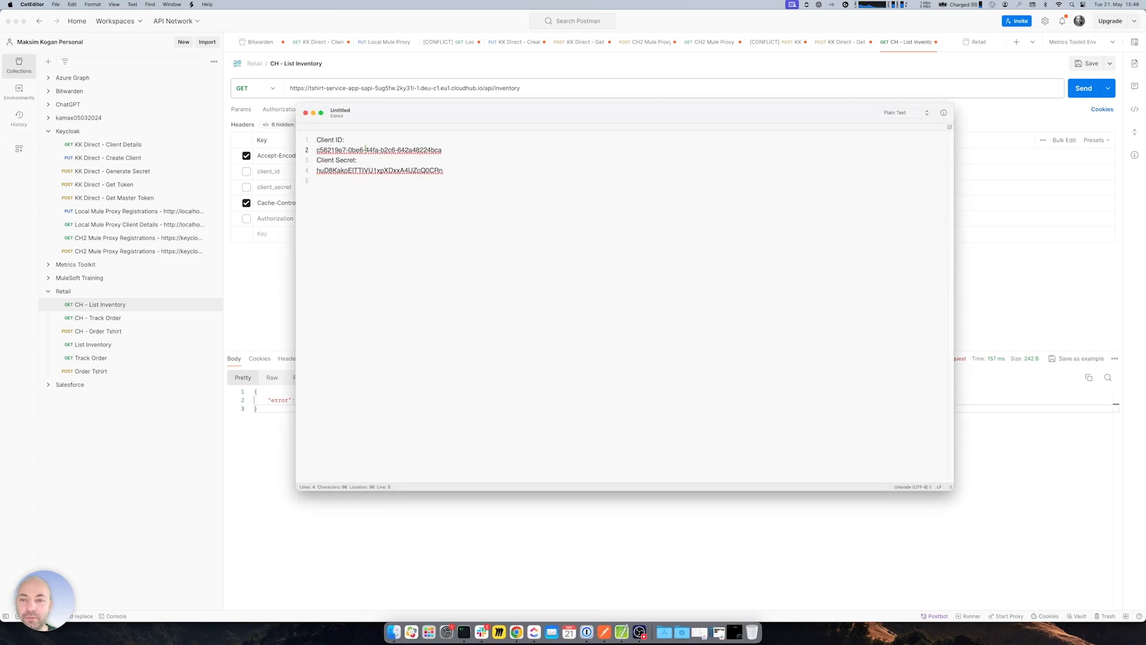
{"action": "triple_click", "coordinate": [365, 149]}
{"action": "key", "text": "super+c"}
{"action": "key", "text": "super+Tab"}
{"action": "left_click", "coordinate": [246, 172]}
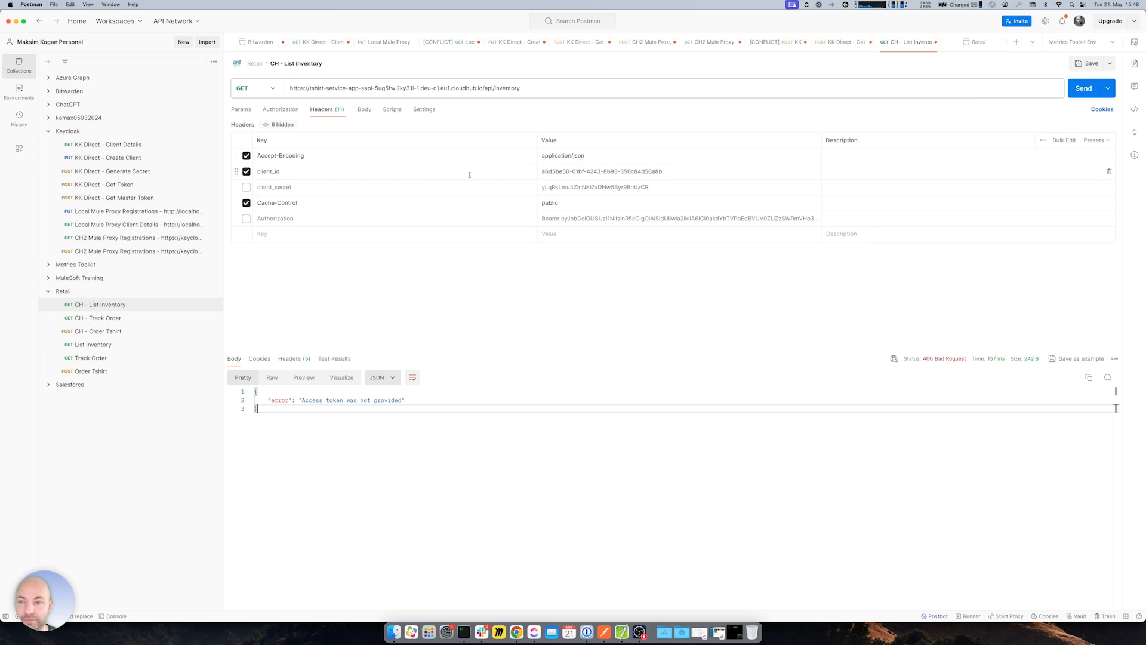
{"action": "triple_click", "coordinate": [559, 171]}
{"action": "key", "text": "super+v"}
- Enable the client_secret header, set it to the new client secret, and resend
{"action": "left_click", "coordinate": [246, 187]}
{"action": "key", "text": "super+Tab"}
{"action": "left_click_drag", "start_coordinate": [316, 170], "coordinate": [444, 170]}
{"action": "key", "text": "super+Tab"}
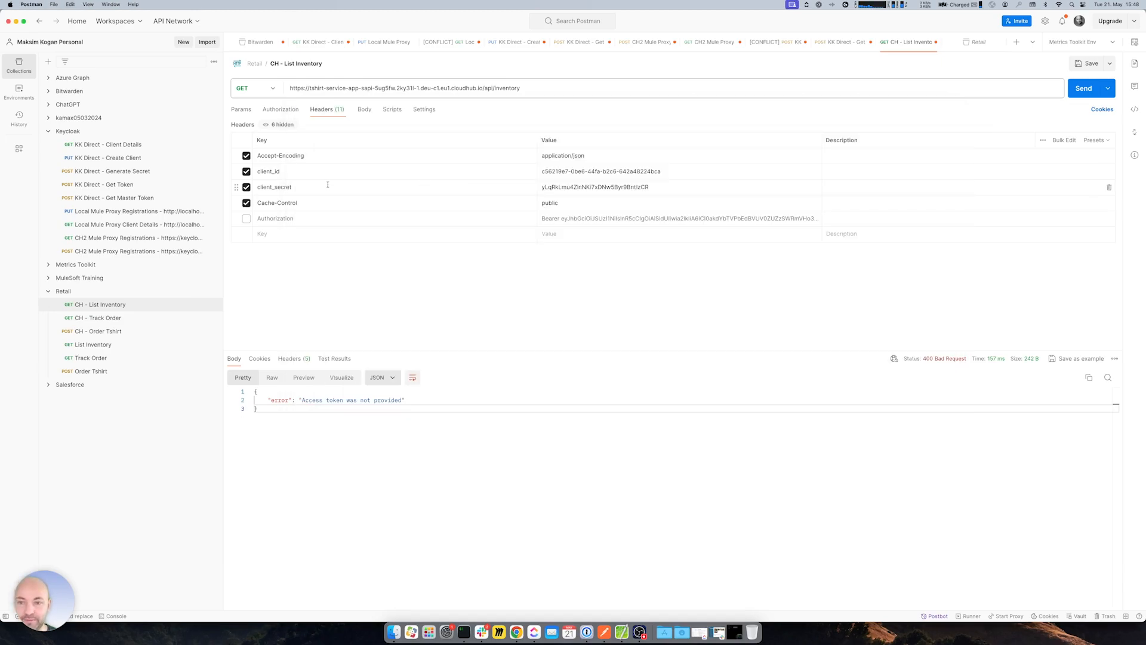
{"action": "triple_click", "coordinate": [568, 185]}
{"action": "key", "text": "super+v"}
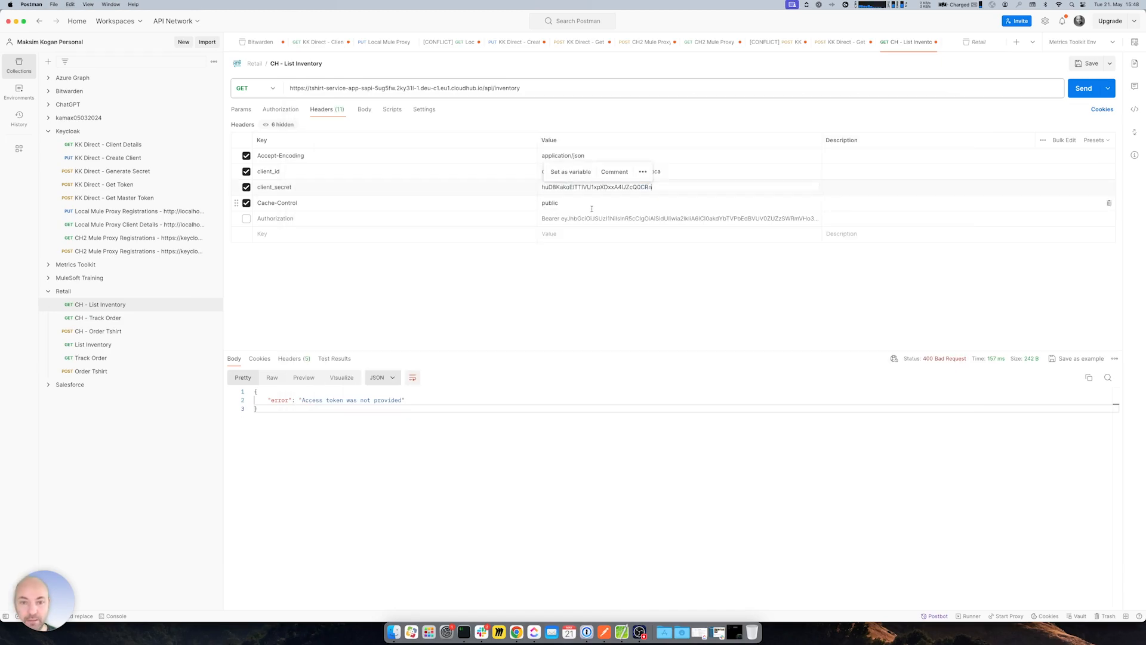
{"action": "left_click", "coordinate": [1082, 88]}
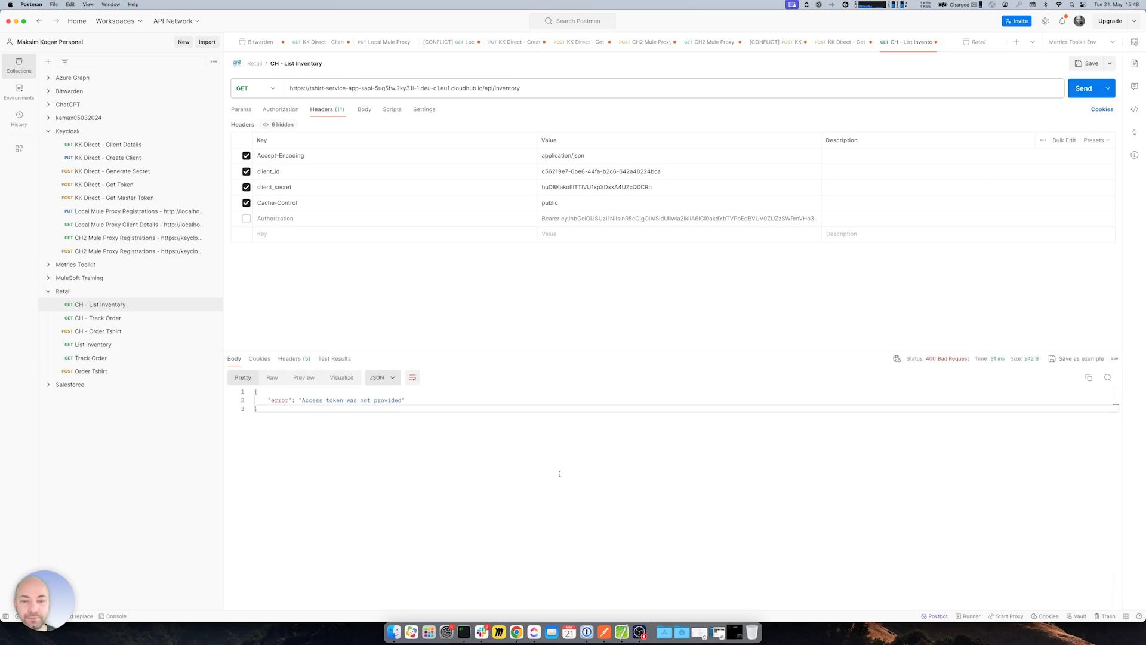
- Resend List Inventory with only the Bearer Authorization header, getting 'Token has been revoked'
{"action": "left_click", "coordinate": [246, 172]}
{"action": "left_click", "coordinate": [246, 187]}
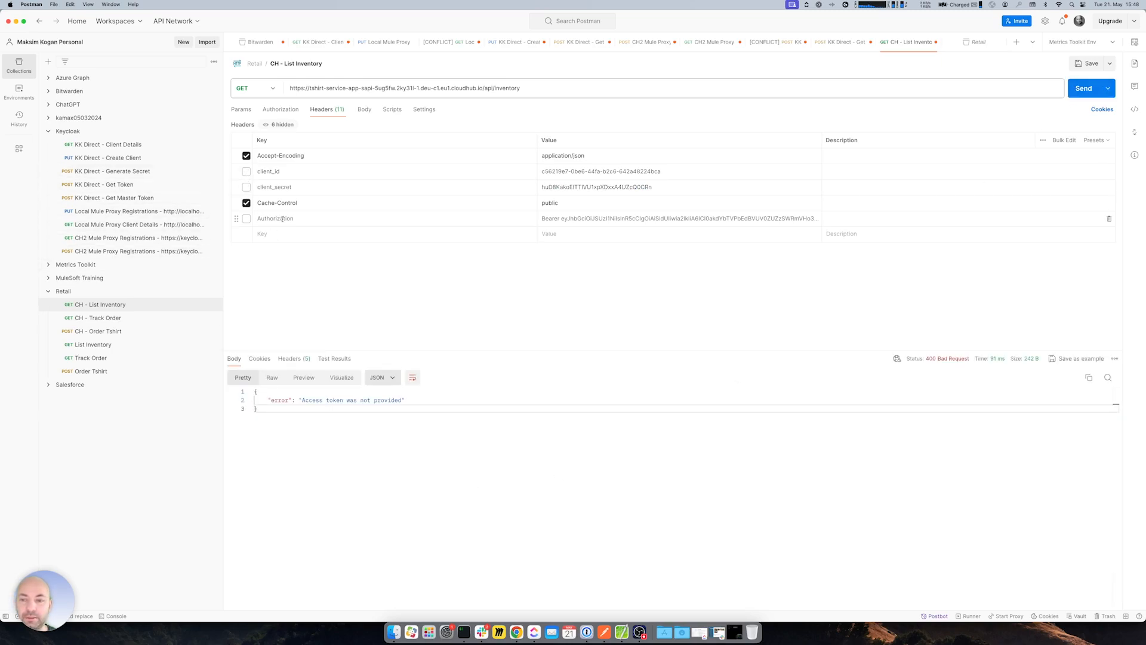
{"action": "left_click", "coordinate": [246, 219]}
{"action": "left_click", "coordinate": [645, 220]}
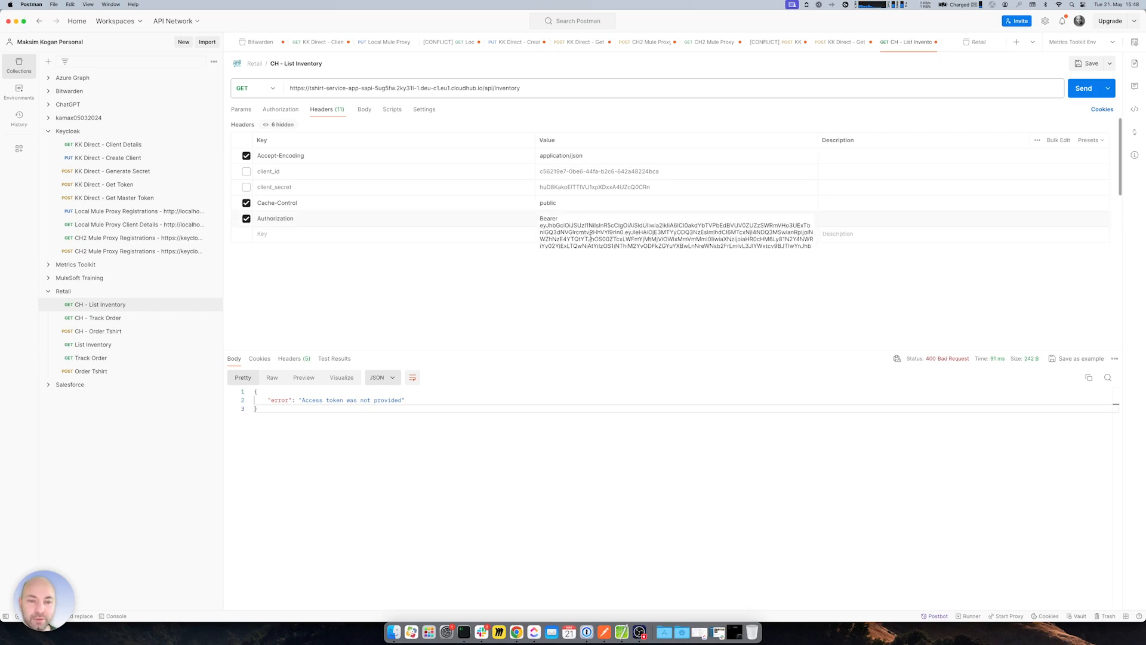
{"action": "left_click", "coordinate": [431, 301]}
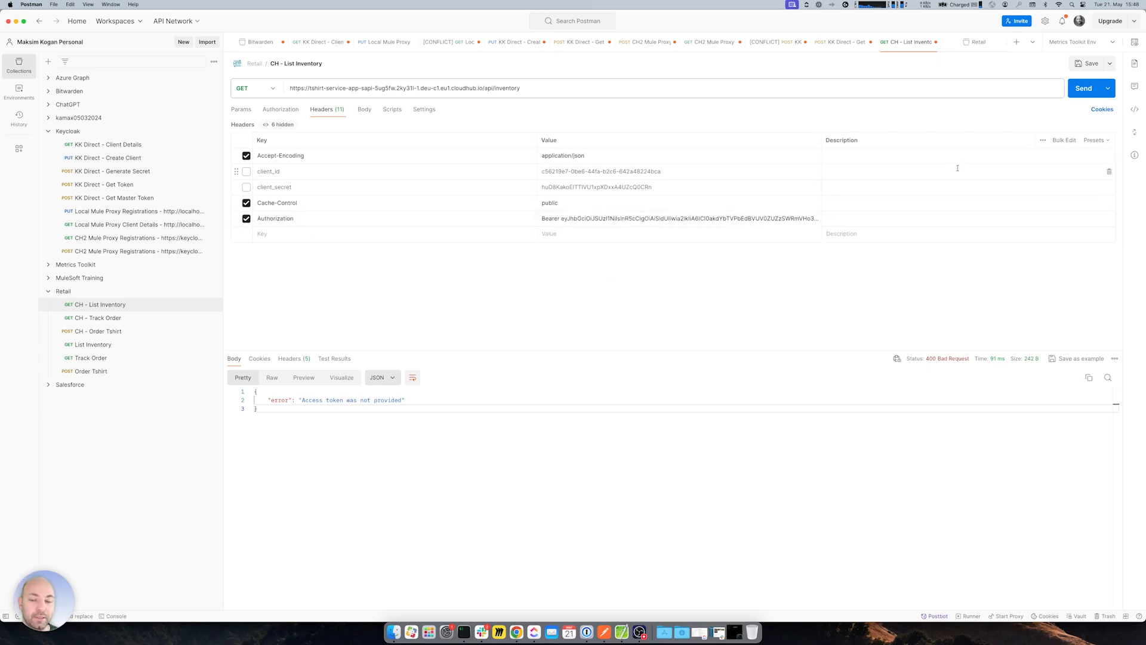
{"action": "left_click", "coordinate": [1084, 89]}
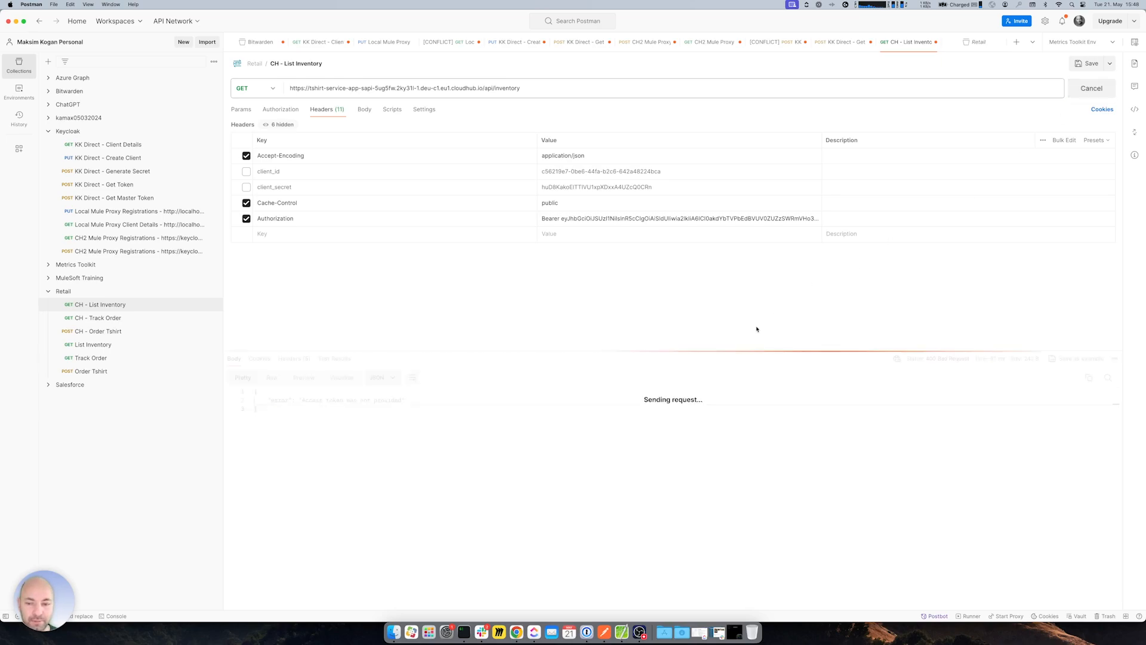
{"action": "left_click_drag", "start_coordinate": [300, 402], "coordinate": [430, 401]}
{"action": "left_click", "coordinate": [429, 402]}
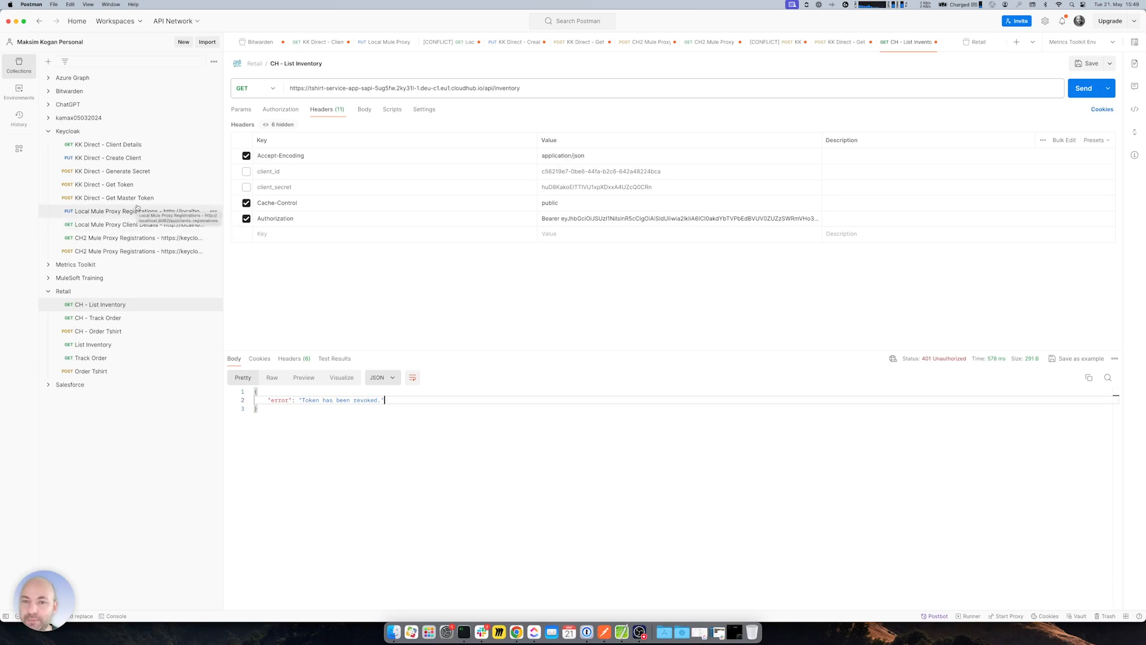
{"action": "left_click", "coordinate": [103, 187]}
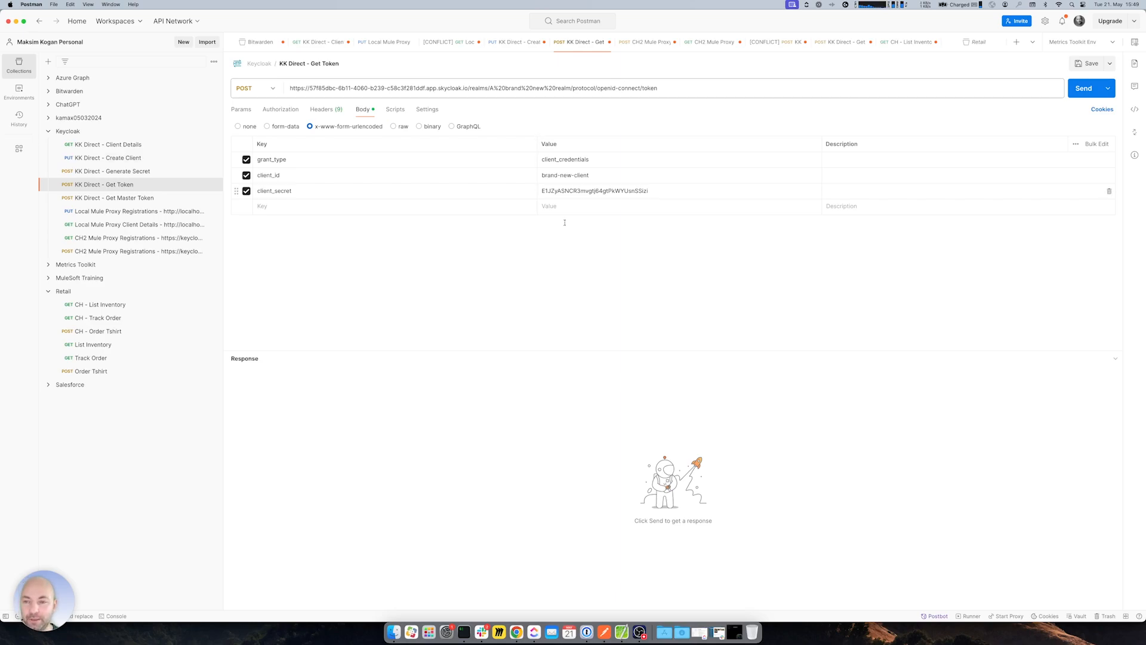
- Set the Get Token URL to Brand New Realm's token_endpoint from the openid-configuration page
{"action": "key", "text": "super+Tab"}
{"action": "key", "text": "super+Tab"}
{"action": "key", "text": "super+Tab"}
{"action": "left_click", "coordinate": [346, 17]}
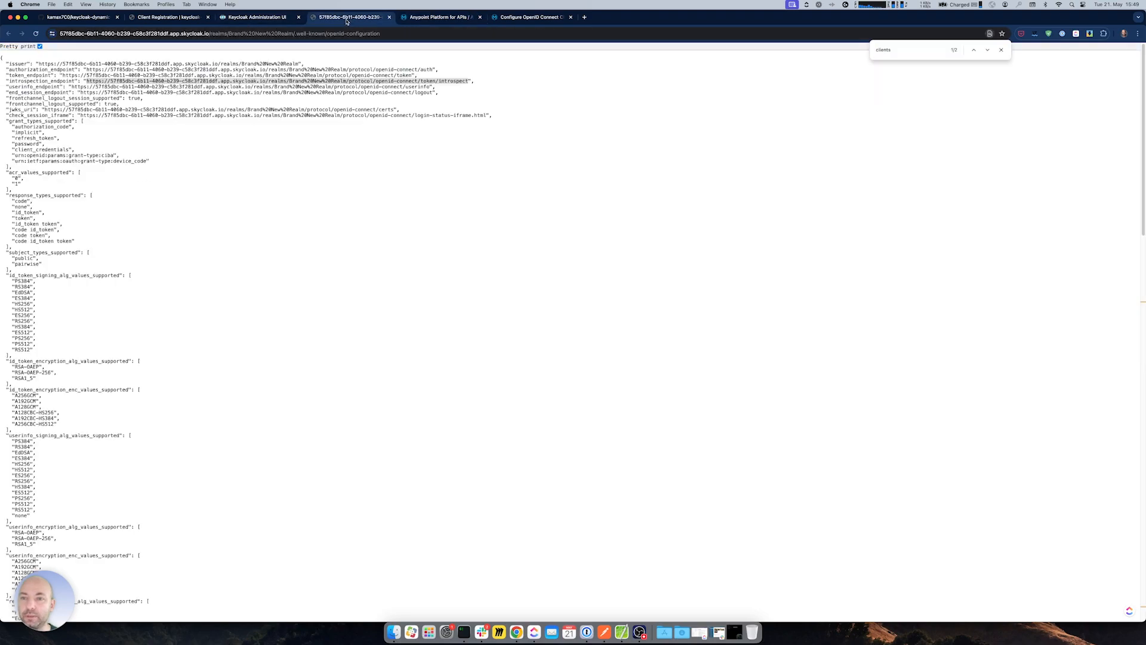
{"action": "left_click_drag", "start_coordinate": [63, 79], "coordinate": [411, 77]}
{"action": "key", "text": "super+c"}
{"action": "key", "text": "super+Tab"}
{"action": "key", "text": "super+Tab"}
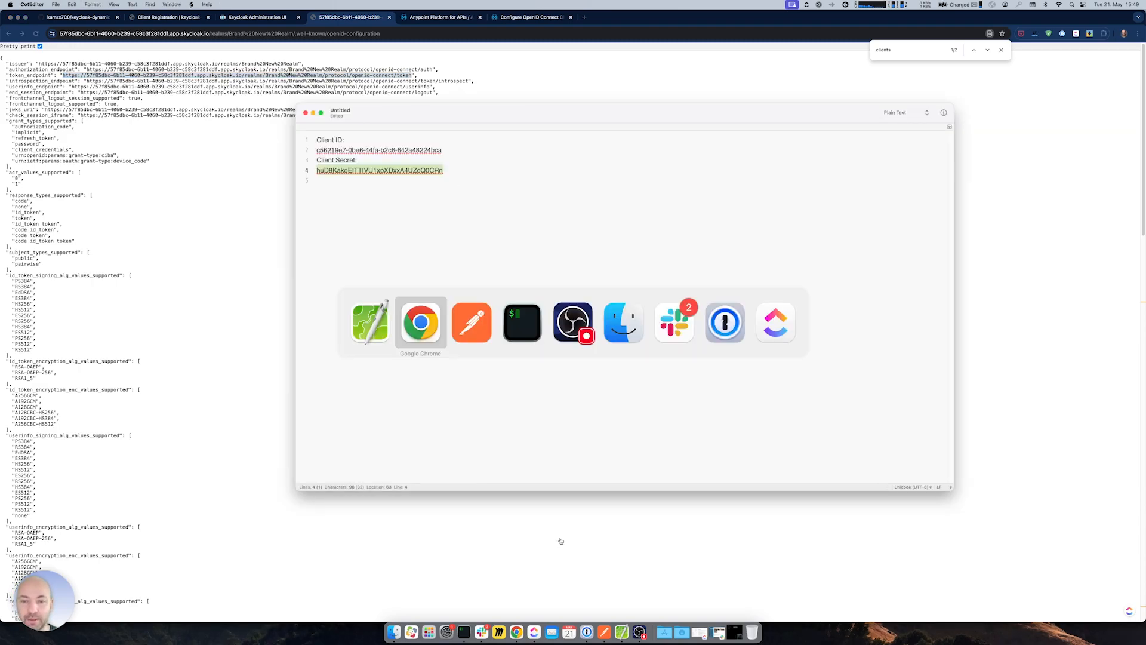
{"action": "key", "text": "super+Tab"}
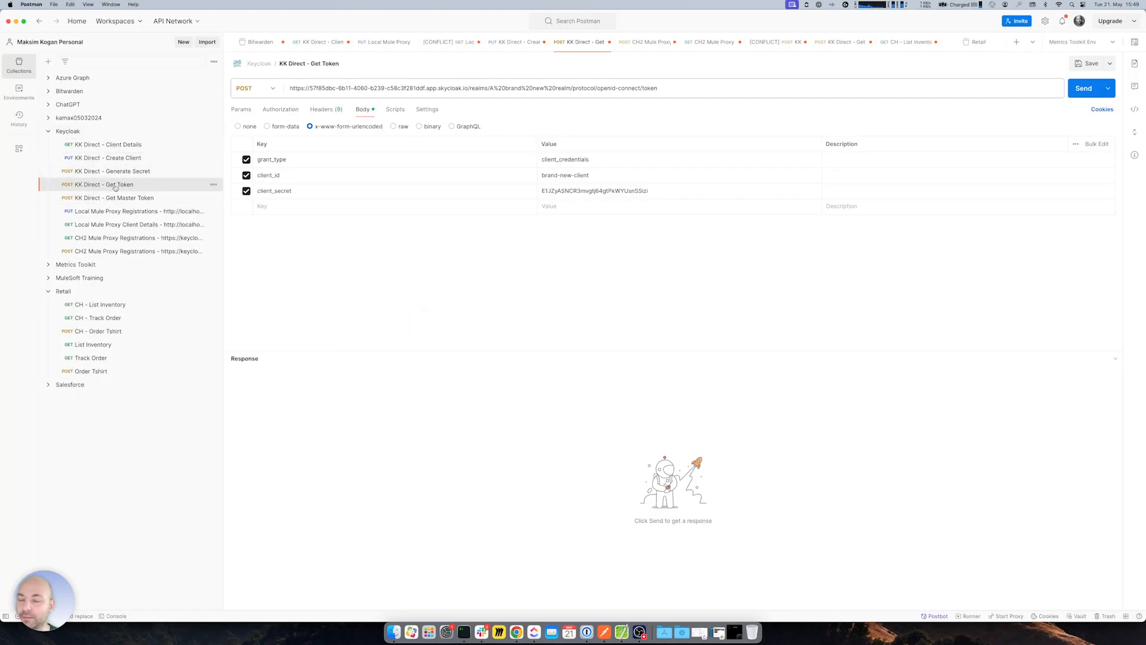
{"action": "triple_click", "coordinate": [350, 88]}
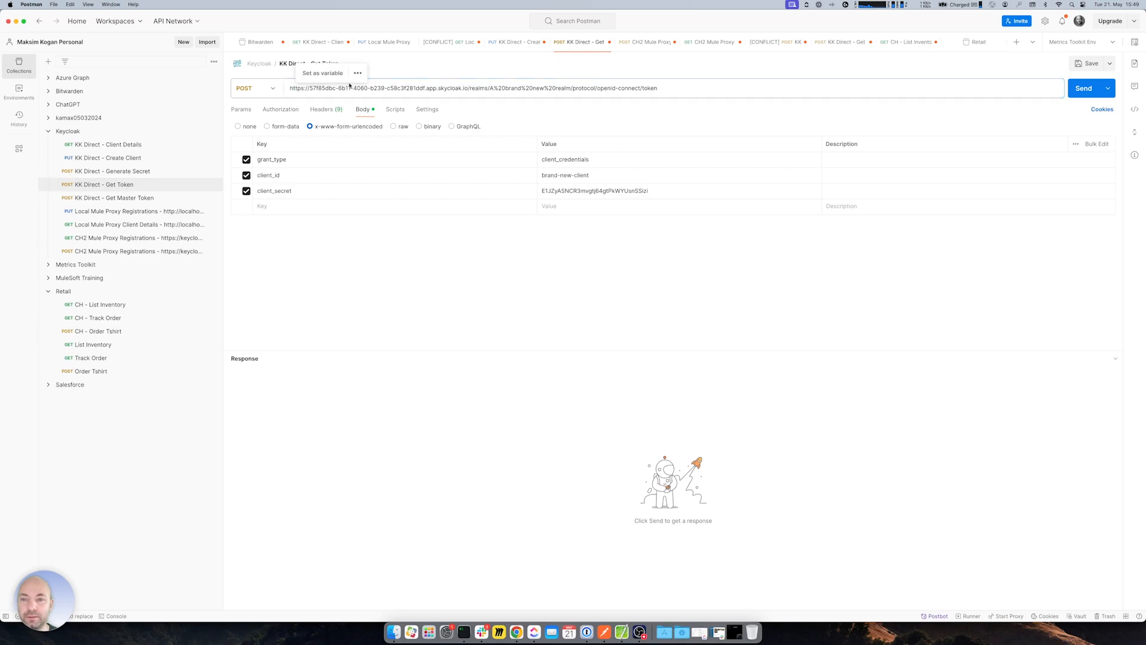
{"action": "triple_click", "coordinate": [396, 89]}
{"action": "key", "text": "super+v"}
{"action": "left_click", "coordinate": [589, 271]}
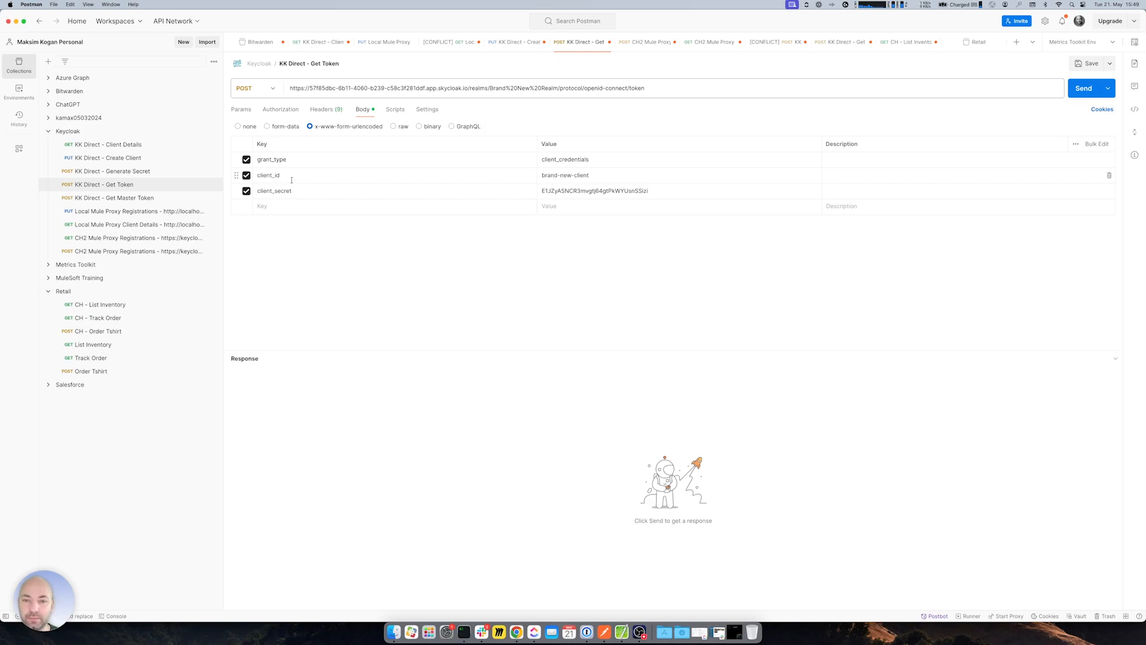
- Replace the body's client_id and client_secret with the new application's credentials
{"action": "key", "text": "super+Tab"}
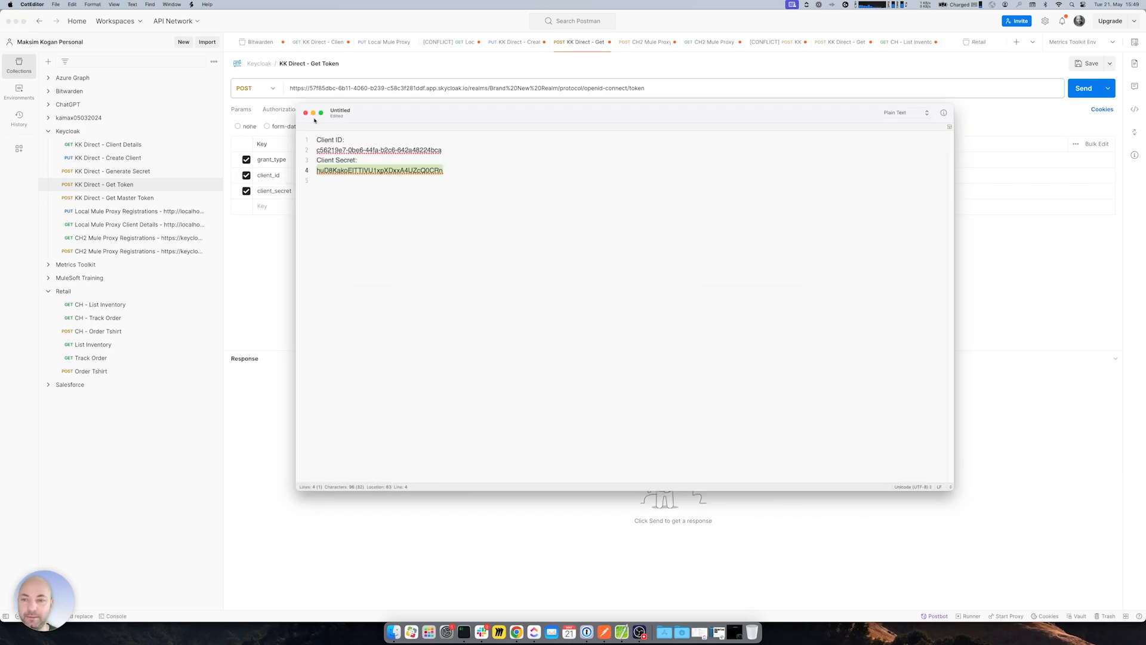
{"action": "left_click", "coordinate": [338, 149]}
{"action": "left_click_drag", "start_coordinate": [317, 149], "coordinate": [441, 151]}
{"action": "key", "text": "super+Tab"}
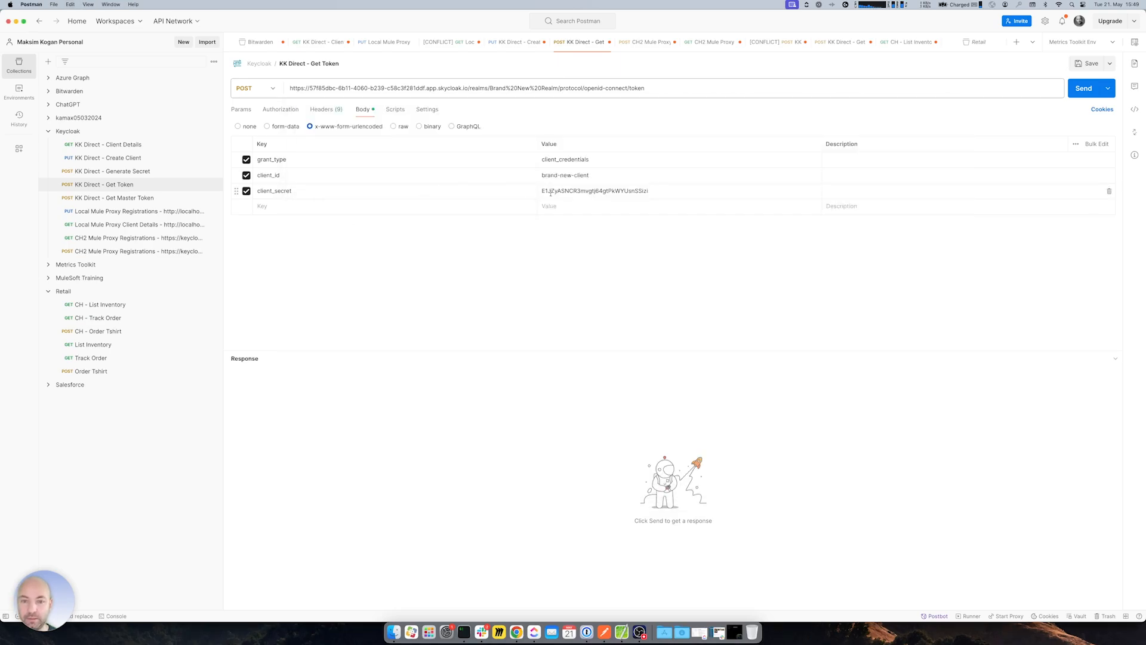
{"action": "triple_click", "coordinate": [563, 175]}
{"action": "key", "text": "super+v"}
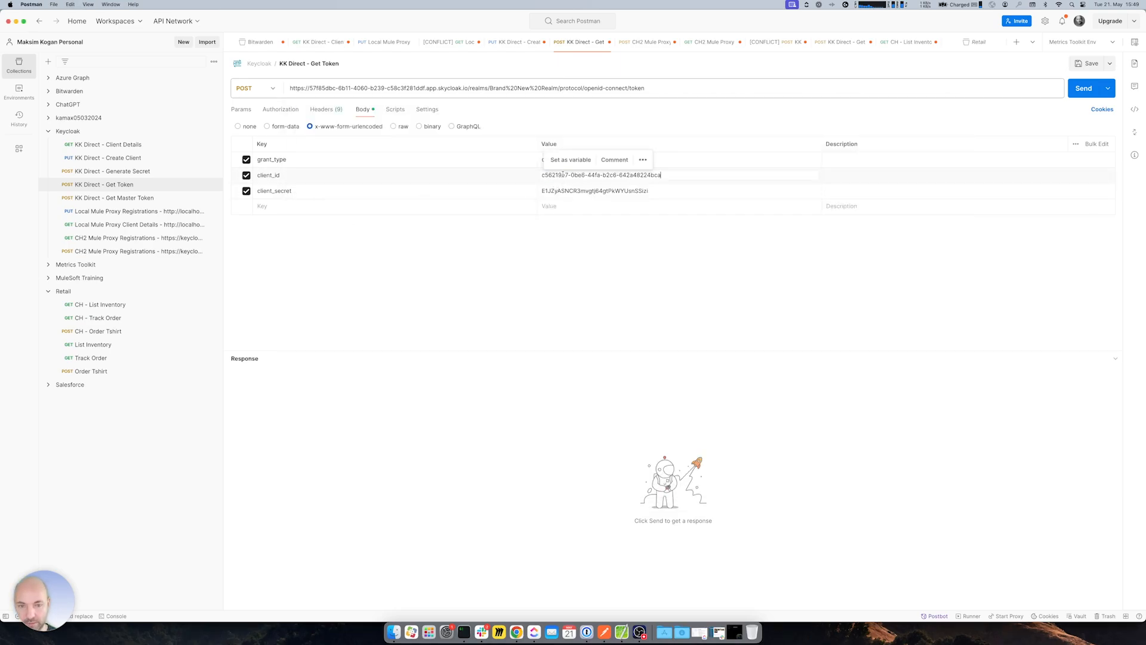
{"action": "key", "text": "super+Tab"}
{"action": "left_click_drag", "start_coordinate": [317, 173], "coordinate": [440, 169]}
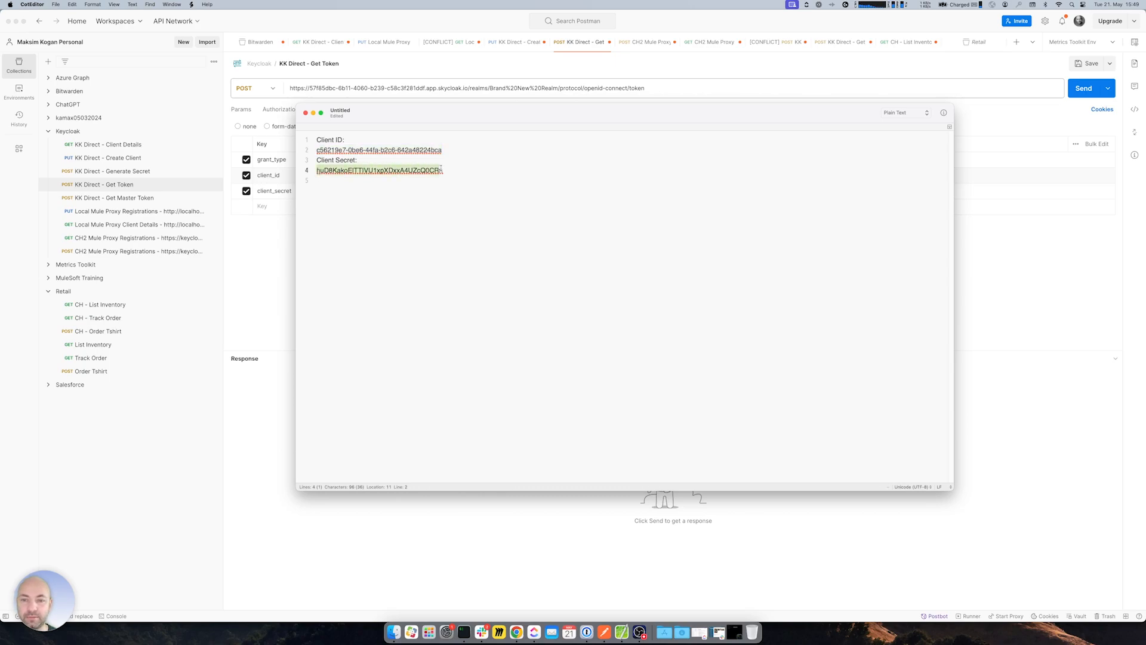
{"action": "key", "text": "super+c"}
{"action": "key", "text": "super+Tab"}
{"action": "triple_click", "coordinate": [610, 189]}
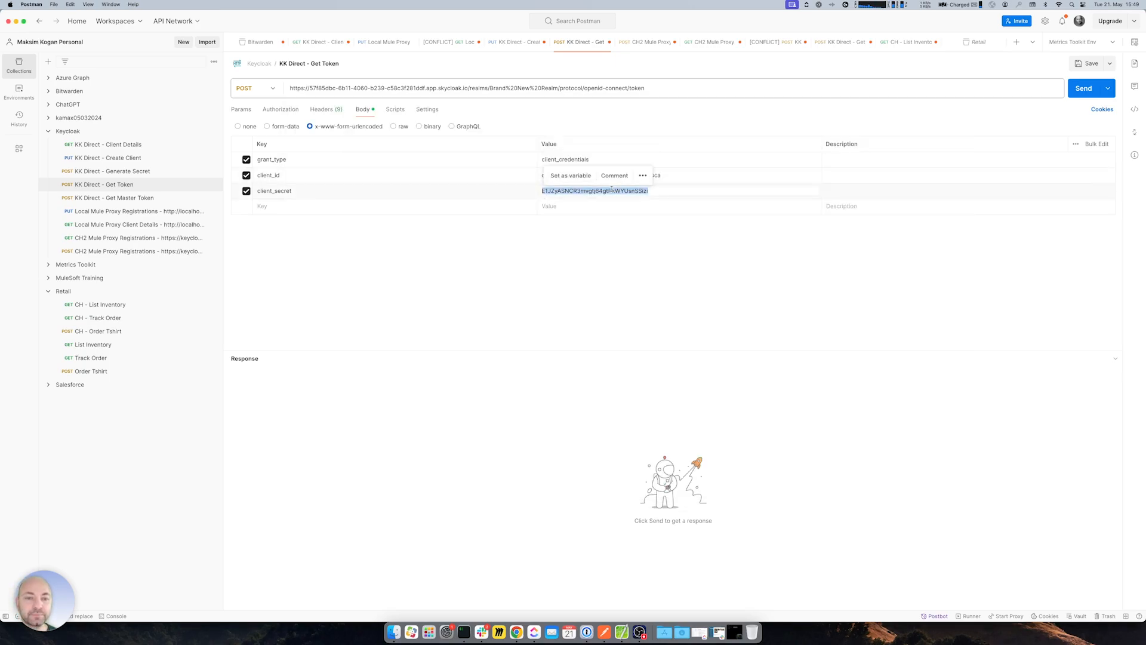
{"action": "key", "text": "super+v"}
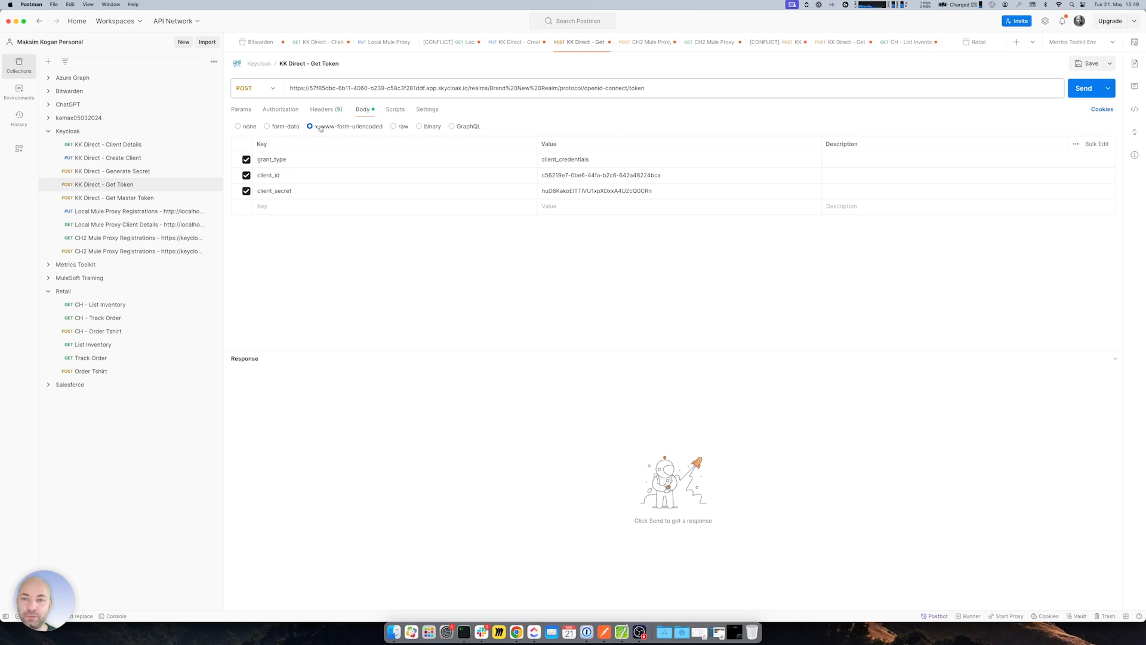
- Send the token request, getting 200 OK with a 300-second access token
{"action": "left_click", "coordinate": [662, 89]}
{"action": "key", "text": "Return"}
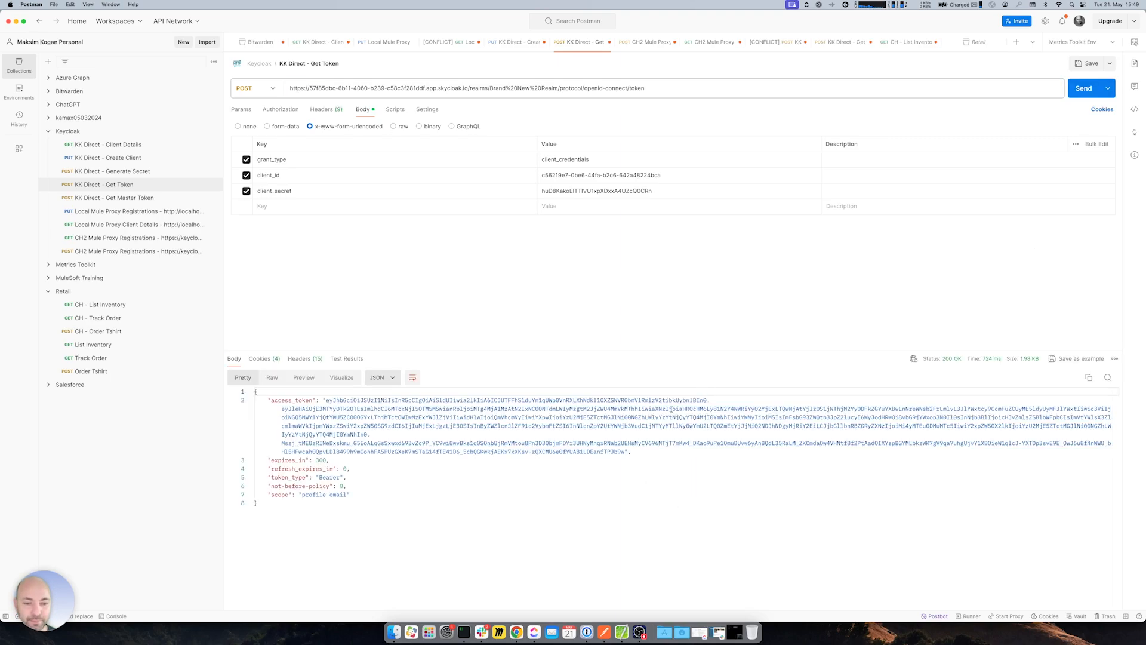
{"action": "mouse_move", "coordinate": [323, 401]}
{"action": "left_mouse_down"}
{"action": "mouse_move", "coordinate": [364, 428]}
{"action": "mouse_move", "coordinate": [310, 461]}
{"action": "mouse_move", "coordinate": [625, 451]}
{"action": "mouse_move", "coordinate": [533, 452]}
{"action": "mouse_move", "coordinate": [326, 400]}
{"action": "left_mouse_up"}
{"action": "double_click", "coordinate": [320, 460]}
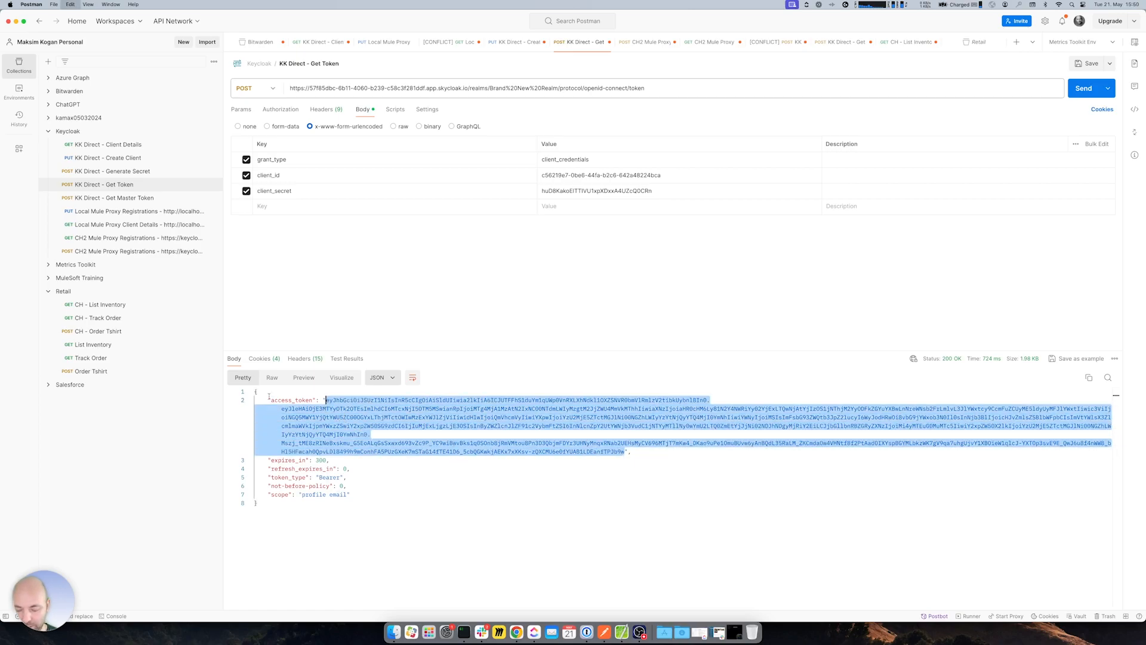
- Paste the fresh access token into CH - List Inventory's Authorization header and send, getting 200 OK
{"action": "left_click", "coordinate": [105, 307]}
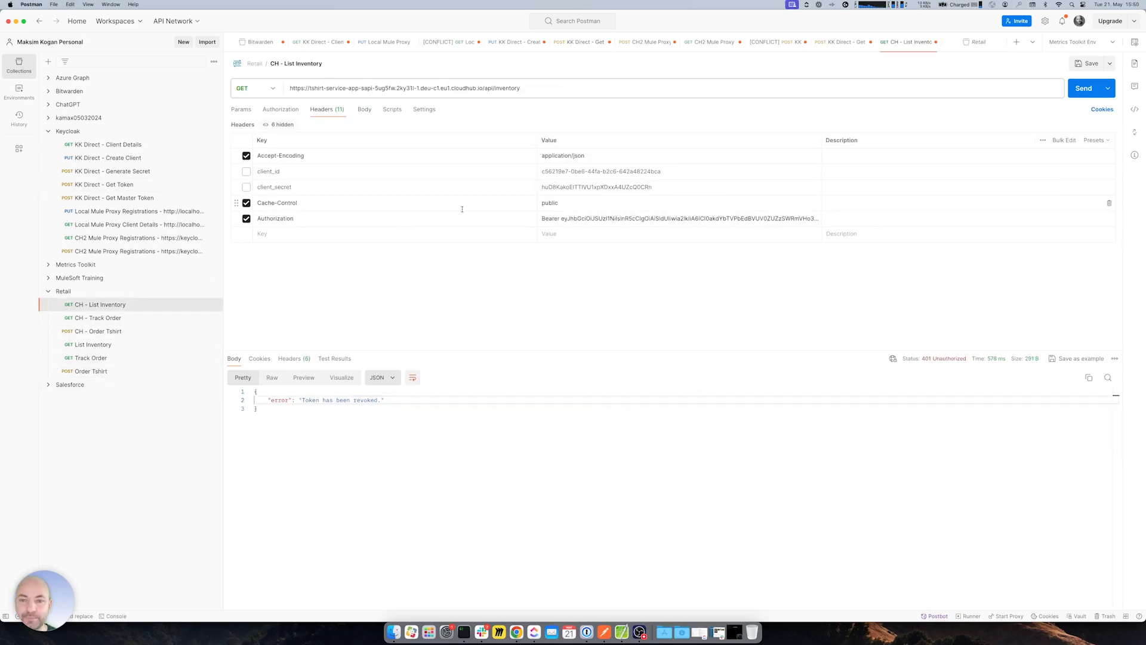
{"action": "left_click", "coordinate": [559, 219]}
{"action": "left_click_drag", "start_coordinate": [540, 225], "coordinate": [710, 272]}
{"action": "key", "text": "super+v"}
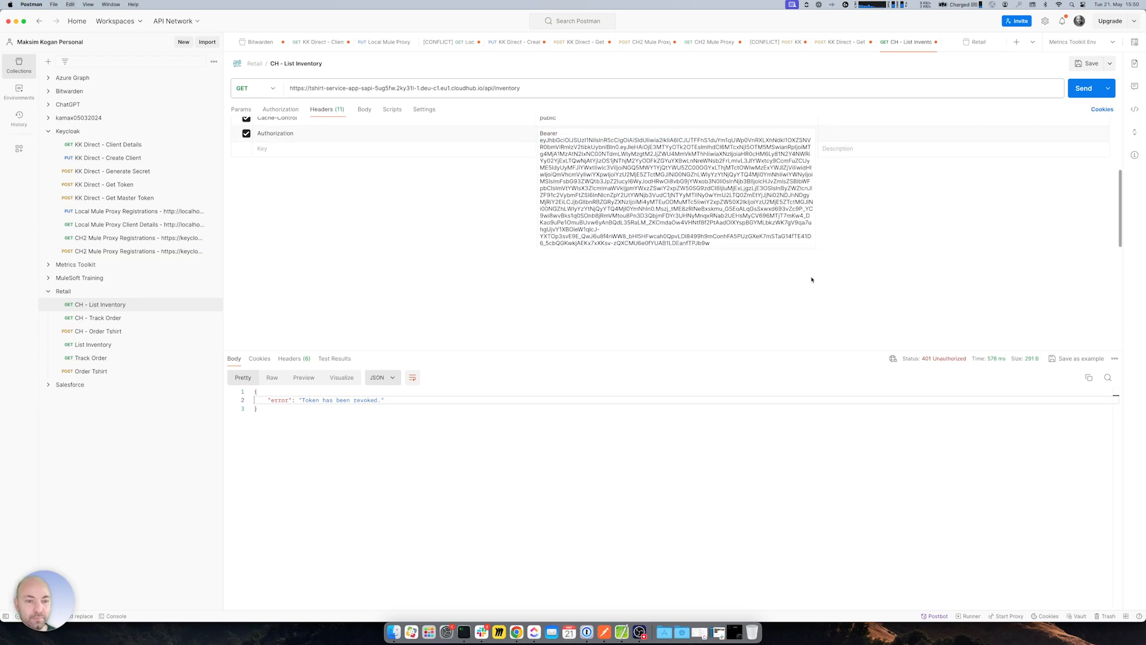
{"action": "left_click", "coordinate": [814, 280]}
{"action": "key", "text": "super+Return"}
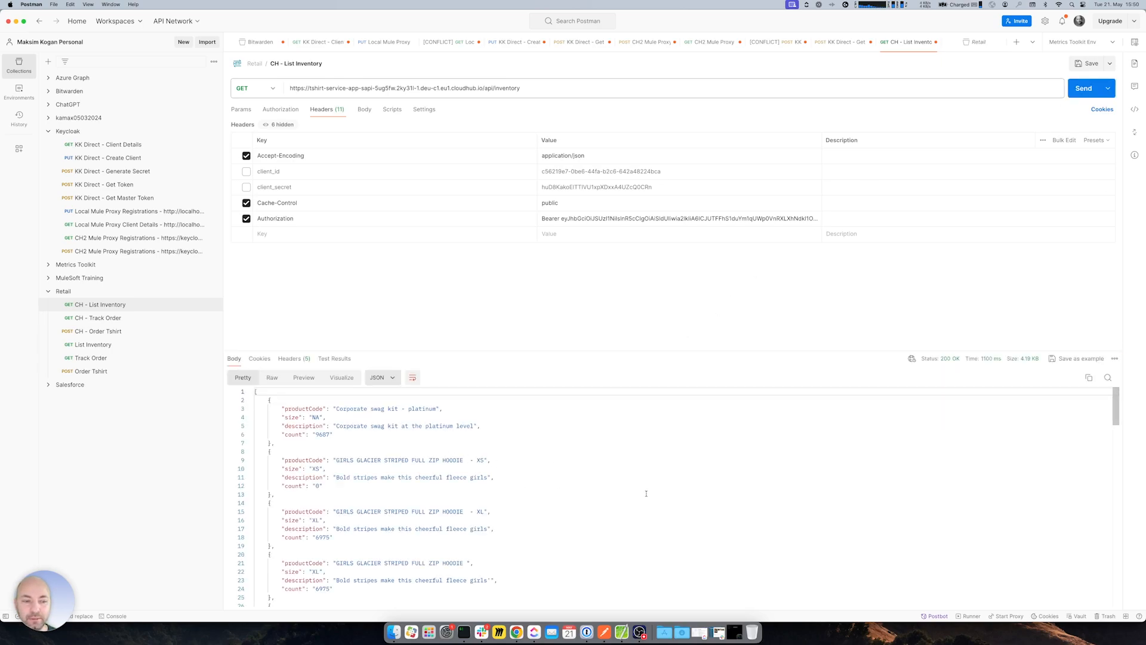
{"action": "key", "text": "super+Return"}
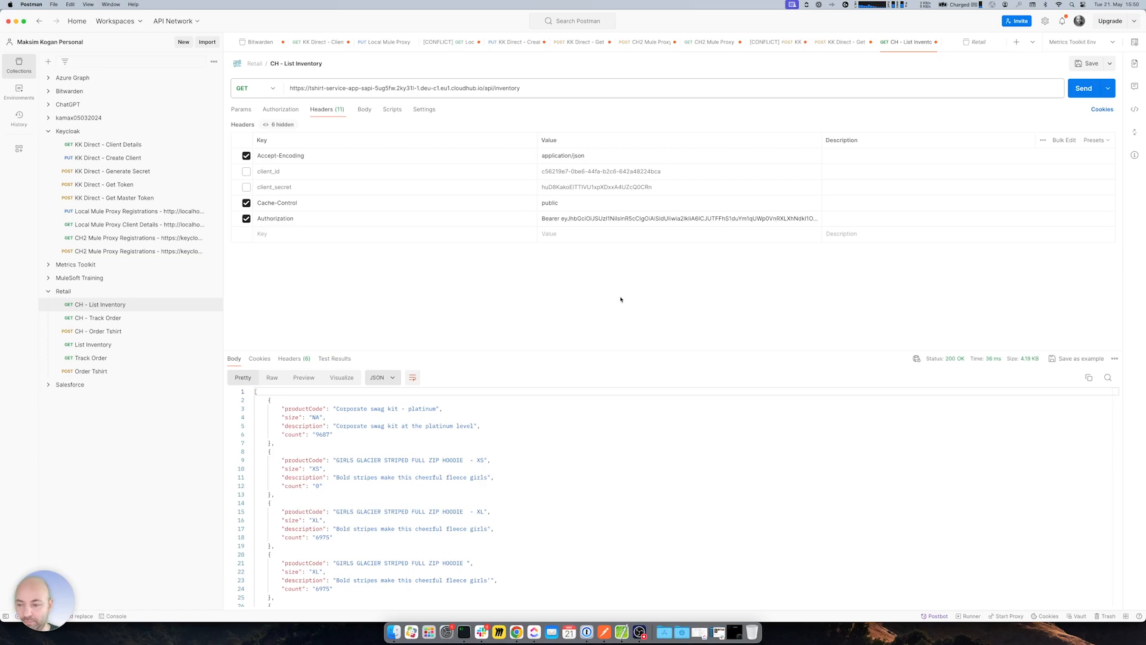
{"action": "key", "text": "super+Tab"}
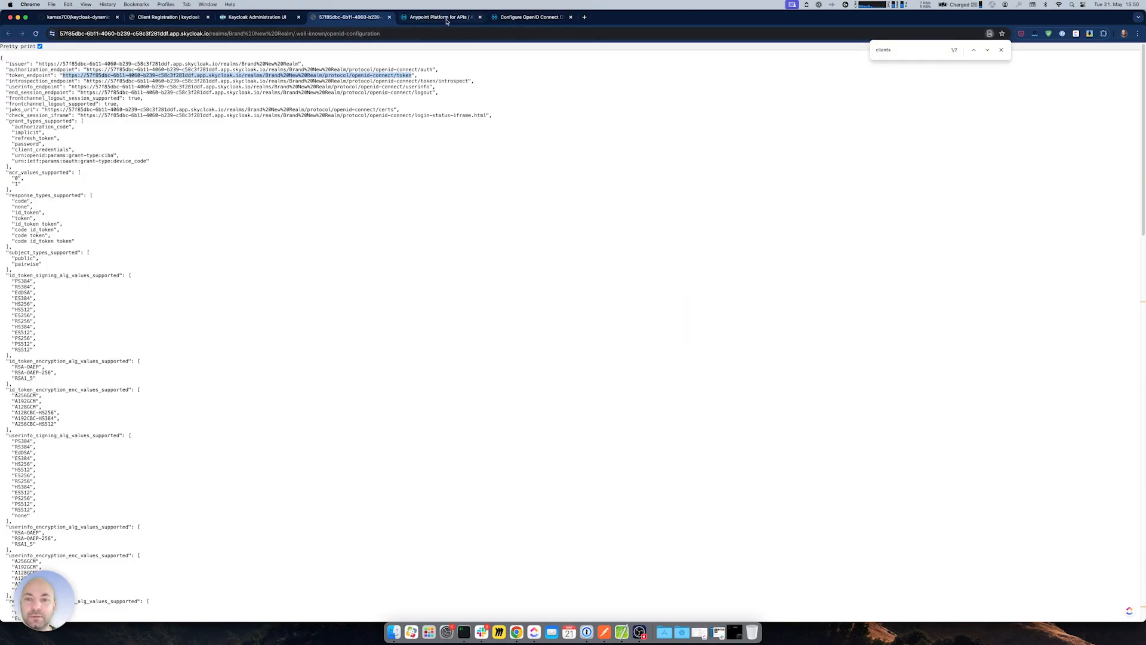
- Remove the OpenID Connect Access Token Enforcement policy from tshirt-service-sapi
{"action": "key", "text": "ctrl+Tab"}
{"action": "key", "text": "ctrl+Tab"}
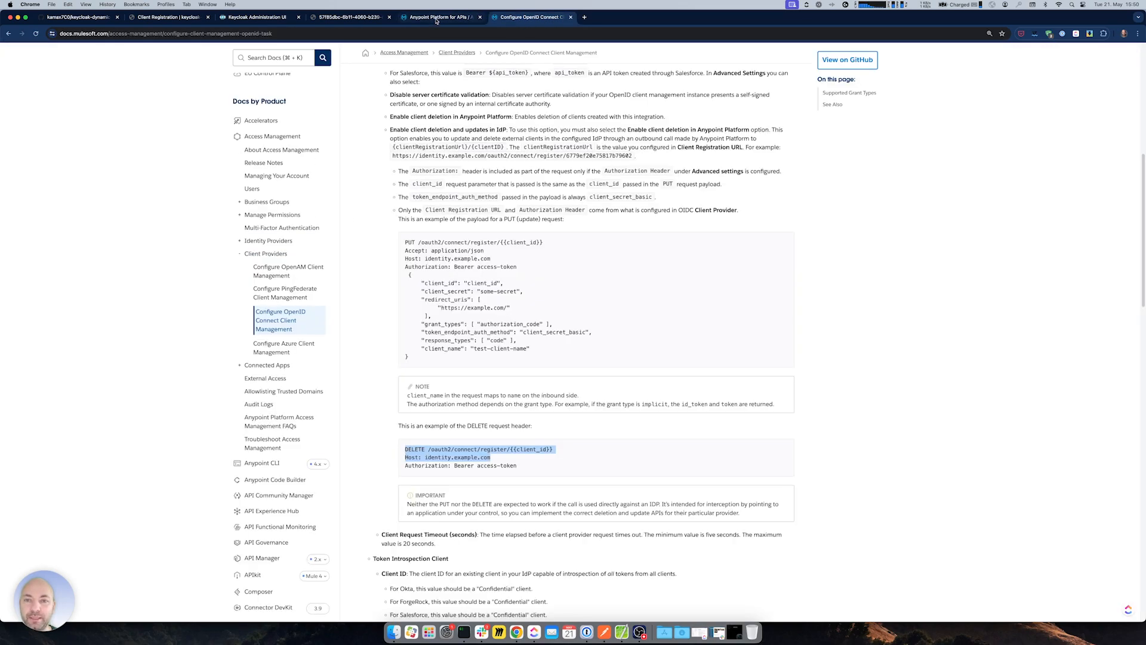
{"action": "key", "text": "ctrl+shift+Tab"}
{"action": "left_click", "coordinate": [263, 18]}
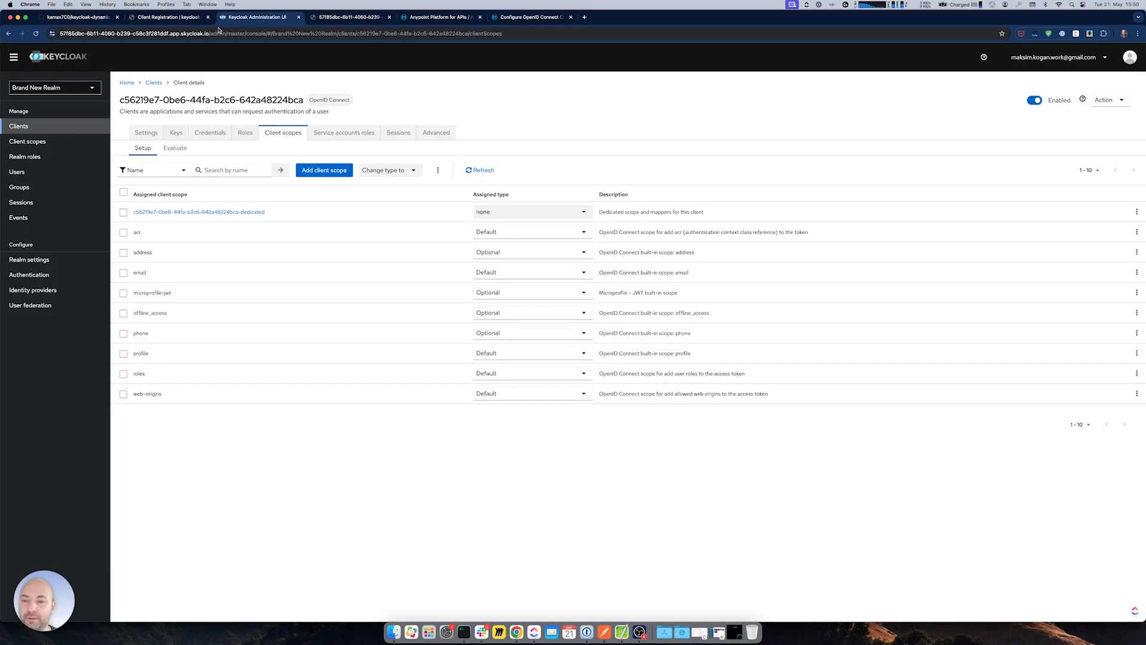
{"action": "left_click", "coordinate": [349, 18]}
{"action": "left_click", "coordinate": [445, 22]}
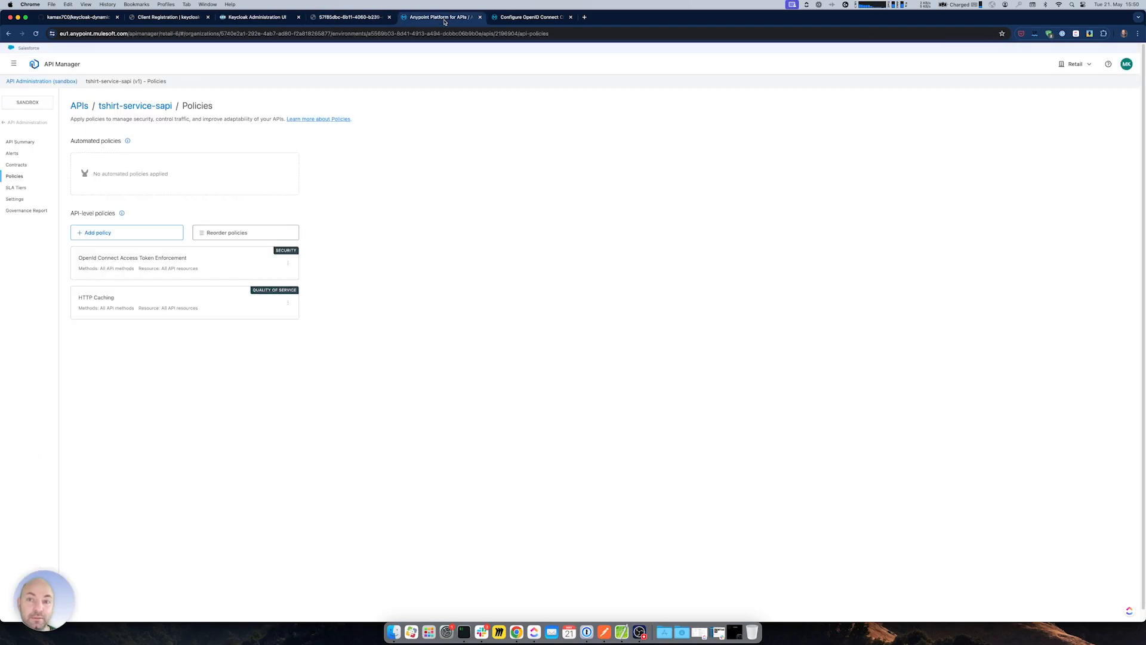
{"action": "left_click", "coordinate": [288, 263]}
{"action": "left_click", "coordinate": [328, 344]}
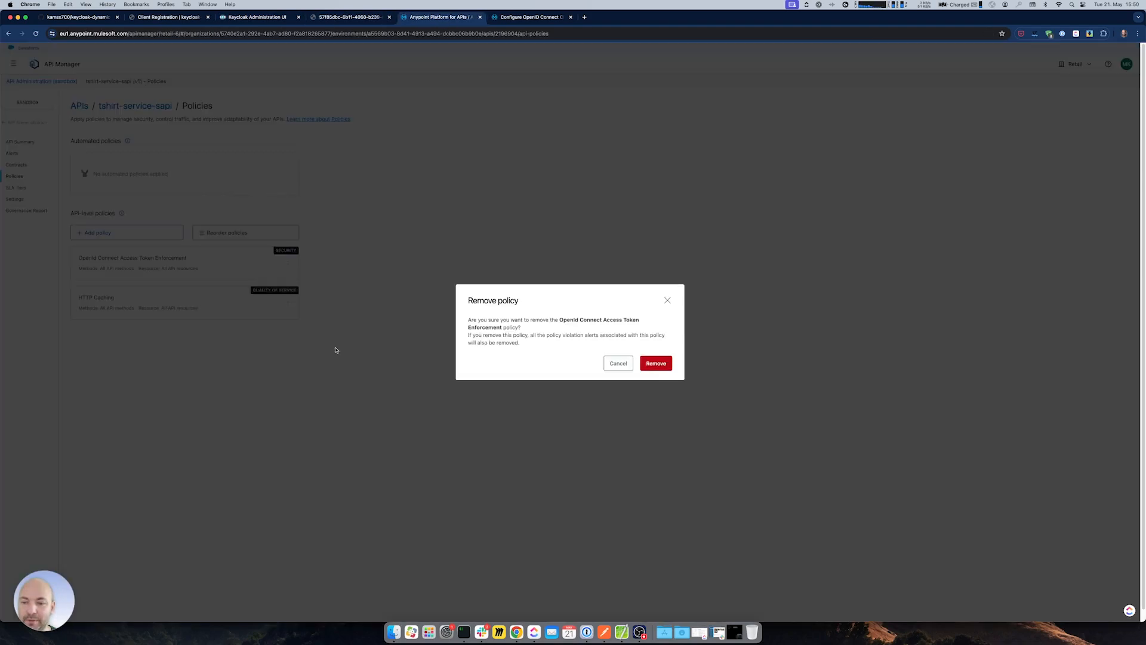
{"action": "left_click", "coordinate": [656, 363]}
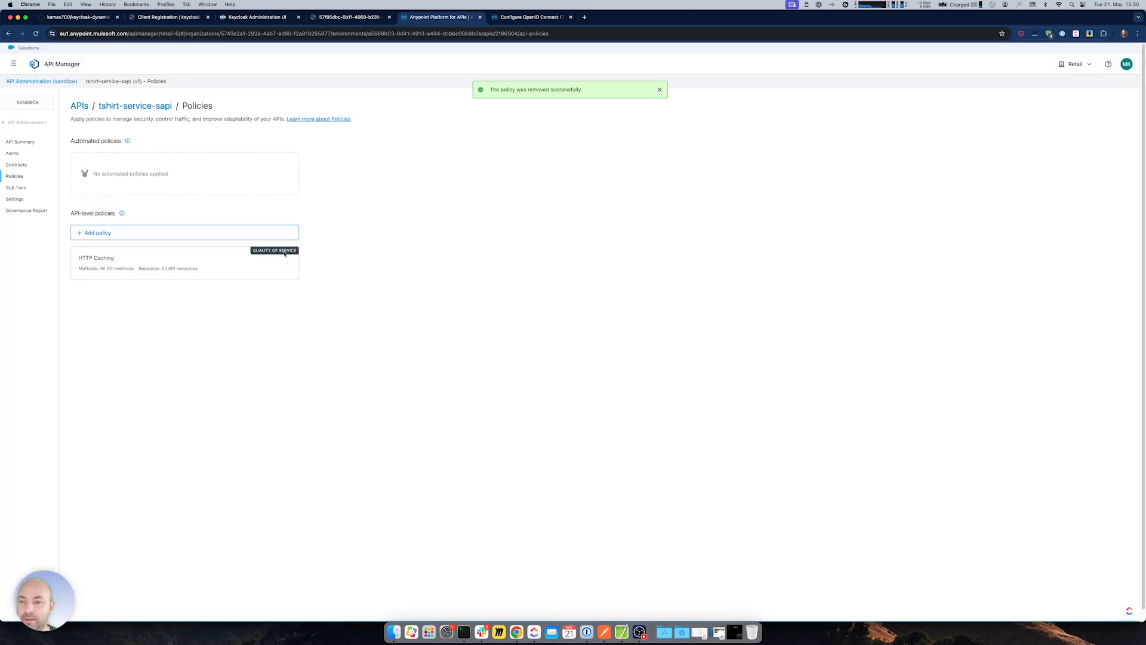
- Add a Client ID Enforcement policy and order it ahead of HTTP Caching
{"action": "left_click", "coordinate": [136, 232]}
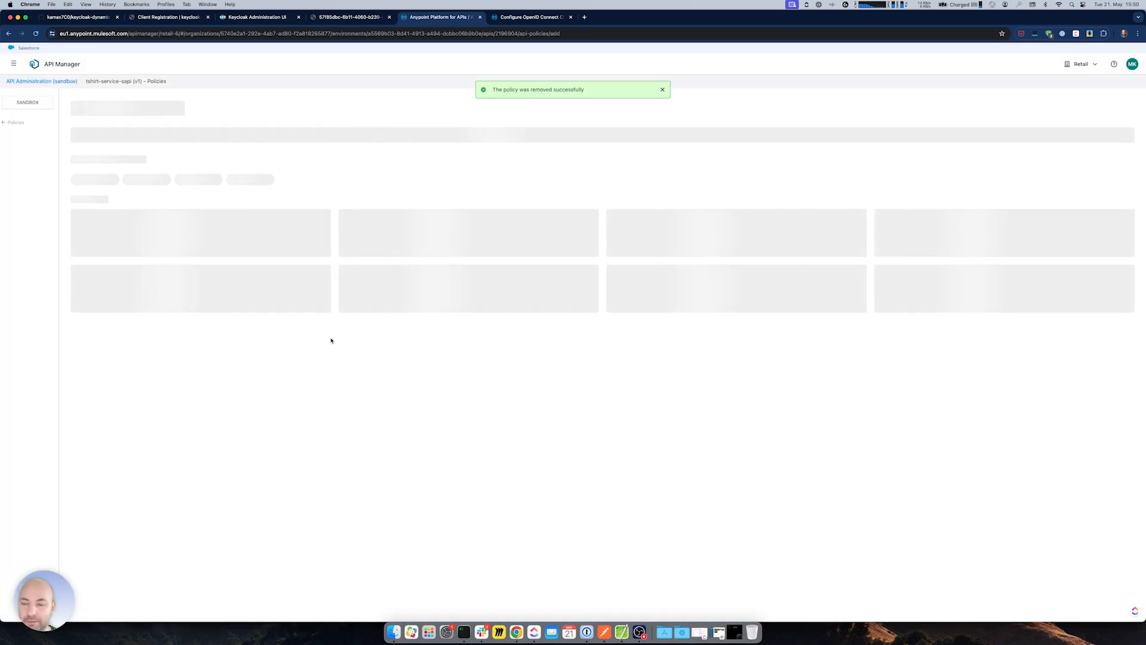
{"action": "left_click", "coordinate": [216, 365]}
{"action": "left_click", "coordinate": [1120, 605]}
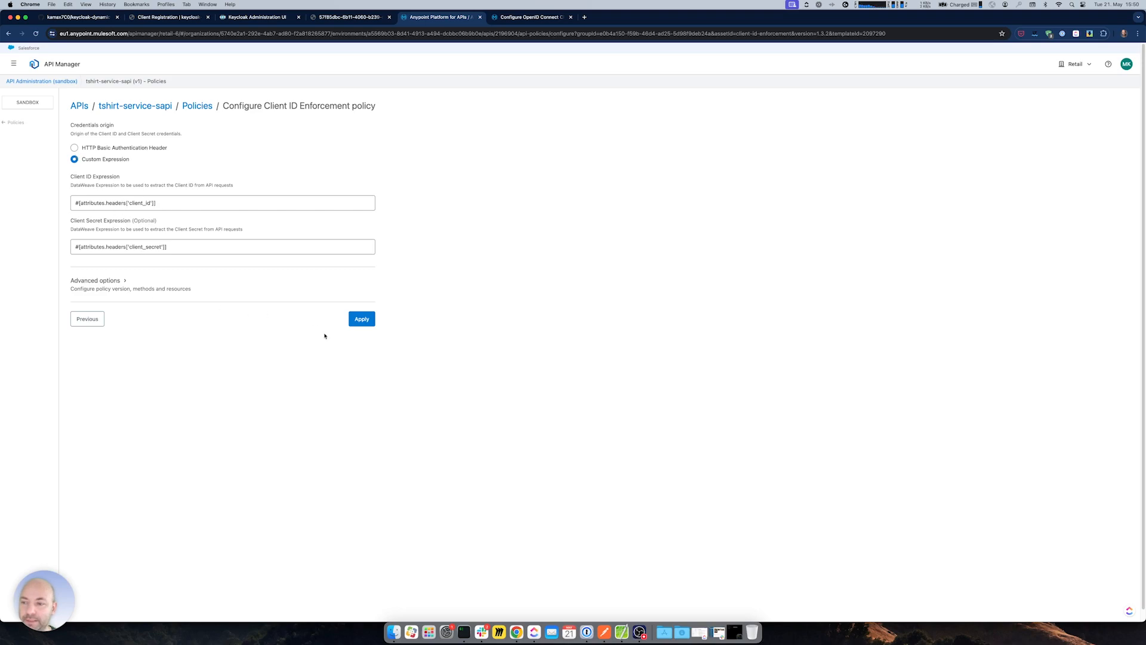
{"action": "left_click", "coordinate": [361, 319]}
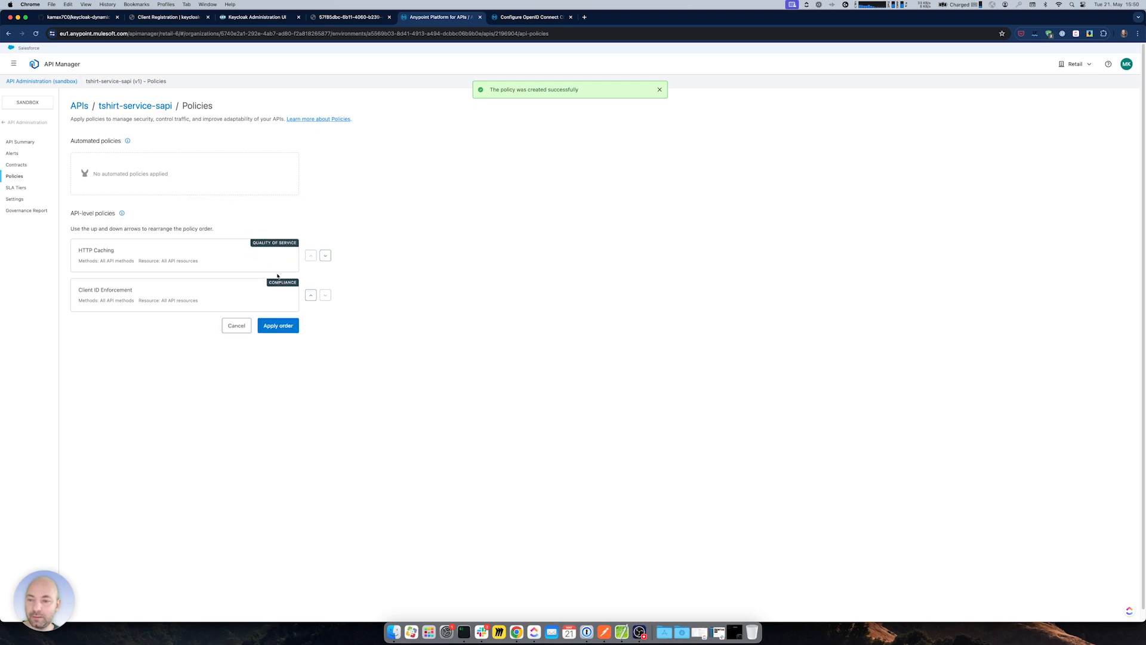
{"action": "left_click", "coordinate": [311, 295]}
{"action": "left_click", "coordinate": [271, 326]}
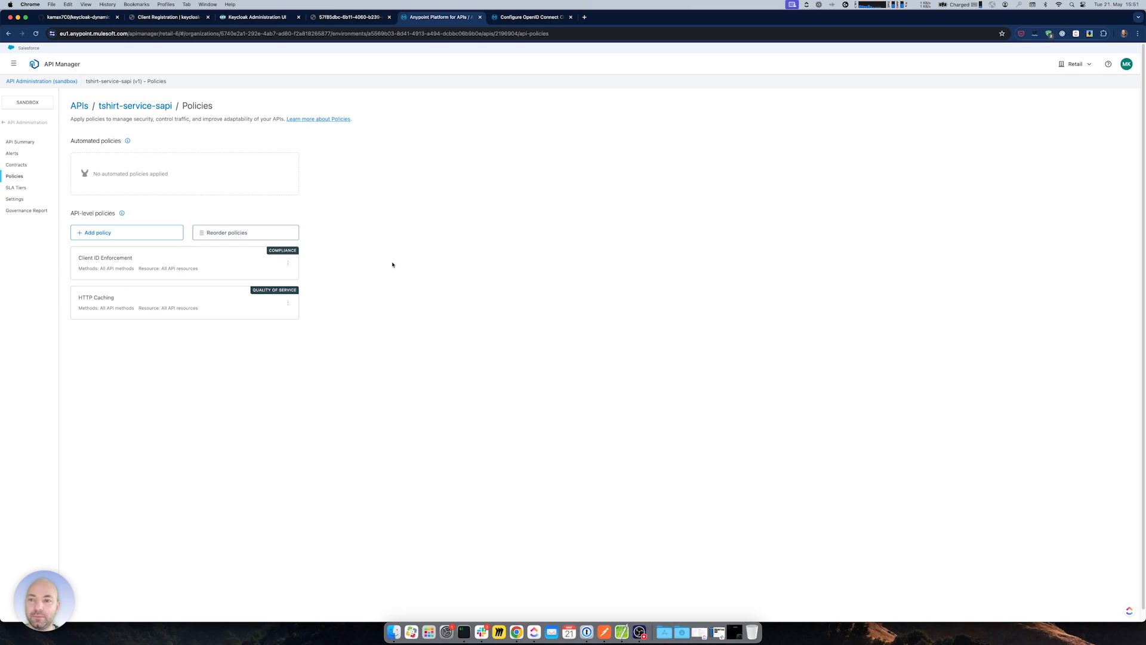
{"action": "left_click", "coordinate": [604, 632]}
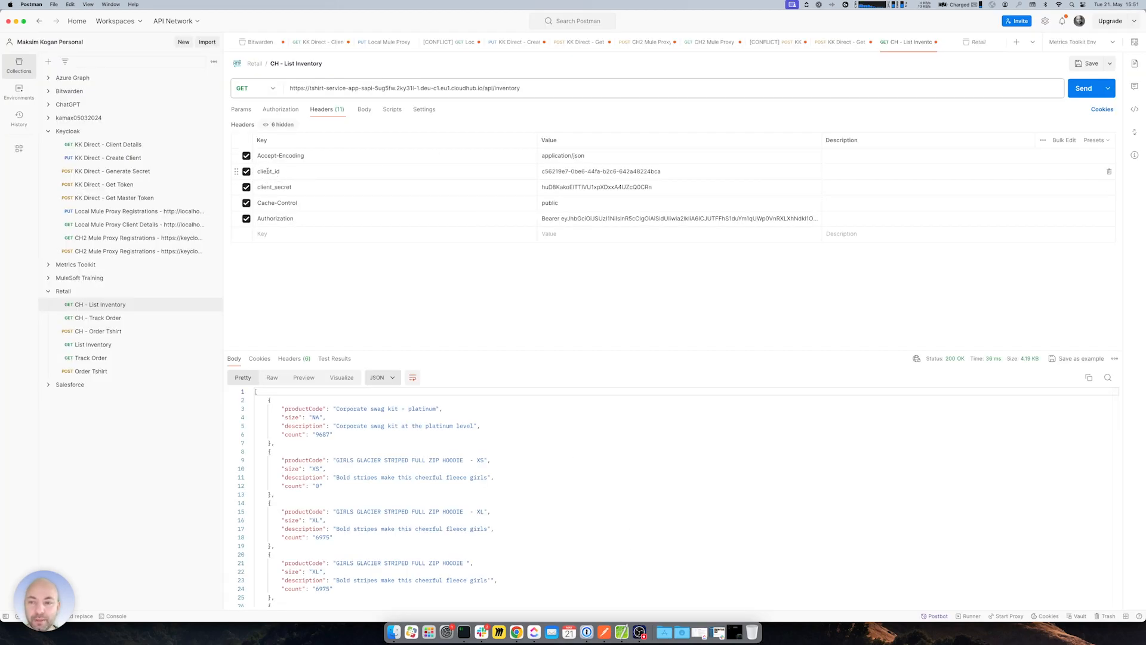
- Disable the Authorization bearer token header and resend the List Inventory request
{"action": "left_click", "coordinate": [246, 218]}
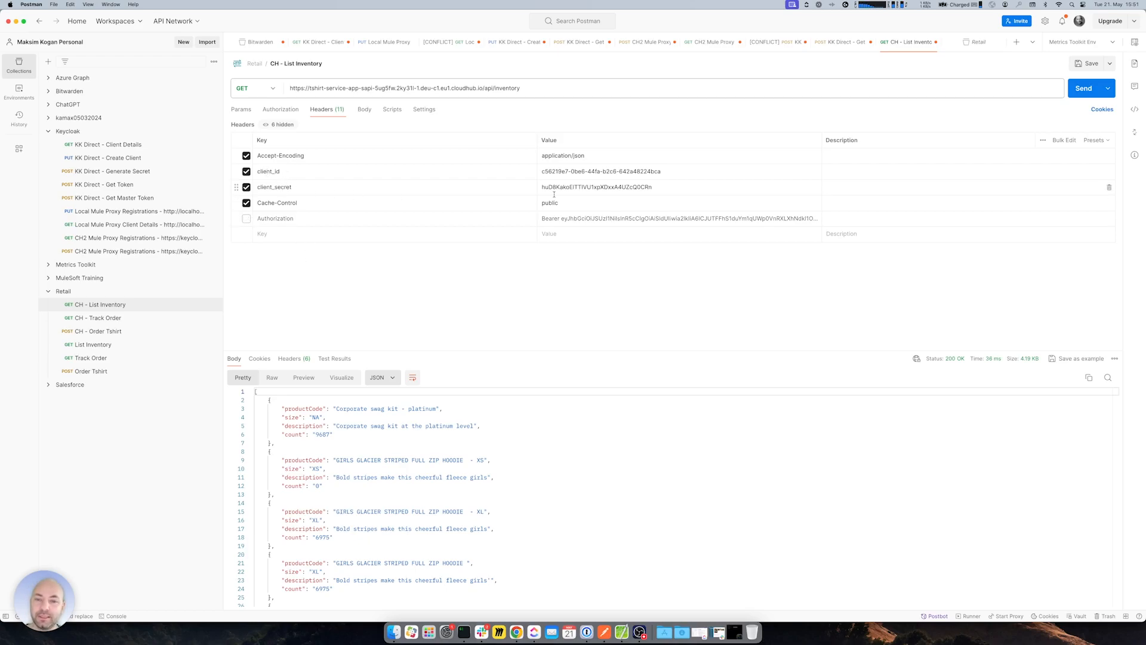
{"action": "left_click", "coordinate": [663, 171]}
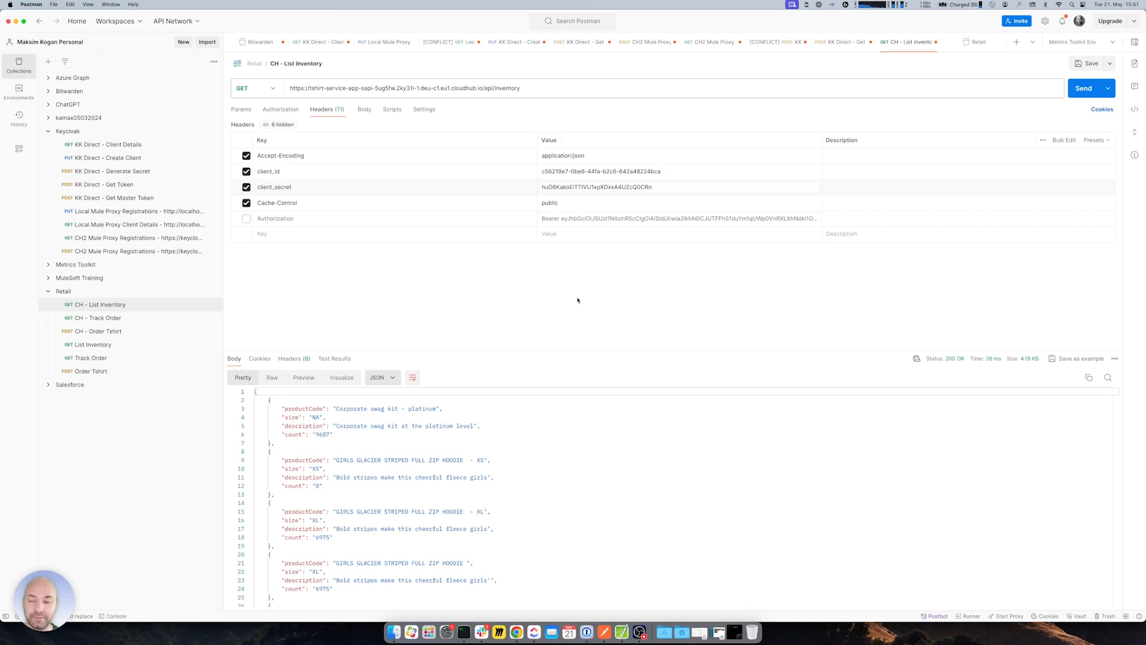
{"action": "key", "text": "super+Tab"}
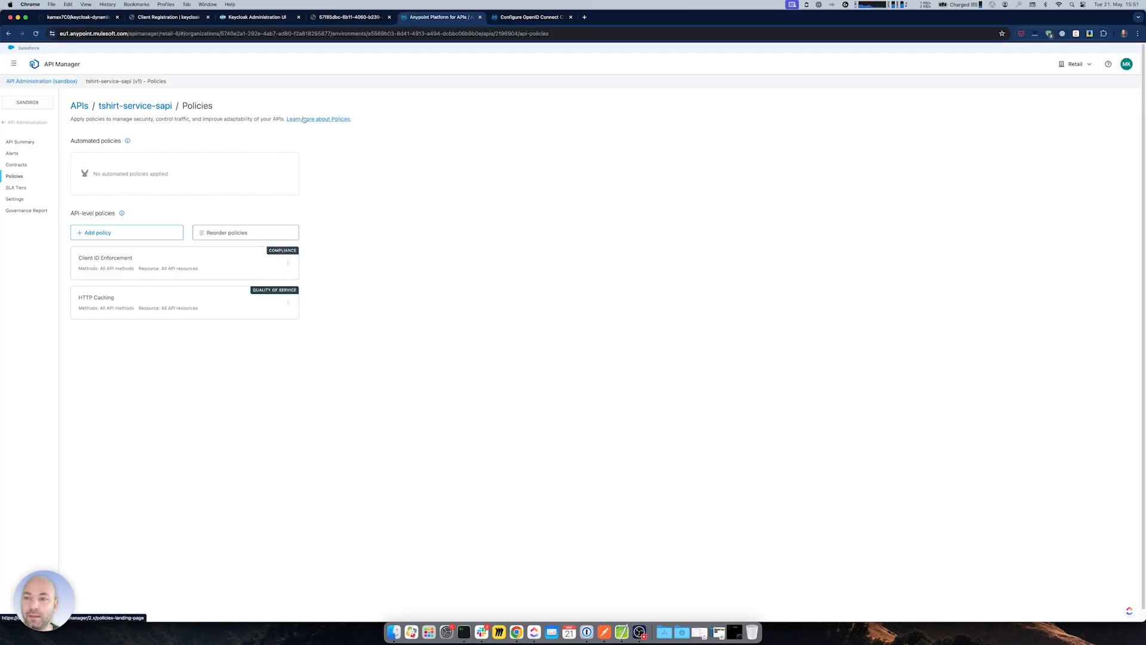
{"action": "key", "text": "super+Tab"}
{"action": "key", "text": "super+Return"}
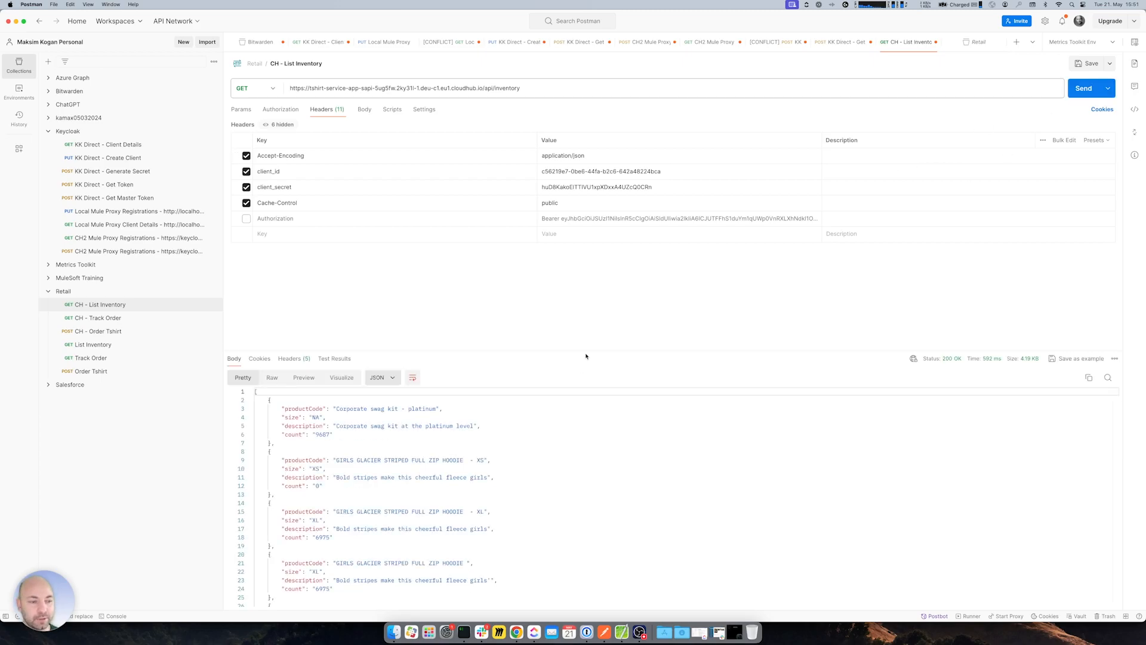
- Append 123 to the client_id value and resend, getting 401 Invalid Client
{"action": "left_click", "coordinate": [711, 171]}
{"action": "type", "text": "123"}
{"action": "key", "text": "super+Return"}
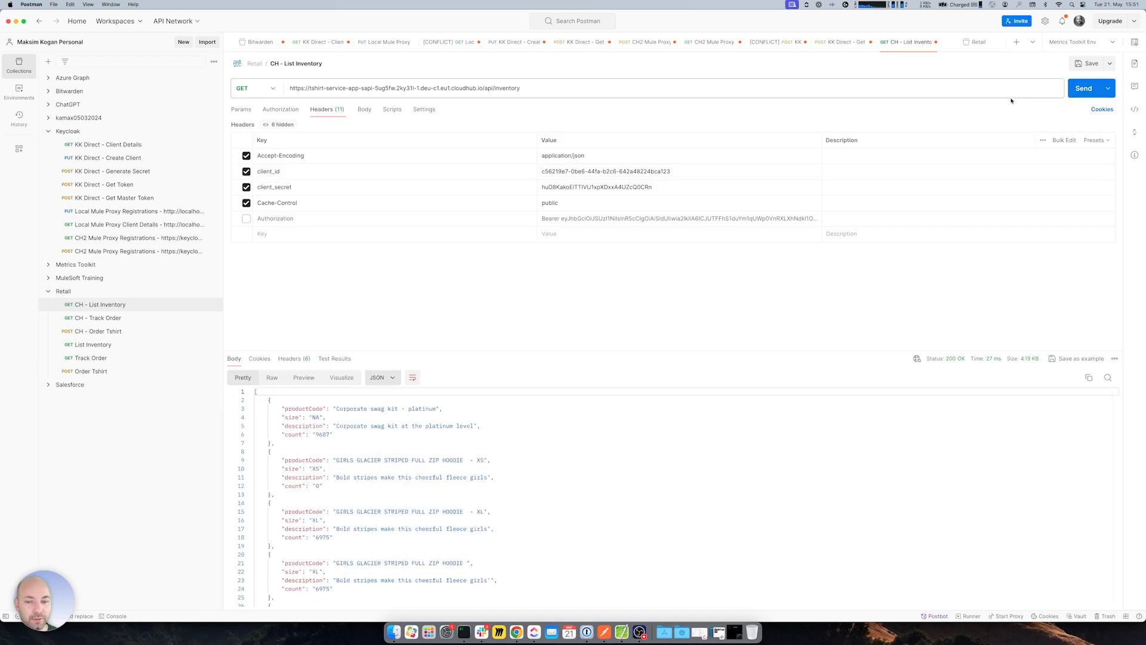
{"action": "left_click", "coordinate": [1076, 91]}
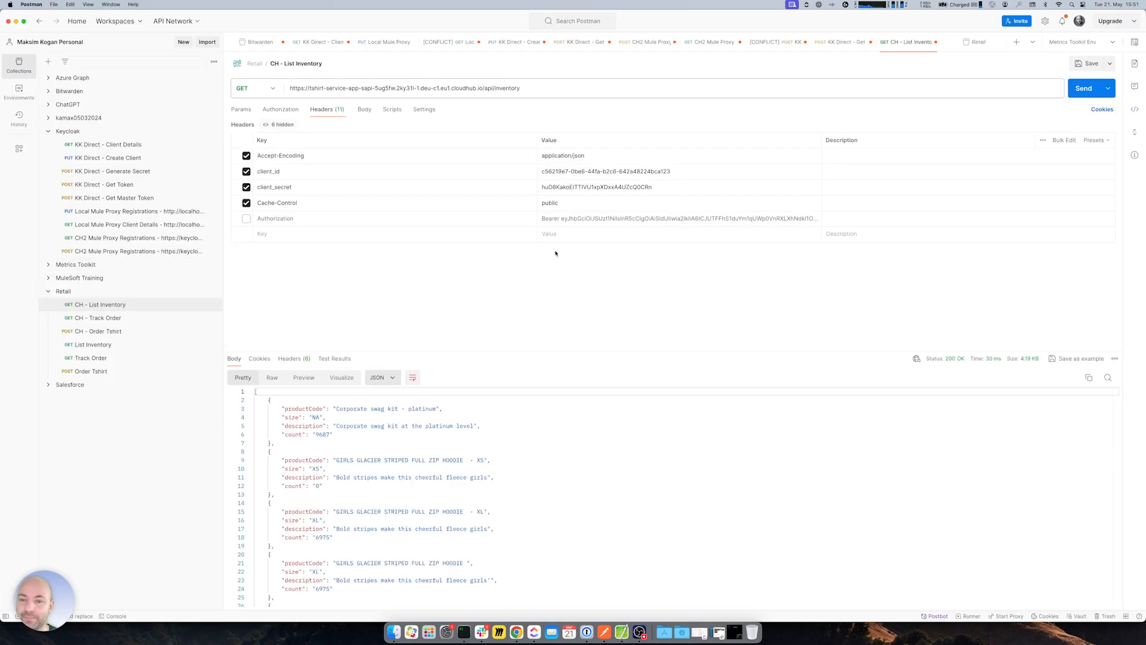
{"action": "left_click", "coordinate": [1076, 90]}
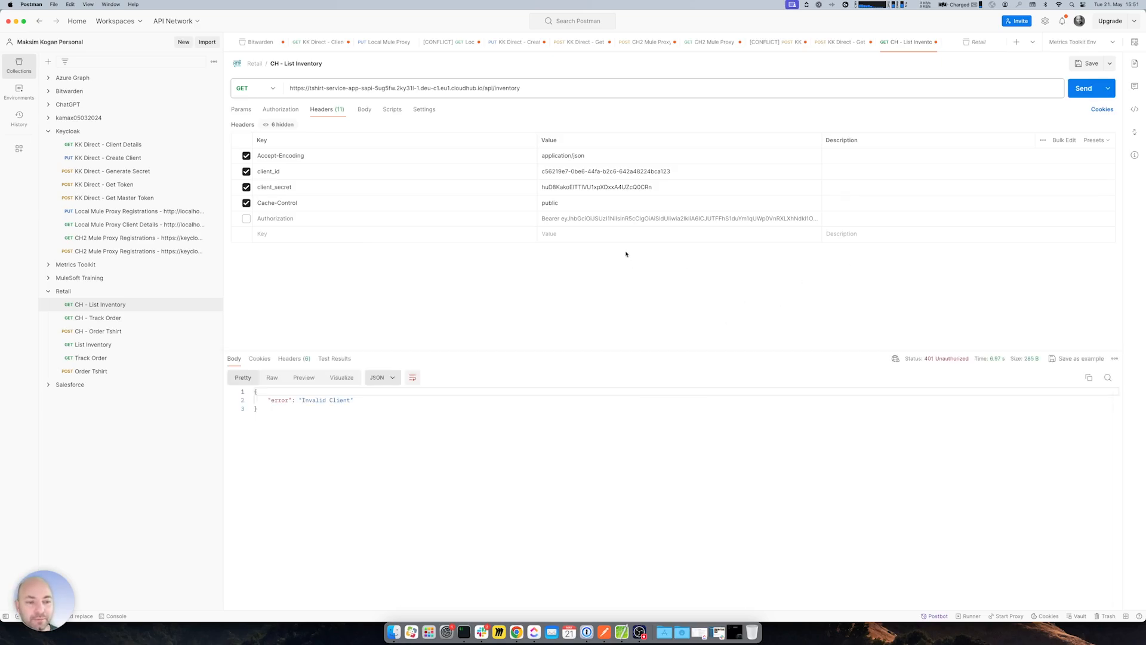
{"action": "key", "text": "super+Return"}
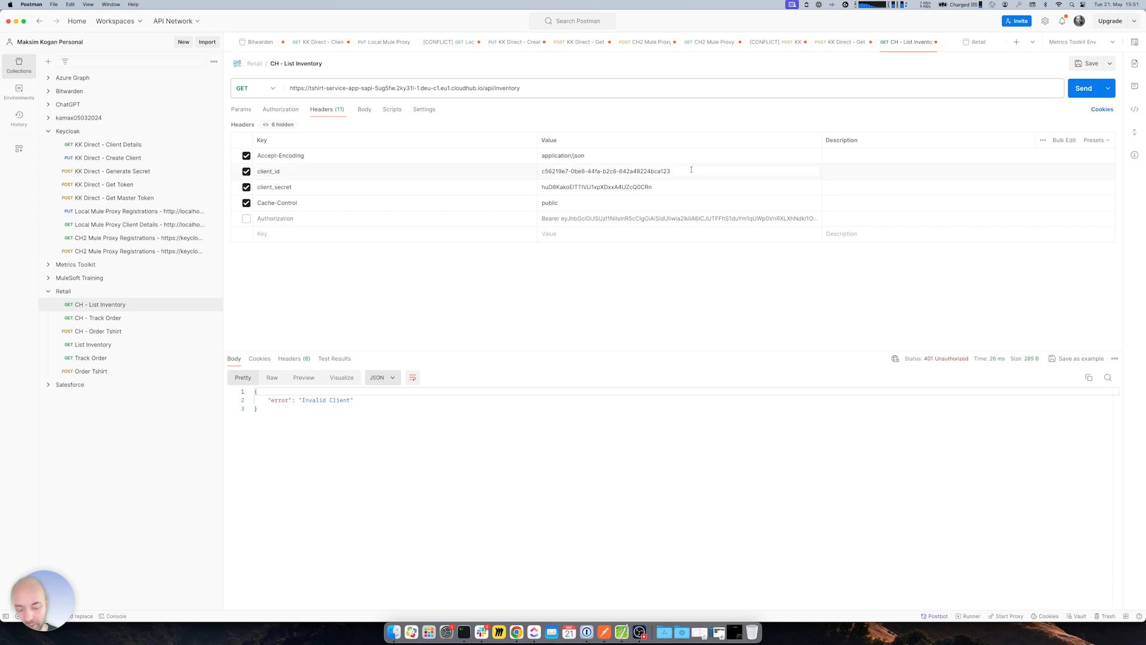
- Restore the correct client_id and resend to get 200 OK
{"action": "key", "text": "BackSpace"}
{"action": "key", "text": "BackSpace"}
{"action": "key", "text": "super+Return"}
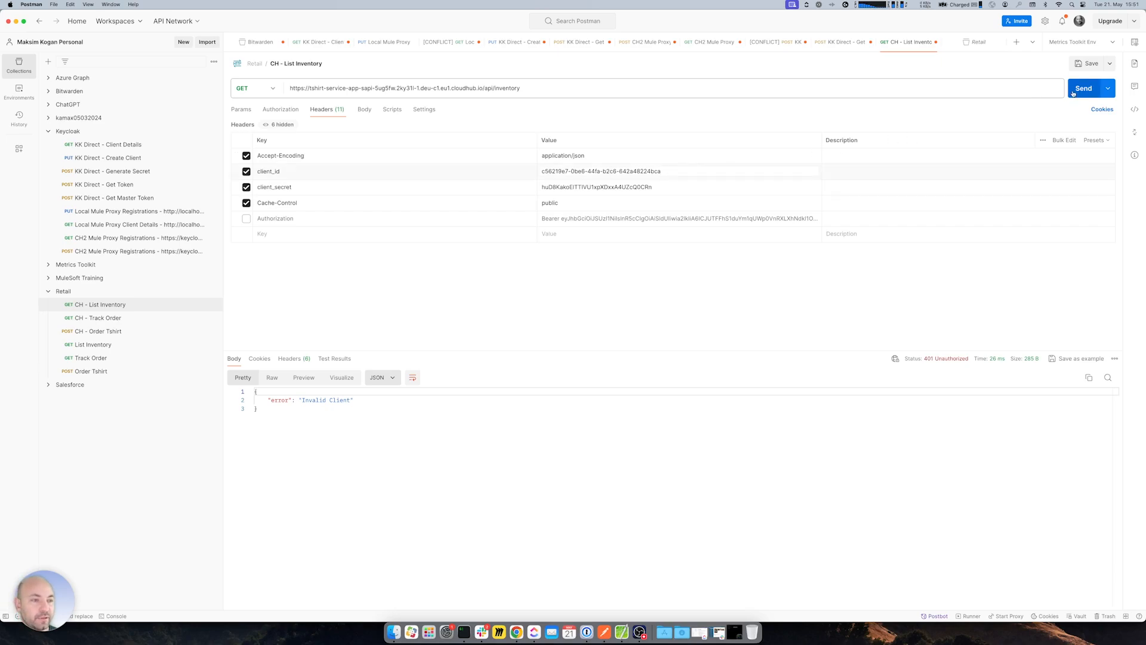
{"action": "left_click", "coordinate": [565, 476]}
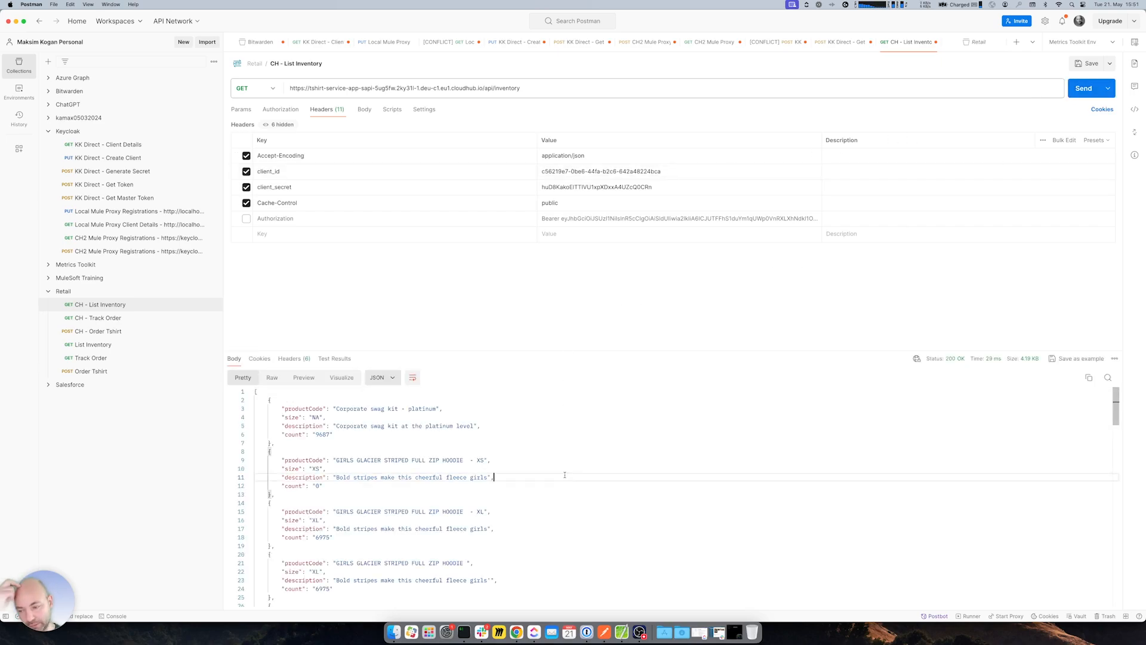
{"action": "key", "text": "super+Tab"}
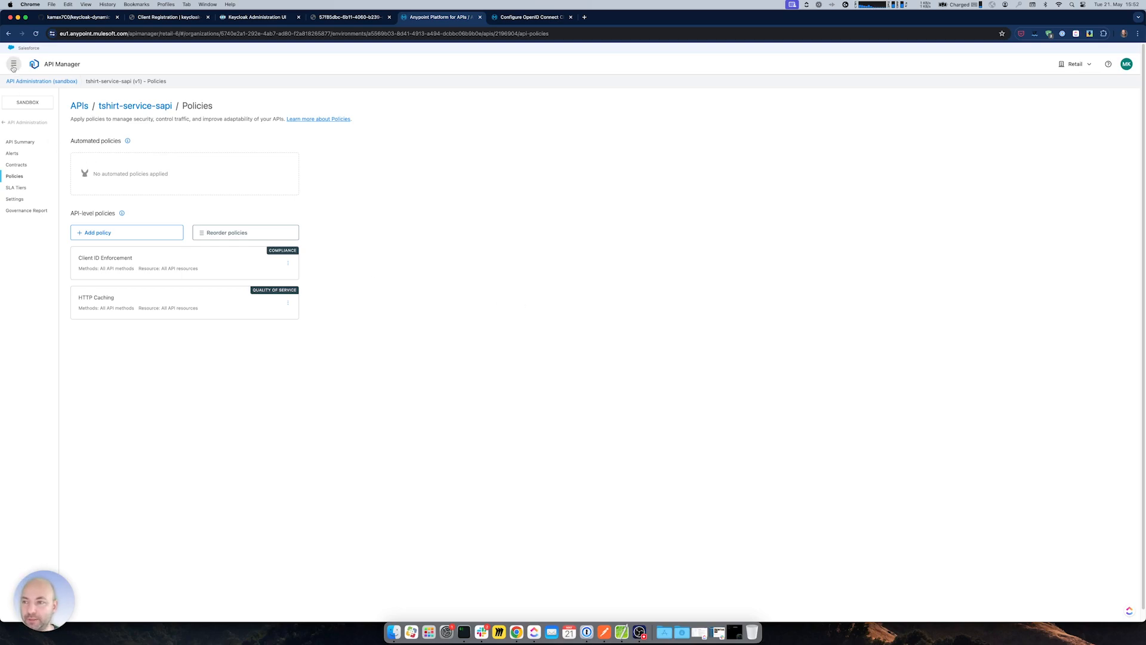
- Open API Manager's Client Applications and locate the matching client in Keycloak's Clients list
{"action": "left_click", "coordinate": [8, 125]}
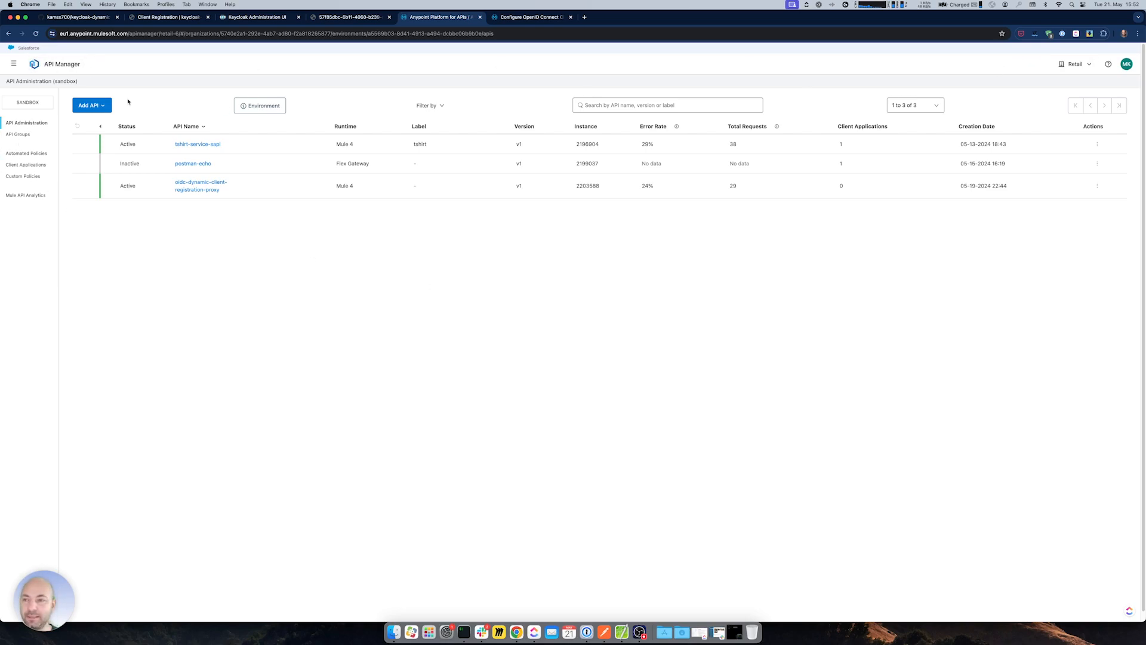
{"action": "left_click", "coordinate": [26, 165]}
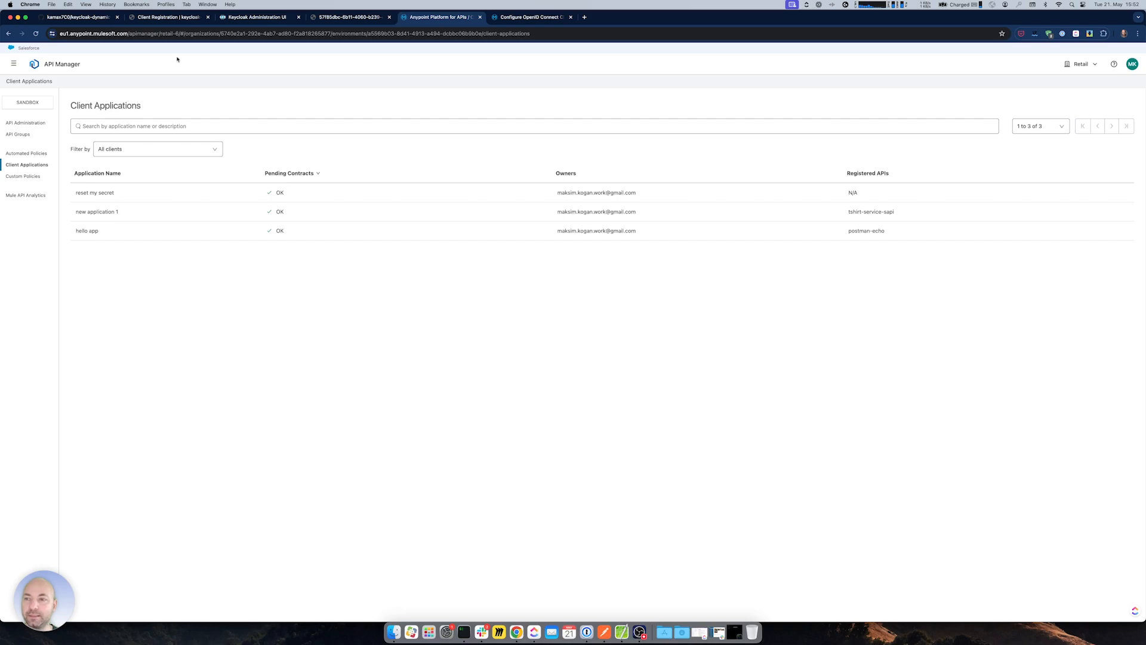
{"action": "left_click", "coordinate": [247, 17]}
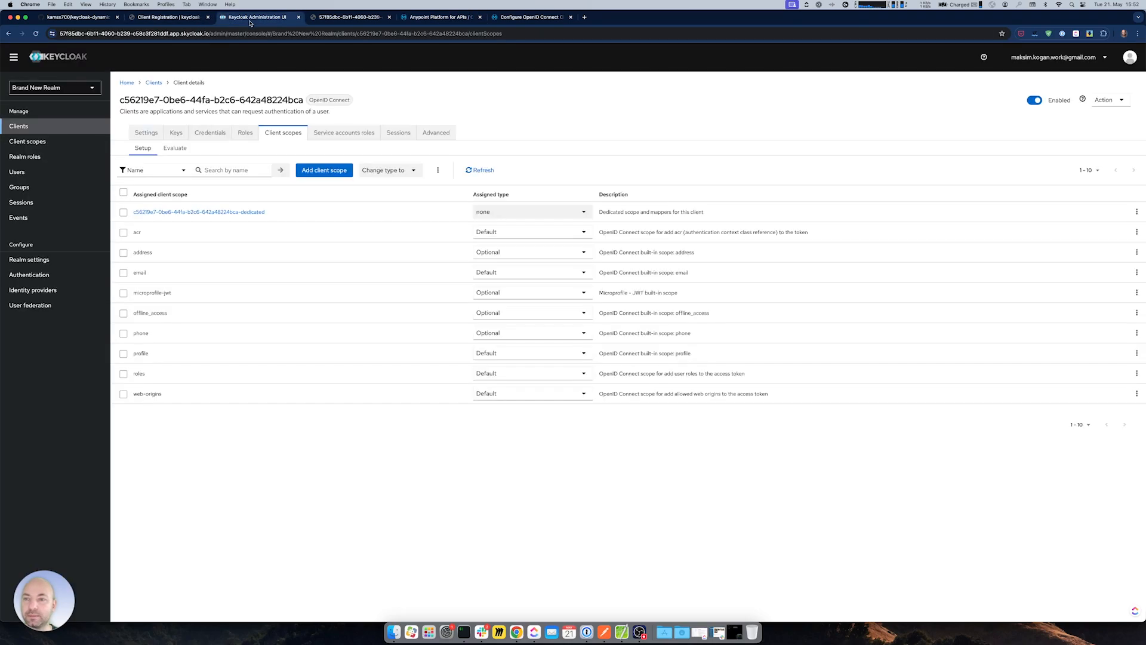
{"action": "left_click", "coordinate": [19, 126]}
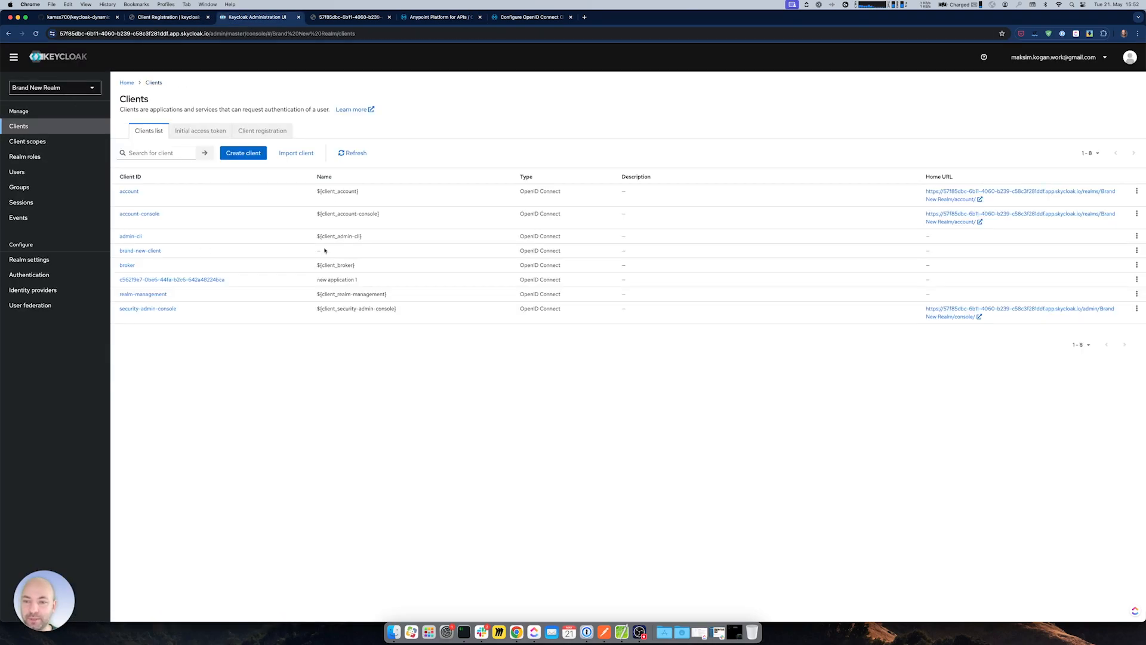
{"action": "left_click_drag", "start_coordinate": [320, 280], "coordinate": [358, 280]}
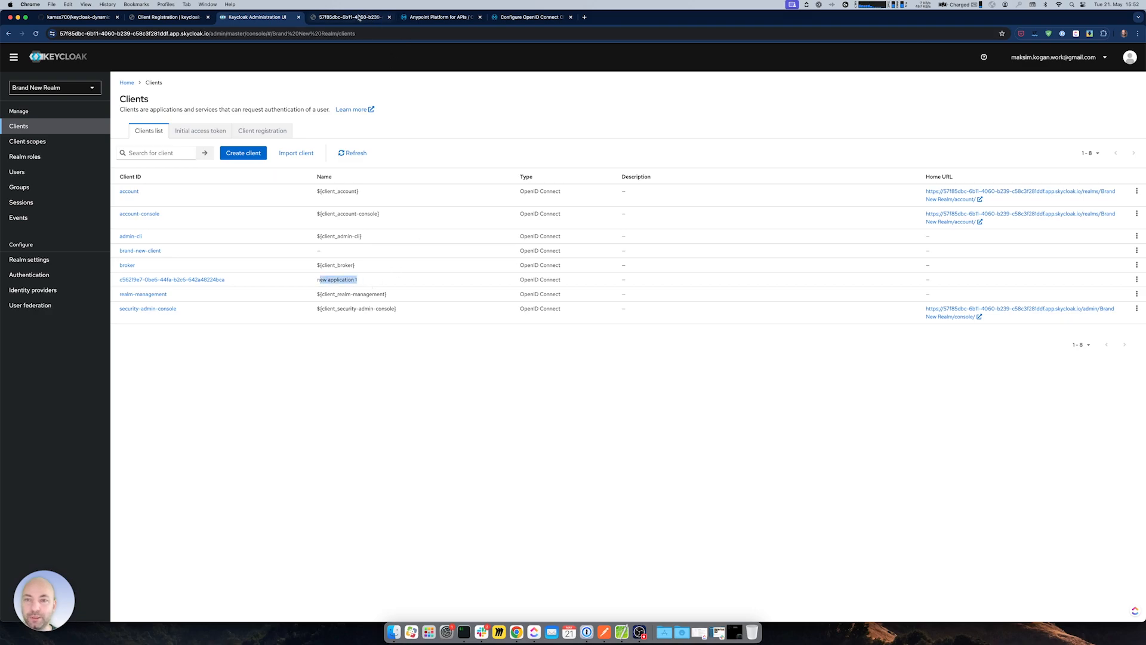
{"action": "left_click", "coordinate": [439, 18]}
- Try deleting new application 1, which fails with 'The client application could not be deleted'
{"action": "left_click", "coordinate": [179, 212]}
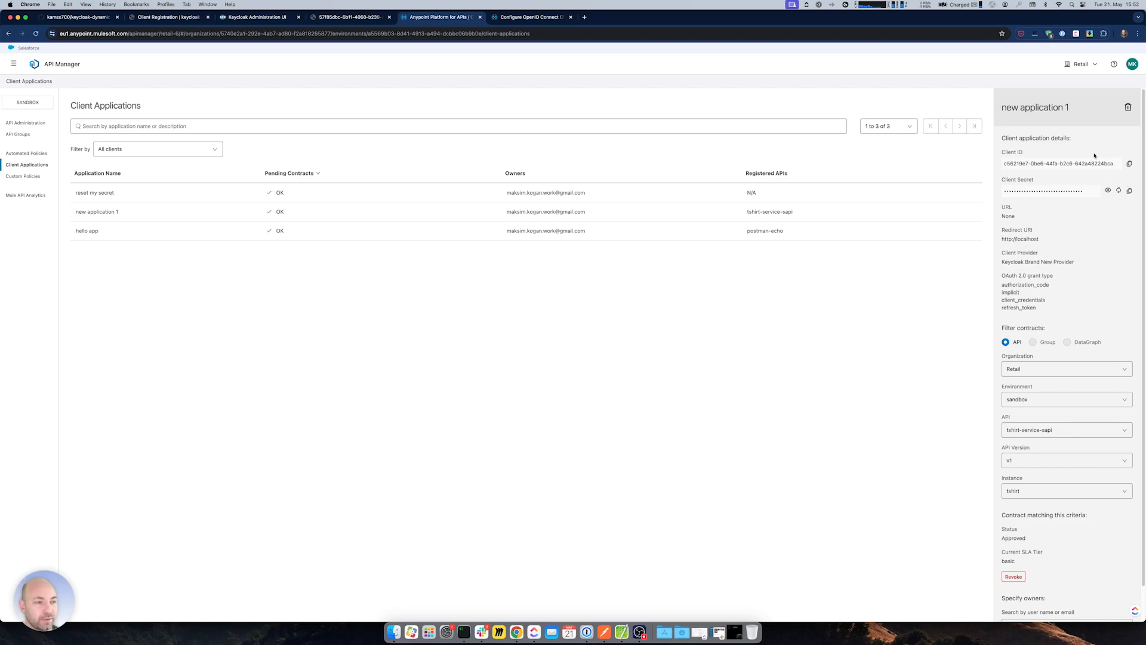
{"action": "left_click", "coordinate": [1127, 108]}
{"action": "left_click", "coordinate": [664, 366]}
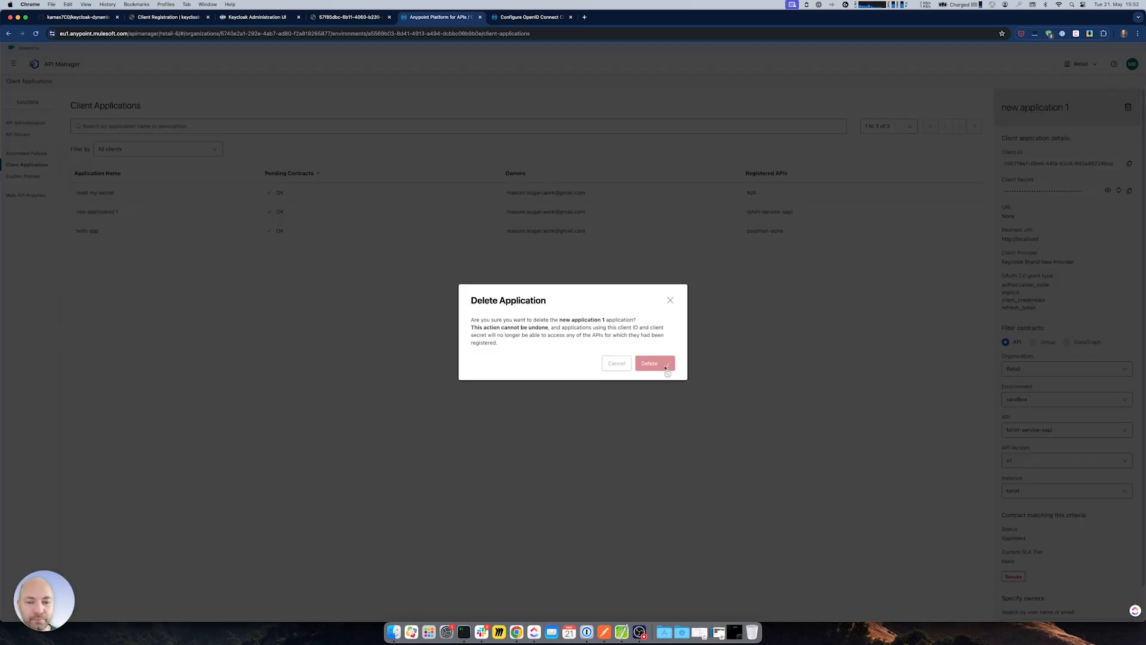
{"action": "left_click_drag", "start_coordinate": [509, 352], "coordinate": [623, 354]}
{"action": "left_click", "coordinate": [623, 354]}
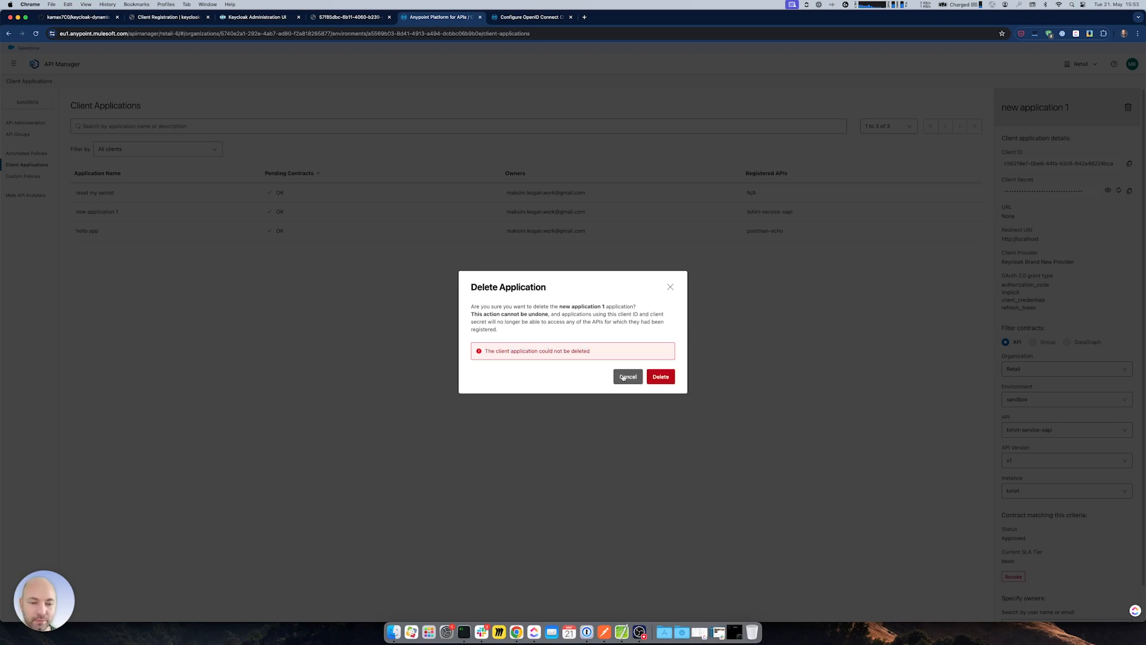
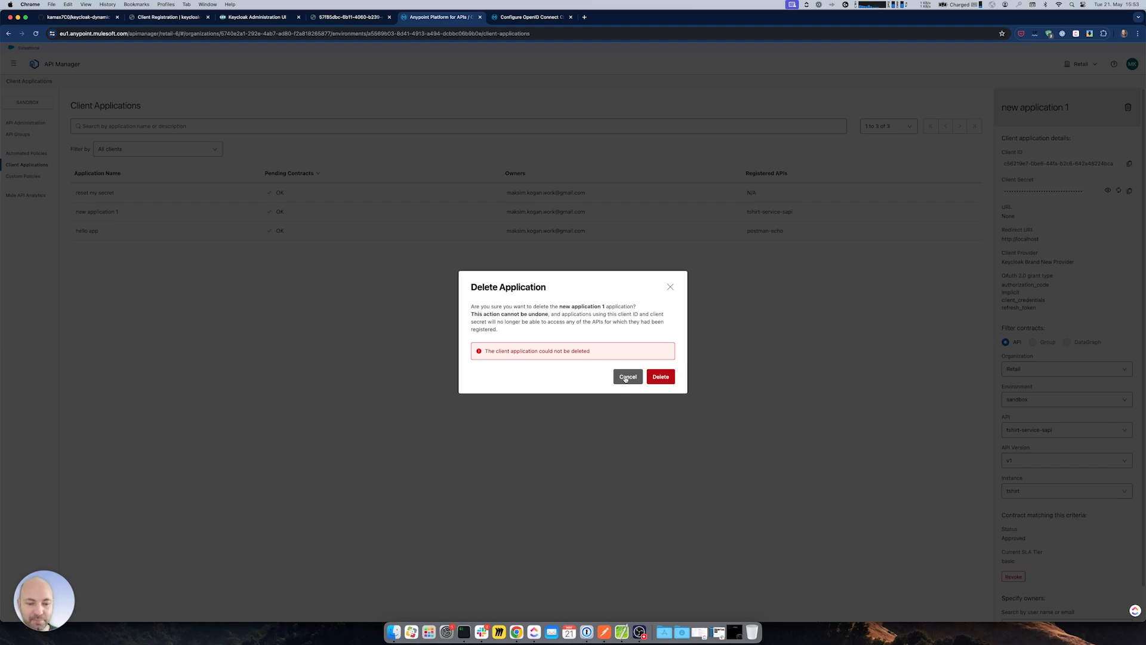
- Cancel the Delete Application dialog reporting that new application 1 could not be deleted
{"action": "left_click", "coordinate": [624, 378]}
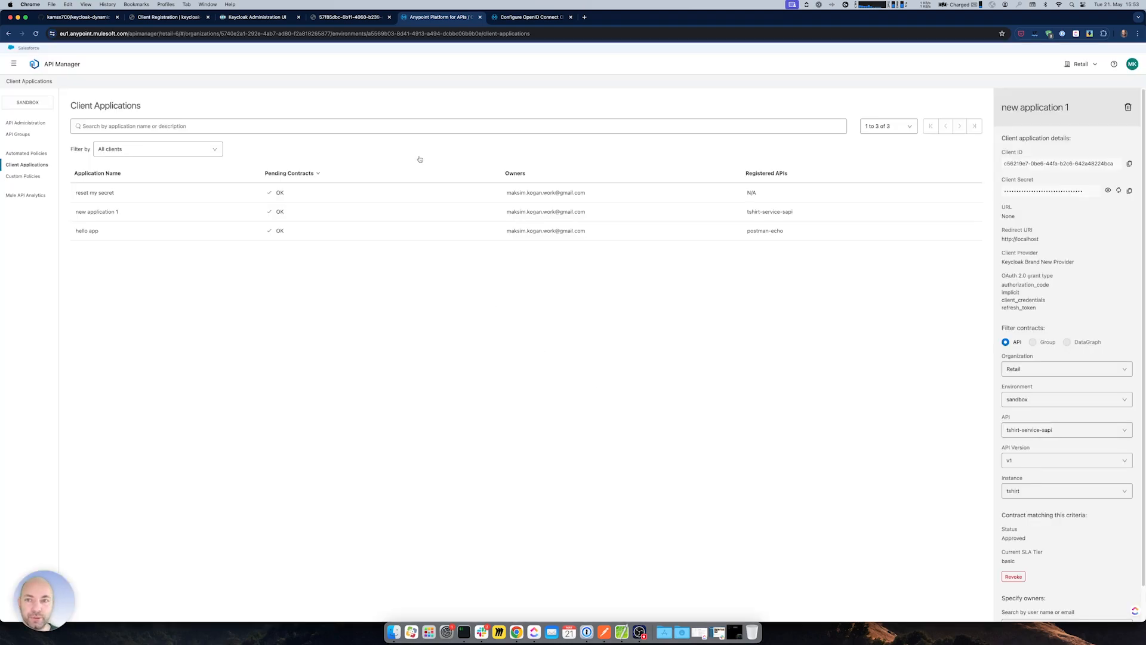
- Copy the Brand New Realm base URL from Get Token into the Client Details request URL
{"action": "left_click", "coordinate": [604, 631]}
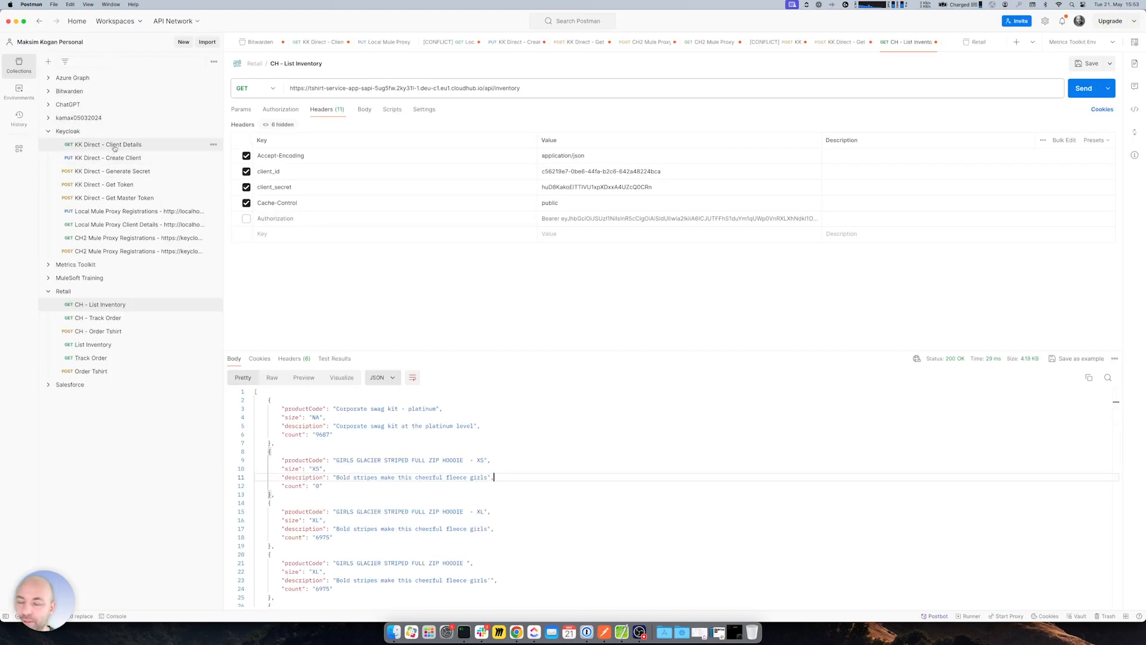
{"action": "left_click", "coordinate": [116, 146]}
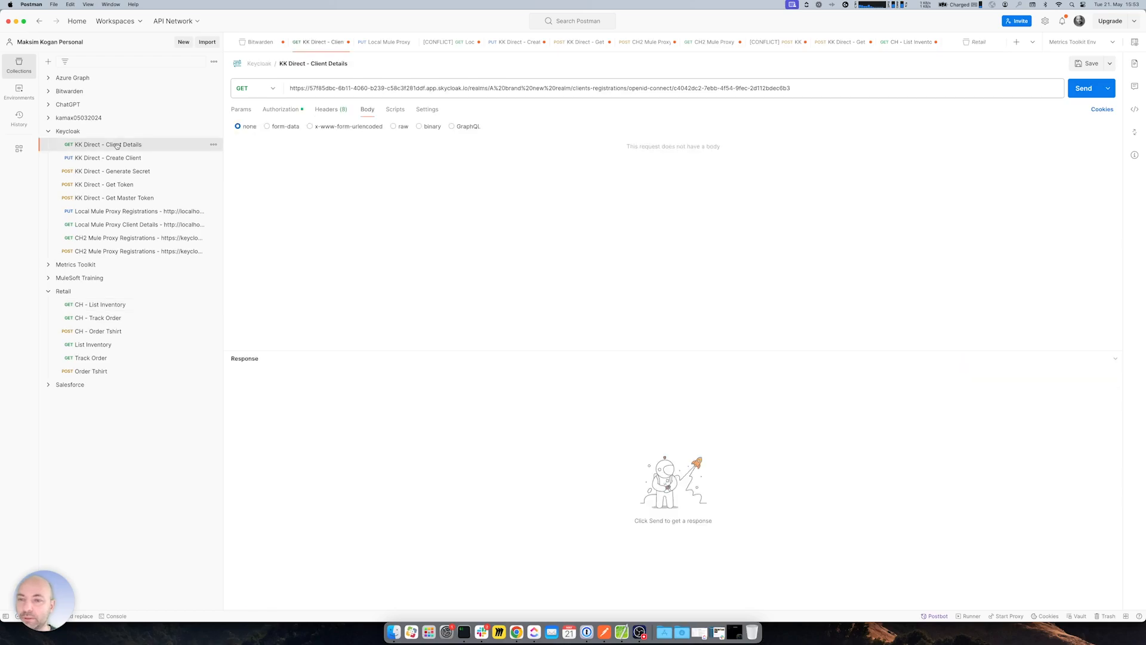
{"action": "left_click", "coordinate": [127, 186]}
{"action": "left_click_drag", "start_coordinate": [558, 88], "coordinate": [274, 92]}
{"action": "key", "text": "super+c"}
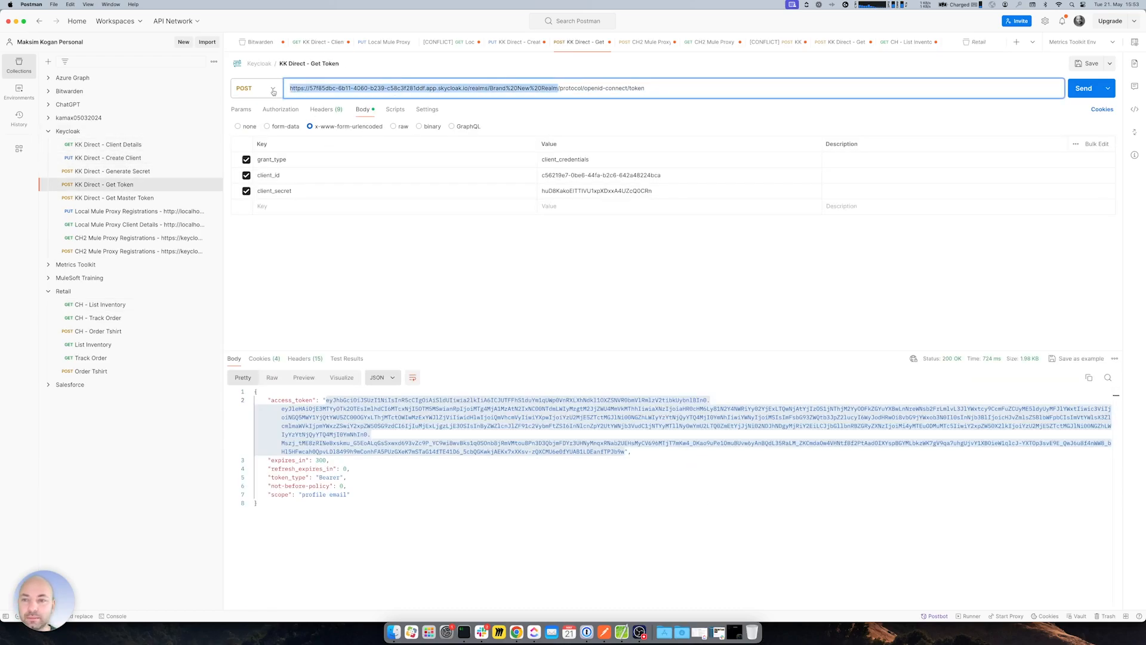
{"action": "left_click", "coordinate": [114, 145]}
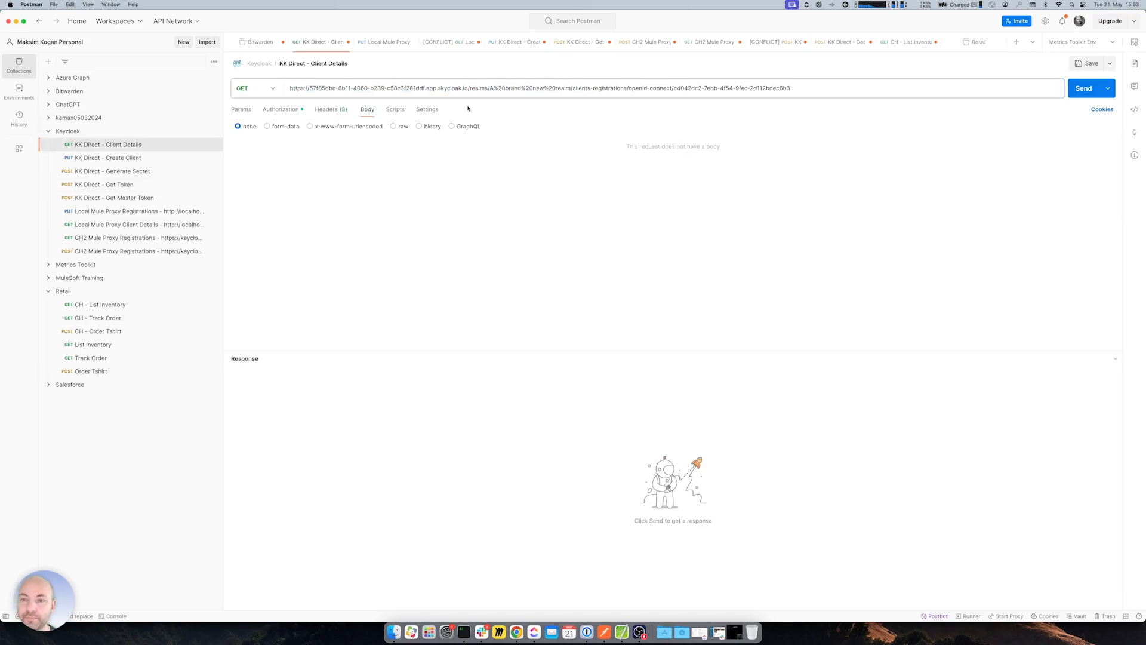
{"action": "left_click", "coordinate": [509, 92]}
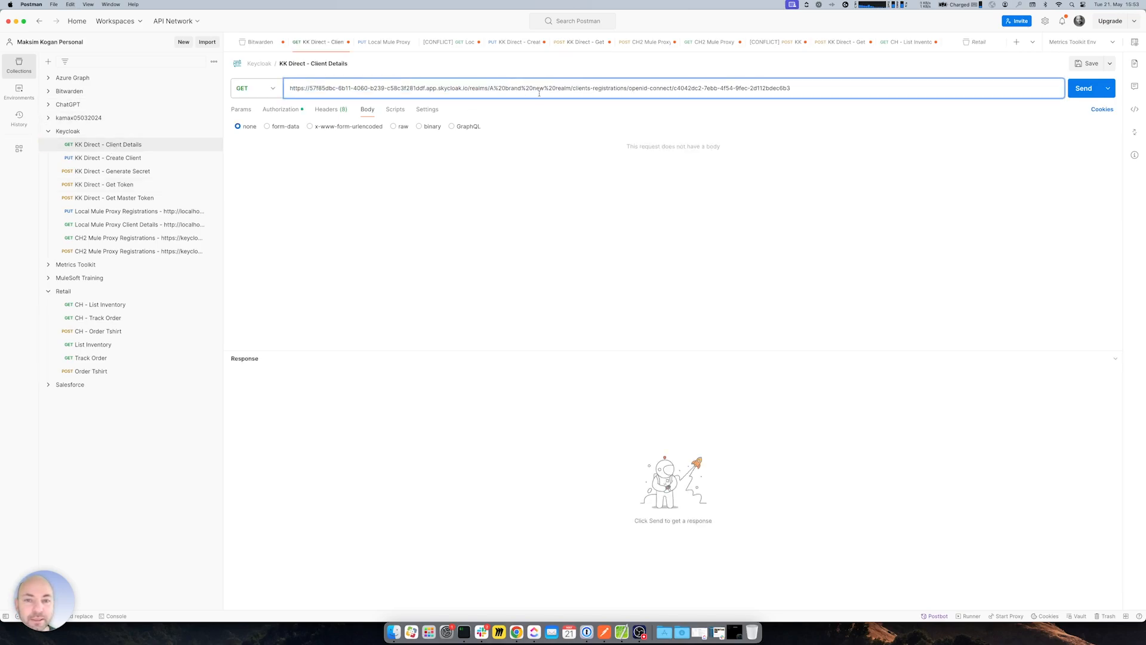
{"action": "left_click_drag", "start_coordinate": [571, 87], "coordinate": [261, 90]}
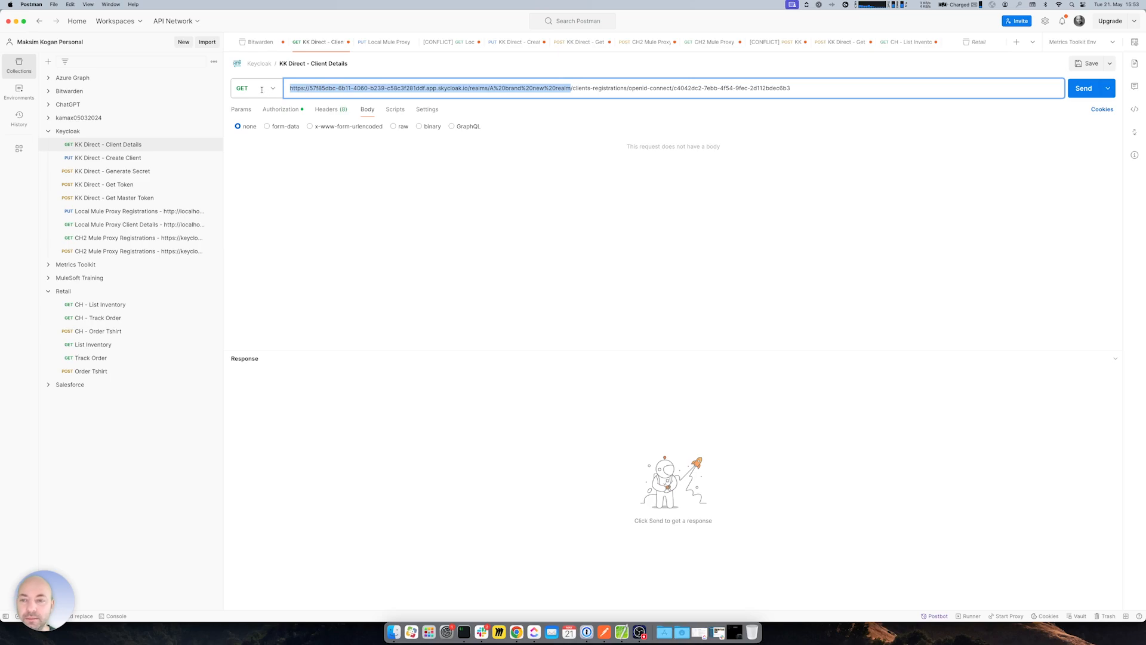
{"action": "key", "text": "super+v"}
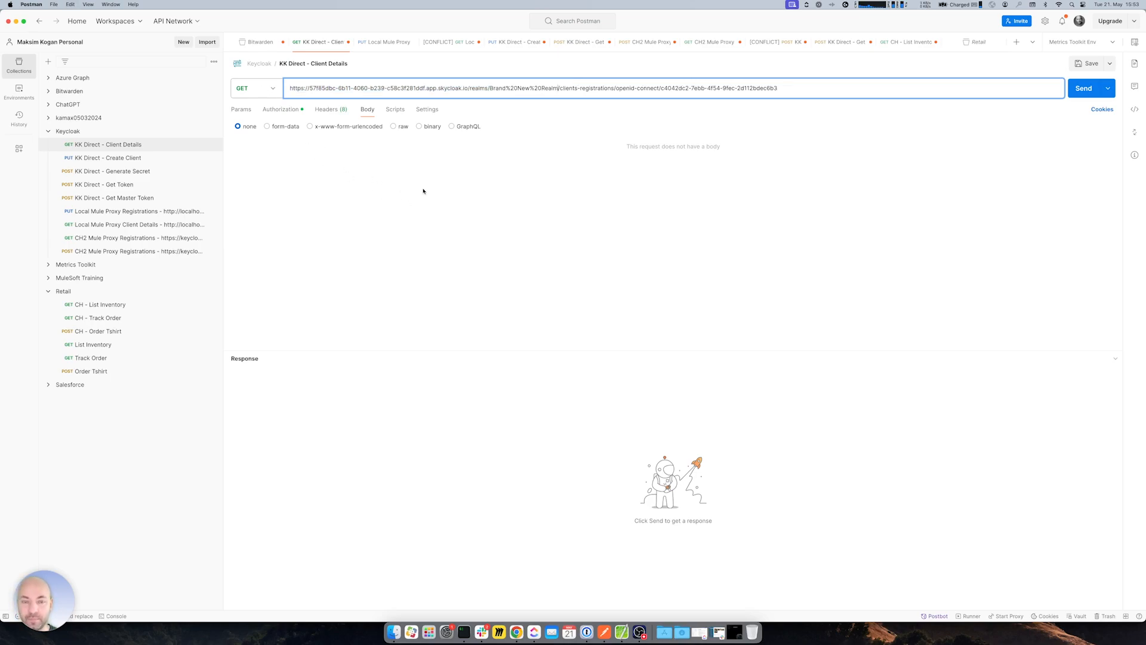
- Set Client Details to No Auth, save, and send it, getting 401 Unauthorized (invalid_token)
{"action": "left_click", "coordinate": [281, 109]}
{"action": "left_click", "coordinate": [269, 142]}
{"action": "left_click", "coordinate": [262, 175]}
{"action": "key", "text": "super+s"}
{"action": "left_click", "coordinate": [663, 89]}
{"action": "left_click", "coordinate": [327, 110]}
{"action": "left_click", "coordinate": [1067, 91]}
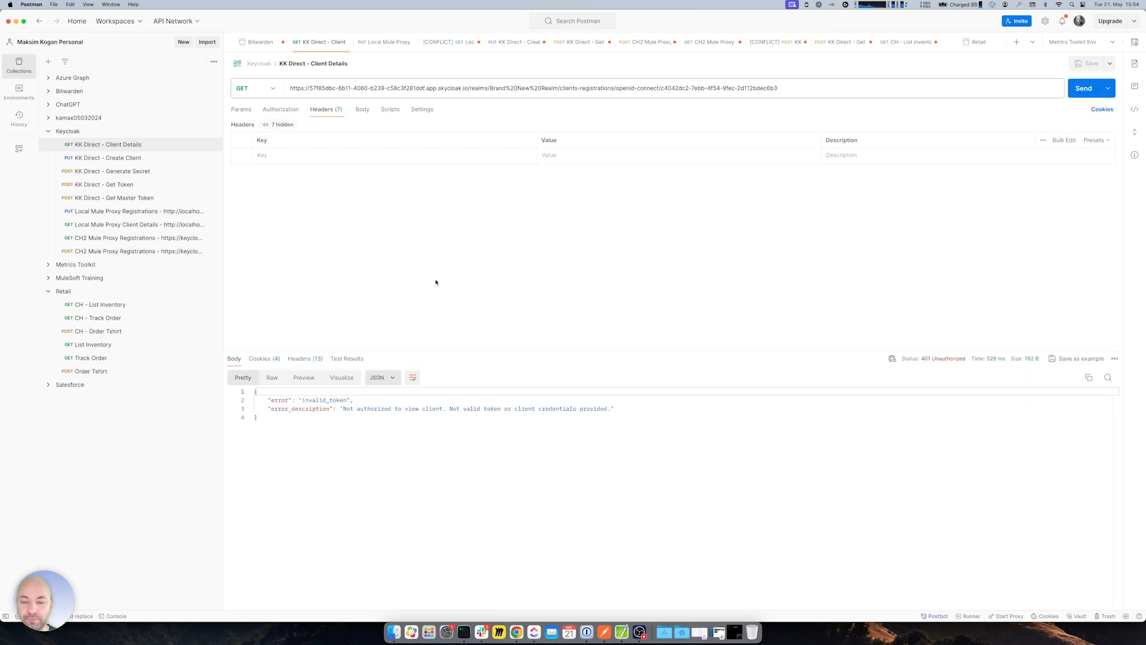
- Point KK Direct - Create Client at the Brand New Realm URL with No Auth
{"action": "left_click", "coordinate": [113, 158]}
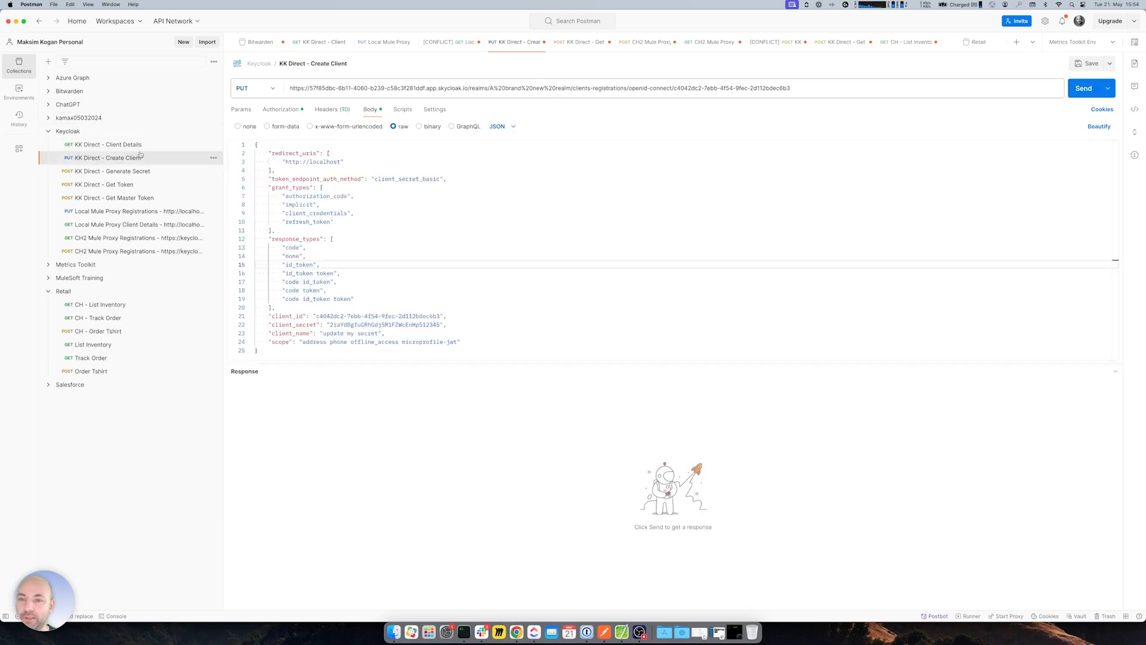
{"action": "double_click", "coordinate": [569, 88]}
{"action": "left_click", "coordinate": [567, 89]}
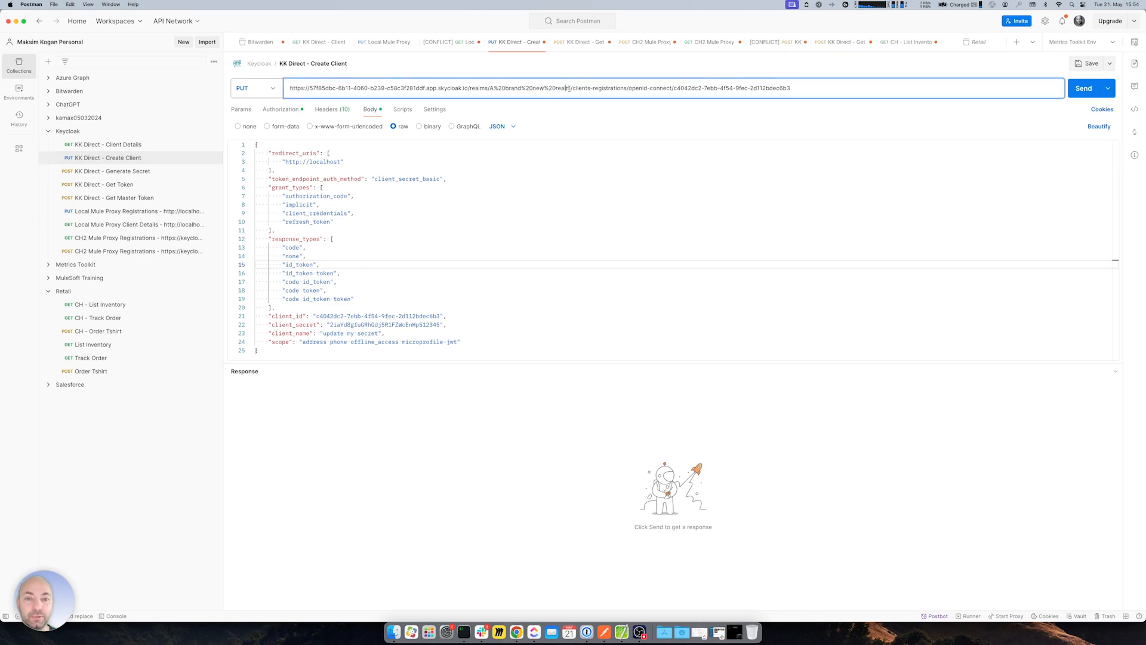
{"action": "left_click_drag", "start_coordinate": [571, 89], "coordinate": [262, 89]}
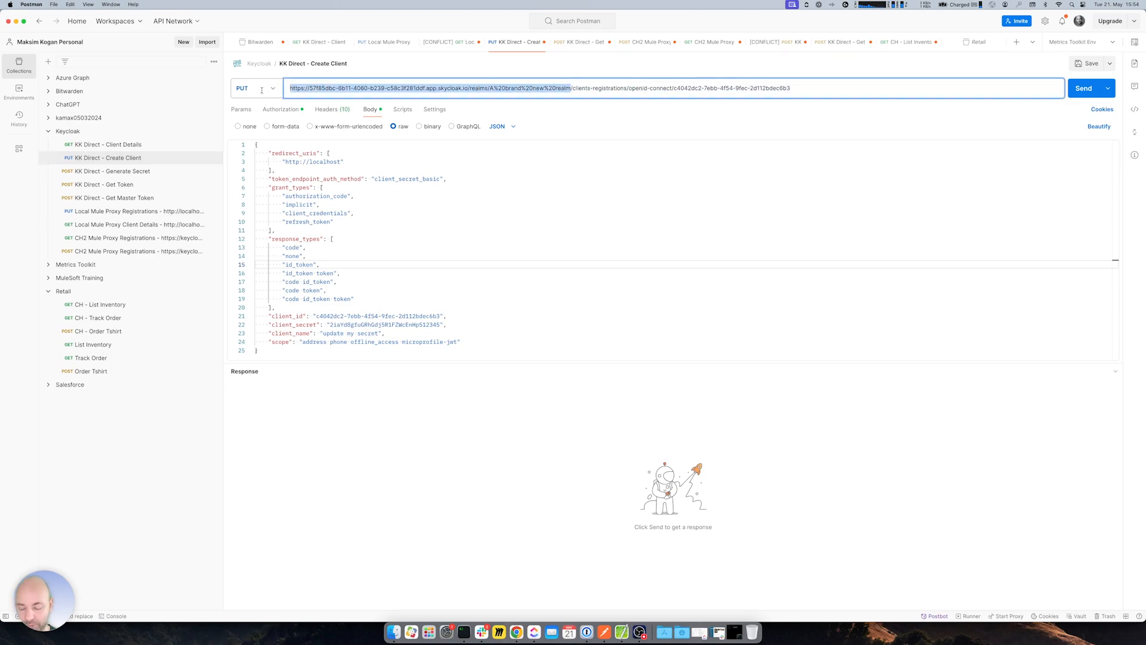
{"action": "key", "text": "super+v"}
{"action": "left_click", "coordinate": [281, 109]}
{"action": "left_click", "coordinate": [271, 140]}
{"action": "left_click", "coordinate": [259, 174]}
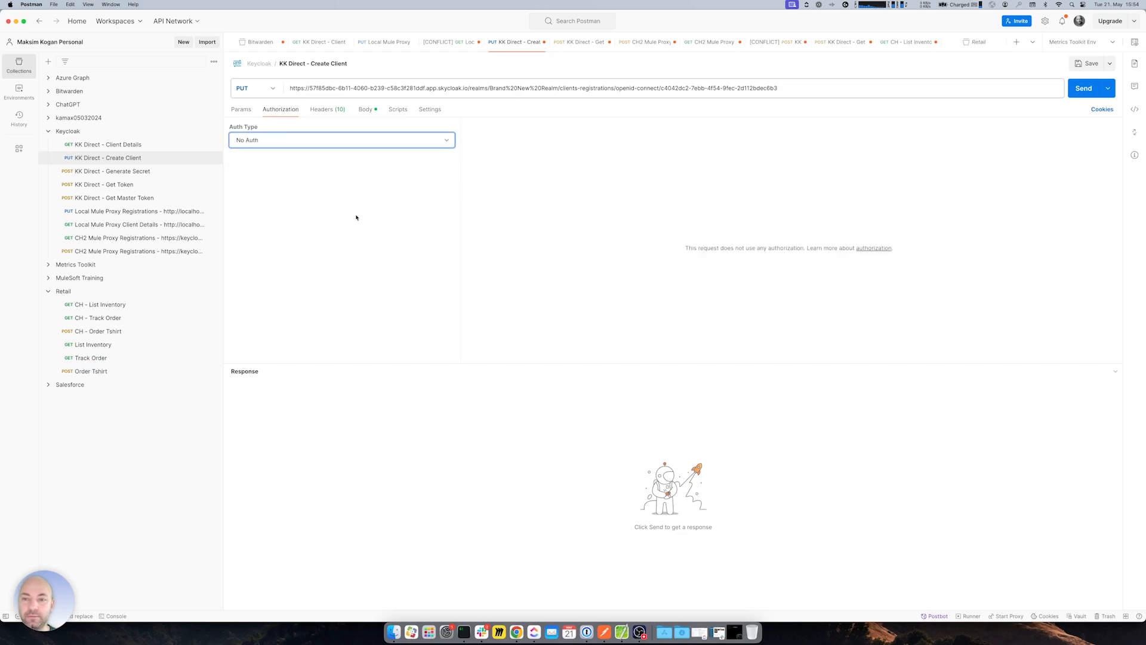
{"action": "left_click", "coordinate": [365, 111]}
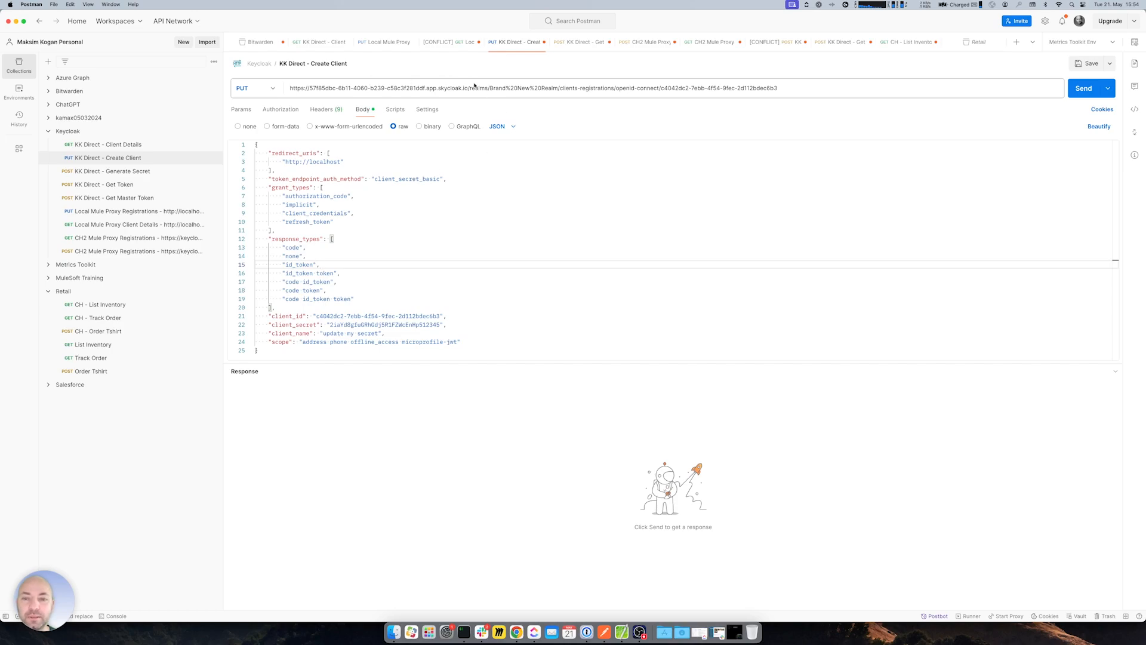
- Remove the client id from the URL and the client_id/client_secret lines from the body
{"action": "left_click_drag", "start_coordinate": [560, 87], "coordinate": [490, 87]}
{"action": "left_click", "coordinate": [568, 87]}
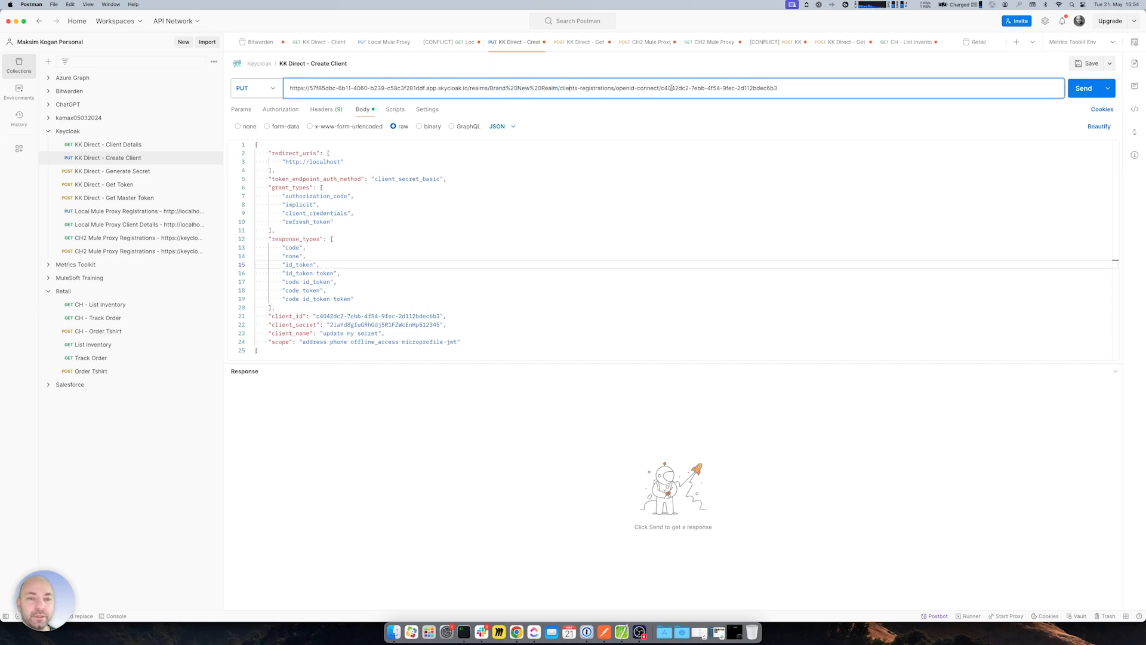
{"action": "left_click_drag", "start_coordinate": [658, 87], "coordinate": [777, 87]}
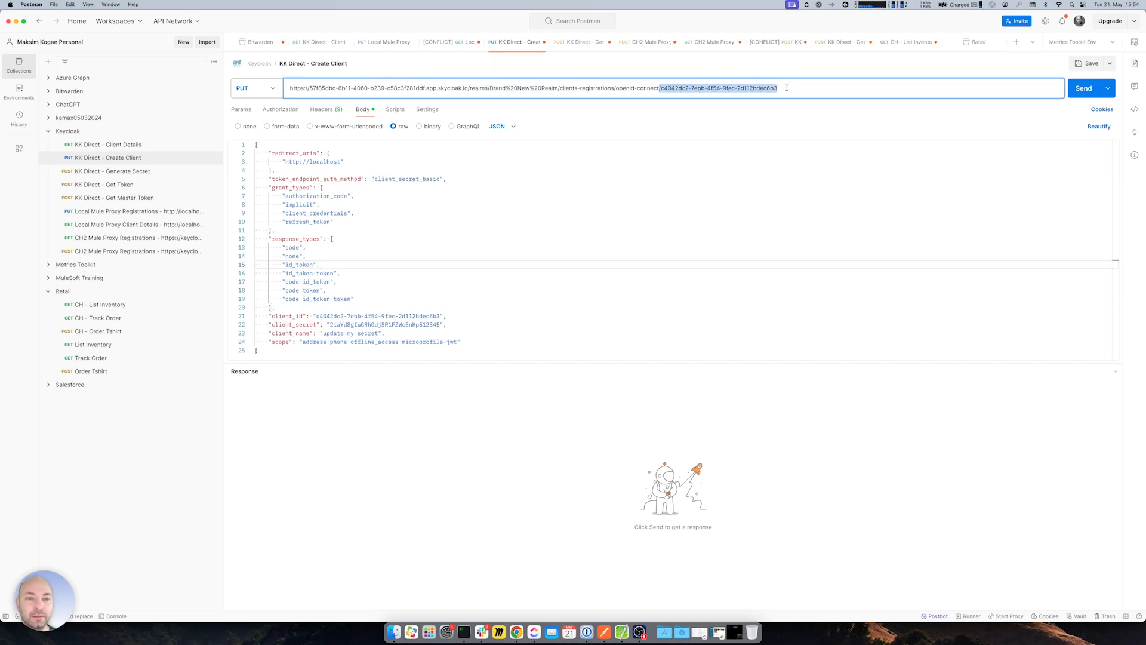
{"action": "key", "text": "BackSpace"}
{"action": "left_click", "coordinate": [601, 194]}
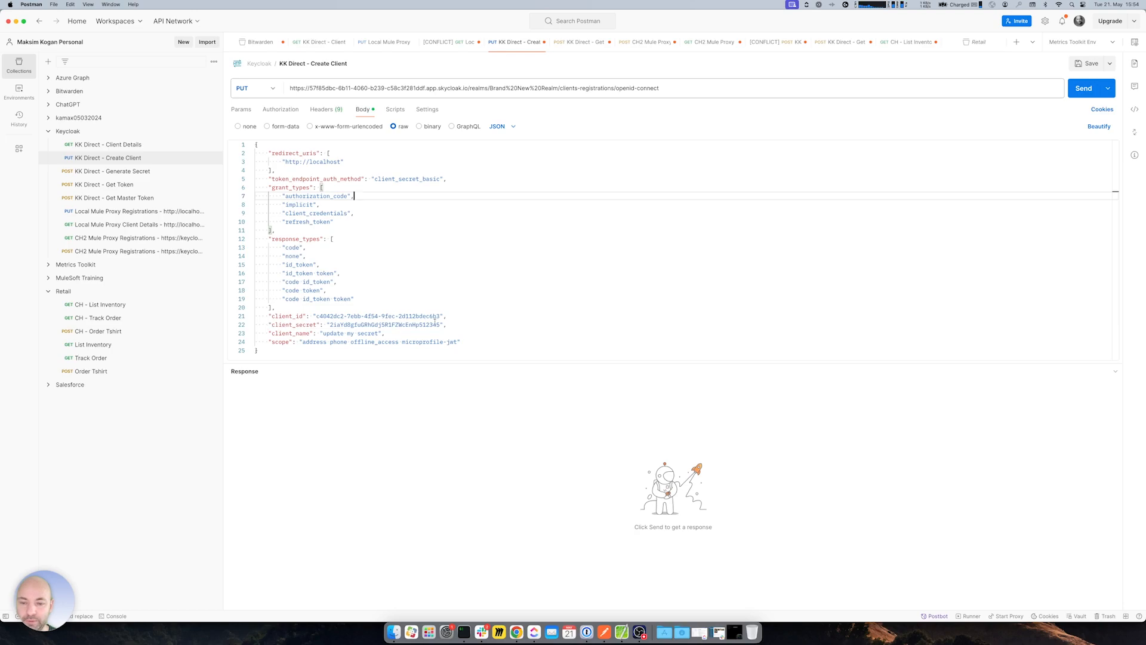
{"action": "left_click_drag", "start_coordinate": [446, 325], "coordinate": [236, 320]}
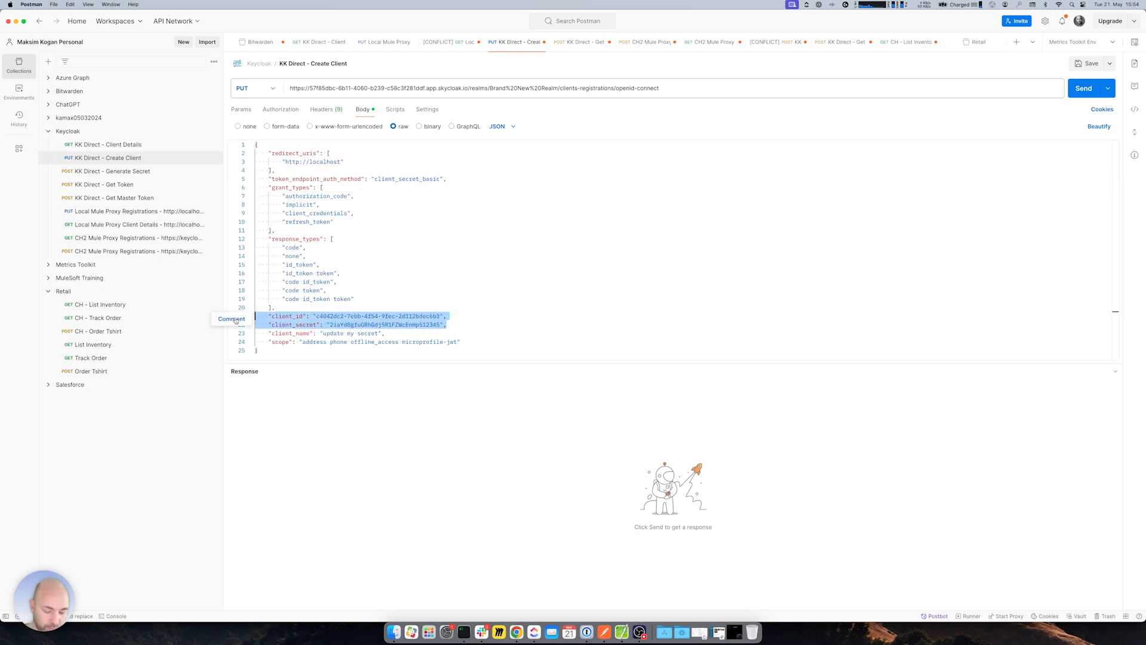
{"action": "key", "text": "BackSpace"}
{"action": "key", "text": "BackSpace"}
- Change the body's client_name value to 'public client test'
{"action": "double_click", "coordinate": [333, 316]}
{"action": "left_click_drag", "start_coordinate": [323, 316], "coordinate": [381, 315]}
{"action": "type", "text": "public client"}
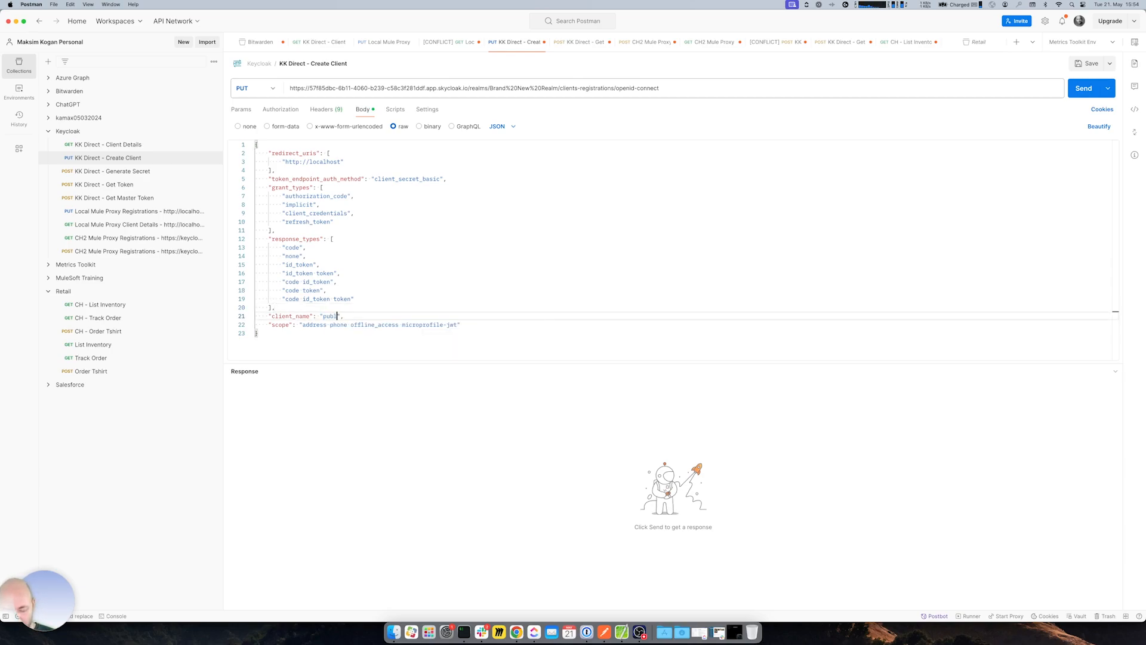
{"action": "type", "text": " test"}
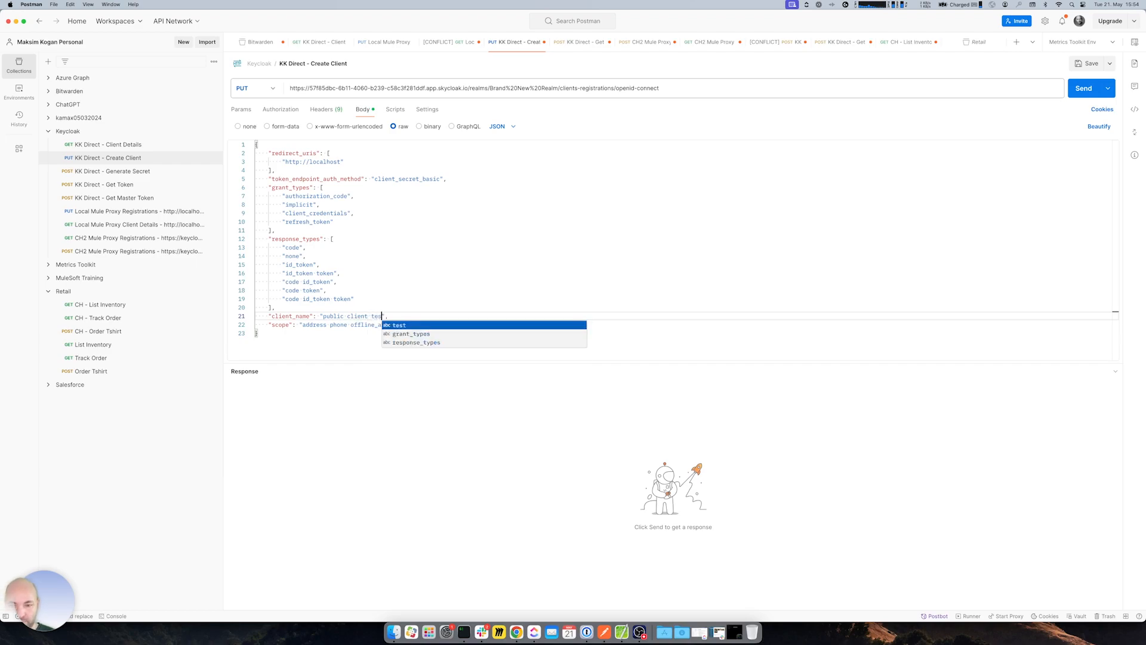
{"action": "left_click", "coordinate": [371, 261]}
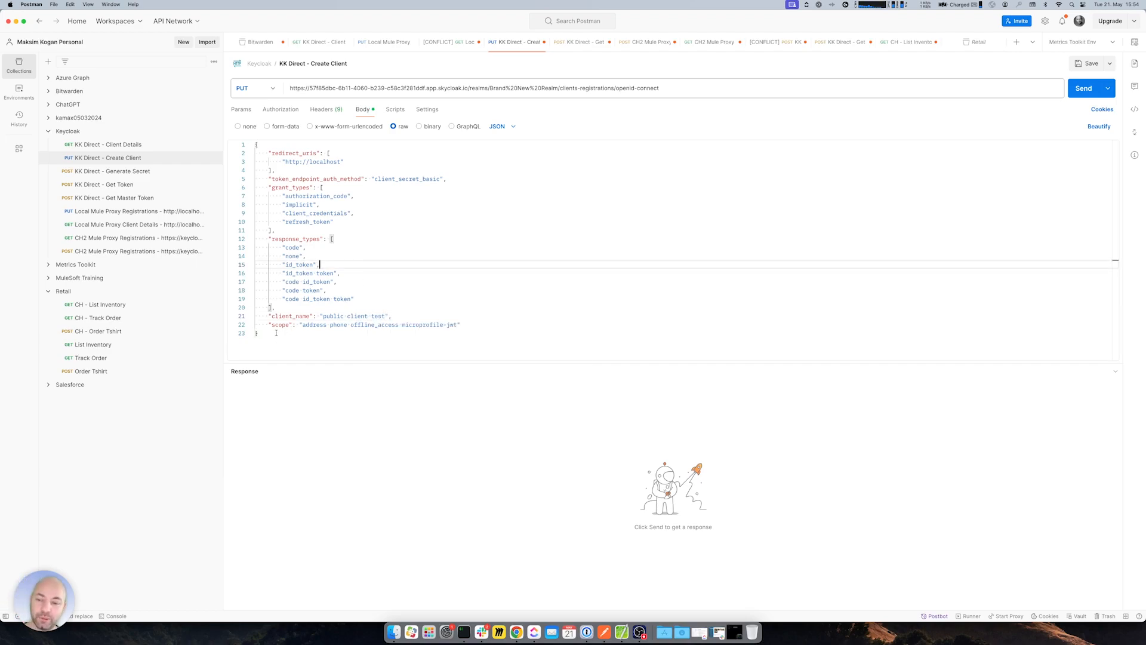
- Review the Create Client body, authorization and headers, pointing out client_name 'public client test'
{"action": "left_click_drag", "start_coordinate": [277, 332], "coordinate": [232, 157]}
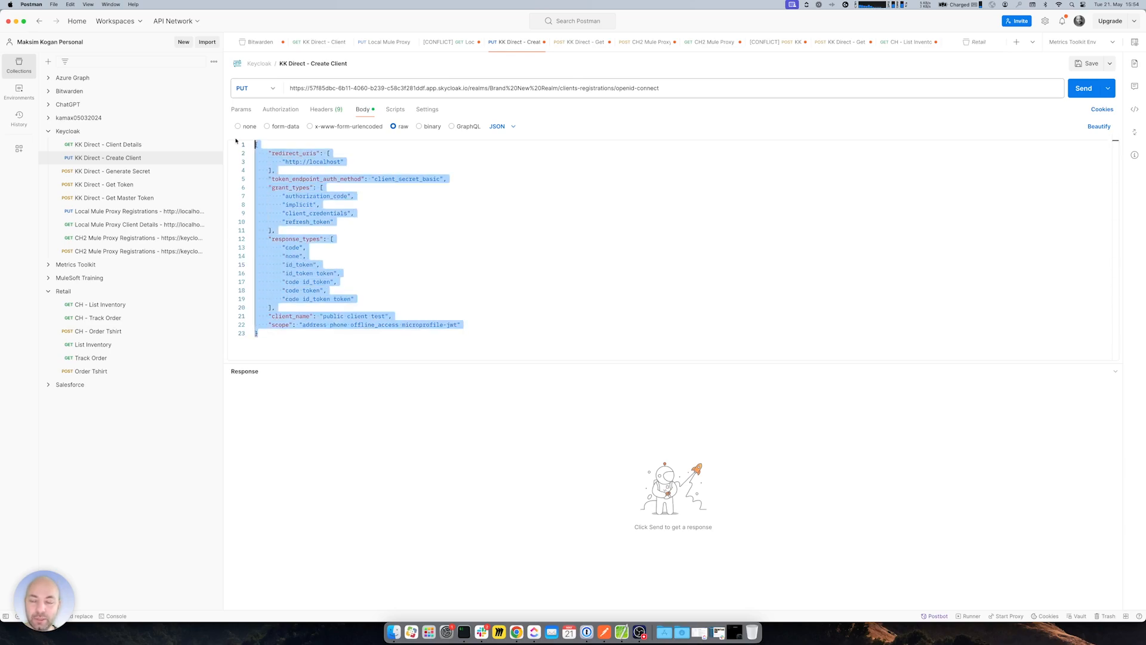
{"action": "left_click", "coordinate": [370, 247]}
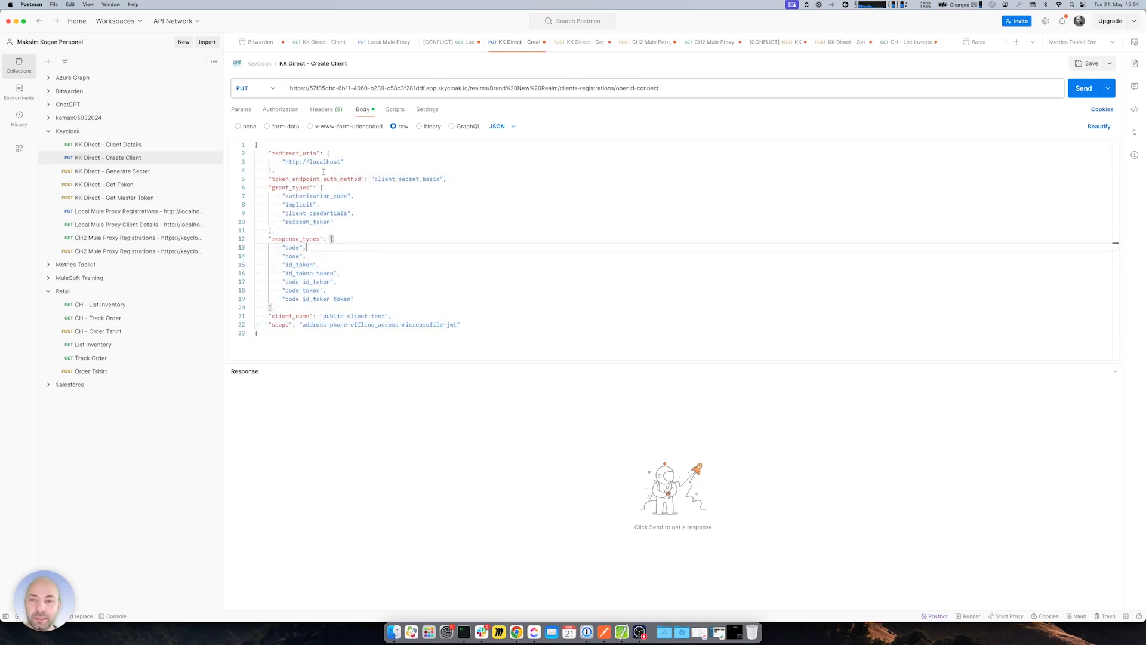
{"action": "left_click", "coordinate": [281, 111]}
{"action": "left_click", "coordinate": [332, 111]}
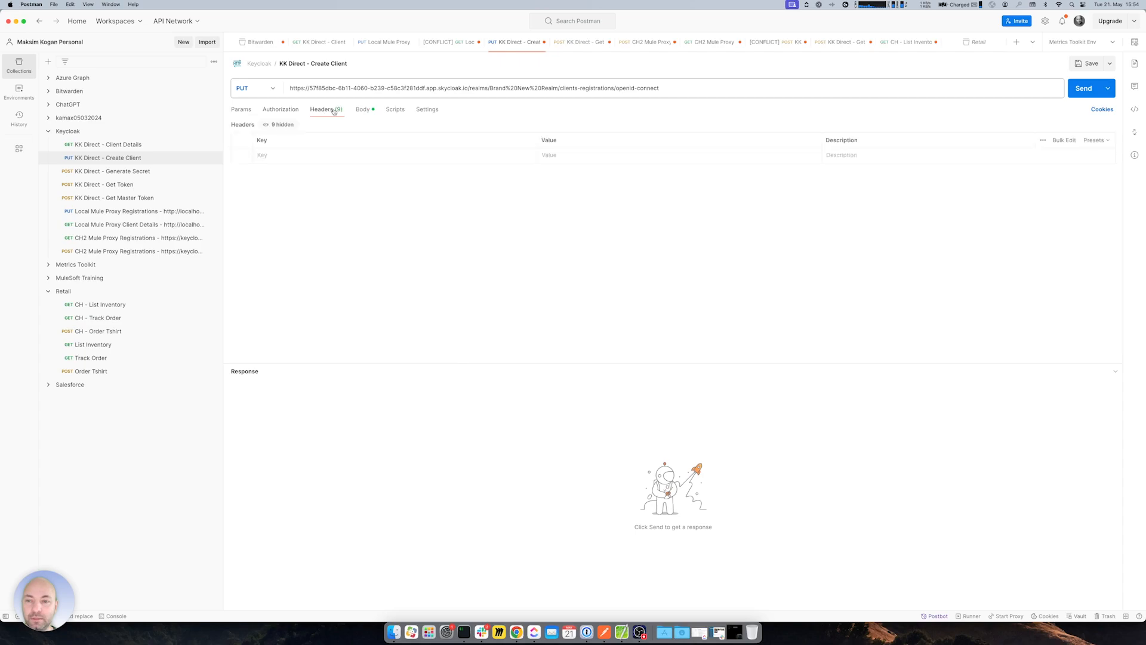
{"action": "left_click", "coordinate": [362, 110]}
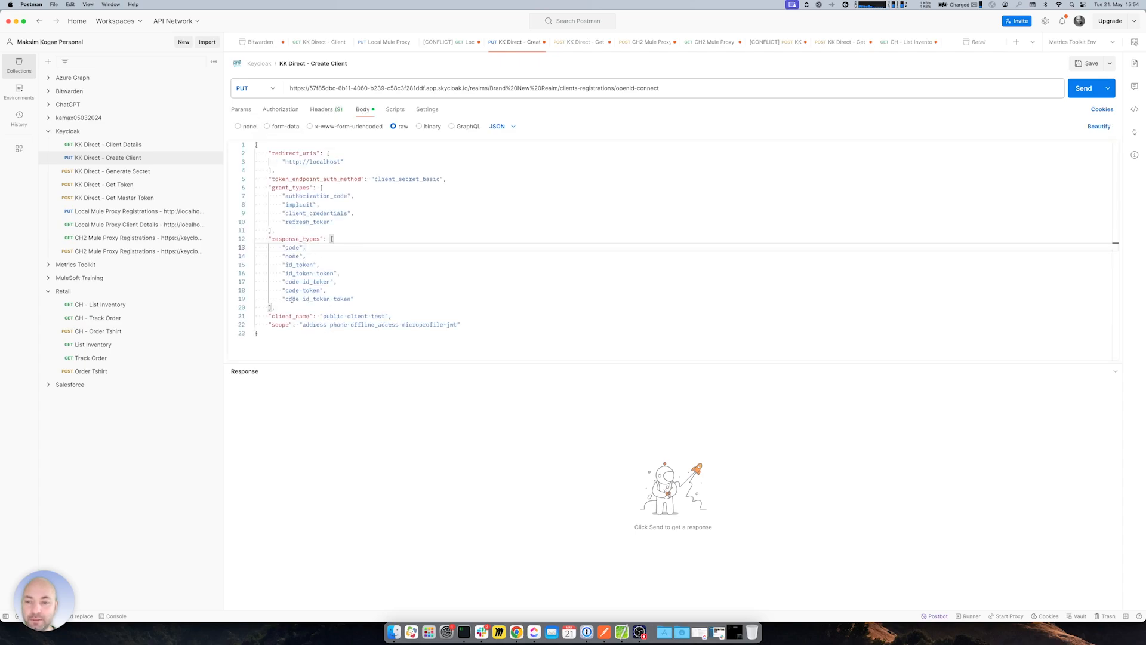
{"action": "left_click_drag", "start_coordinate": [322, 317], "coordinate": [388, 316]}
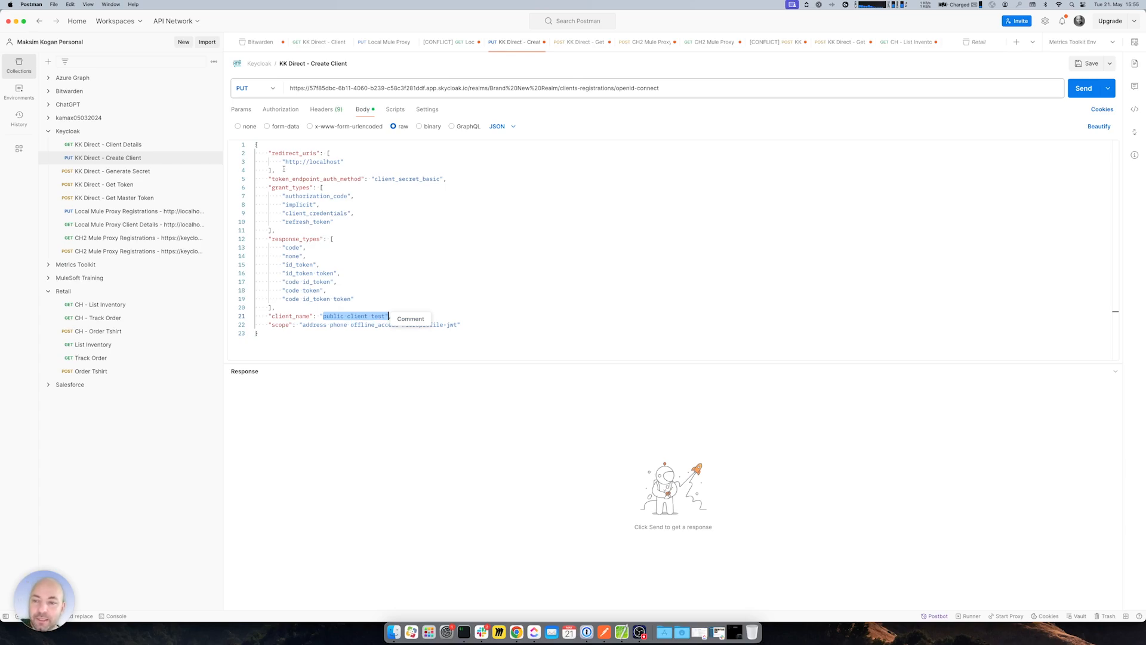
{"action": "left_click", "coordinate": [443, 255]}
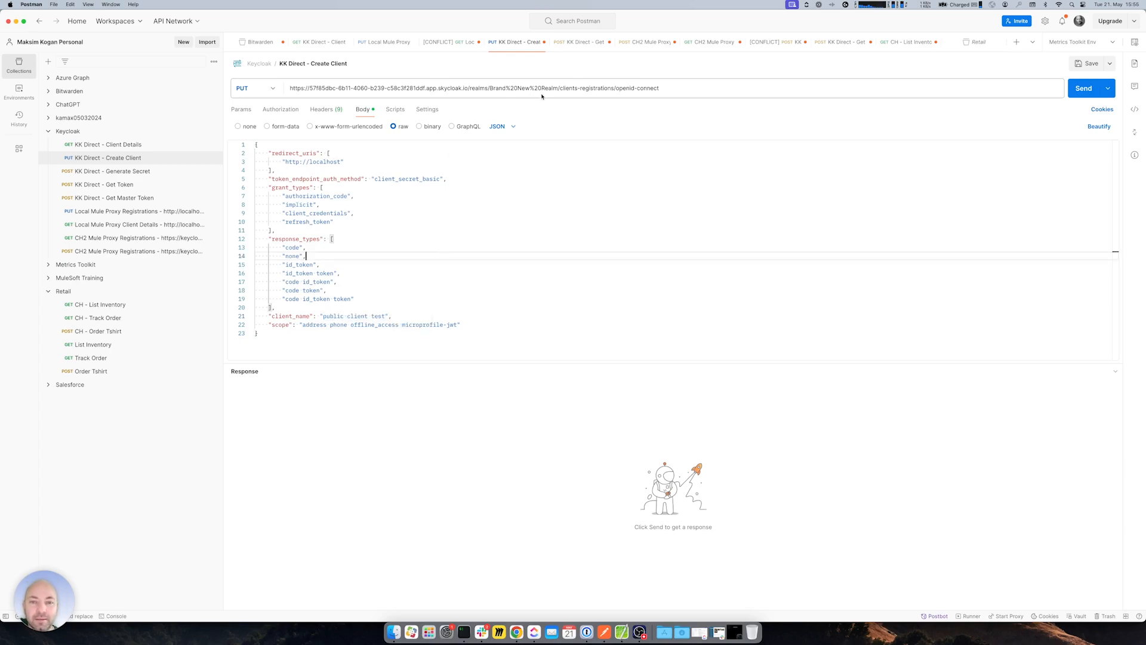
{"action": "left_click", "coordinate": [651, 248]}
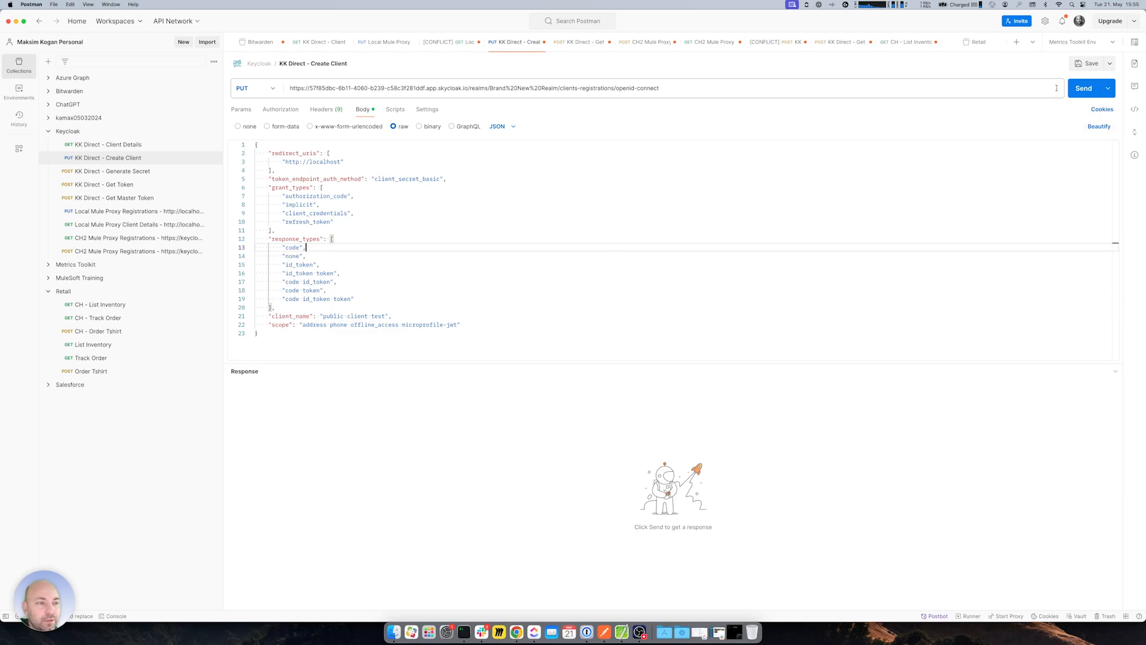
- Send Create Client as PUT and inspect the 404 error description
{"action": "left_click", "coordinate": [1082, 90]}
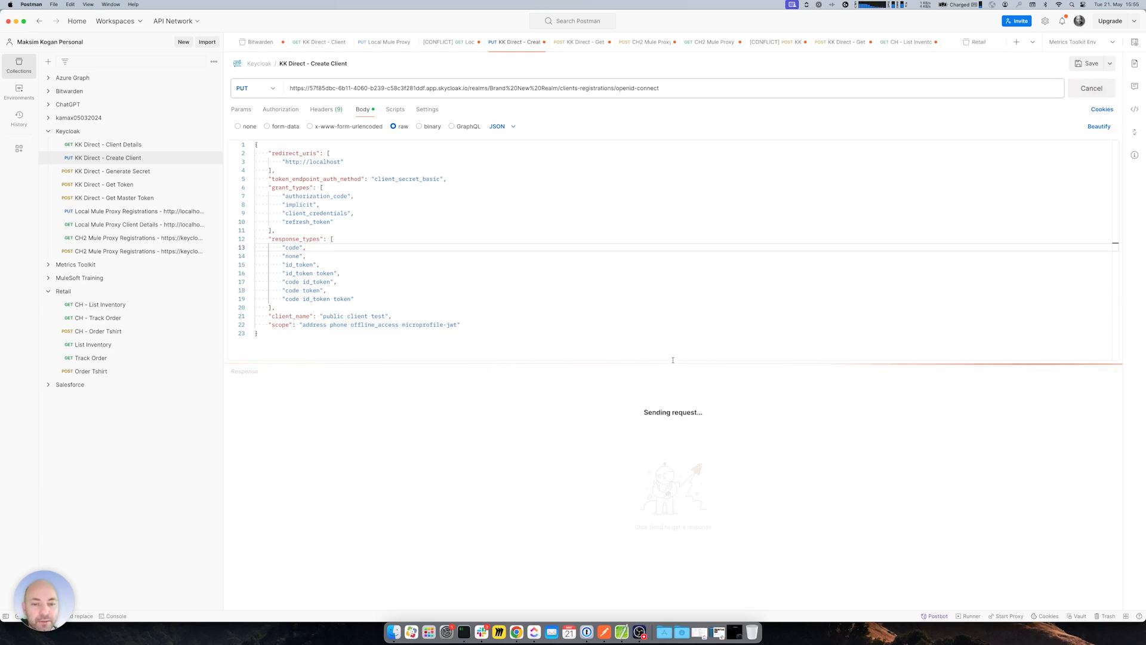
{"action": "left_click_drag", "start_coordinate": [375, 424], "coordinate": [559, 426]}
{"action": "double_click", "coordinate": [561, 424]}
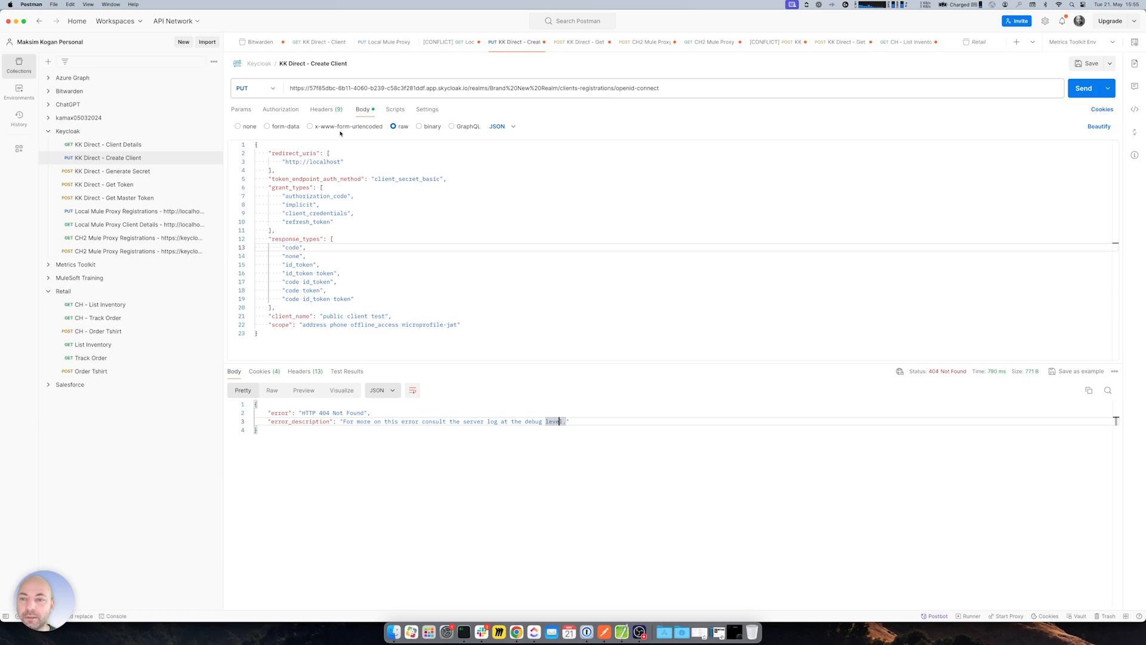
{"action": "double_click", "coordinate": [310, 413]}
{"action": "left_click_drag", "start_coordinate": [374, 422], "coordinate": [433, 422]}
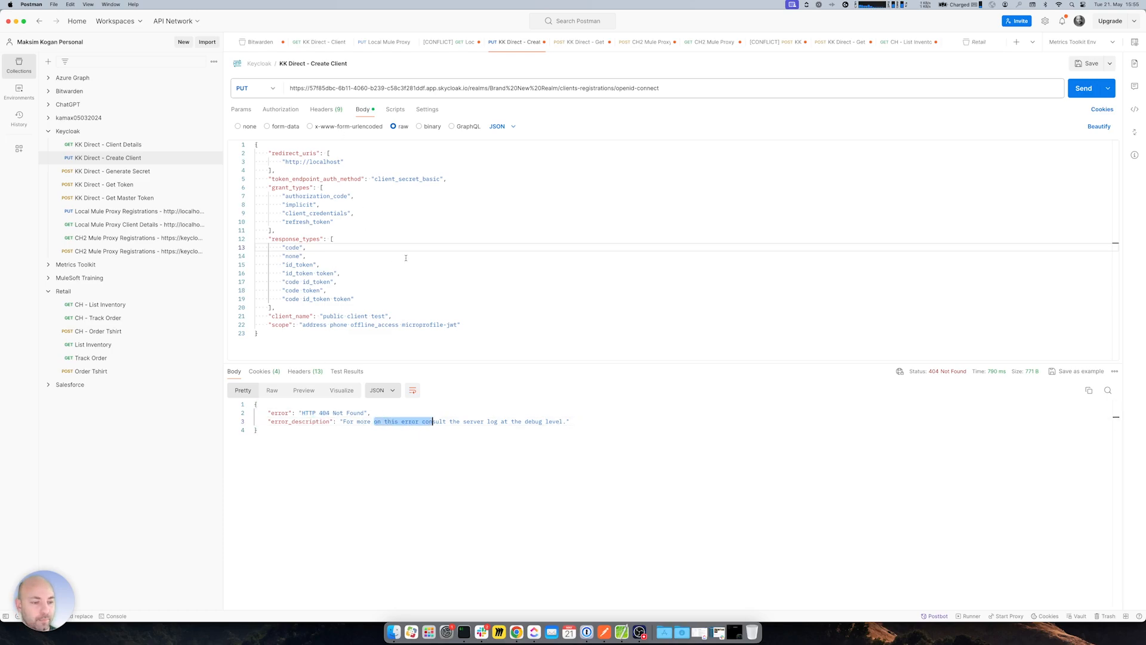
- Switch the method to POST and resend, getting 403 from the Trusted Hosts policy
{"action": "left_click", "coordinate": [610, 89]}
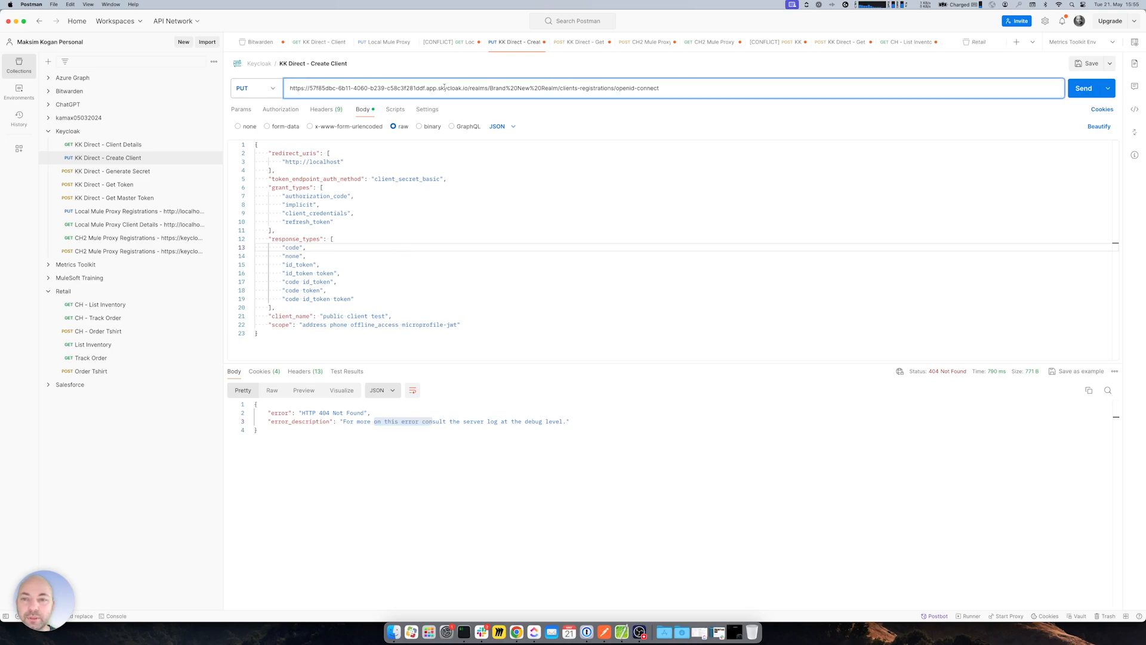
{"action": "left_click", "coordinate": [272, 89]}
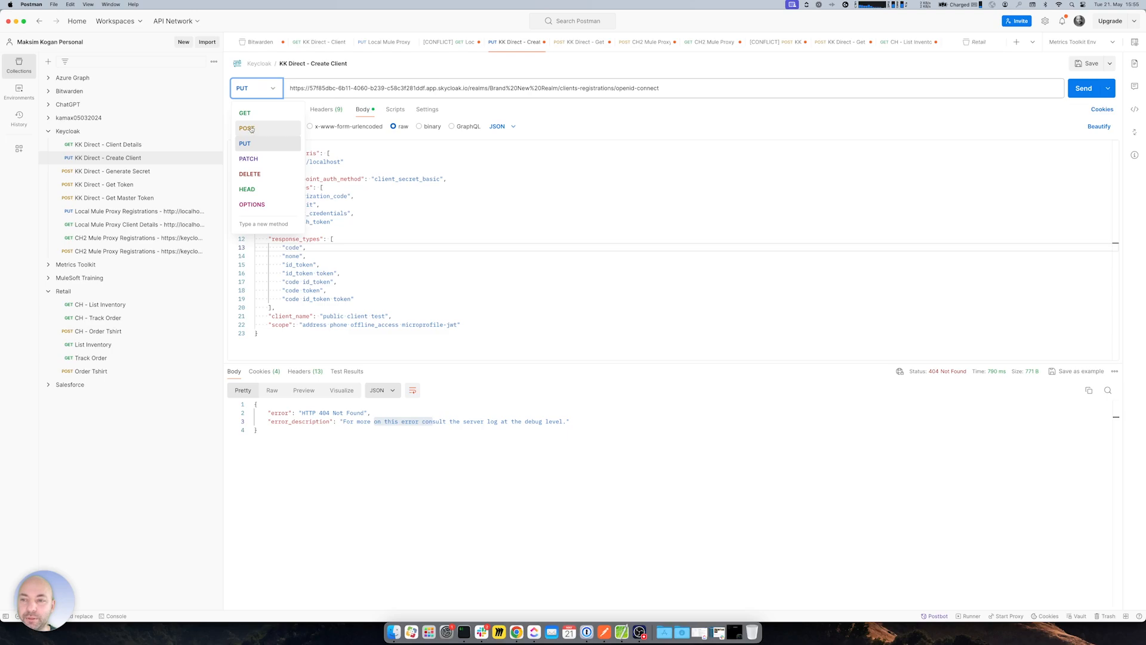
{"action": "left_click", "coordinate": [251, 127]}
{"action": "left_click", "coordinate": [541, 264]}
{"action": "left_click", "coordinate": [587, 245]}
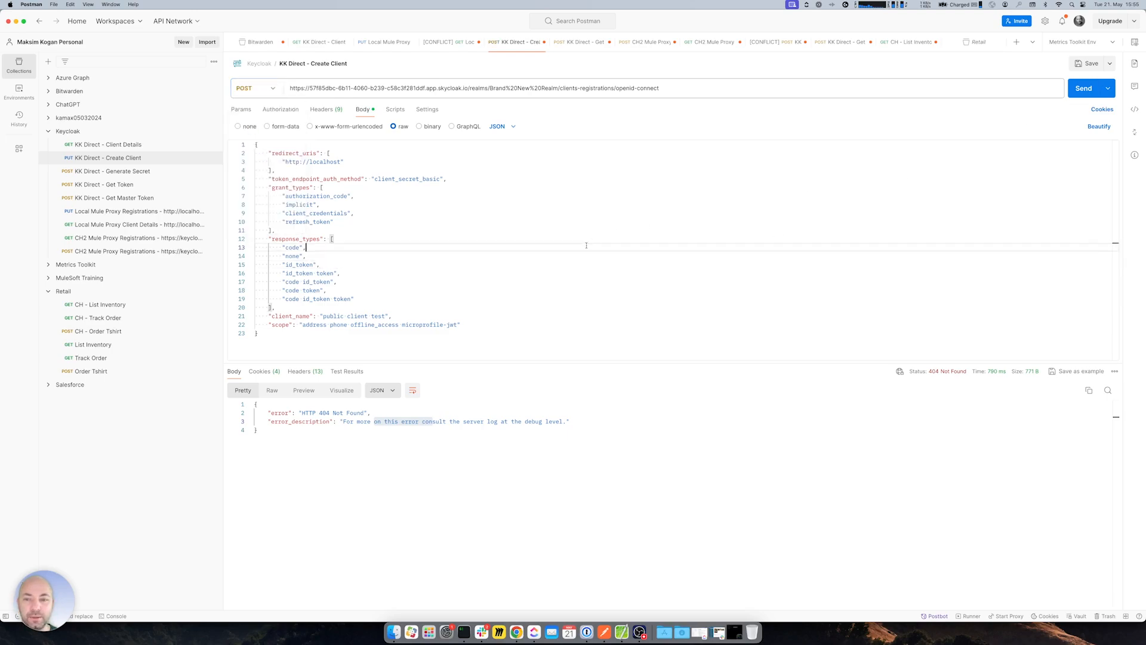
{"action": "left_click_drag", "start_coordinate": [468, 326], "coordinate": [322, 231]}
{"action": "left_click", "coordinate": [315, 187]}
{"action": "left_click", "coordinate": [1083, 89]}
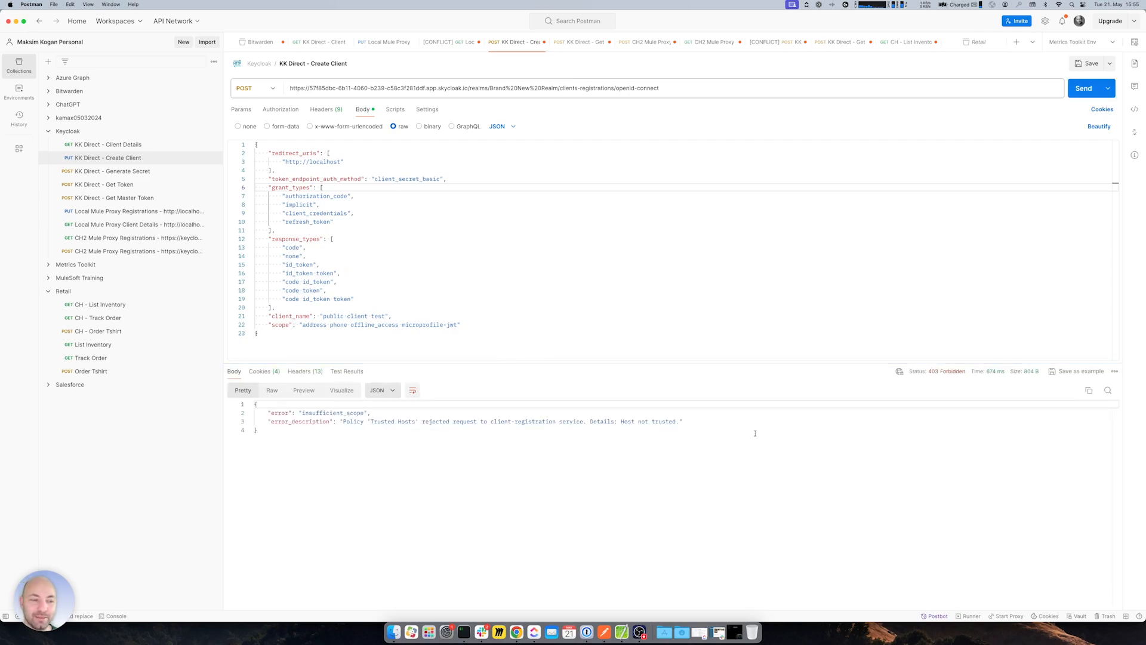
{"action": "left_click_drag", "start_coordinate": [367, 421], "coordinate": [413, 421]}
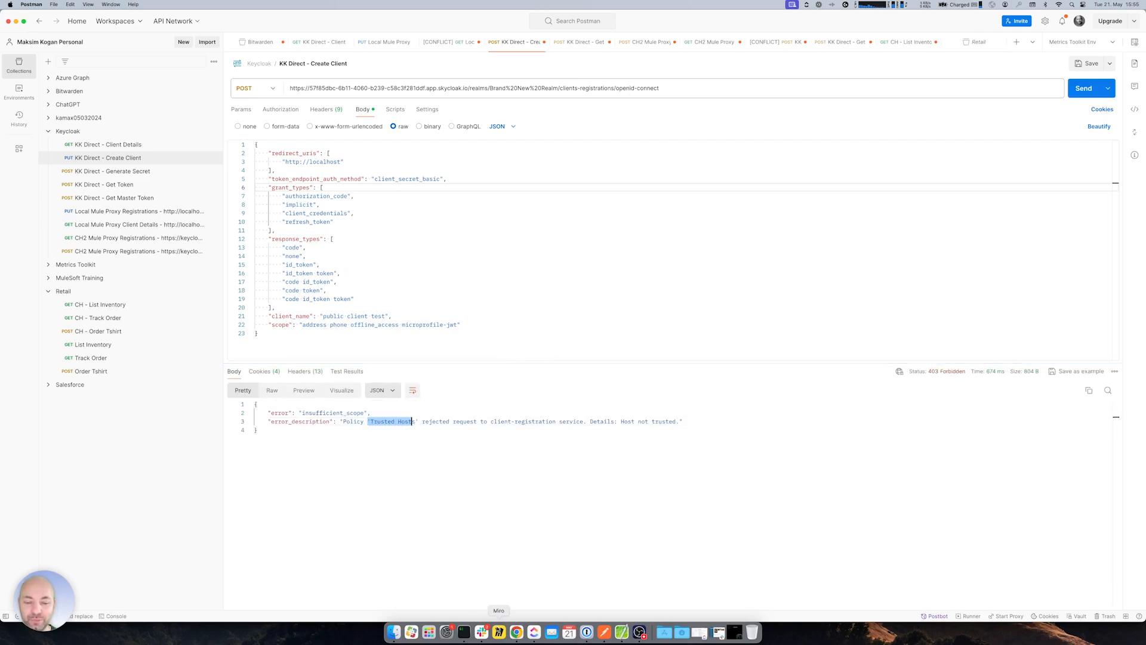
{"action": "left_click", "coordinate": [517, 631]}
- Delete the Trusted Hosts anonymous client registration policy in Keycloak, leaving five policies
{"action": "left_click", "coordinate": [244, 17]}
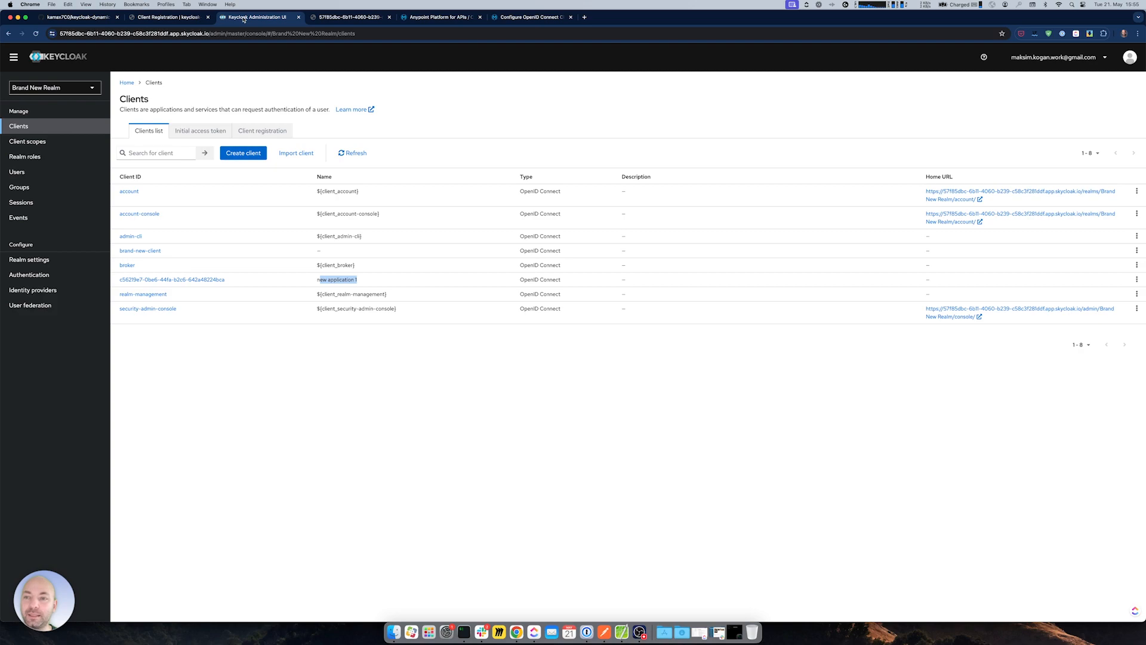
{"action": "left_click", "coordinate": [262, 131]}
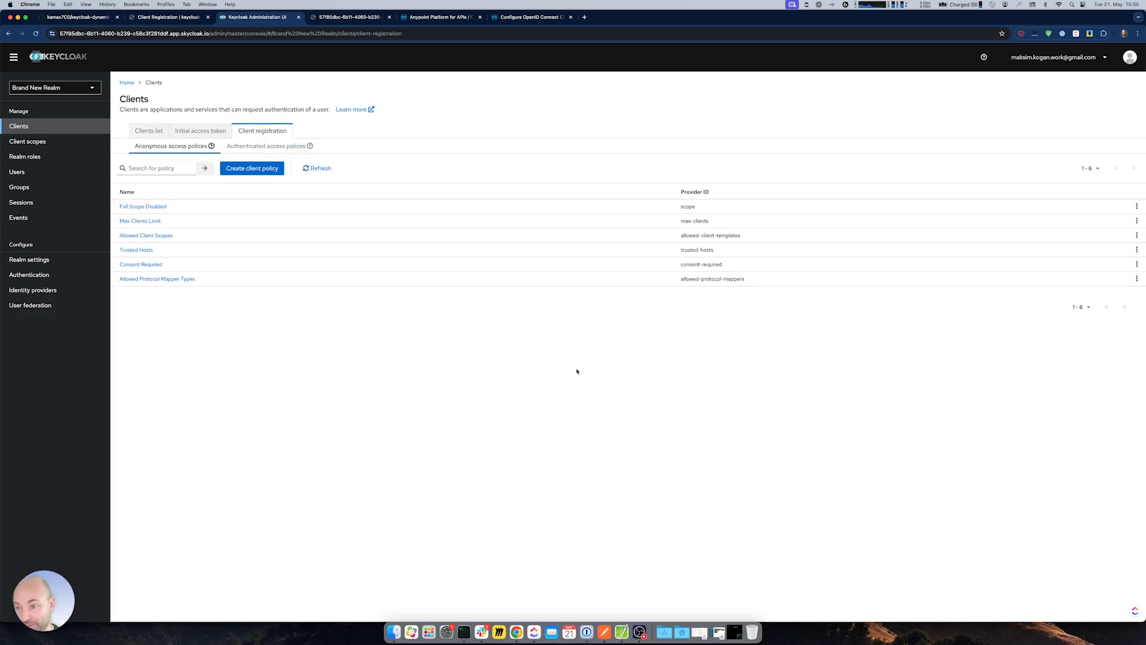
{"action": "left_click", "coordinate": [142, 252]}
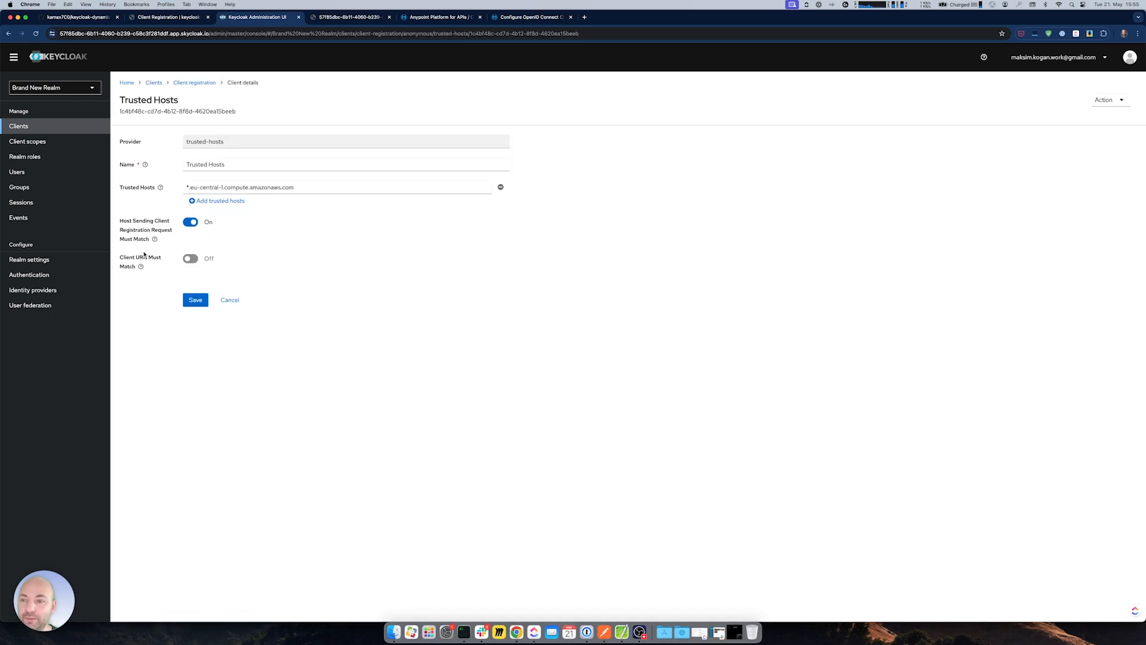
{"action": "left_click", "coordinate": [1108, 100]}
{"action": "left_click", "coordinate": [1107, 120]}
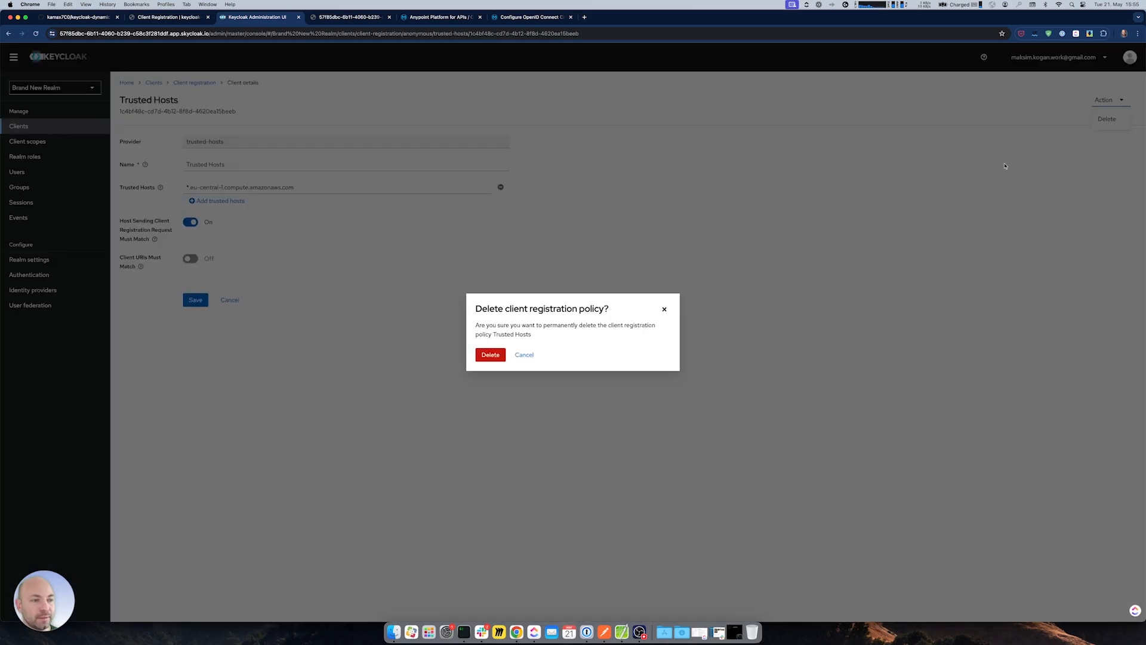
{"action": "left_click", "coordinate": [490, 354]}
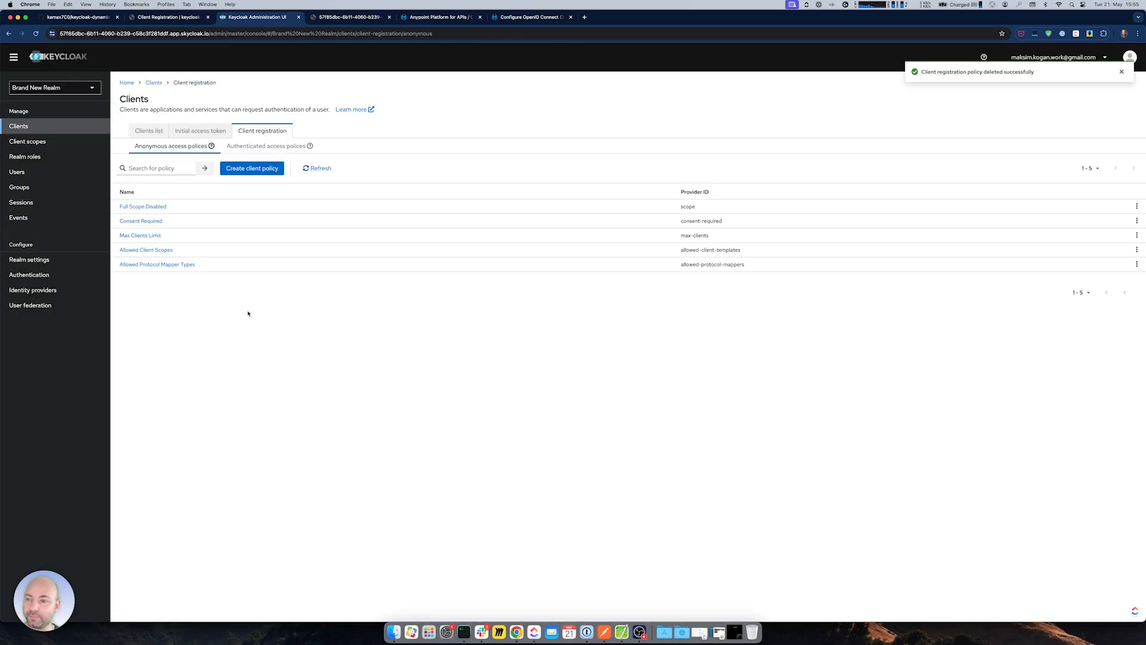
- Resend Create Client from Postman, getting 201 Created for public client test
{"action": "left_click", "coordinate": [18, 126]}
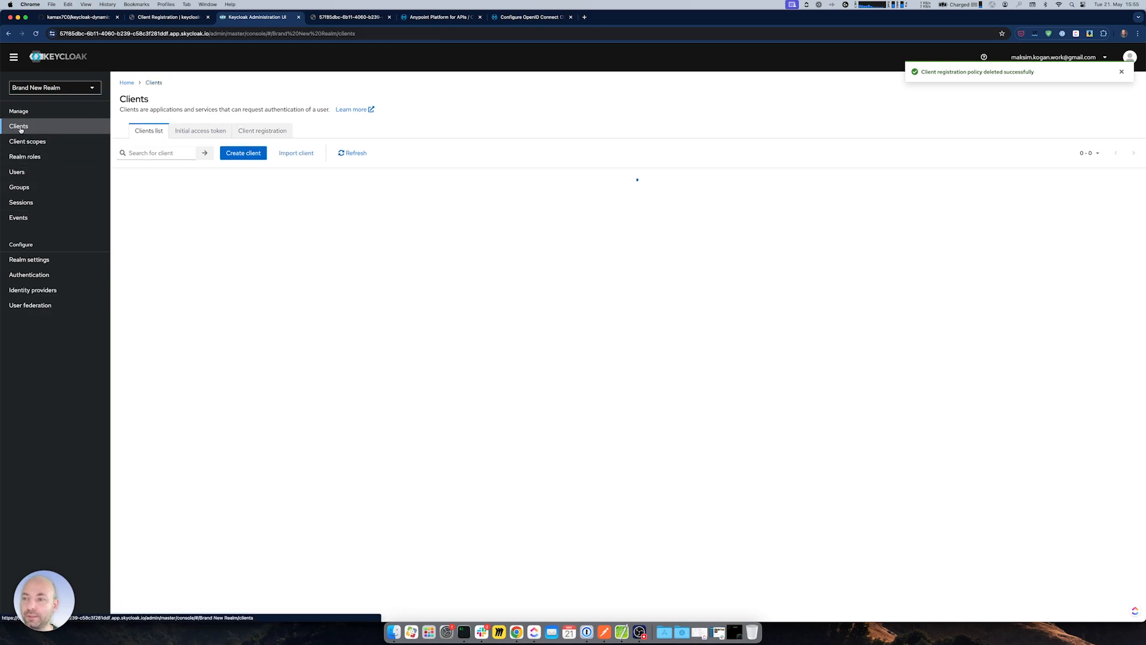
{"action": "left_click", "coordinate": [604, 632]}
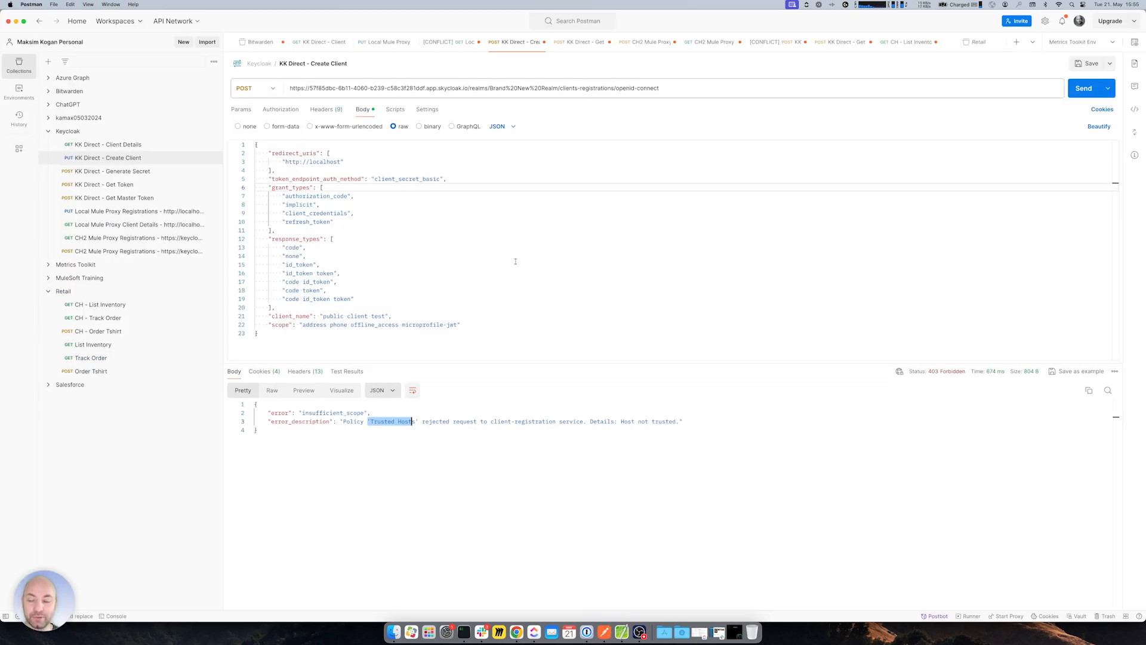
{"action": "left_click_drag", "start_coordinate": [470, 324], "coordinate": [268, 238]}
{"action": "left_click", "coordinate": [280, 110]}
{"action": "left_click", "coordinate": [1078, 90]}
- Review the new client_id and client_secret, then open Keycloak's Client Registration documentation
{"action": "scroll", "coordinate": [583, 450], "scroll_direction": "down", "scroll_amount": 2}
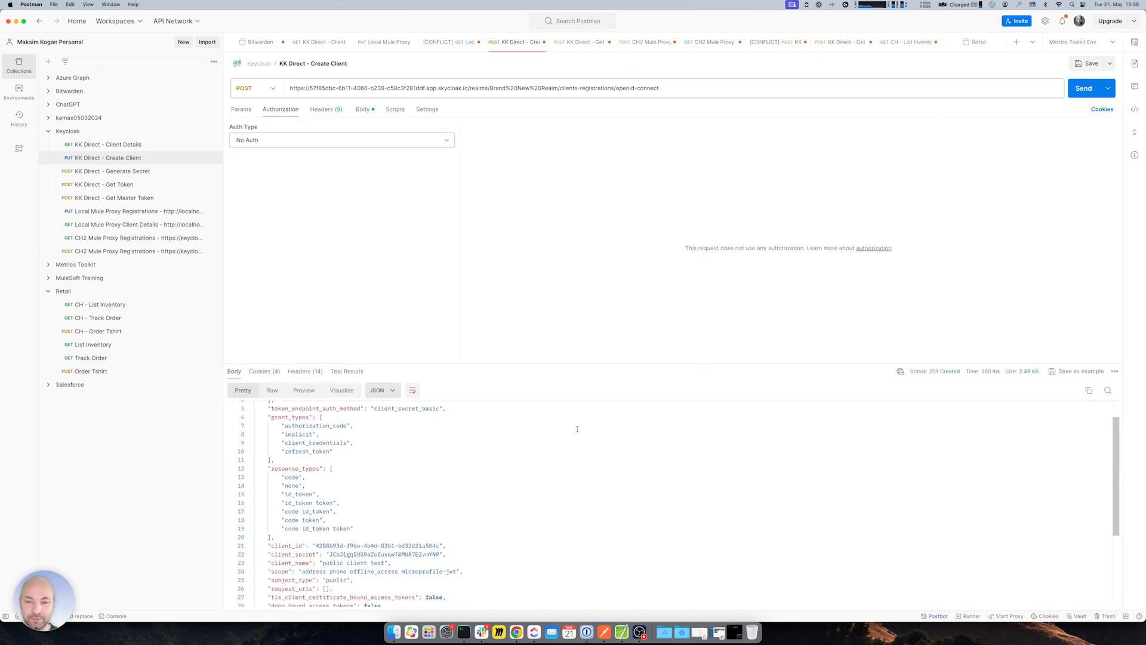
{"action": "left_click", "coordinate": [364, 109]}
{"action": "scroll", "coordinate": [548, 466], "scroll_direction": "down", "scroll_amount": 1}
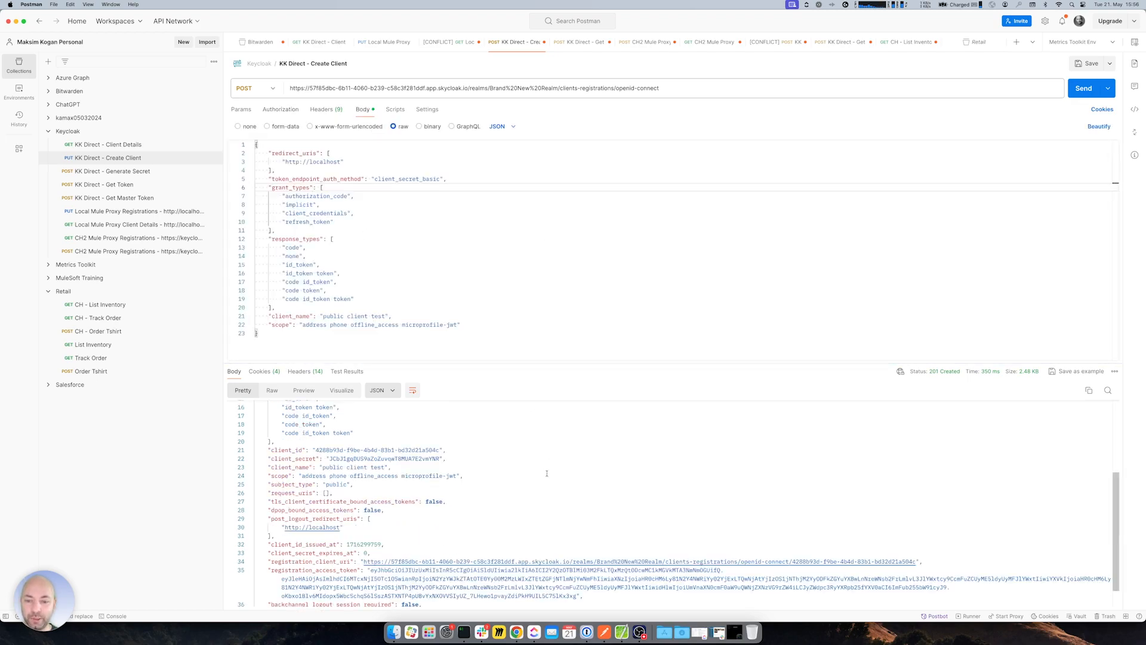
{"action": "scroll", "coordinate": [471, 439], "scroll_direction": "down", "scroll_amount": 4}
{"action": "left_click_drag", "start_coordinate": [313, 422], "coordinate": [443, 430]}
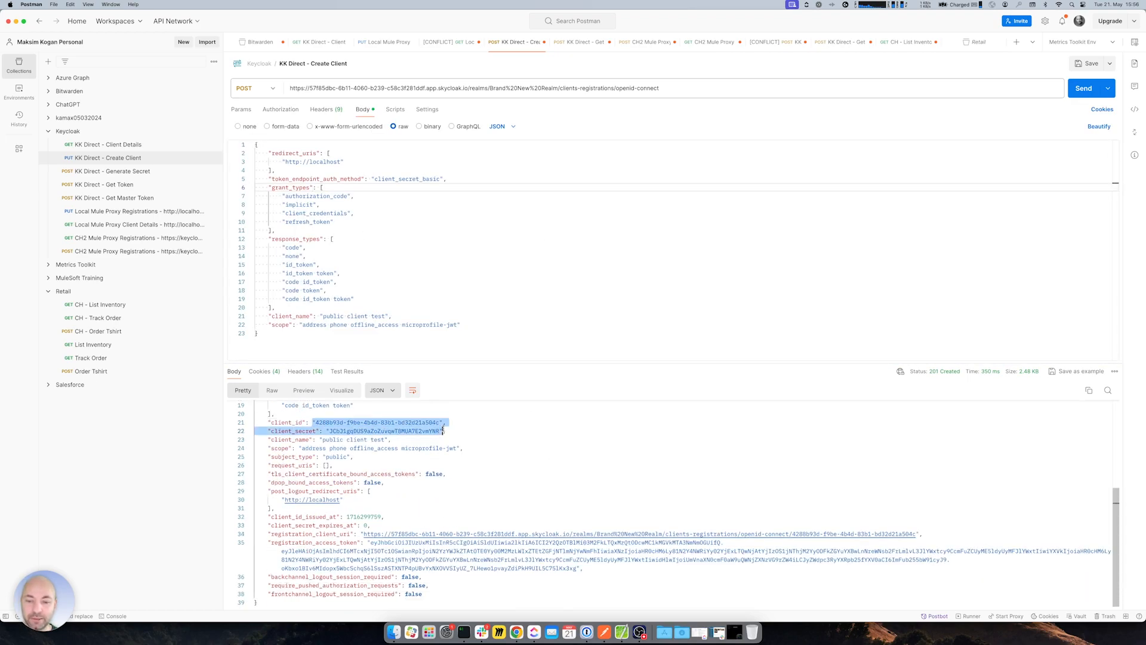
{"action": "left_click", "coordinate": [461, 430]}
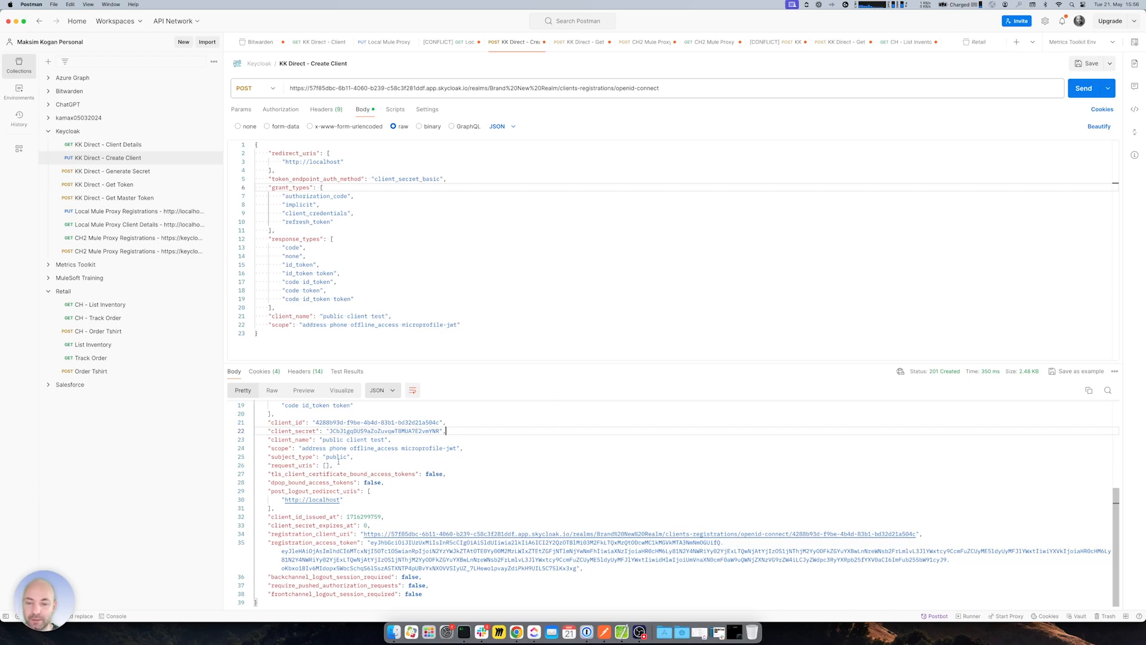
{"action": "scroll", "coordinate": [343, 462], "scroll_direction": "up", "scroll_amount": 3}
{"action": "scroll", "coordinate": [344, 476], "scroll_direction": "down", "scroll_amount": 3}
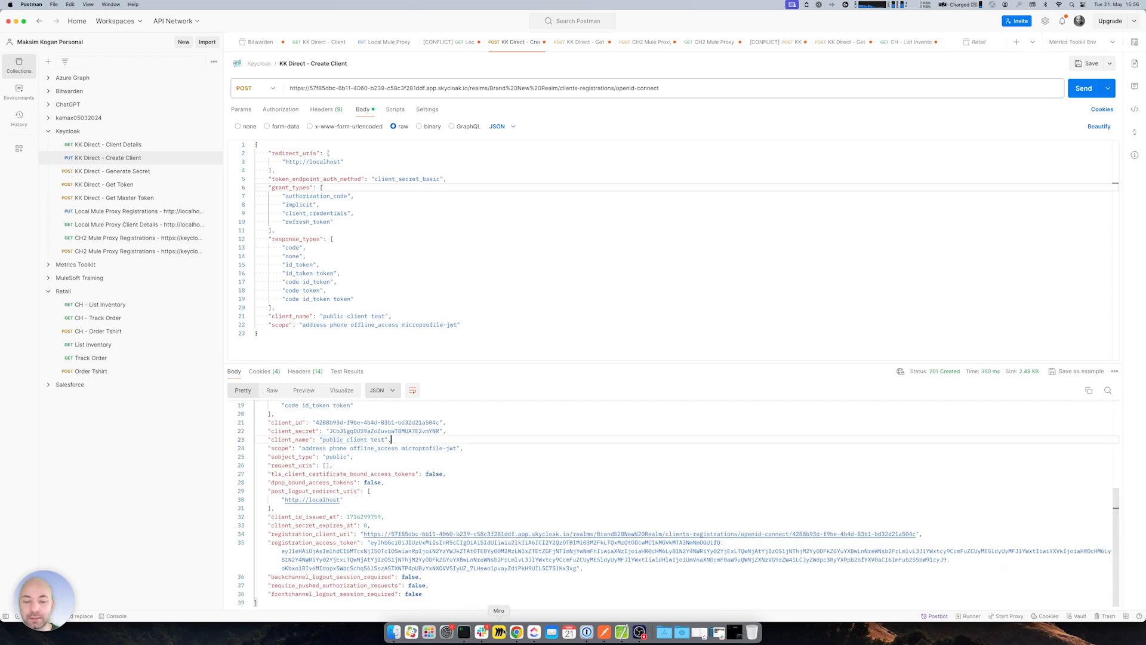
{"action": "left_click", "coordinate": [516, 632]}
{"action": "left_click", "coordinate": [176, 18]}
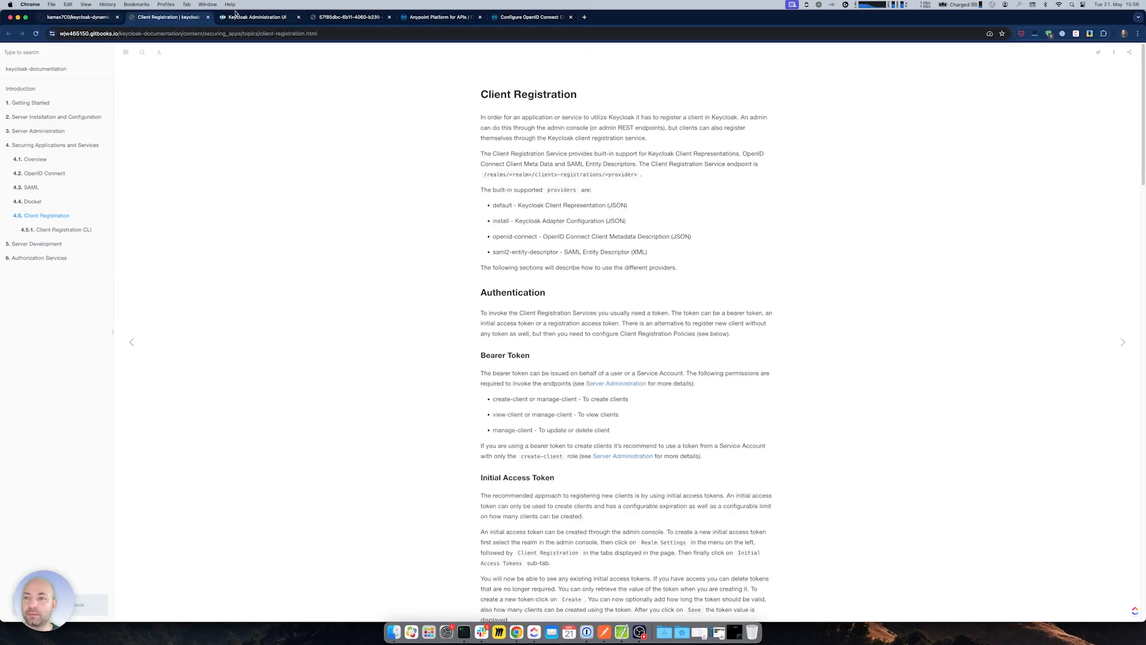
- Confirm public client test appears among nine Keycloak clients, then select its client ID in Postman
{"action": "left_click", "coordinate": [239, 16]}
{"action": "left_click", "coordinate": [24, 141]}
{"action": "left_click", "coordinate": [19, 127]}
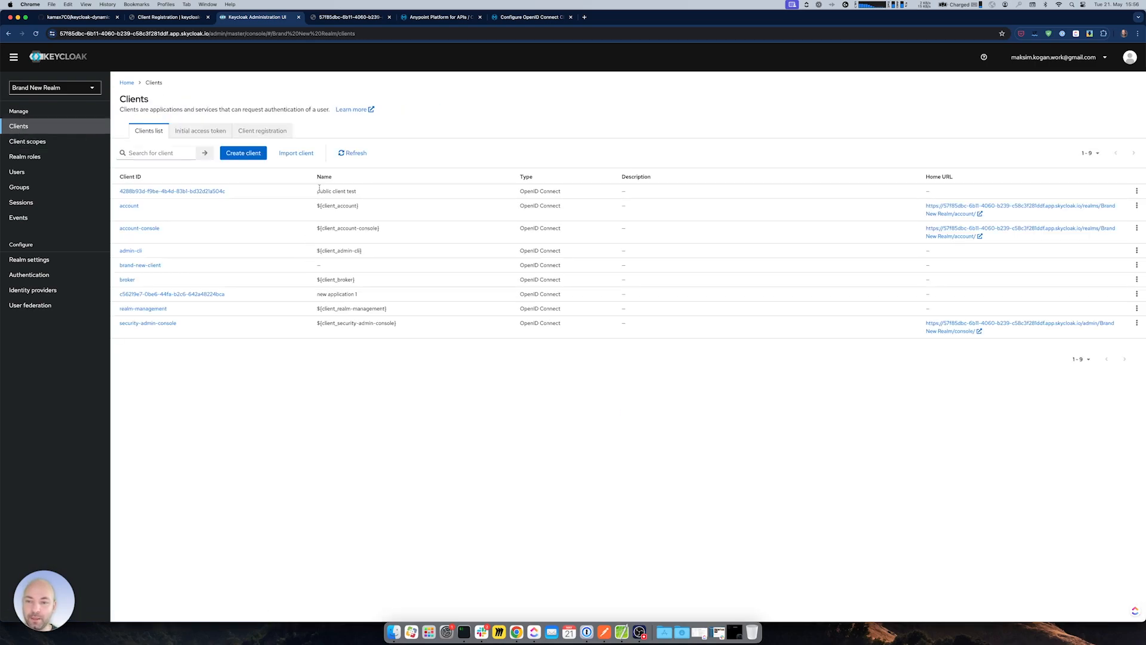
{"action": "key", "text": "super+Tab"}
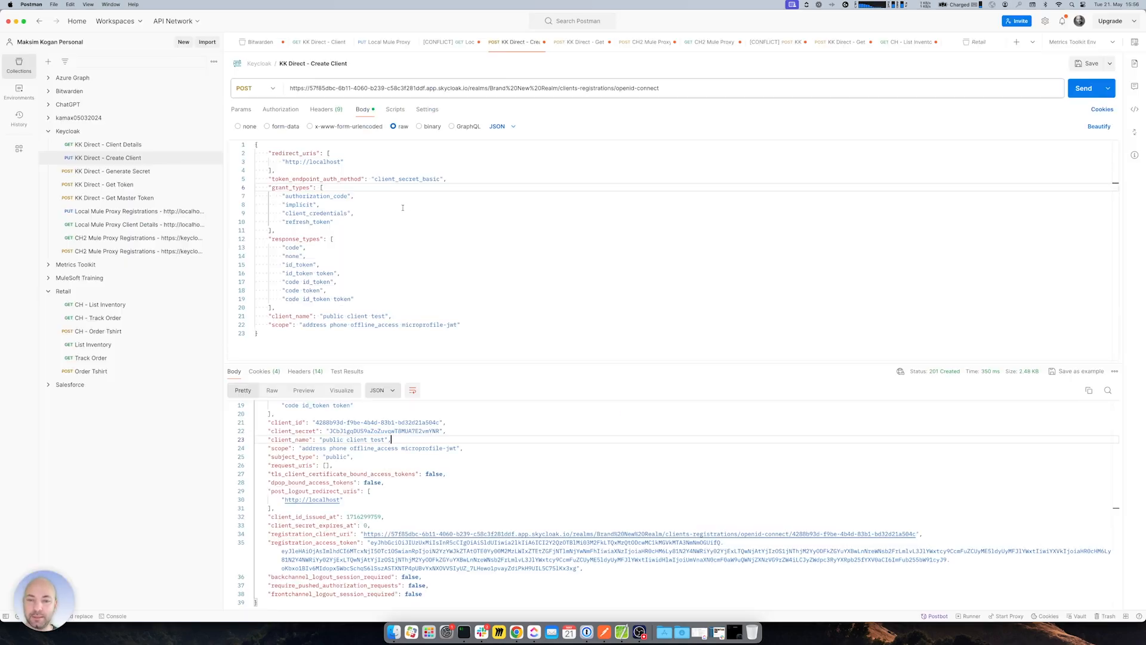
{"action": "left_click", "coordinate": [467, 255]}
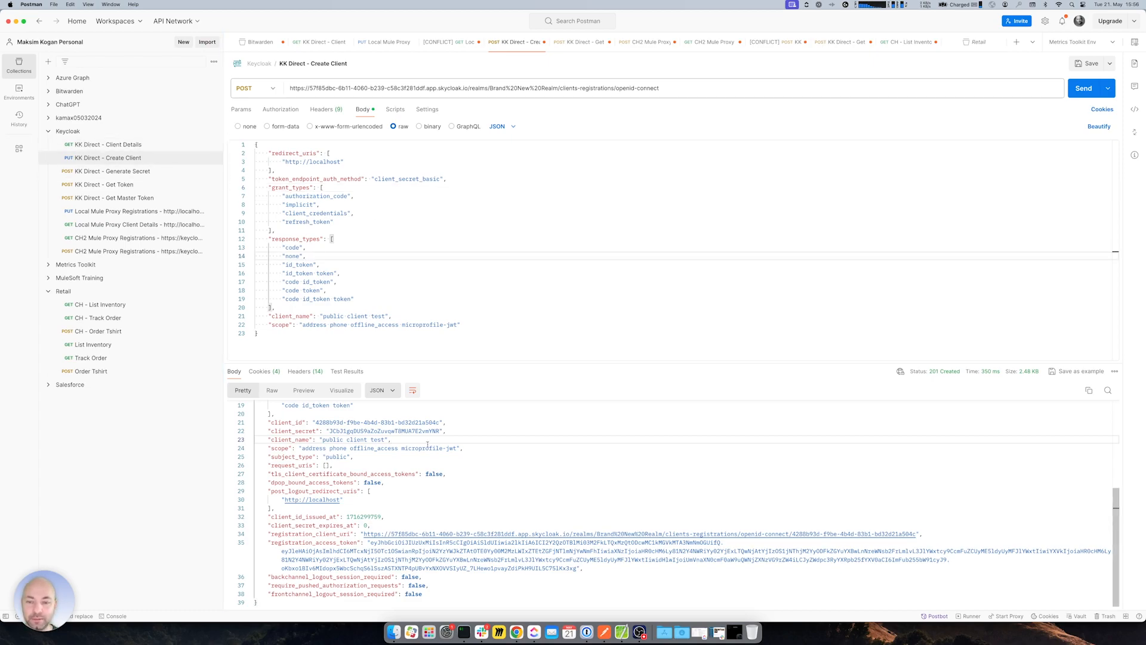
{"action": "left_click_drag", "start_coordinate": [316, 422], "coordinate": [439, 422]}
{"action": "key", "text": "super+c"}
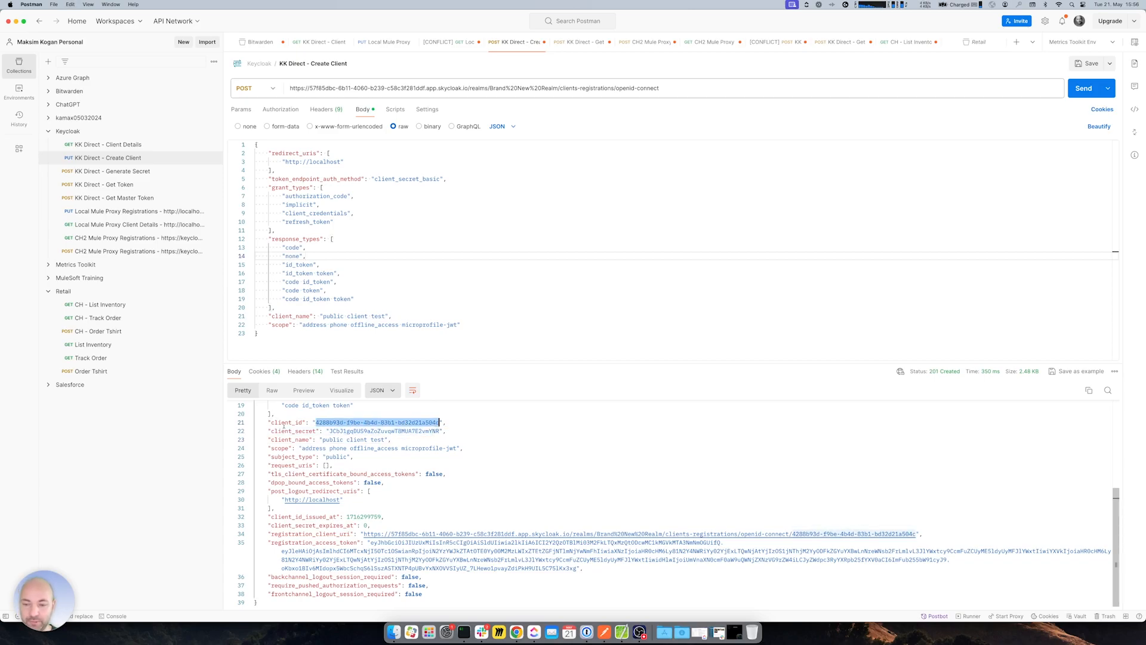
- Paste the new client ID into the Client Details URL and send, getting 401 invalid_token
{"action": "left_click", "coordinate": [108, 145]}
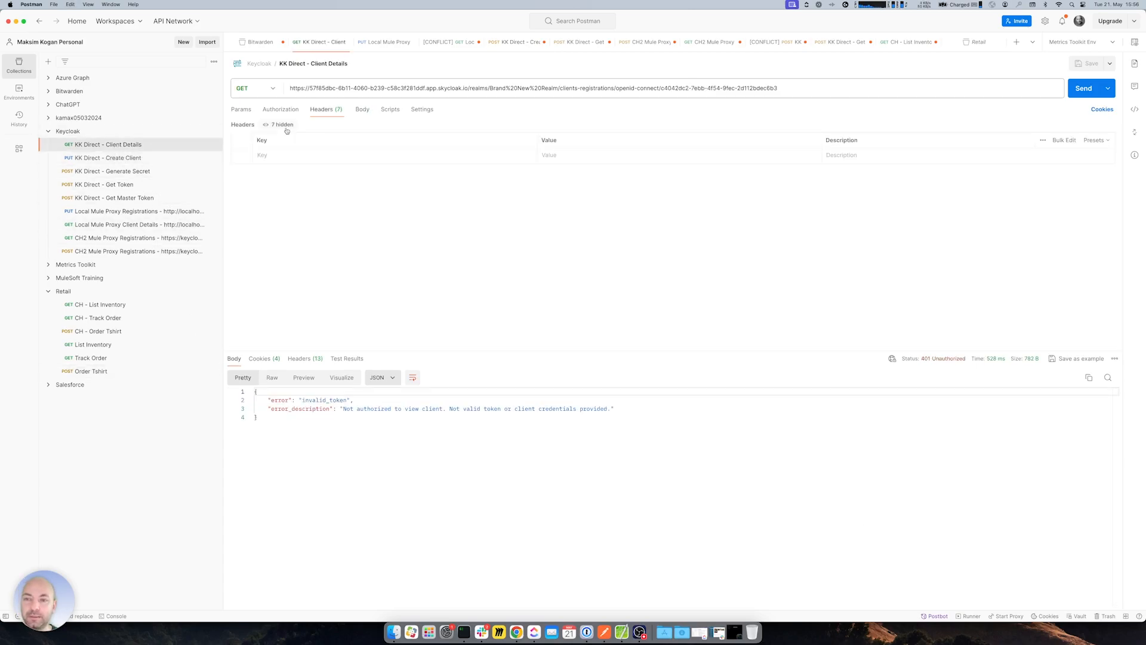
{"action": "left_click_drag", "start_coordinate": [560, 88], "coordinate": [787, 87]}
{"action": "left_click", "coordinate": [666, 89]}
{"action": "key", "text": "super+v"}
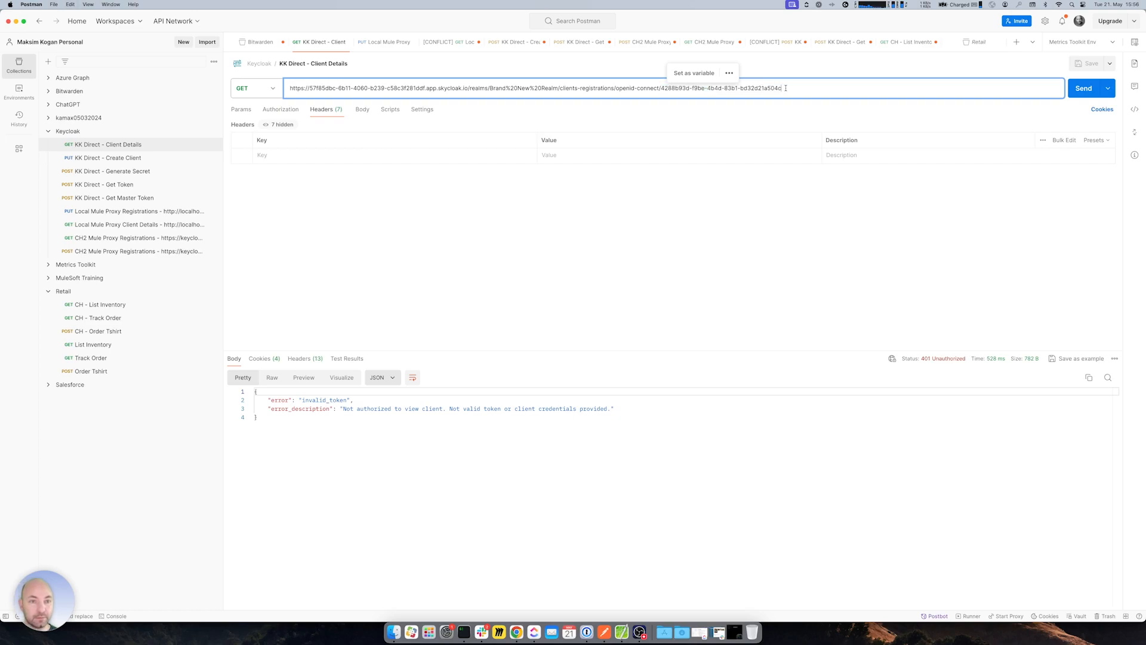
{"action": "left_click", "coordinate": [280, 110]}
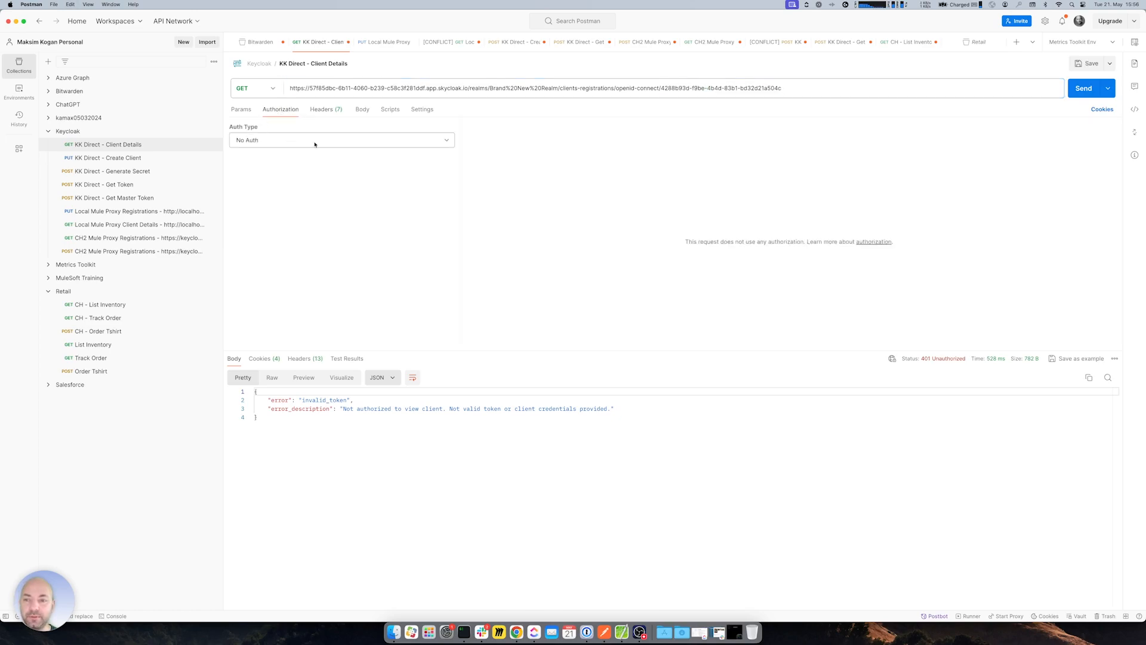
{"action": "left_click", "coordinate": [326, 110]}
{"action": "left_click", "coordinate": [360, 110]}
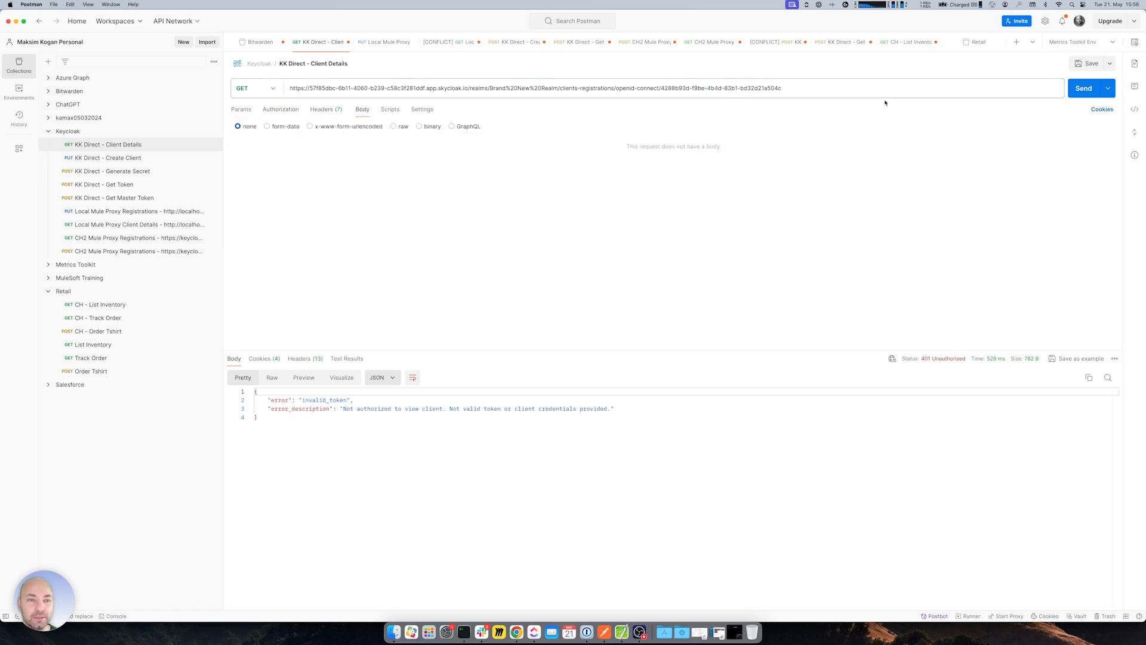
{"action": "left_click", "coordinate": [1080, 89]}
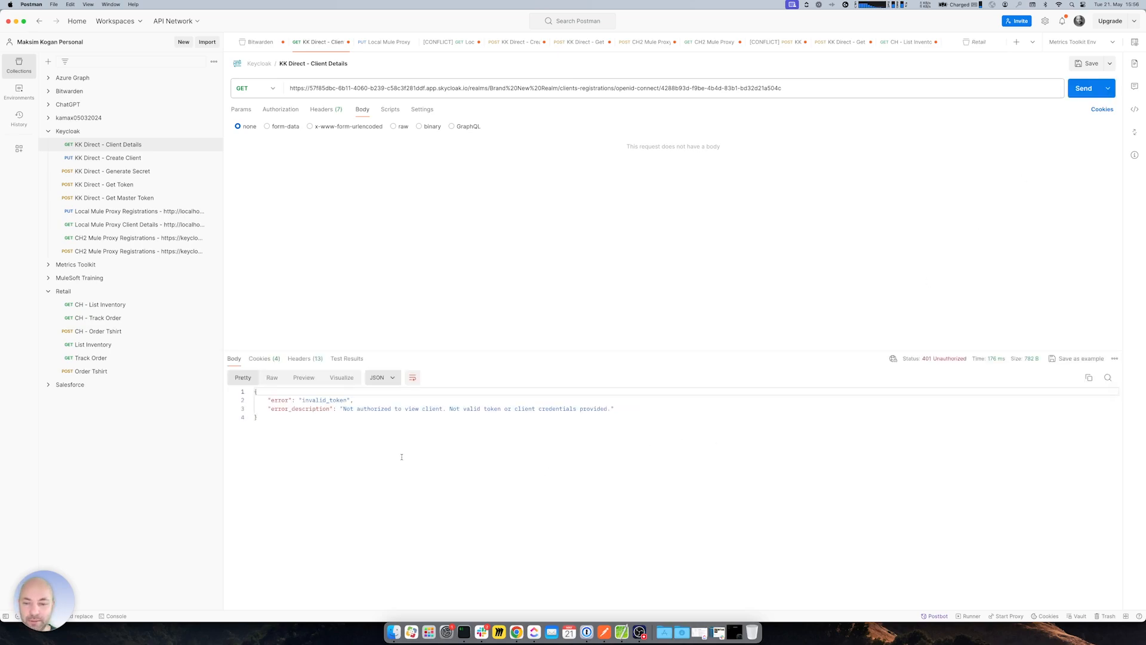
{"action": "left_click_drag", "start_coordinate": [295, 401], "coordinate": [641, 407]}
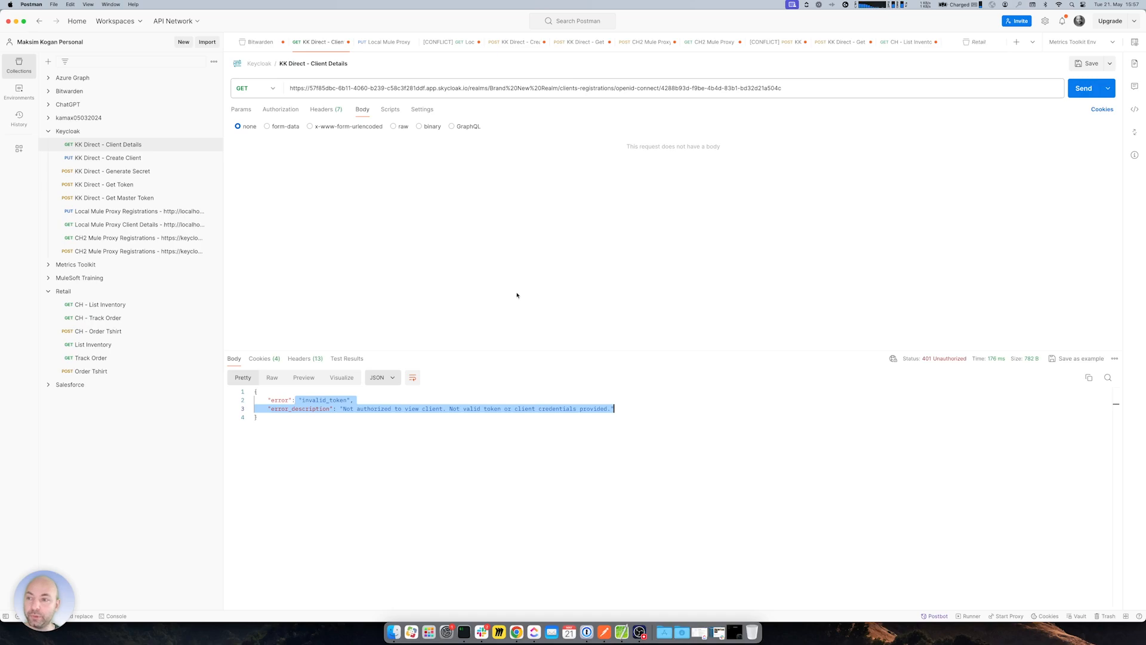
{"action": "left_click", "coordinate": [98, 187]}
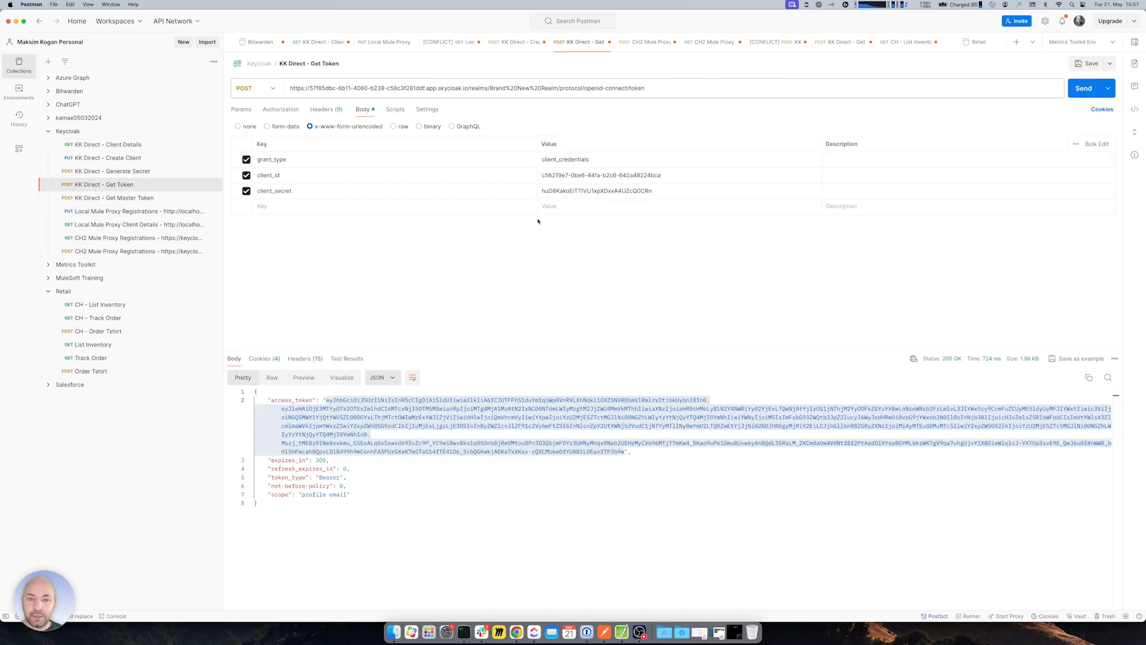
- Put brand-new-client's client ID from Keycloak into the Get Token client_id field
{"action": "left_click", "coordinate": [543, 175]}
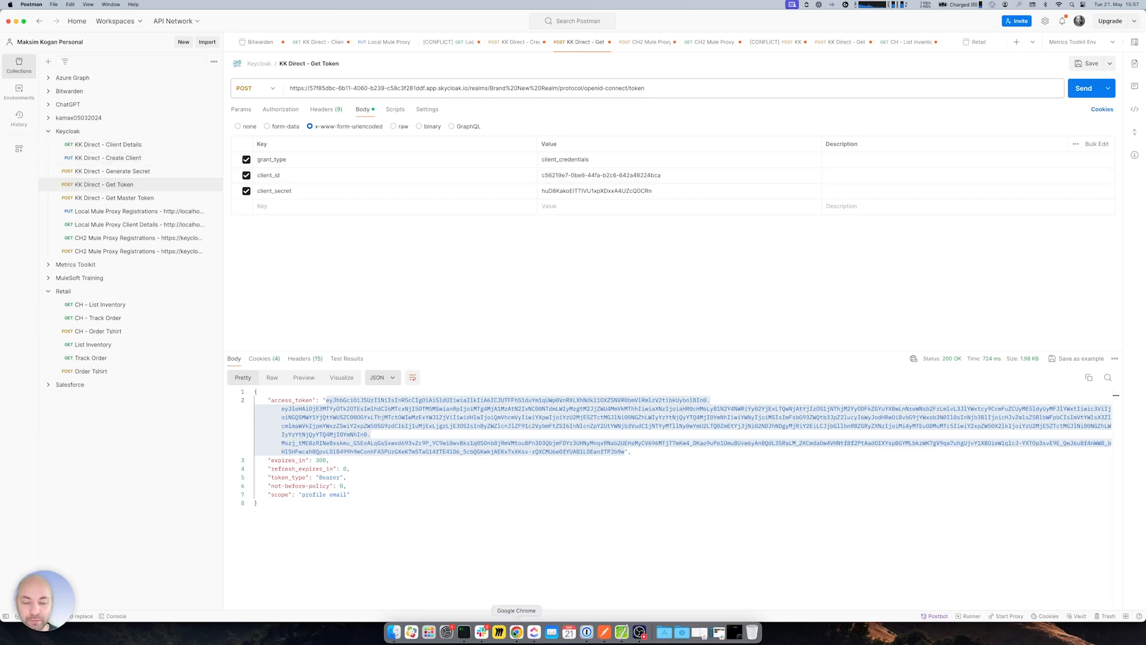
{"action": "left_click", "coordinate": [516, 631]}
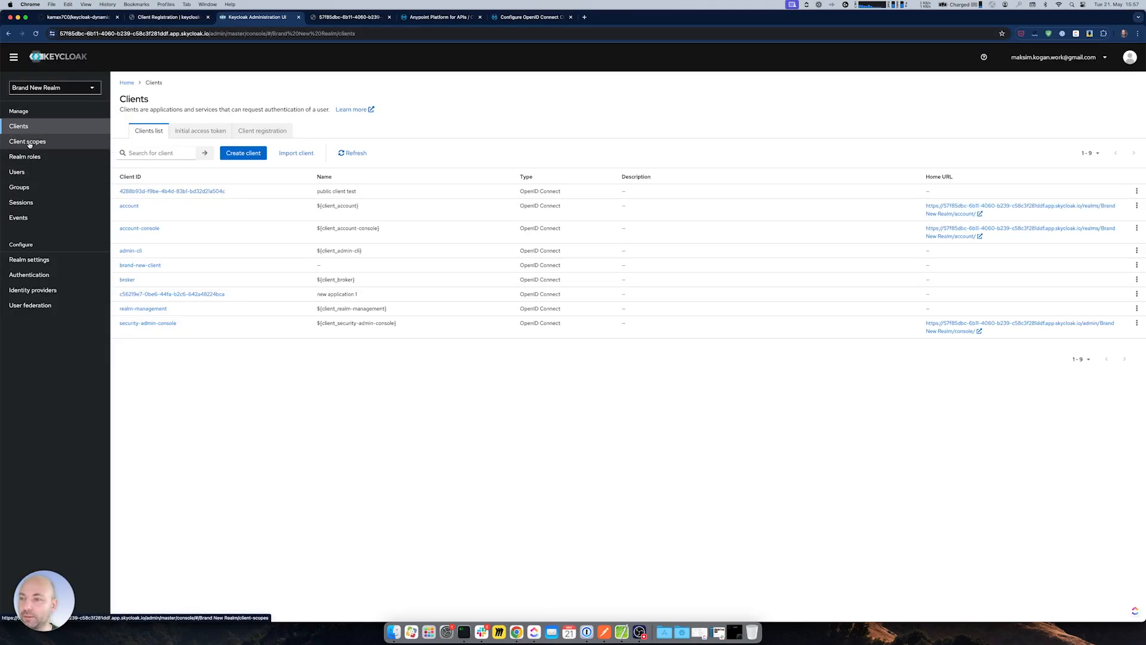
{"action": "left_click", "coordinate": [141, 265]}
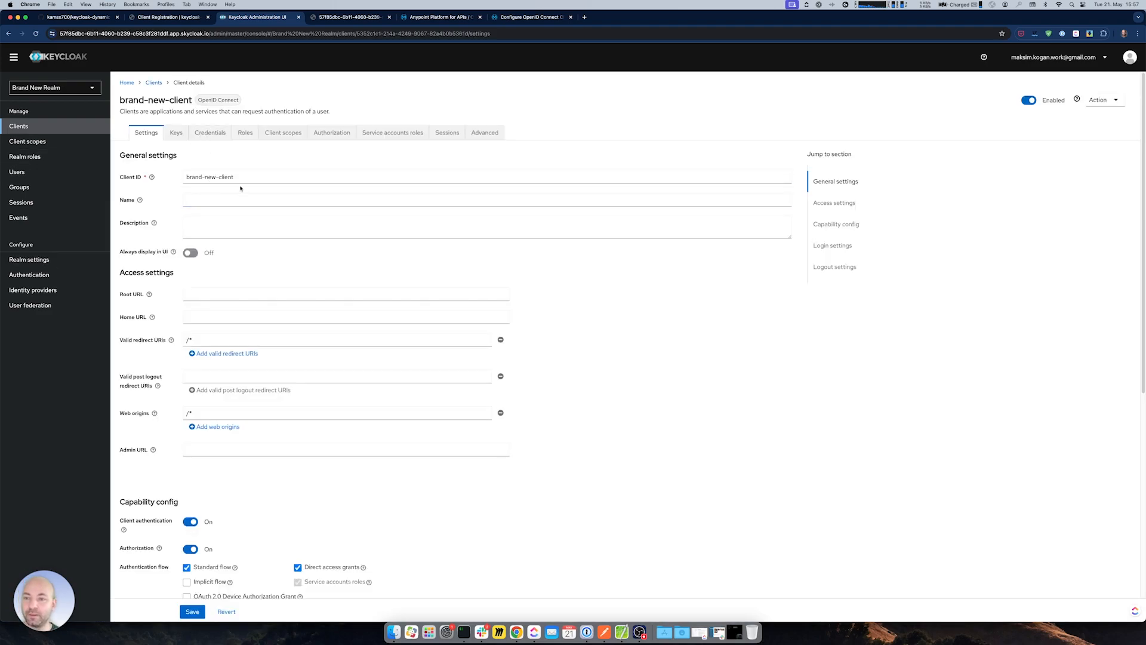
{"action": "left_click_drag", "start_coordinate": [238, 178], "coordinate": [162, 176]}
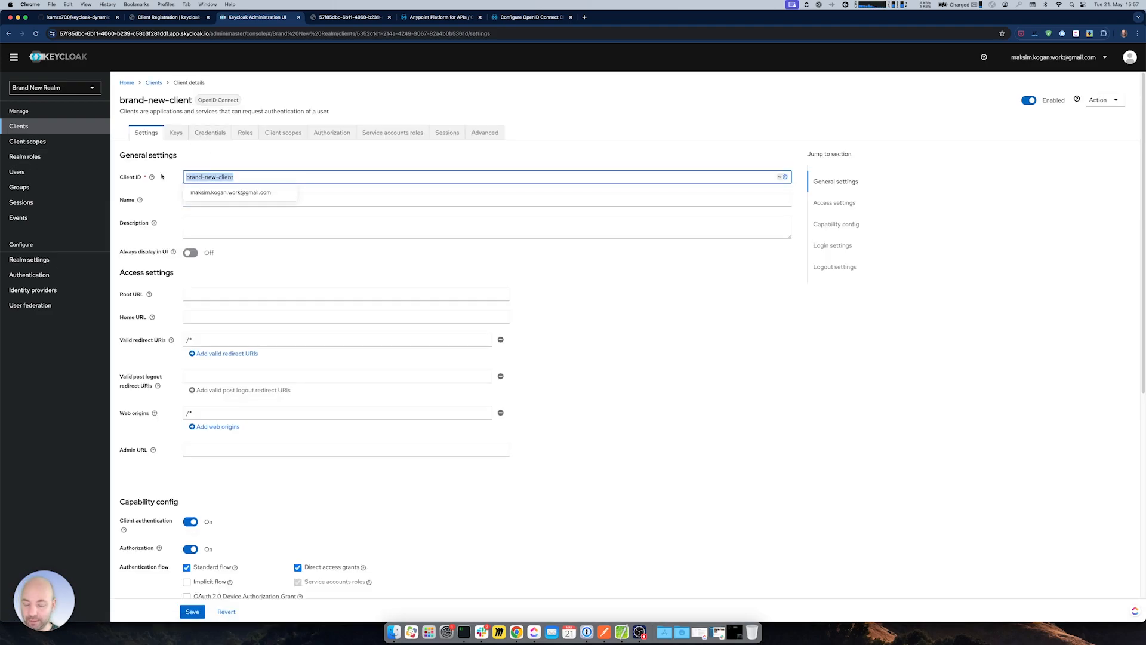
{"action": "key", "text": "super+Tab"}
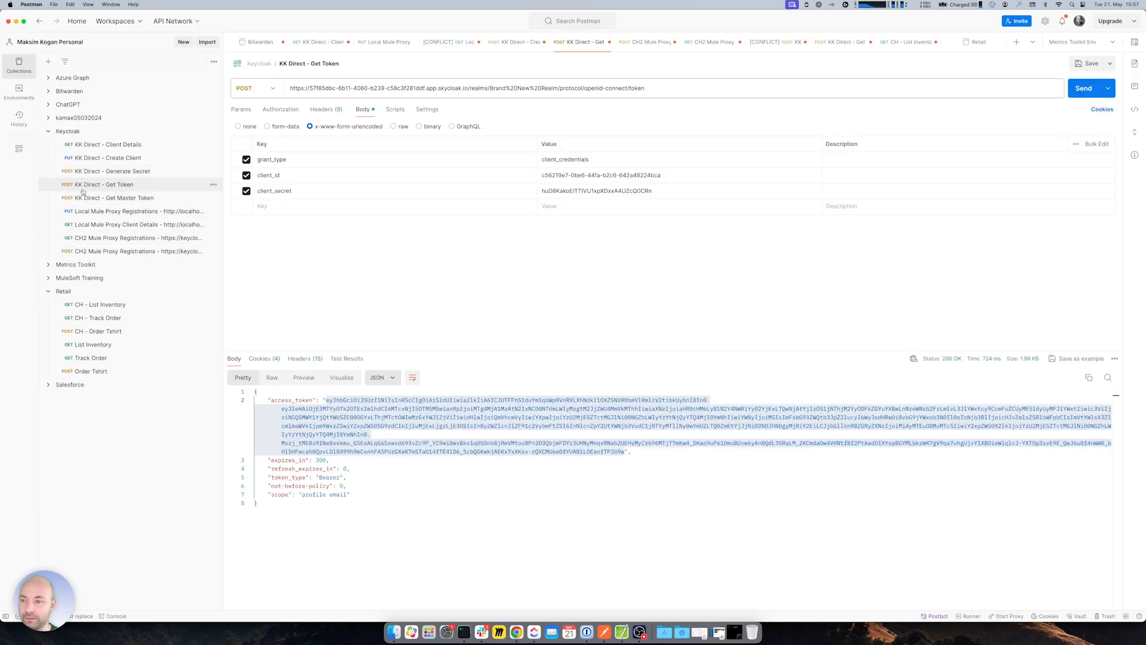
{"action": "triple_click", "coordinate": [581, 175]}
{"action": "key", "text": "super+c"}
- Copy brand-new-client's secret from its Credentials tab into the Get Token client_secret field
{"action": "key", "text": "super+Tab"}
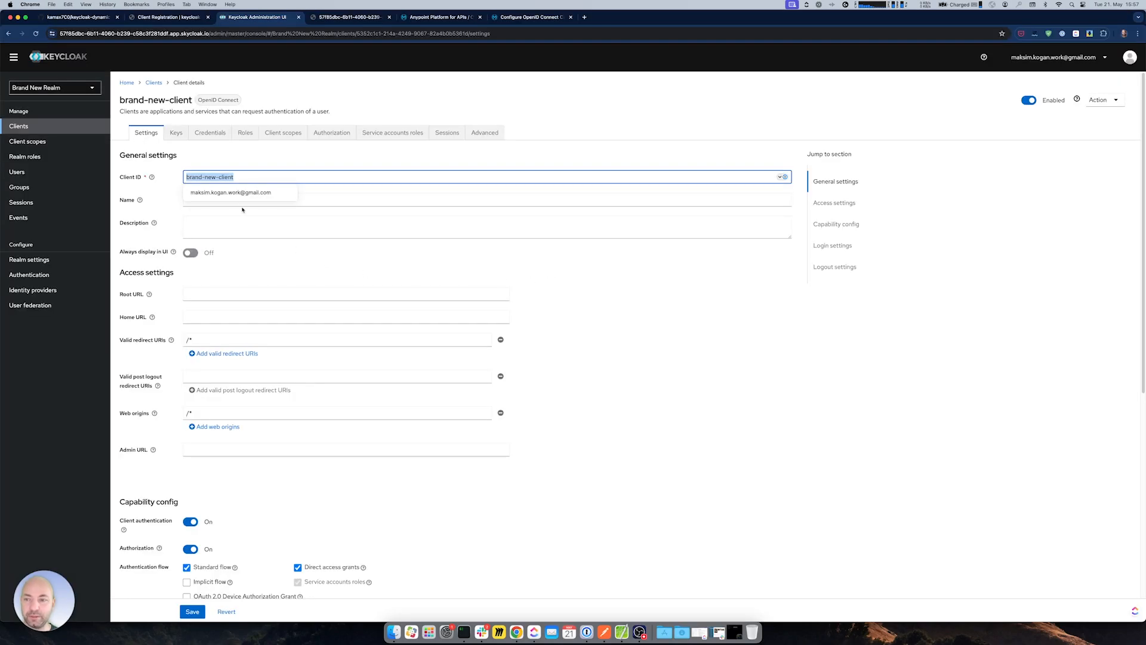
{"action": "left_click", "coordinate": [226, 128]}
{"action": "left_click", "coordinate": [440, 245]}
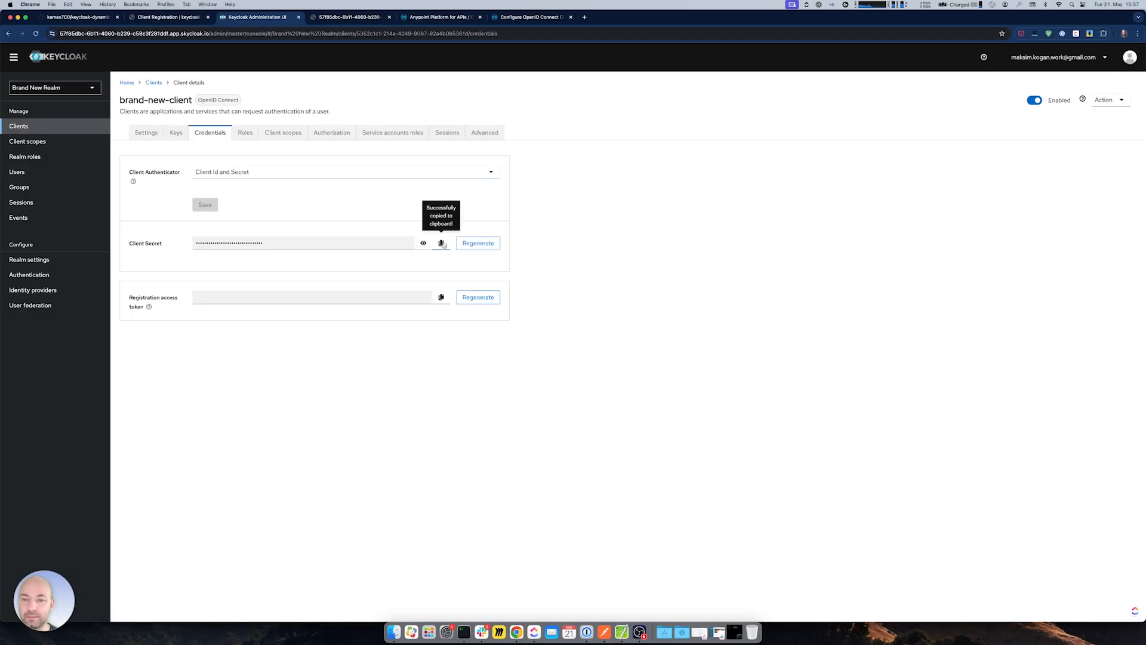
{"action": "key", "text": "super+Tab"}
{"action": "triple_click", "coordinate": [592, 191]}
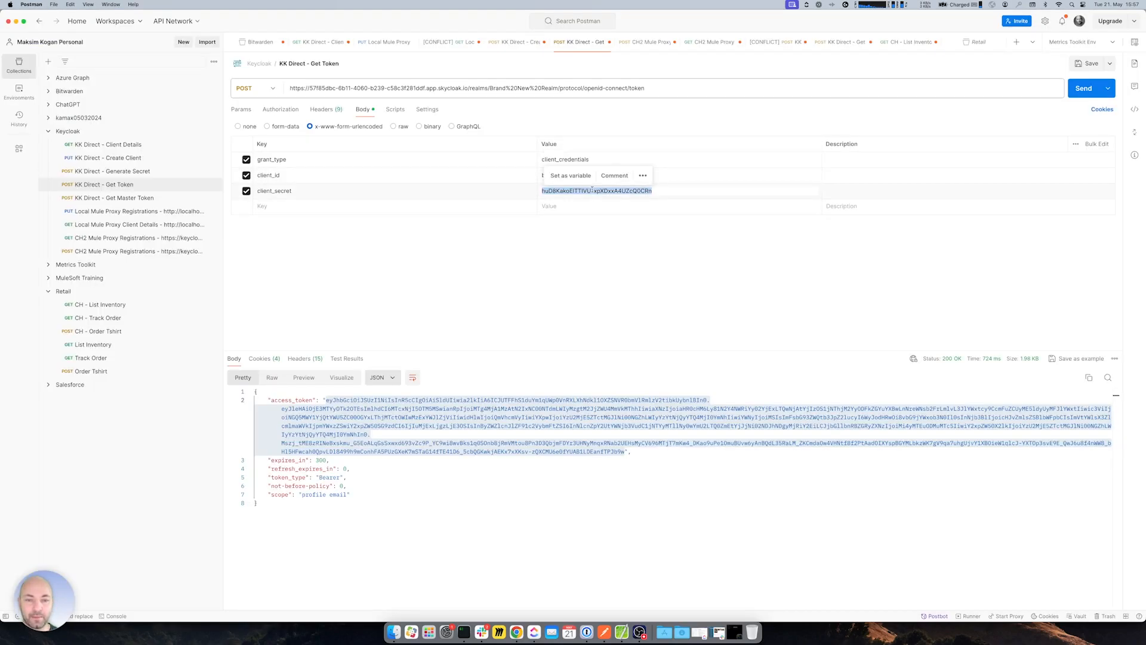
{"action": "key", "text": "super+v"}
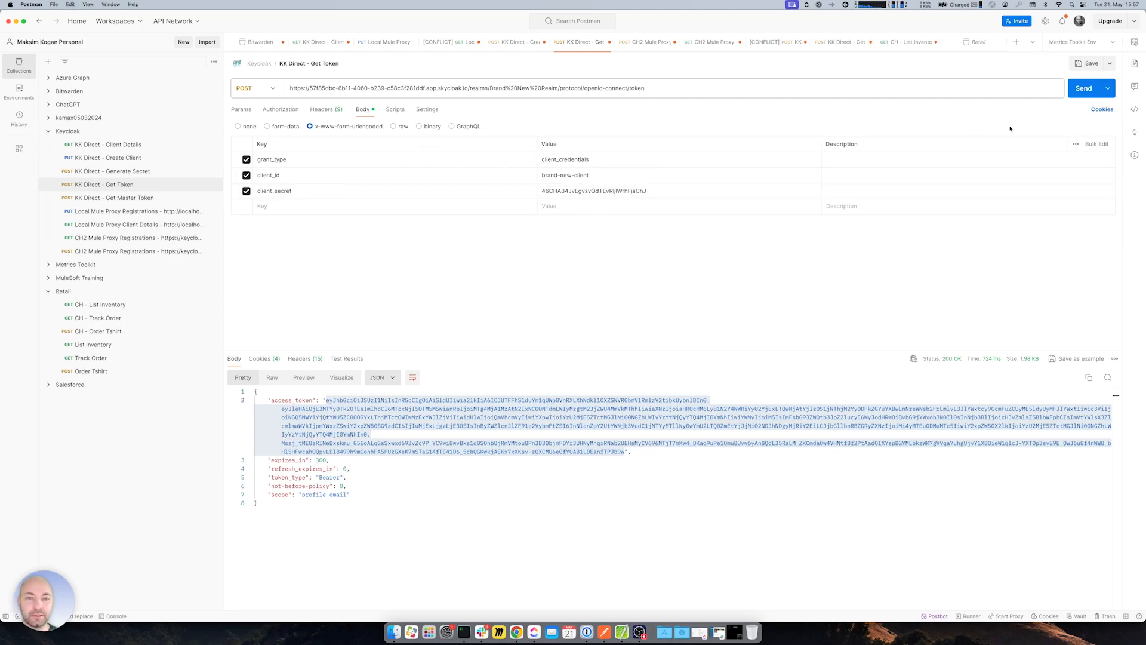
- Request a fresh access token and copy the new access_token value
{"action": "left_click", "coordinate": [1077, 88]}
{"action": "left_click_drag", "start_coordinate": [326, 401], "coordinate": [625, 461]}
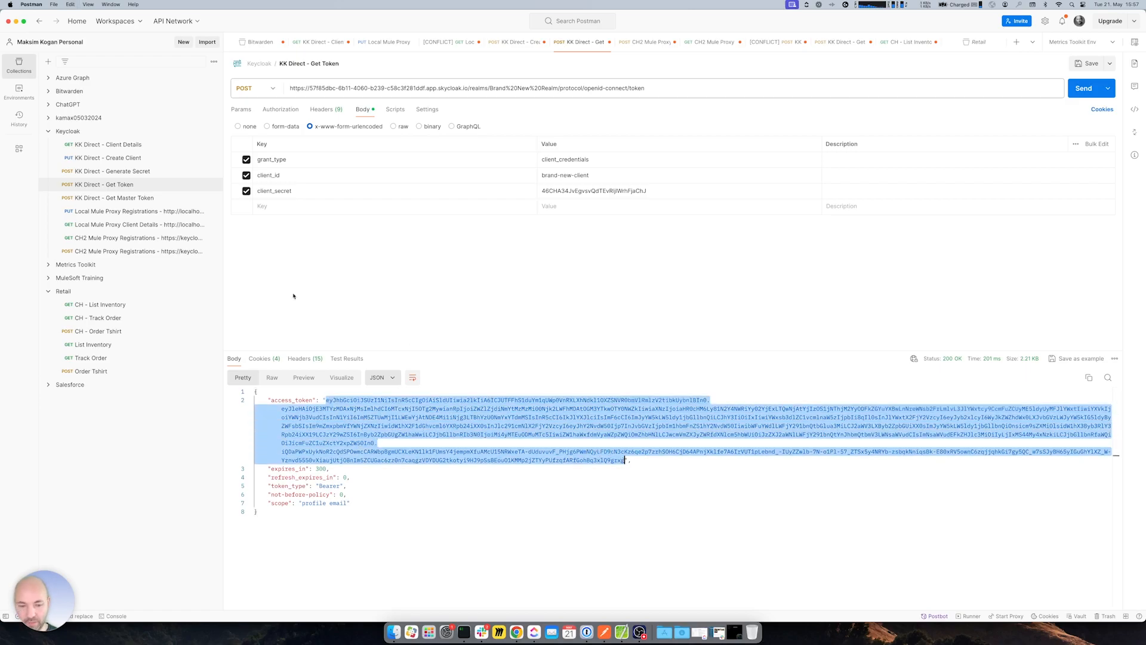
{"action": "left_click", "coordinate": [107, 145]}
{"action": "left_click", "coordinate": [279, 111]}
{"action": "left_click", "coordinate": [280, 139]}
- Set Client Details to Bearer Token with the new token, save and send, getting 403 insufficient_scope
{"action": "left_click", "coordinate": [270, 202]}
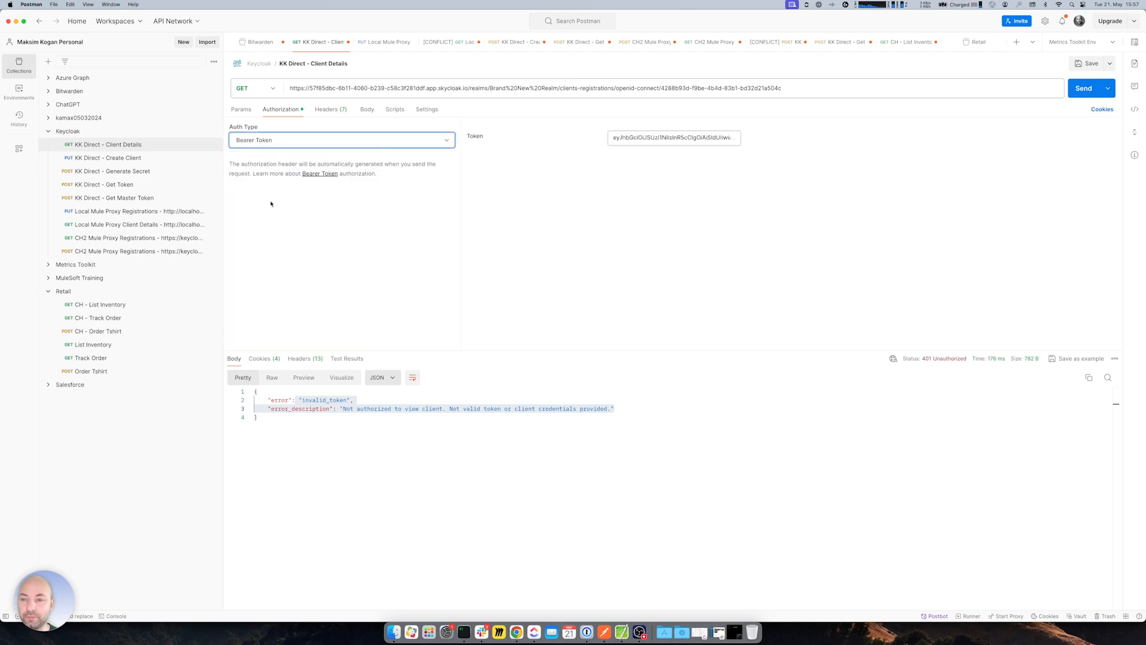
{"action": "left_click", "coordinate": [638, 139]}
{"action": "key", "text": "super+a"}
{"action": "key", "text": "BackSpace"}
{"action": "key", "text": "super+v"}
{"action": "key", "text": "super+s"}
{"action": "key", "text": "super+Return"}
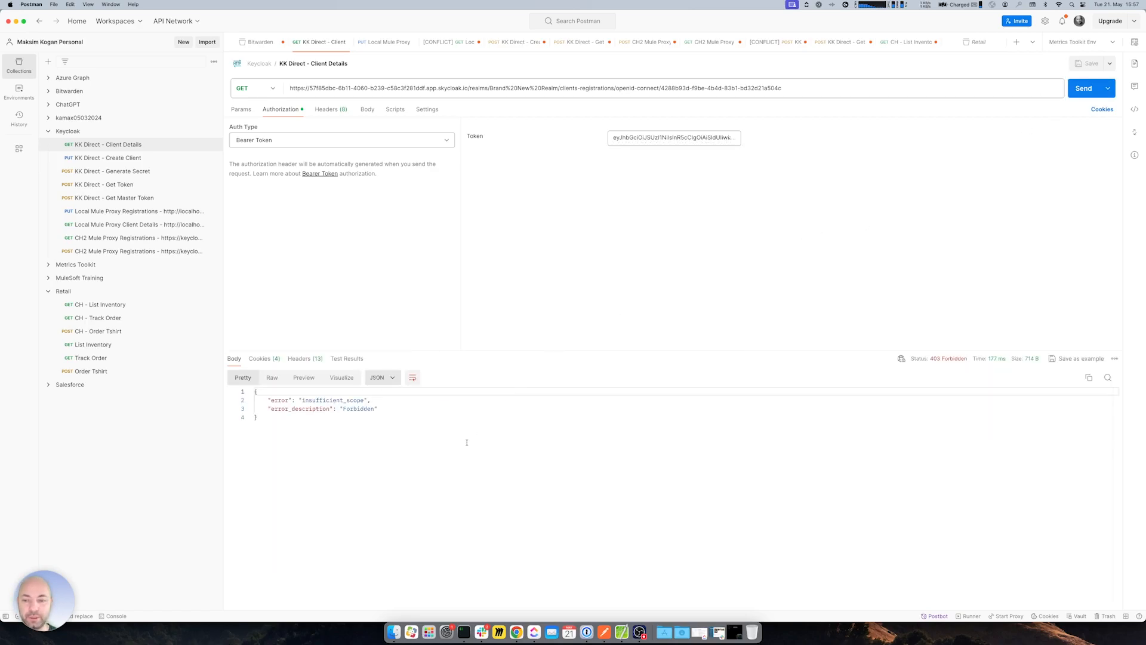
{"action": "left_click_drag", "start_coordinate": [301, 400], "coordinate": [364, 400]}
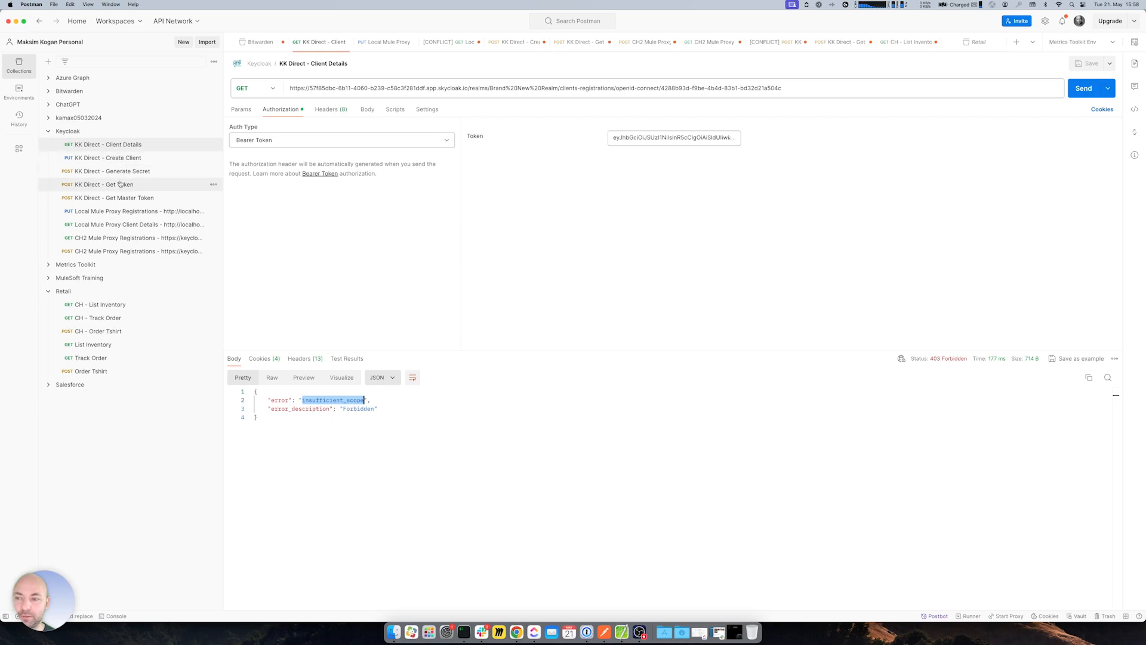
{"action": "left_click", "coordinate": [516, 631]}
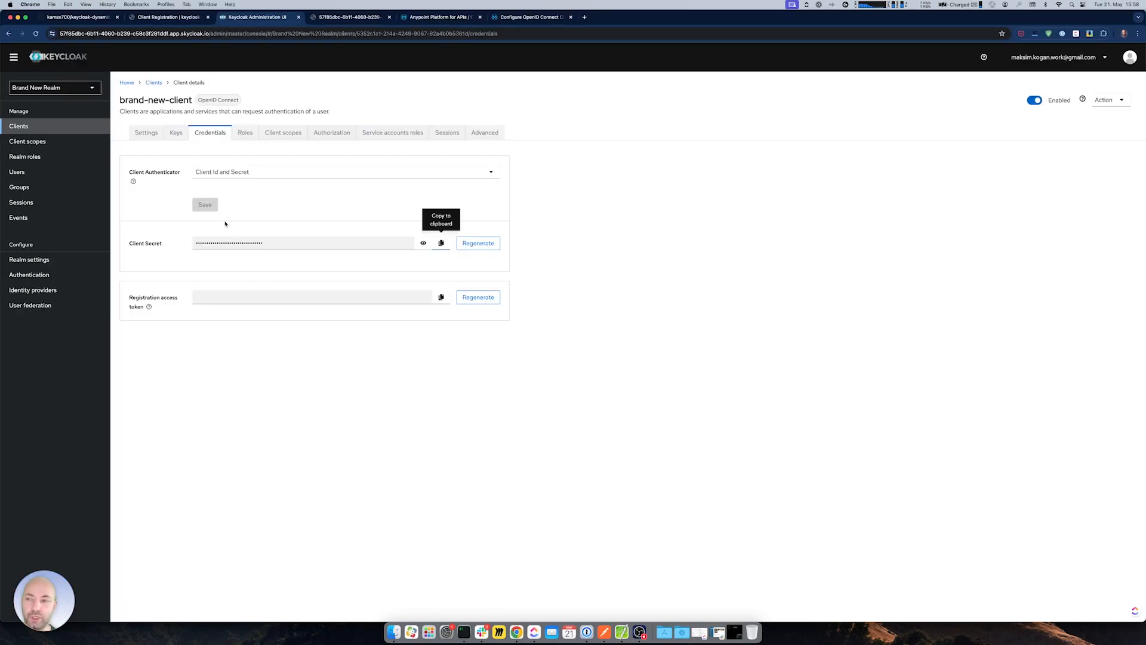
- Assign the realm-management manage-clients client role to brand-new-client's service account
{"action": "left_click", "coordinate": [386, 137]}
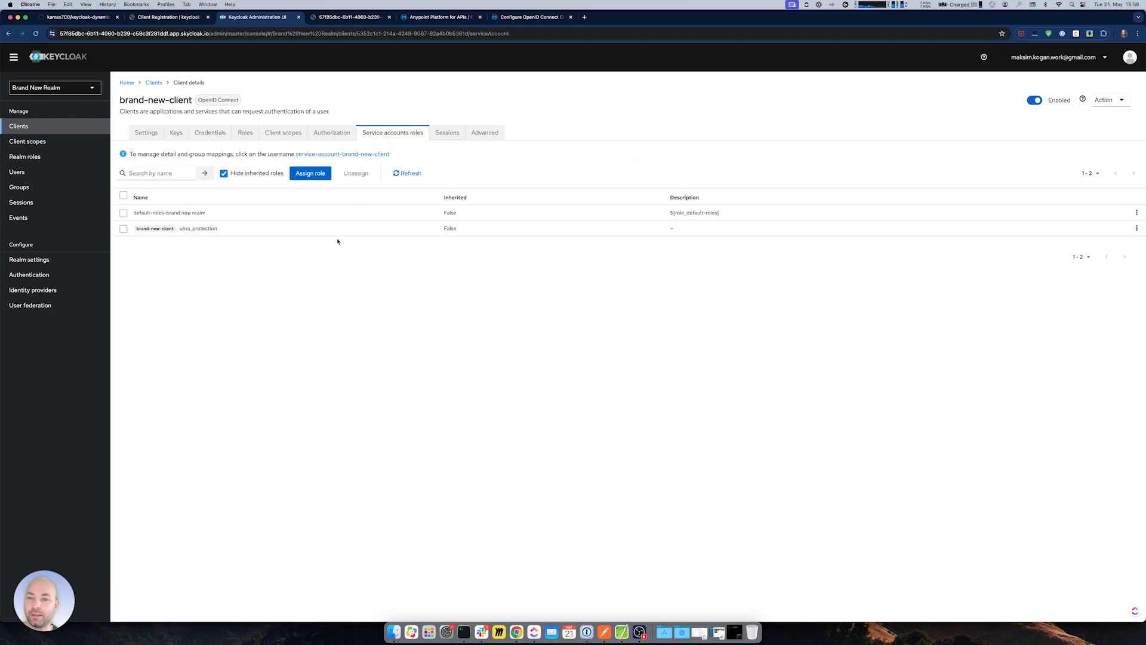
{"action": "left_click_drag", "start_coordinate": [119, 100], "coordinate": [192, 100]}
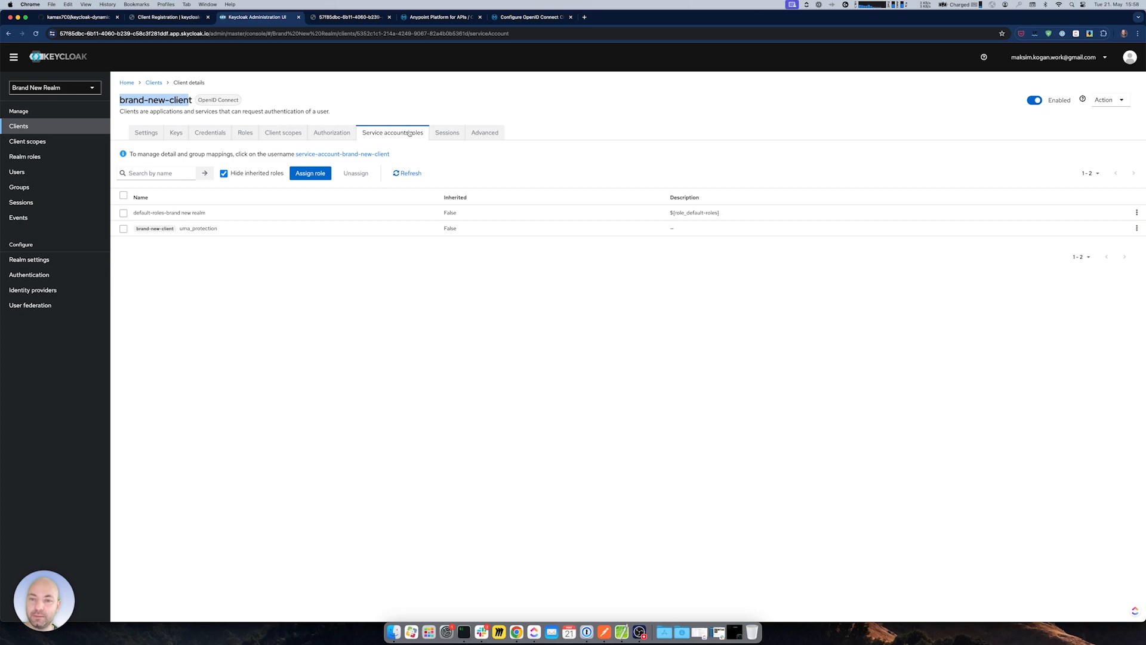
{"action": "left_click", "coordinate": [311, 173]}
{"action": "left_click", "coordinate": [447, 286]}
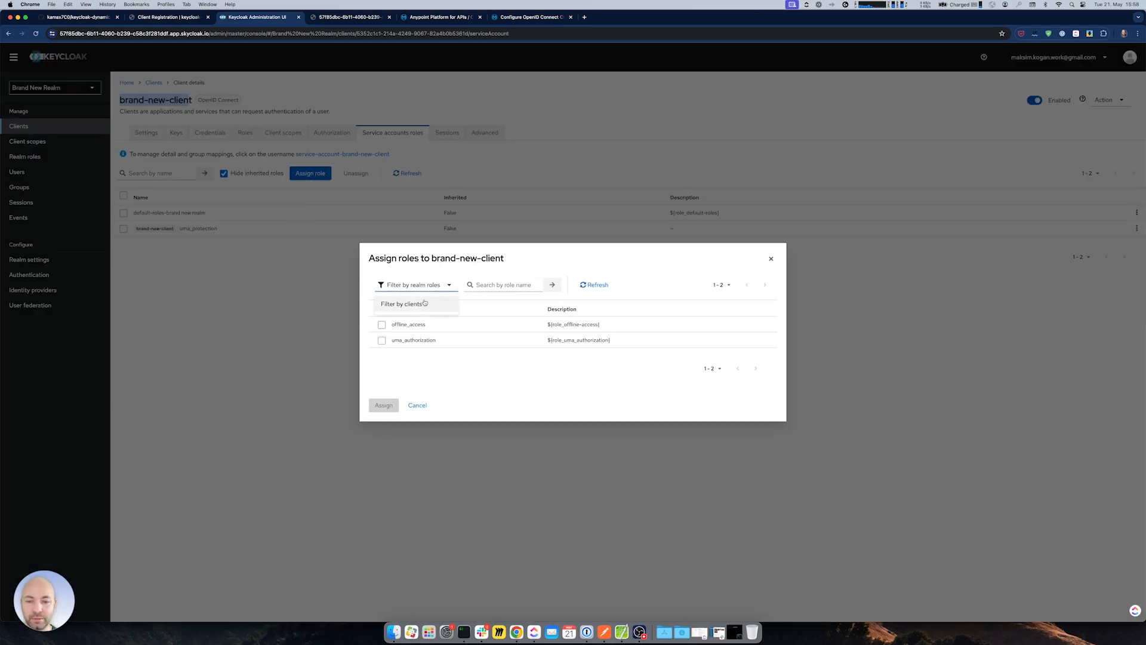
{"action": "left_click", "coordinate": [421, 303]}
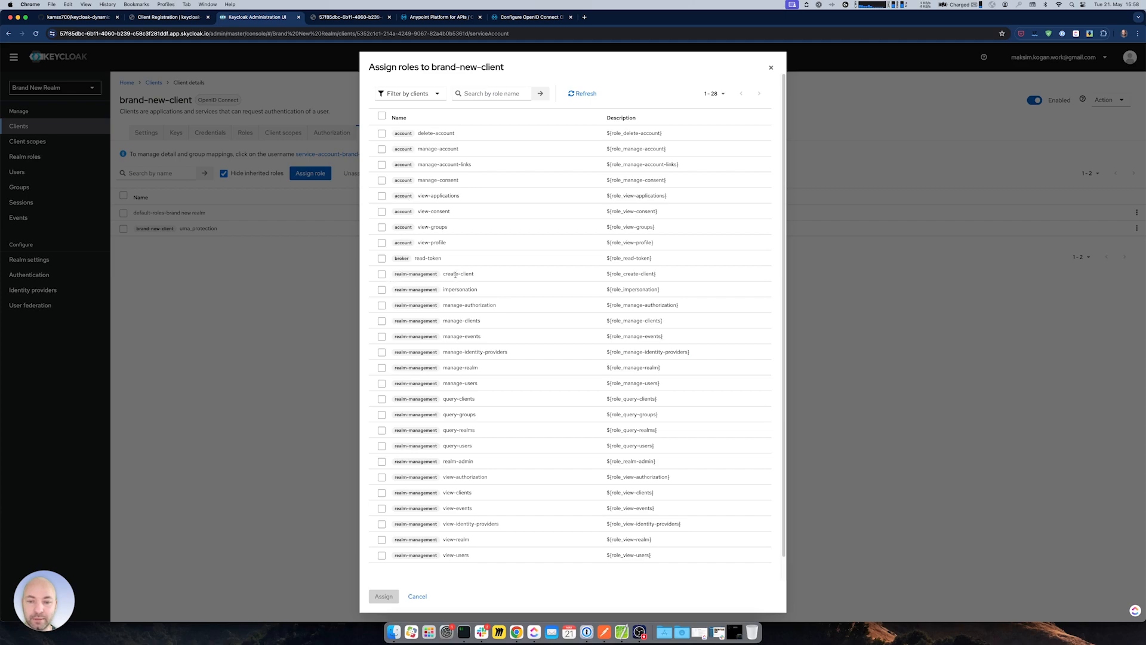
{"action": "left_click_drag", "start_coordinate": [394, 275], "coordinate": [445, 274]}
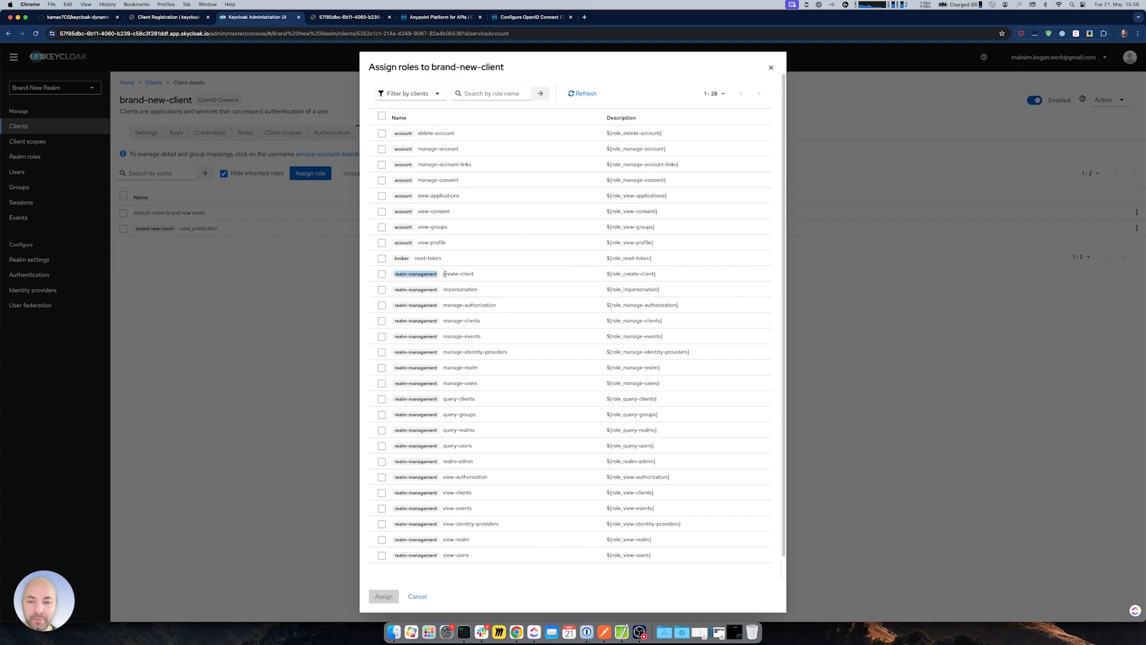
{"action": "left_click", "coordinate": [382, 321]}
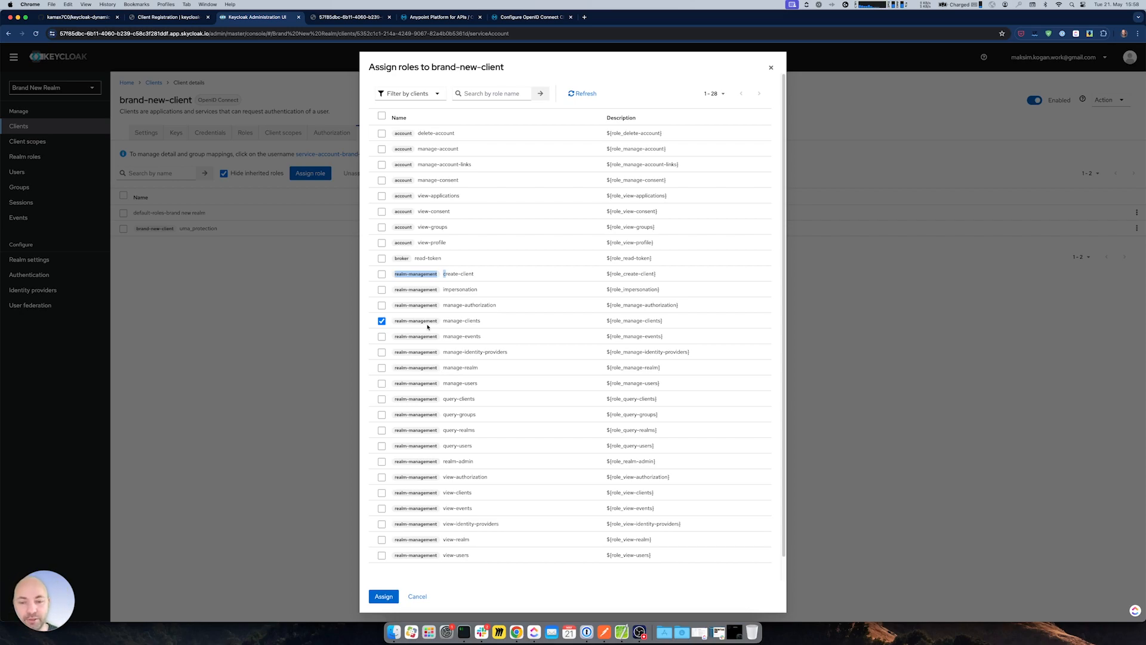
{"action": "left_click", "coordinate": [449, 274]}
{"action": "left_click", "coordinate": [385, 599]}
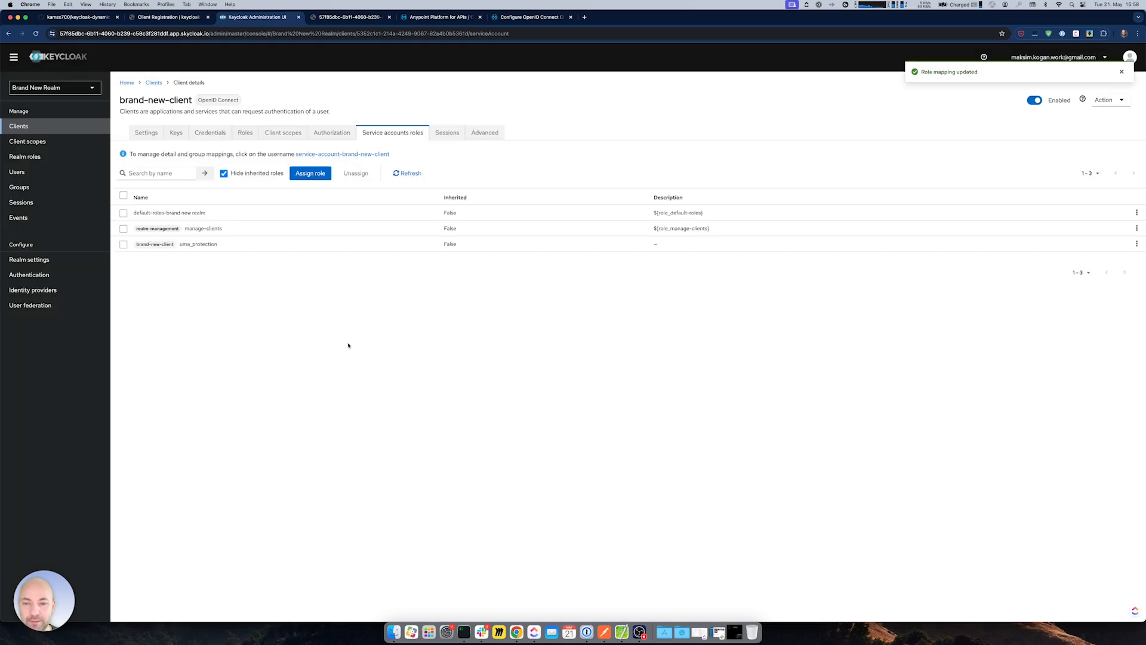
- Return to the Keycloak clients list, then bring up Postman's KK Direct - Get Token request
{"action": "left_click", "coordinate": [19, 126]}
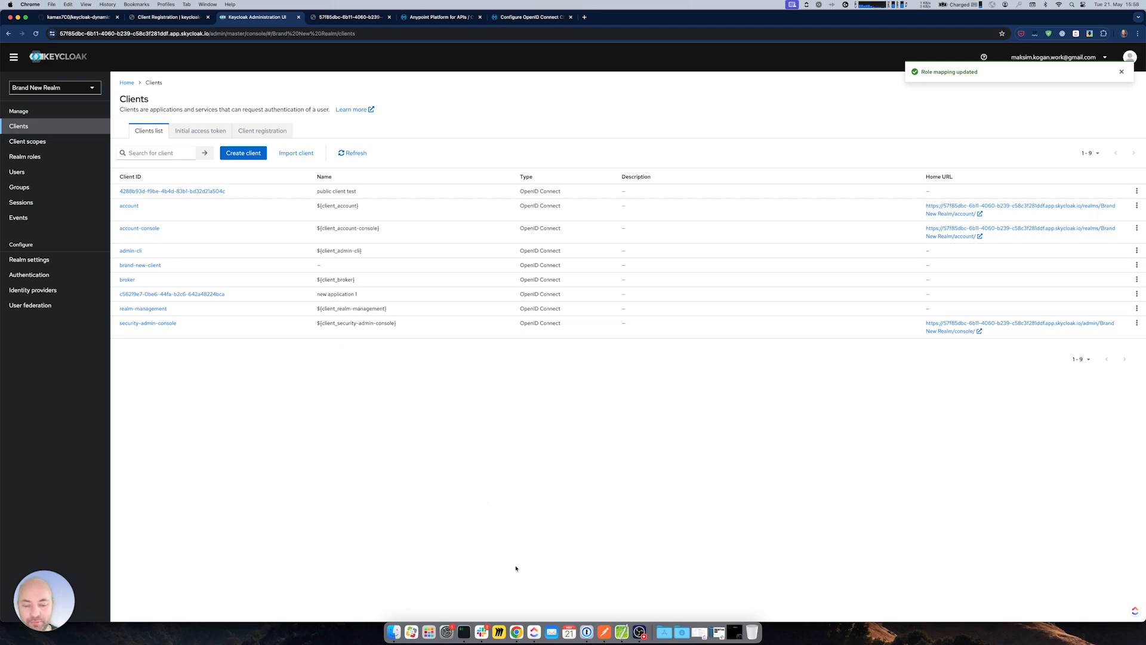
{"action": "left_click", "coordinate": [604, 632]}
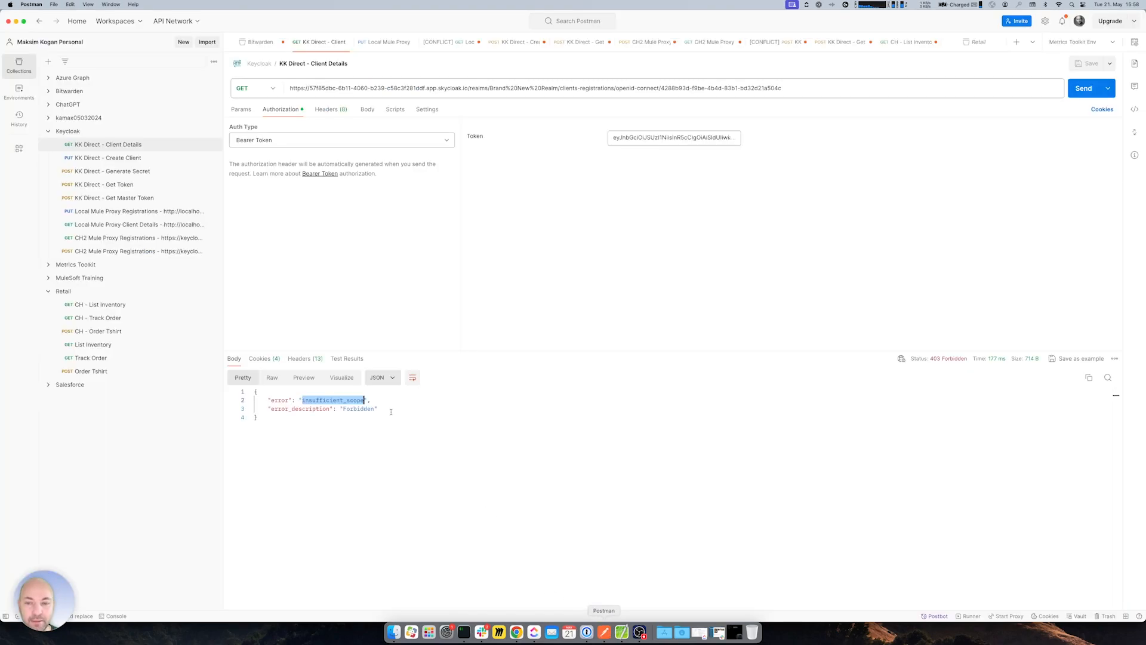
{"action": "left_click", "coordinate": [118, 185]}
{"action": "left_click", "coordinate": [579, 425]}
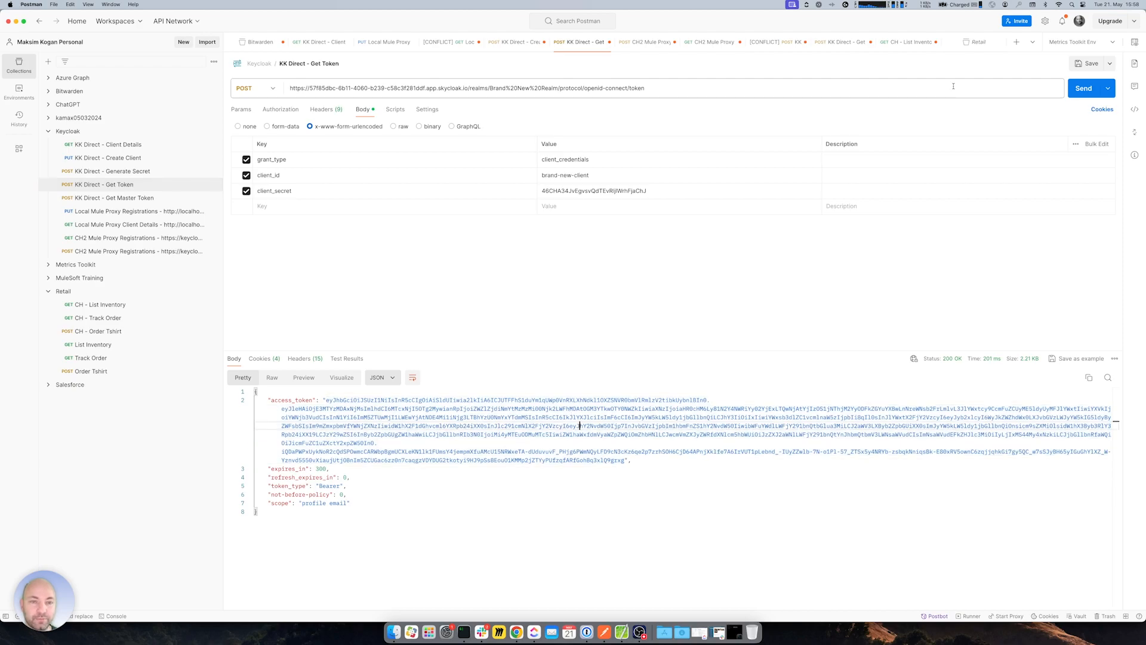
- Fetch a fresh access token and paste it as KK Direct - Client Details' bearer token
{"action": "left_click", "coordinate": [1083, 88]}
{"action": "left_click_drag", "start_coordinate": [324, 401], "coordinate": [624, 460]}
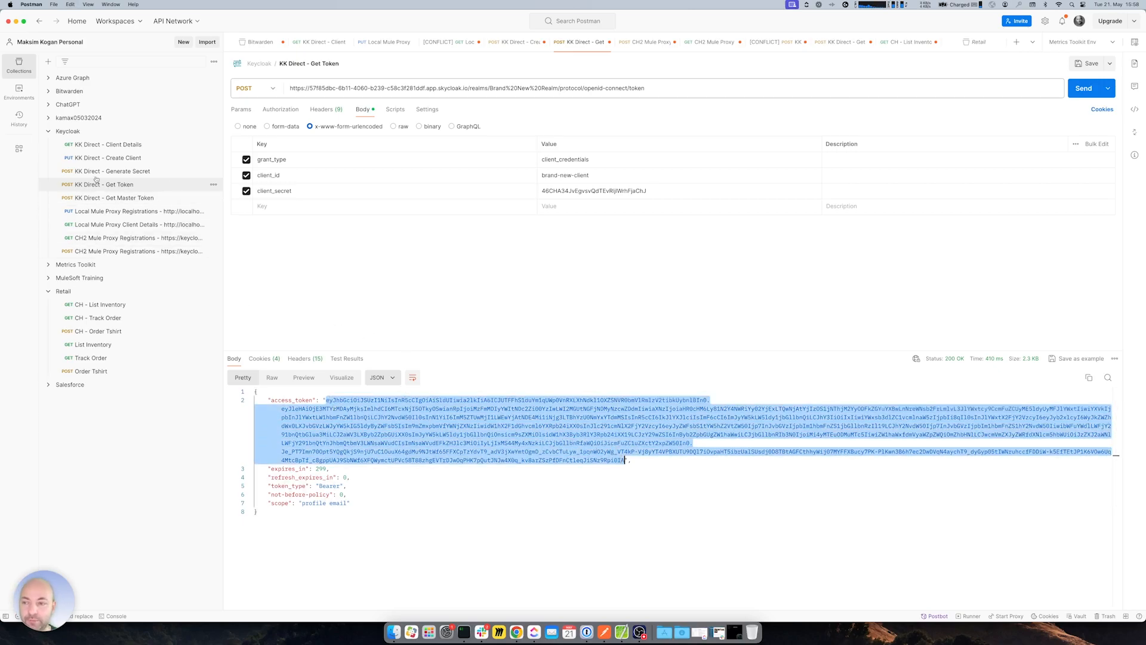
{"action": "left_click", "coordinate": [125, 147]}
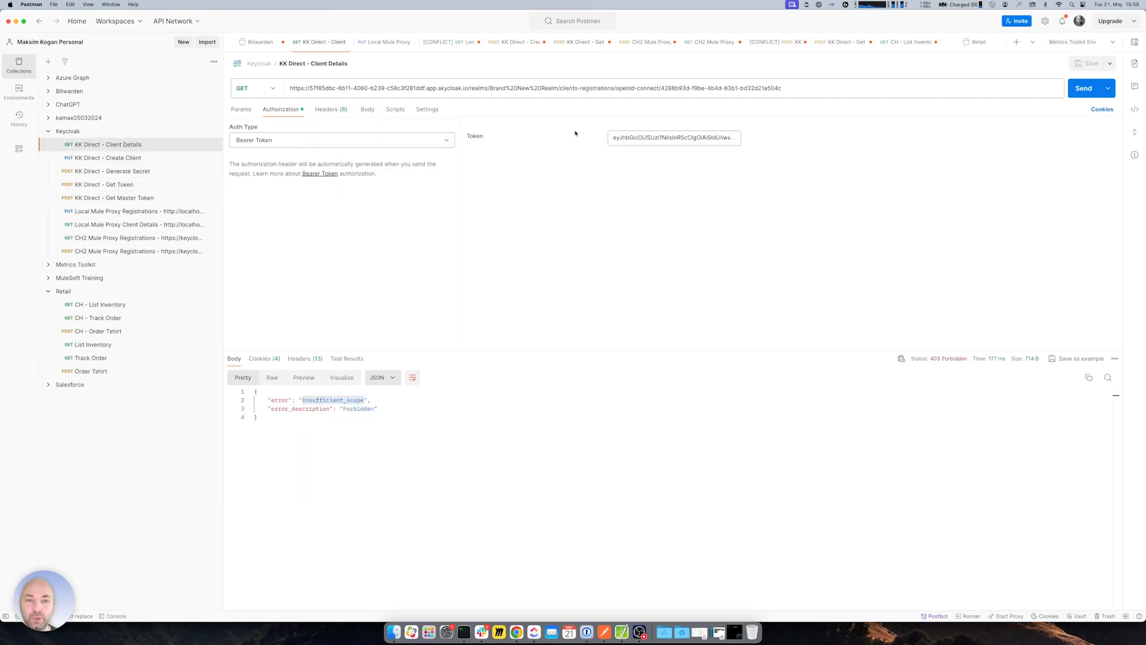
{"action": "left_click", "coordinate": [644, 143]}
{"action": "key", "text": "super+a"}
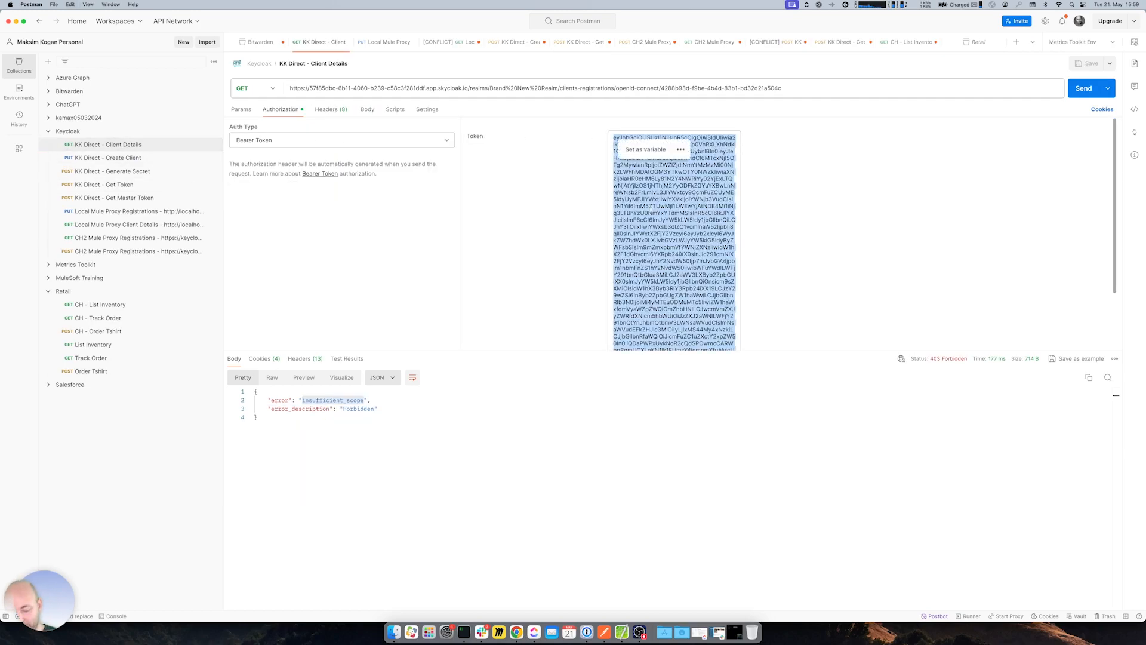
{"action": "key", "text": "super+v"}
- Send Client Details and check the 200 OK response's grant and response types
{"action": "key", "text": "super+Return"}
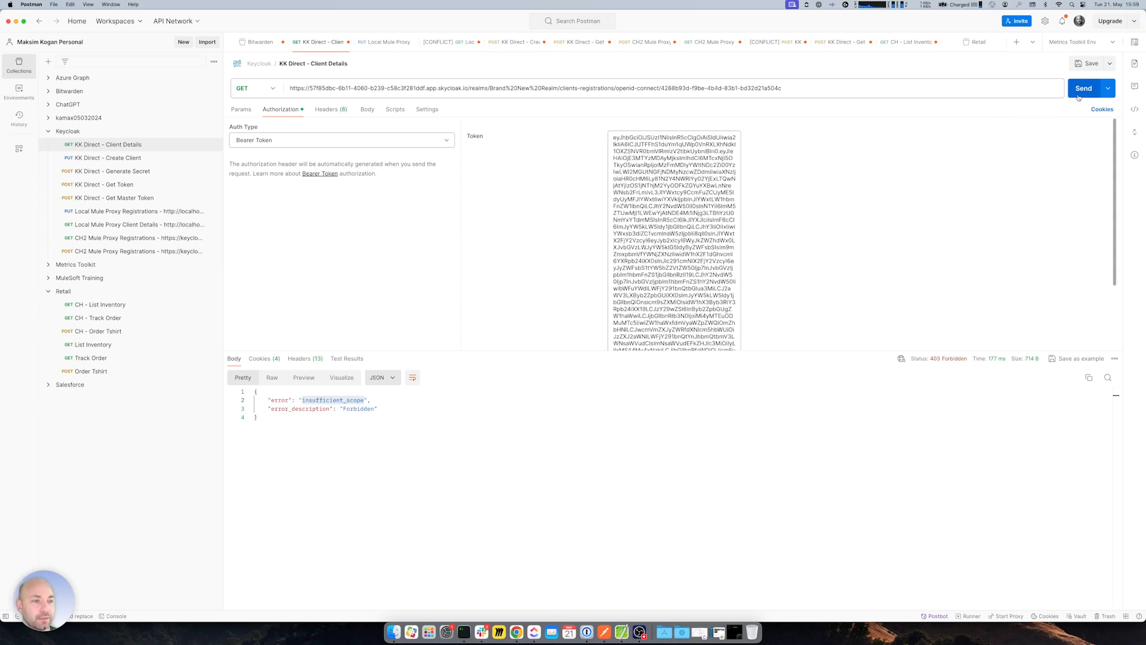
{"action": "left_click_drag", "start_coordinate": [293, 445], "coordinate": [468, 536]}
{"action": "left_click", "coordinate": [468, 536]}
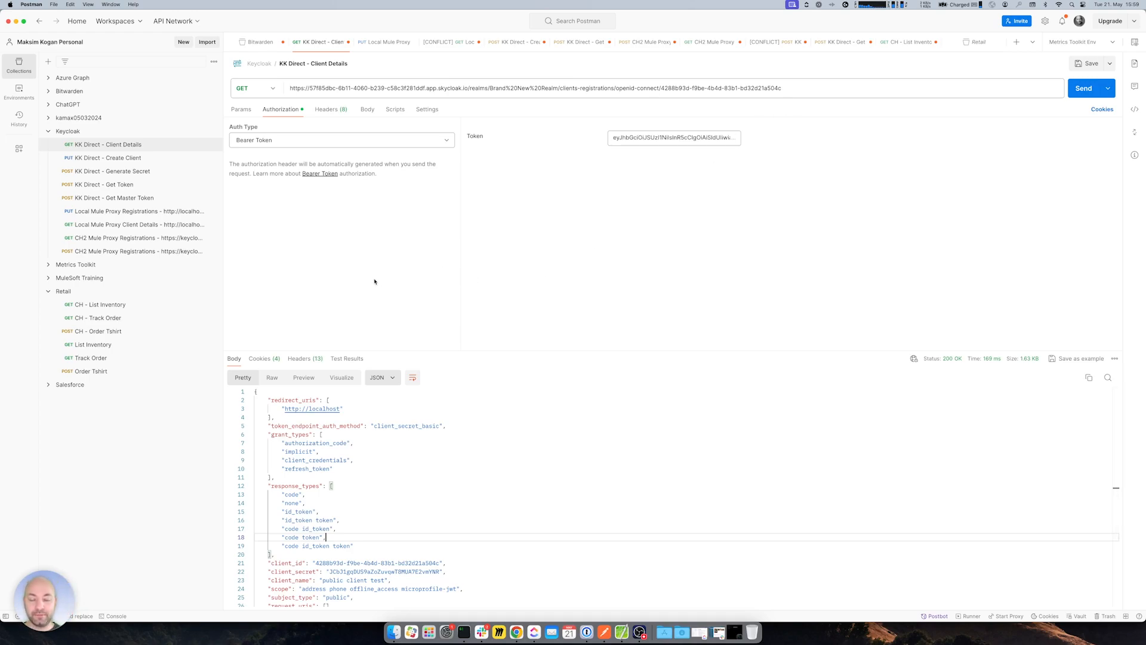
{"action": "left_click", "coordinate": [272, 87]}
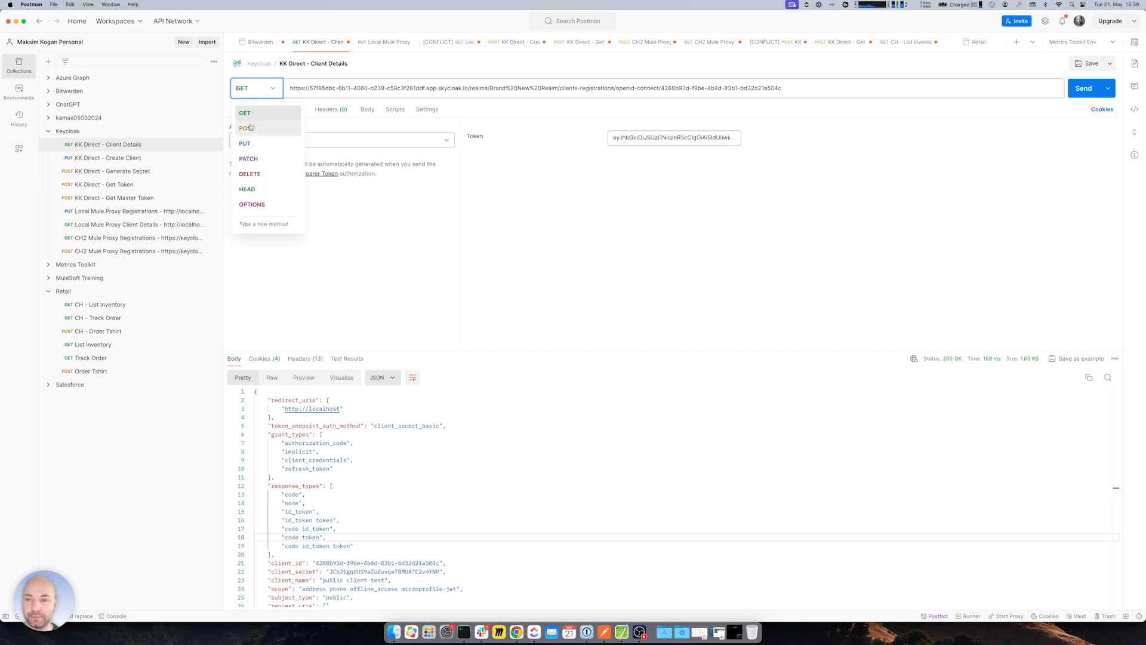
- Check the public client test name in Keycloak and switch the request method to DELETE
{"action": "left_click", "coordinate": [560, 238]}
{"action": "key", "text": "super+Tab"}
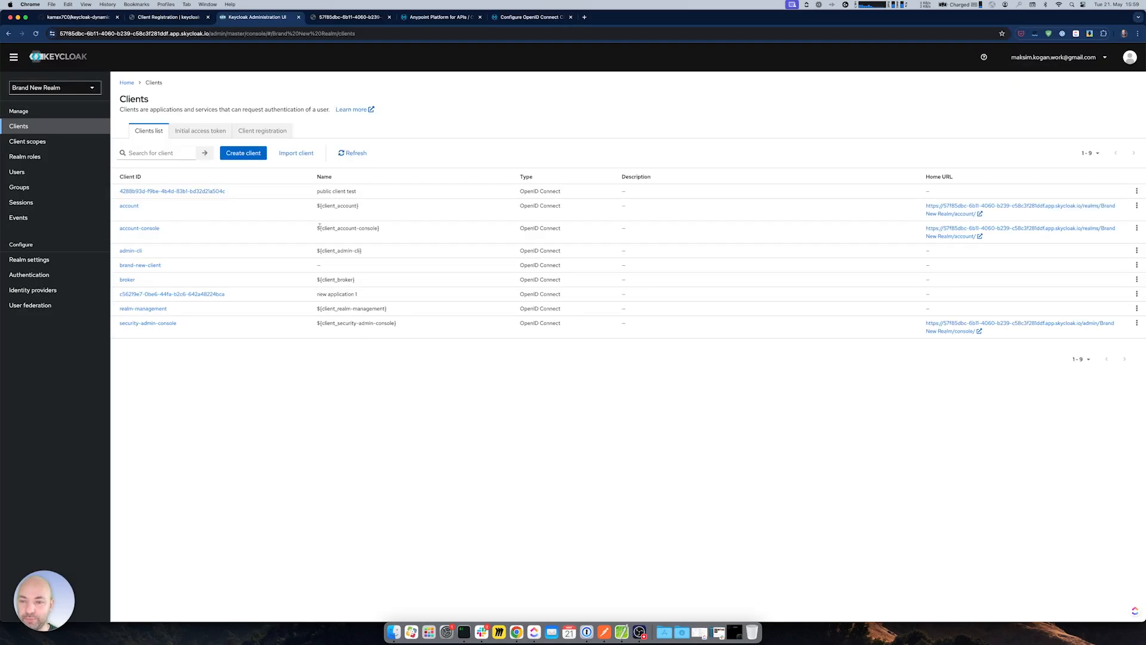
{"action": "left_click_drag", "start_coordinate": [317, 192], "coordinate": [383, 191]}
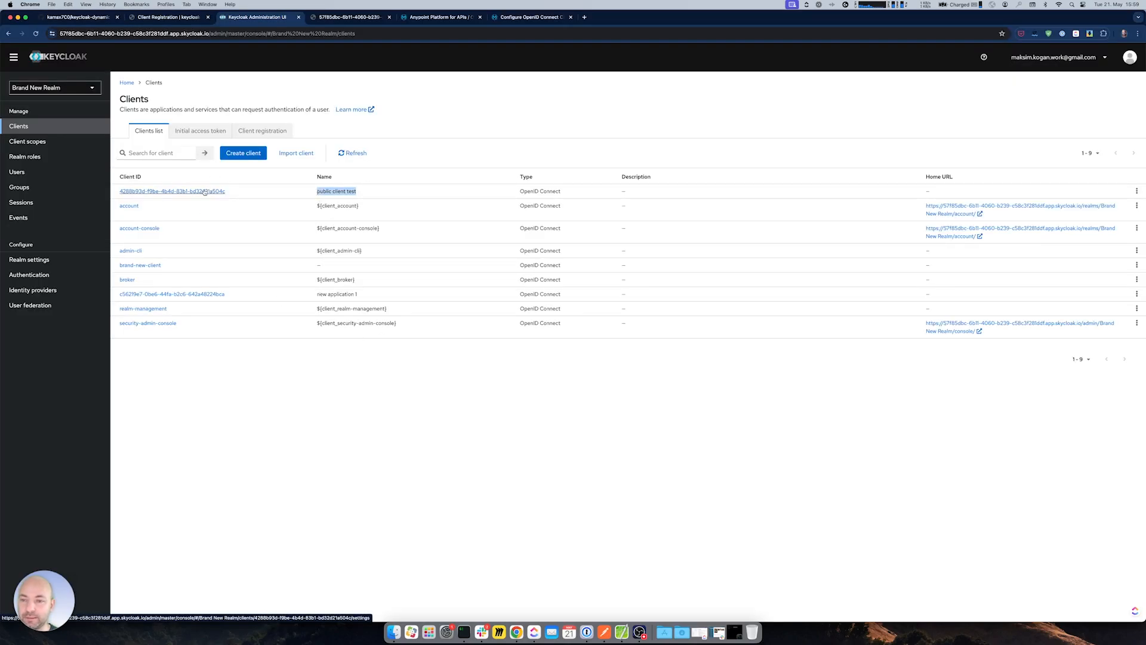
{"action": "key", "text": "super+Tab"}
{"action": "left_click", "coordinate": [273, 89]}
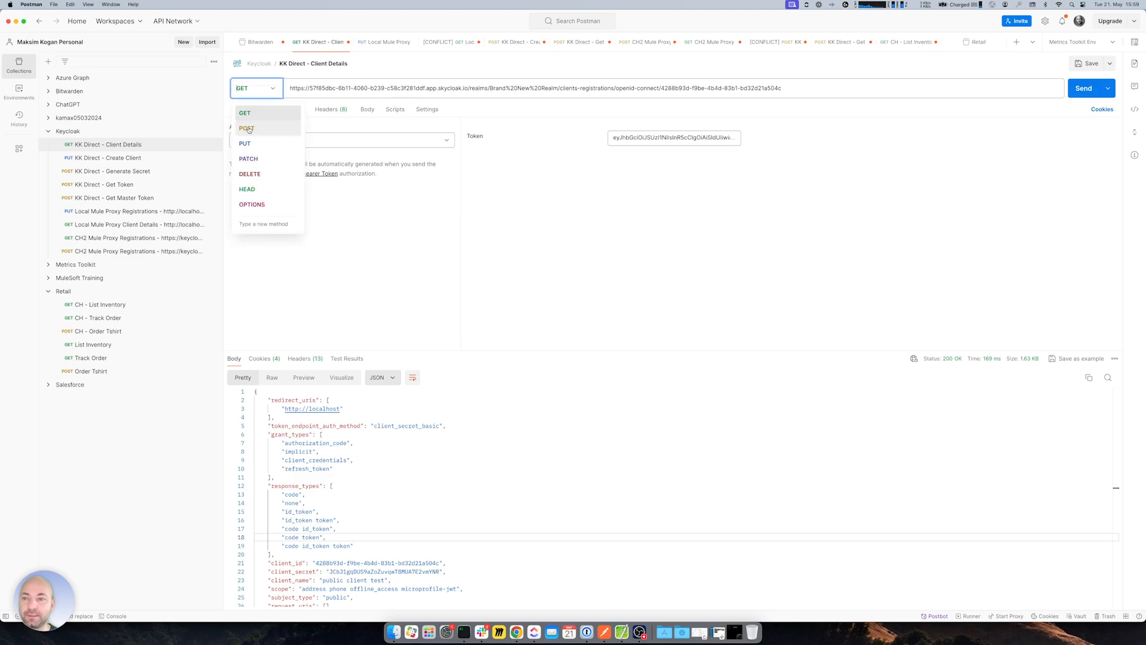
{"action": "left_click", "coordinate": [263, 174]}
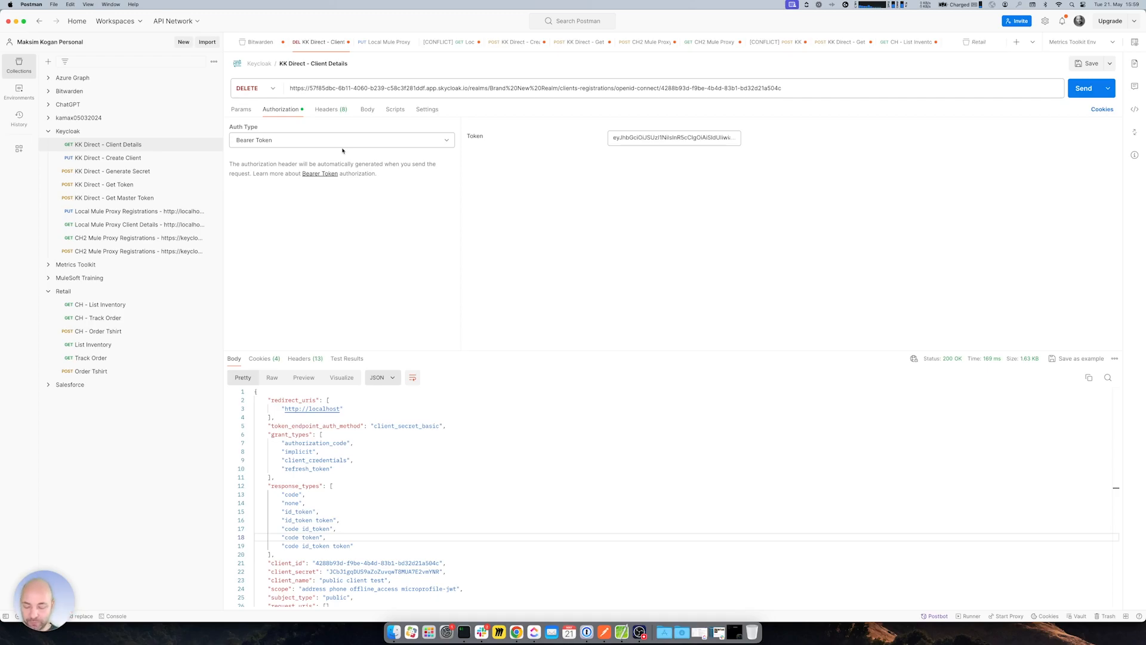
- Compare with the docs' PUT and DELETE examples, then send the DELETE, getting 204 No Content
{"action": "key", "text": "super+Tab"}
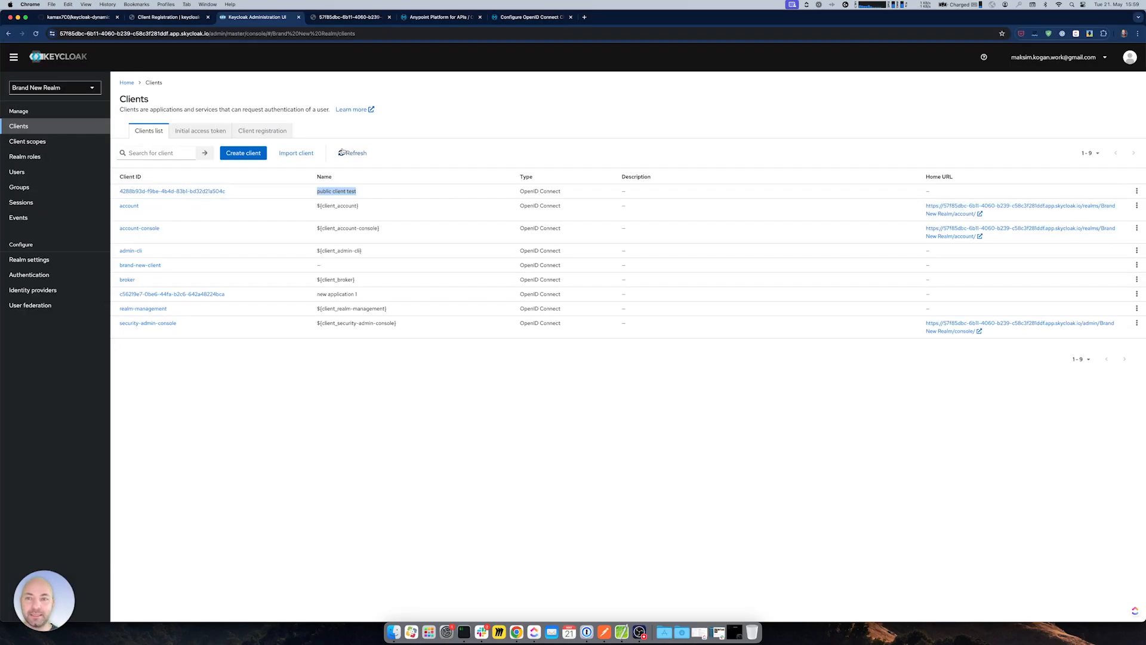
{"action": "left_click", "coordinate": [525, 19]}
{"action": "left_click_drag", "start_coordinate": [404, 243], "coordinate": [464, 308]}
{"action": "left_click_drag", "start_coordinate": [405, 450], "coordinate": [409, 451]}
{"action": "key", "text": "super+Tab"}
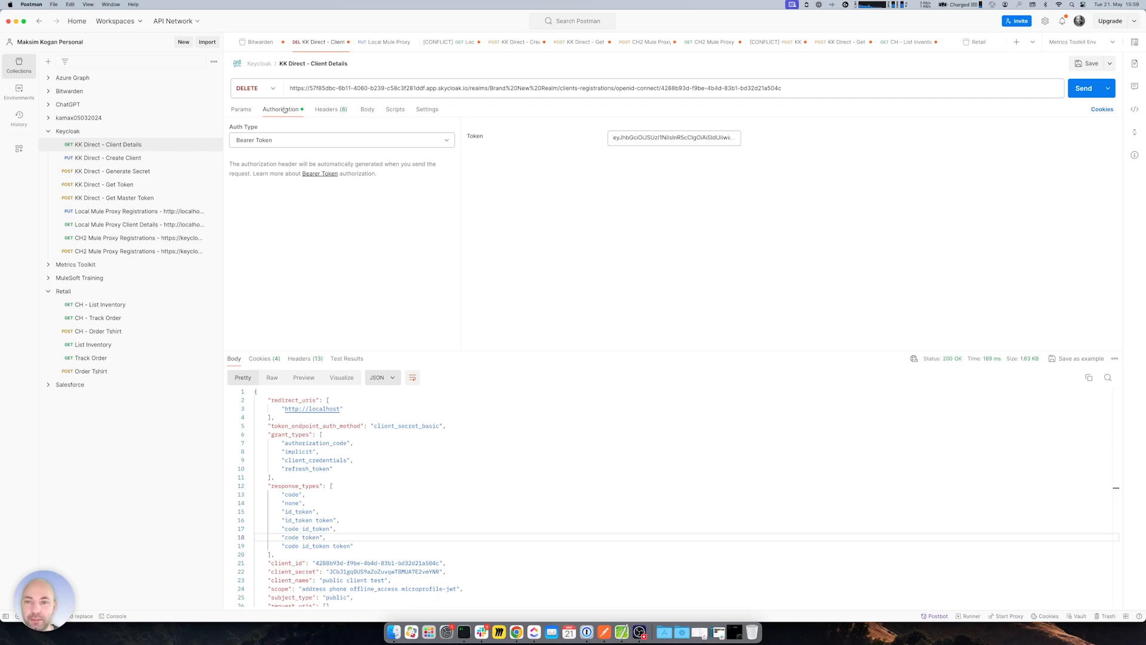
{"action": "left_click", "coordinate": [1081, 90]}
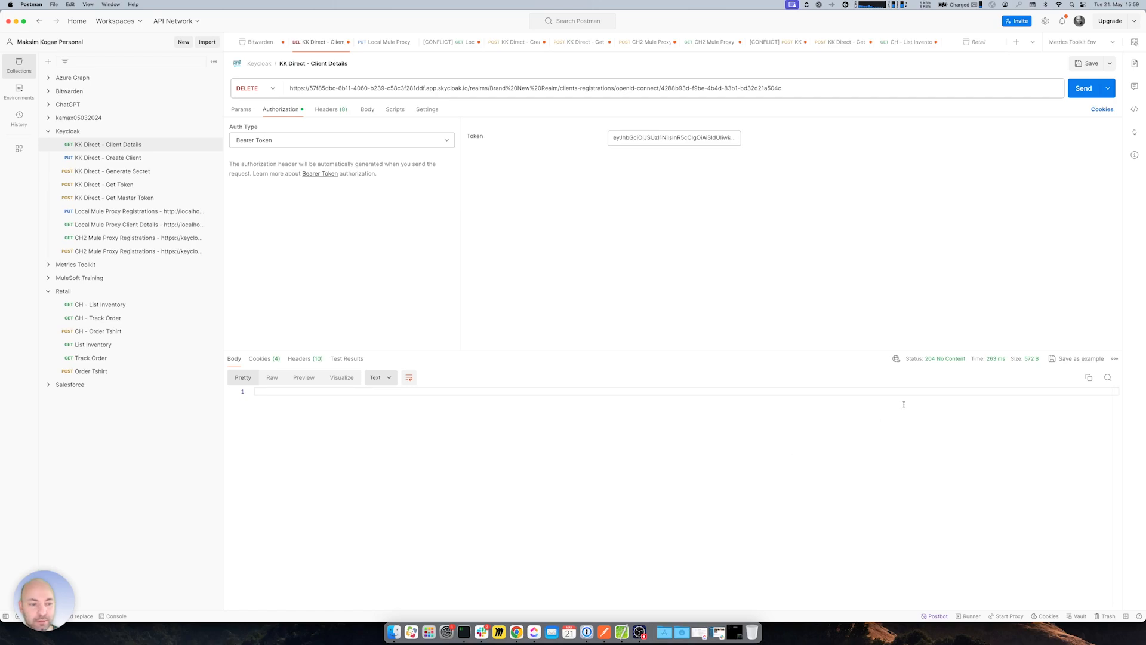
{"action": "key", "text": "super+Tab"}
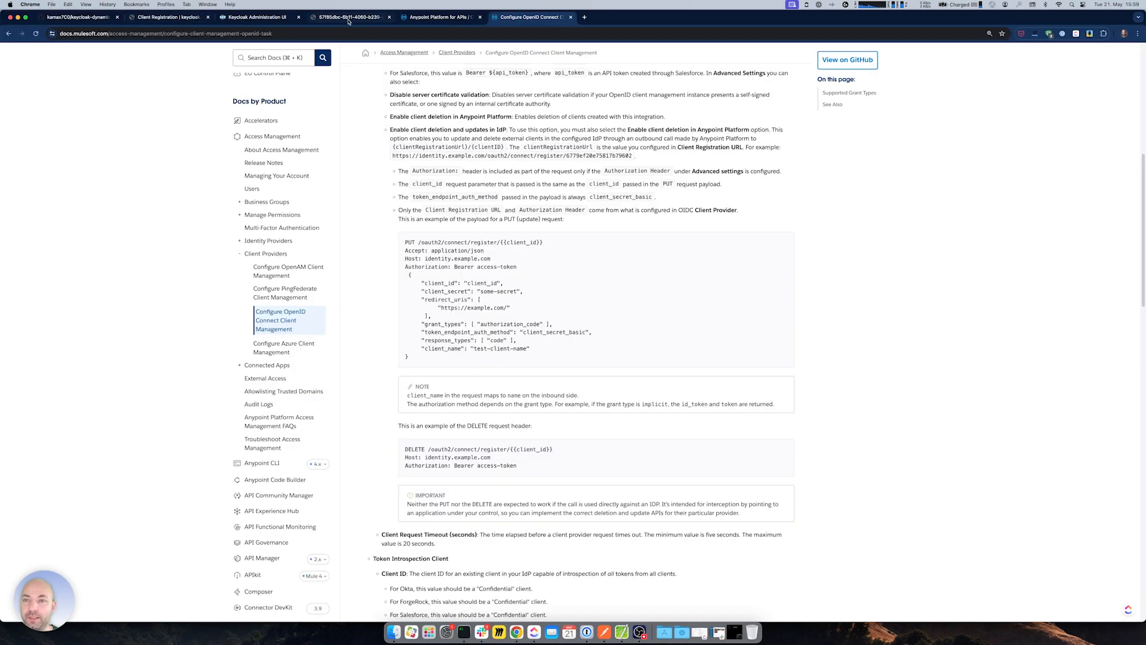
- Reload Keycloak's clients list, now eight clients without public client test, then return to Anypoint
{"action": "left_click", "coordinate": [263, 18]}
{"action": "left_click", "coordinate": [36, 33]}
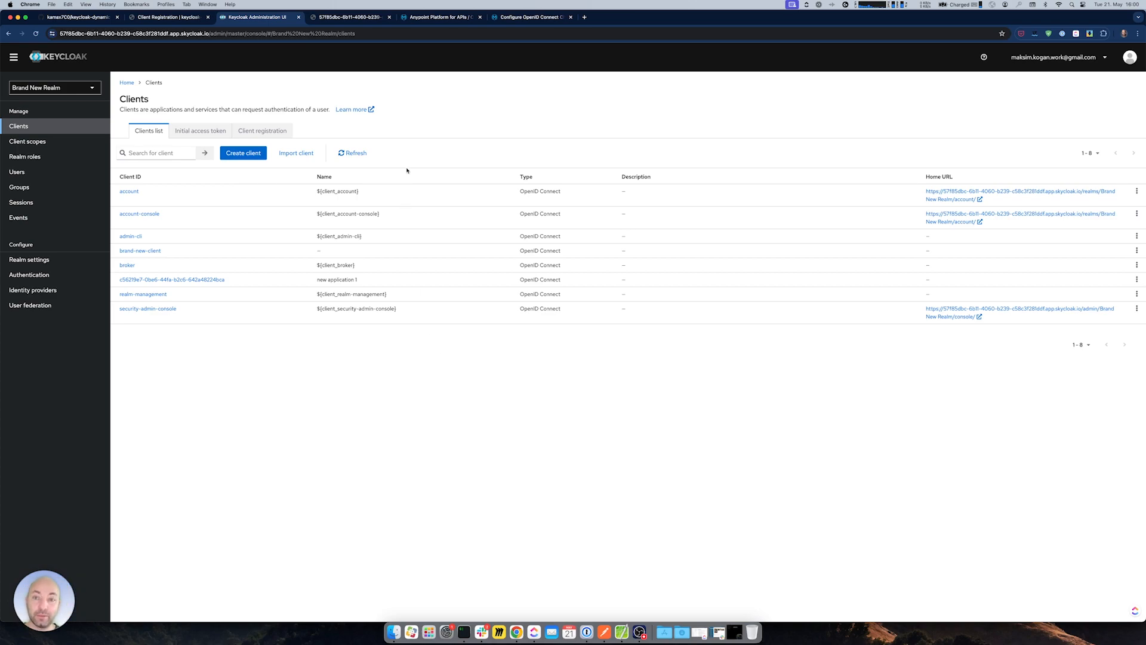
{"action": "left_click", "coordinate": [452, 20]}
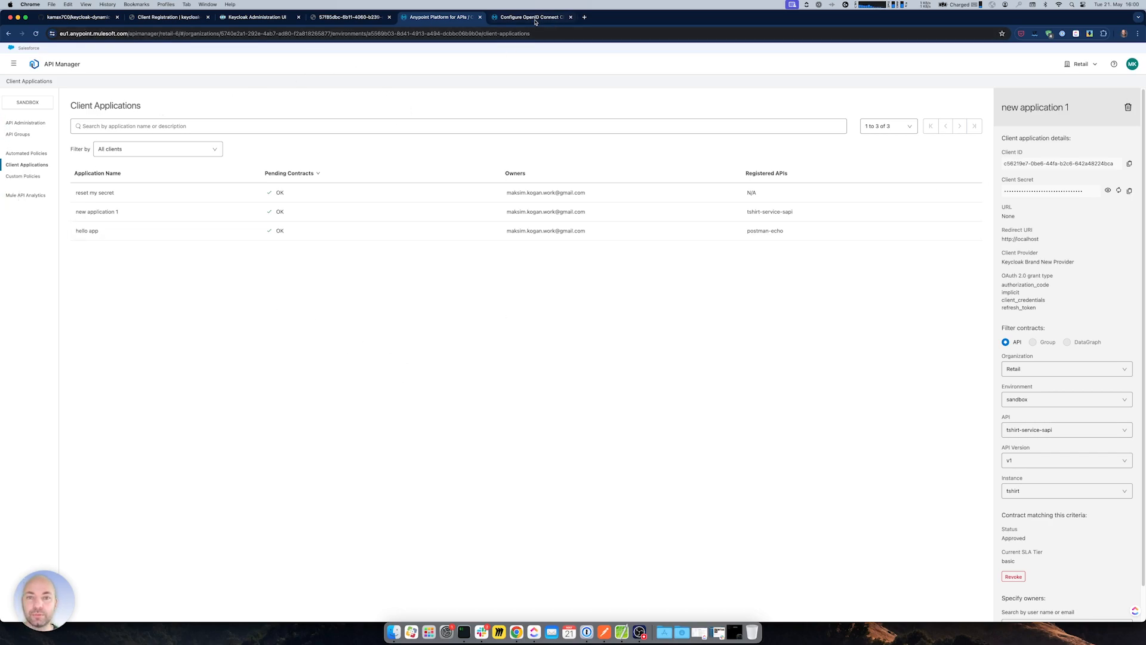
- In Access Management's Keycloak Brand New Provider, reduce the Authorization Header to just 'Bearer'
{"action": "left_click", "coordinate": [13, 63]}
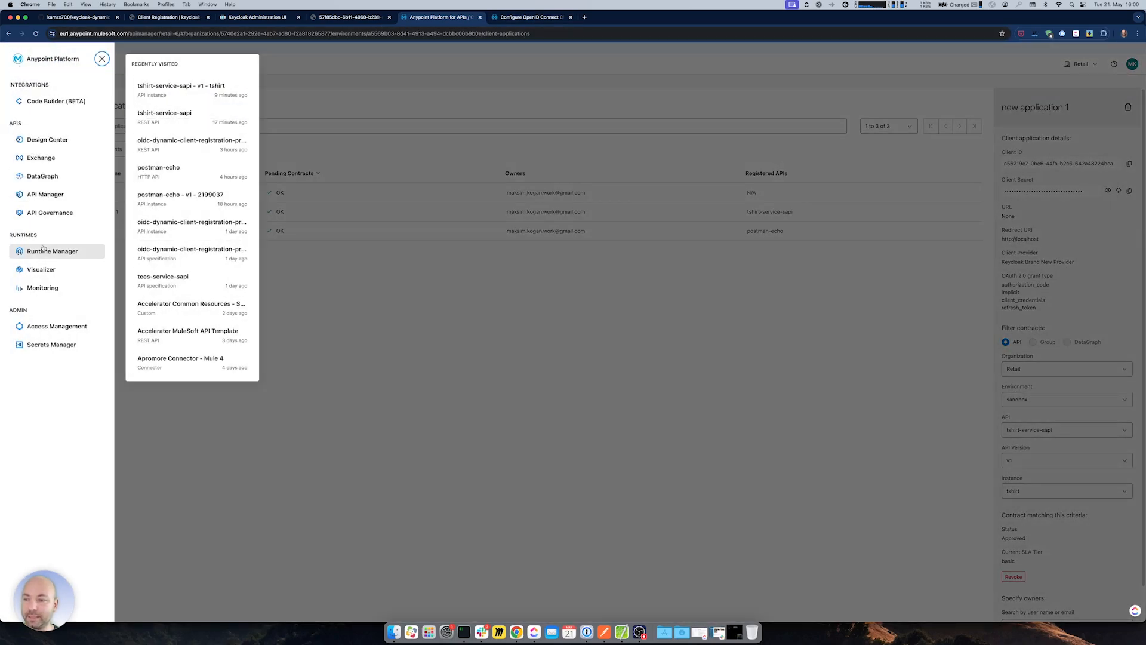
{"action": "left_click", "coordinate": [57, 326]}
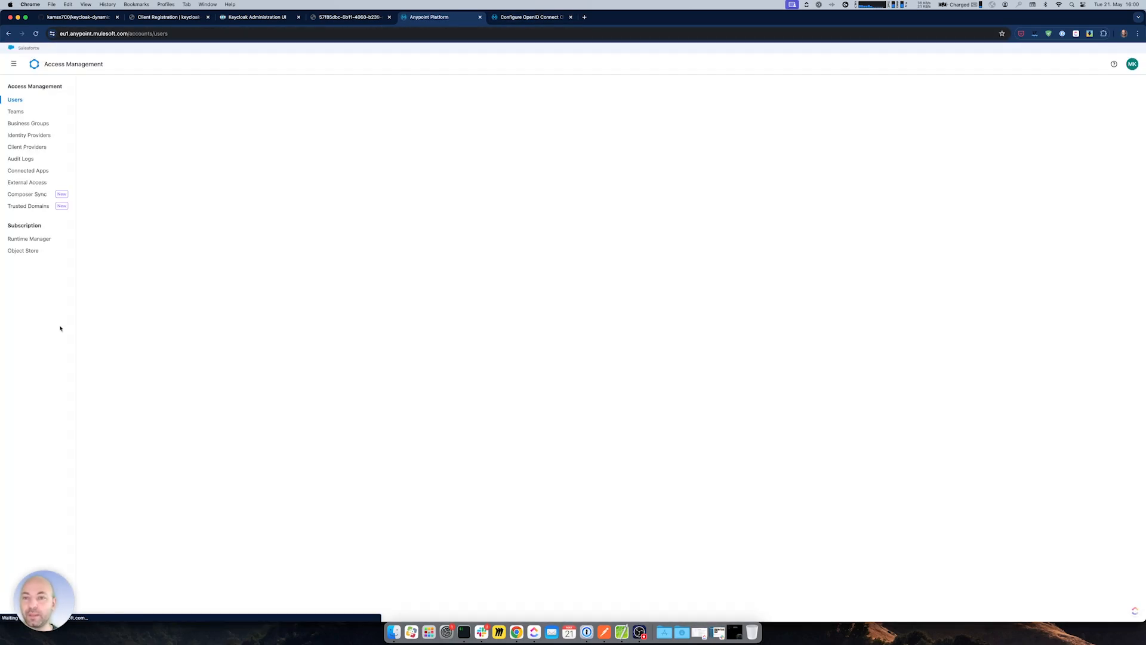
{"action": "left_click", "coordinate": [27, 147]}
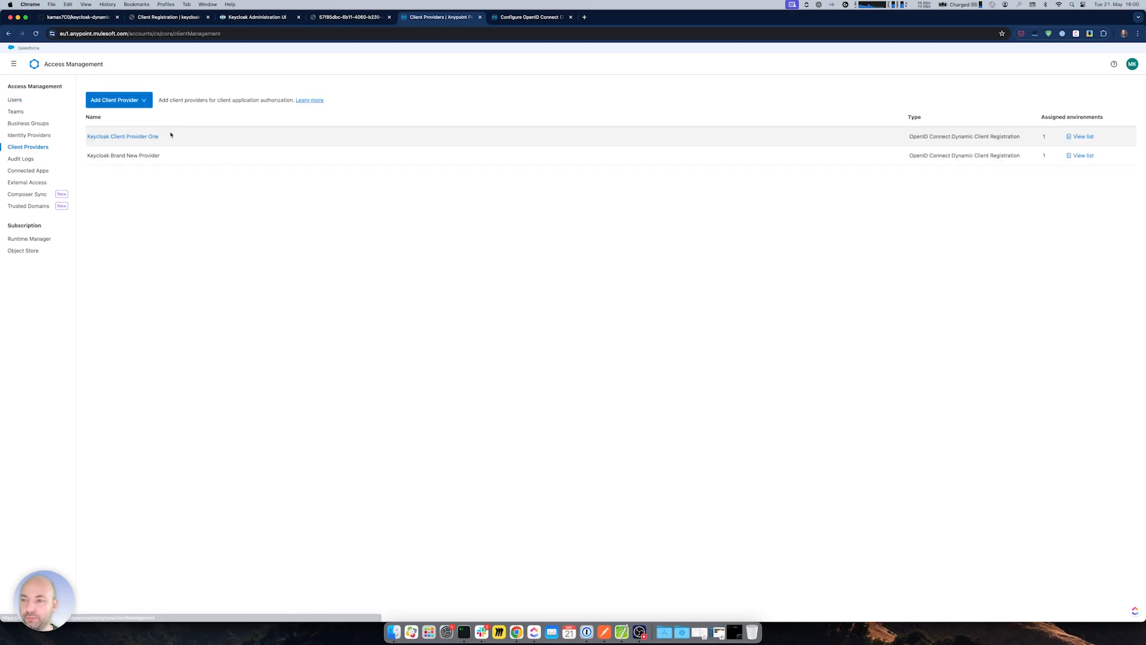
{"action": "left_click", "coordinate": [139, 155]}
{"action": "left_click", "coordinate": [105, 331]}
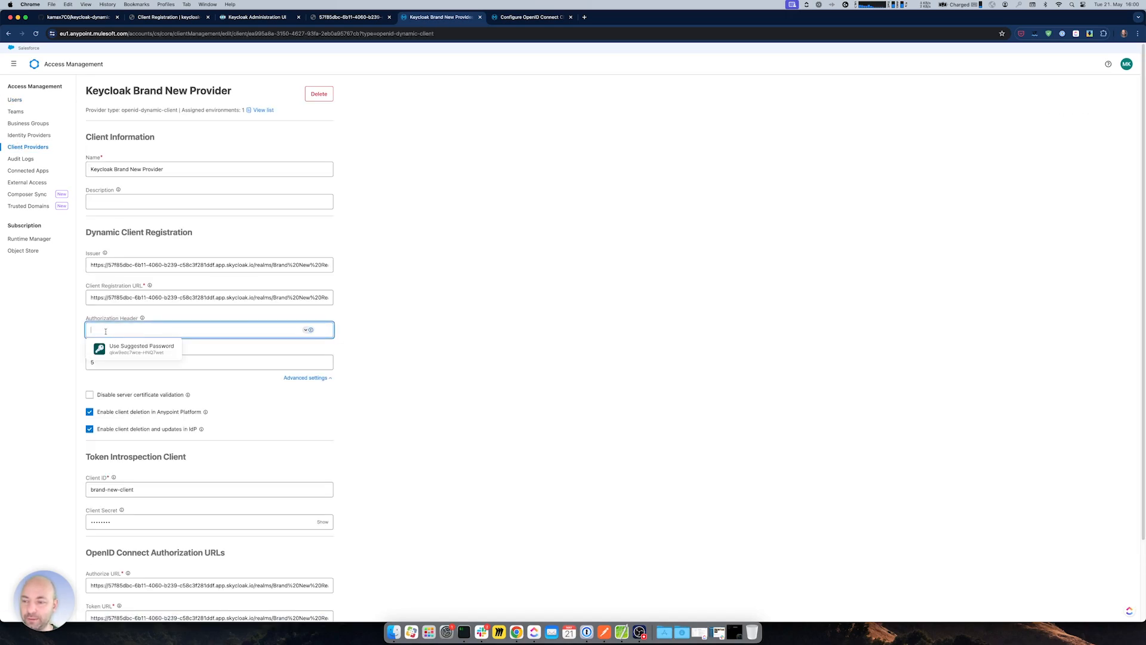
{"action": "scroll", "coordinate": [235, 332], "scroll_direction": "down", "scroll_amount": 1}
{"action": "left_click", "coordinate": [397, 348]}
{"action": "left_click", "coordinate": [323, 325]}
{"action": "left_click", "coordinate": [226, 323]}
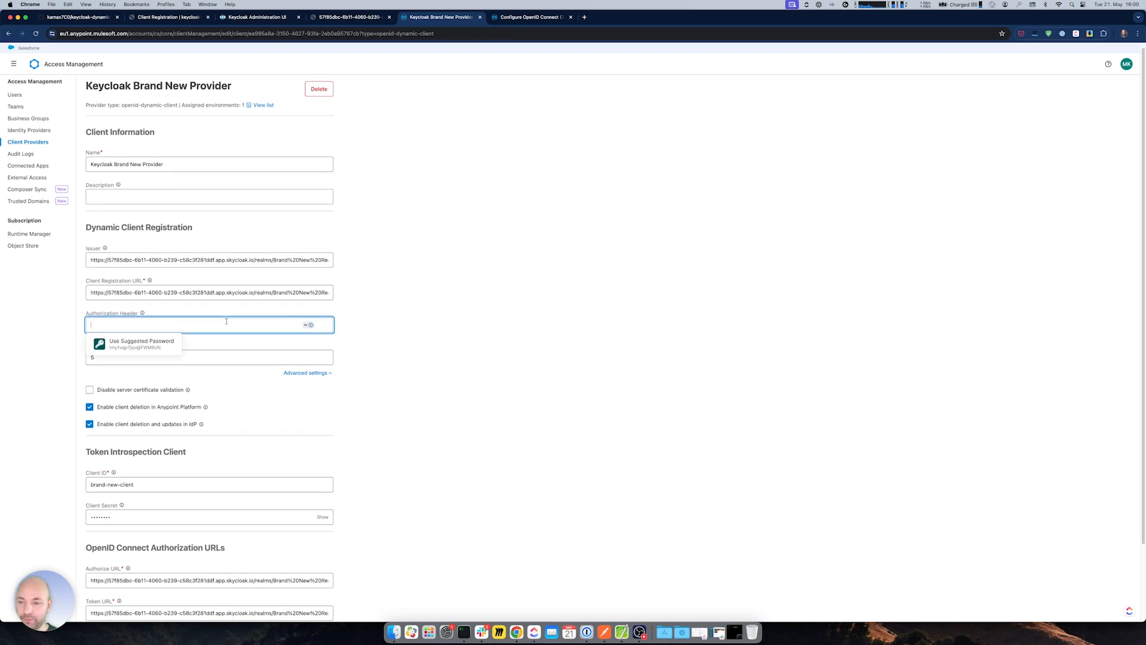
{"action": "type", "text": "Bearer"}
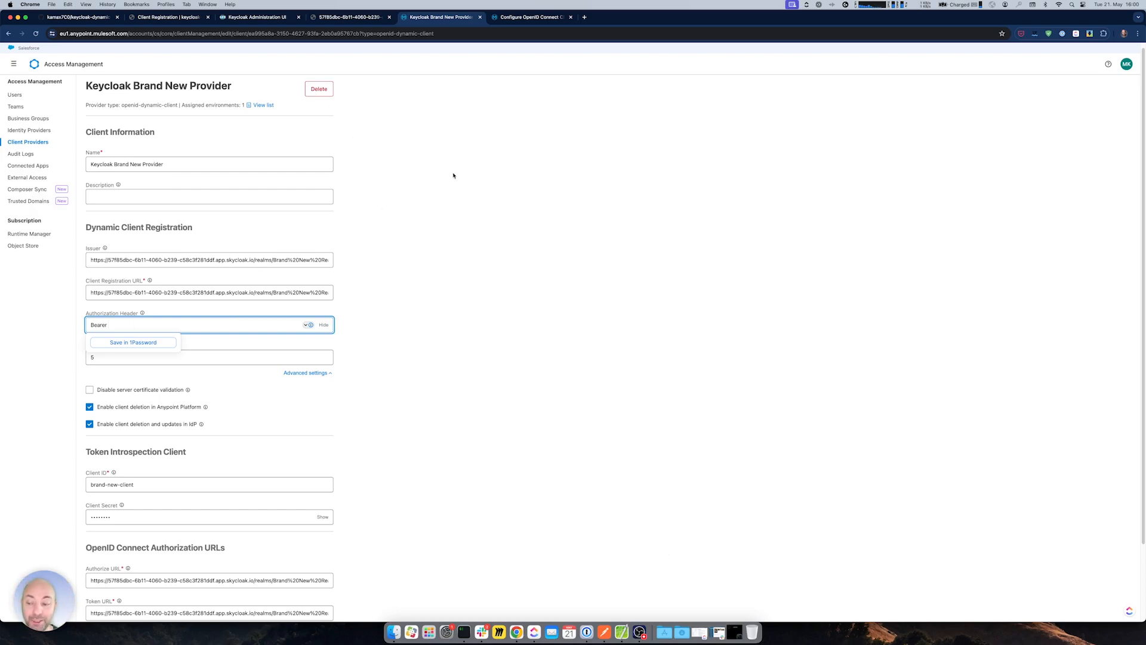
- Open brand-new-client's details in Keycloak, then bring Postman to the front
{"action": "left_click", "coordinate": [287, 17]}
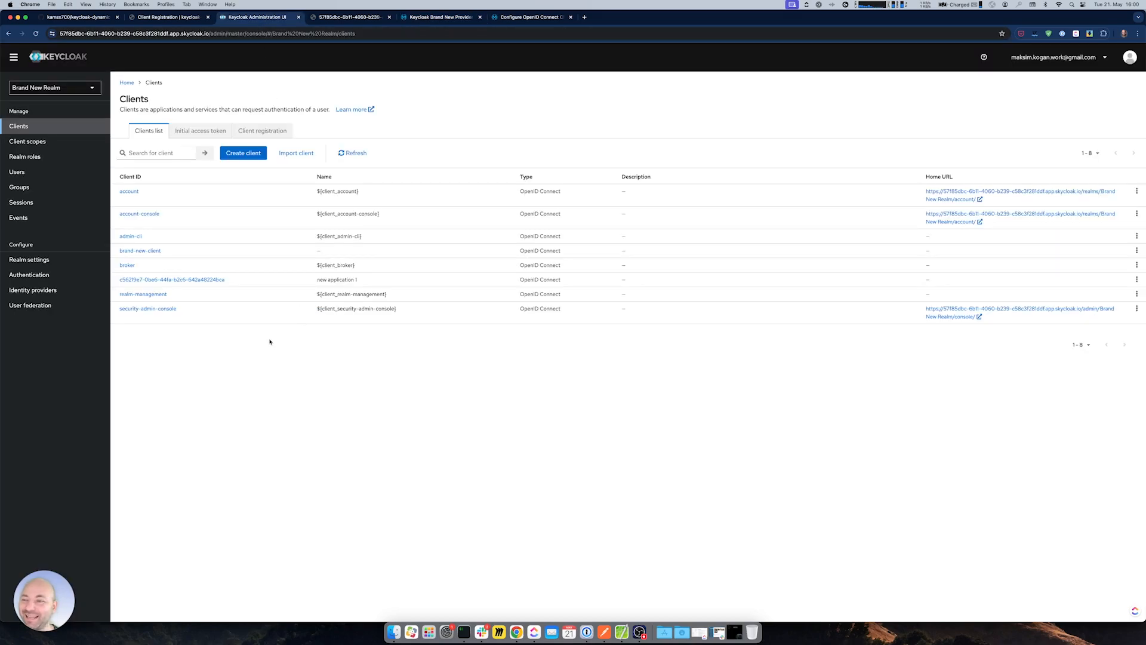
{"action": "left_click", "coordinate": [133, 251]}
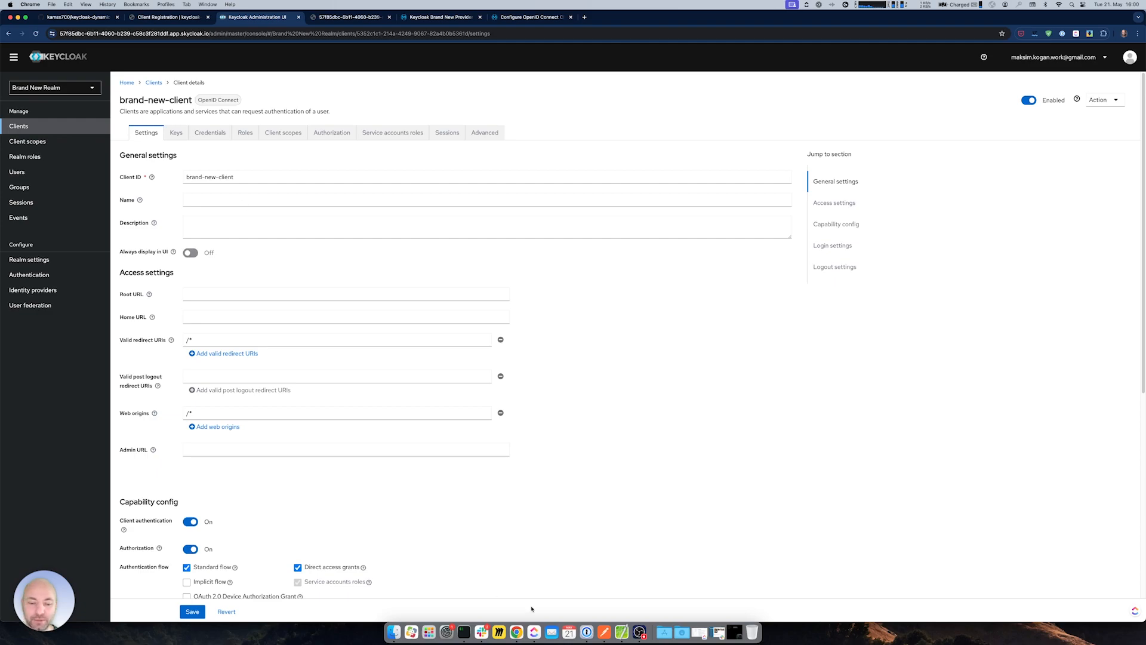
{"action": "left_click", "coordinate": [604, 632]}
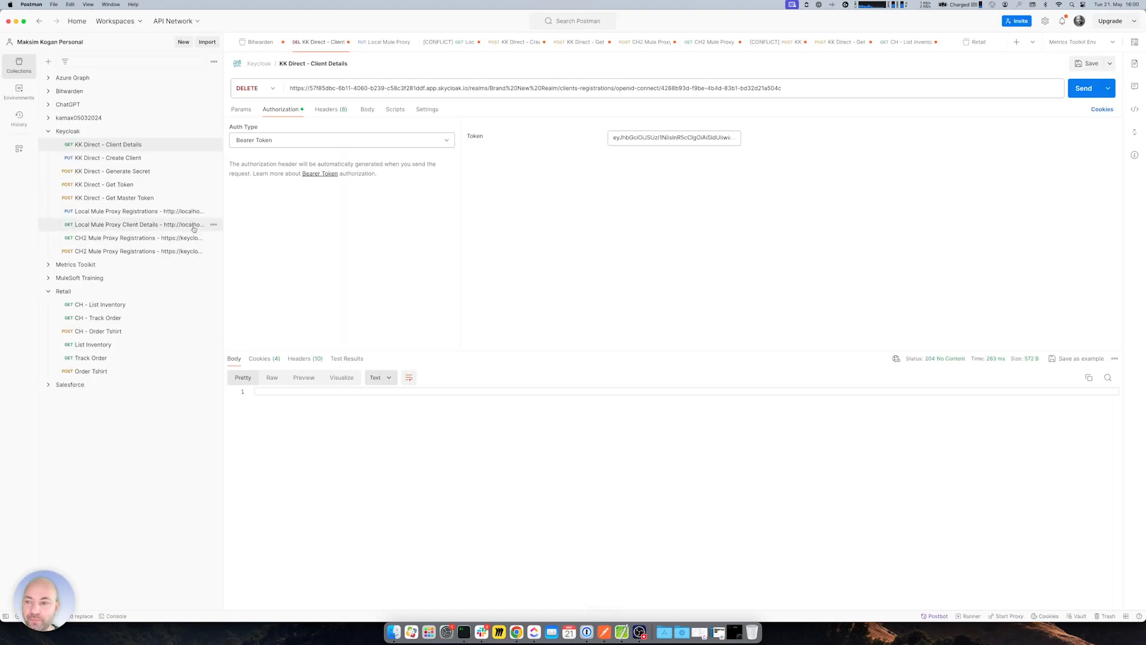
- Confirm the Get Token response shows expires_in 299, then return to brand-new-client's Keycloak settings
{"action": "left_click", "coordinate": [107, 184]}
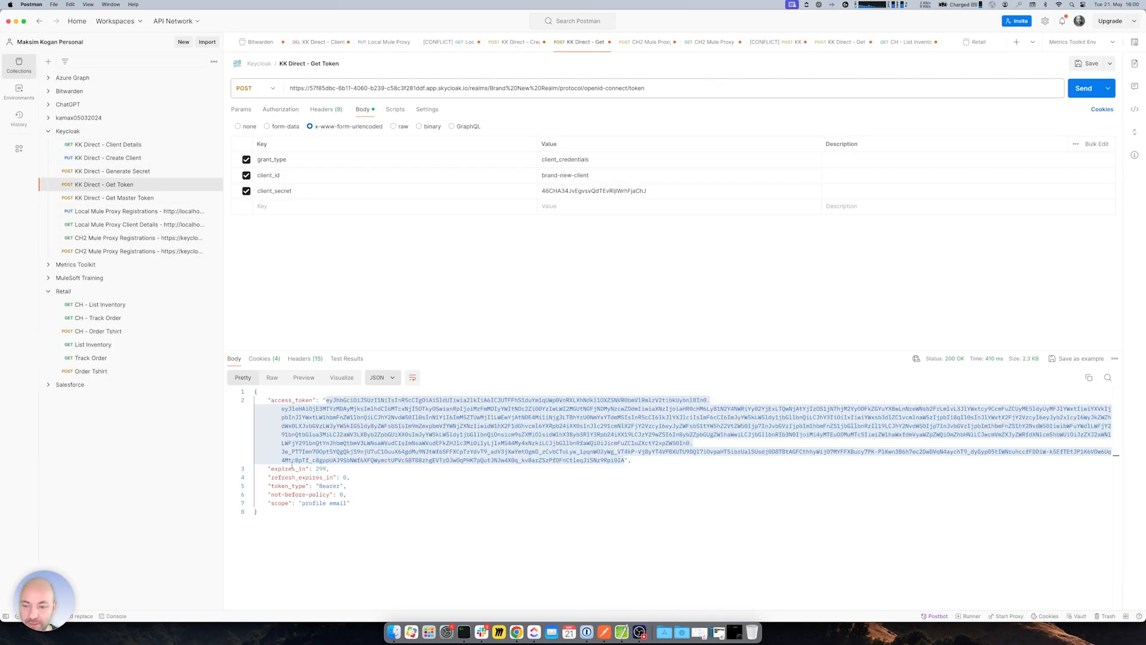
{"action": "left_click_drag", "start_coordinate": [286, 469], "coordinate": [332, 469]}
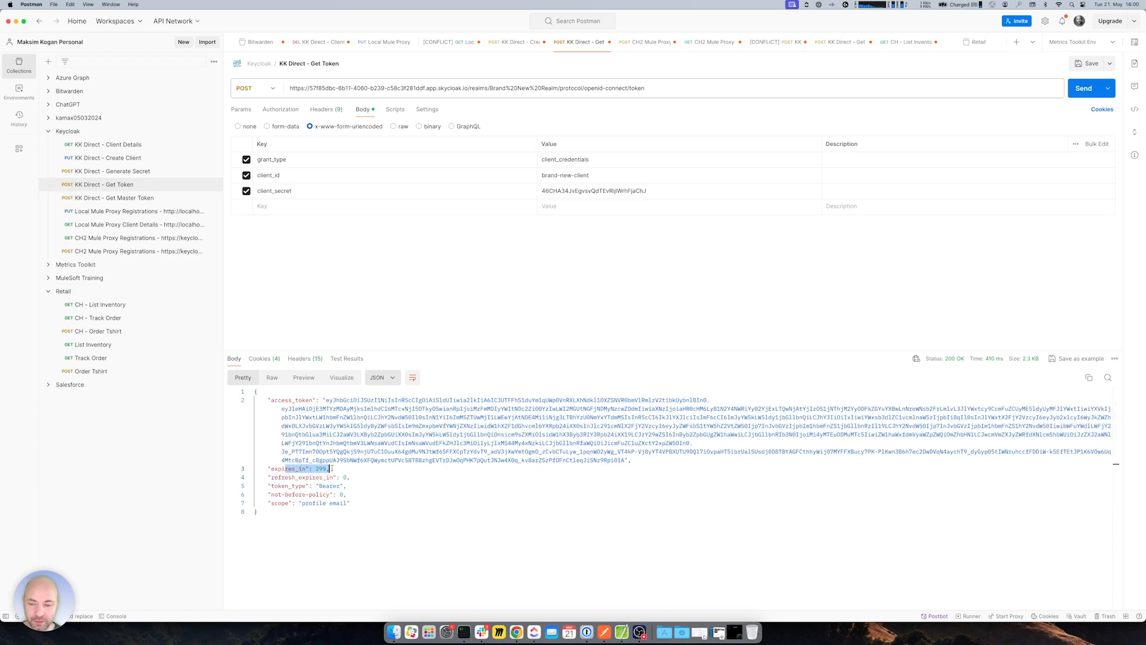
{"action": "double_click", "coordinate": [321, 468]}
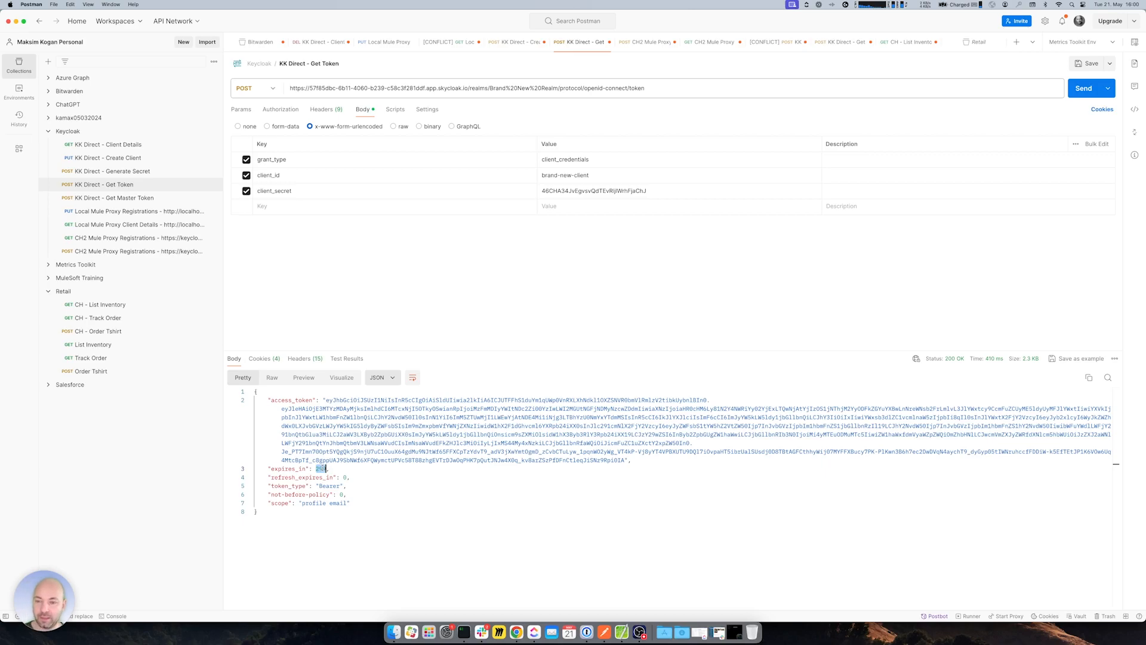
{"action": "key", "text": "super+Tab"}
{"action": "left_click", "coordinate": [421, 18]}
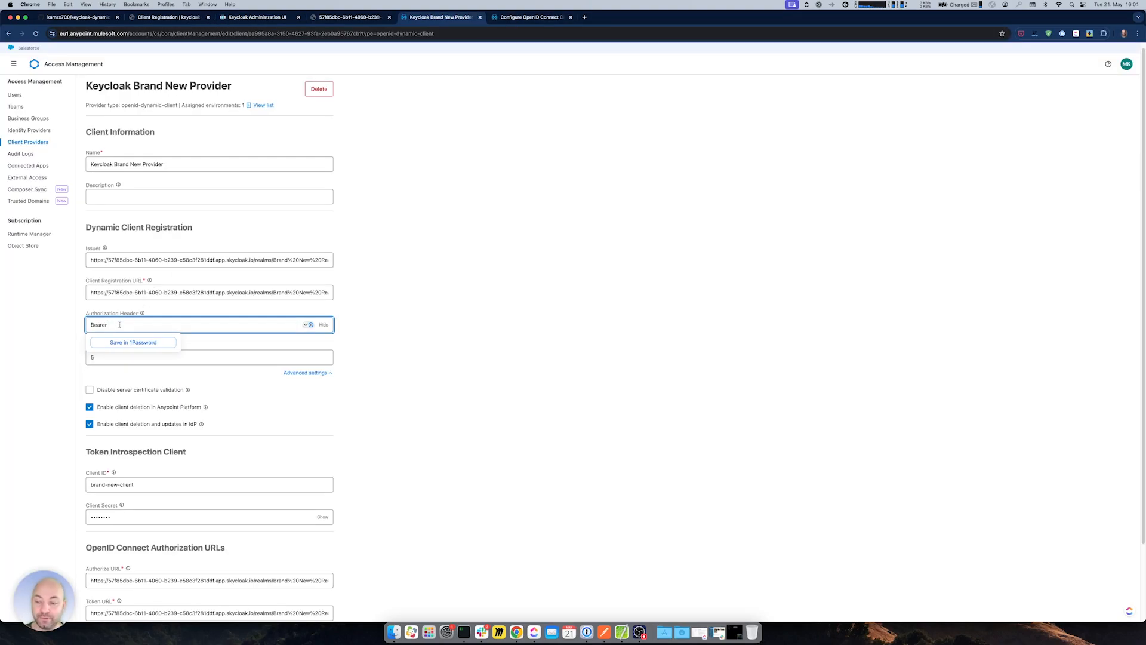
{"action": "left_click", "coordinate": [258, 18]}
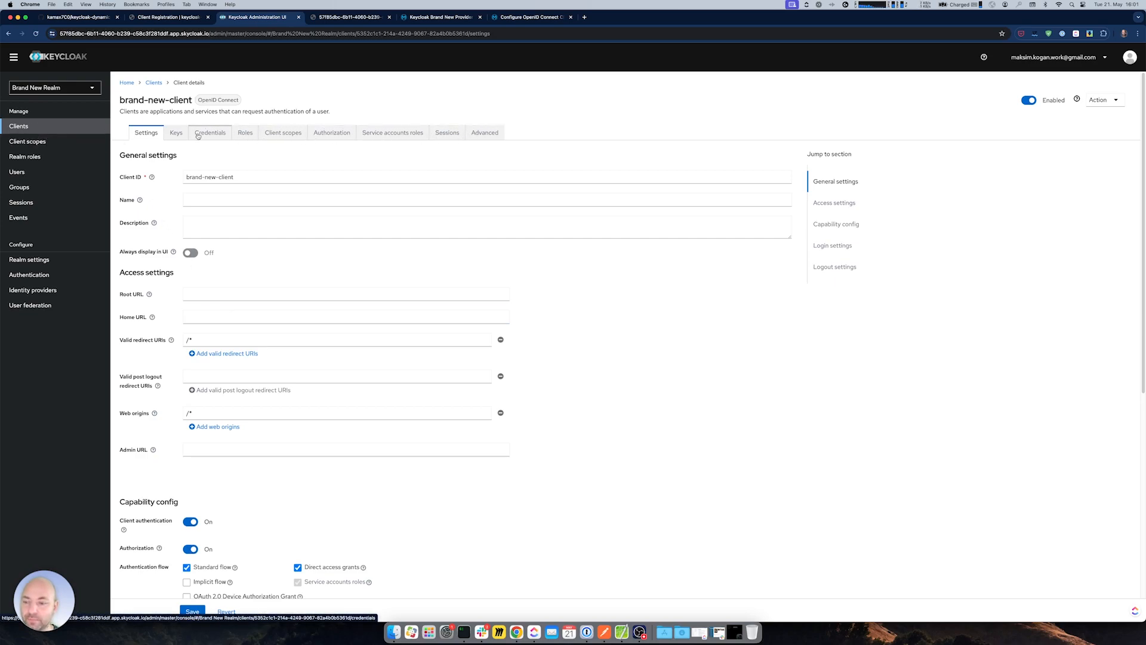
- Look through brand-new-client's Authorization, Roles and Sessions pages and open its Advanced settings
{"action": "left_click", "coordinate": [332, 133]}
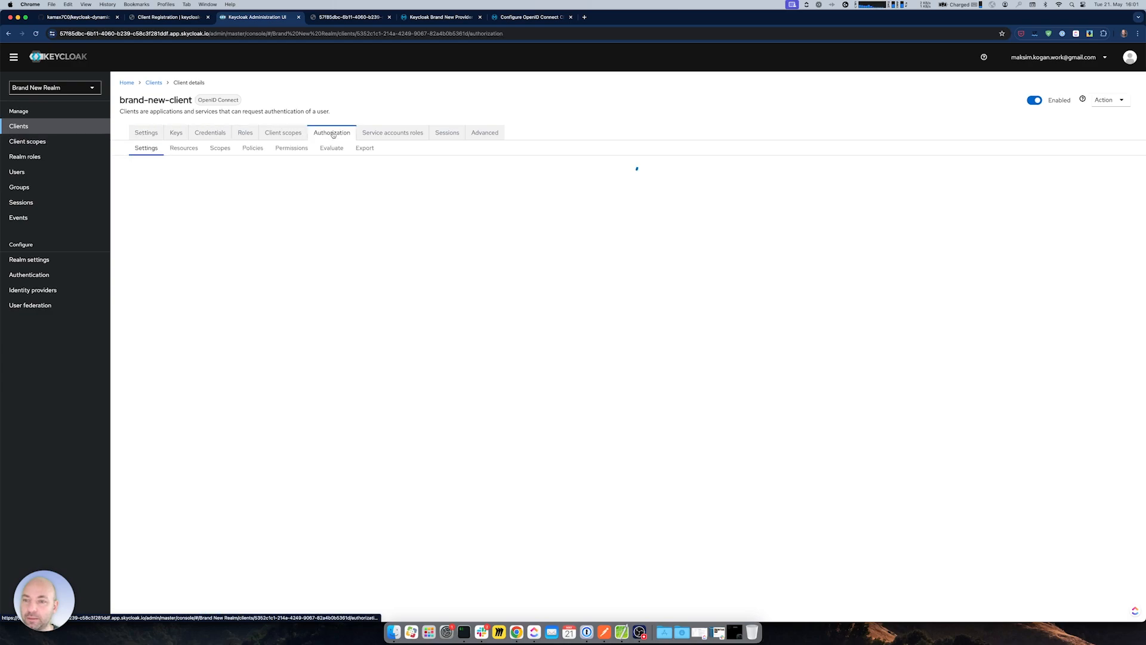
{"action": "left_click", "coordinate": [392, 132]}
{"action": "left_click", "coordinate": [447, 132]}
{"action": "left_click", "coordinate": [481, 134]}
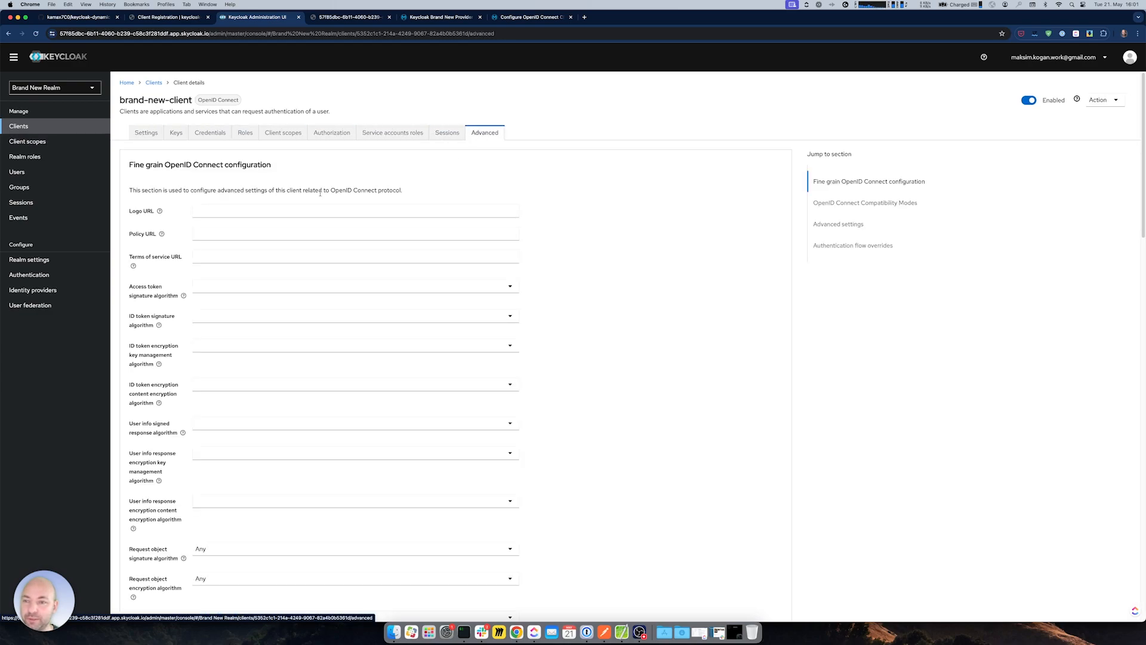
{"action": "scroll", "coordinate": [541, 359], "scroll_direction": "down", "scroll_amount": 20}
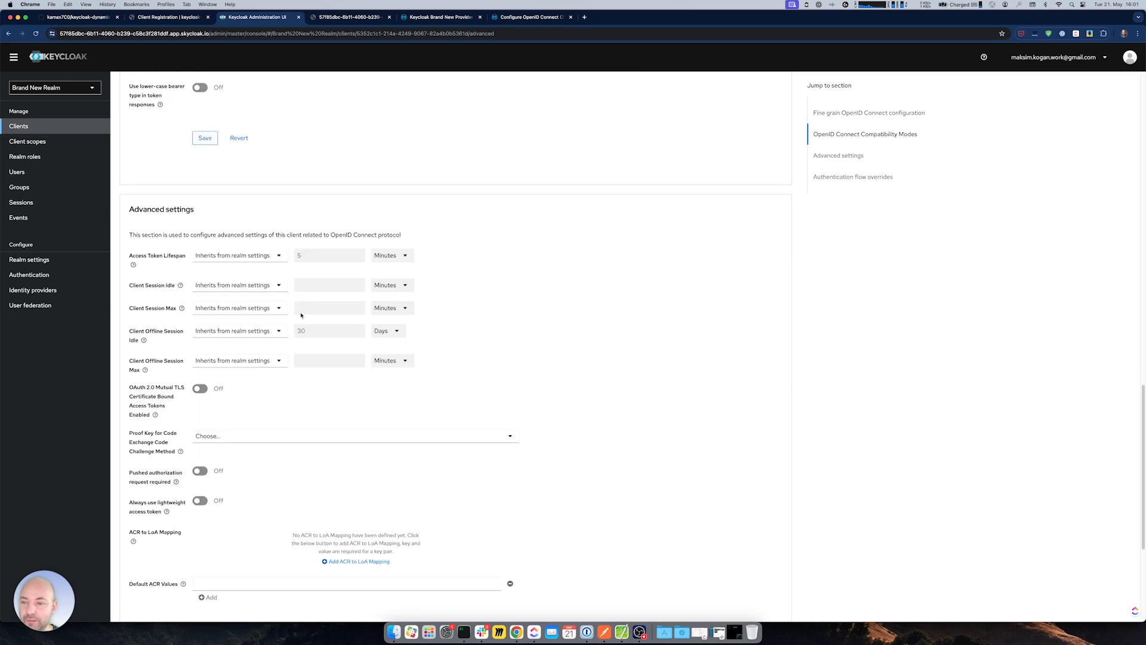
- Set Access Token Lifespan to 'Expires in' 200 Days
{"action": "left_click", "coordinate": [276, 259]}
{"action": "left_click", "coordinate": [223, 289]}
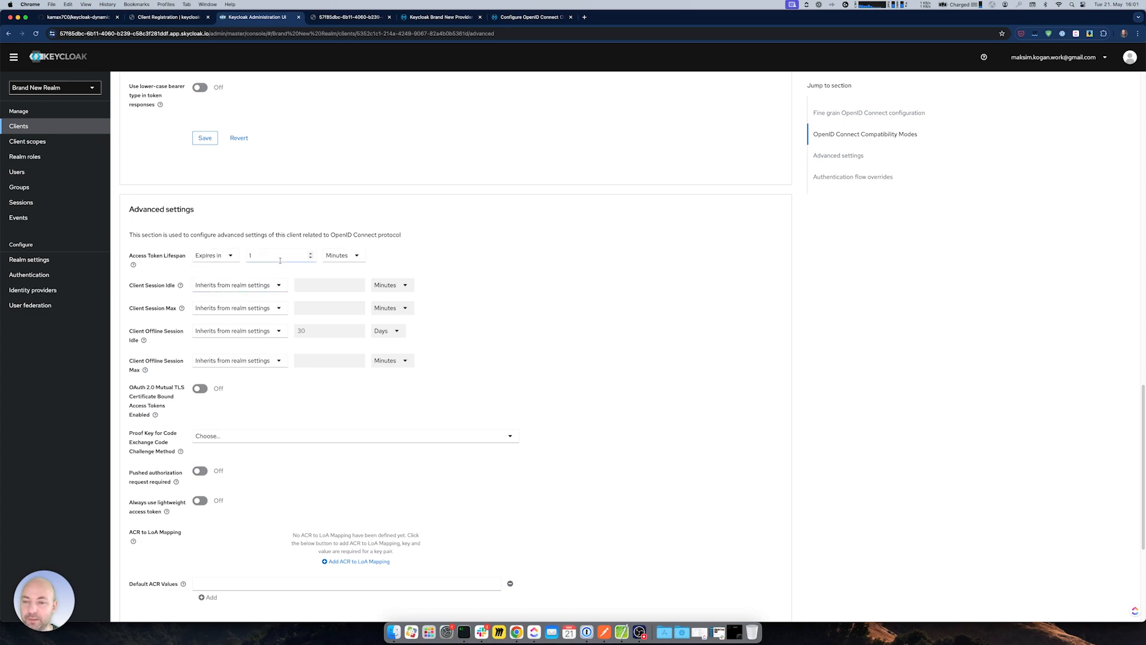
{"action": "left_click", "coordinate": [341, 256]}
{"action": "left_click", "coordinate": [336, 303]}
{"action": "left_click", "coordinate": [310, 253]}
{"action": "key", "text": "BackSpace"}
{"action": "type", "text": "38"}
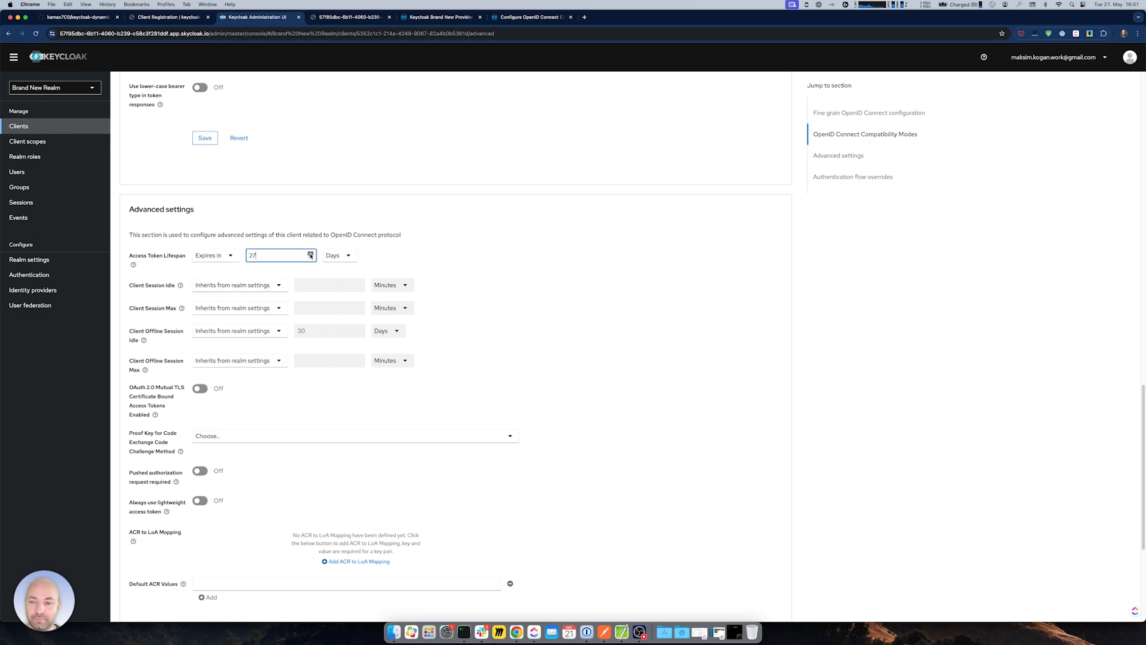
{"action": "key", "text": "BackSpace"}
{"action": "key", "text": "BackSpace"}
{"action": "type", "text": "94"}
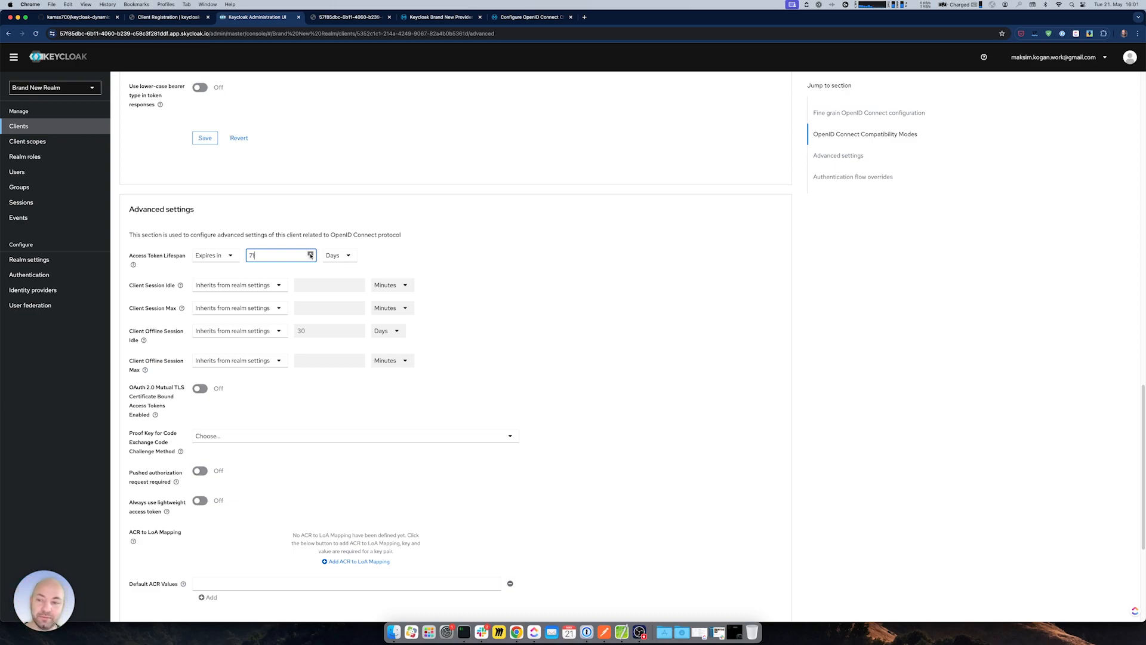
{"action": "key", "text": "BackSpace"}
{"action": "key", "text": "BackSpace"}
{"action": "type", "text": "138"}
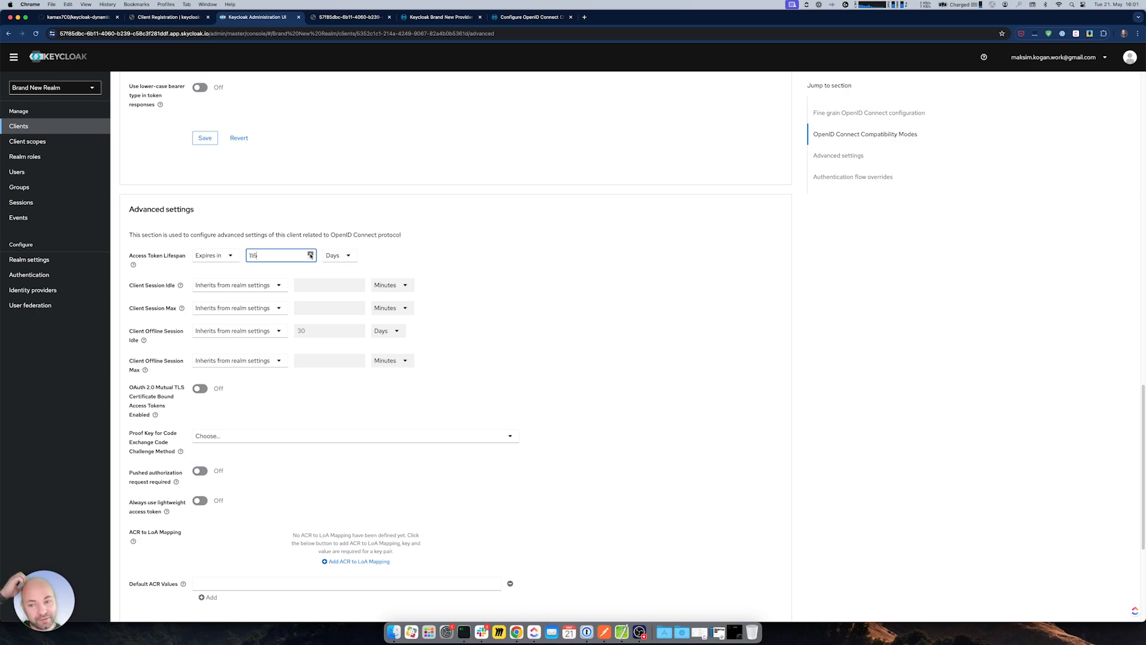
{"action": "left_click", "coordinate": [311, 255]}
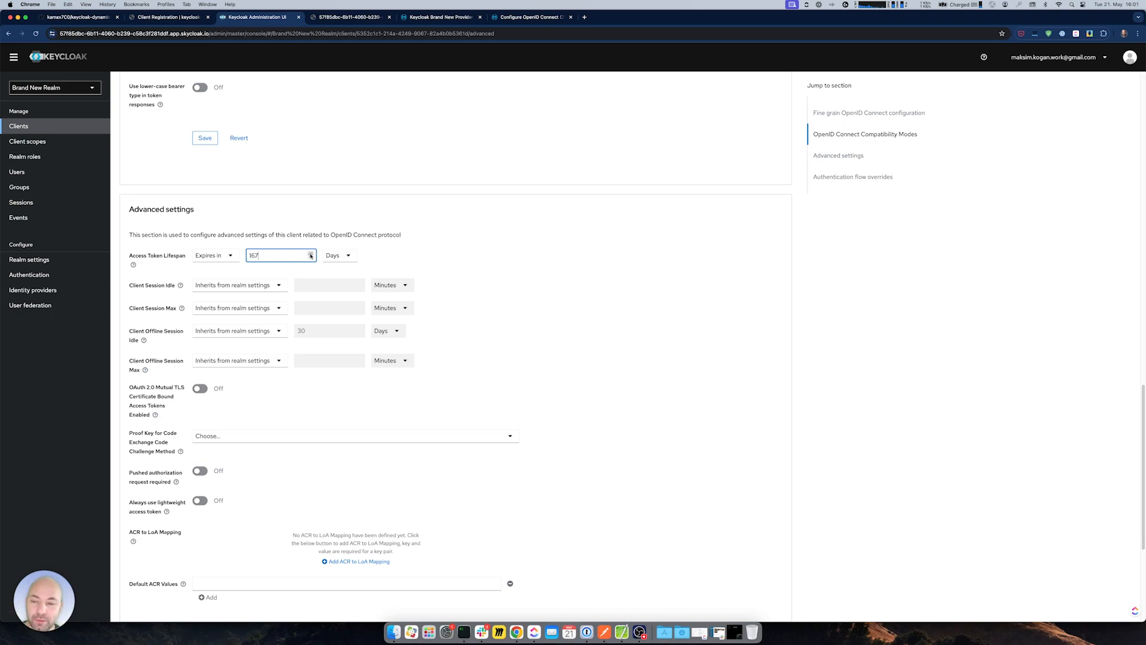
{"action": "left_click", "coordinate": [310, 254]}
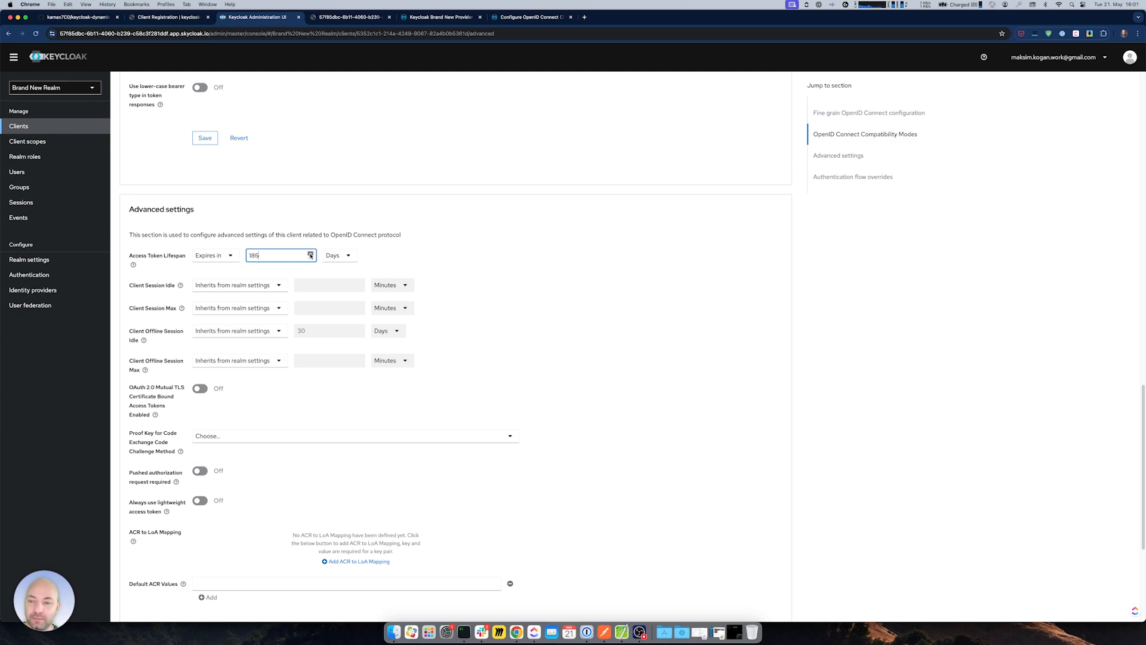
{"action": "left_click_drag", "start_coordinate": [311, 254], "coordinate": [310, 254]}
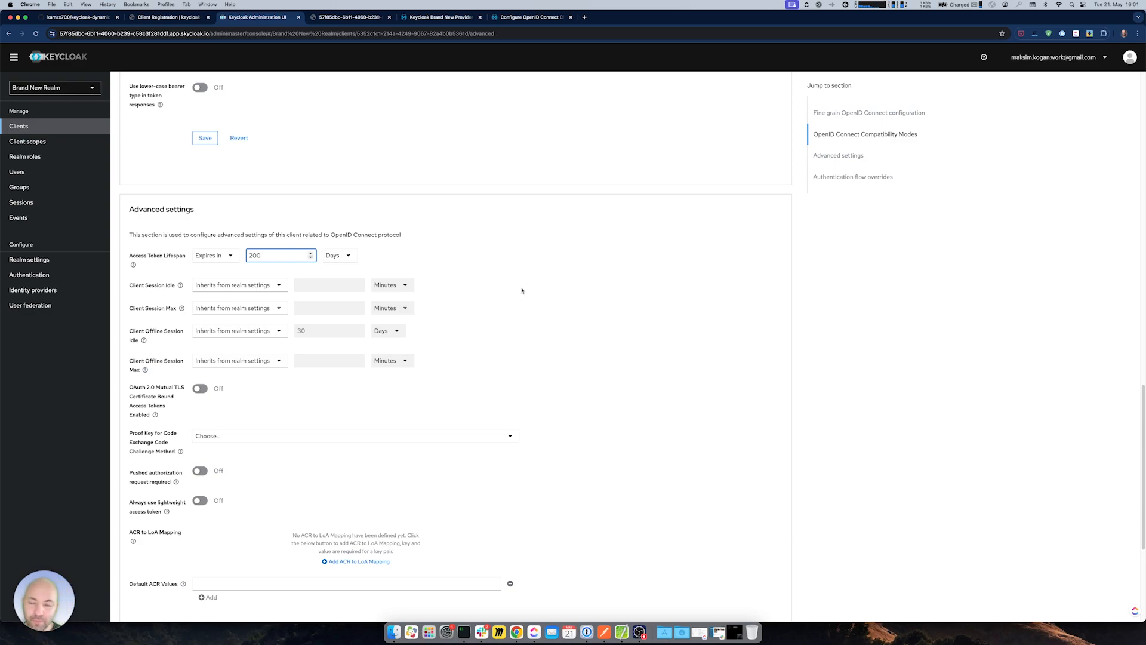
- Save brand-new-client's new token lifespan and return to Postman
{"action": "scroll", "coordinate": [535, 340], "scroll_direction": "down", "scroll_amount": 5}
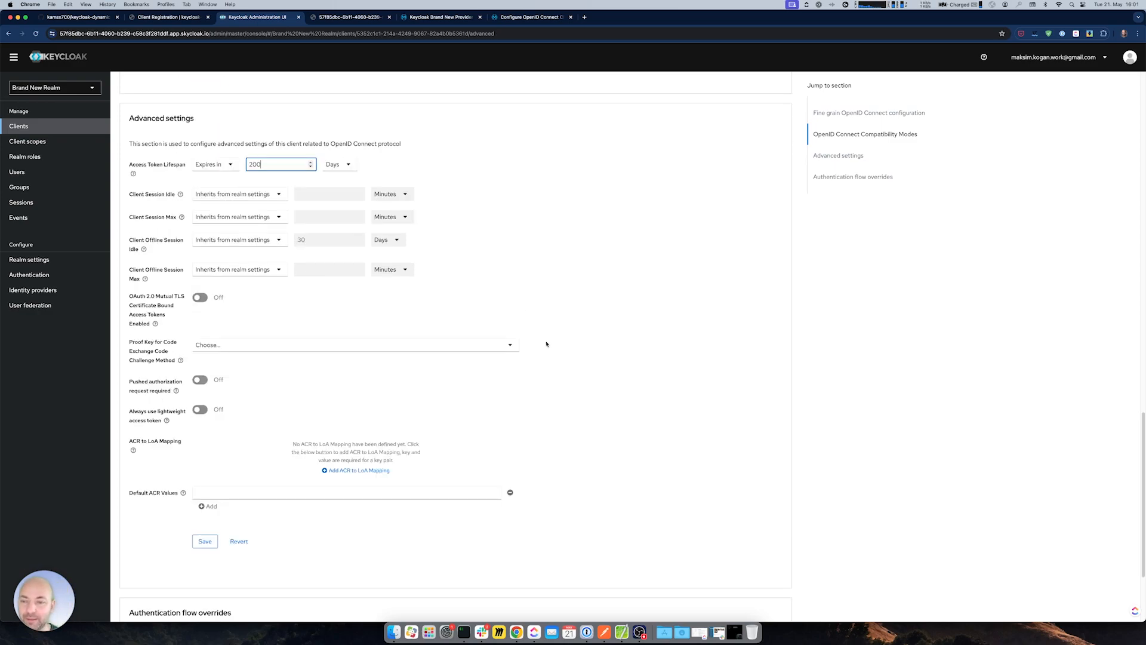
{"action": "scroll", "coordinate": [541, 349], "scroll_direction": "down", "scroll_amount": 2}
{"action": "scroll", "coordinate": [302, 505], "scroll_direction": "up", "scroll_amount": 4}
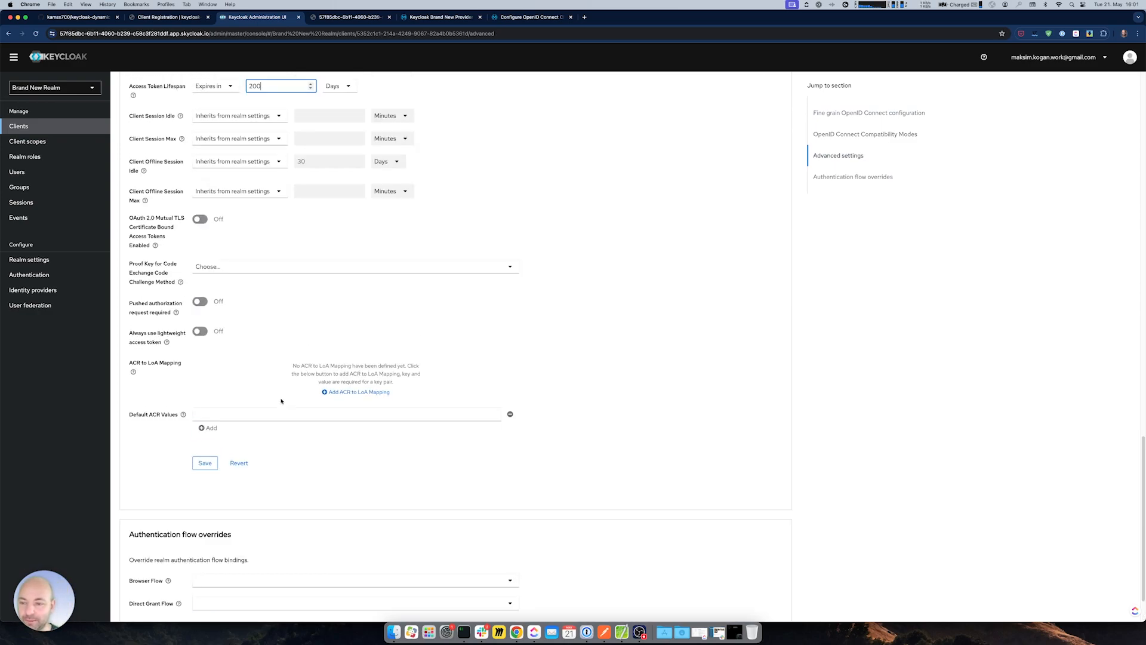
{"action": "left_click", "coordinate": [203, 507]}
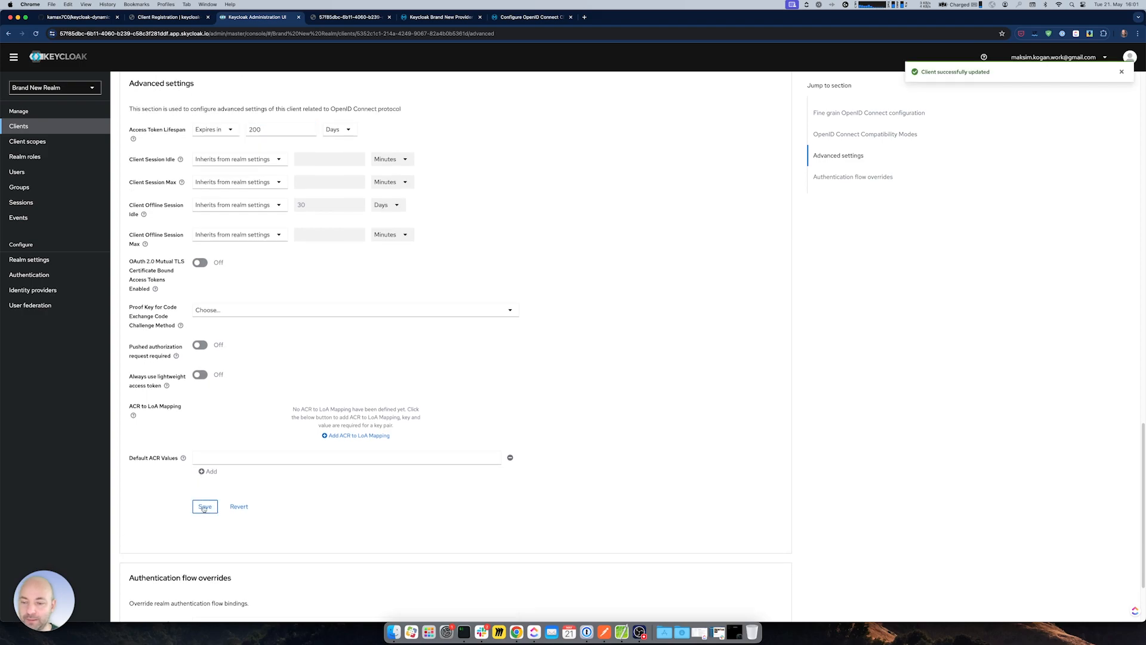
{"action": "key", "text": "super+Tab"}
{"action": "left_click", "coordinate": [542, 434]}
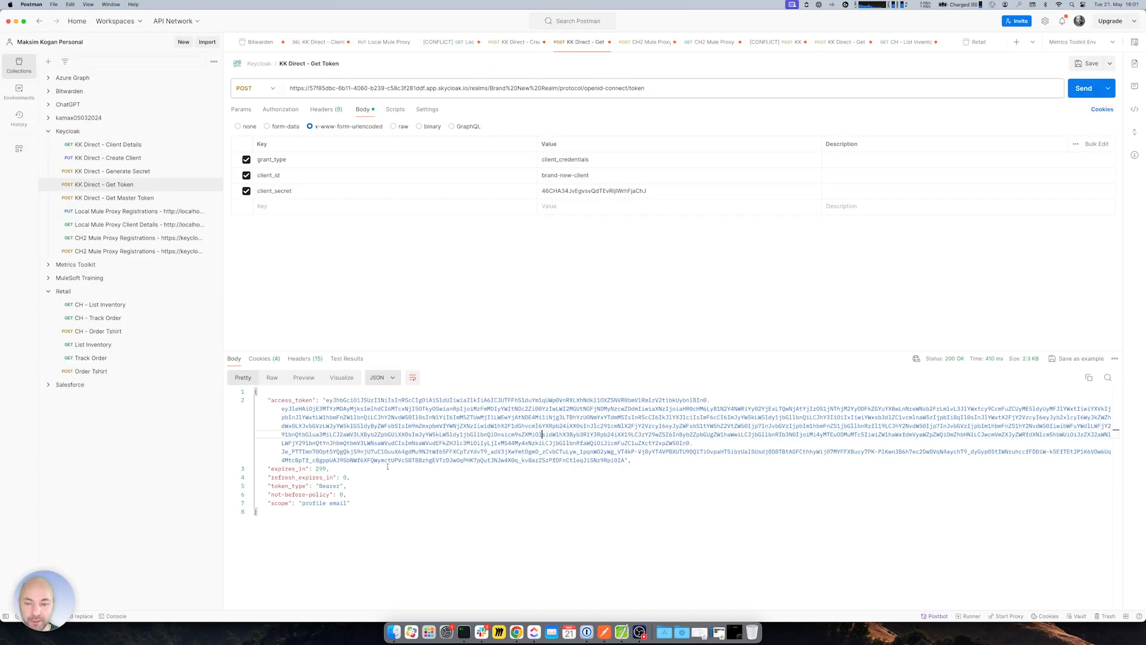
- Request a new Get Token, confirm expires_in is now 36000, and copy the access_token value
{"action": "left_click", "coordinate": [1079, 94]}
{"action": "double_click", "coordinate": [326, 469]}
{"action": "left_click_drag", "start_coordinate": [315, 469], "coordinate": [334, 468]}
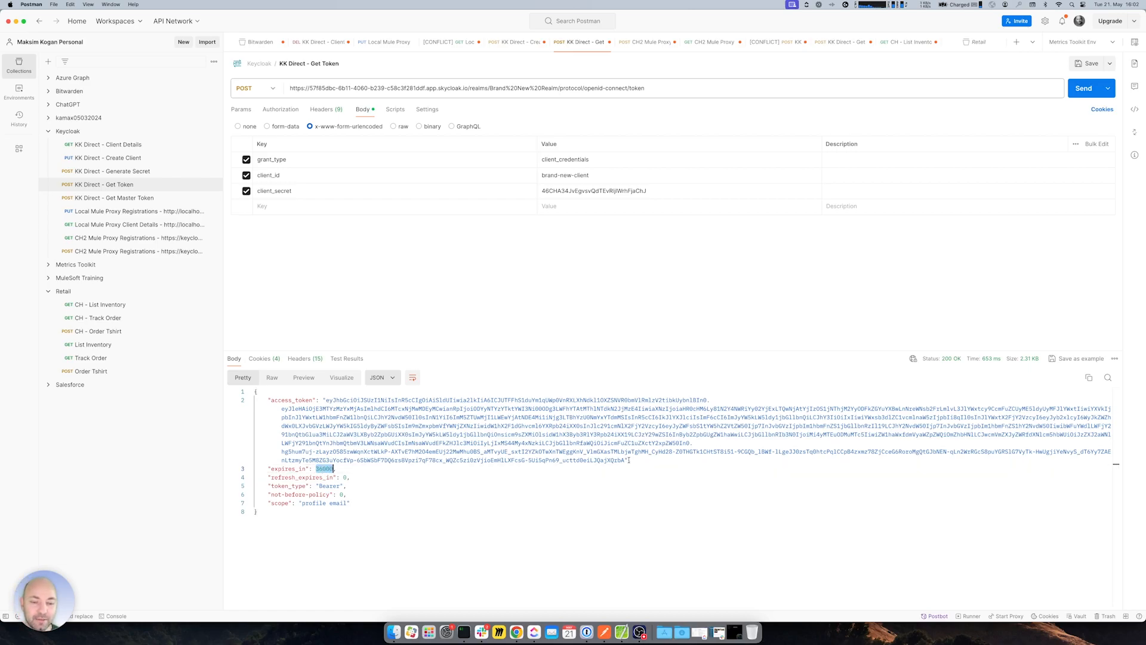
{"action": "left_click_drag", "start_coordinate": [623, 460], "coordinate": [325, 400]}
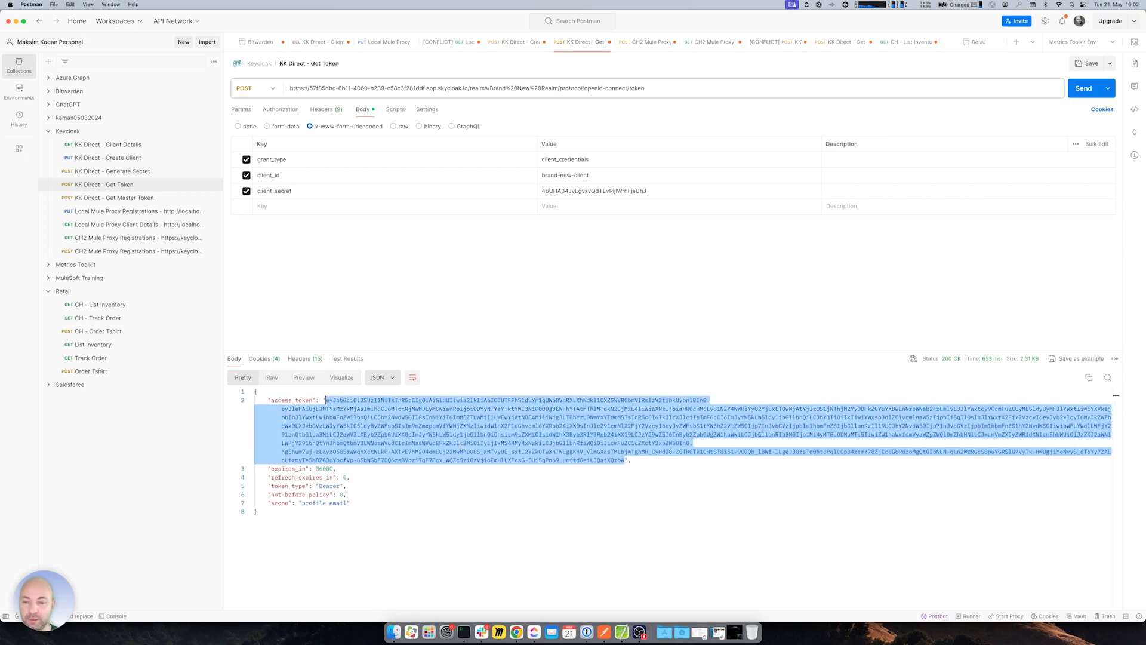
{"action": "key", "text": "super+Tab"}
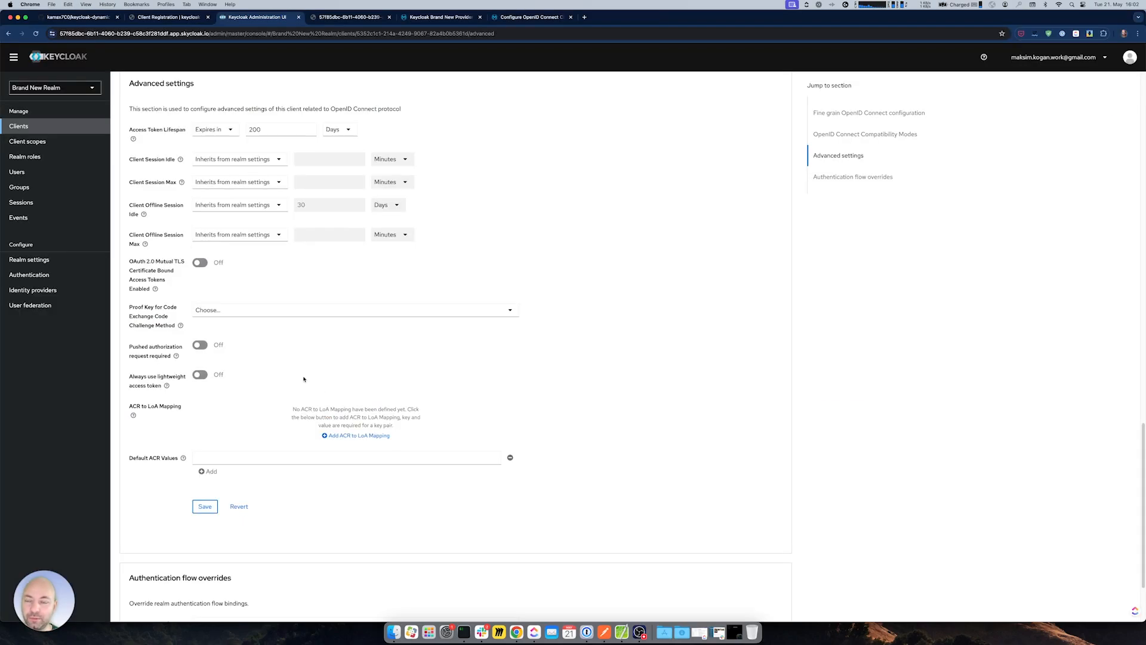
- Paste the new token after 'Bearer' in the provider's Authorization Header and save the provider
{"action": "left_click", "coordinate": [421, 17]}
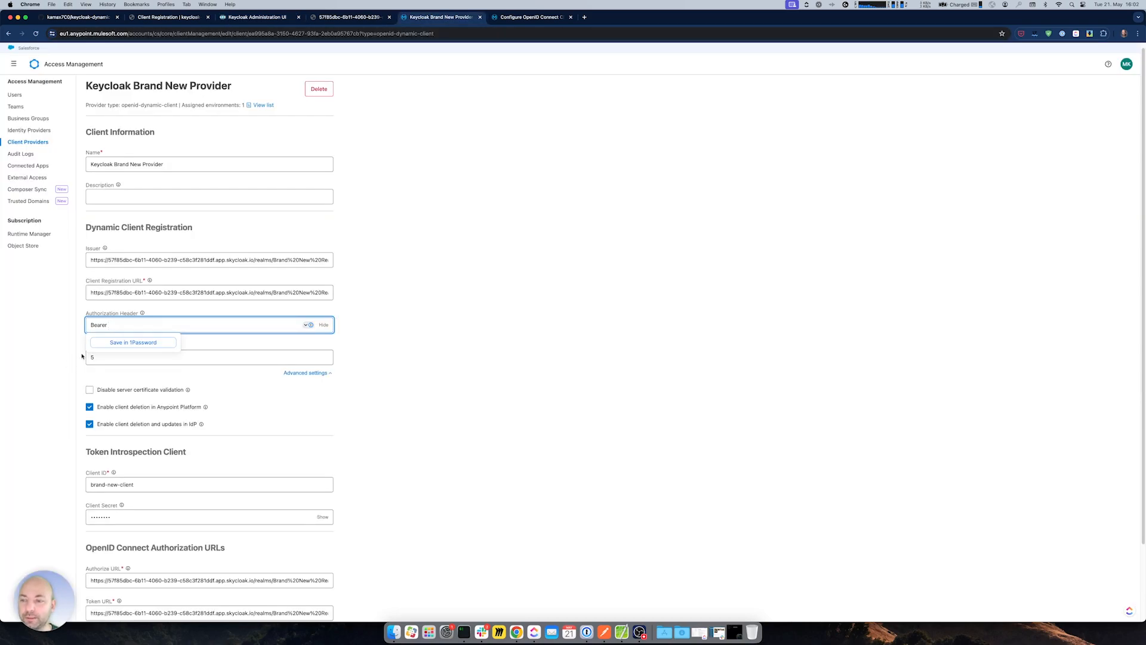
{"action": "key", "text": "super+v"}
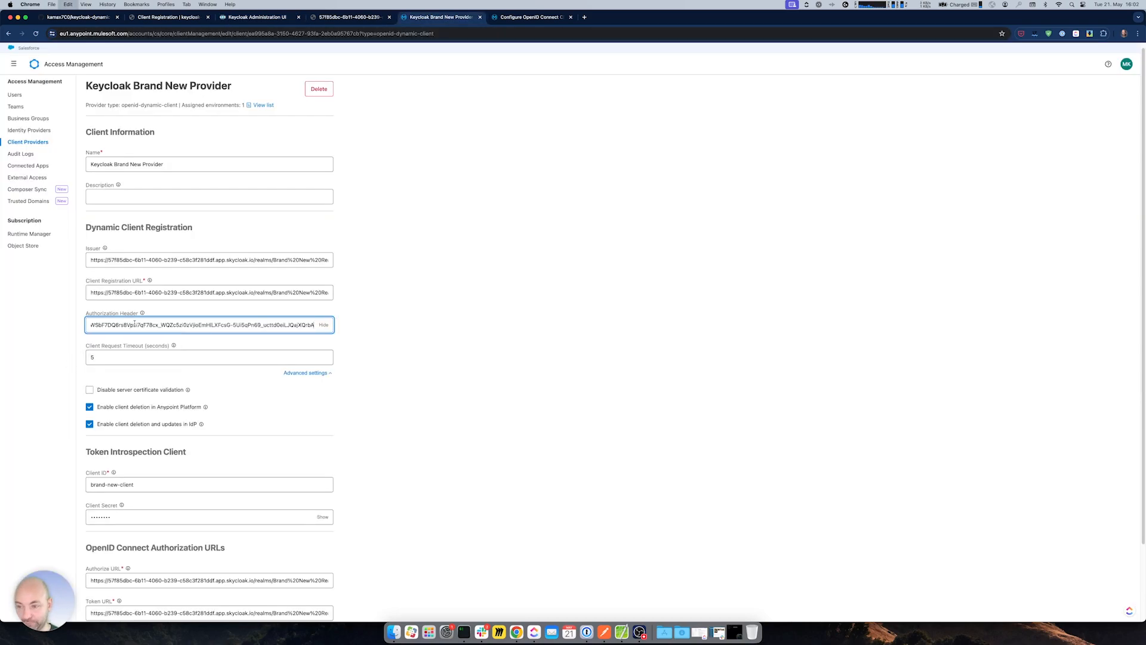
{"action": "left_click", "coordinate": [385, 361]}
{"action": "scroll", "coordinate": [394, 408], "scroll_direction": "down", "scroll_amount": 3}
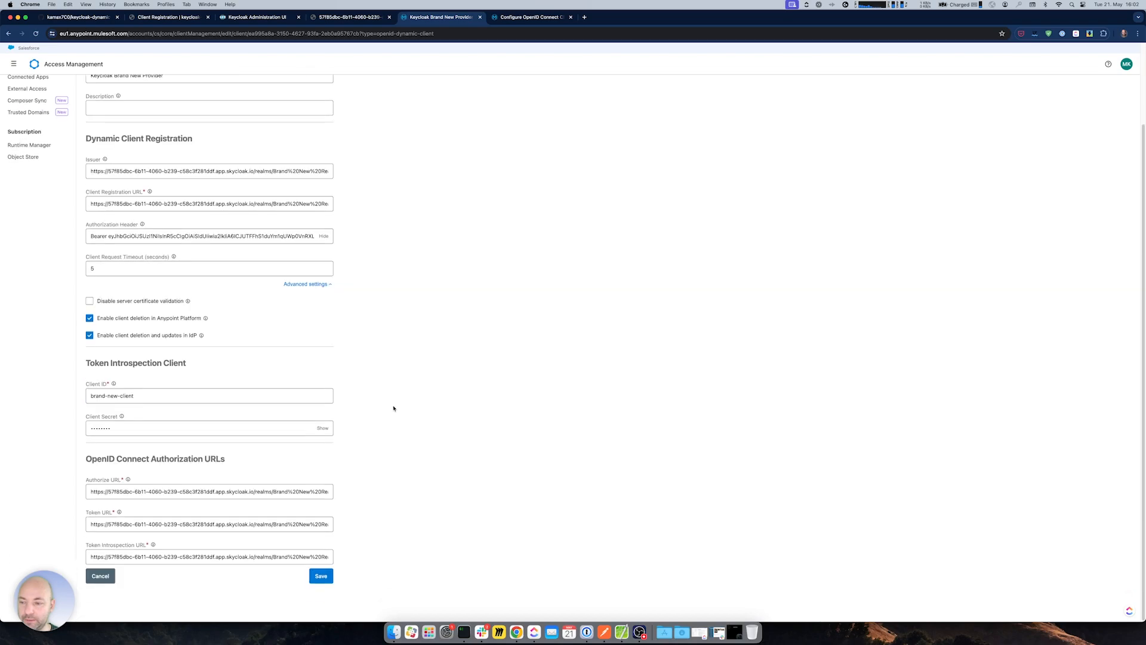
{"action": "left_click", "coordinate": [321, 575]}
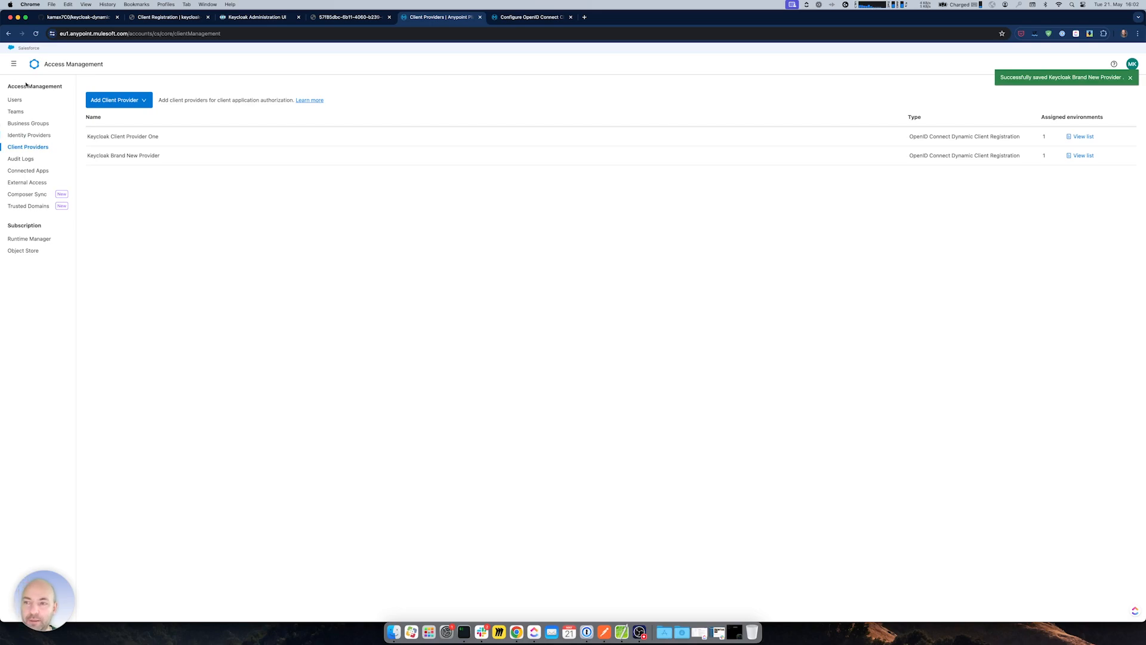
- Review the docs' DELETE request example, then return to the Client Providers list
{"action": "left_click", "coordinate": [539, 21]}
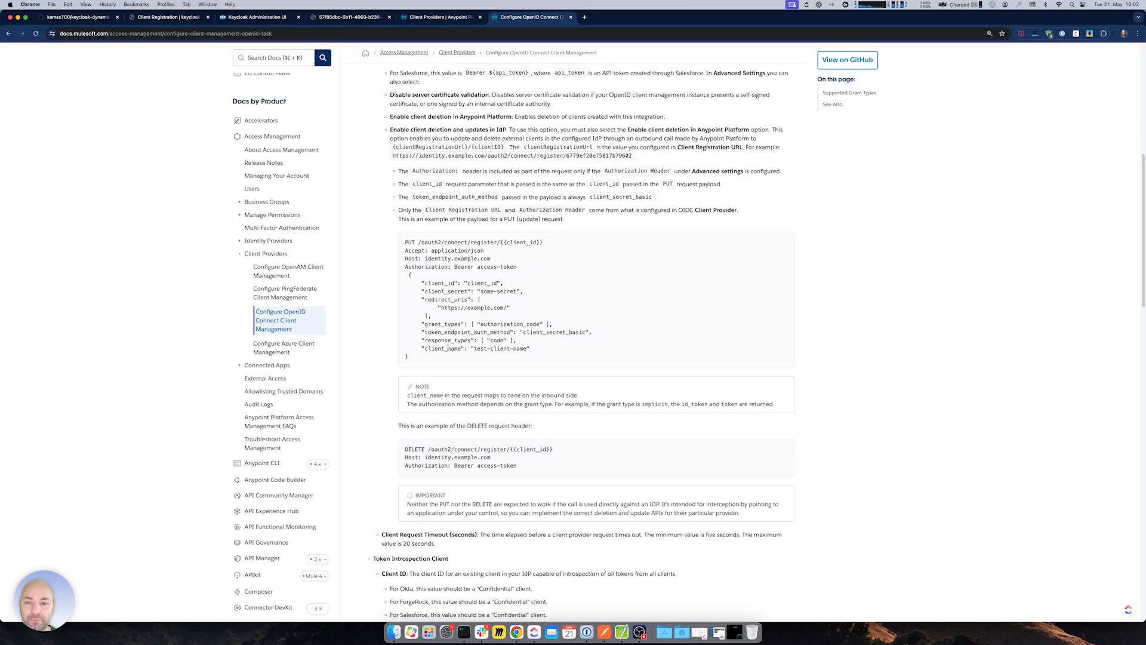
{"action": "left_click_drag", "start_coordinate": [411, 448], "coordinate": [483, 457]}
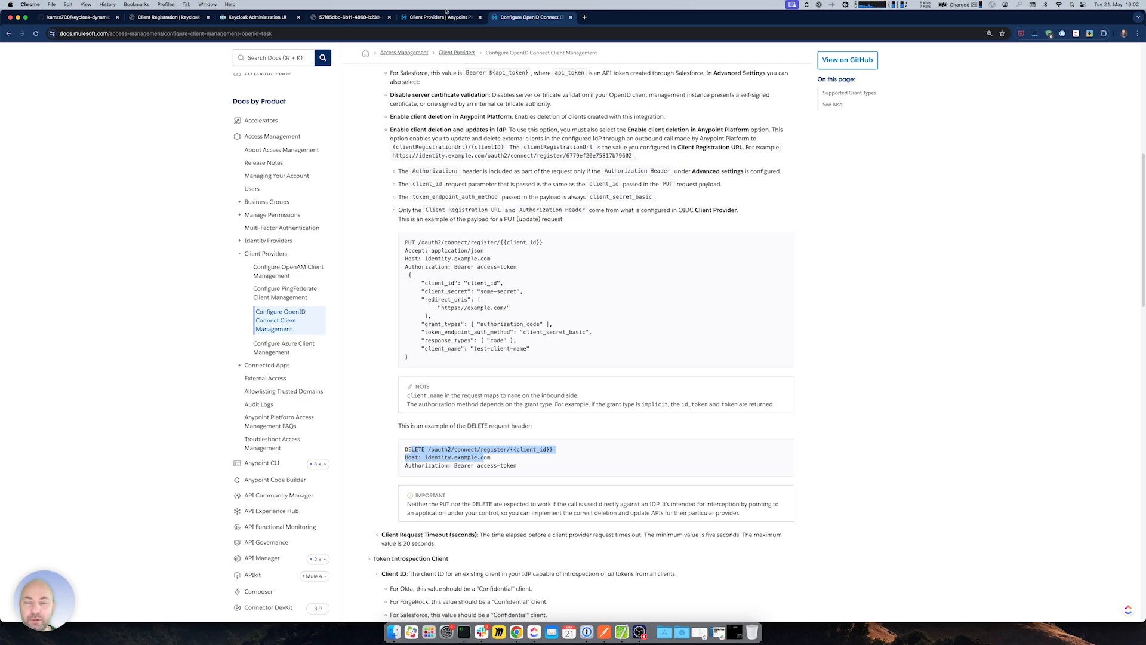
{"action": "left_click", "coordinate": [422, 17]}
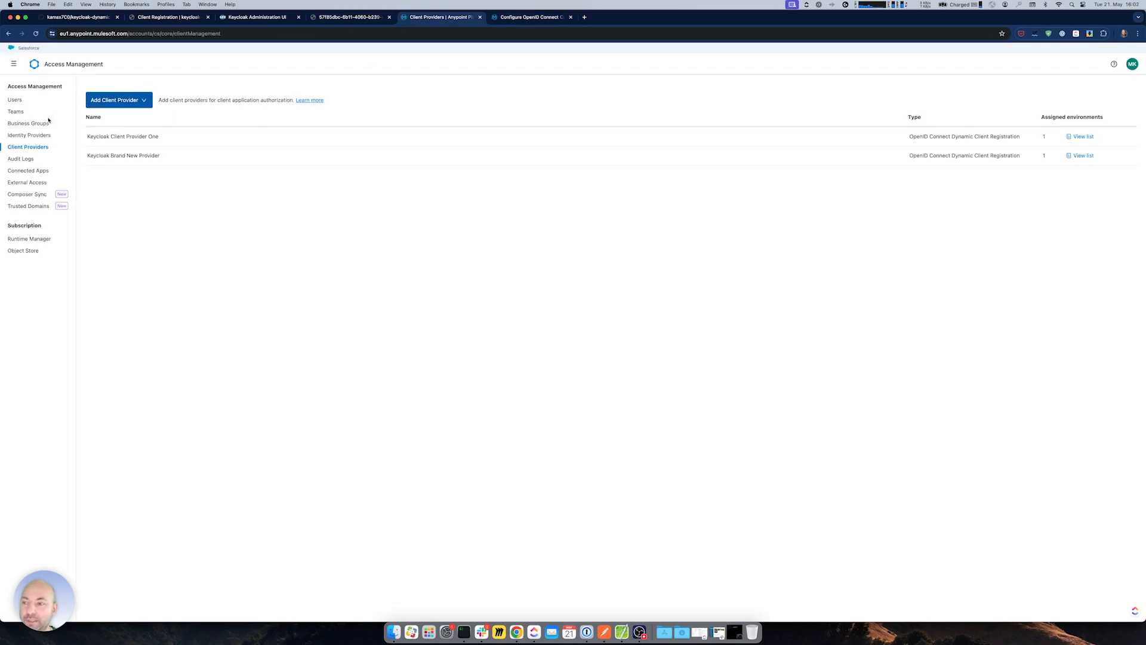
{"action": "left_click", "coordinate": [14, 63]}
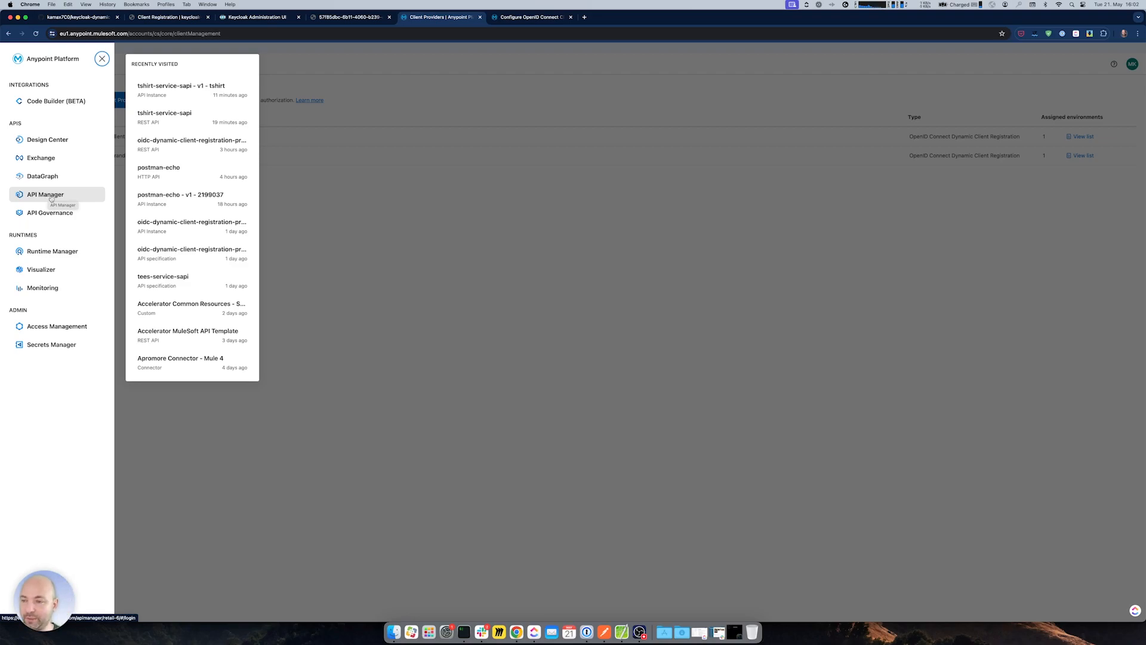
- Open new application 1 under API Manager's client applications with DevTools' Network panel watching
{"action": "left_click", "coordinate": [44, 196]}
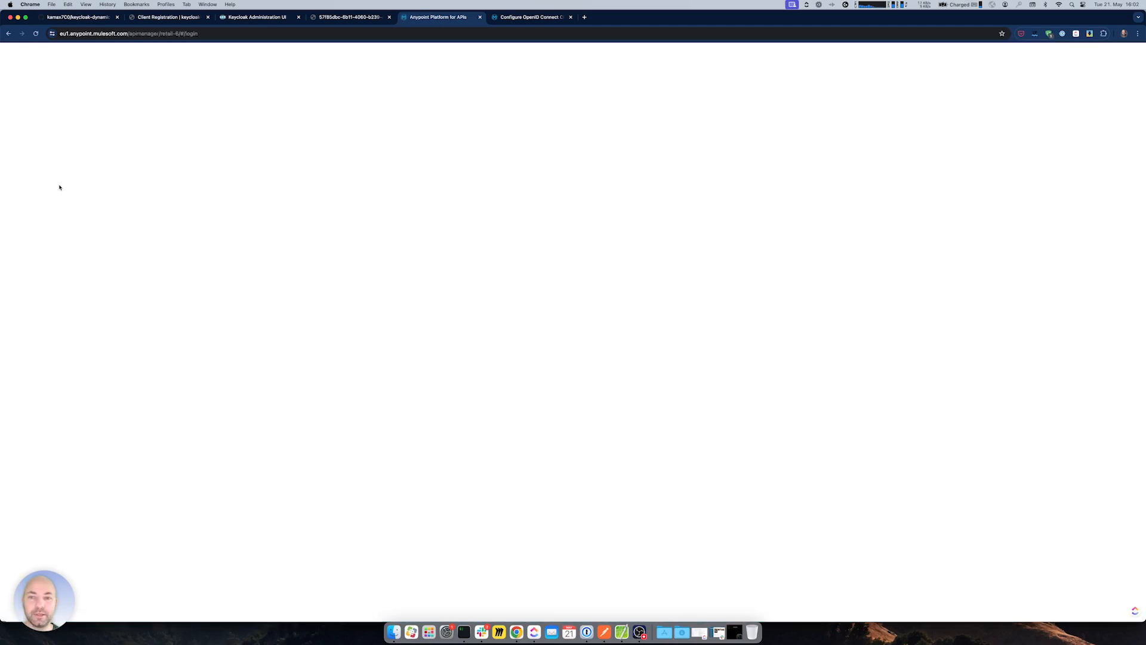
{"action": "left_click", "coordinate": [26, 165]}
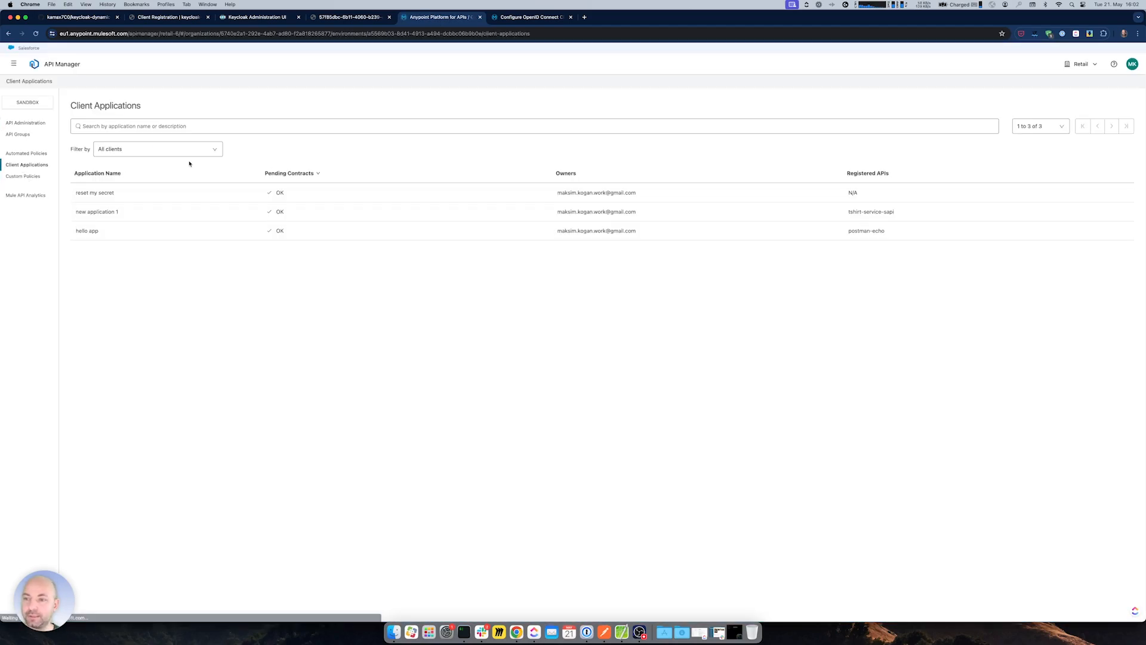
{"action": "left_click", "coordinate": [134, 211]}
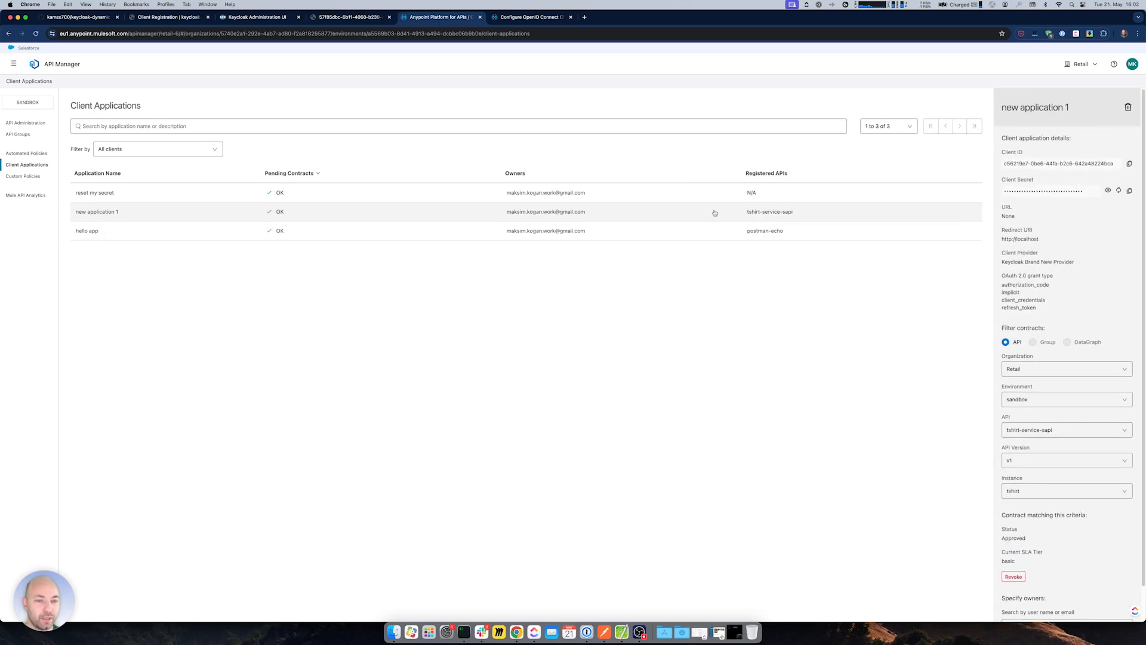
{"action": "left_click", "coordinate": [1126, 107]}
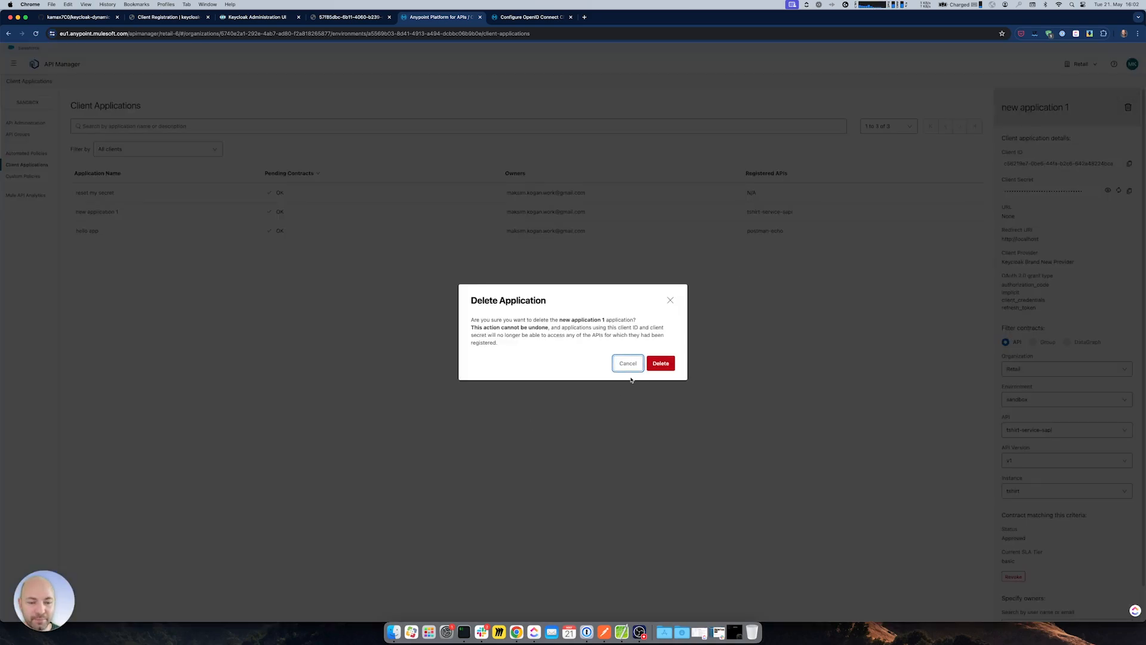
{"action": "right_click", "coordinate": [576, 427]}
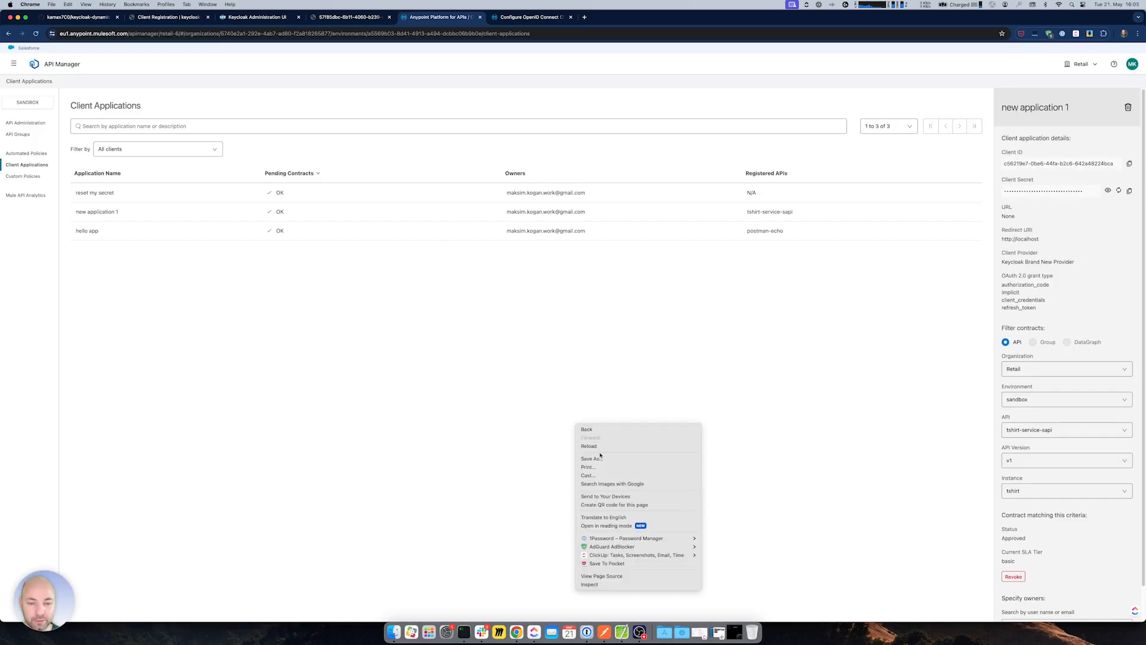
{"action": "left_click", "coordinate": [597, 584]}
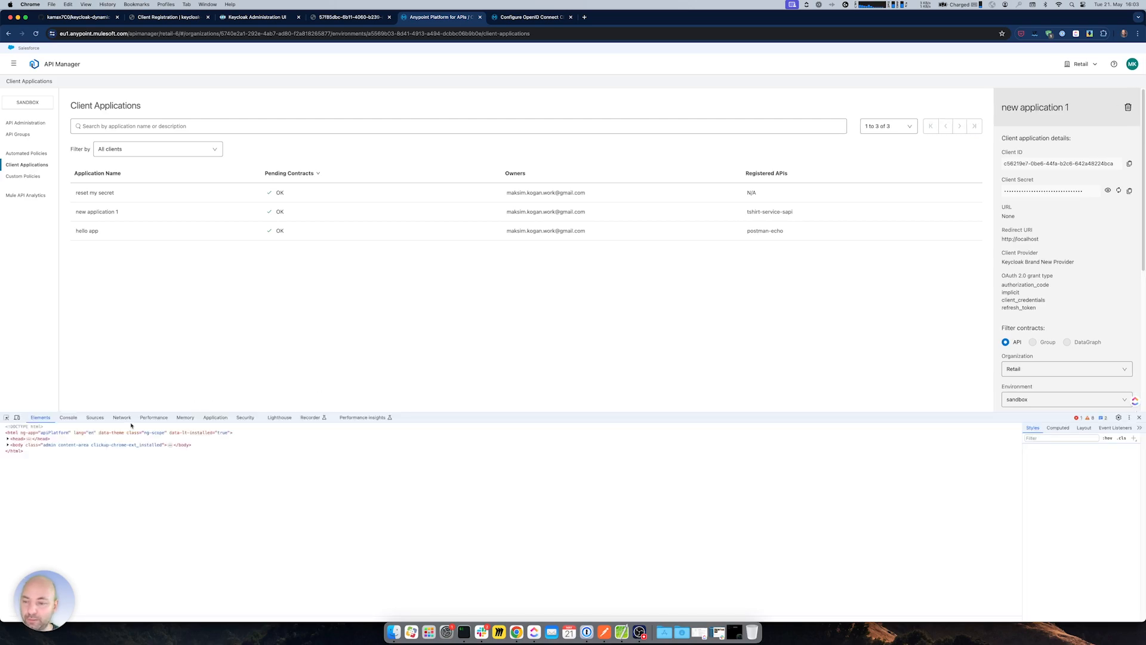
{"action": "left_click", "coordinate": [122, 417]}
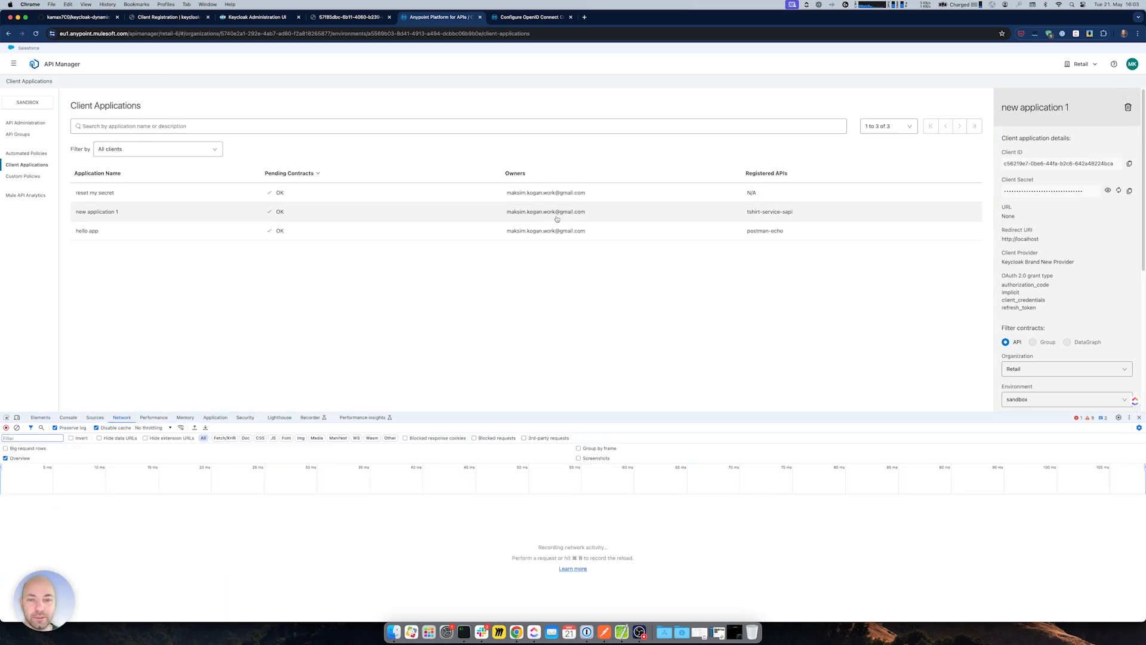
- Delete new application 1, verify its DELETE request returned 204 No Content, then go to Keycloak
{"action": "left_click", "coordinate": [1128, 107]}
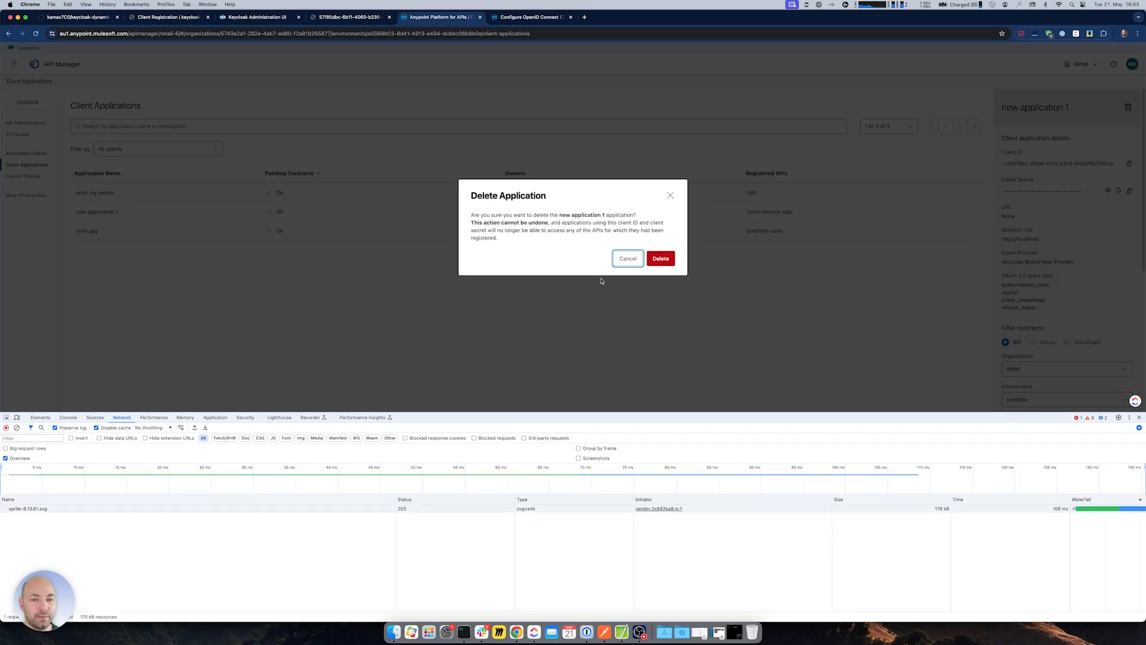
{"action": "left_click", "coordinate": [654, 258]}
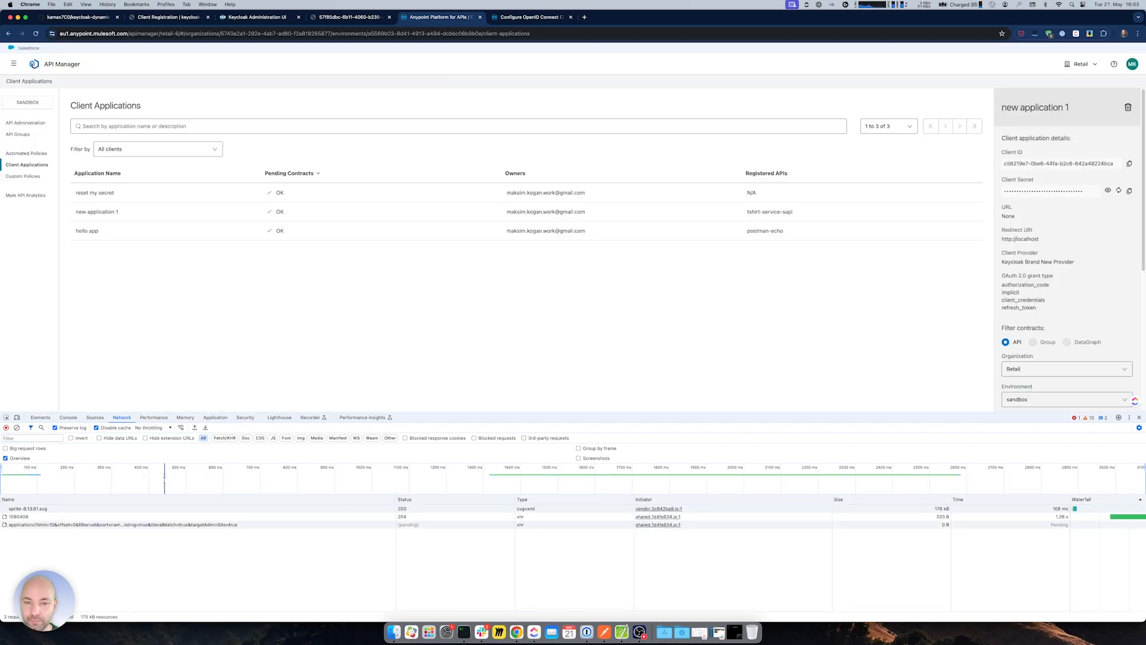
{"action": "left_click", "coordinate": [24, 516]}
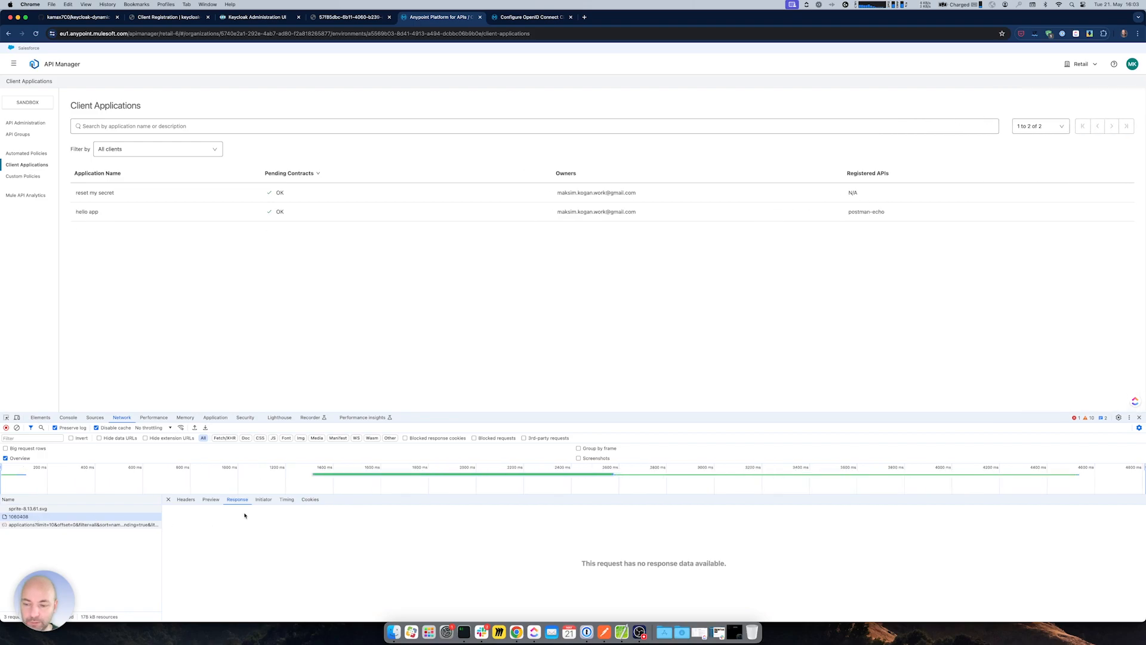
{"action": "left_click", "coordinate": [186, 499]}
{"action": "left_click_drag", "start_coordinate": [265, 534], "coordinate": [302, 535]}
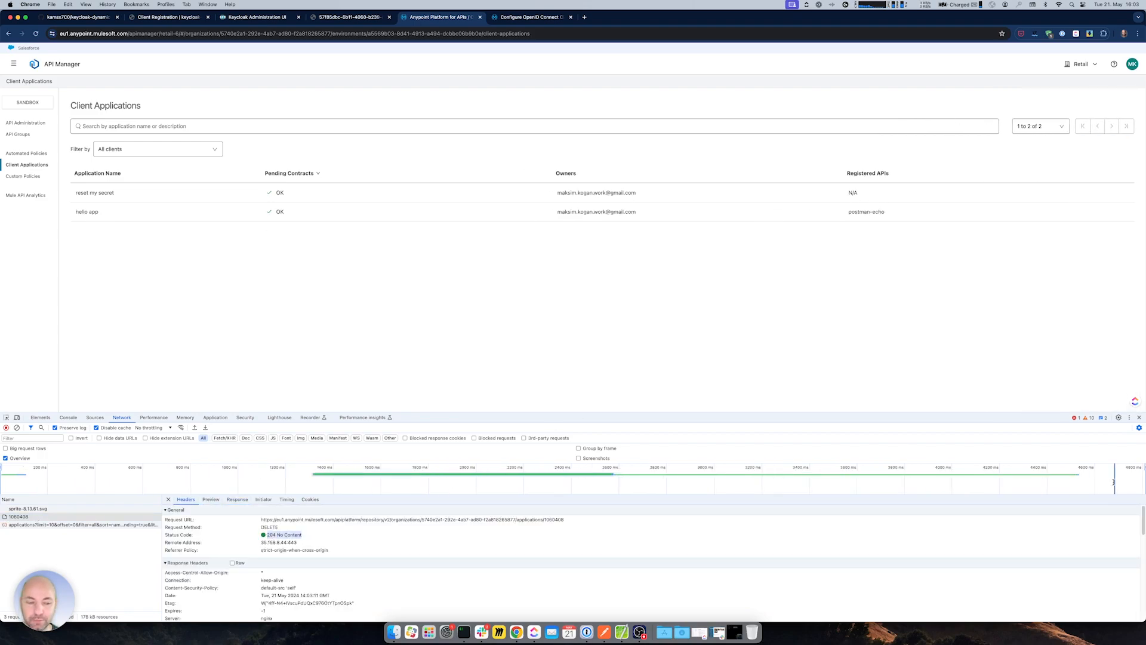
{"action": "left_click", "coordinate": [1139, 418]}
{"action": "left_click", "coordinate": [268, 17]}
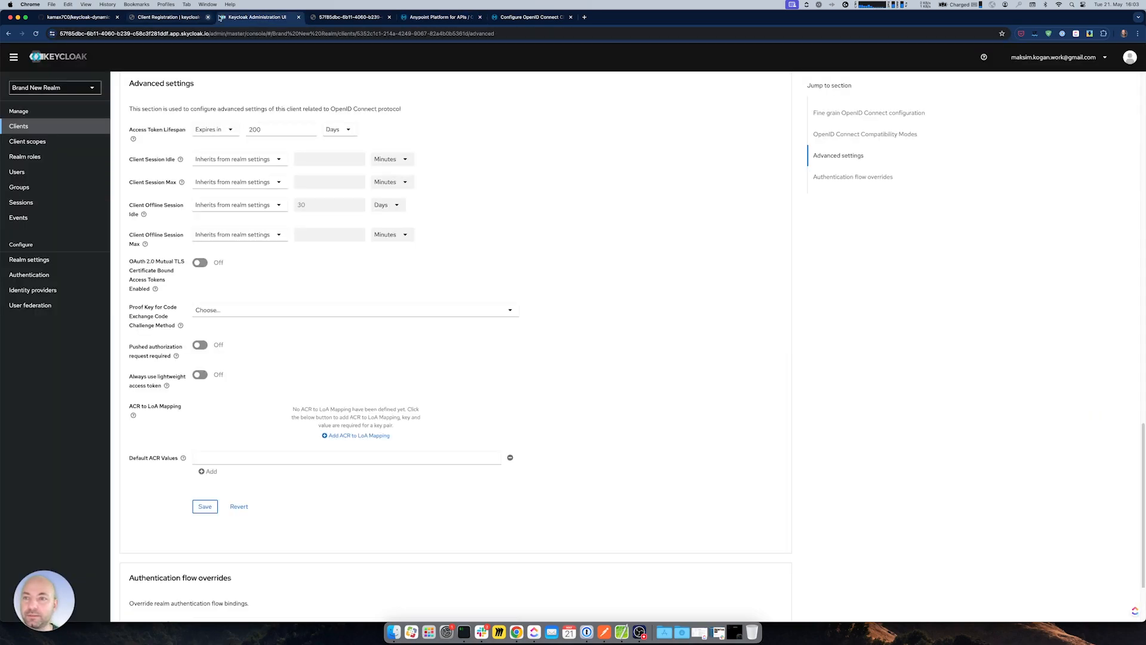
- List the Brand New Realm clients in Keycloak, then return to Anypoint's platform navigation menu
{"action": "left_click", "coordinate": [29, 129]}
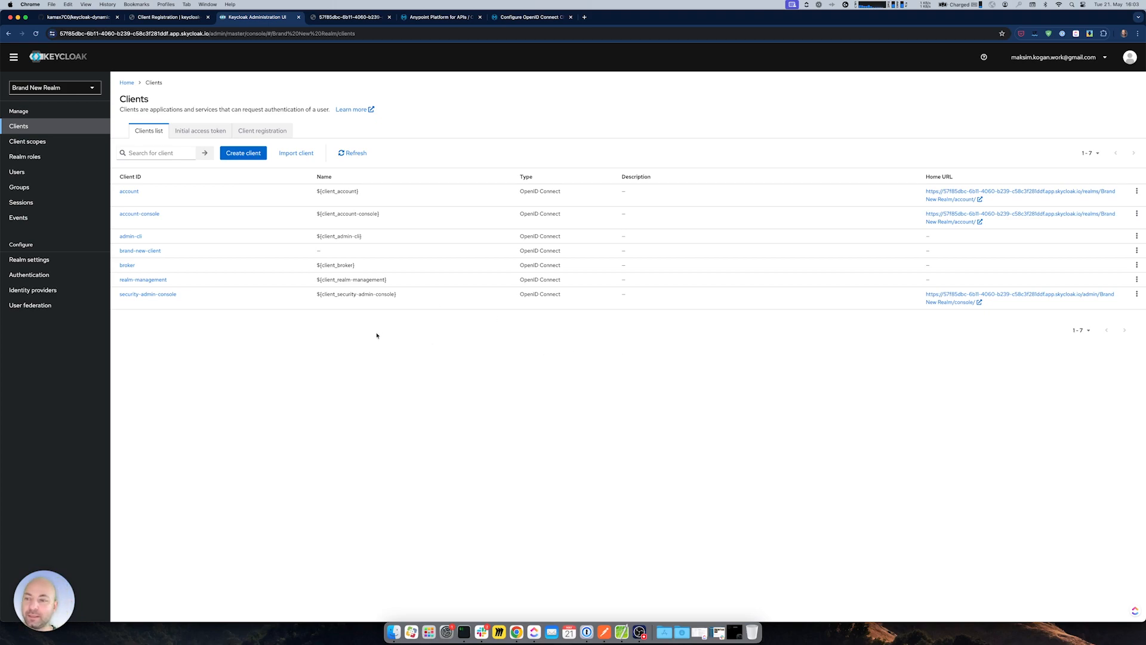
{"action": "left_click", "coordinate": [438, 17]}
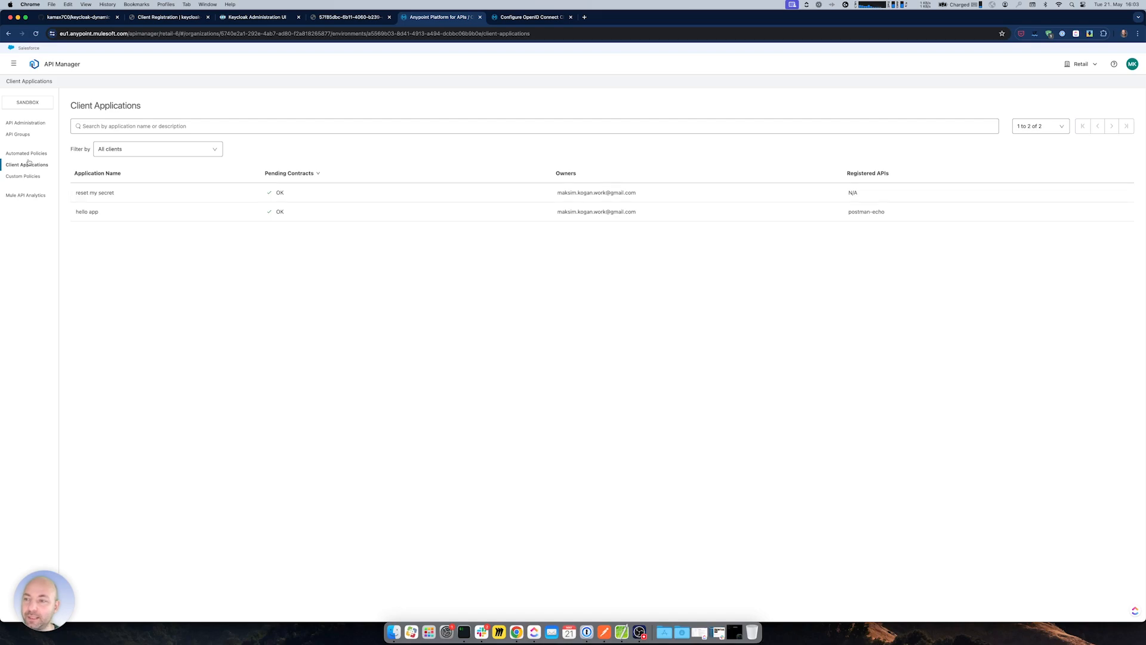
{"action": "left_click", "coordinate": [15, 67]}
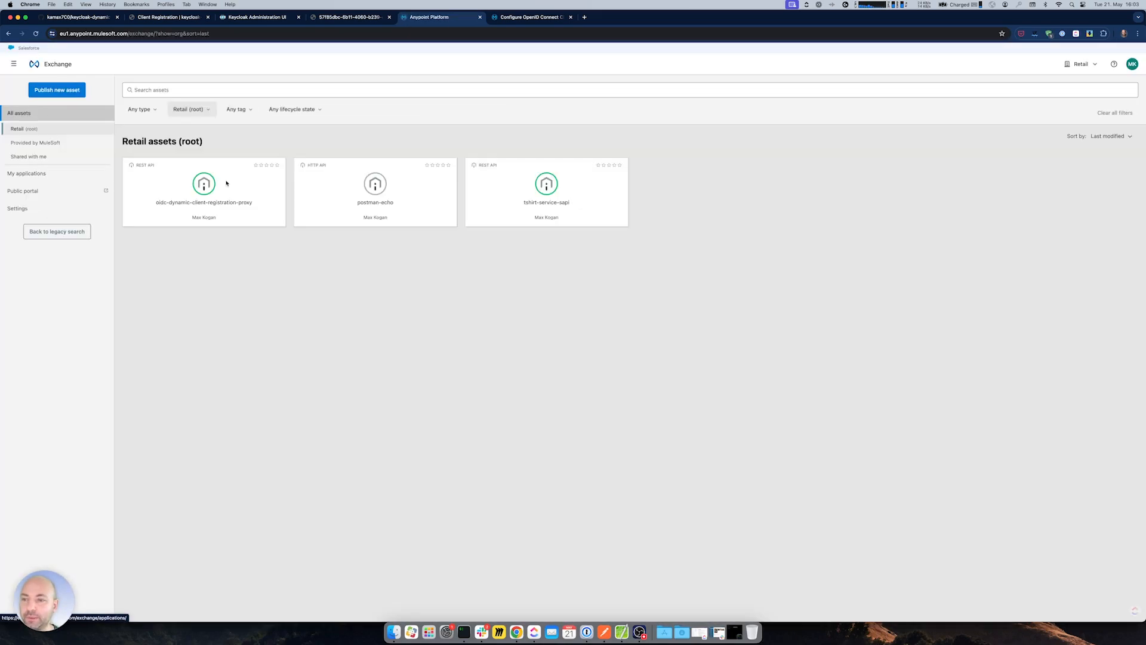
- Request access to tshirt-service-sapi's tshirt instance using a new client application
{"action": "left_click", "coordinate": [576, 209]}
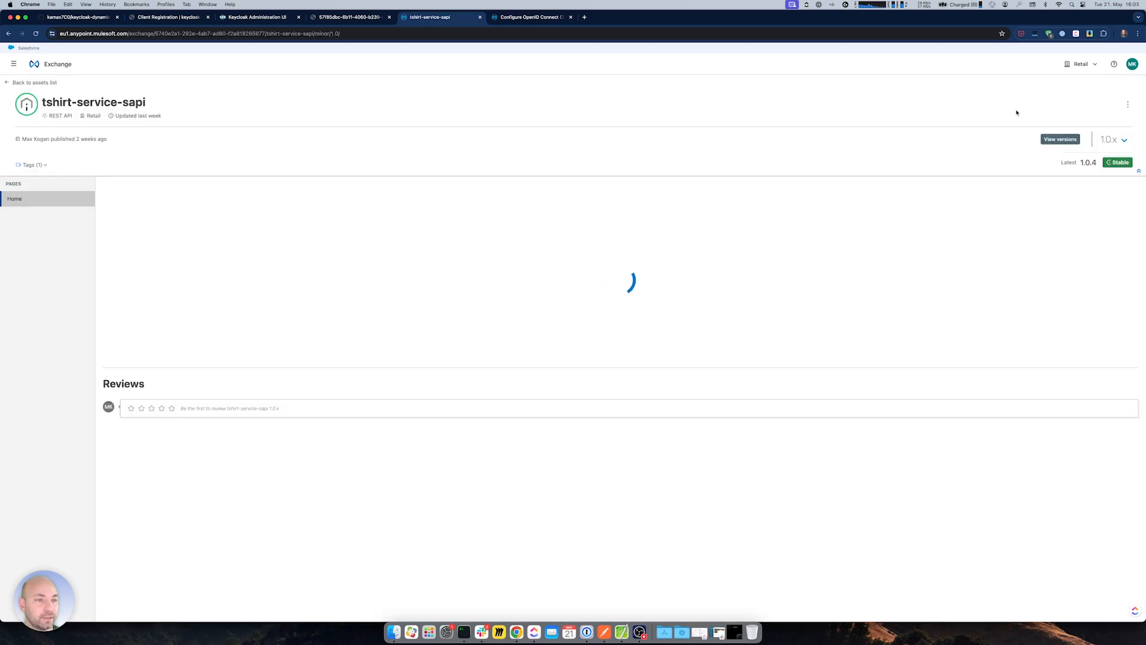
{"action": "left_click", "coordinate": [989, 104]}
{"action": "left_click", "coordinate": [563, 307]}
{"action": "left_click", "coordinate": [561, 341]}
{"action": "left_click", "coordinate": [552, 366]}
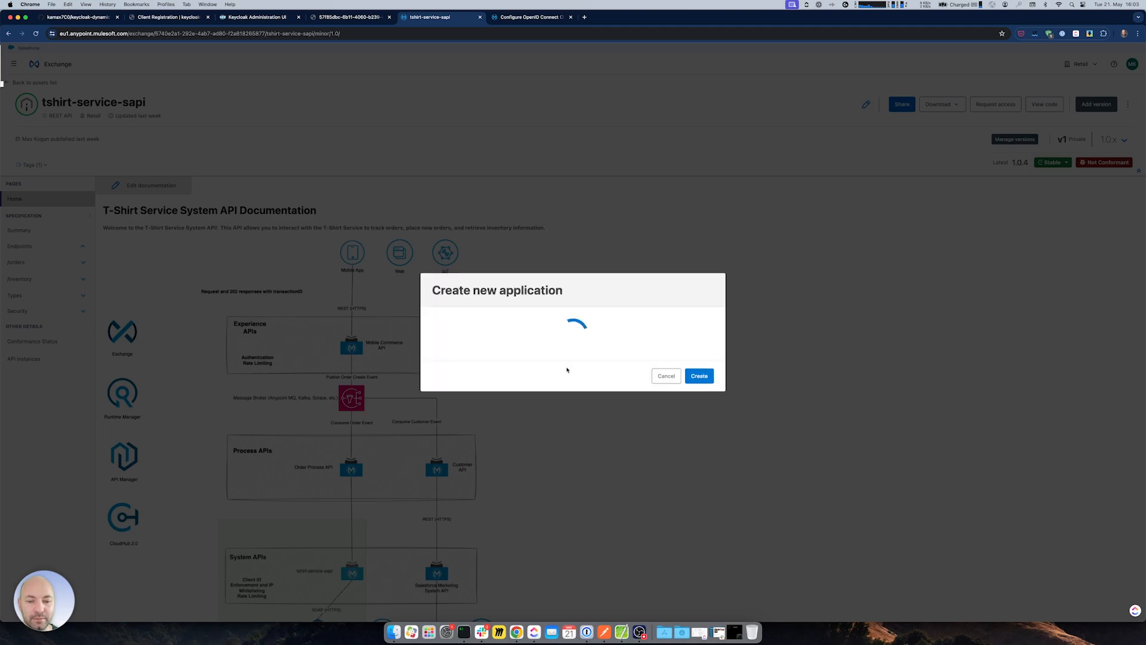
{"action": "left_click", "coordinate": [553, 204]}
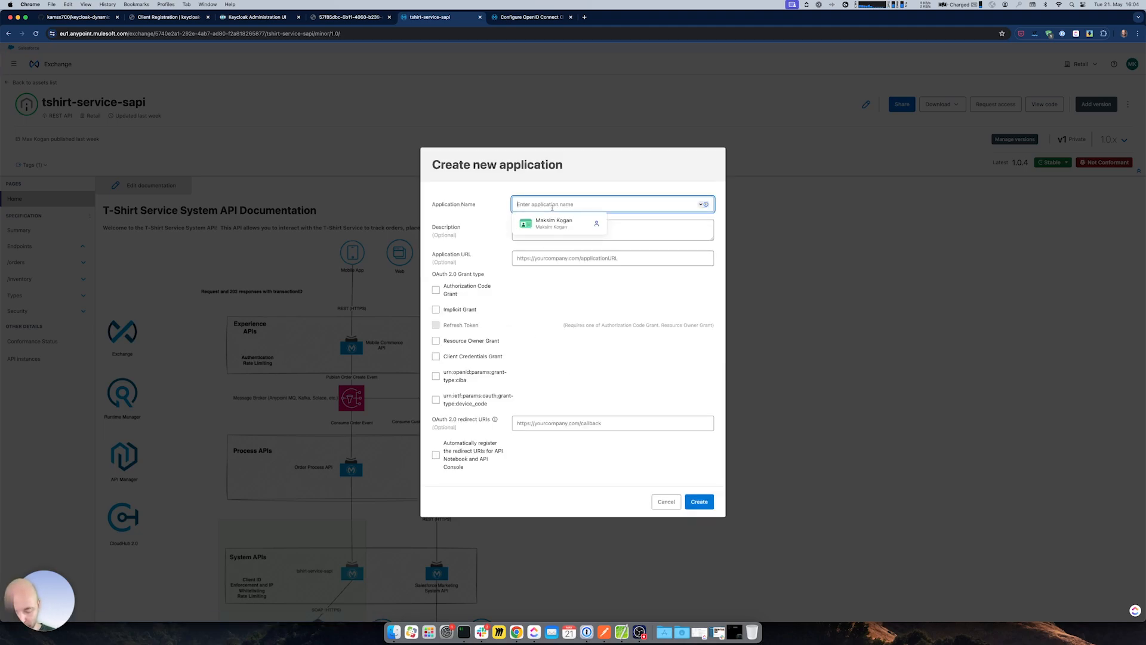
{"action": "type", "text": "tate my secr"}
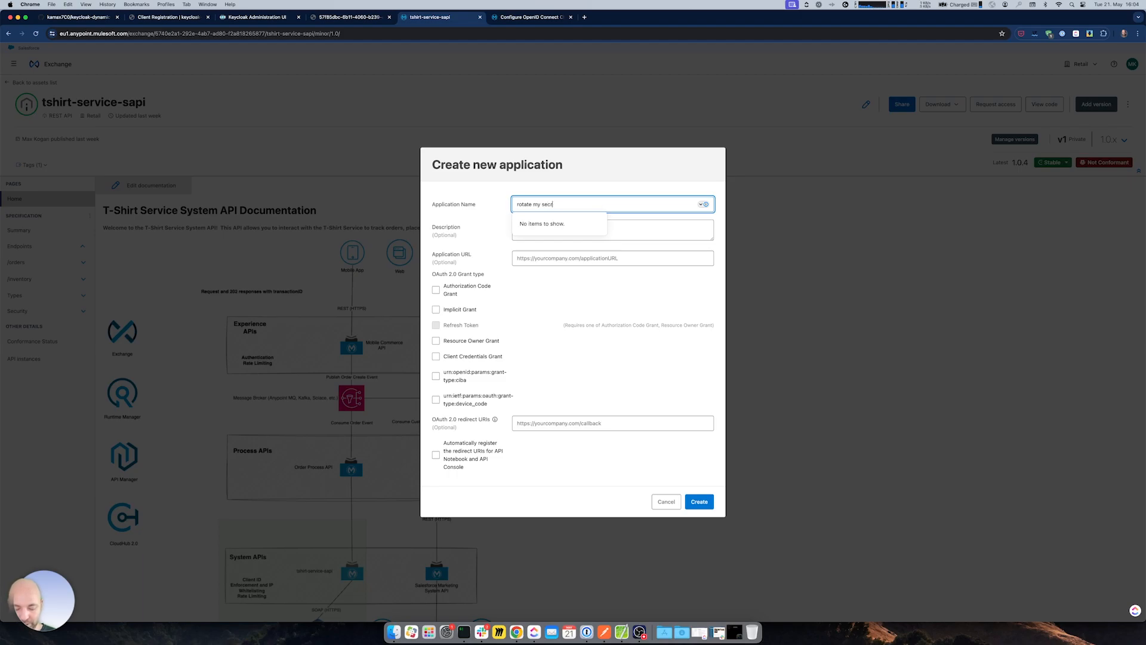
{"action": "type", "text": "otate my secret application"}
{"action": "left_click", "coordinate": [450, 297]}
{"action": "left_click", "coordinate": [436, 309]}
{"action": "left_click", "coordinate": [436, 325]}
{"action": "left_click", "coordinate": [435, 341]}
{"action": "left_click", "coordinate": [436, 356]}
{"action": "left_click", "coordinate": [533, 420]}
{"action": "type", "text": "http://localhost"}
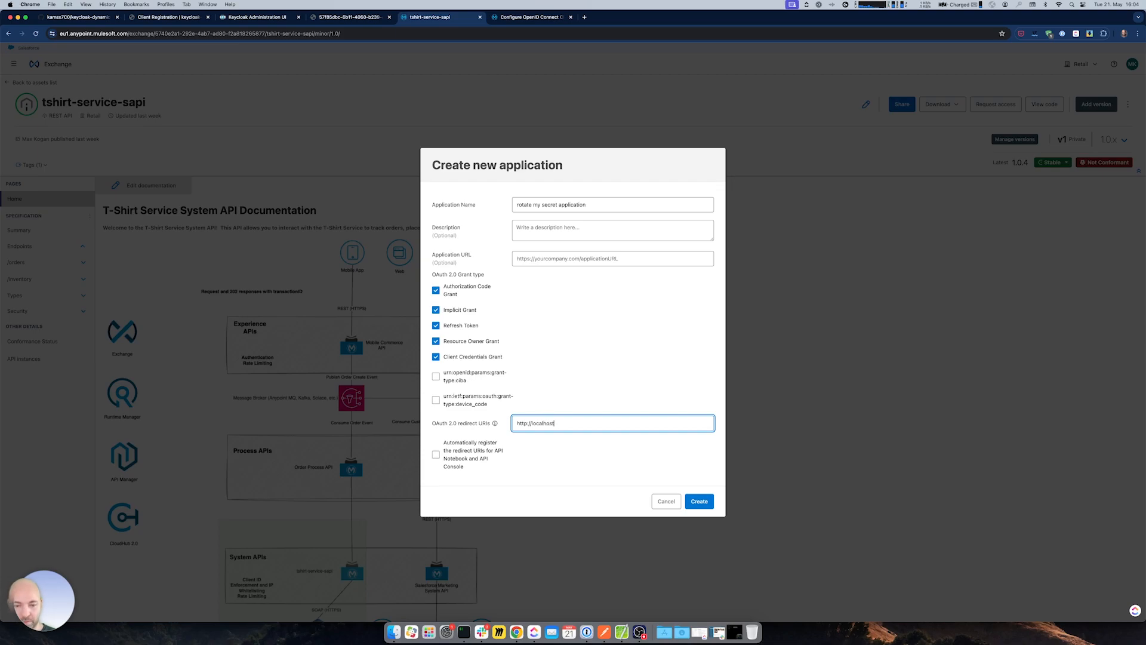
{"action": "left_click", "coordinate": [699, 501]}
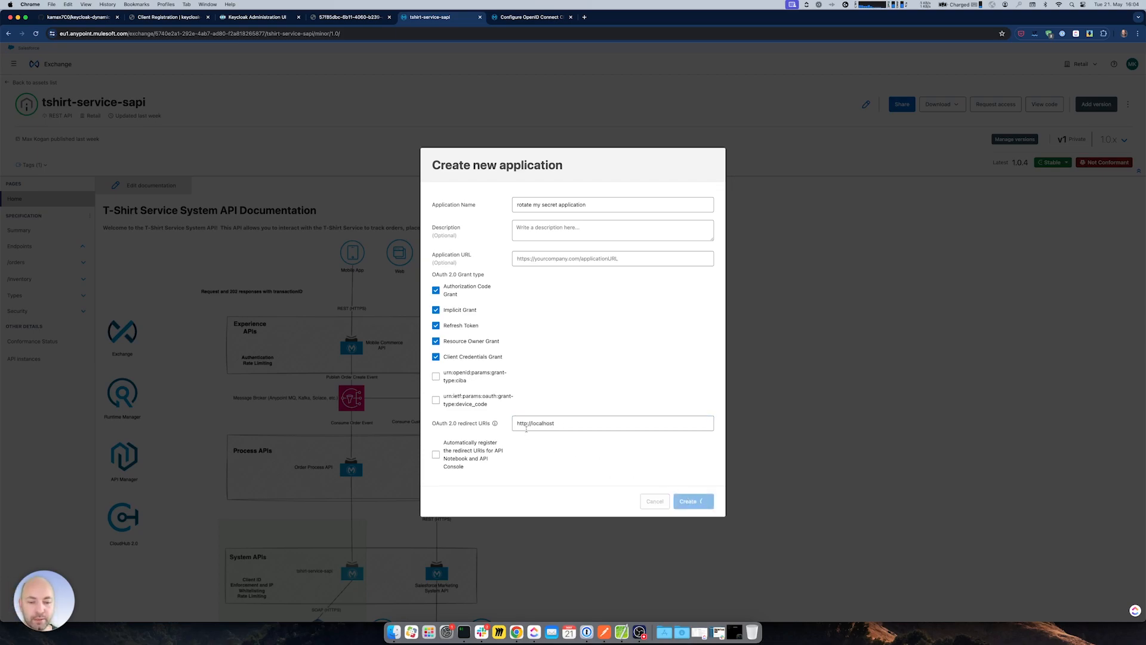
- Submit the access request on the basic SLA tier and close the dialog
{"action": "left_click", "coordinate": [601, 351]}
{"action": "left_click", "coordinate": [603, 371]}
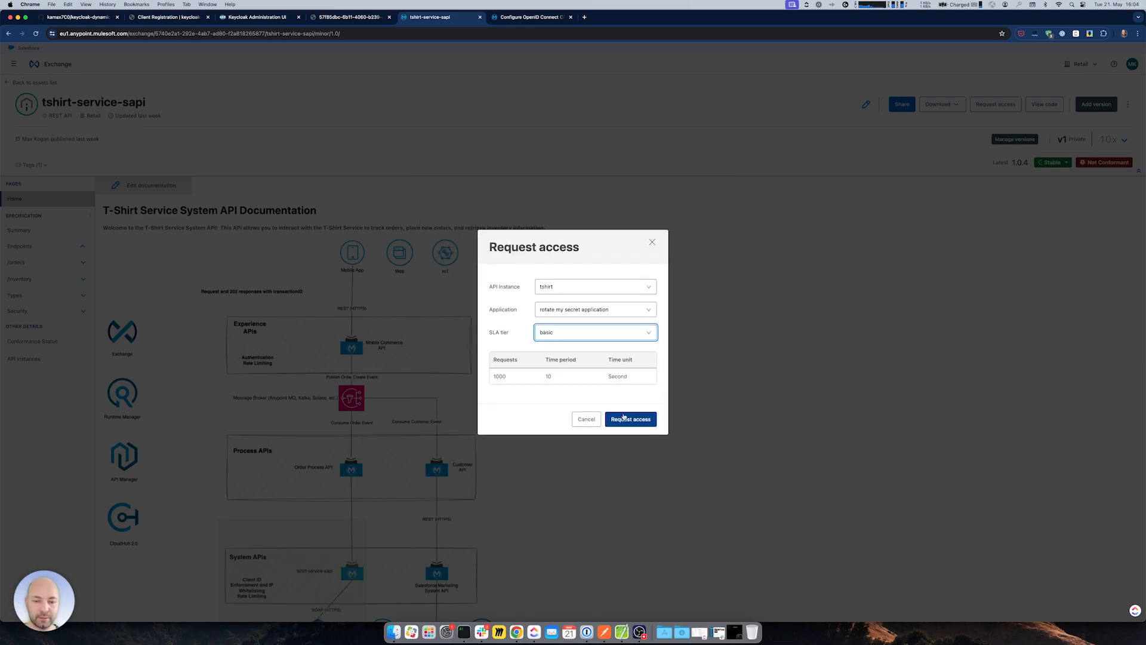
{"action": "left_click", "coordinate": [604, 419]}
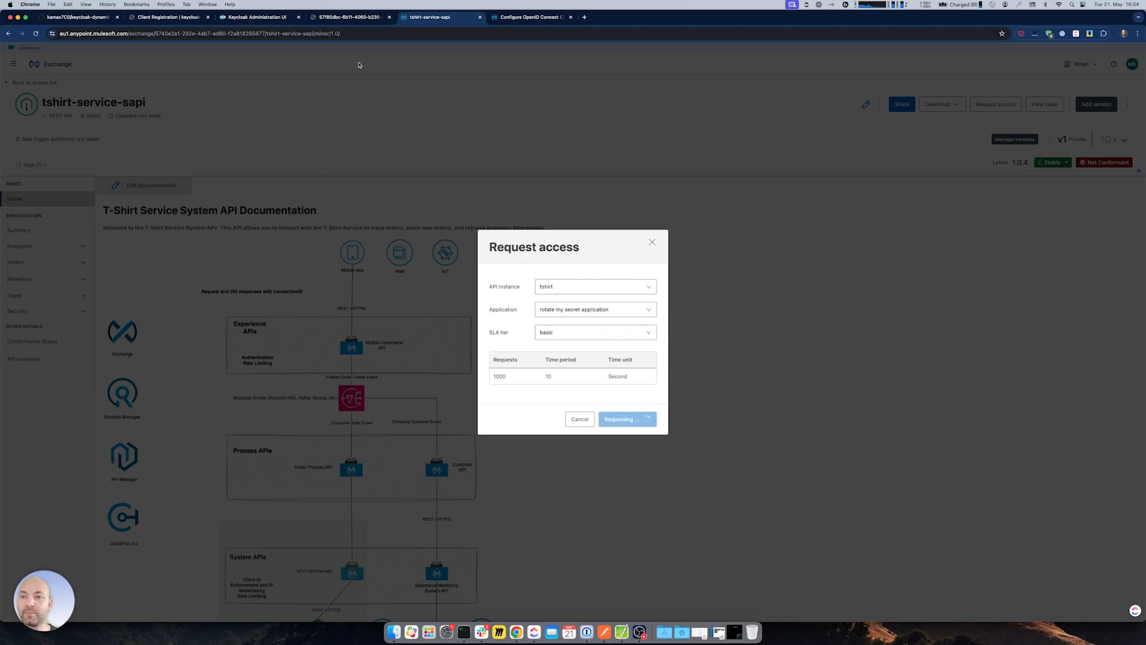
{"action": "left_click", "coordinate": [662, 390]}
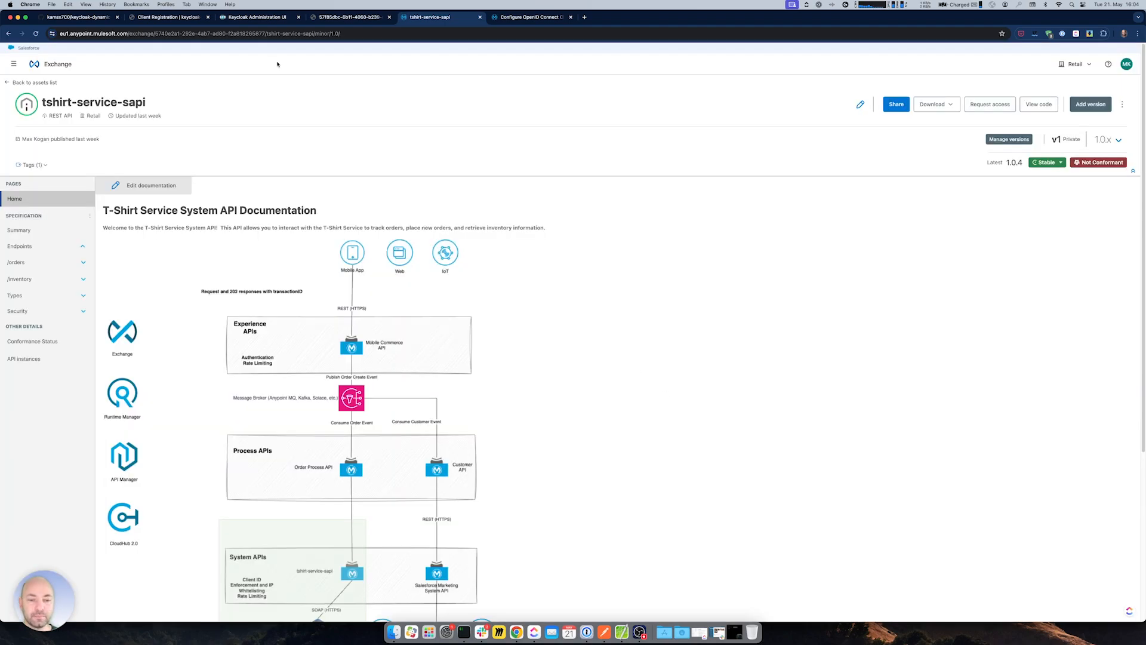
{"action": "left_click", "coordinate": [253, 17]}
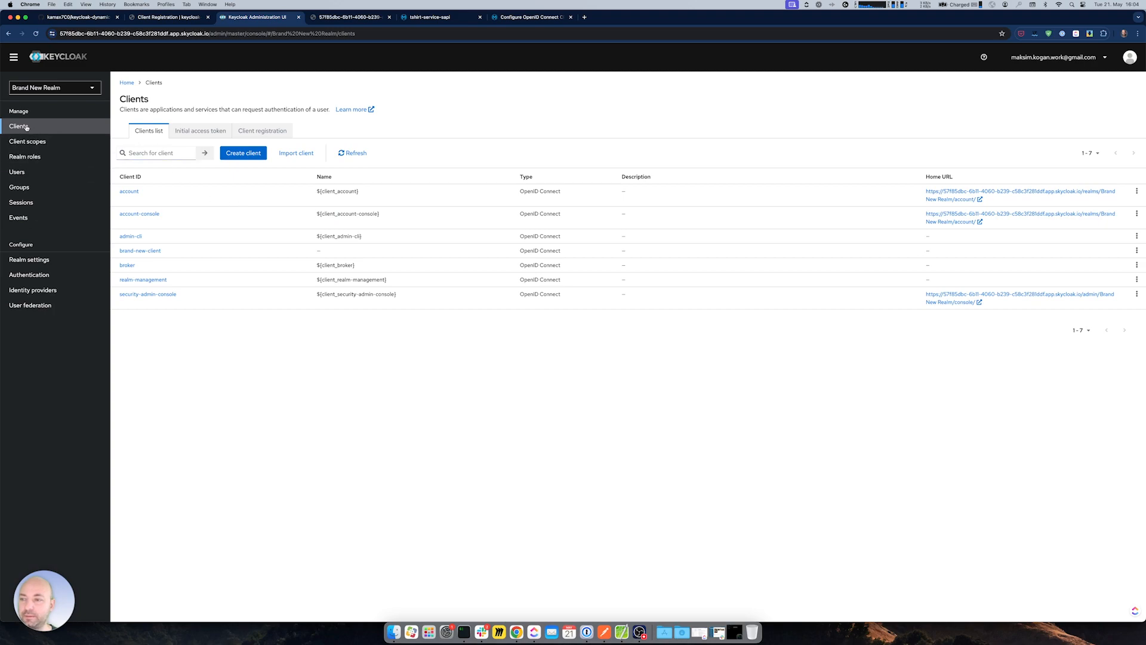
- Open the rotate my secret application client's Credentials in Keycloak and reveal its client secret
{"action": "left_click", "coordinate": [27, 141]}
{"action": "left_click", "coordinate": [18, 126]}
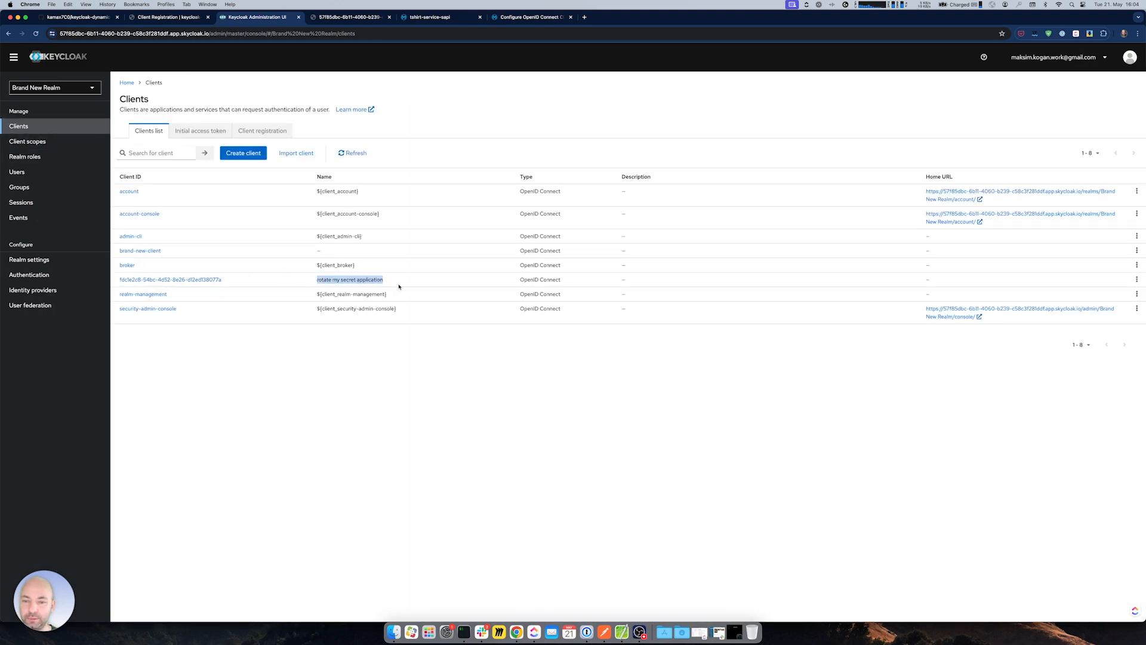
{"action": "left_click", "coordinate": [201, 280]}
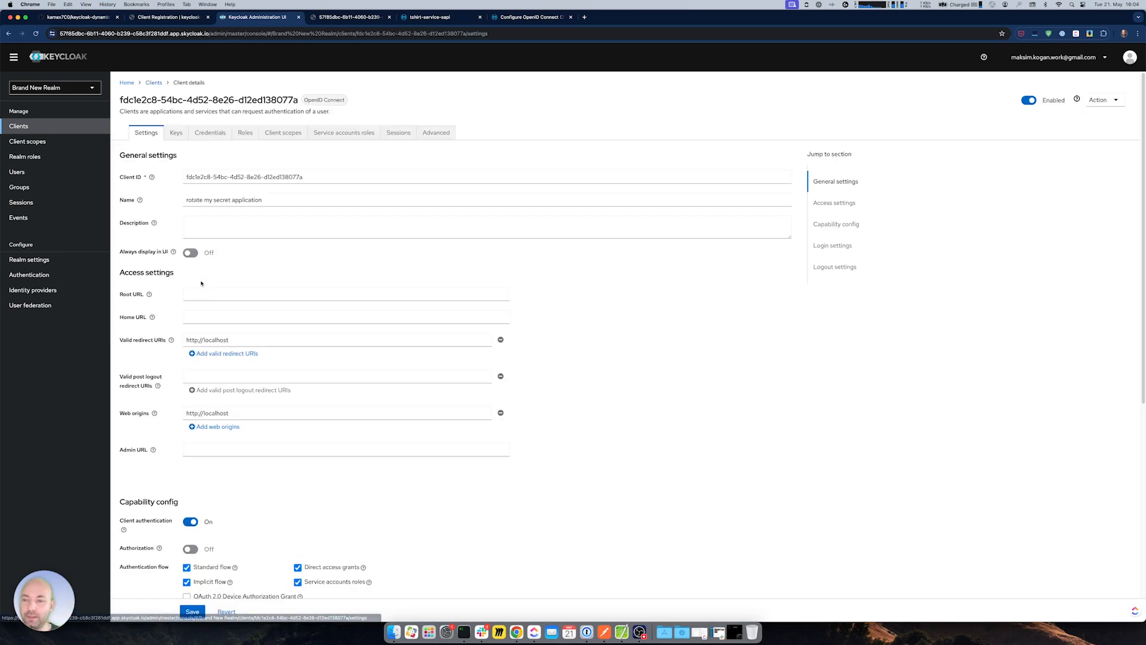
{"action": "left_click", "coordinate": [210, 132]}
{"action": "left_click", "coordinate": [422, 244]}
{"action": "left_click_drag", "start_coordinate": [300, 244], "coordinate": [314, 245]}
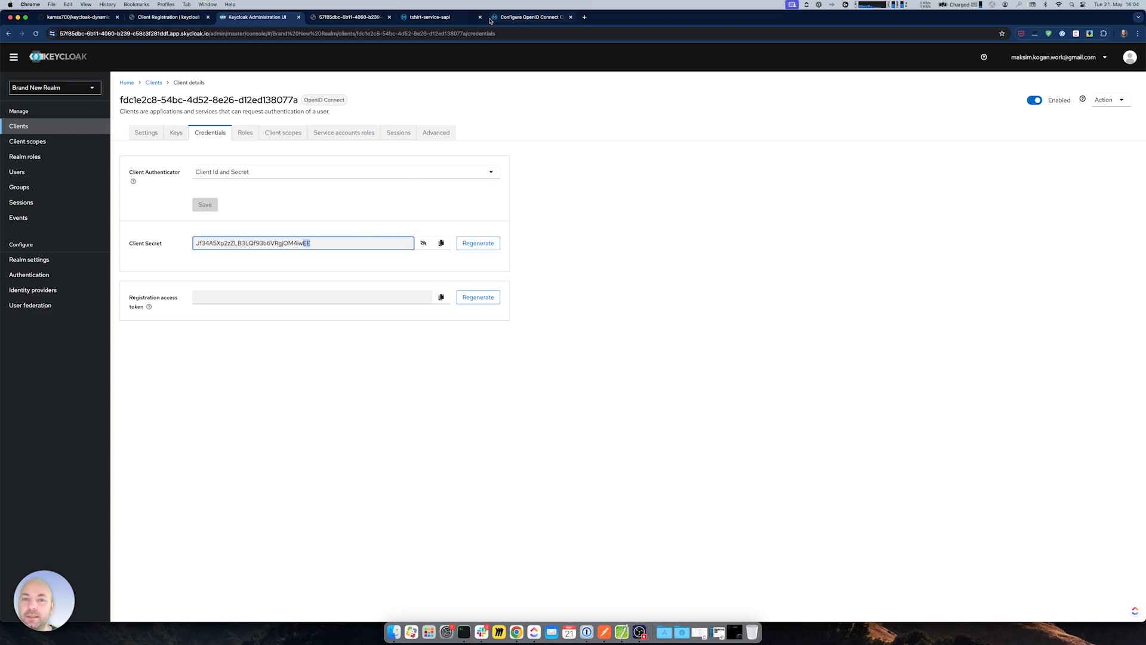
{"action": "left_click", "coordinate": [449, 18]}
- Open rotate my secret application in API Manager's Client Applications and reveal its client secret
{"action": "left_click", "coordinate": [13, 64]}
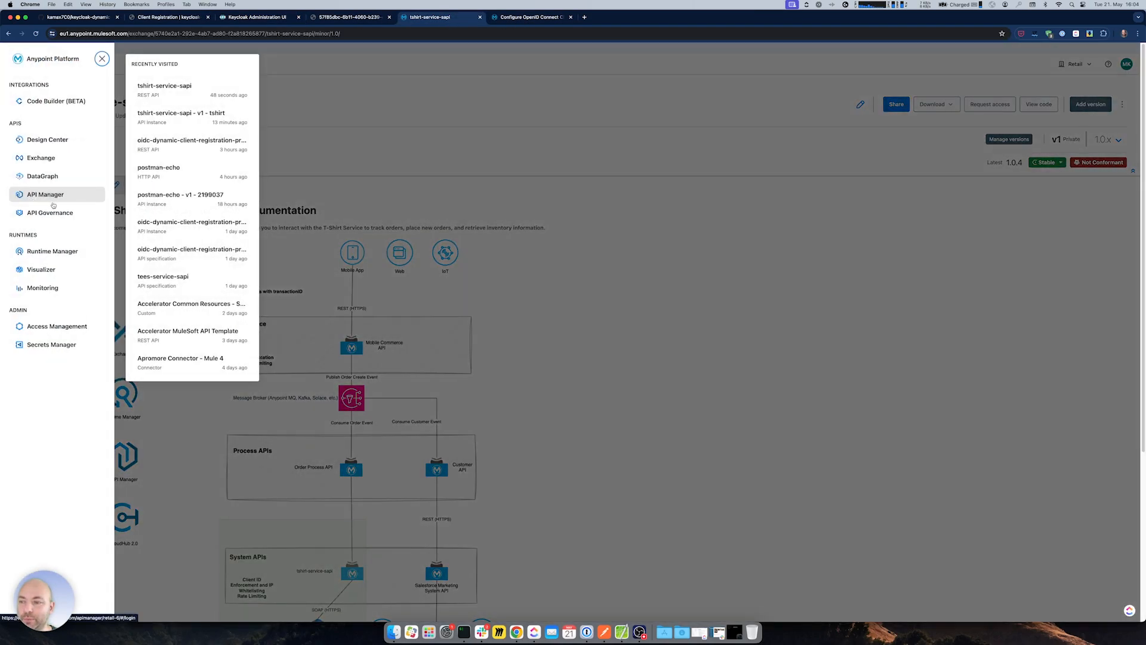
{"action": "left_click", "coordinate": [37, 195]}
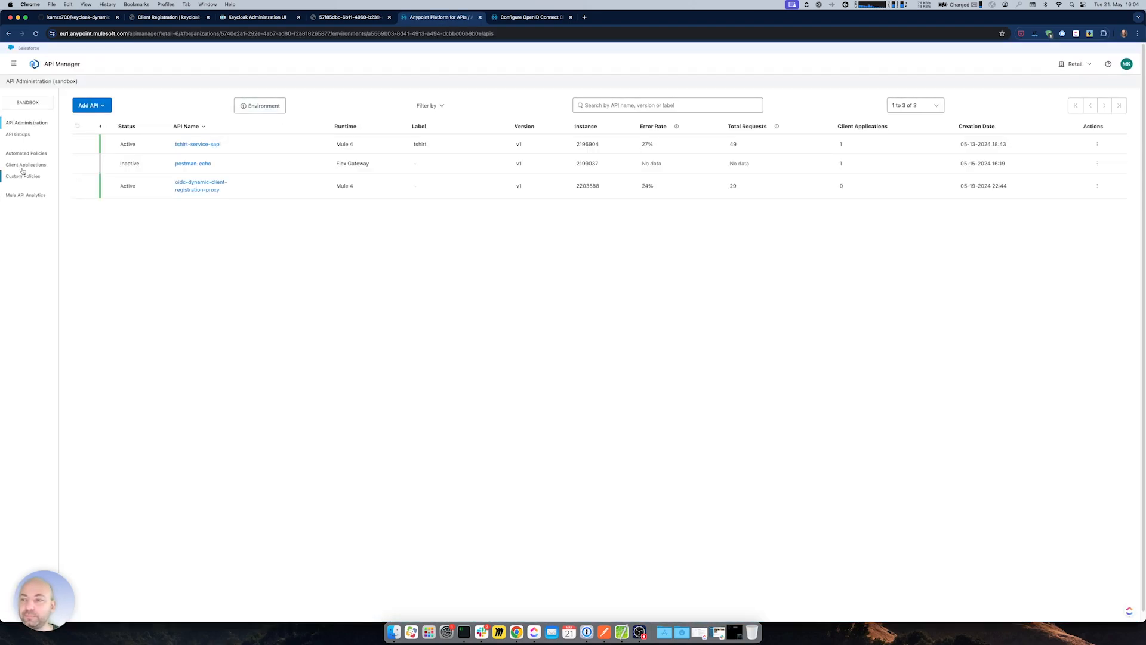
{"action": "left_click", "coordinate": [25, 165]}
{"action": "left_click", "coordinate": [160, 197]}
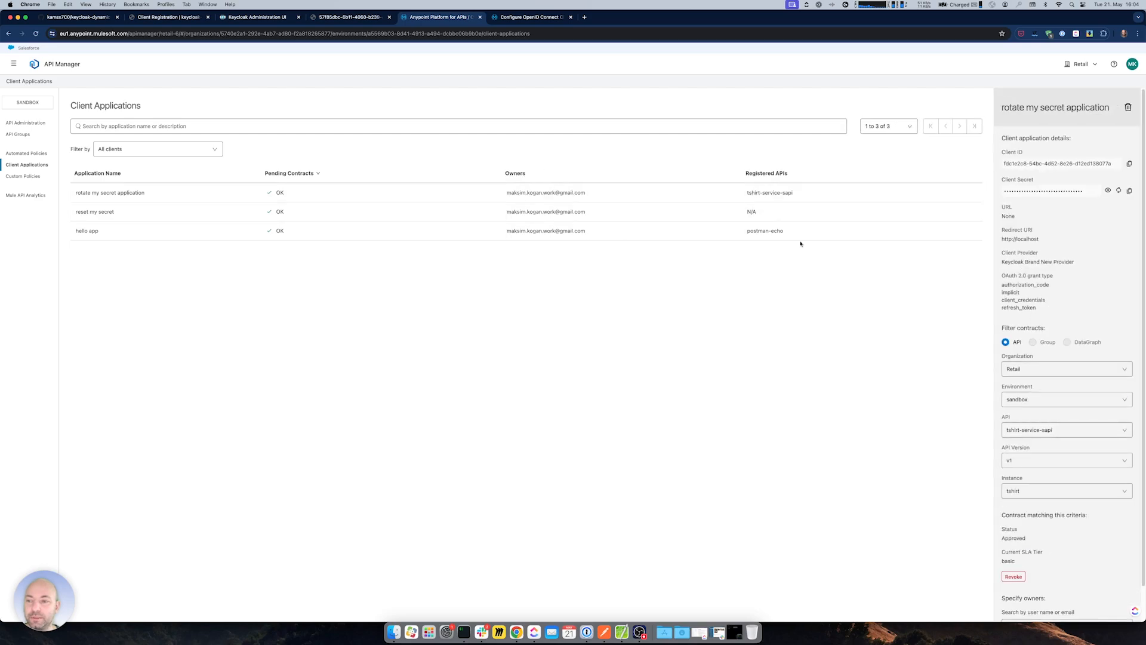
{"action": "left_click", "coordinate": [1114, 191]}
{"action": "left_click_drag", "start_coordinate": [1099, 191], "coordinate": [1105, 192]}
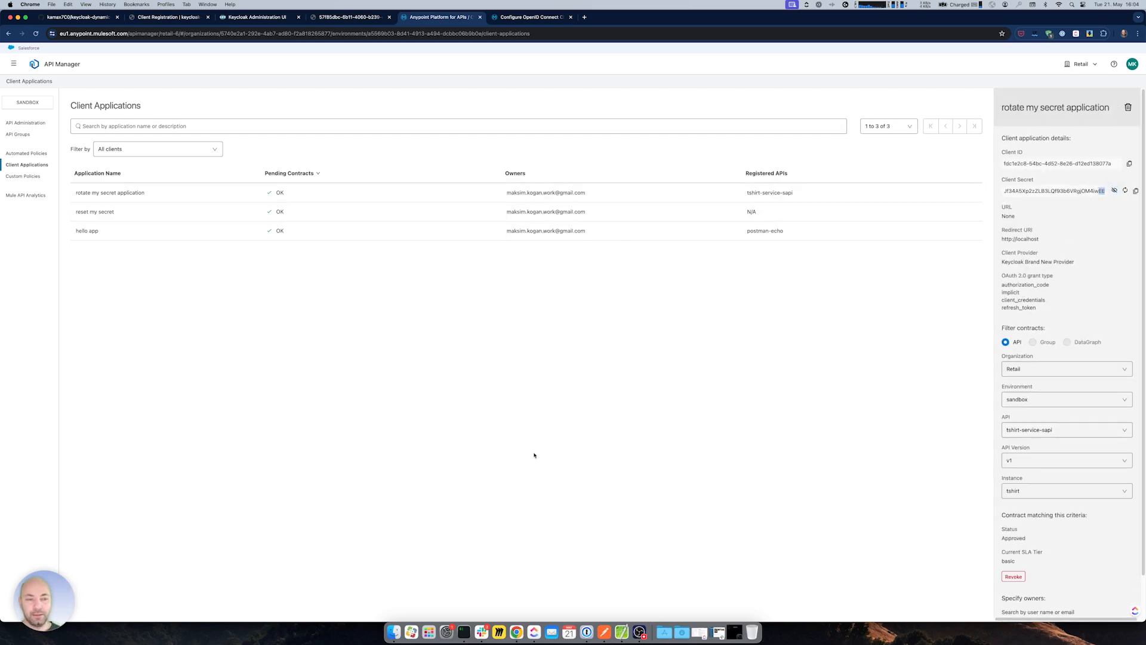
- Open the browser developer tools on the Network panel
{"action": "right_click", "coordinate": [555, 456]}
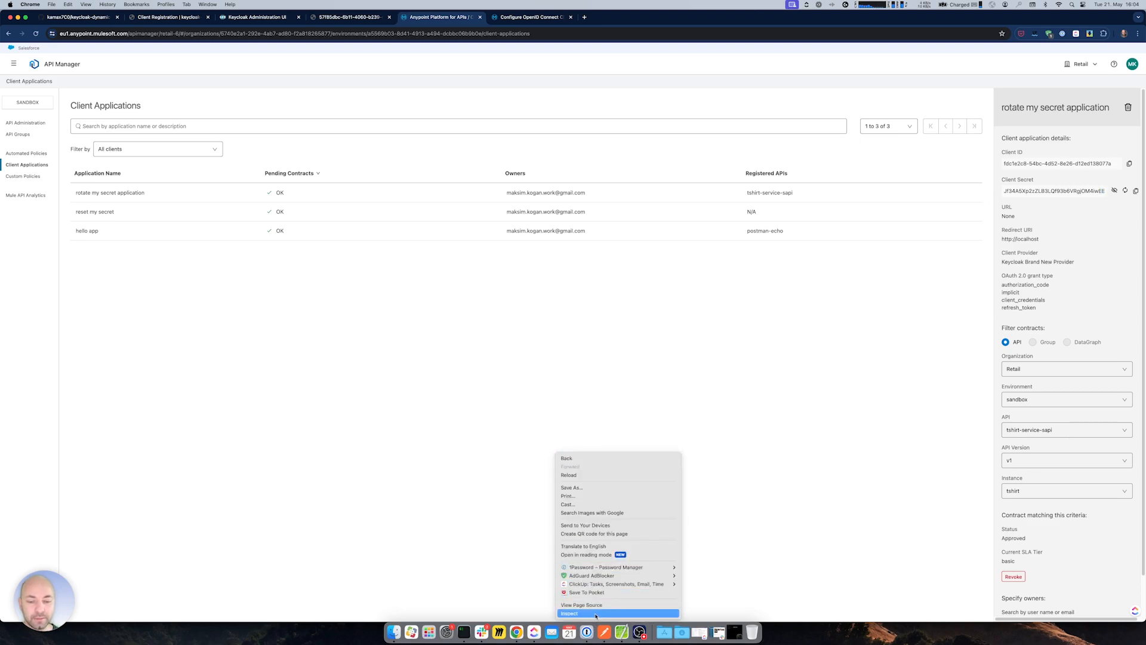
{"action": "left_click", "coordinate": [596, 613]}
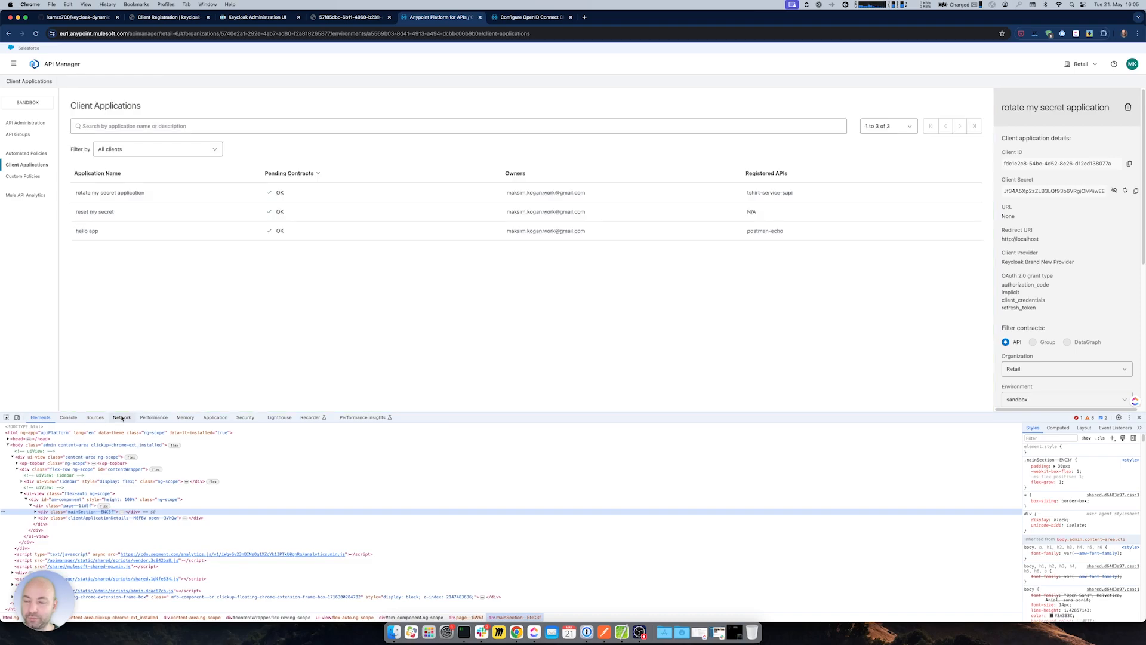
{"action": "left_click", "coordinate": [122, 417]}
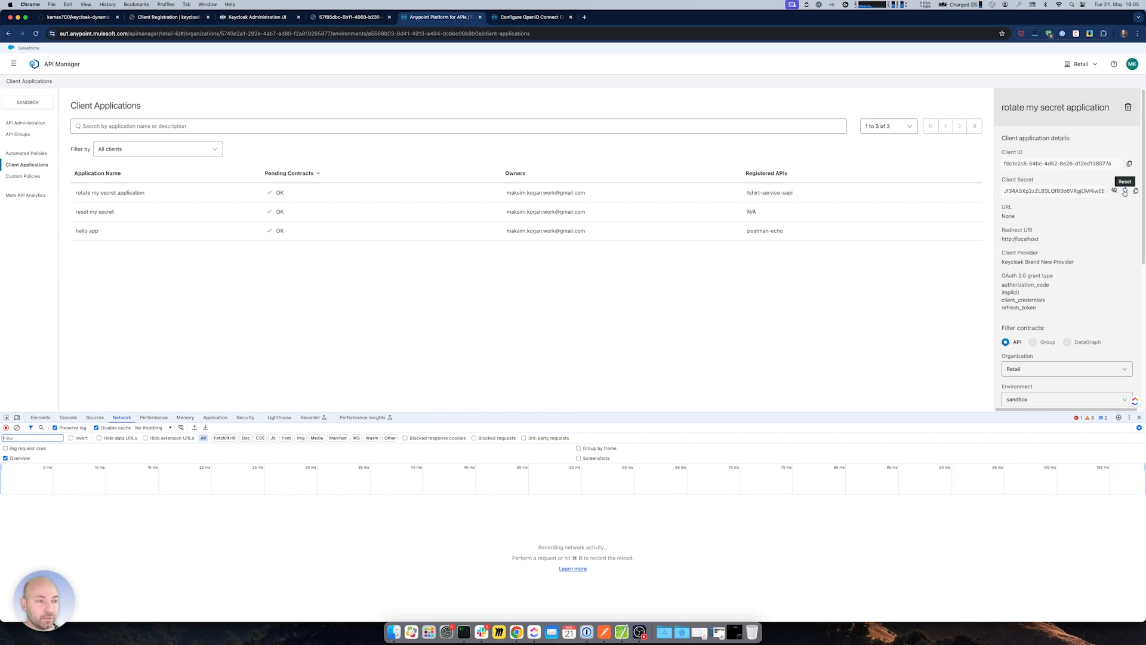
{"action": "left_click", "coordinate": [531, 16]}
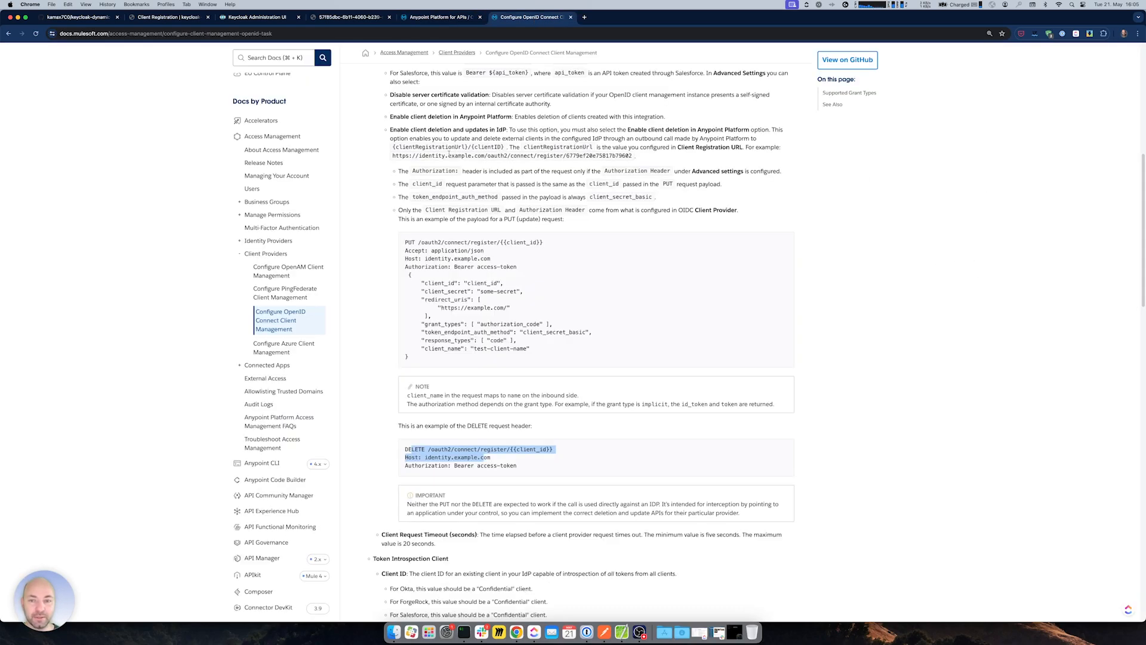
{"action": "left_click_drag", "start_coordinate": [403, 245], "coordinate": [535, 284]}
{"action": "left_click", "coordinate": [485, 255]}
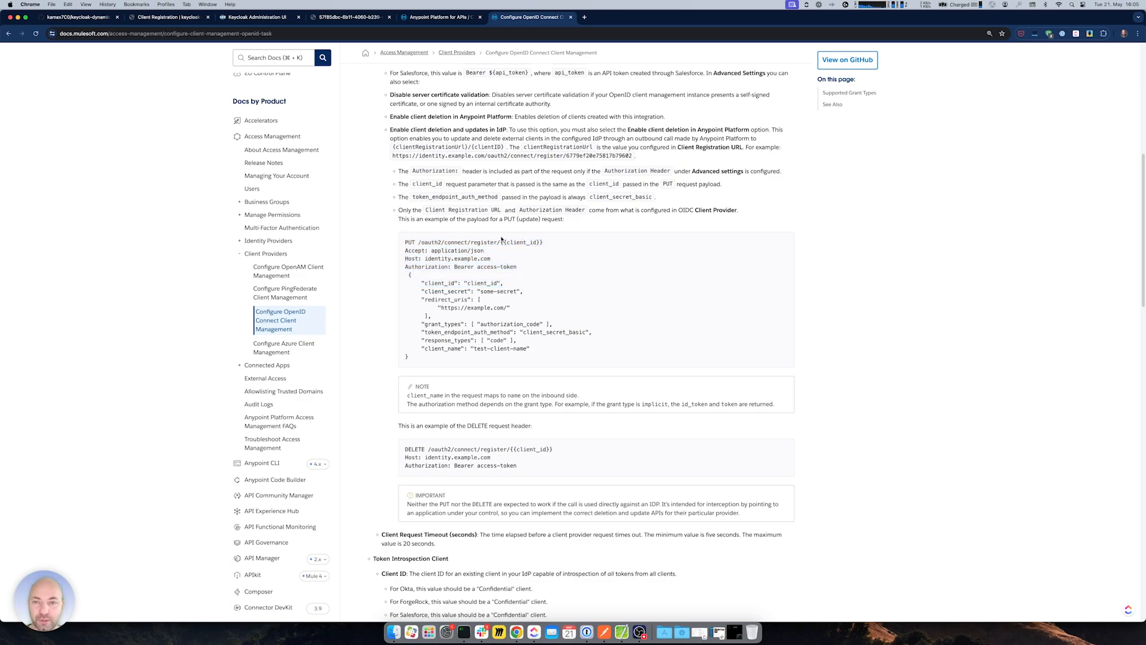
{"action": "left_click", "coordinate": [413, 18]}
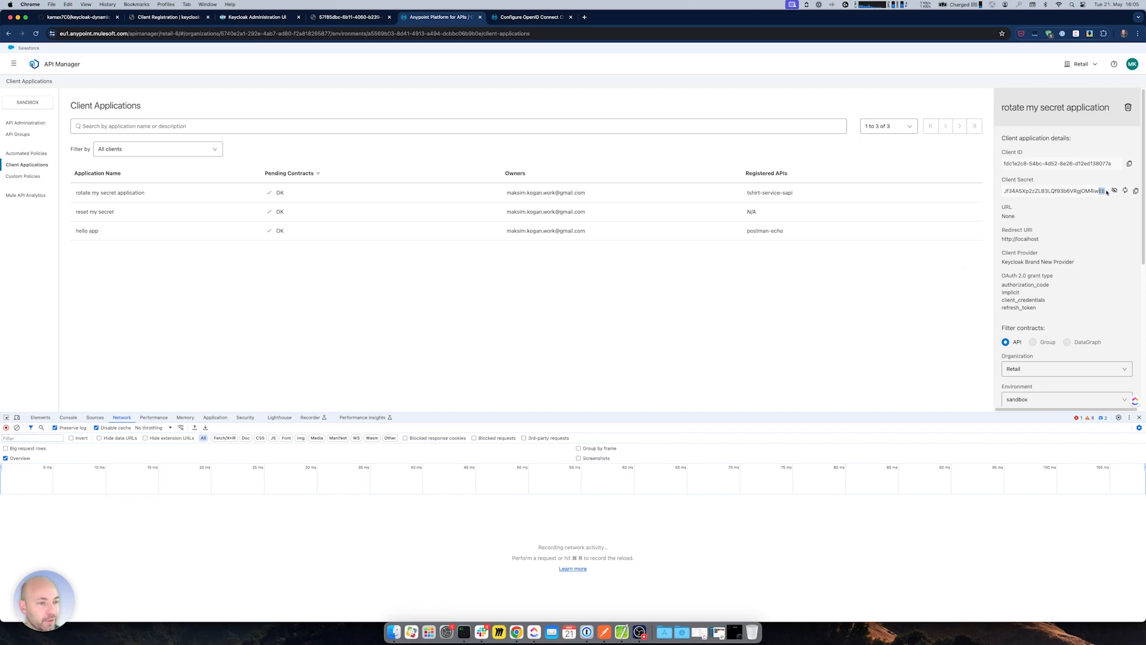
- Reset the client secret and read the new clientSecret in the reset request's response
{"action": "left_click", "coordinate": [1125, 190]}
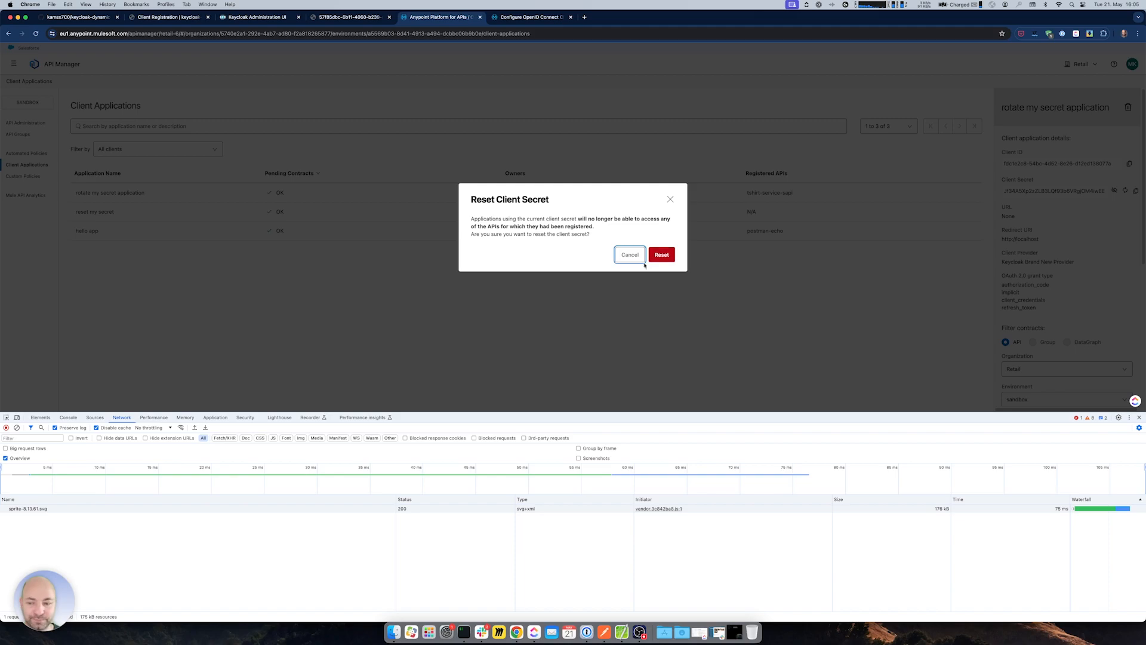
{"action": "left_click", "coordinate": [664, 257]}
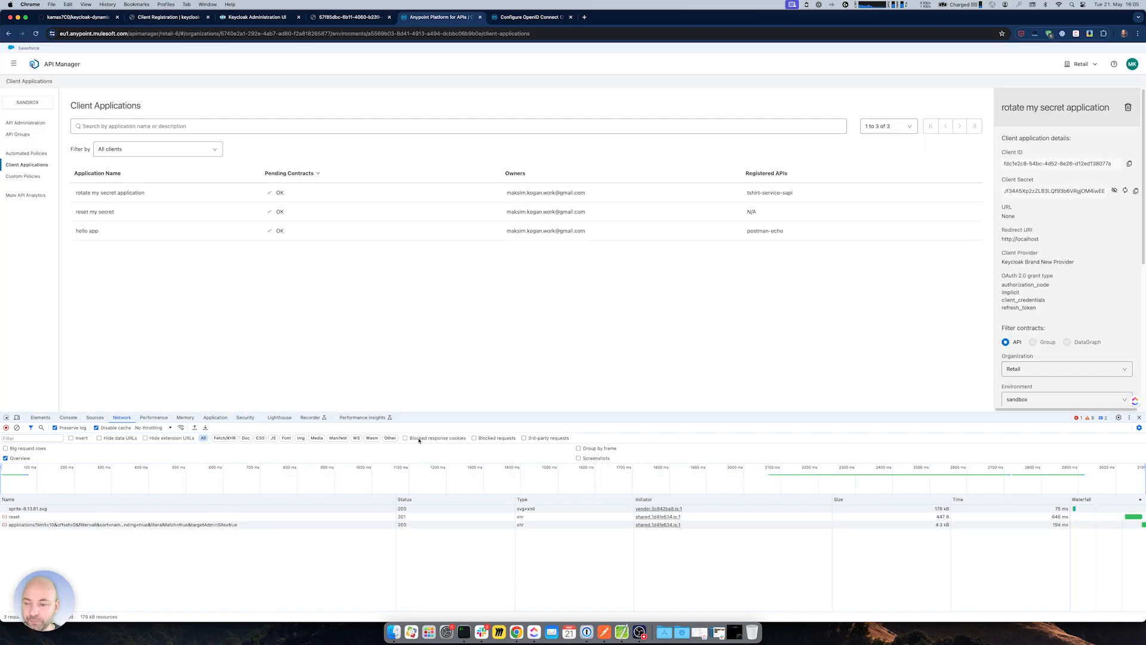
{"action": "left_click", "coordinate": [120, 517]}
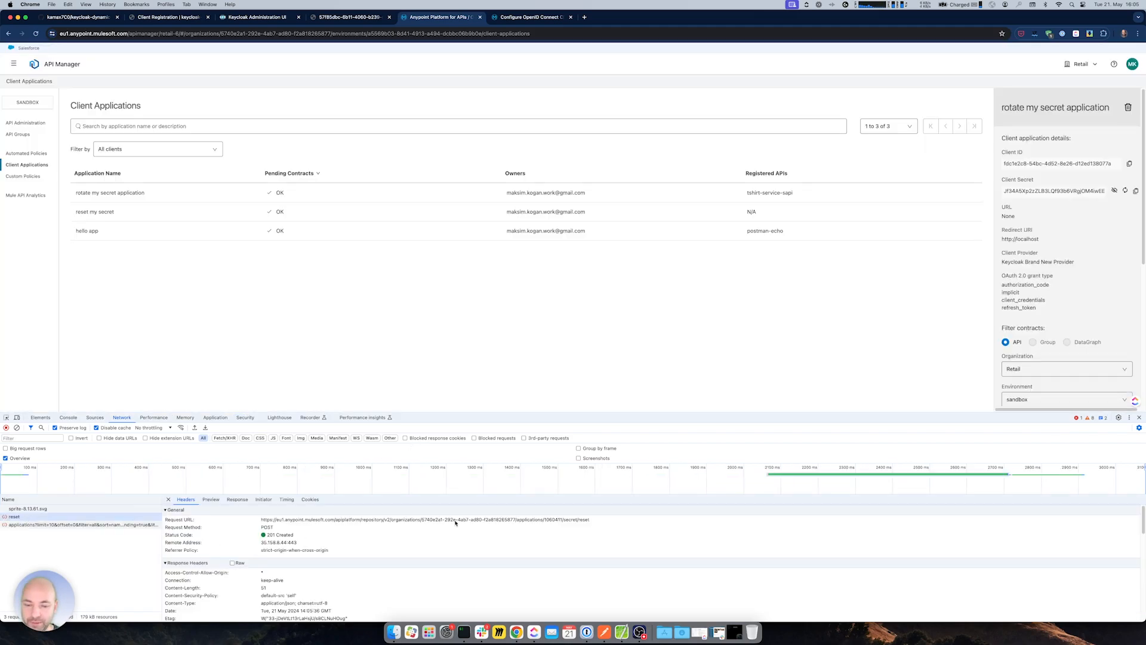
{"action": "left_click", "coordinate": [237, 499]}
{"action": "left_click_drag", "start_coordinate": [303, 512], "coordinate": [309, 509]}
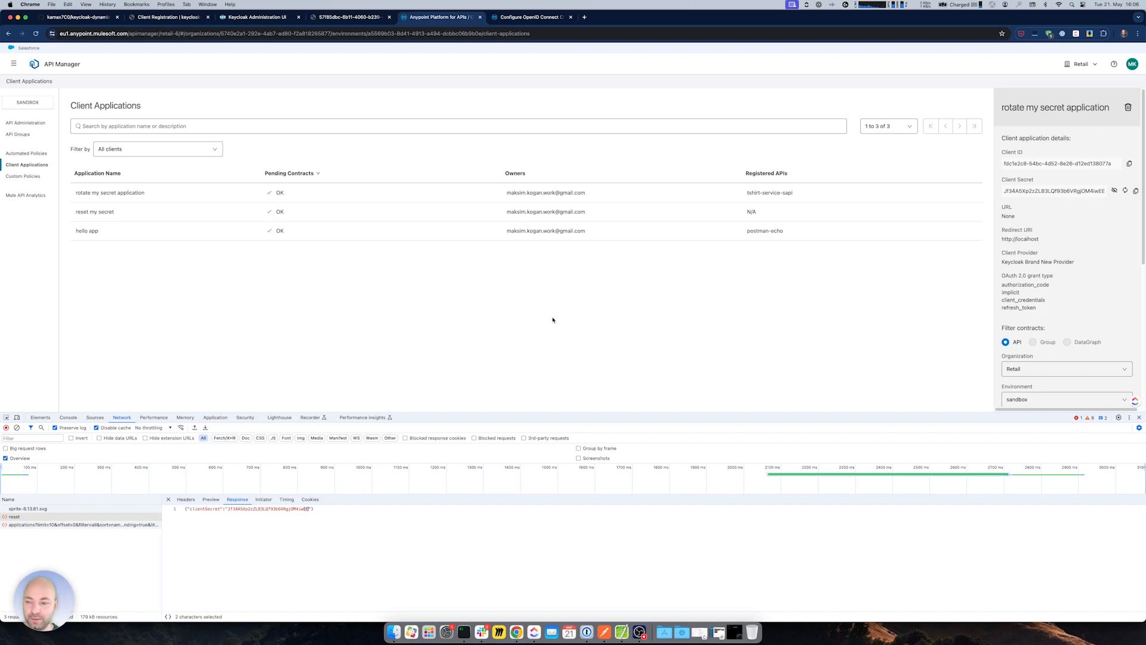
- Replace the ID at the end of Postman's Client Details URL with the Keycloak client ID
{"action": "key", "text": "super+Tab"}
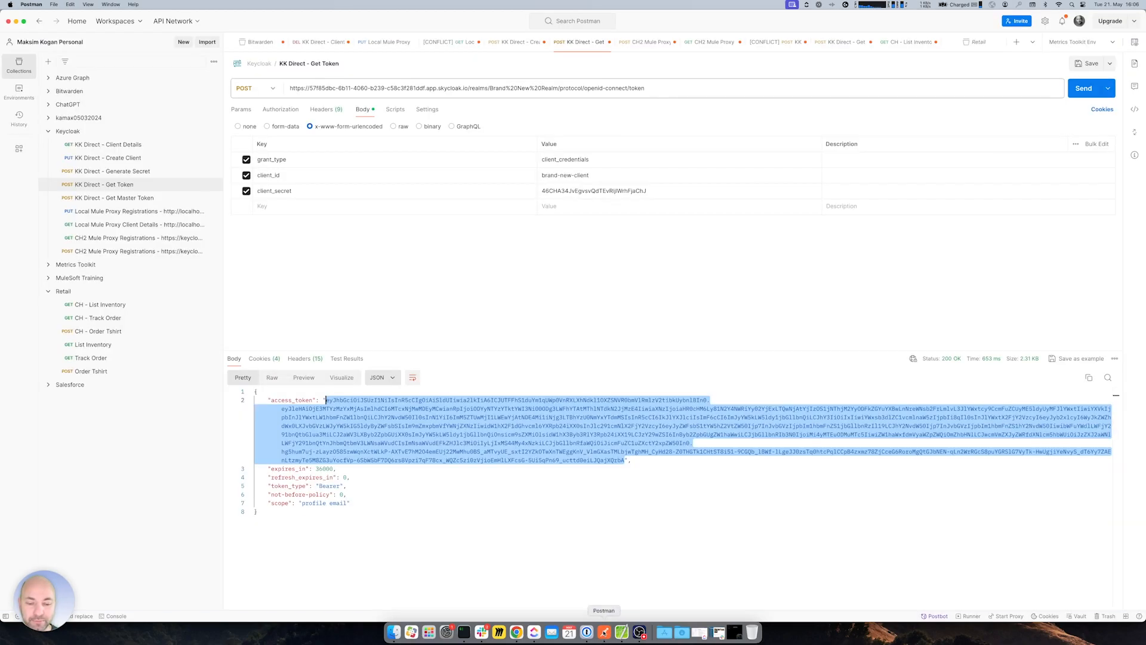
{"action": "left_click", "coordinate": [562, 443]}
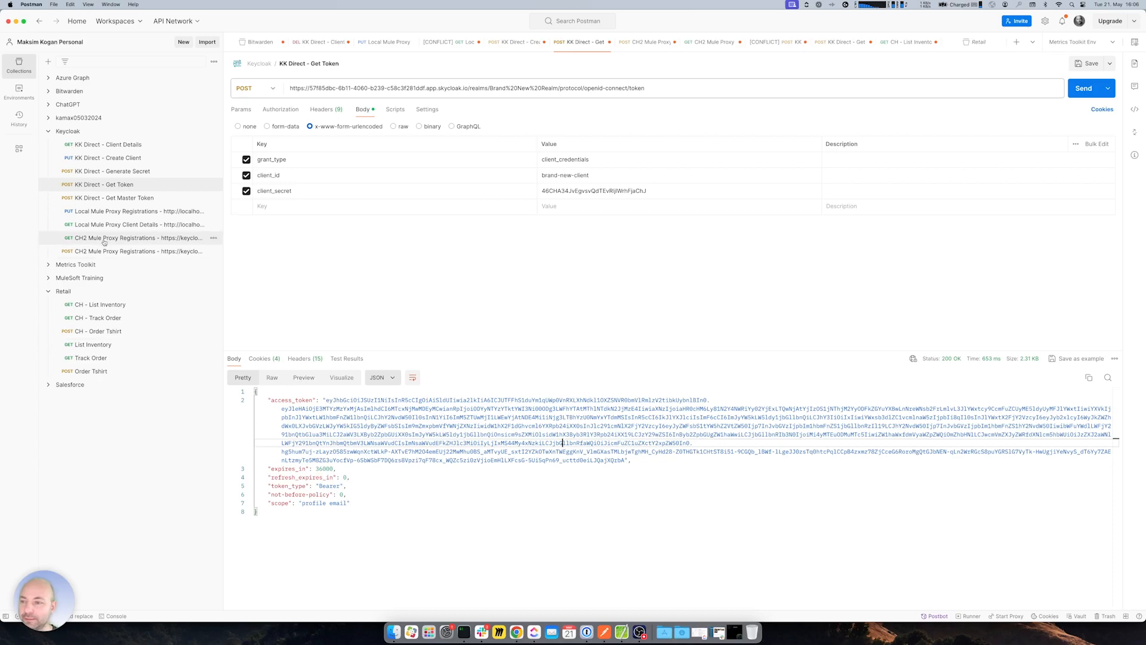
{"action": "left_click", "coordinate": [117, 157]}
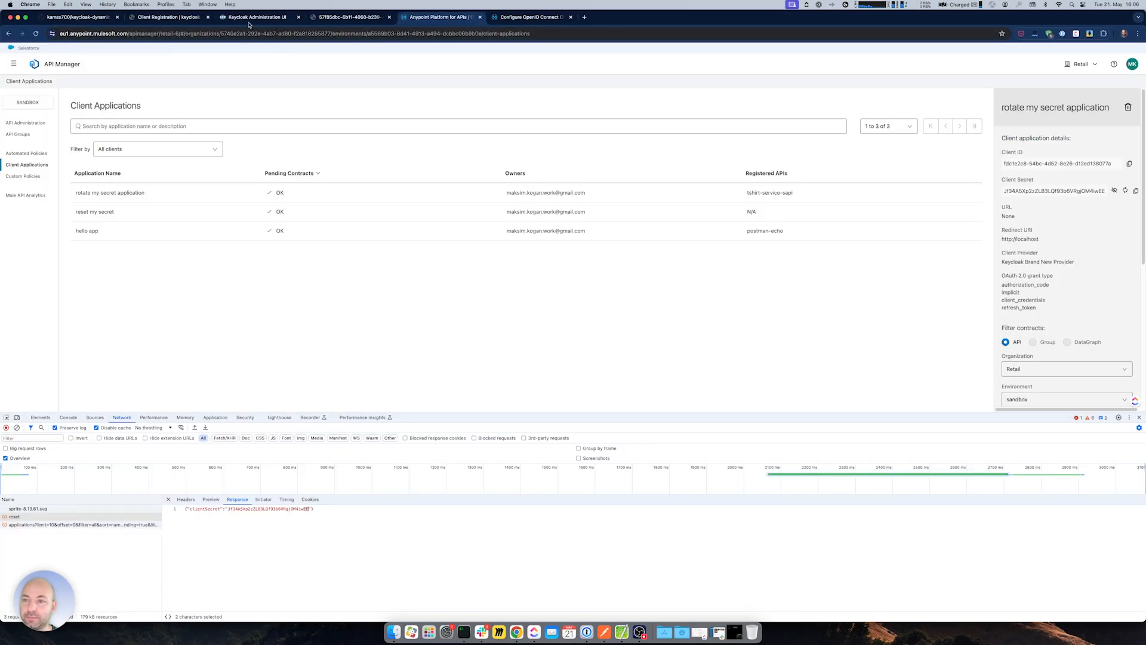
{"action": "left_click", "coordinate": [249, 22]}
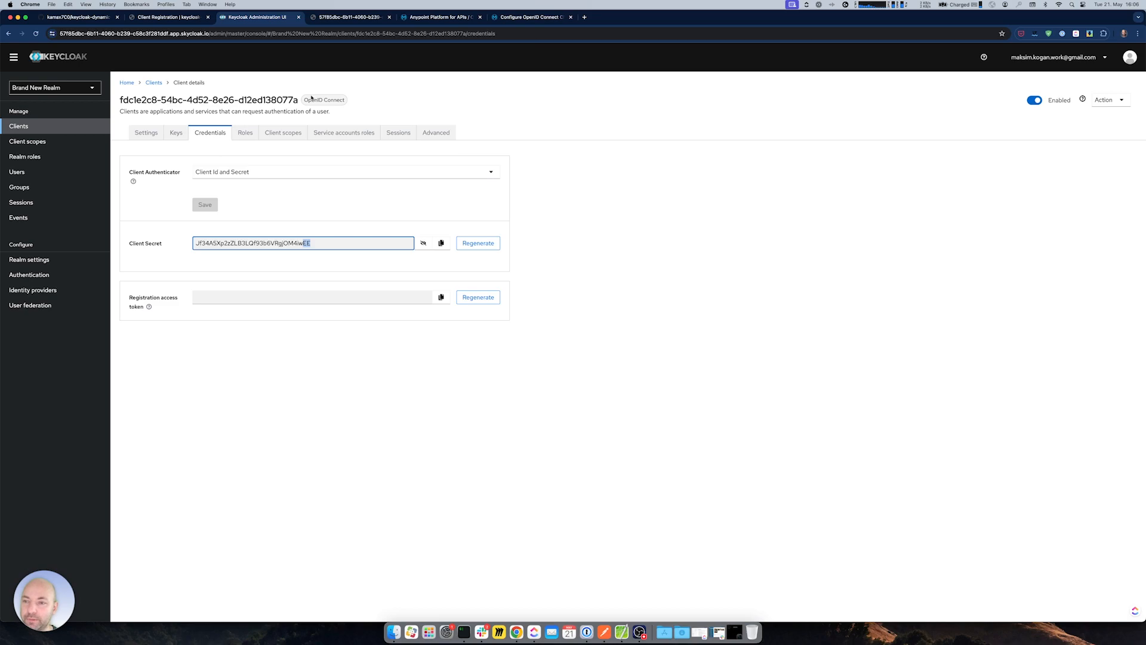
{"action": "left_click_drag", "start_coordinate": [299, 100], "coordinate": [118, 102]}
{"action": "key", "text": "super+c"}
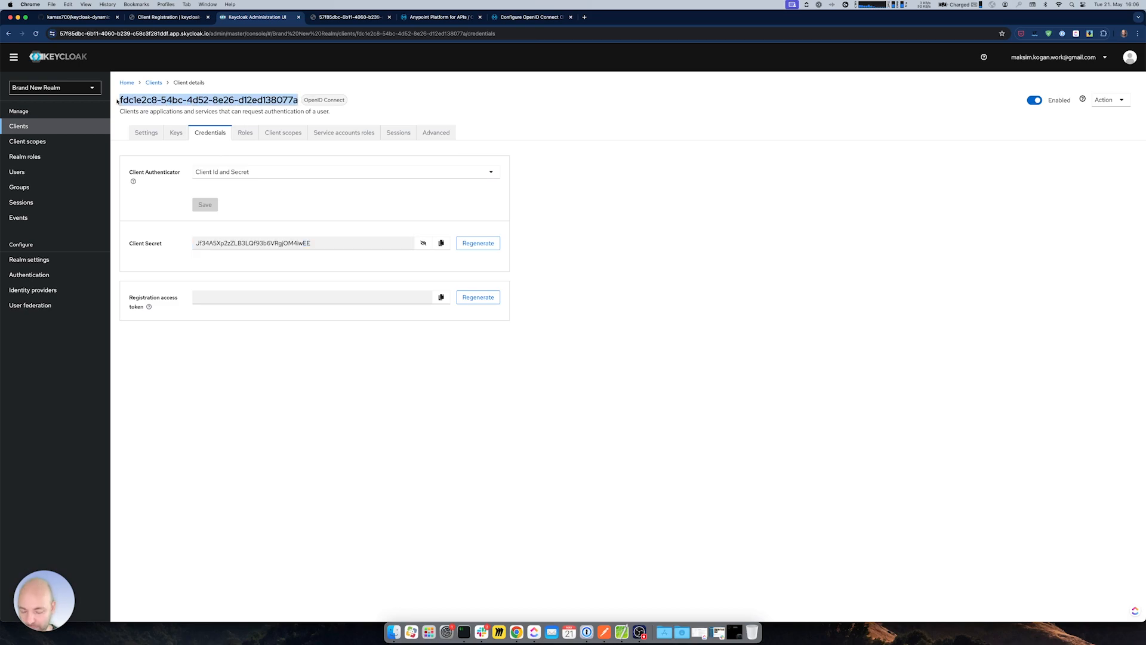
{"action": "key", "text": "super+Tab"}
{"action": "left_click_drag", "start_coordinate": [659, 88], "coordinate": [781, 88]}
{"action": "key", "text": "super+v"}
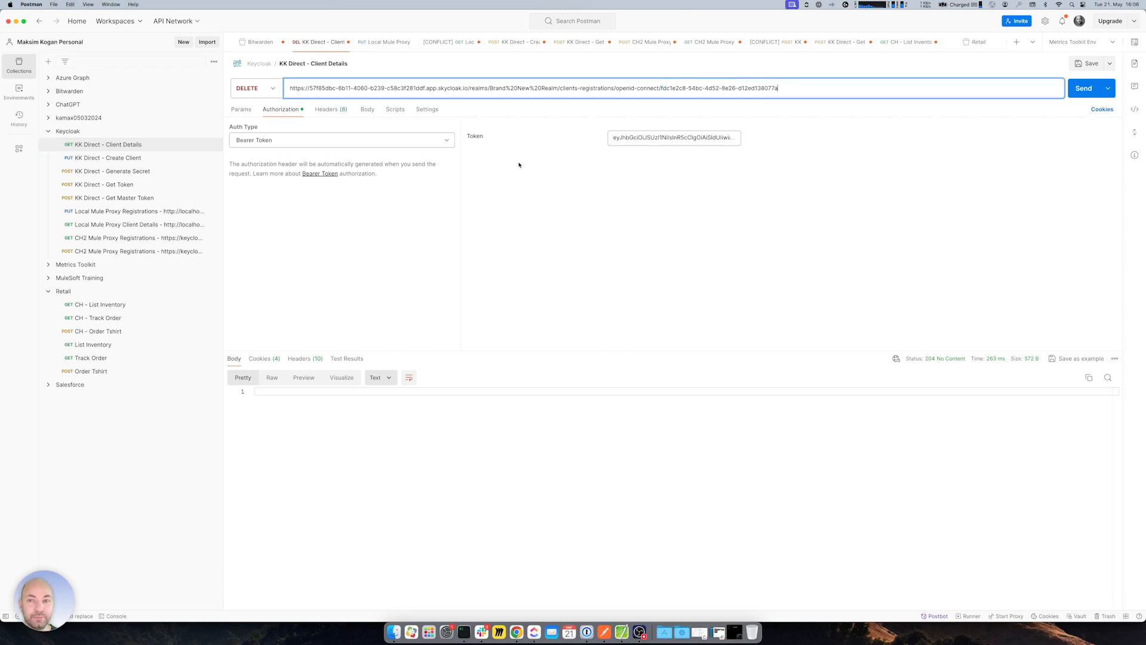
- Send a saved GET Client Details request using the fresh Get Token access_token as bearer token
{"action": "left_click", "coordinate": [265, 85]}
{"action": "left_click", "coordinate": [263, 113]}
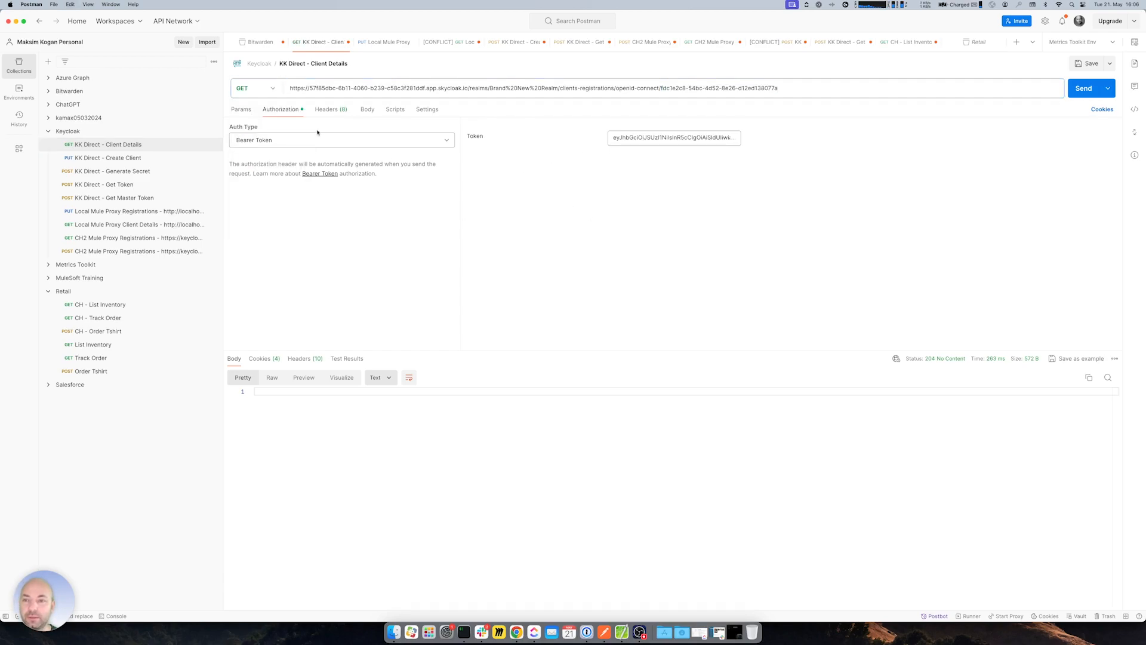
{"action": "left_click", "coordinate": [115, 187]}
{"action": "left_click_drag", "start_coordinate": [327, 400], "coordinate": [625, 460]}
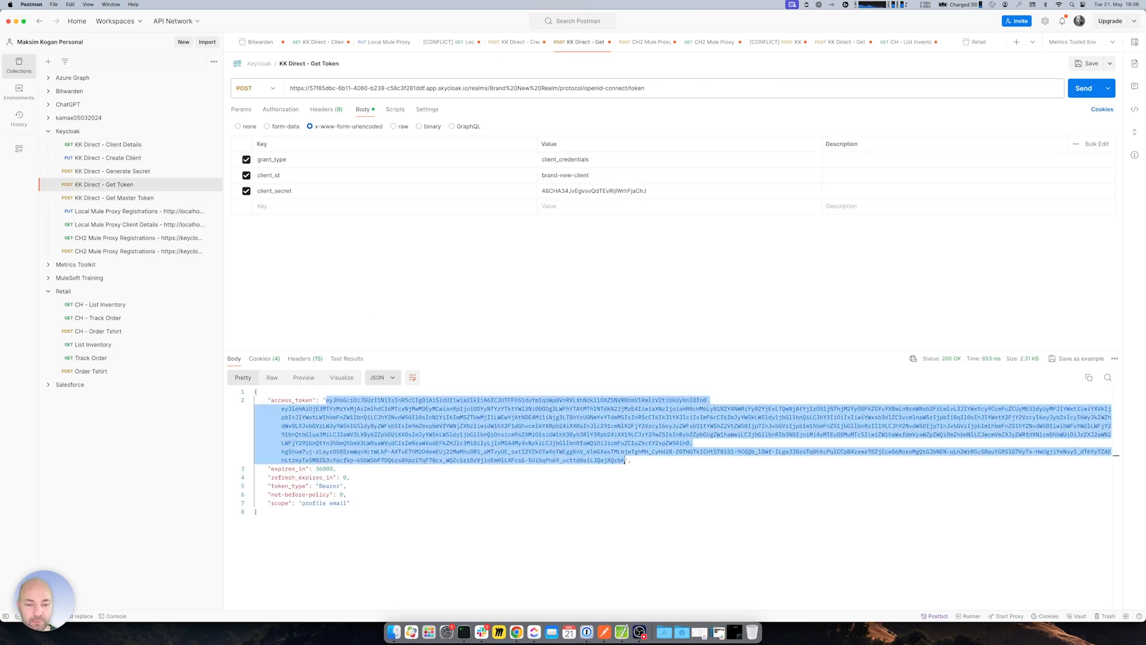
{"action": "key", "text": "super+c"}
{"action": "left_click", "coordinate": [167, 142]}
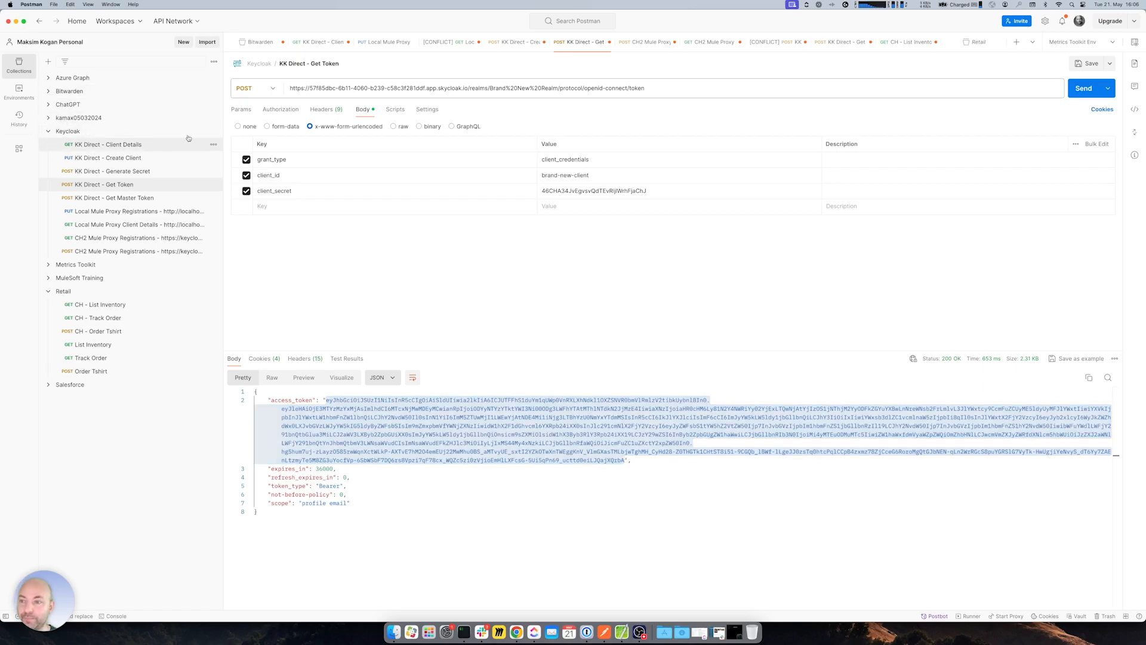
{"action": "left_click", "coordinate": [661, 140]}
{"action": "key", "text": "super+a"}
{"action": "key", "text": "super+v"}
{"action": "key", "text": "super+s"}
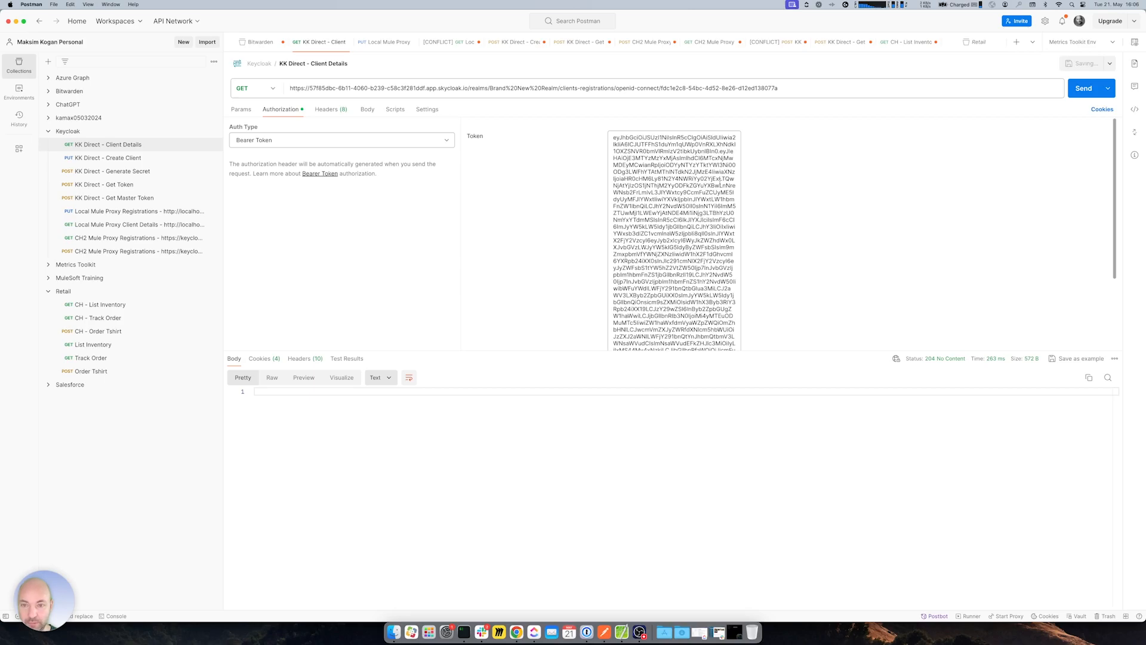
{"action": "left_click", "coordinate": [1083, 88]}
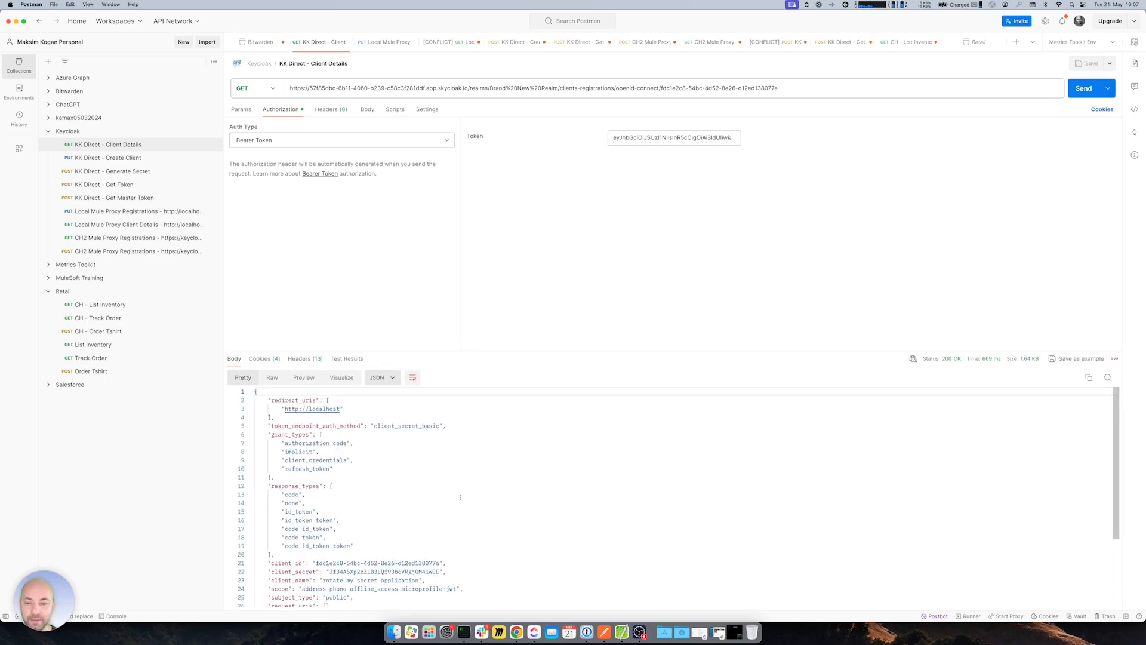
- Paste the returned client JSON as the raw body of a PUT request
{"action": "scroll", "coordinate": [460, 497], "scroll_direction": "down", "scroll_amount": 5}
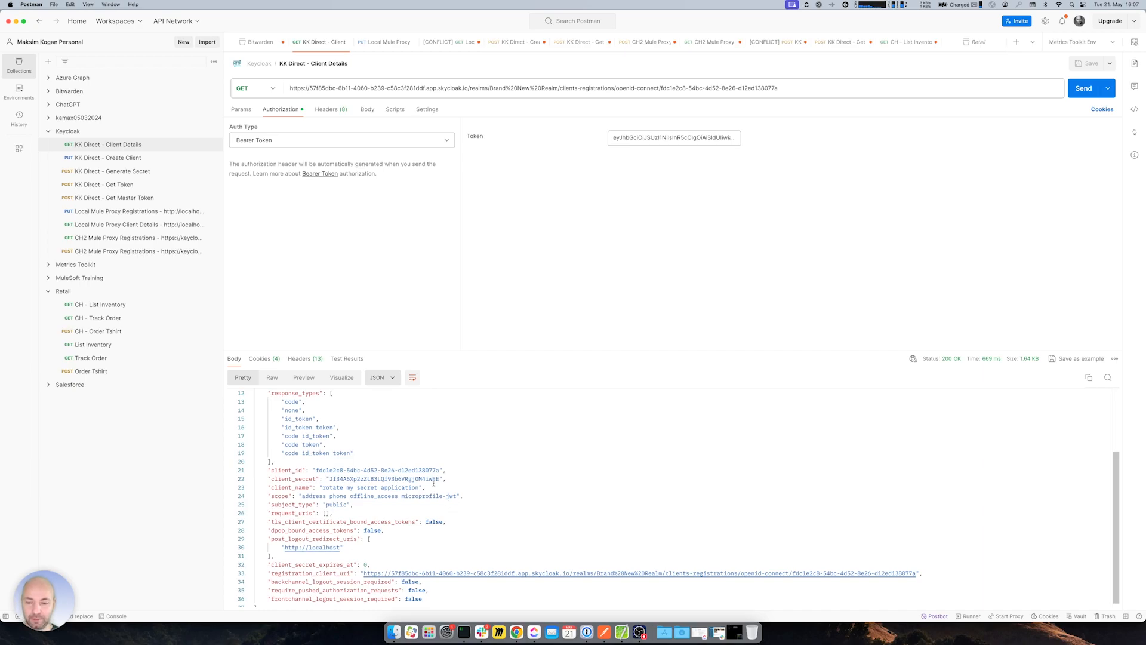
{"action": "left_click_drag", "start_coordinate": [433, 479], "coordinate": [440, 479]}
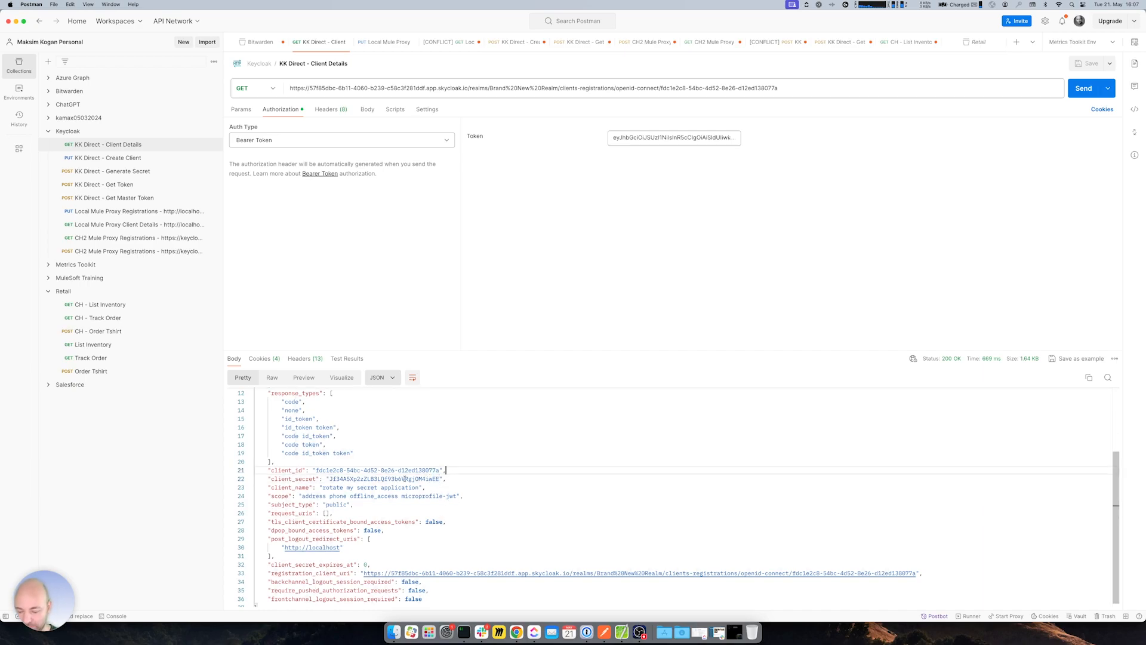
{"action": "key", "text": "super+a"}
{"action": "left_click", "coordinate": [262, 89]}
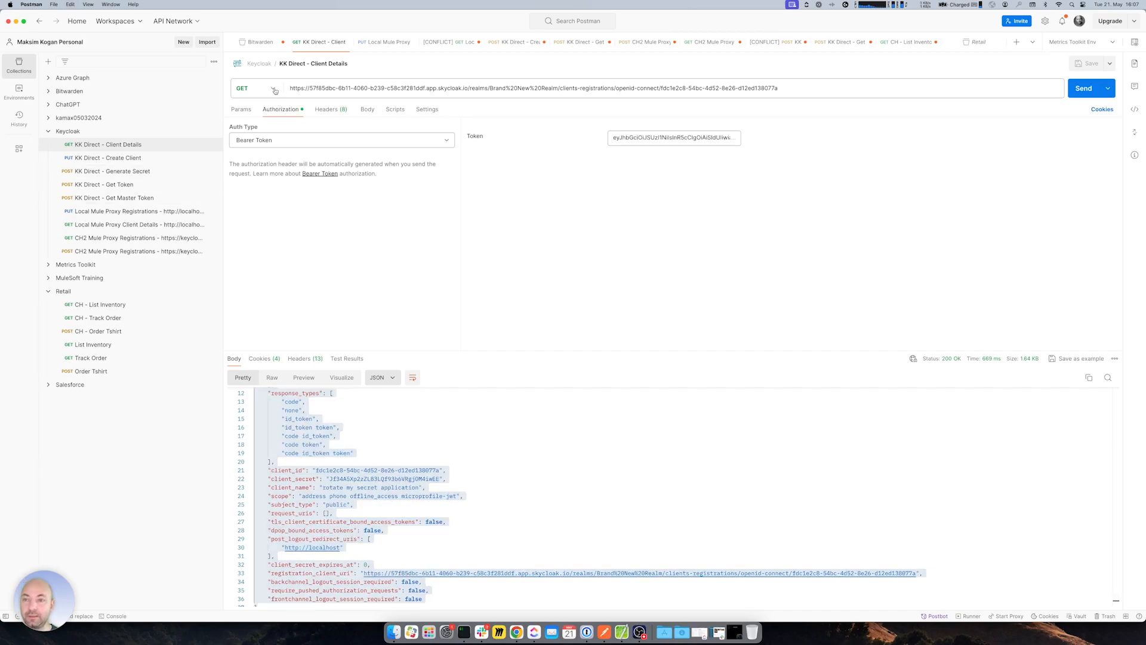
{"action": "left_click", "coordinate": [250, 143]}
{"action": "left_click", "coordinate": [367, 109]}
{"action": "left_click", "coordinate": [393, 127]}
{"action": "left_click", "coordinate": [360, 203]}
{"action": "key", "text": "super+a"}
{"action": "key", "text": "super+v"}
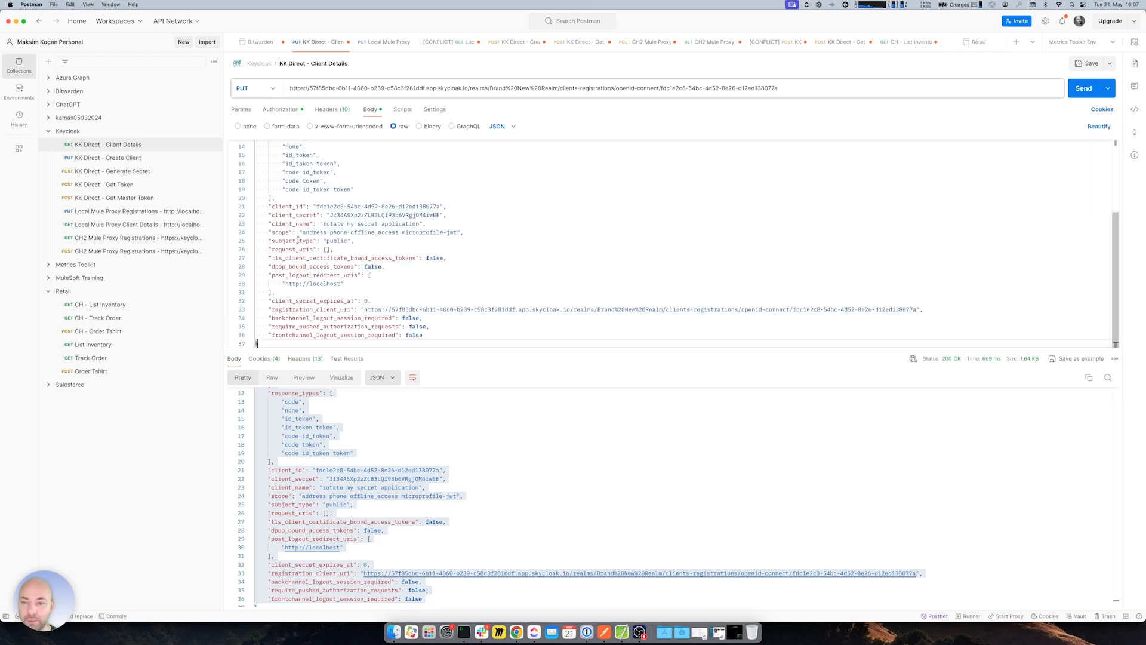
- Trim the body from scope onward and append '123' to client_name
{"action": "left_click_drag", "start_coordinate": [269, 230], "coordinate": [474, 339]}
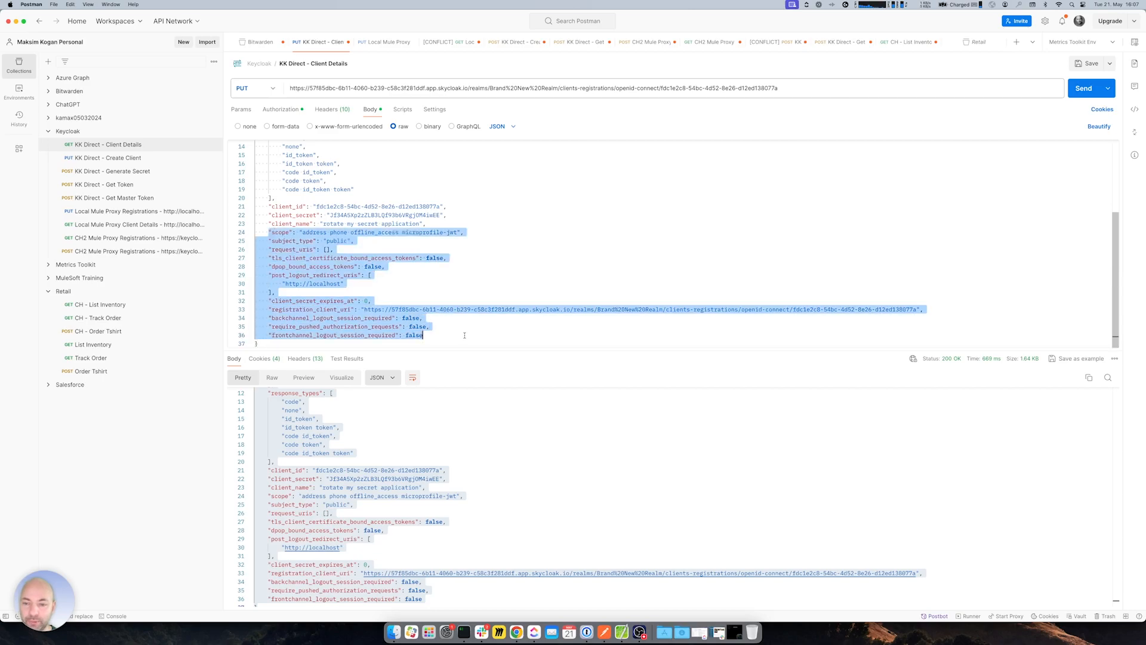
{"action": "key", "text": "BackSpace"}
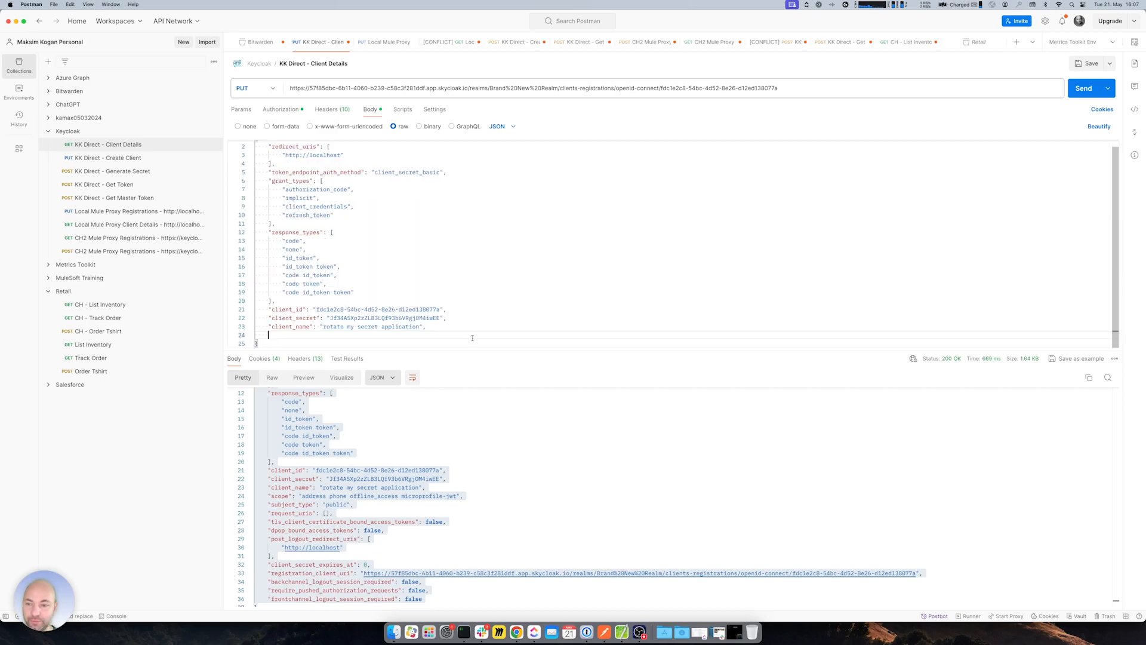
{"action": "key", "text": "BackSpace"}
{"action": "key", "text": "BackSpace"}
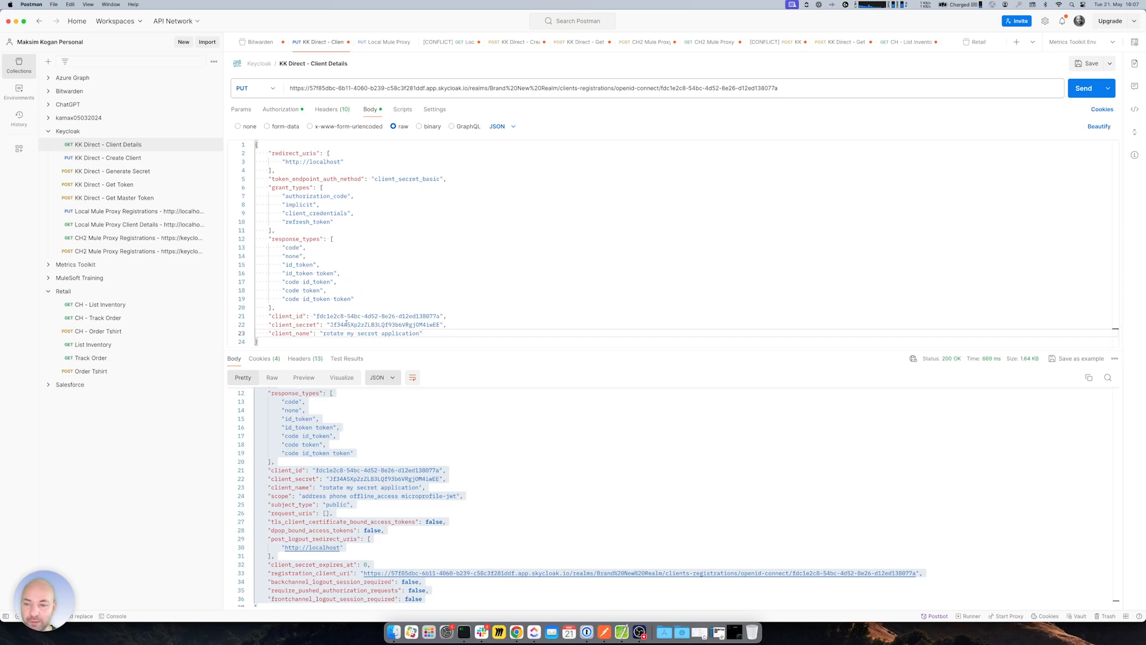
{"action": "double_click", "coordinate": [364, 324]}
{"action": "double_click", "coordinate": [326, 316]}
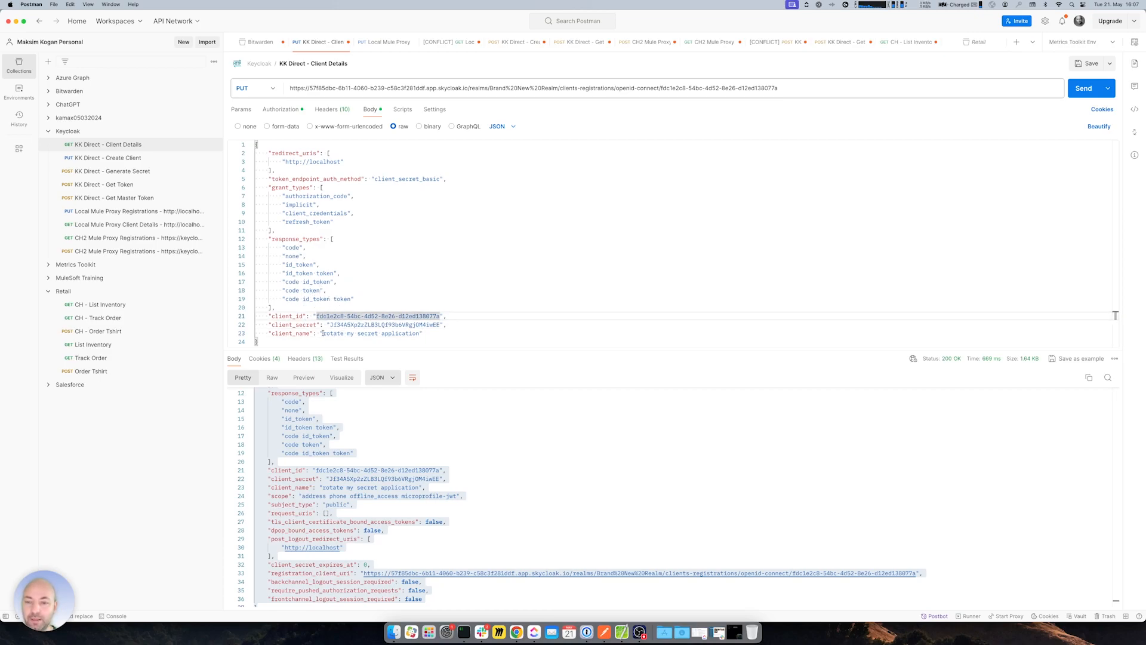
{"action": "double_click", "coordinate": [332, 333]}
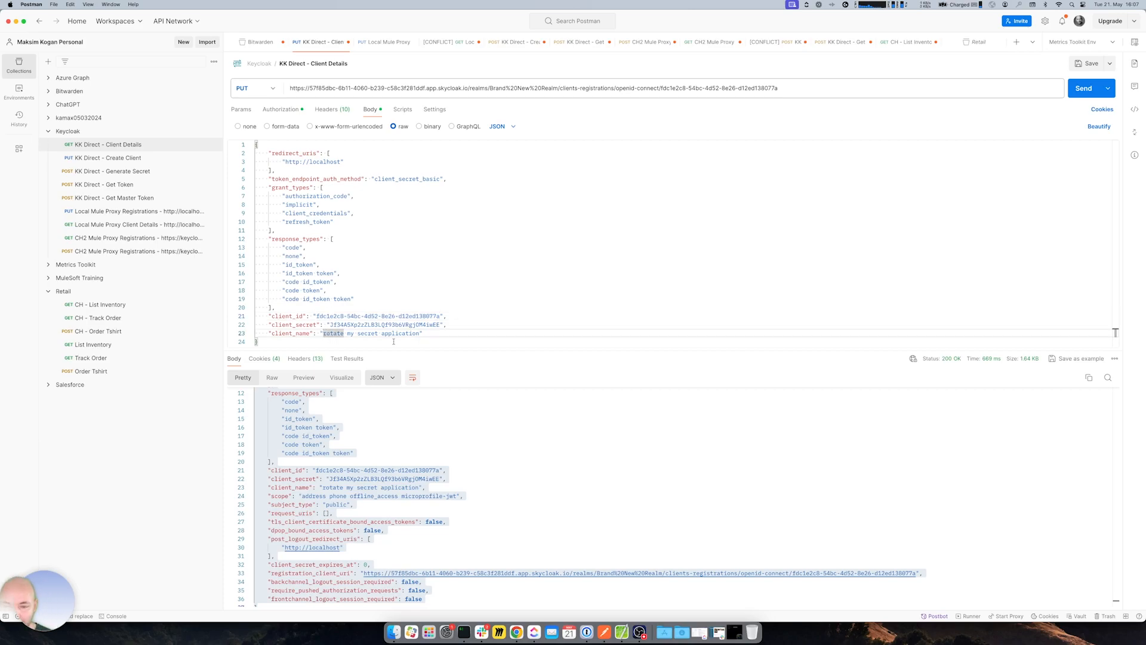
{"action": "left_click", "coordinate": [378, 333]}
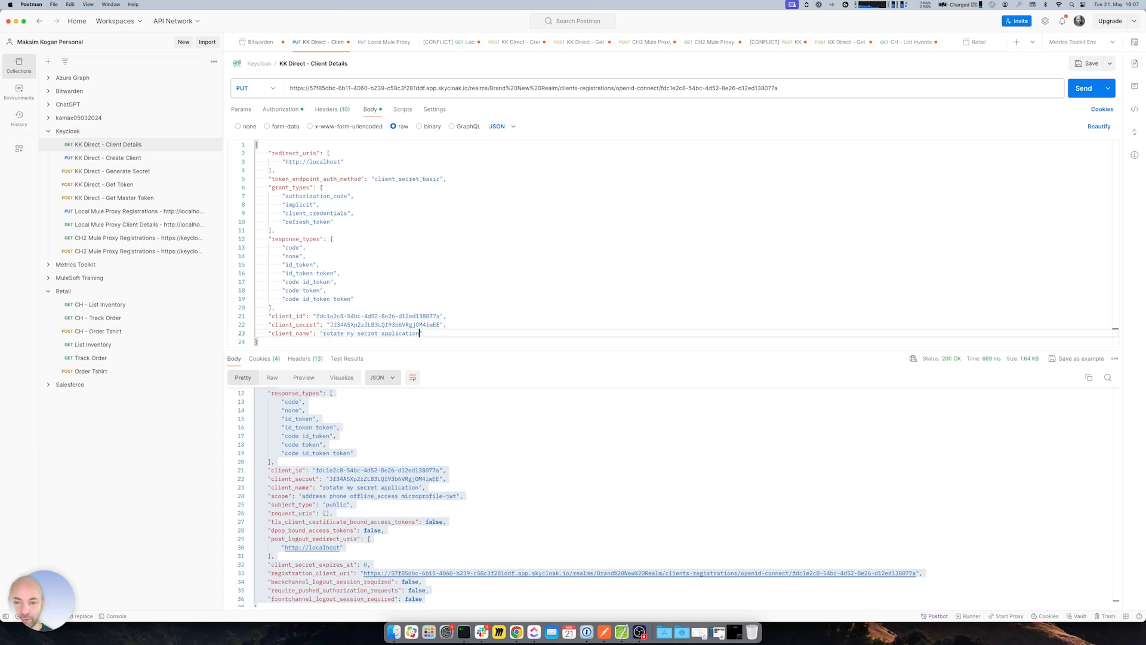
{"action": "double_click", "coordinate": [400, 333]}
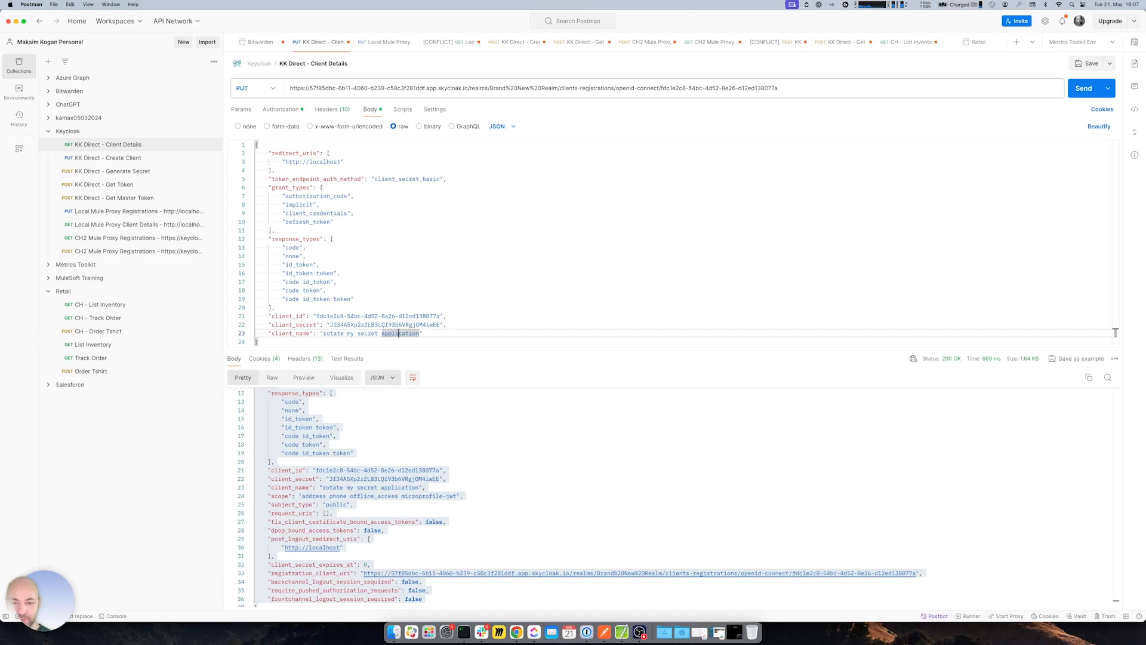
{"action": "key", "text": "Right"}
{"action": "type", "text": "123"}
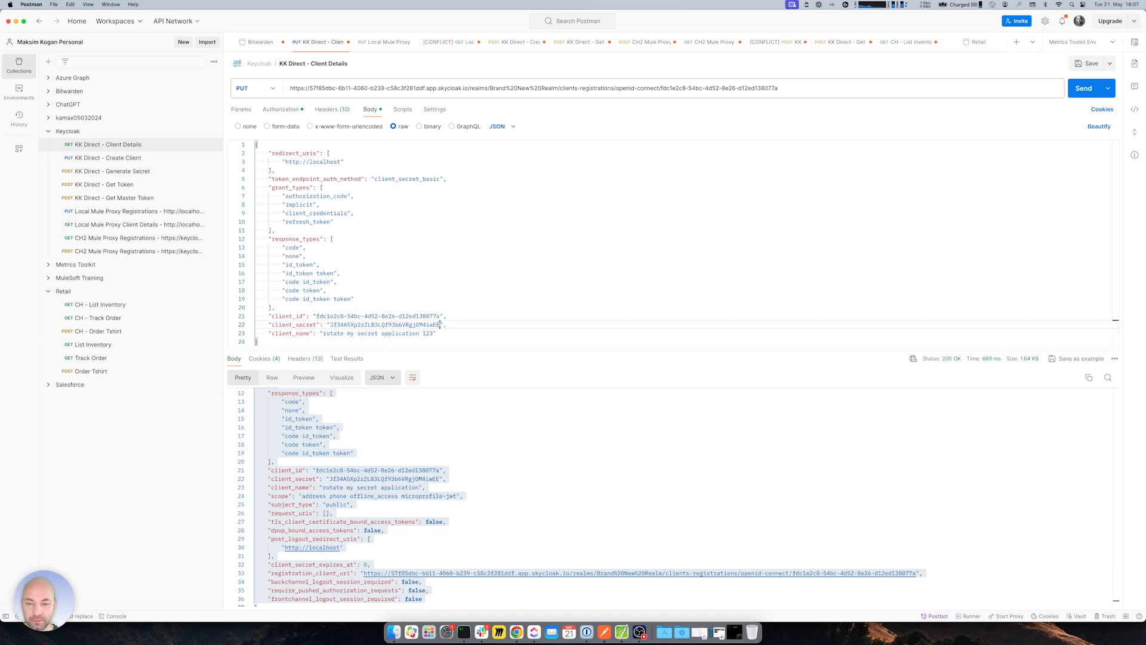
{"action": "double_click", "coordinate": [440, 324]}
{"action": "key", "text": "Right"}
{"action": "key", "text": "BackSpace"}
{"action": "key", "text": "BackSpace"}
{"action": "key", "text": "BackSpace"}
{"action": "key", "text": "BackSpace"}
{"action": "key", "text": "BackSpace"}
{"action": "type", "text": "12345"}
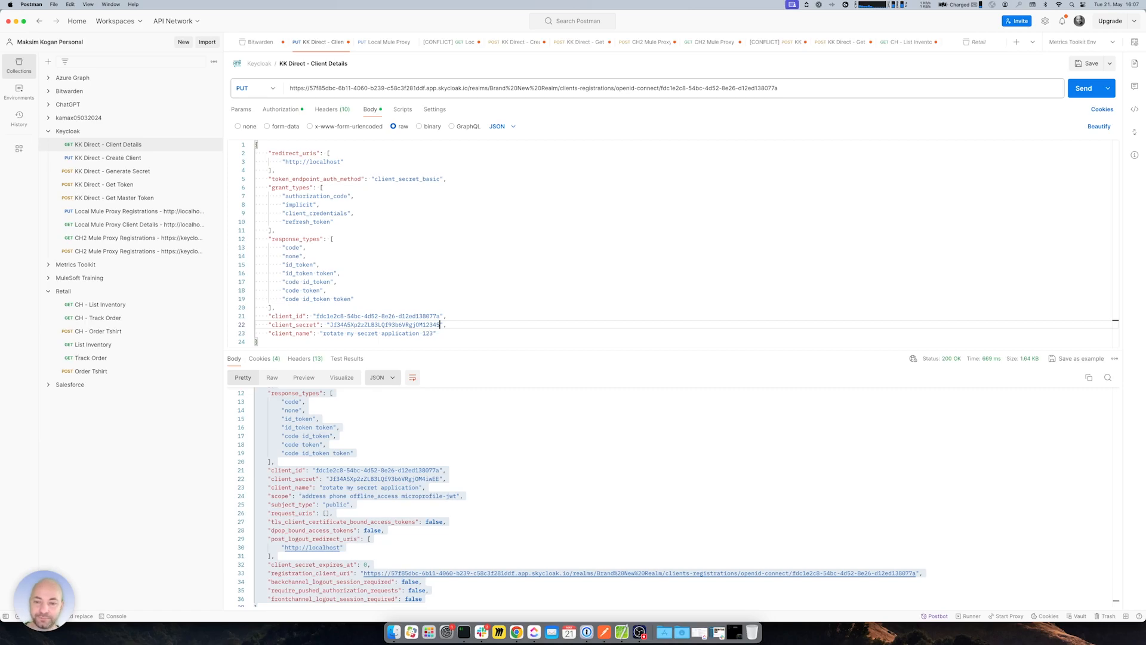
{"action": "key", "text": "super+Return"}
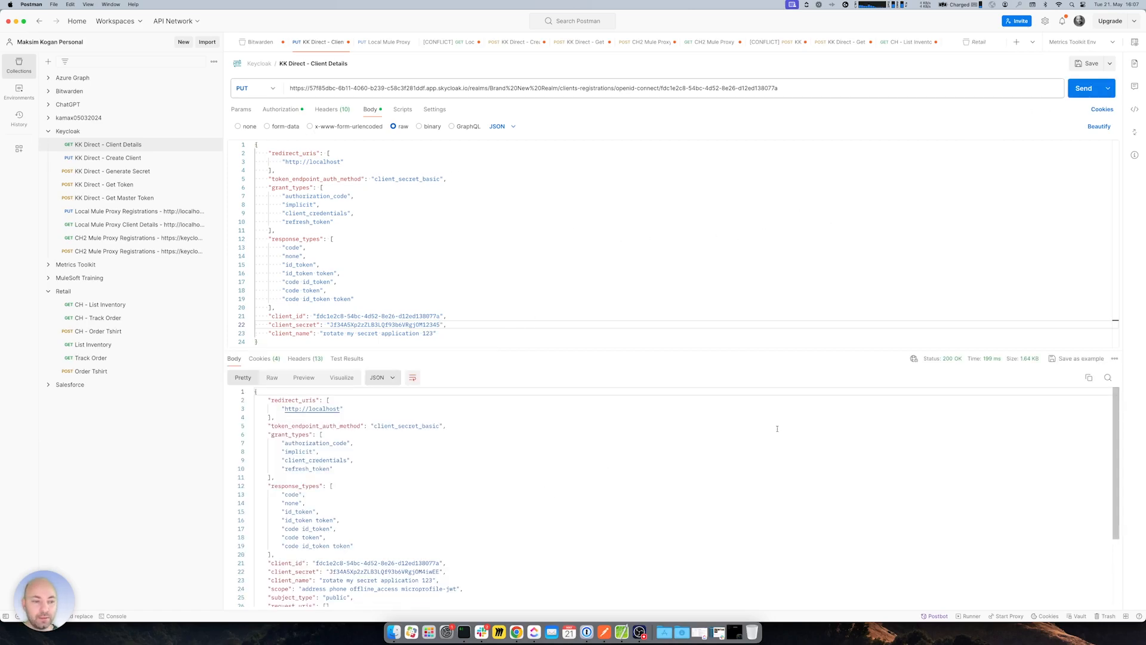
{"action": "left_click_drag", "start_coordinate": [943, 360], "coordinate": [962, 361]}
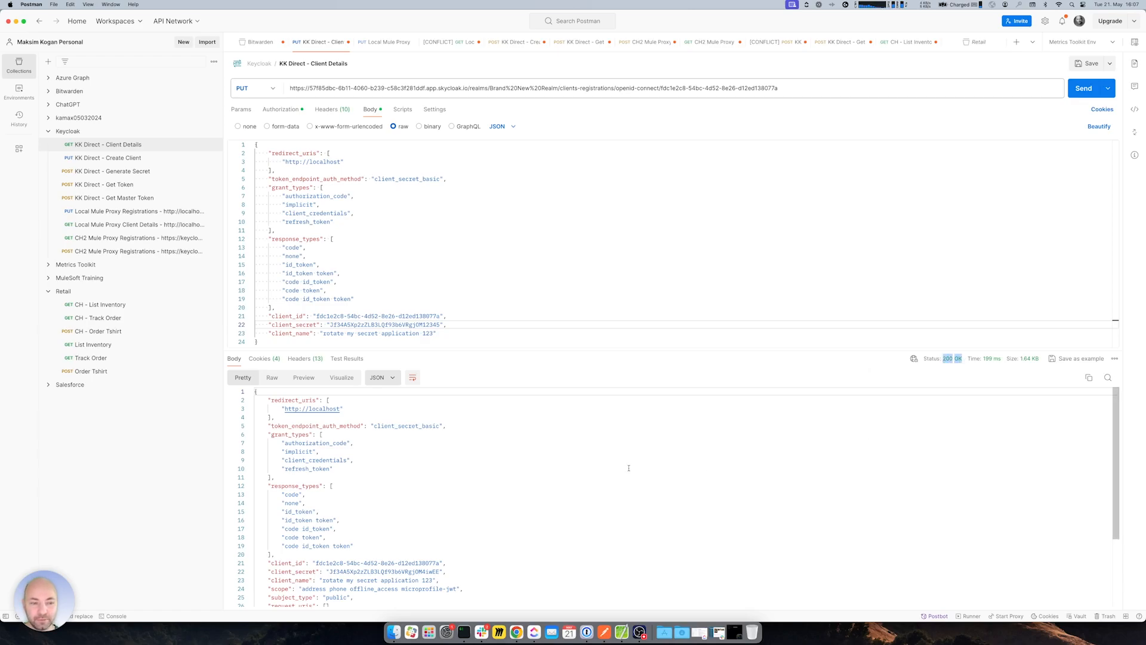
{"action": "scroll", "coordinate": [668, 468], "scroll_direction": "down", "scroll_amount": 5}
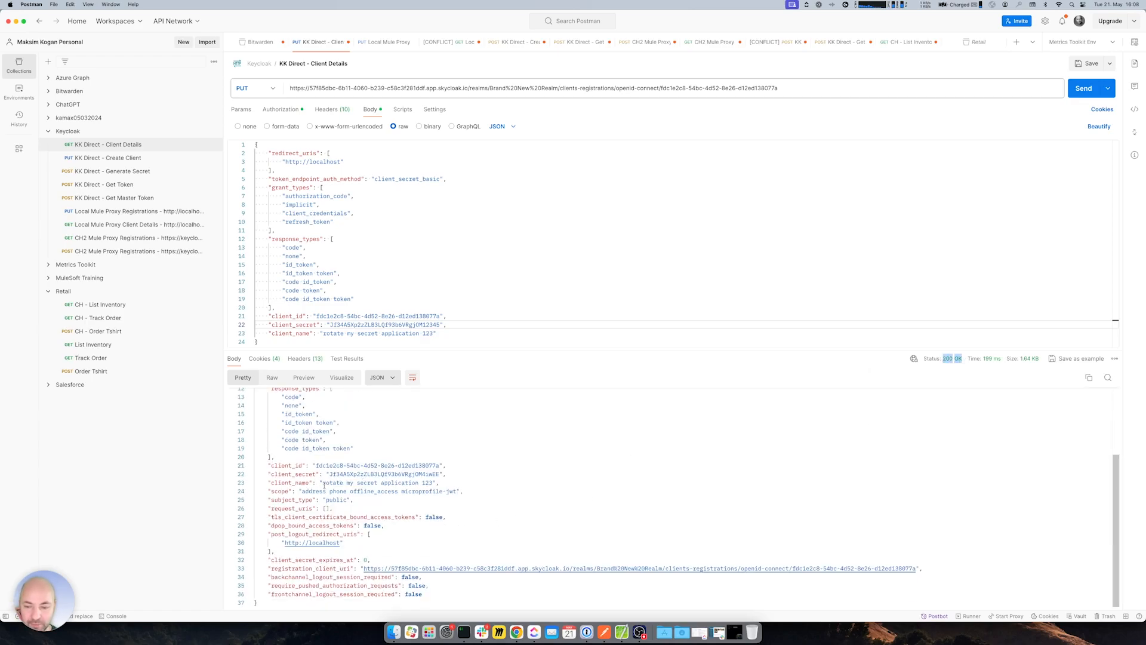
{"action": "left_click_drag", "start_coordinate": [322, 482], "coordinate": [434, 482]}
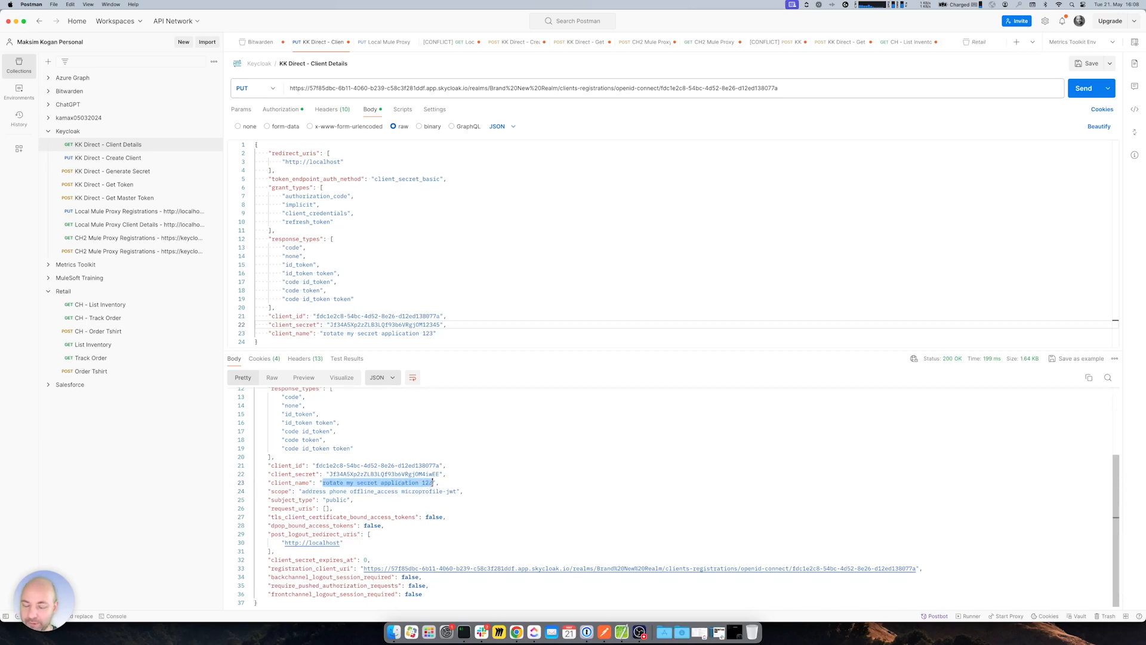
{"action": "left_click_drag", "start_coordinate": [322, 474], "coordinate": [461, 471]}
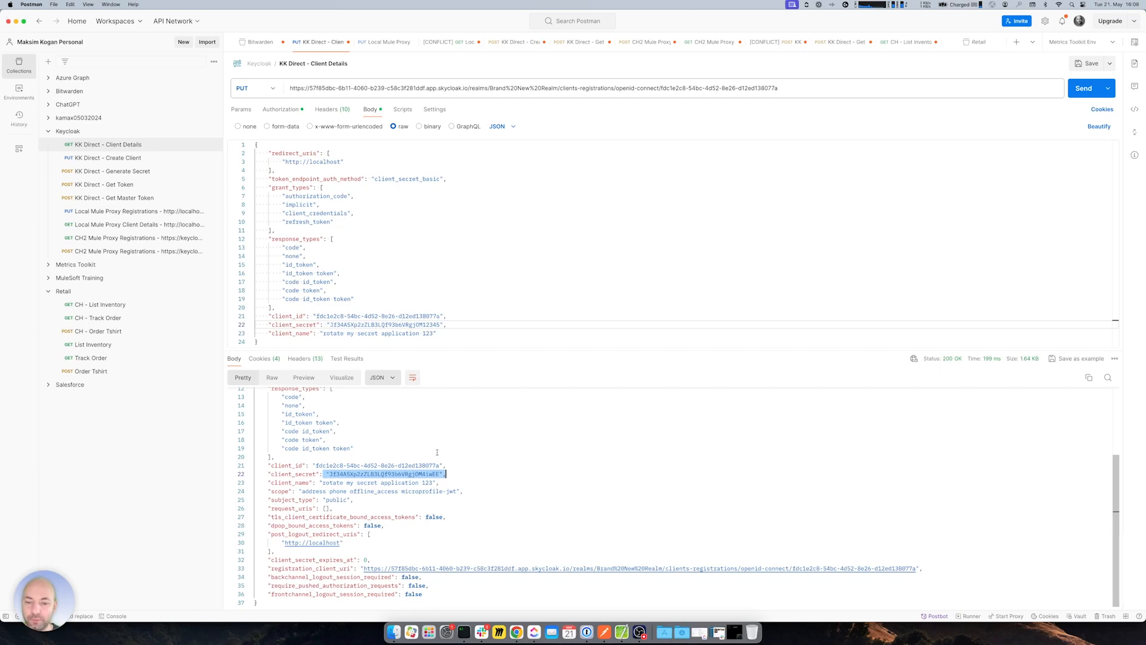
- Check Keycloak's Brand New Realm clients list for 'rotate my secret application 123'
{"action": "left_click", "coordinate": [517, 631]}
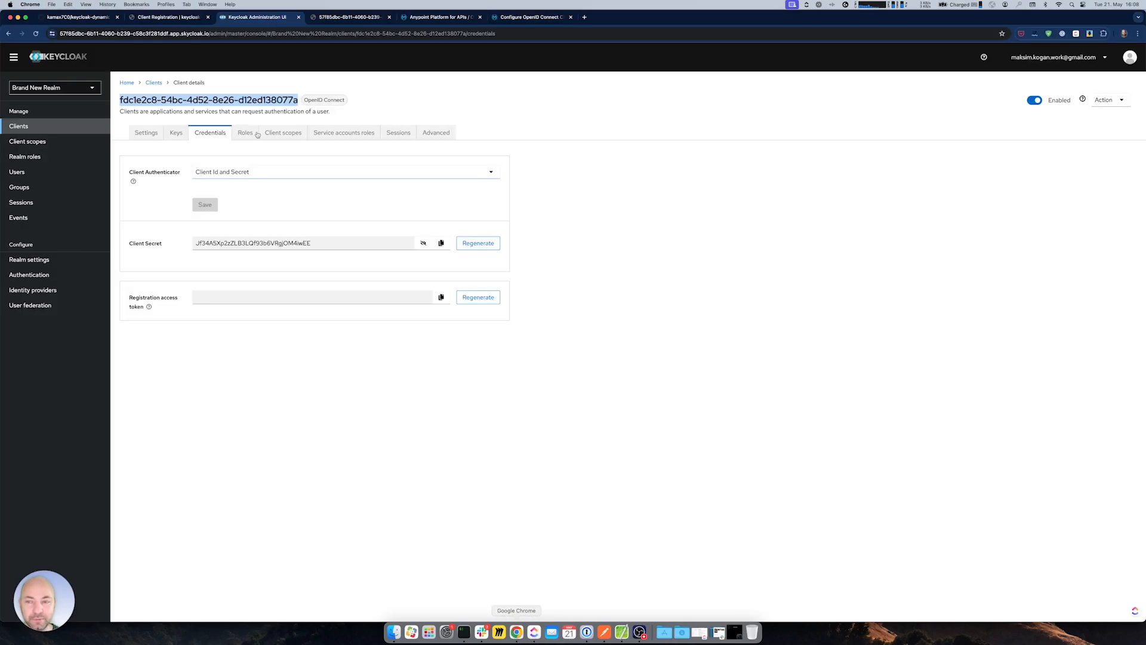
{"action": "left_click", "coordinate": [169, 17]}
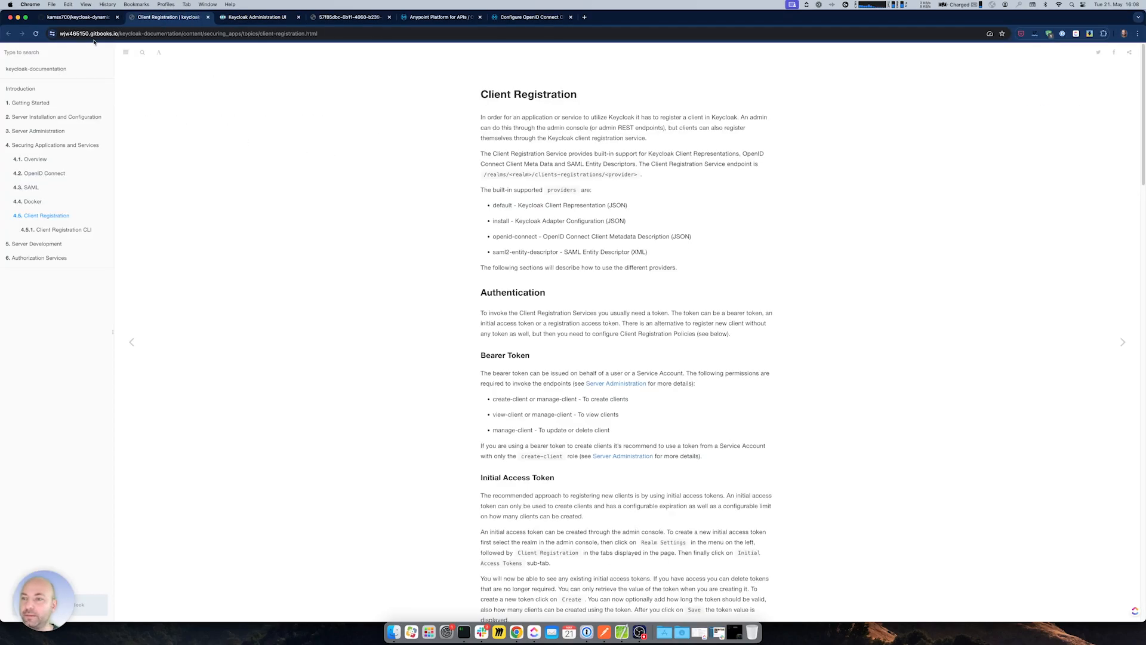
{"action": "key", "text": "ctrl+Tab"}
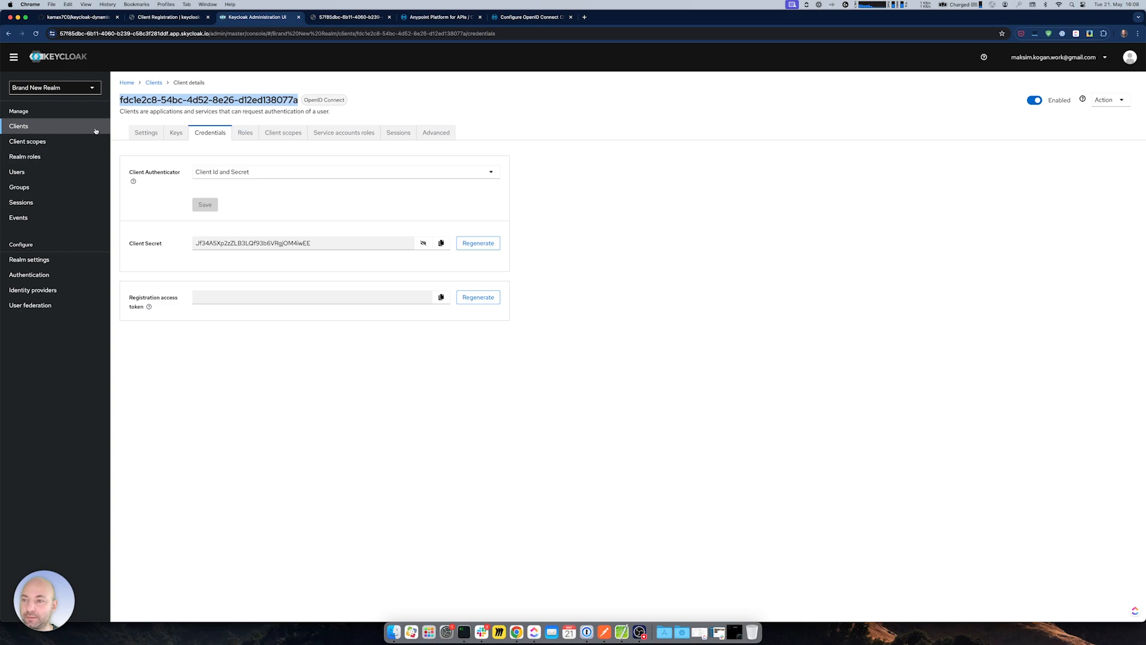
{"action": "left_click", "coordinate": [27, 143]}
{"action": "left_click", "coordinate": [20, 127]}
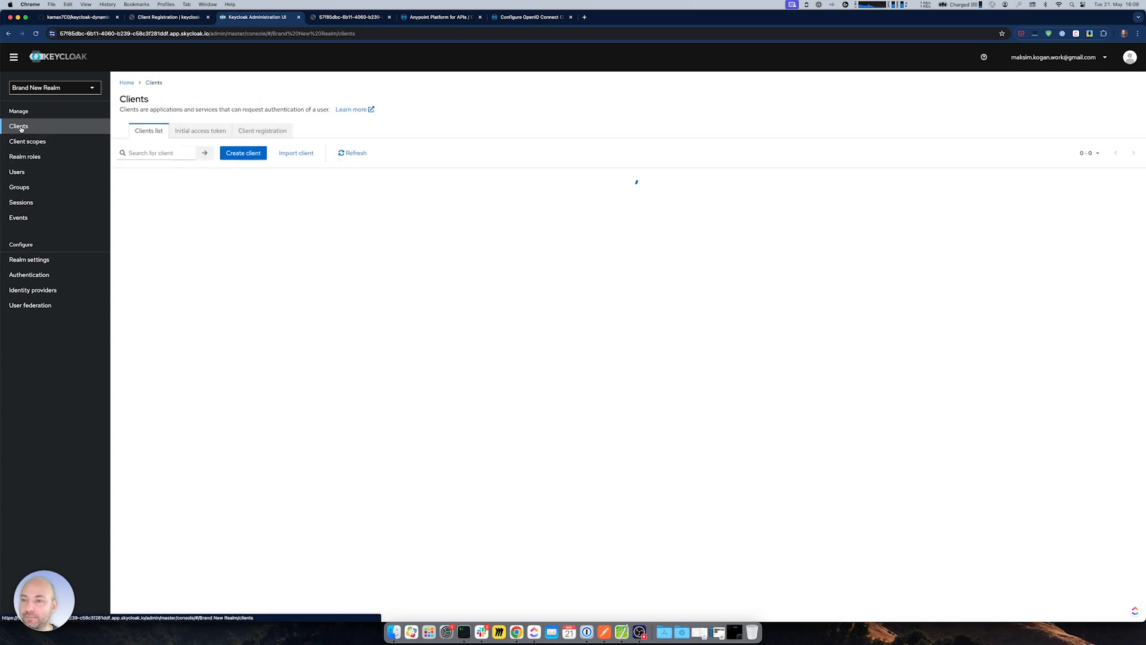
{"action": "left_click_drag", "start_coordinate": [328, 290], "coordinate": [404, 289]}
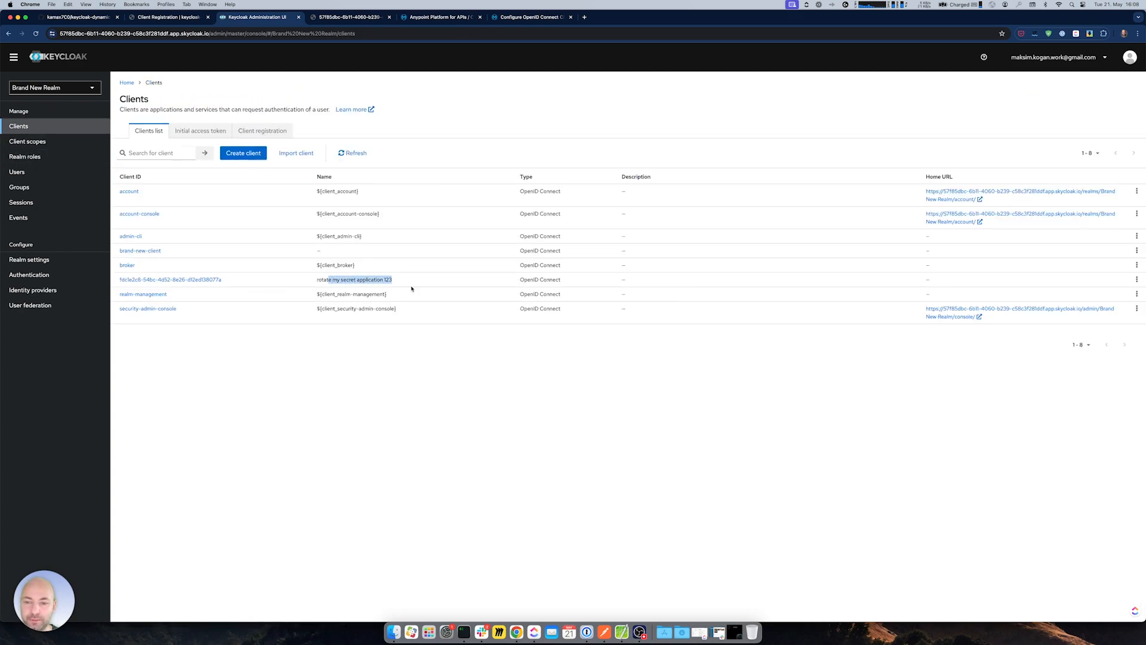
{"action": "left_click", "coordinate": [451, 398]}
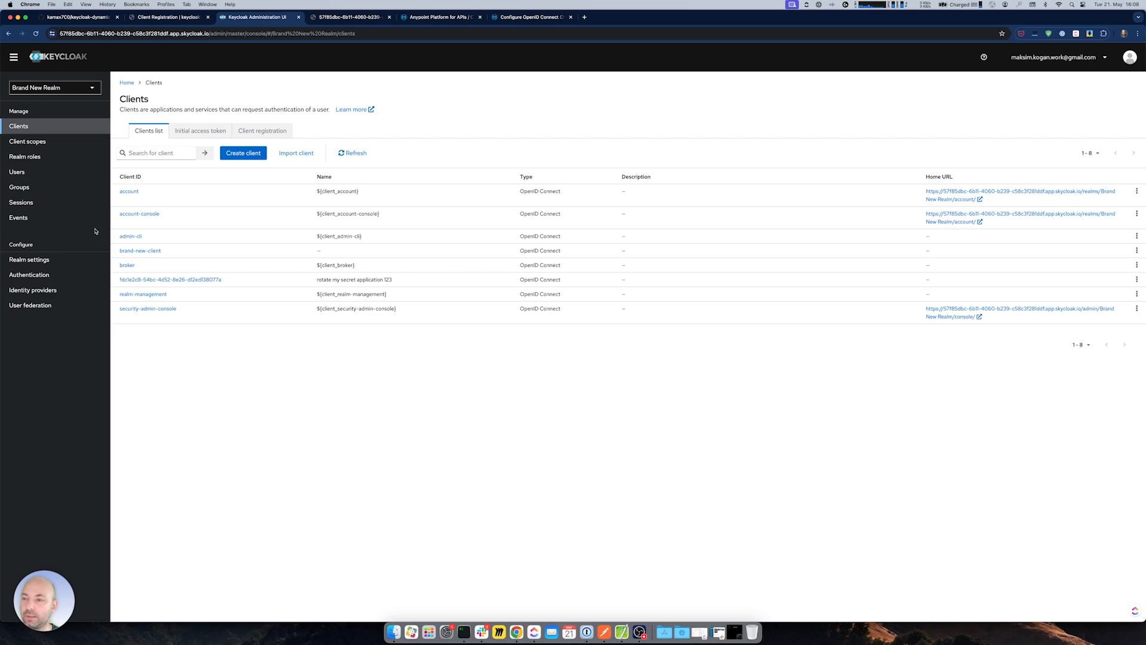
- Switch to the master realm and open its keycloak-admin-client
{"action": "left_click", "coordinate": [91, 88]}
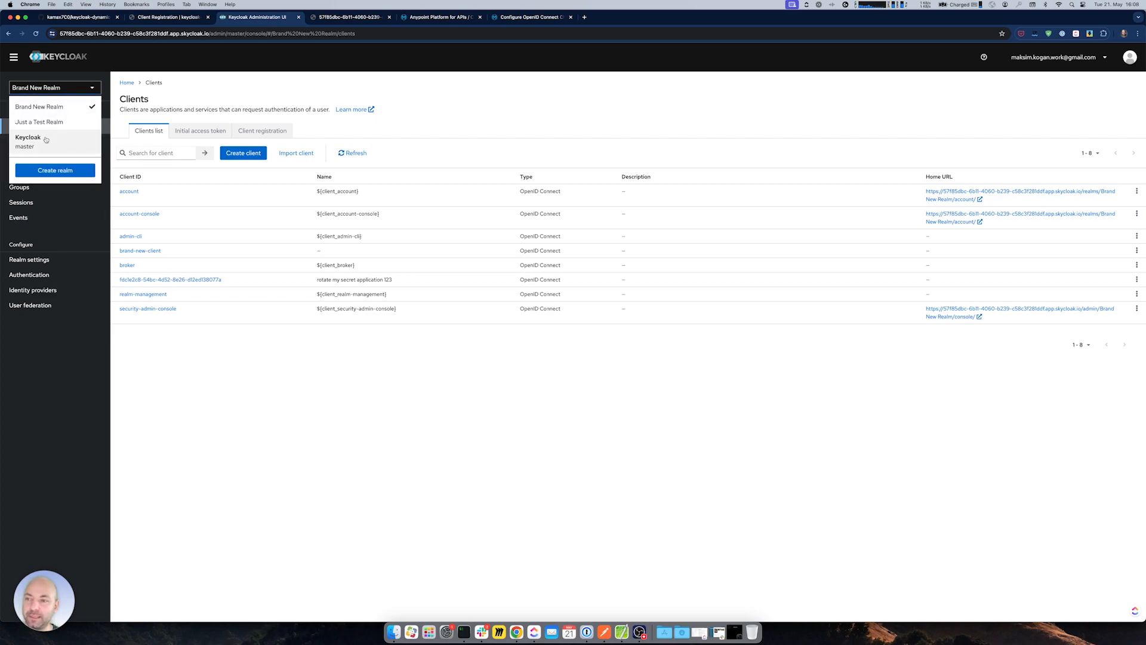
{"action": "left_click", "coordinate": [28, 141]}
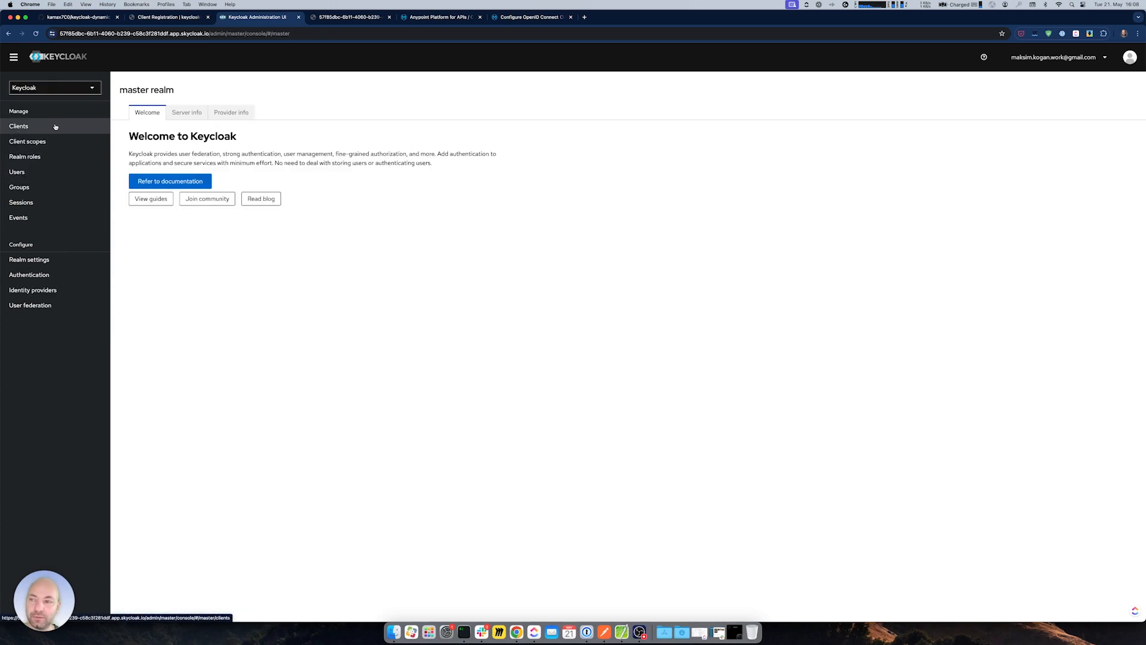
{"action": "double_click", "coordinate": [124, 88]}
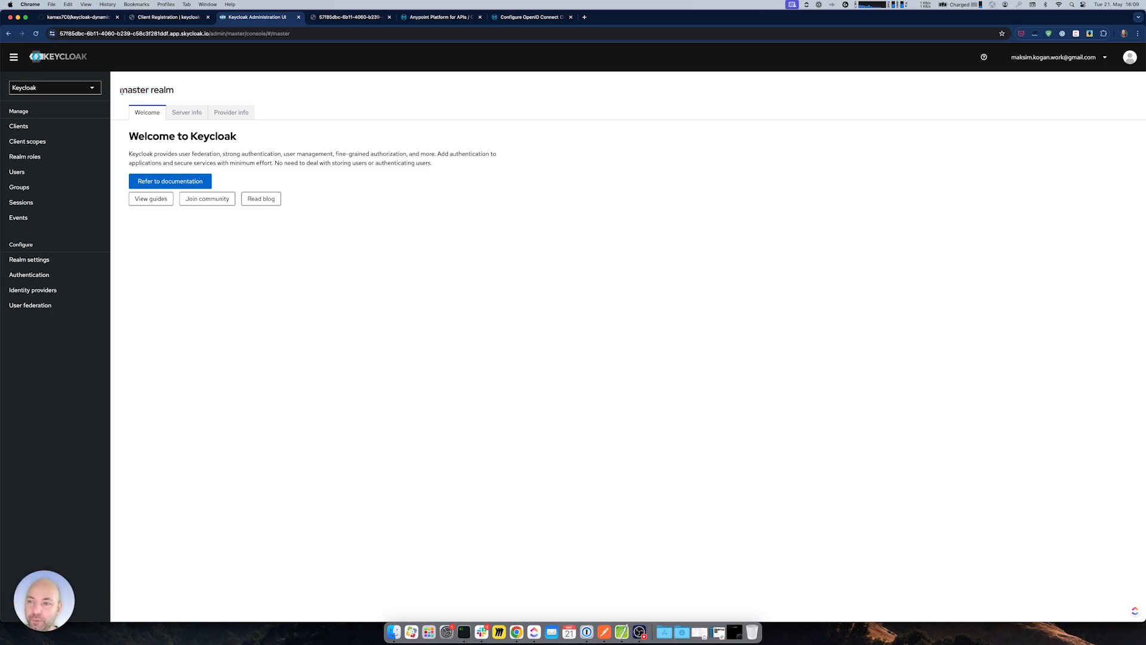
{"action": "triple_click", "coordinate": [129, 91]}
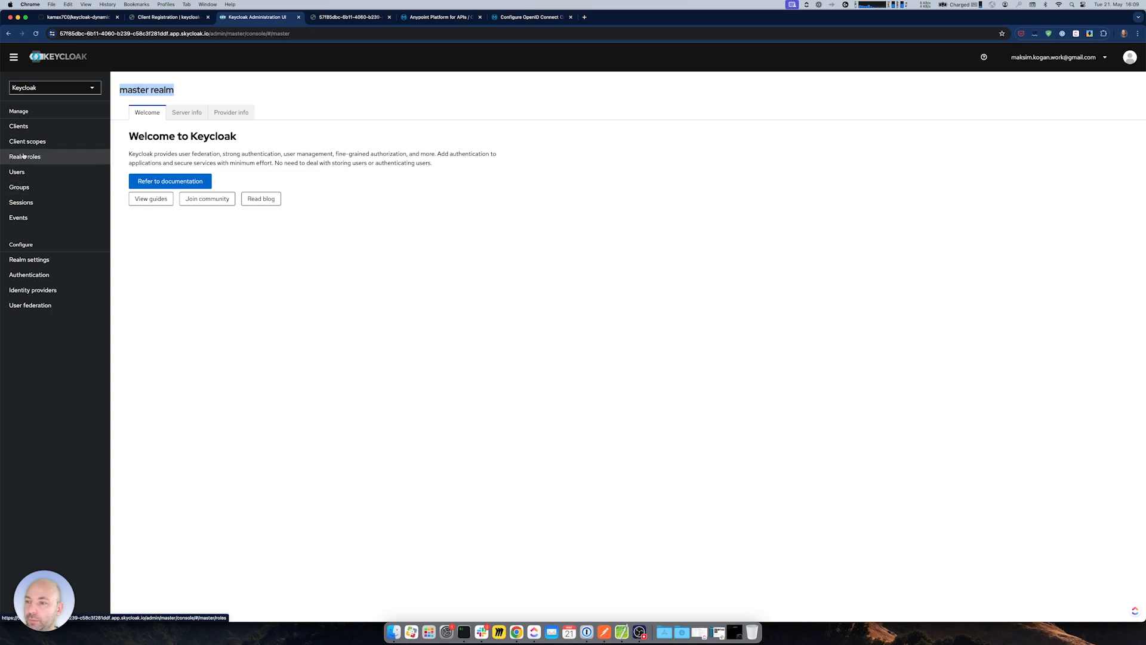
{"action": "left_click", "coordinate": [18, 126]}
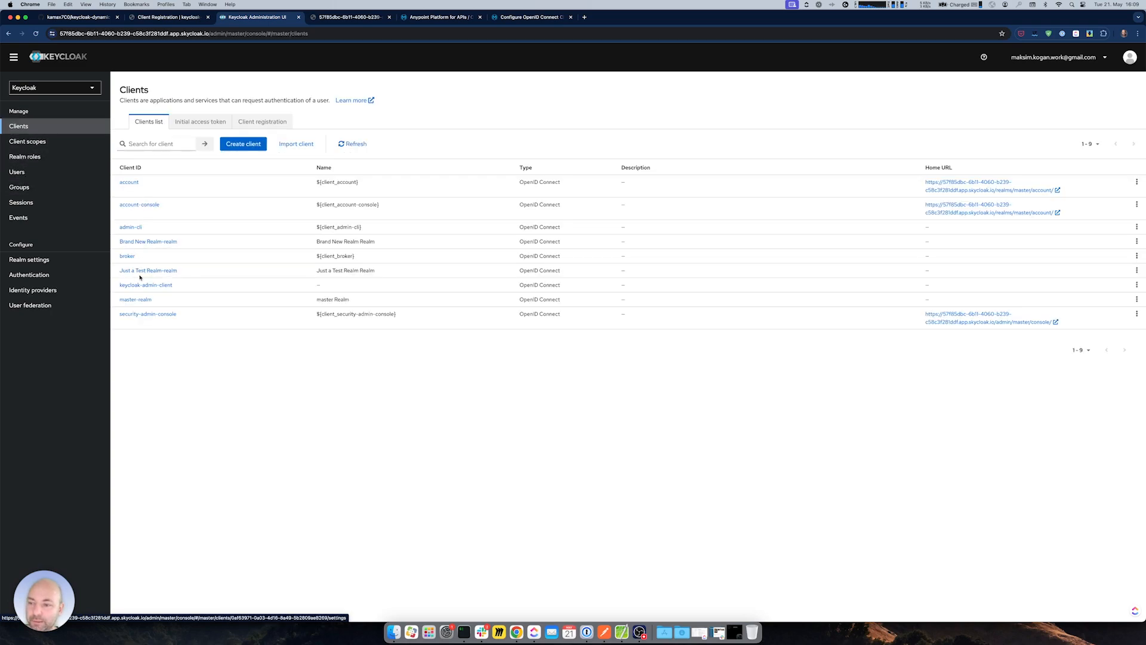
{"action": "left_click_drag", "start_coordinate": [174, 286], "coordinate": [119, 290]}
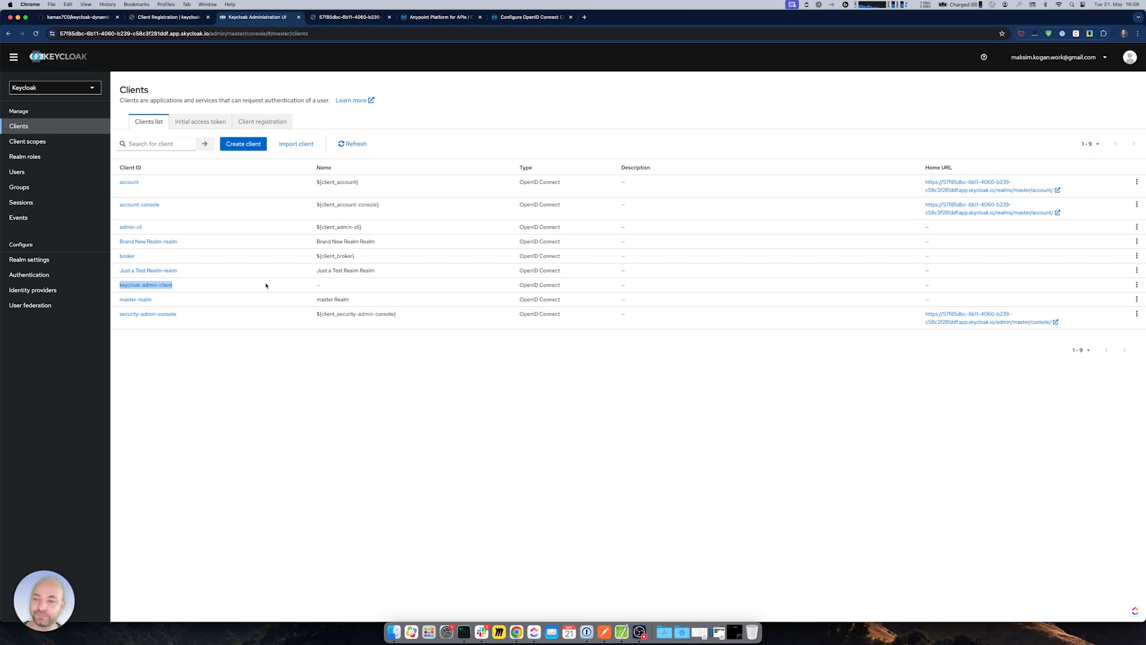
{"action": "left_click", "coordinate": [176, 287]}
{"action": "left_click", "coordinate": [165, 286]}
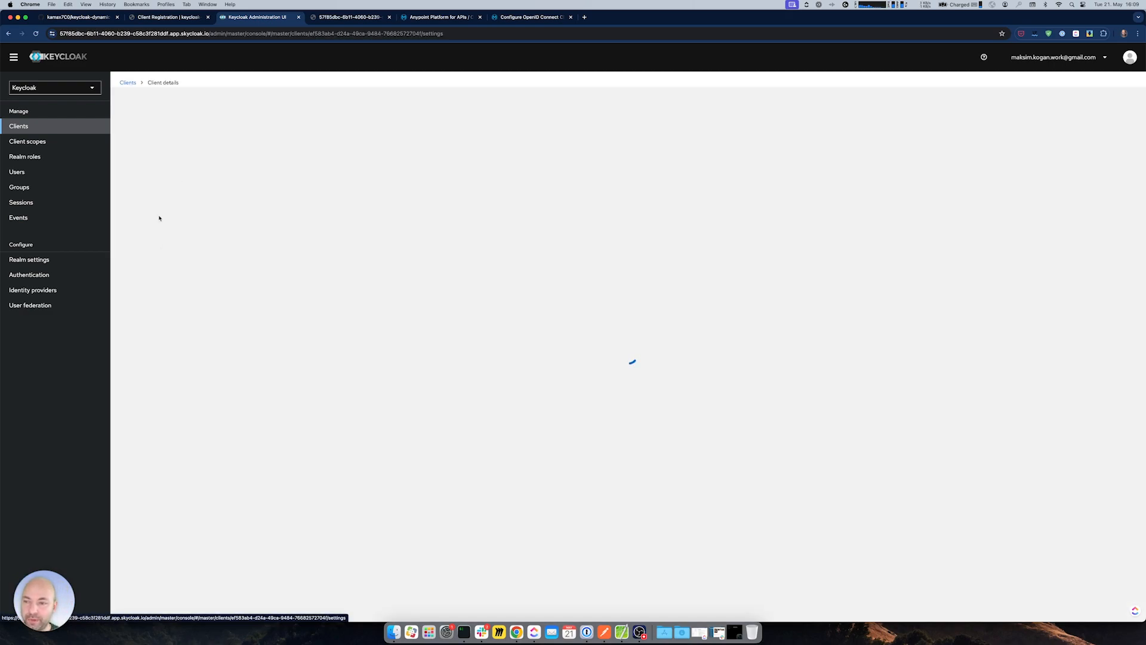
- Review the client's roles, scopes and admin service account role, copy its secret, return to Brand New Realm
{"action": "left_click", "coordinate": [244, 132]}
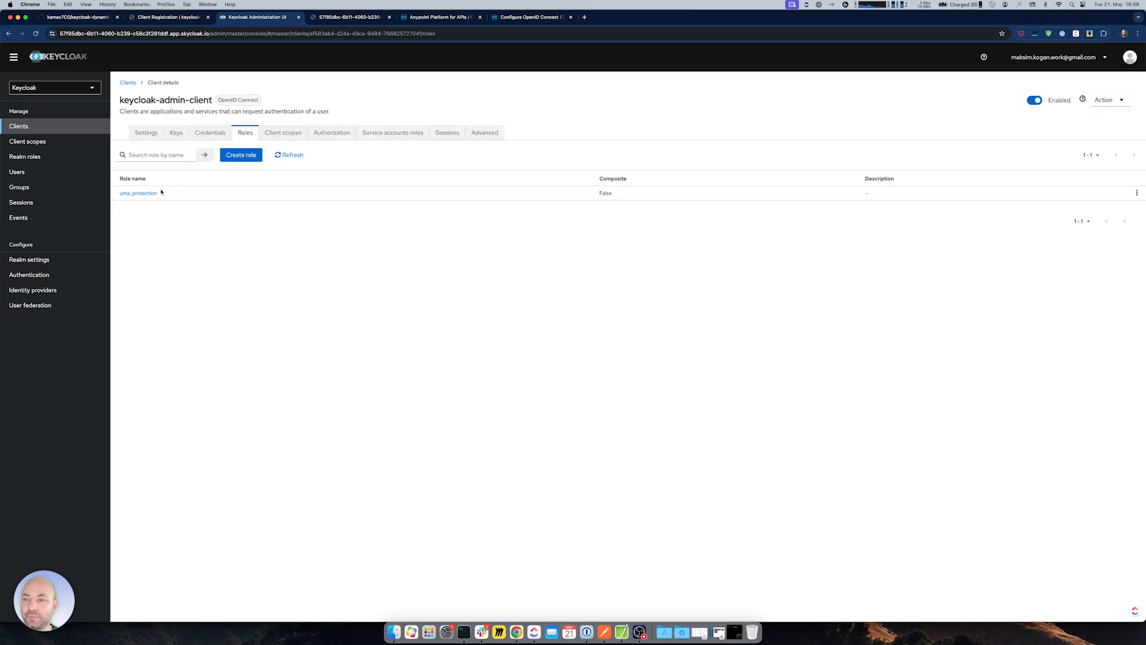
{"action": "left_click", "coordinate": [295, 133]}
{"action": "left_click", "coordinate": [392, 132]}
{"action": "left_click_drag", "start_coordinate": [149, 228], "coordinate": [123, 229]}
{"action": "left_click", "coordinate": [210, 135]}
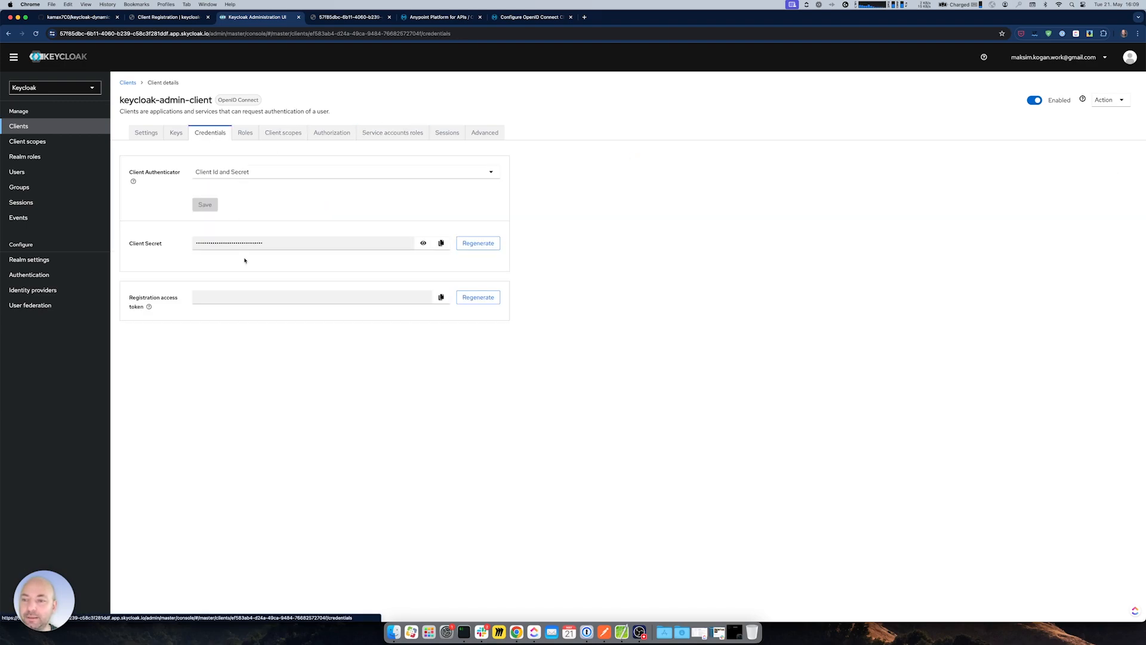
{"action": "left_click", "coordinate": [441, 243]}
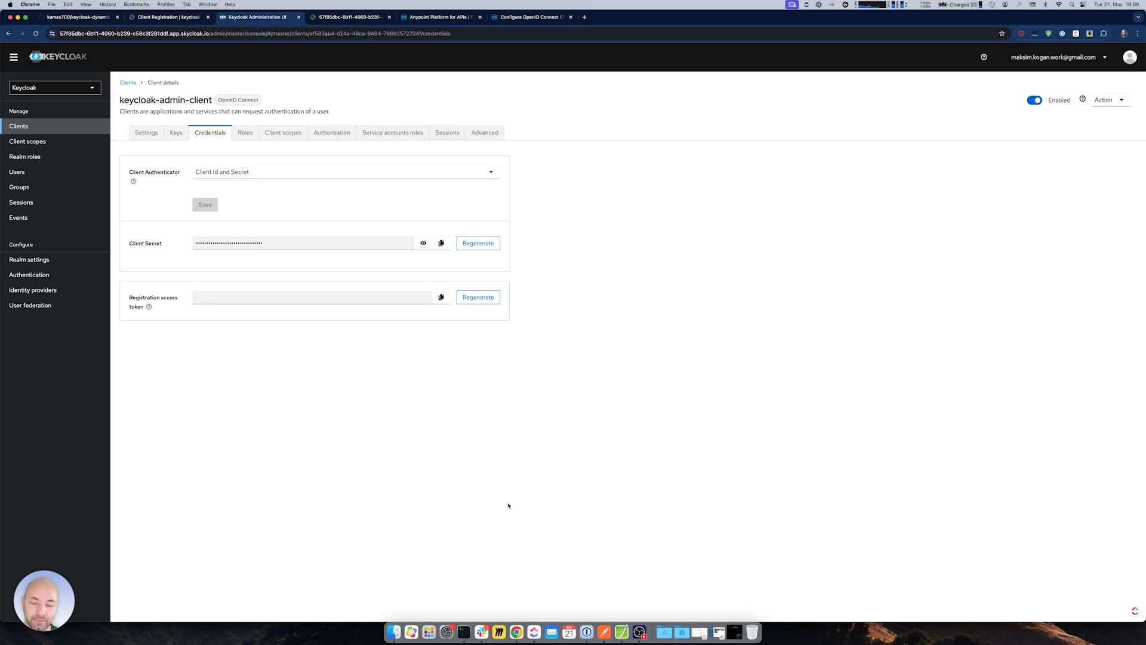
{"action": "left_click", "coordinate": [89, 89]}
{"action": "left_click", "coordinate": [50, 107]}
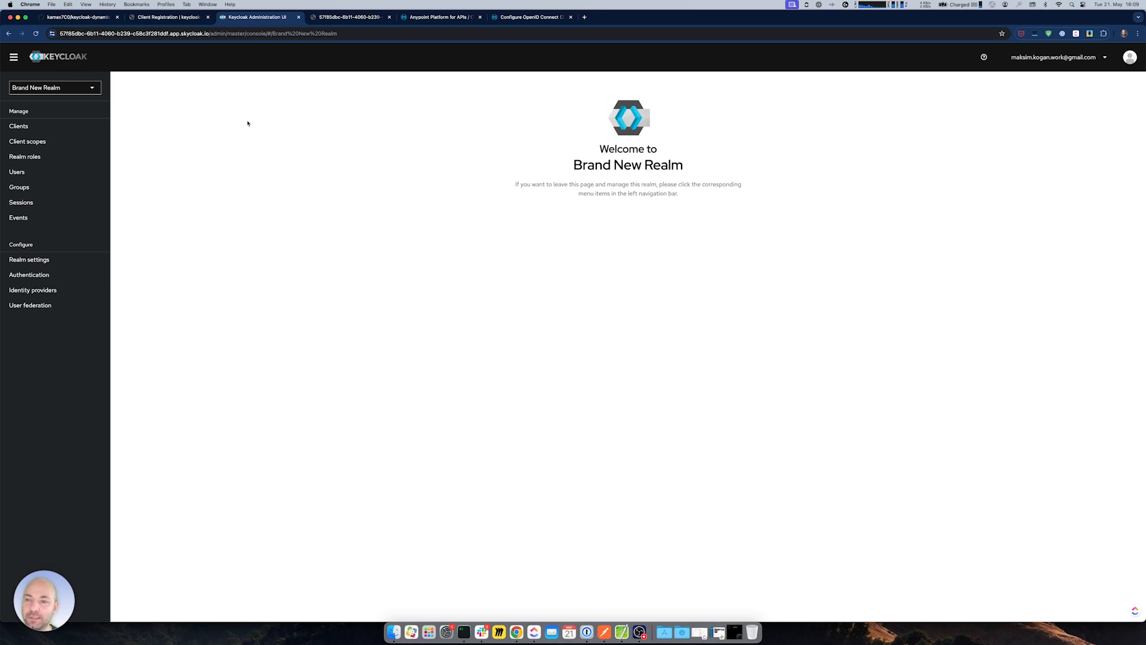
- Reveal the rotate my secret application 123 client's secret in Brand New Realm, then return to Postman
{"action": "left_click", "coordinate": [55, 133]}
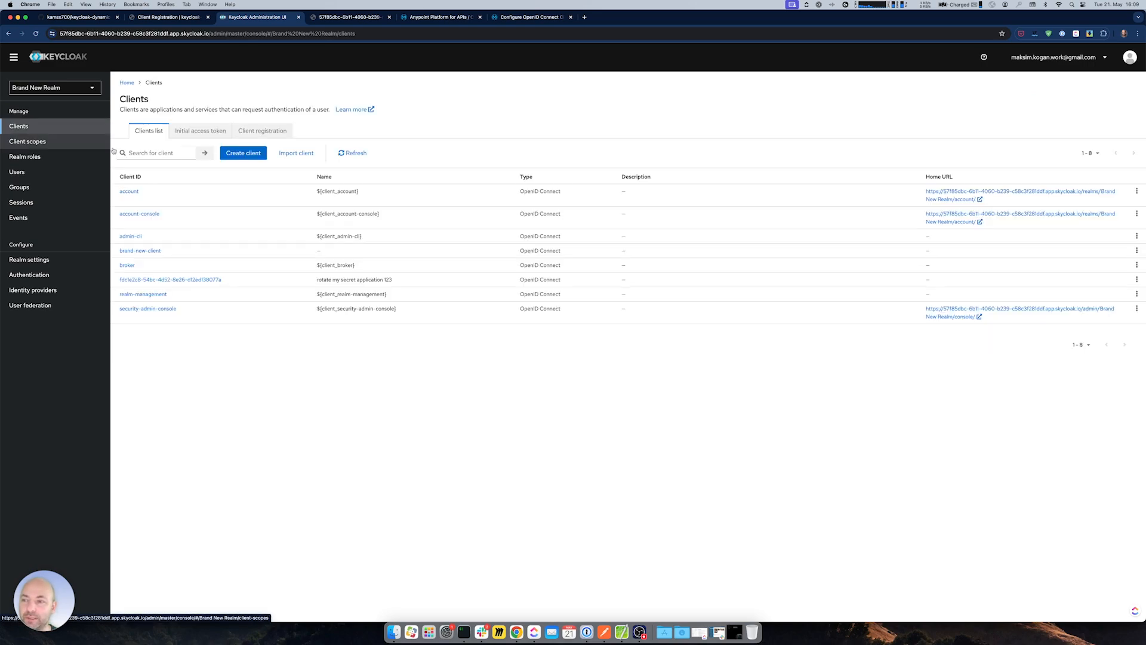
{"action": "left_click", "coordinate": [160, 280]}
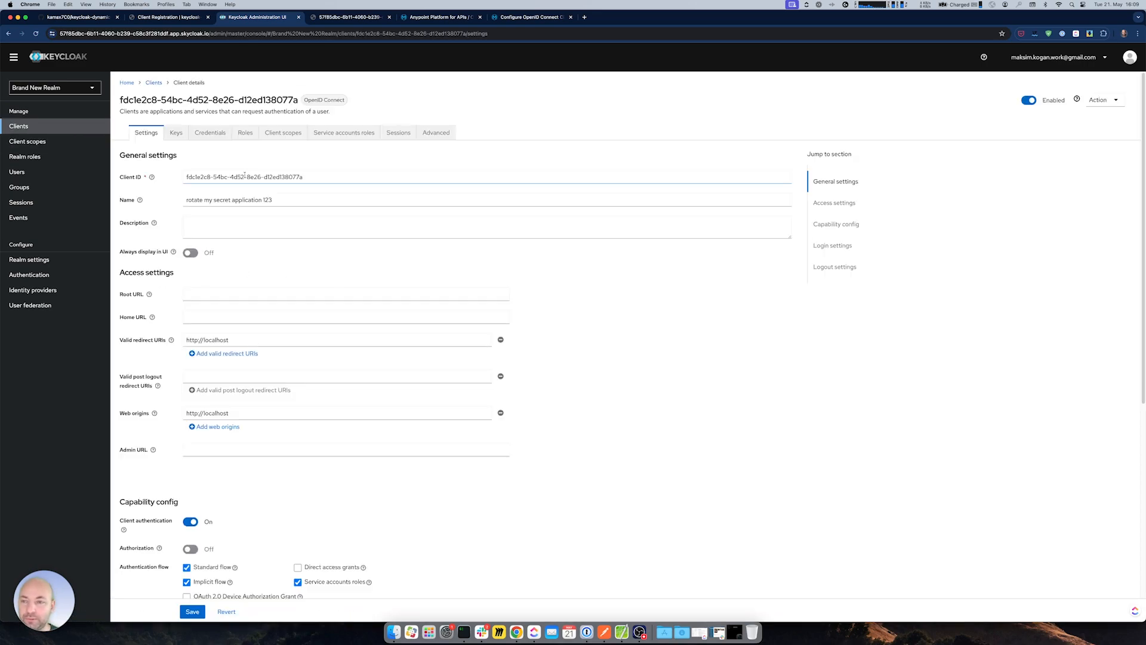
{"action": "left_click", "coordinate": [210, 133]}
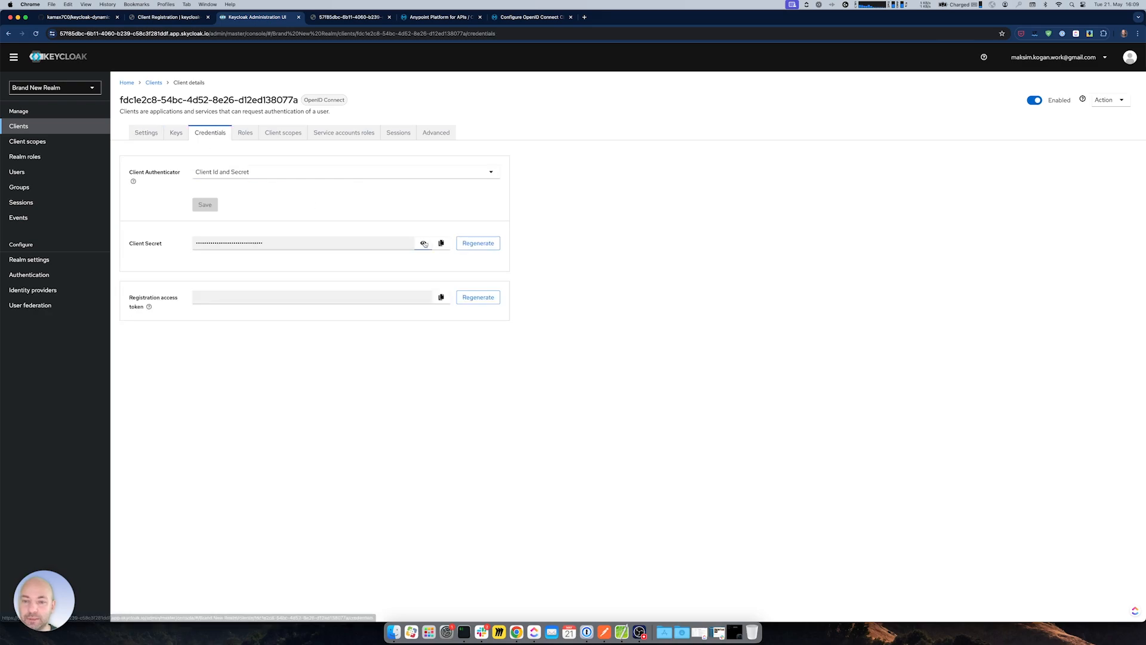
{"action": "double_click", "coordinate": [308, 244]}
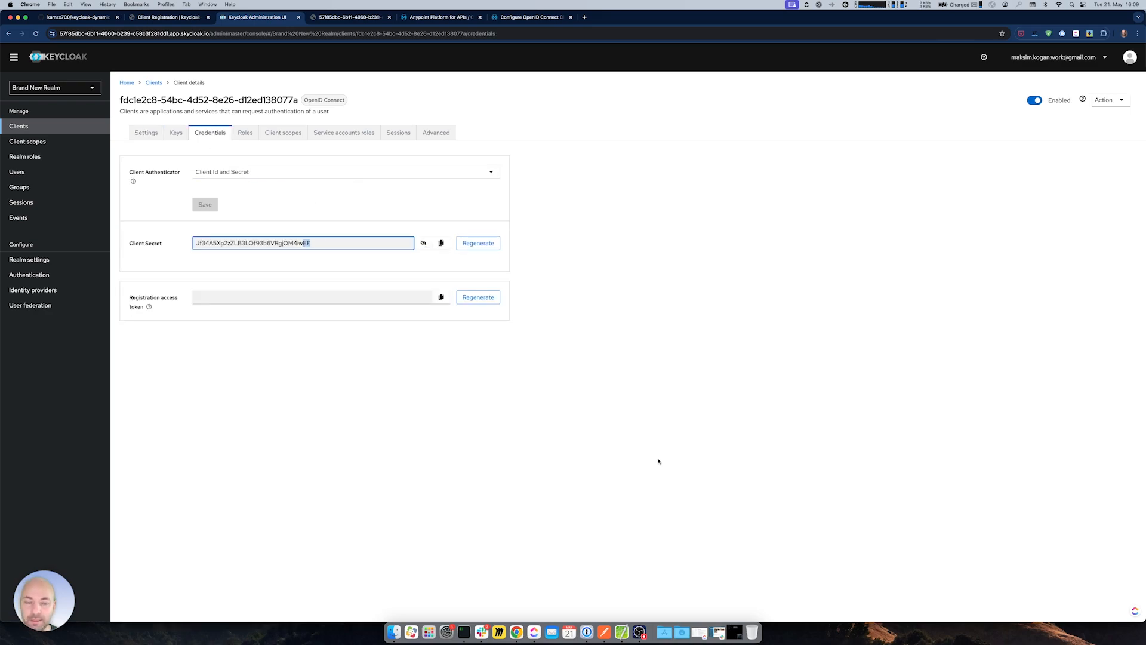
{"action": "left_click", "coordinate": [604, 634]}
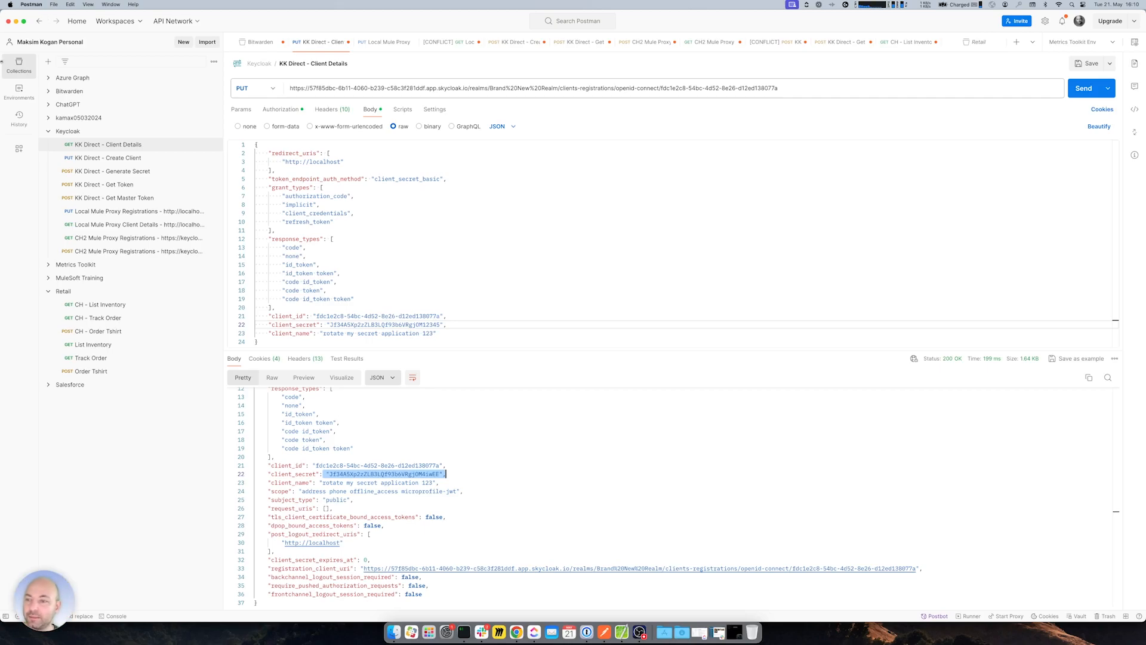
- Request a fresh master-realm access token for keycloak-admin-client and copy the access_token value
{"action": "left_click", "coordinate": [120, 202]}
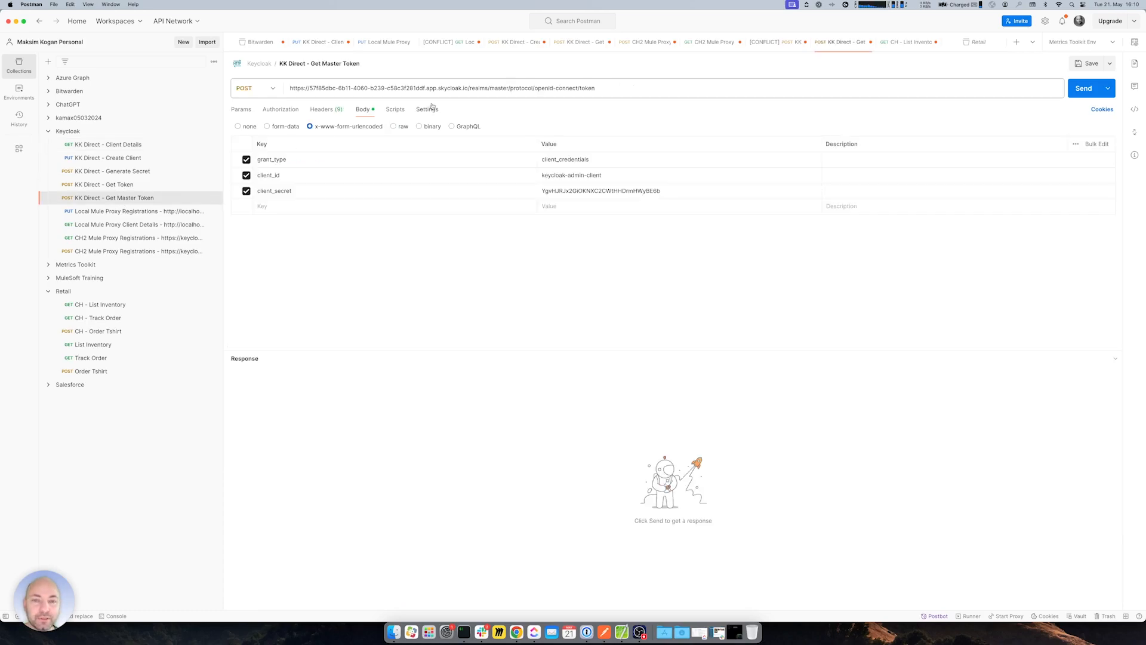
{"action": "left_click_drag", "start_coordinate": [580, 88], "coordinate": [595, 89]}
{"action": "left_click_drag", "start_coordinate": [491, 88], "coordinate": [506, 88]}
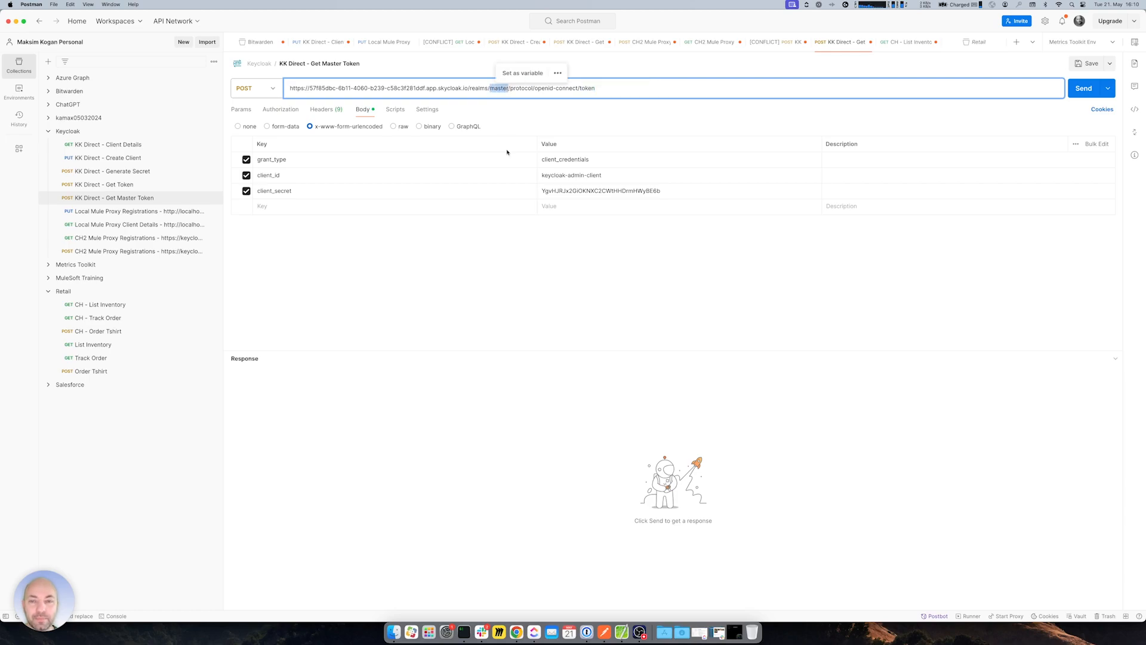
{"action": "left_click_drag", "start_coordinate": [604, 174], "coordinate": [541, 180]}
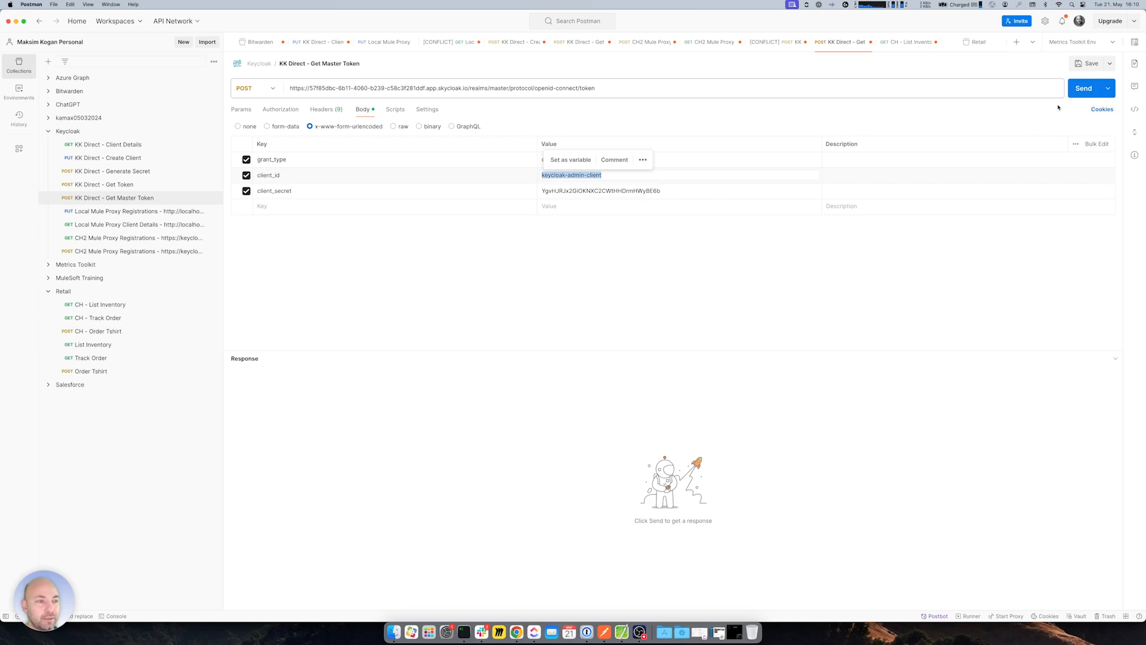
{"action": "left_click", "coordinate": [1083, 87]}
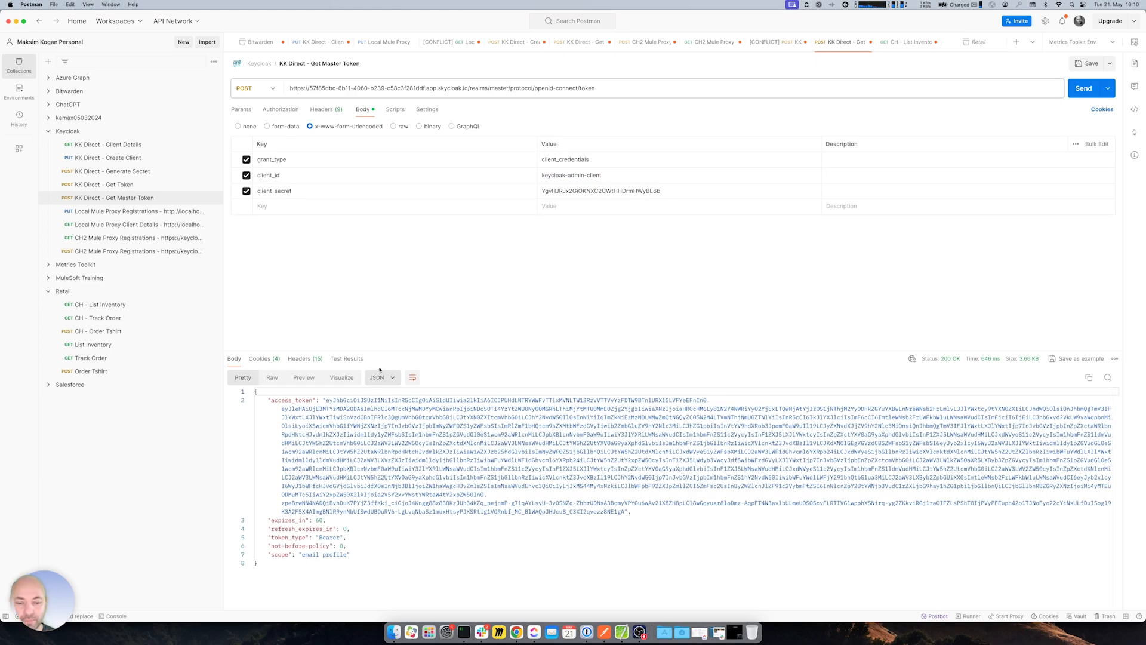
{"action": "left_click_drag", "start_coordinate": [326, 402], "coordinate": [625, 512]}
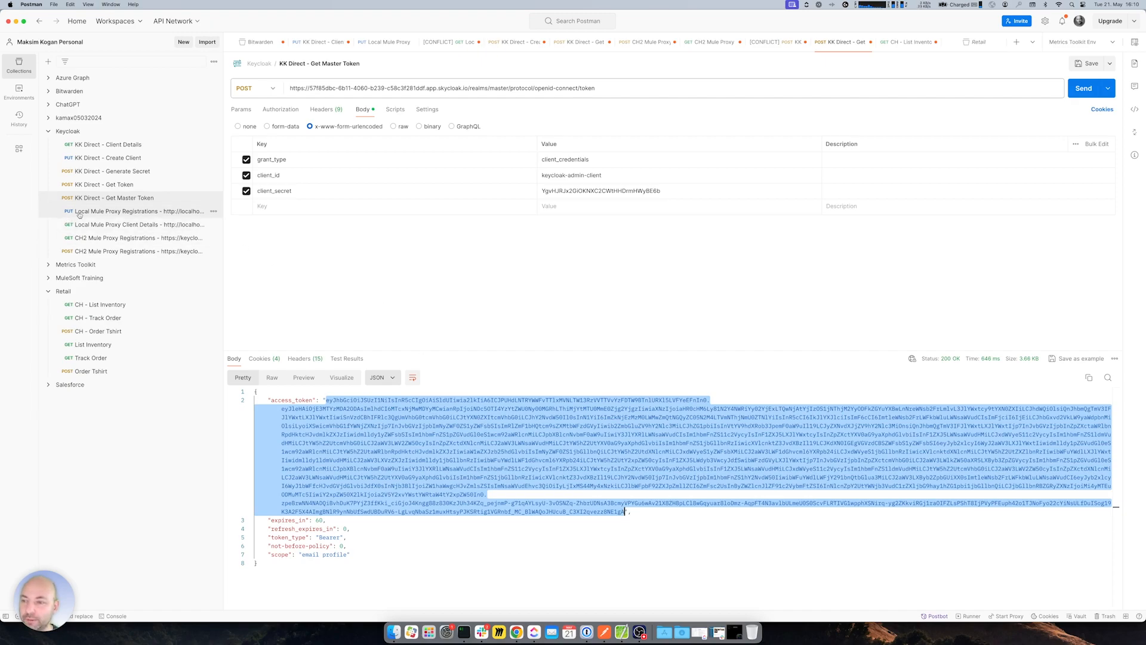
{"action": "left_click", "coordinate": [100, 172]}
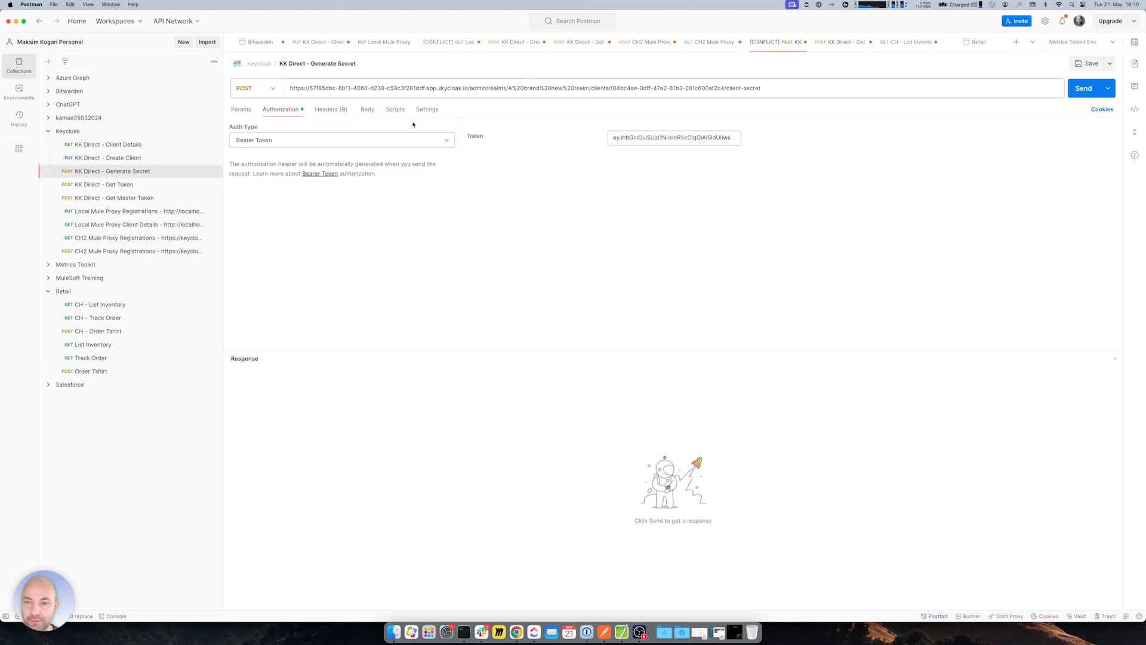
- Paste the new master token as the Generate Secret request's bearer token and save without overwriting
{"action": "left_click", "coordinate": [474, 88]}
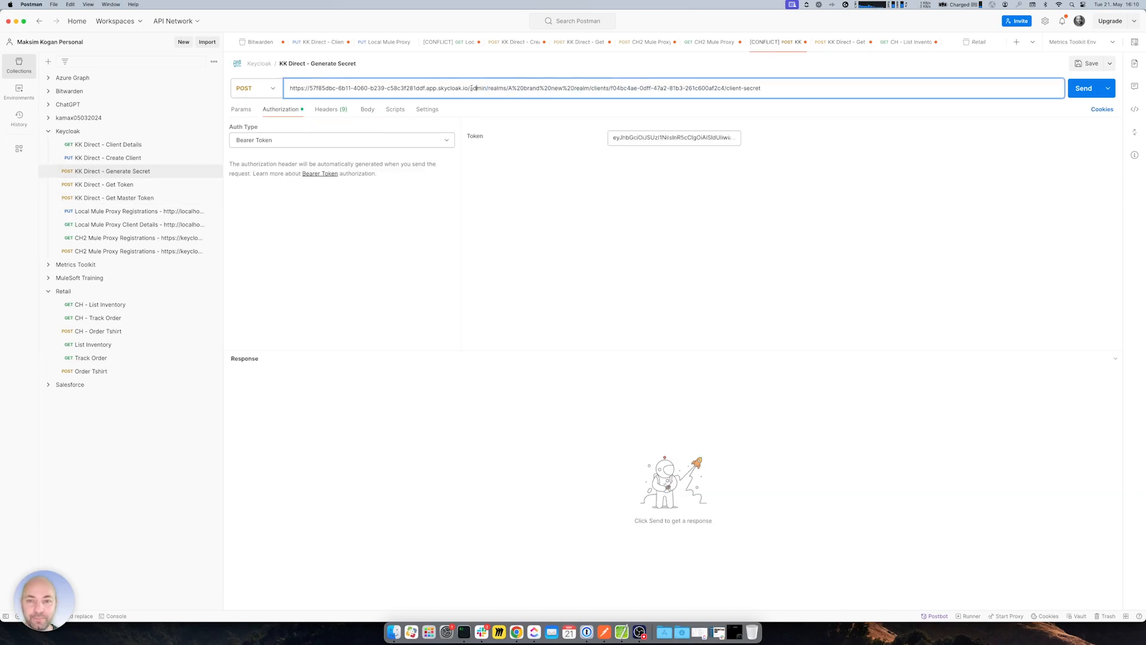
{"action": "left_click_drag", "start_coordinate": [469, 88], "coordinate": [487, 88]}
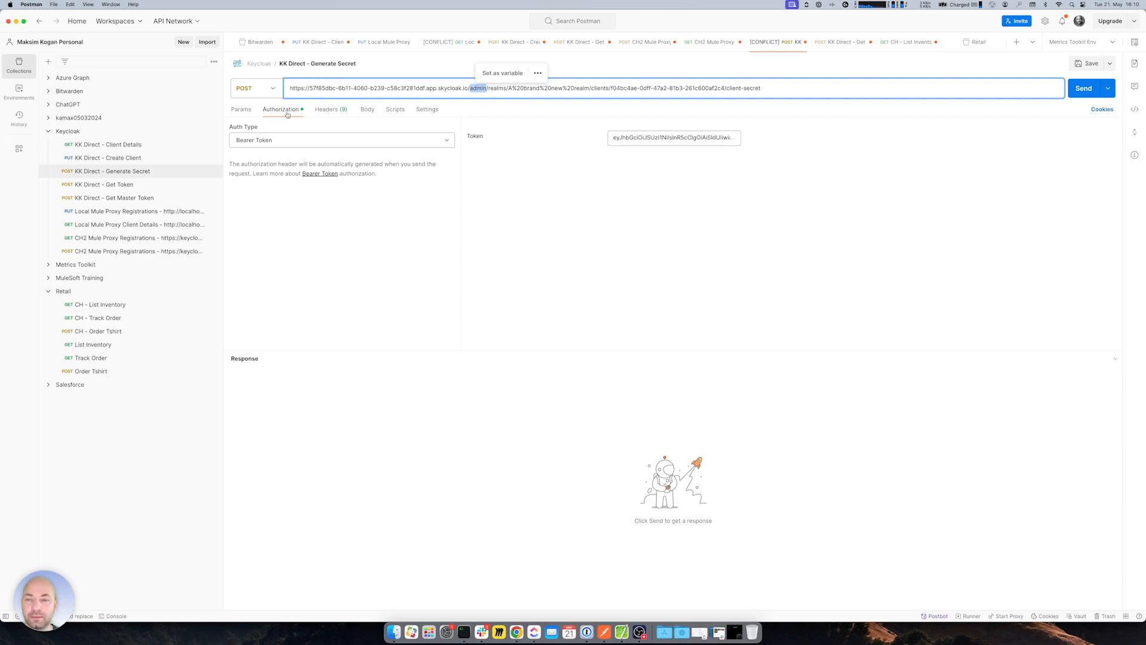
{"action": "left_click", "coordinate": [648, 141]}
{"action": "key", "text": "ctrl+a"}
{"action": "key", "text": "BackSpace"}
{"action": "key", "text": "ctrl+v"}
{"action": "key", "text": "ctrl+s"}
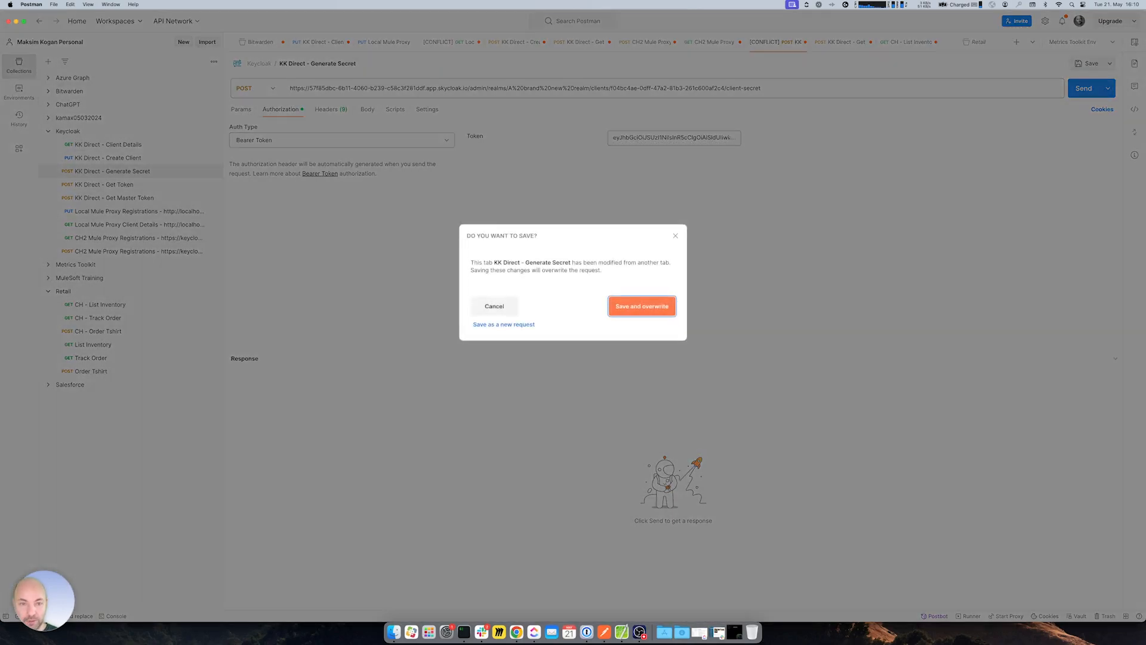
{"action": "left_click", "coordinate": [508, 305]}
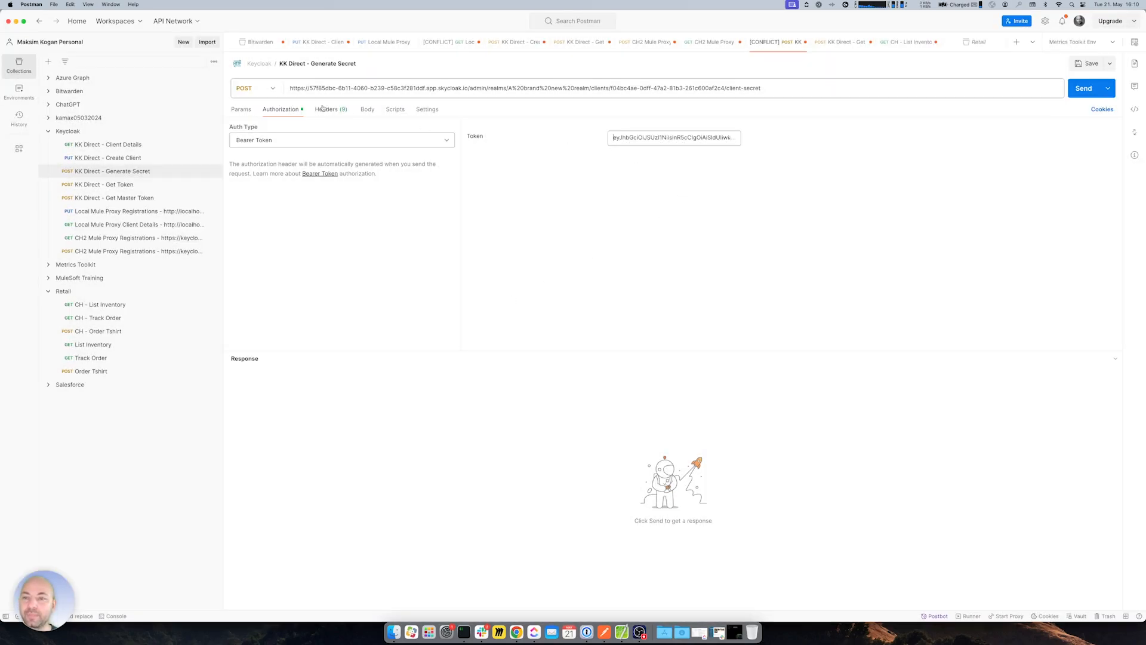
- Check the Generate Secret body and realm path, then switch to the Client Details request
{"action": "left_click", "coordinate": [366, 109]}
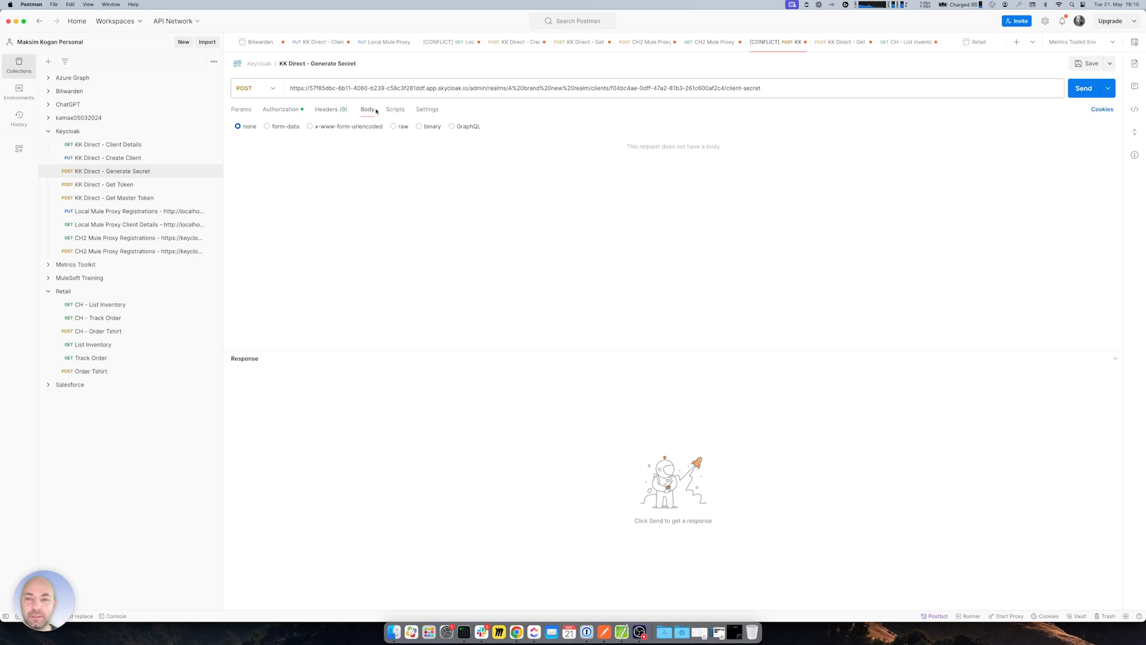
{"action": "left_click_drag", "start_coordinate": [470, 87], "coordinate": [589, 88]}
{"action": "left_click", "coordinate": [618, 88]}
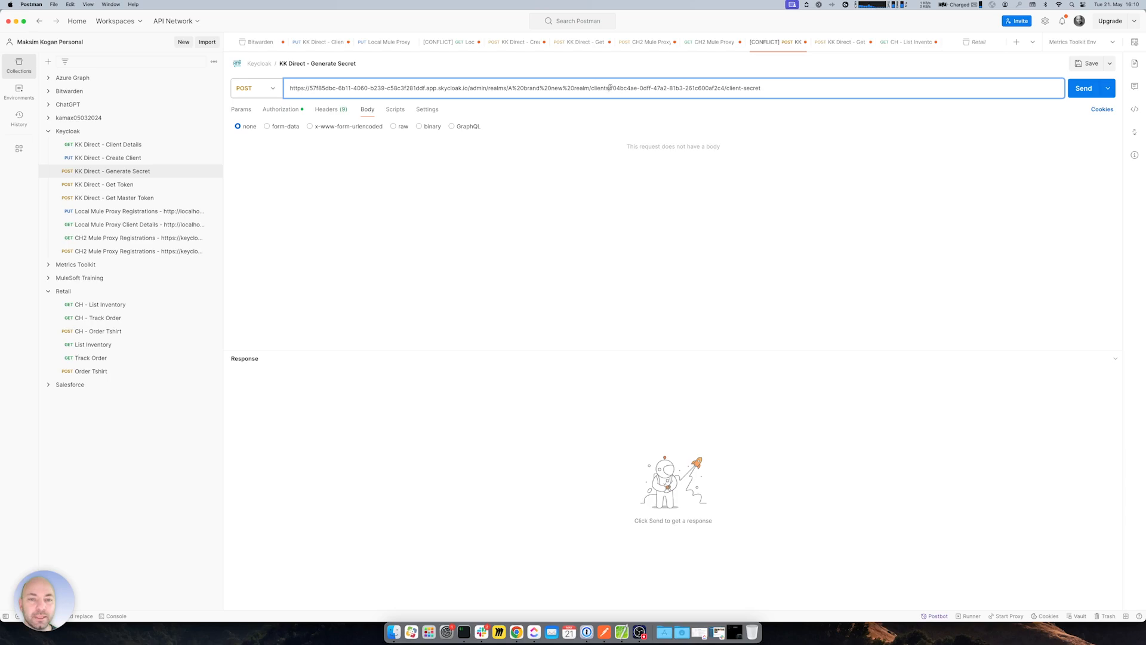
{"action": "left_click", "coordinate": [119, 145]}
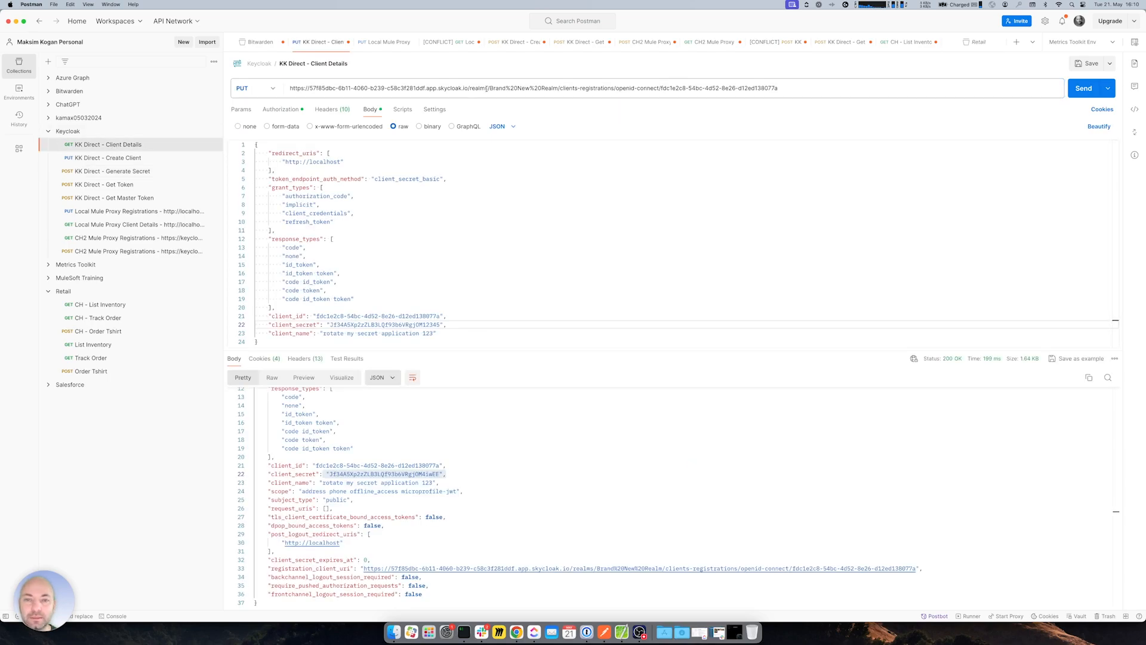
- Replace the realm in the Generate Secret URL with Brand%20New%20Realm from Client Details
{"action": "left_click_drag", "start_coordinate": [490, 88], "coordinate": [558, 88]}
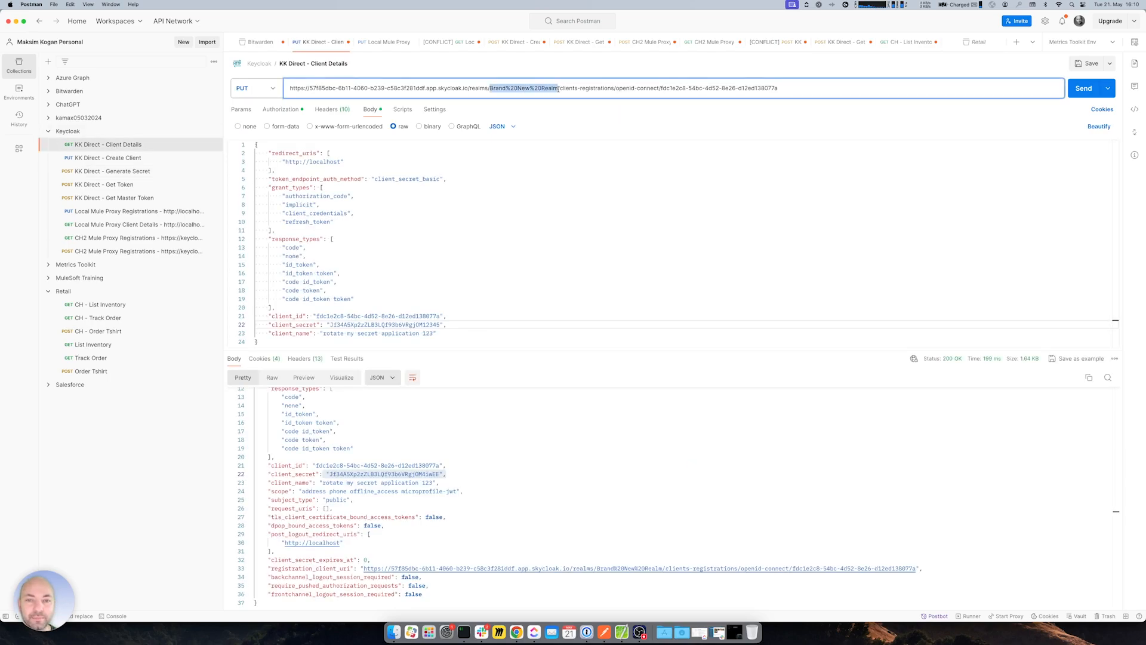
{"action": "left_click", "coordinate": [179, 171]}
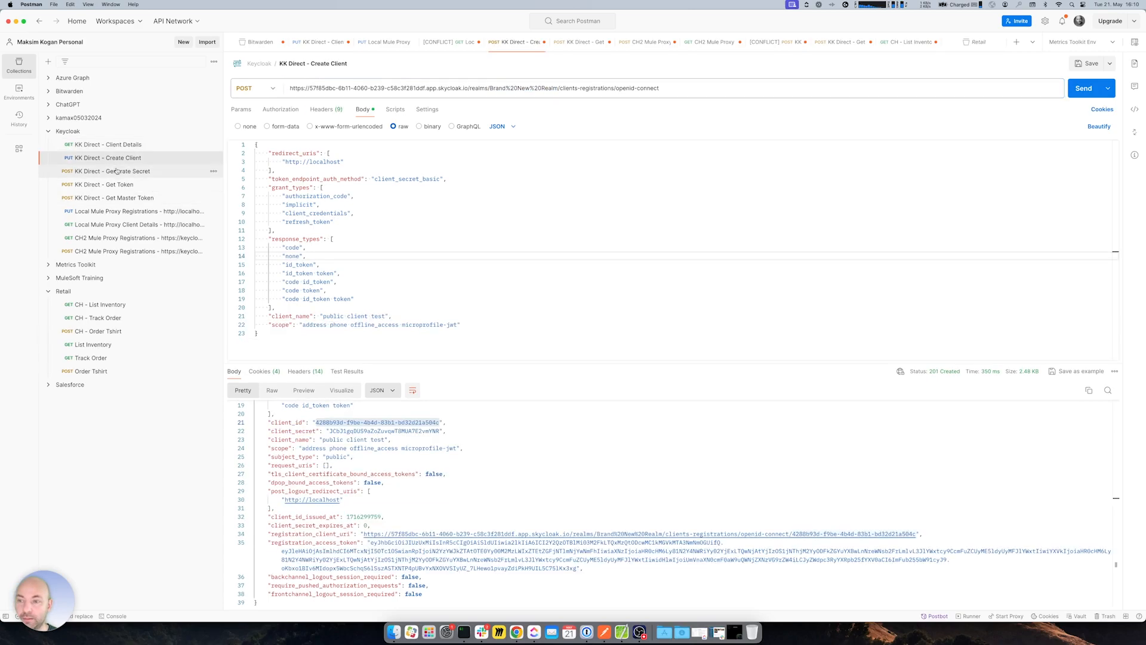
{"action": "left_click_drag", "start_coordinate": [507, 88], "coordinate": [588, 88]}
{"action": "key", "text": "super+v"}
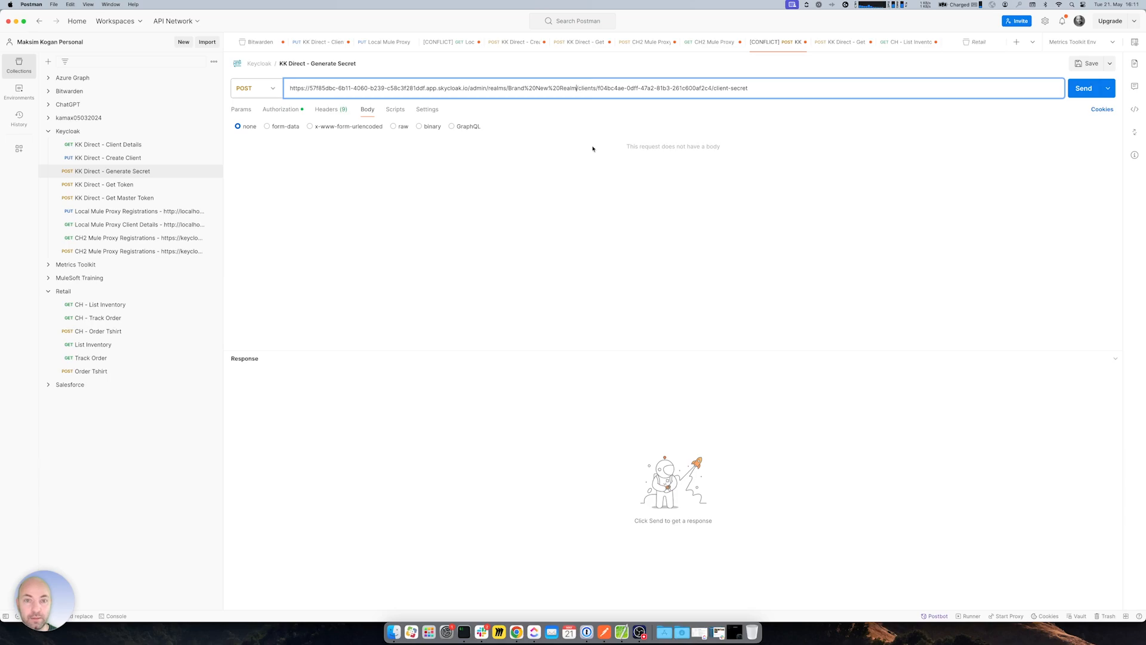
- Copy the client ID from the Client Details URL and select the old ID in Generate Secret
{"action": "left_click", "coordinate": [107, 144]}
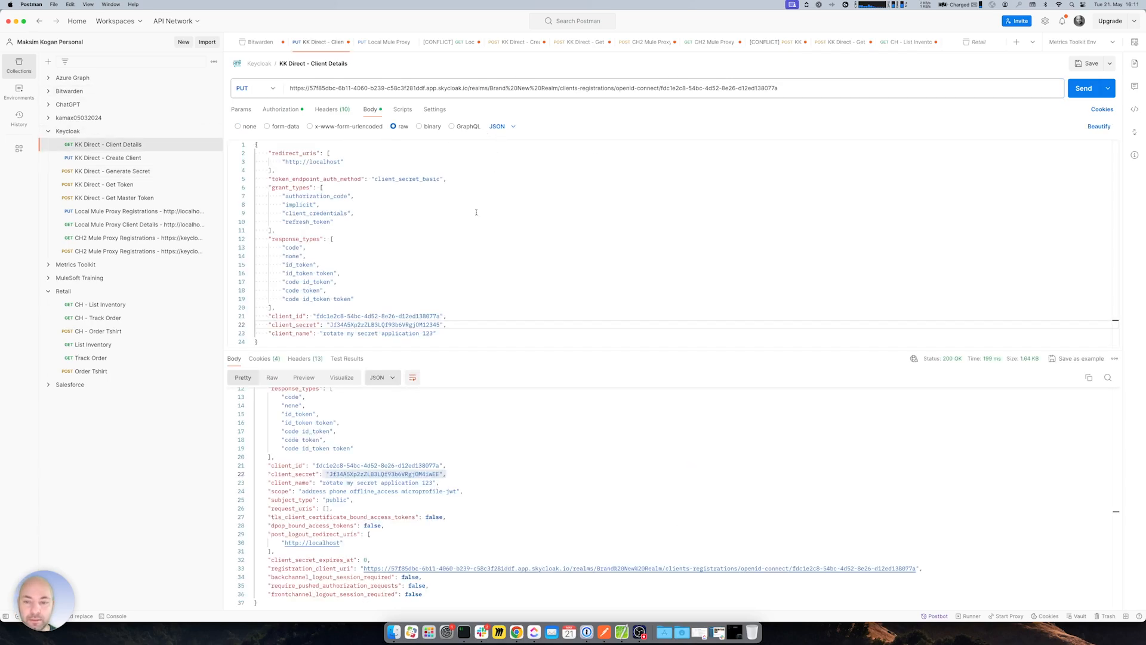
{"action": "left_click_drag", "start_coordinate": [660, 89], "coordinate": [781, 85]}
{"action": "key", "text": "super+c"}
{"action": "left_click", "coordinate": [696, 88]}
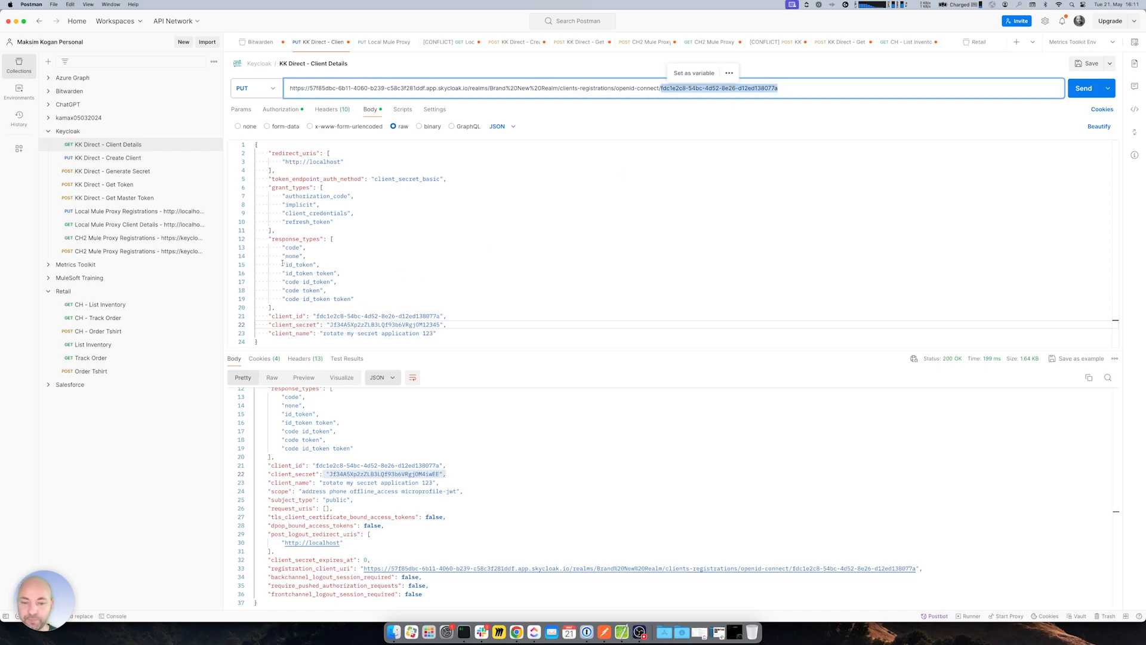
{"action": "left_click", "coordinate": [118, 173]}
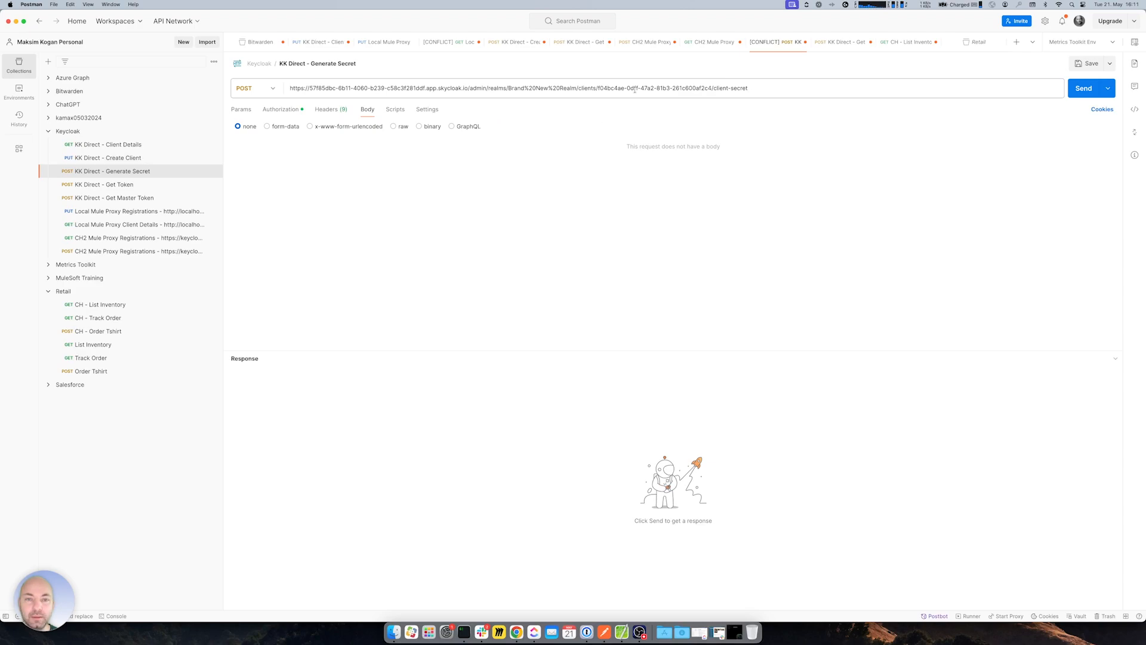
{"action": "left_click_drag", "start_coordinate": [600, 89], "coordinate": [712, 85]}
- Paste client ID fdc1e2c8-54bc-4d52-8e26-d12ed138077a into the URL and copy the current secret from Keycloak
{"action": "key", "text": "super+v"}
{"action": "left_click", "coordinate": [503, 225]}
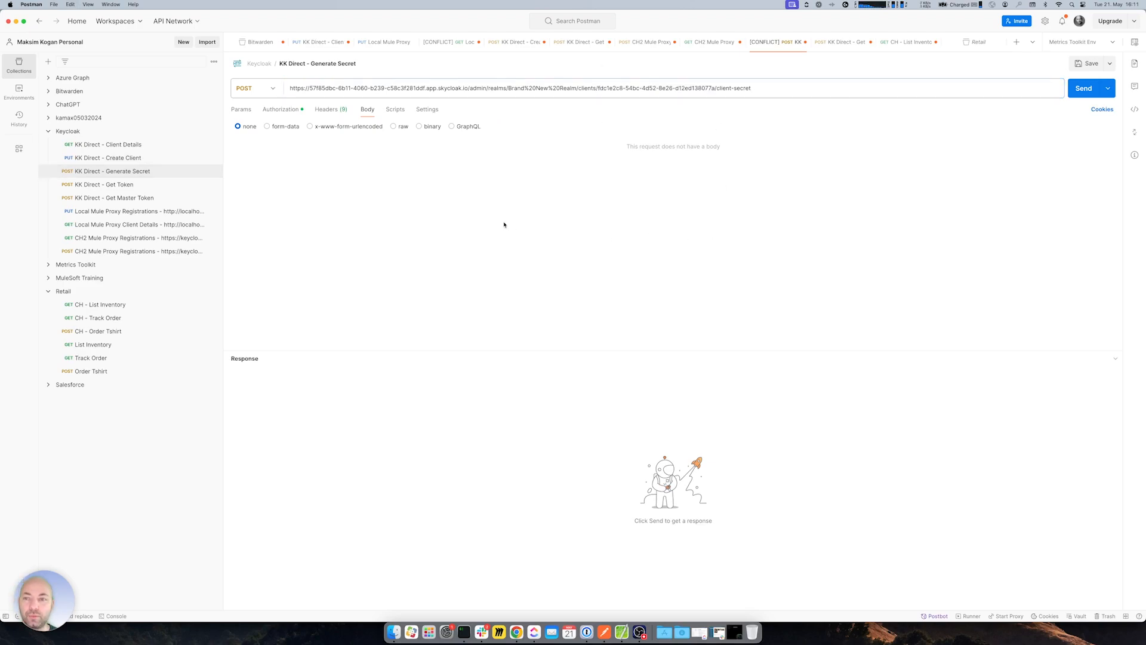
{"action": "key", "text": "super+Tab"}
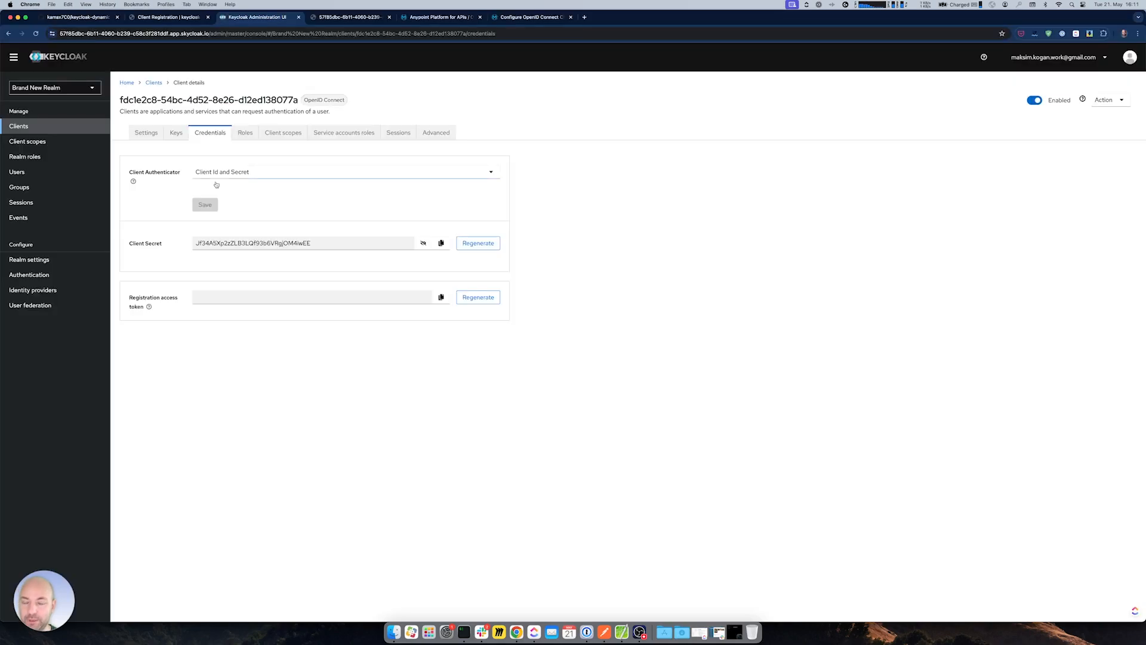
{"action": "double_click", "coordinate": [305, 243]}
{"action": "key", "text": "super+c"}
{"action": "key", "text": "super+Tab"}
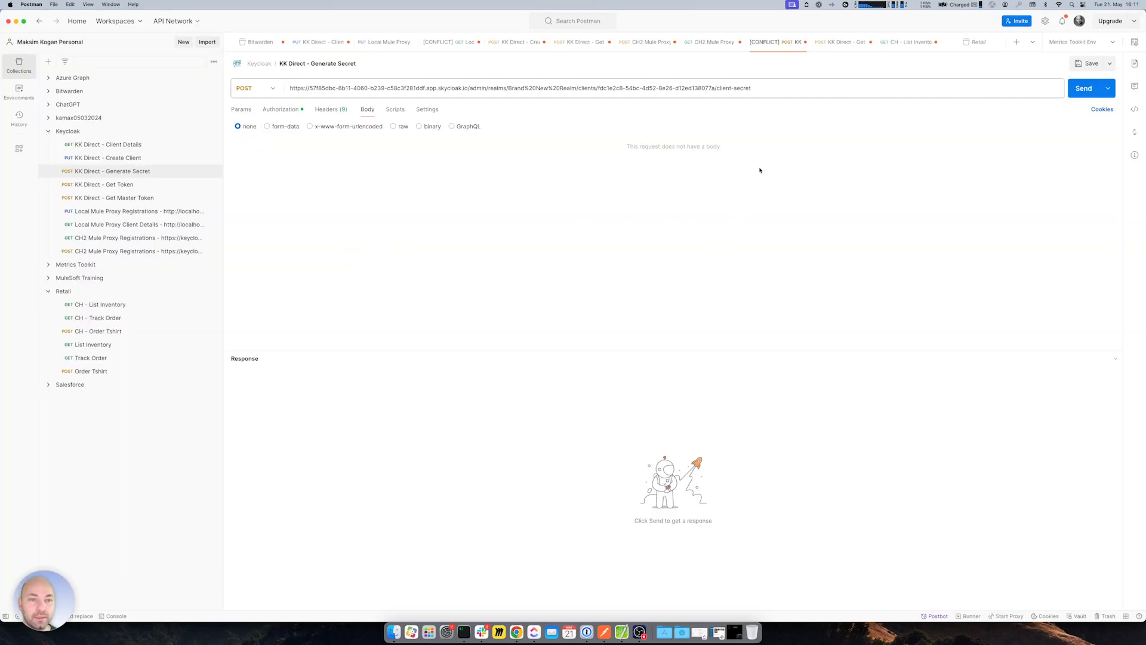
- Send the Generate Secret request, note the 401 Unauthorized error, and check its Authorization settings
{"action": "left_click", "coordinate": [1079, 89]}
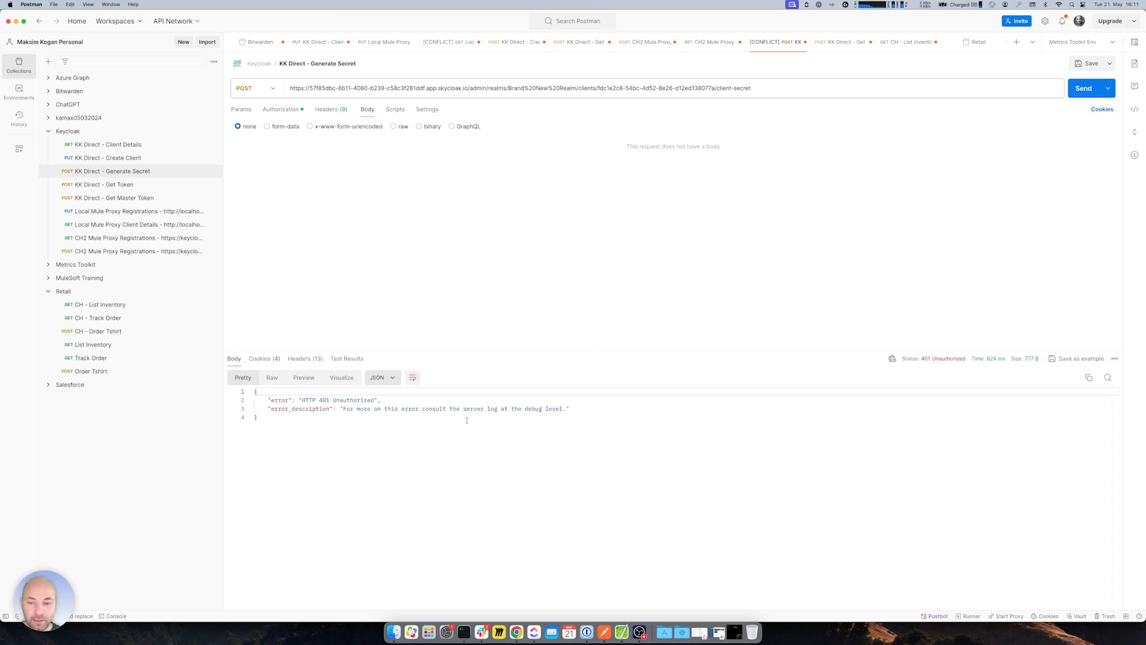
{"action": "left_click_drag", "start_coordinate": [423, 407], "coordinate": [570, 409]}
{"action": "left_click", "coordinate": [526, 460]}
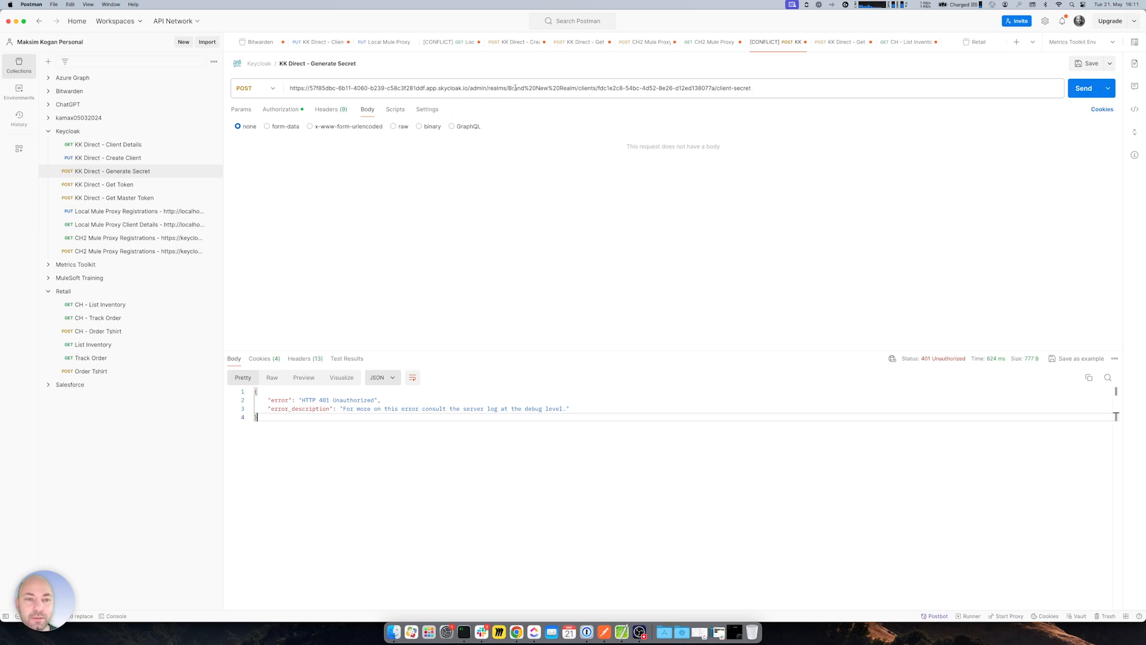
{"action": "left_click", "coordinate": [277, 110]}
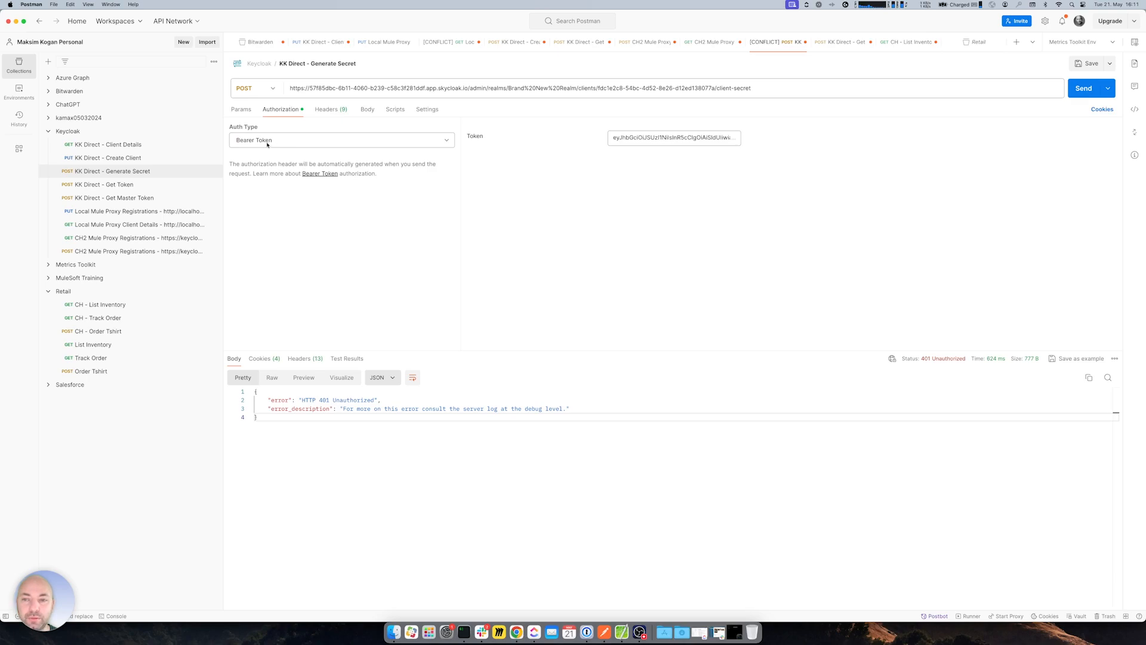
- Get a fresh master token, use it as Generate Secret's bearer token, and resend for 200 OK
{"action": "left_click", "coordinate": [114, 198]}
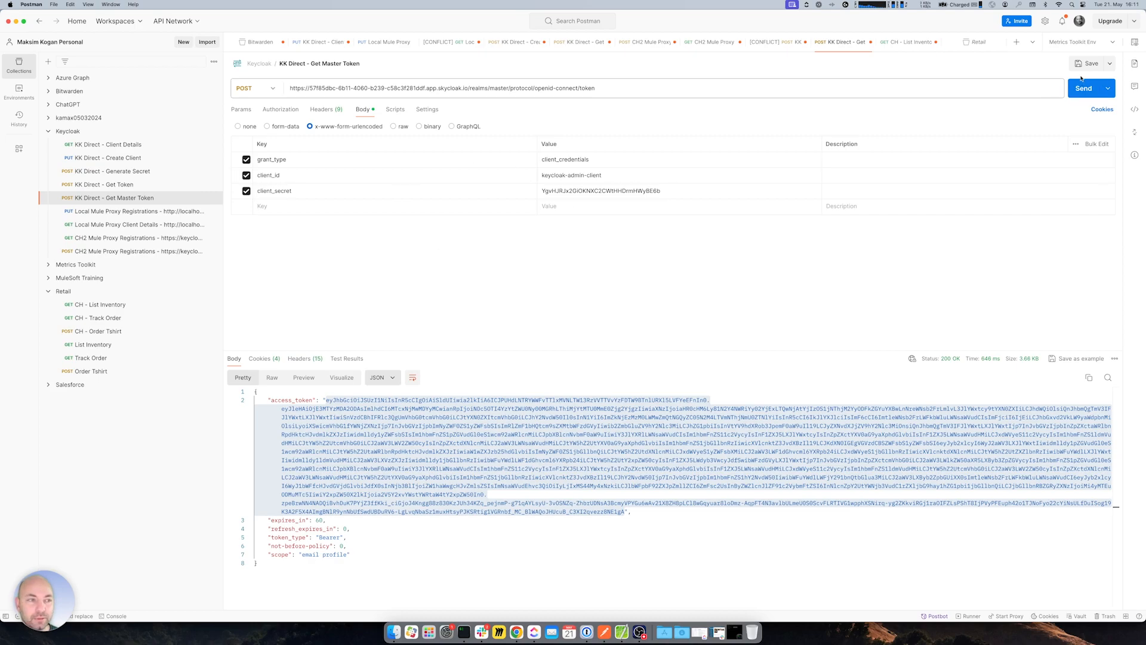
{"action": "key", "text": "super+Return"}
{"action": "left_click_drag", "start_coordinate": [325, 398], "coordinate": [625, 511]}
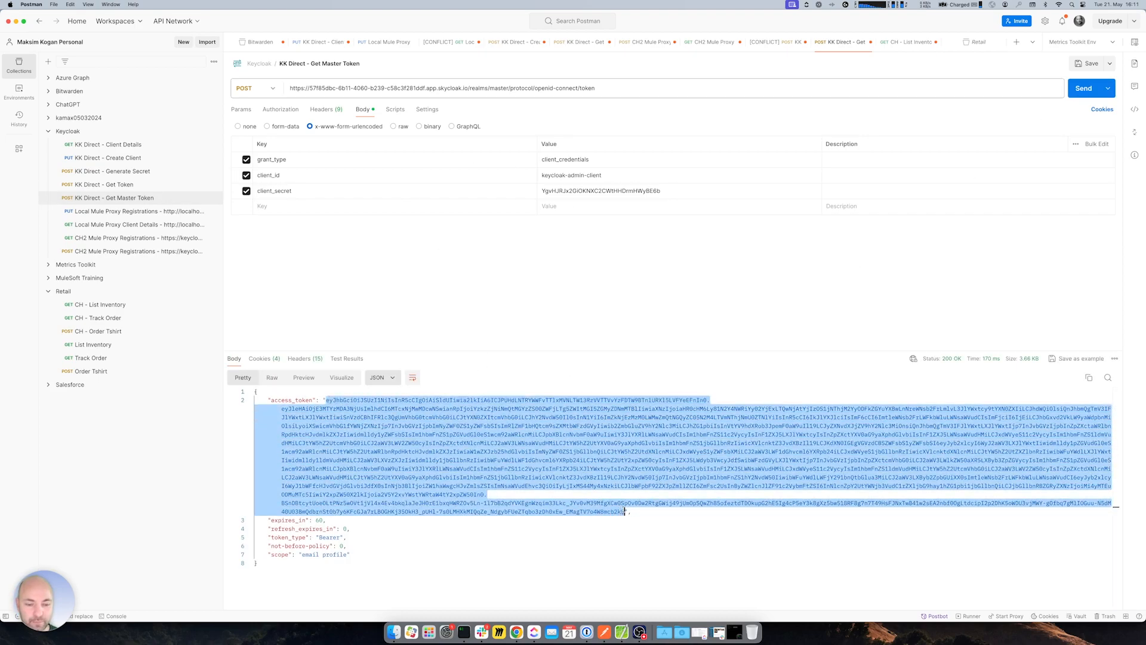
{"action": "left_click", "coordinate": [111, 171]}
{"action": "left_click", "coordinate": [633, 138]}
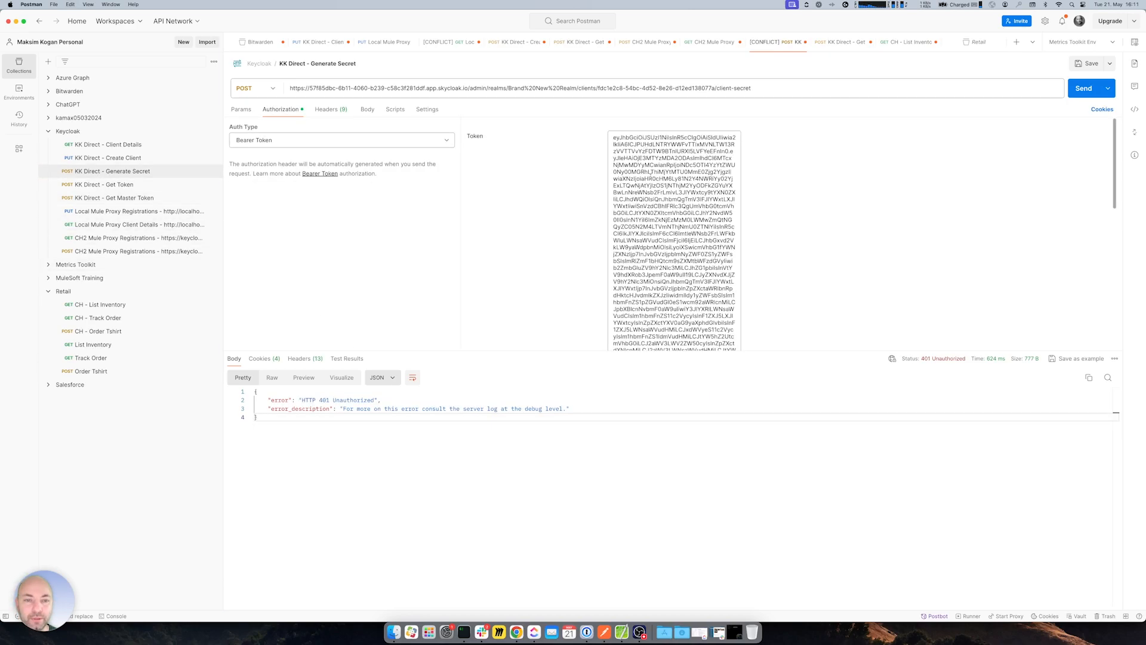
{"action": "key", "text": "super+a"}
{"action": "key", "text": "BackSpace"}
{"action": "key", "text": "super+v"}
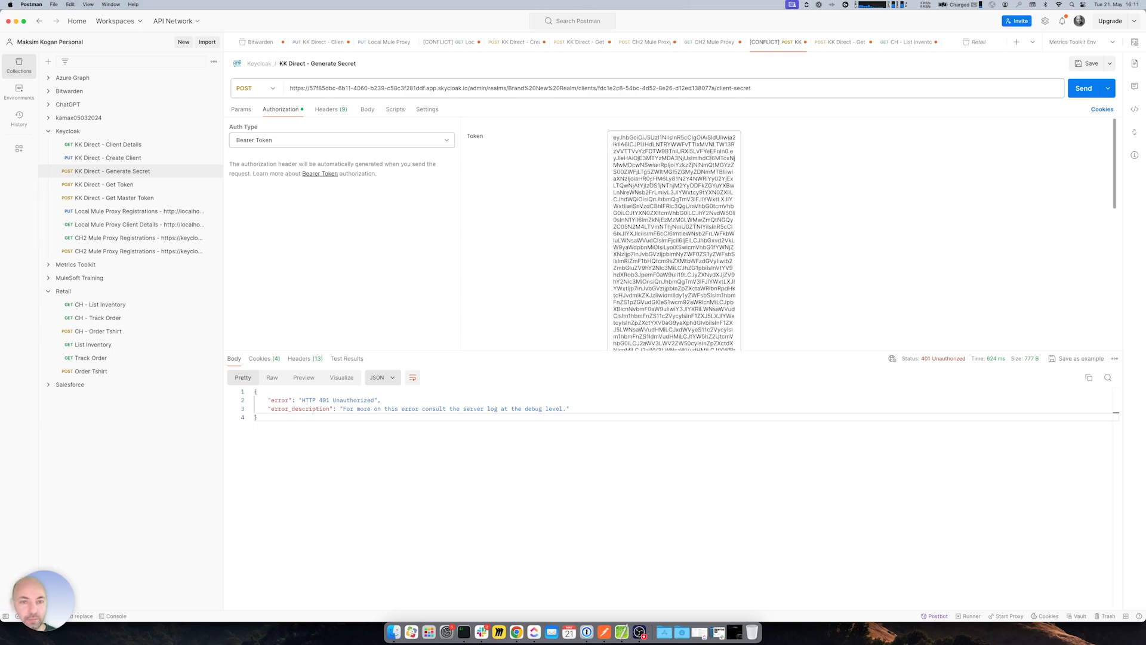
{"action": "left_click", "coordinate": [1083, 87]}
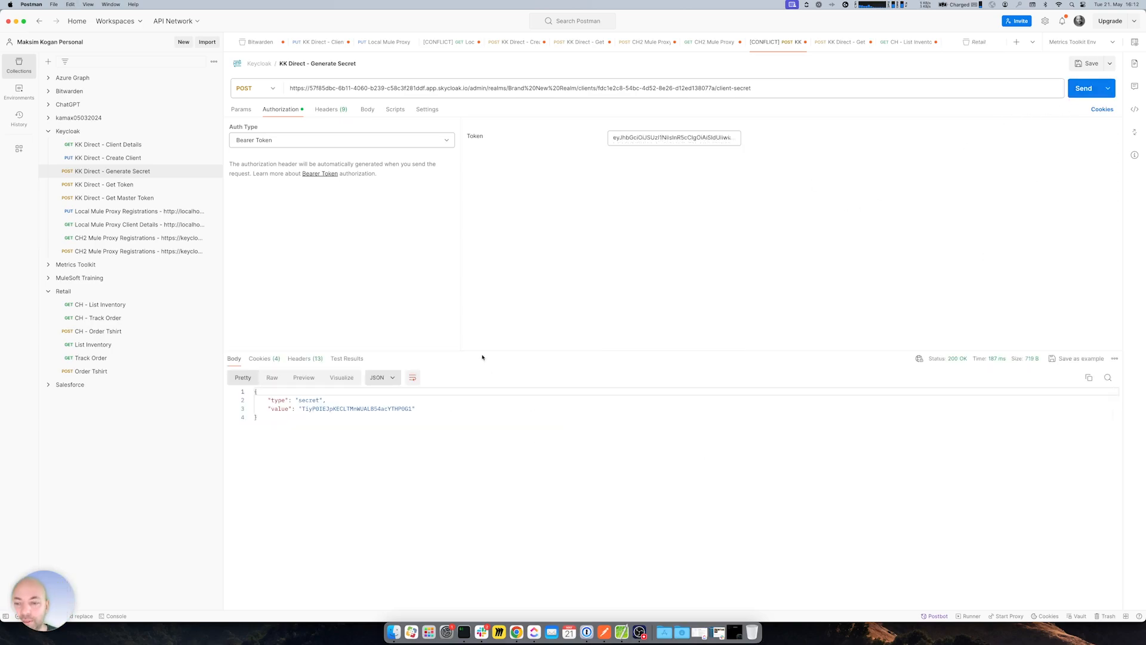
- Highlight the newly generated client secret in the response before going to the browser
{"action": "left_click", "coordinate": [302, 408]}
{"action": "left_click_drag", "start_coordinate": [302, 408], "coordinate": [412, 408]}
{"action": "left_click", "coordinate": [406, 420]}
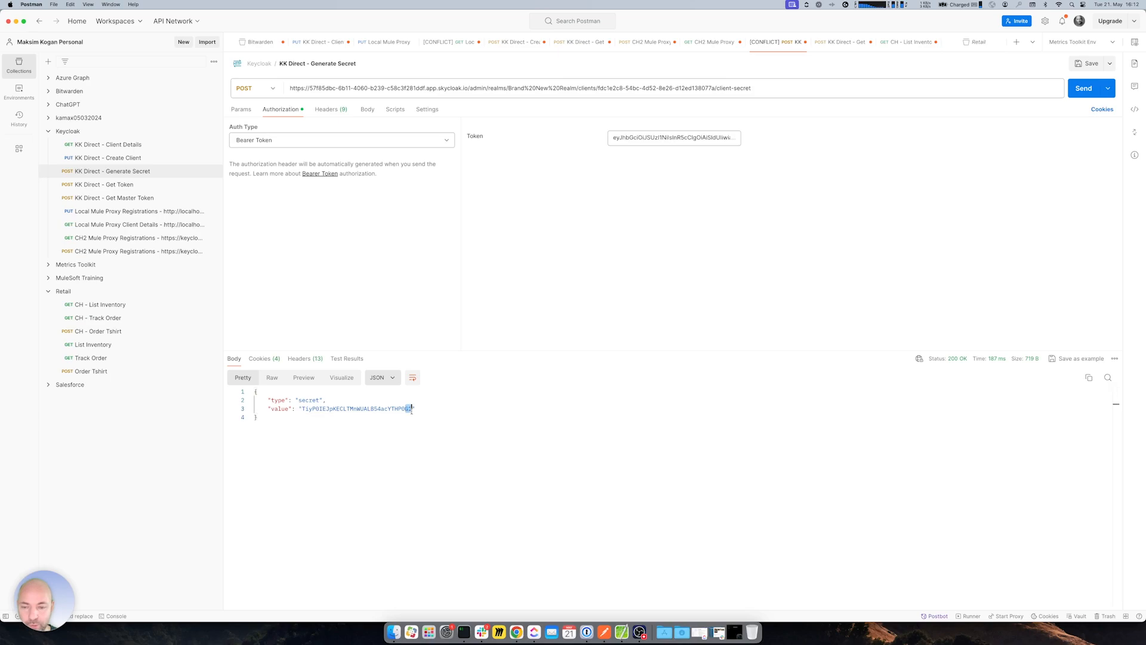
{"action": "key", "text": "super+Tab"}
- Reload the Keycloak credentials page and reveal the regenerated secret, then go back to Anypoint Platform
{"action": "left_click", "coordinate": [441, 216]}
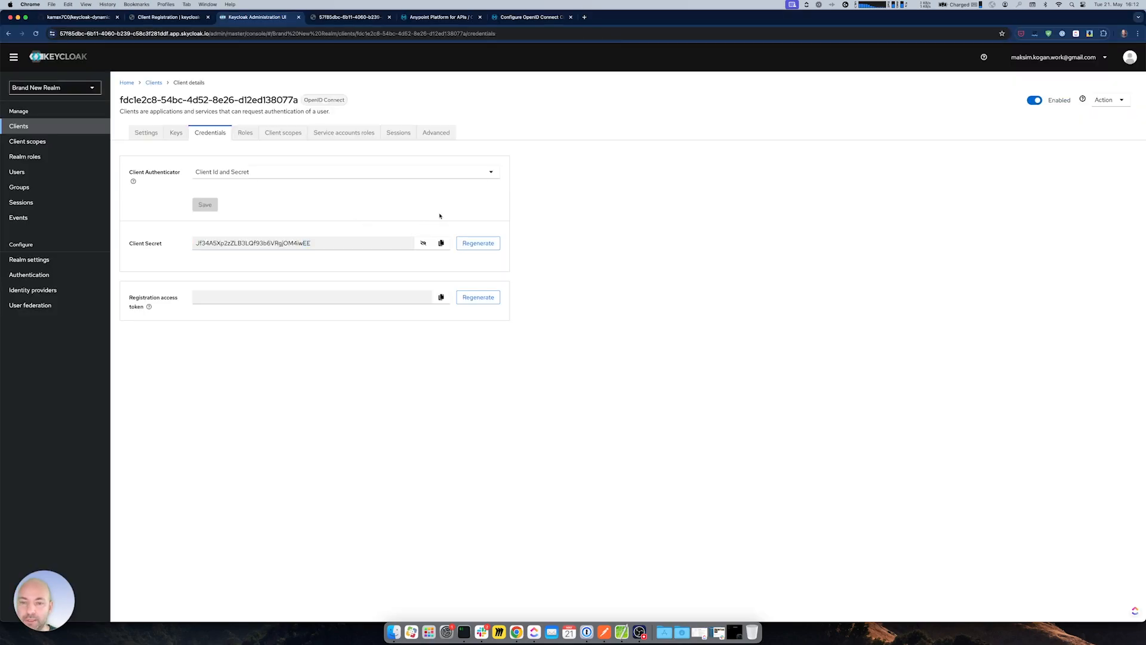
{"action": "left_click", "coordinate": [35, 34]}
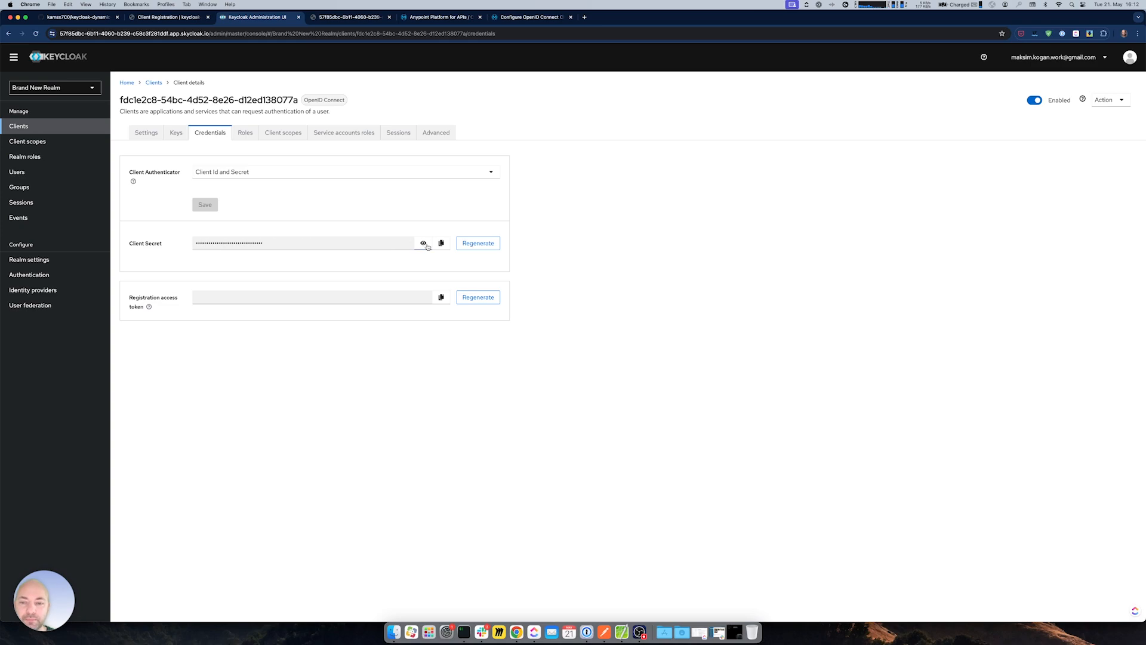
{"action": "left_click", "coordinate": [423, 242]}
{"action": "left_click_drag", "start_coordinate": [307, 243], "coordinate": [329, 244]}
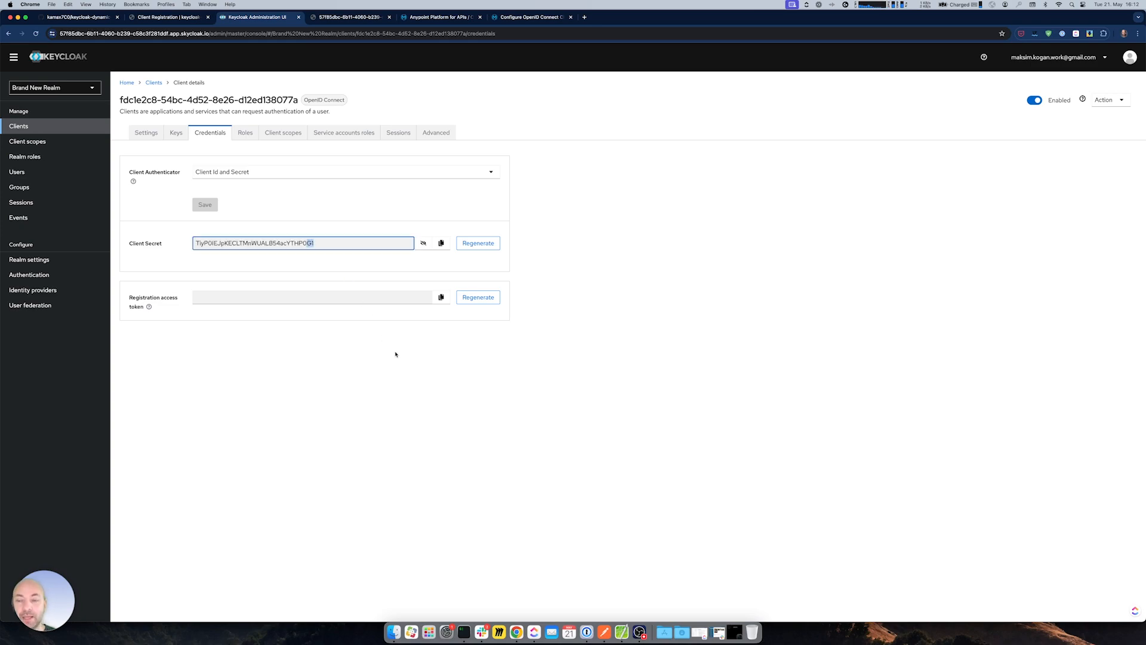
{"action": "left_click", "coordinate": [600, 404]}
{"action": "left_click", "coordinate": [441, 16]}
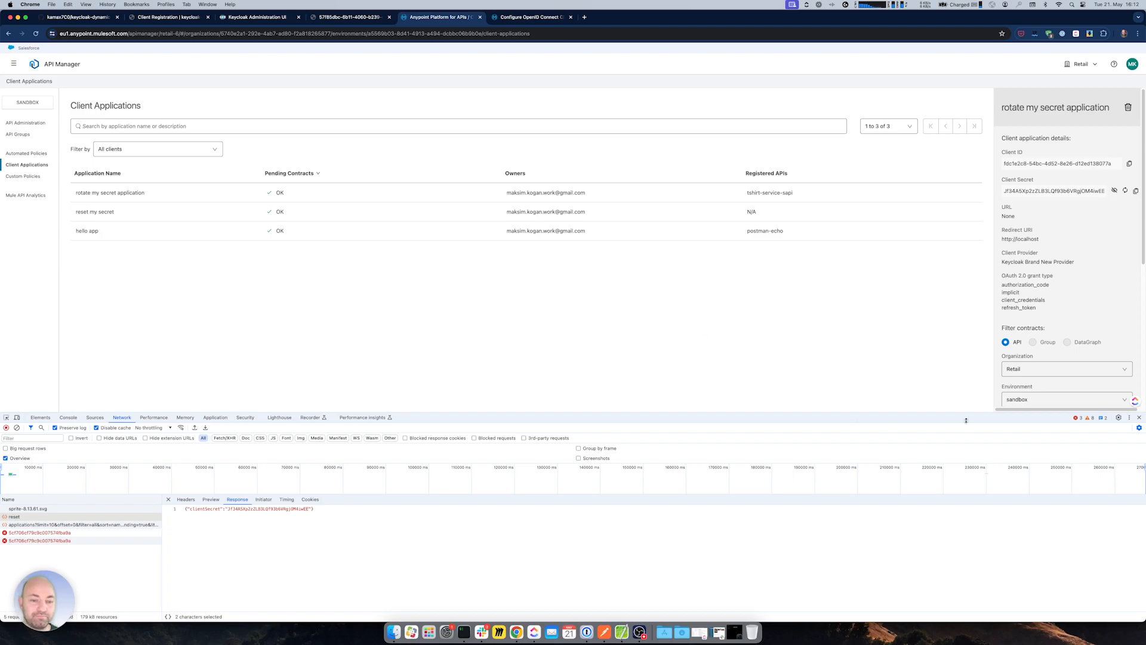
- Launch Anypoint Studio with the default workspace and keychain password, opening the proxy flow XML
{"action": "left_click", "coordinate": [1139, 417]}
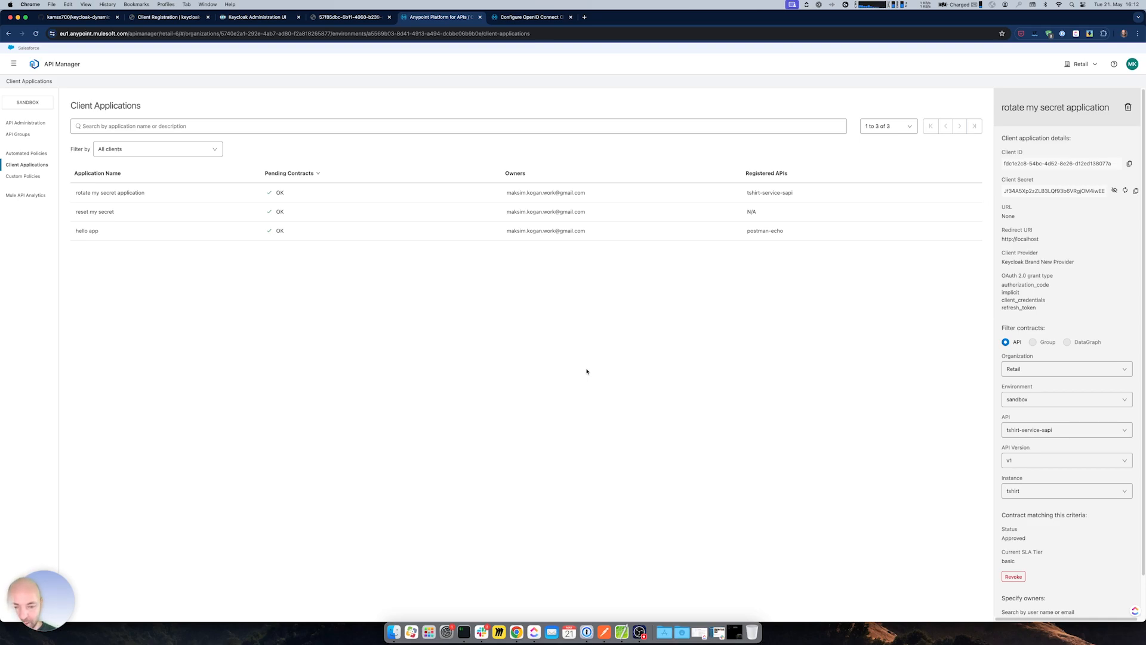
{"action": "key", "text": "super+space"}
{"action": "type", "text": "any"}
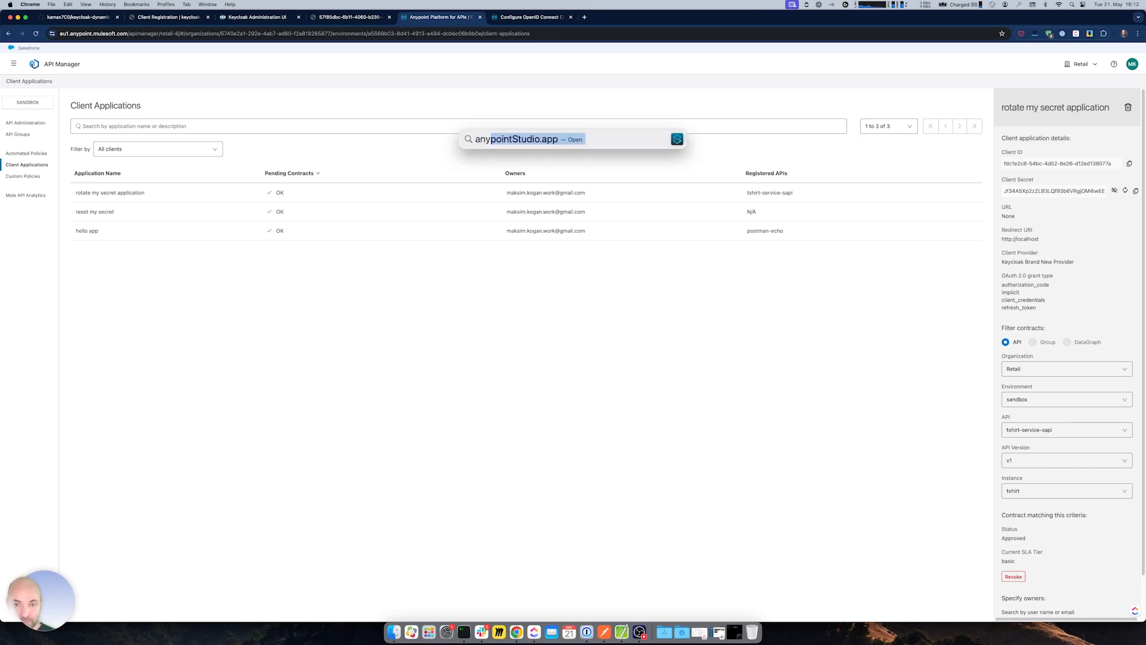
{"action": "key", "text": "Return"}
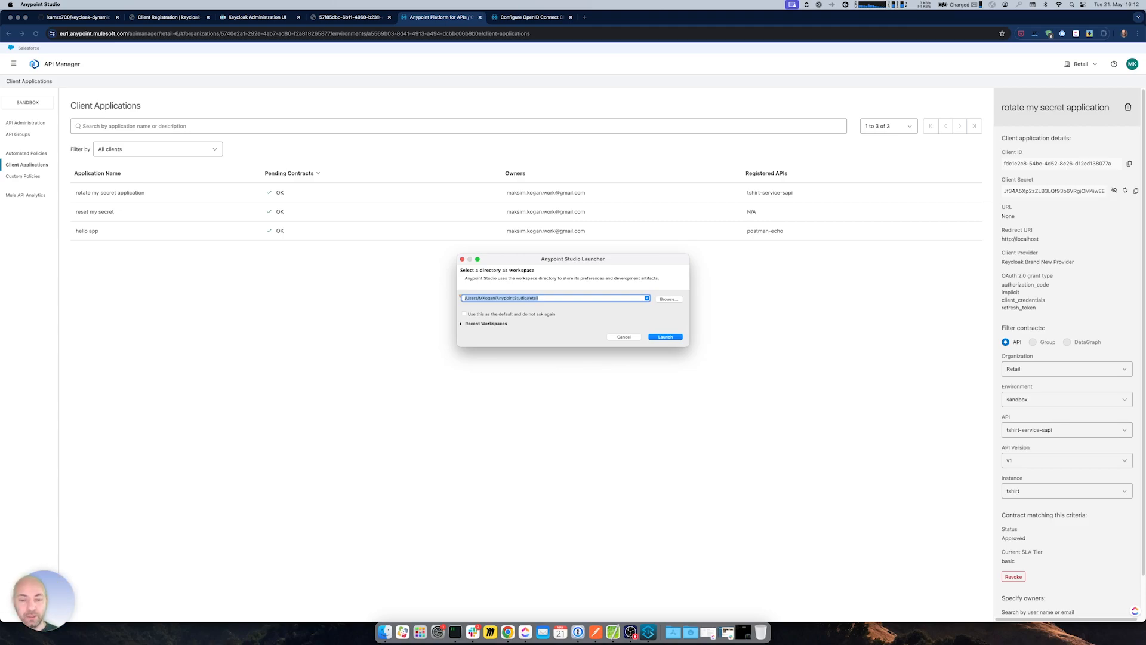
{"action": "key", "text": "Return"}
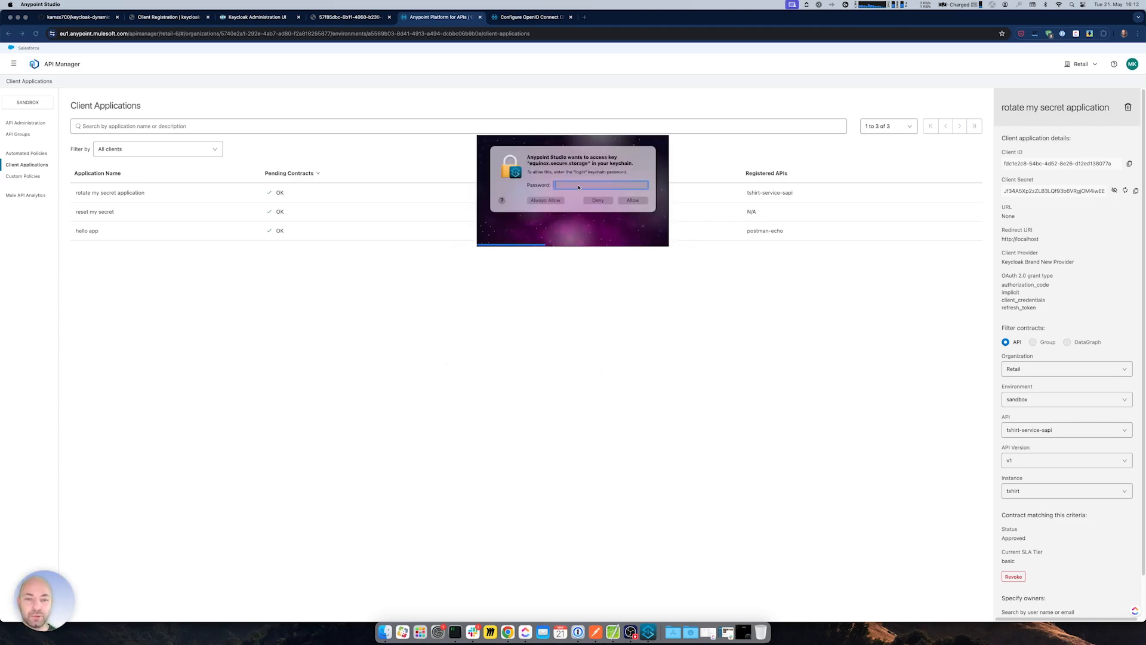
{"action": "type", "text": "•••••••••••"}
{"action": "key", "text": "Return"}
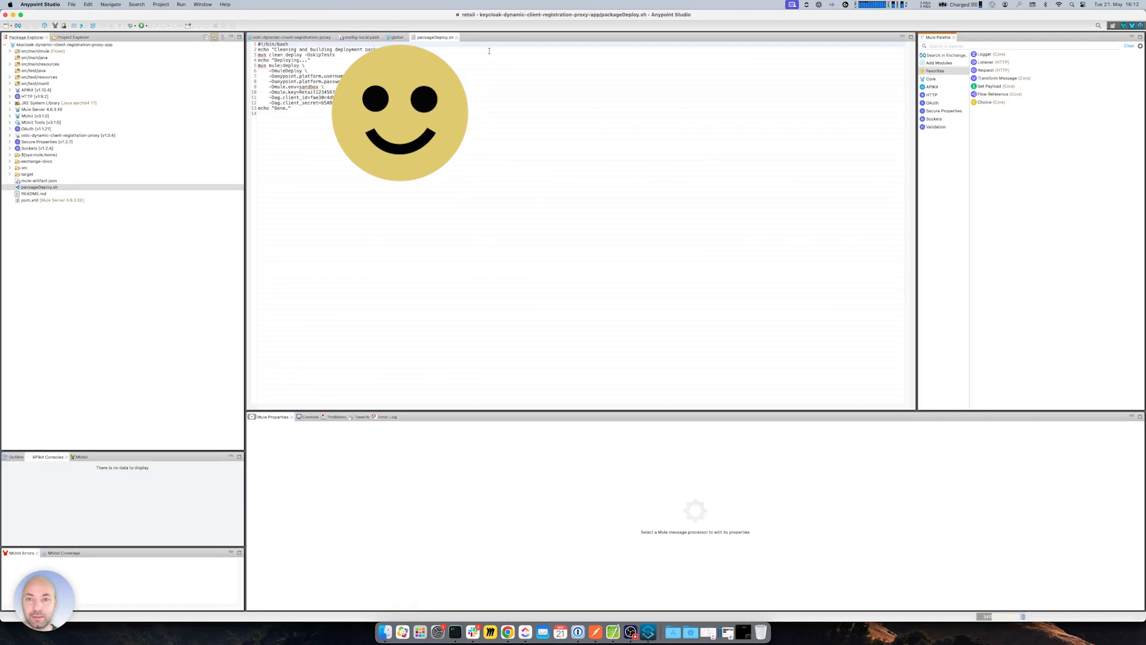
{"action": "left_click", "coordinate": [456, 37]}
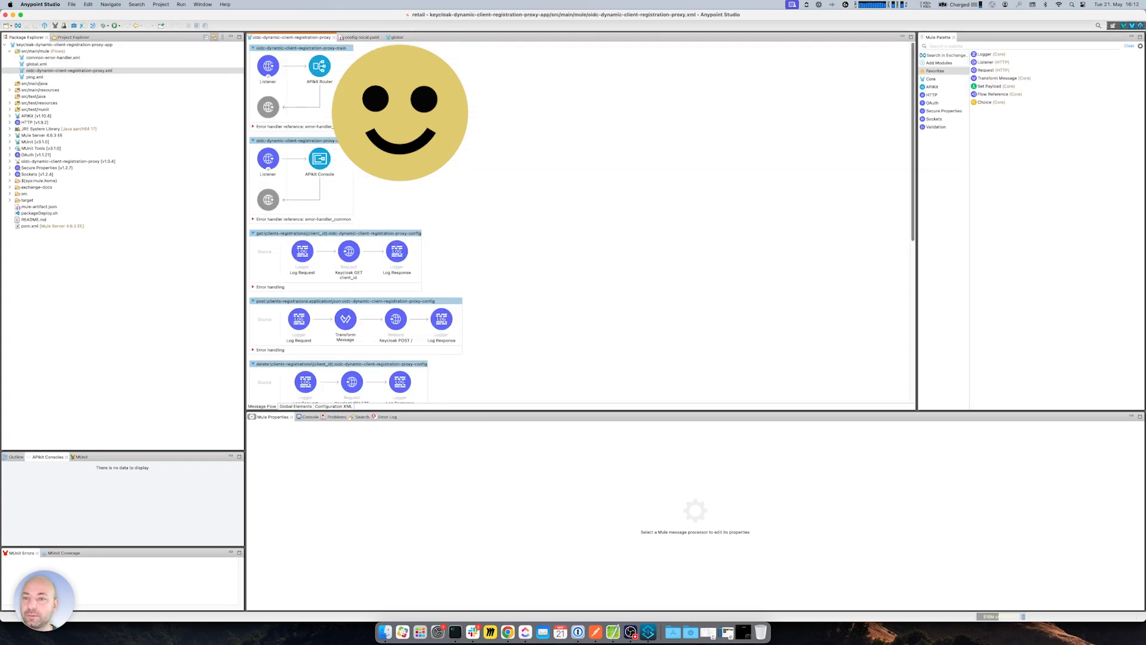
{"action": "key", "text": "super+Tab"}
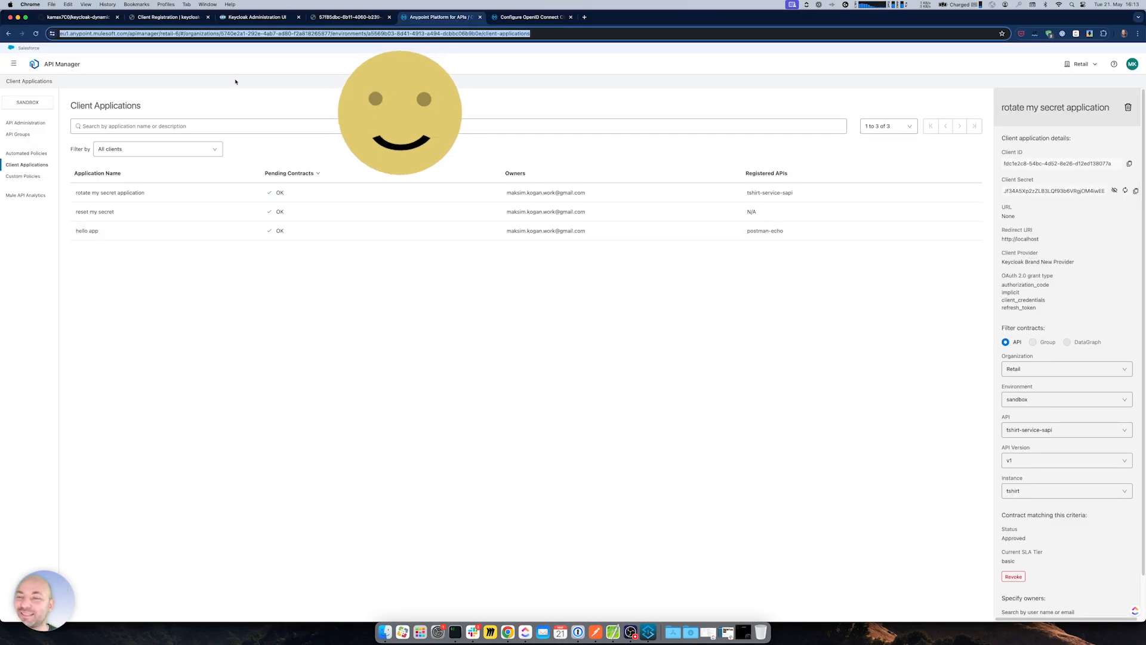
- Navigate via Exchange to Design Center and open the oidc-dynamic-client-registration-proxy project
{"action": "left_click", "coordinate": [336, 65]}
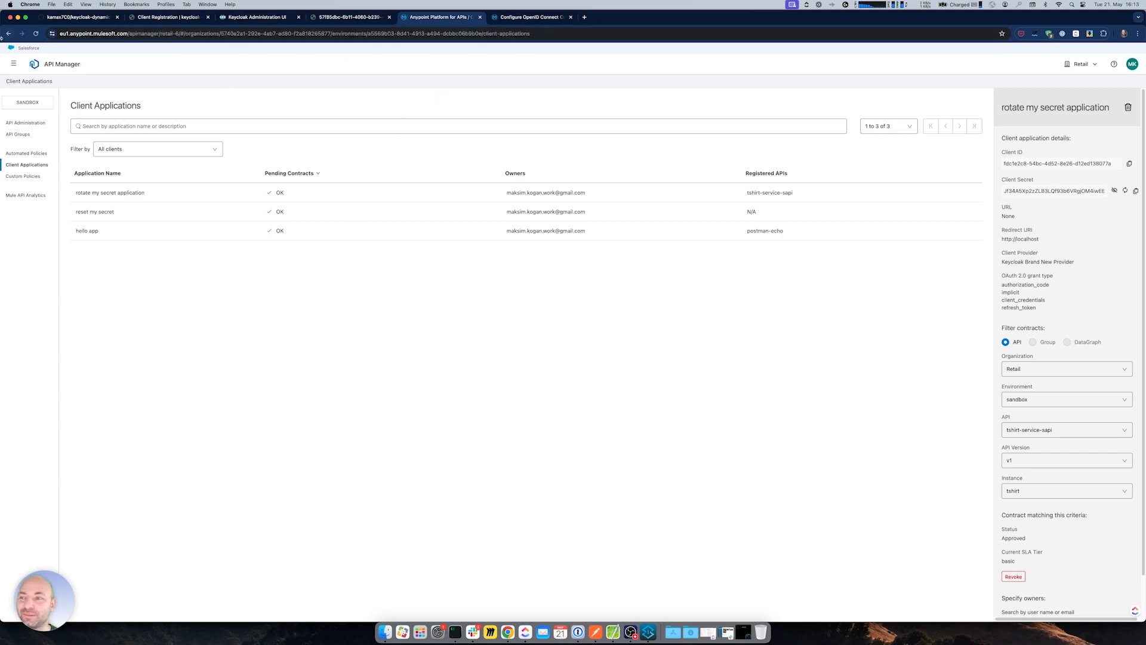
{"action": "left_click", "coordinate": [13, 64]}
{"action": "left_click", "coordinate": [47, 157]}
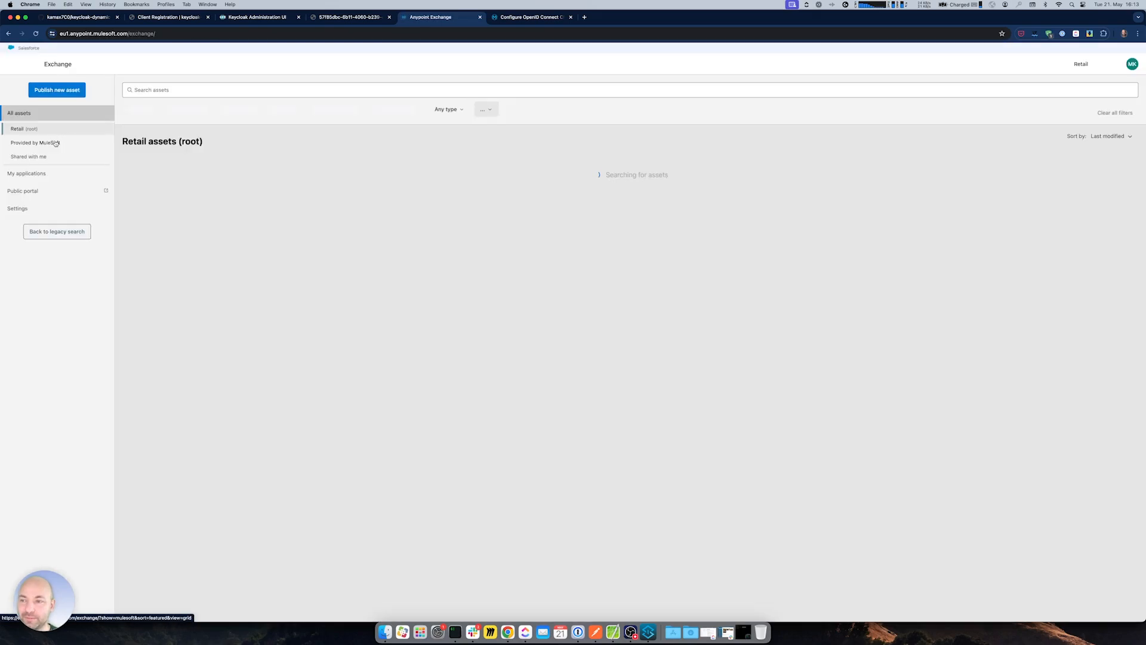
{"action": "left_click", "coordinate": [13, 64]}
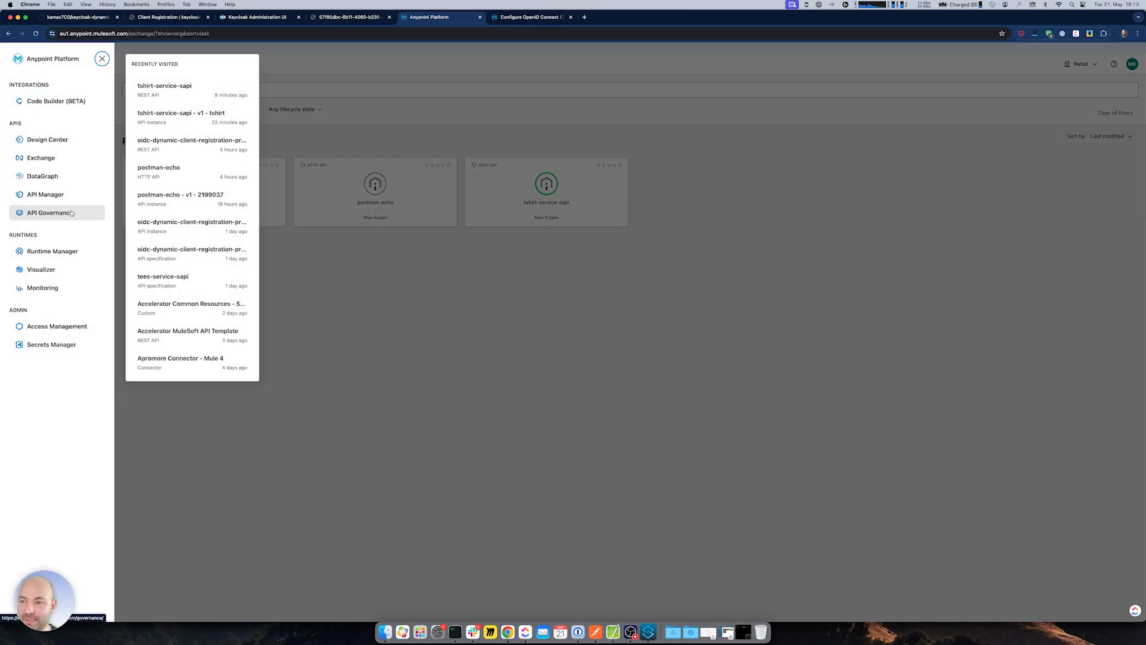
{"action": "left_click", "coordinate": [43, 141]}
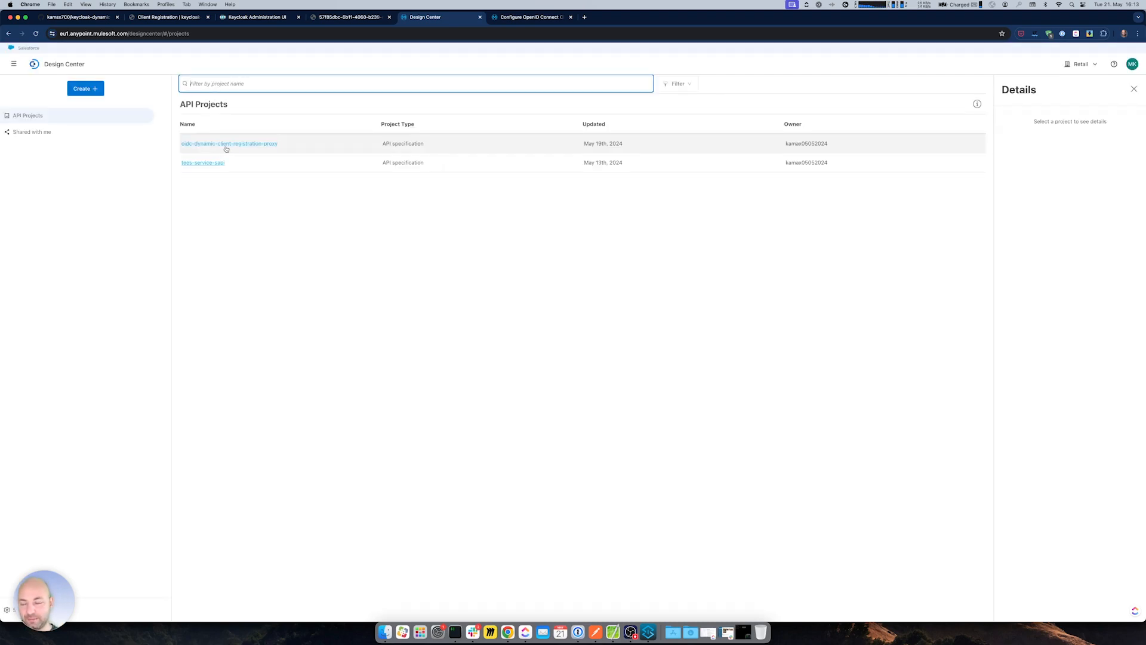
{"action": "left_click", "coordinate": [227, 149]}
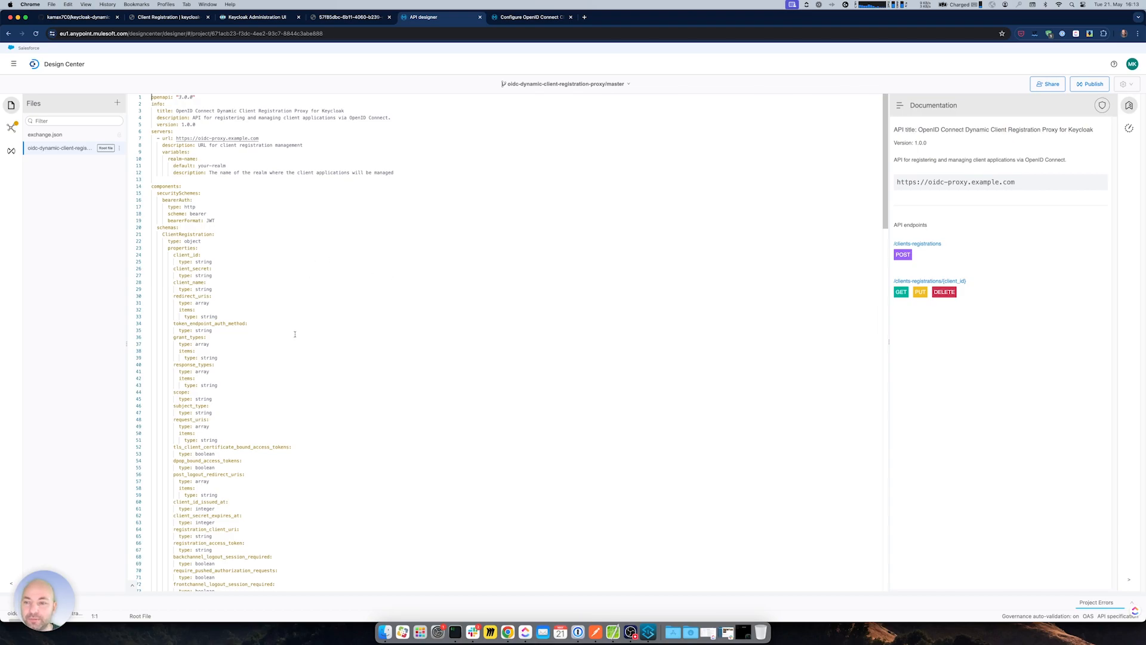
- Fold the spec's schemas and browse the POST registration and summary documentation
{"action": "left_click", "coordinate": [146, 228]}
{"action": "left_click_drag", "start_coordinate": [160, 269], "coordinate": [199, 270]}
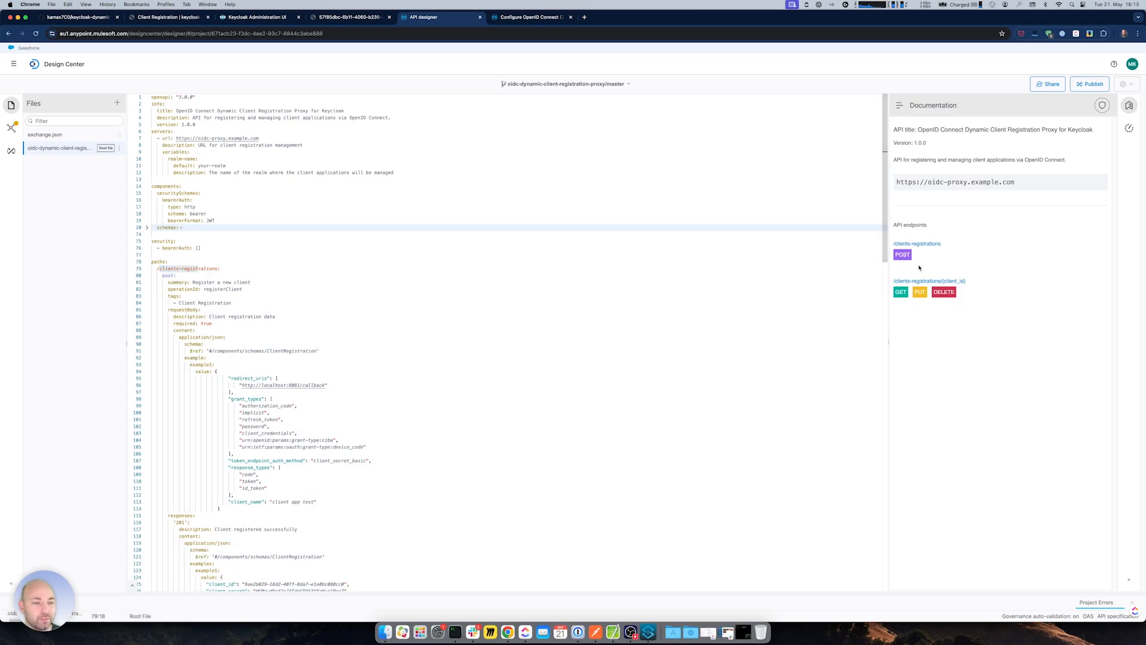
{"action": "left_click", "coordinate": [902, 255]}
{"action": "left_click", "coordinate": [897, 107]}
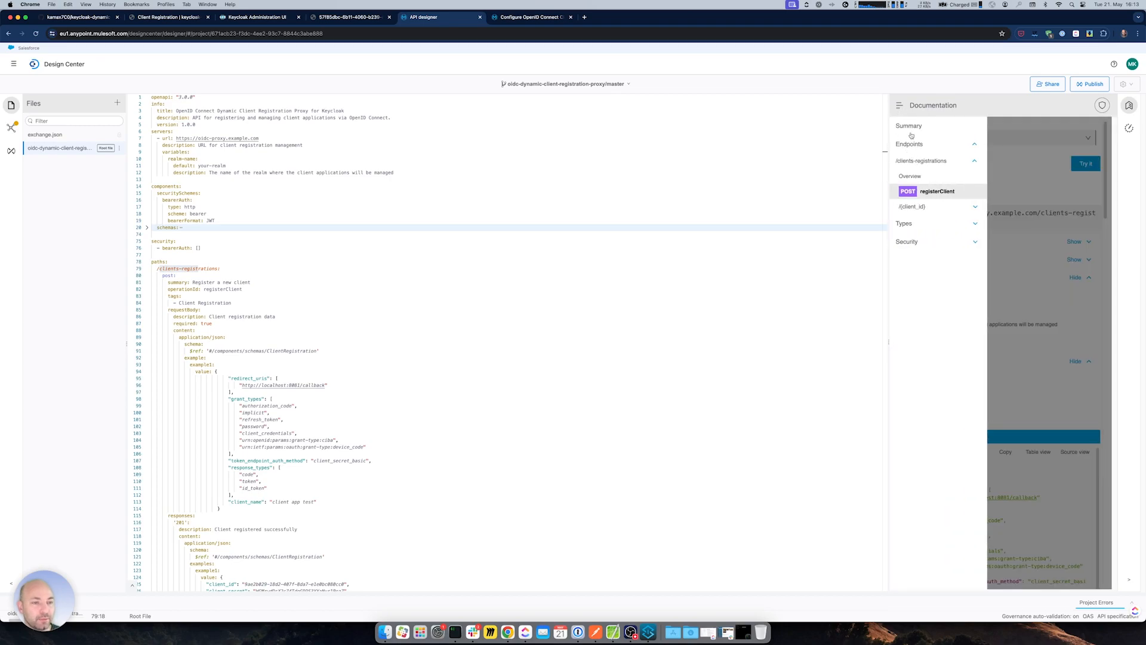
{"action": "left_click", "coordinate": [910, 132]}
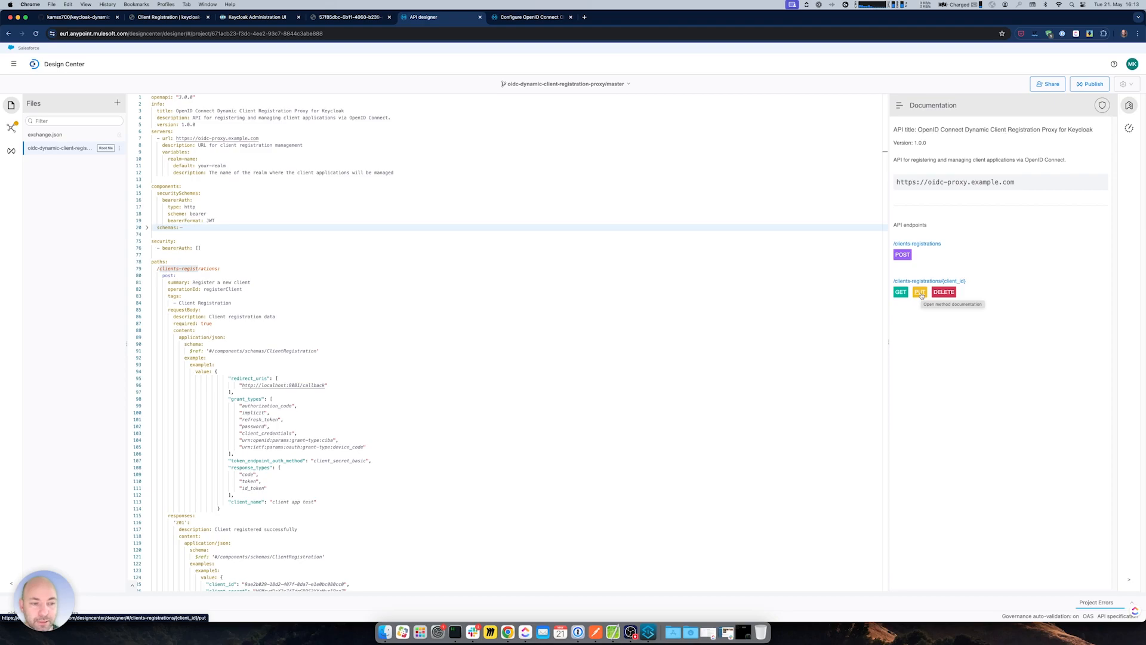
{"action": "scroll", "coordinate": [366, 409], "scroll_direction": "down", "scroll_amount": 6}
{"action": "scroll", "coordinate": [365, 410], "scroll_direction": "down", "scroll_amount": 8}
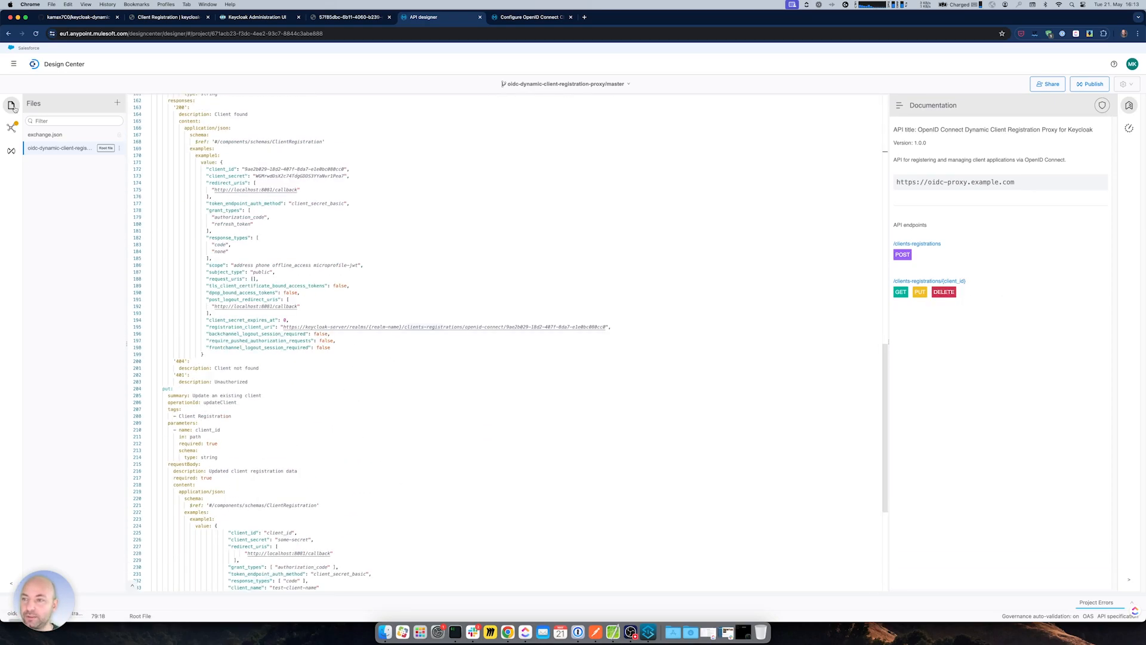
- View the oidc-dynamic-client-registration-proxy asset page in Exchange, then return to Anypoint Studio
{"action": "left_click", "coordinate": [13, 64]}
{"action": "left_click", "coordinate": [223, 150]}
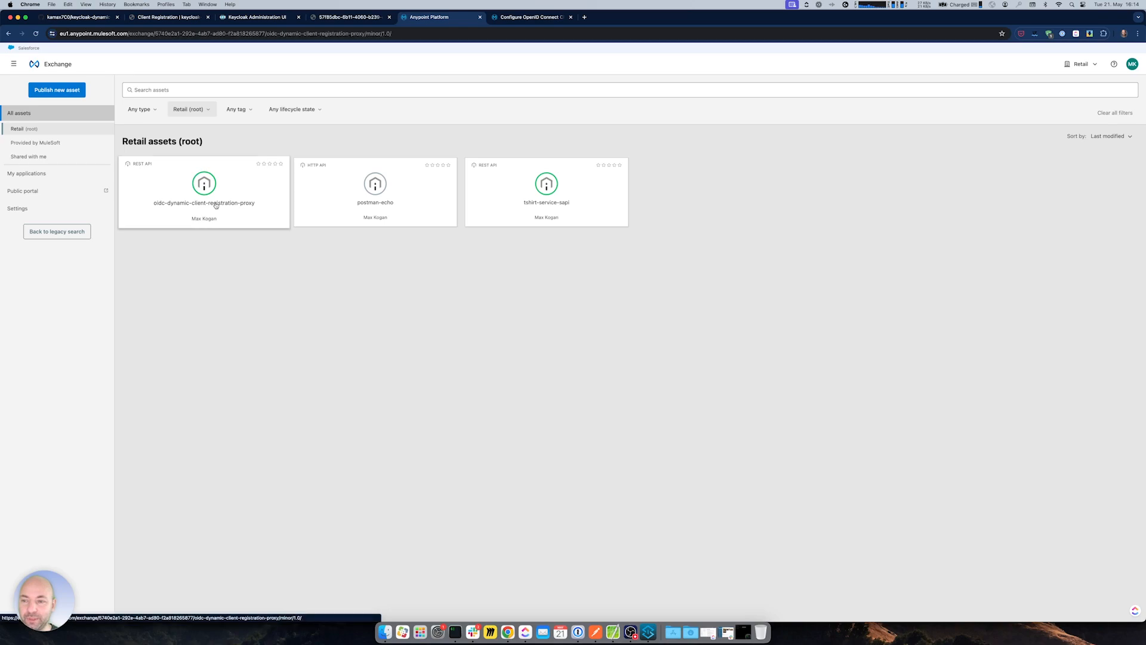
{"action": "left_click", "coordinate": [216, 204]}
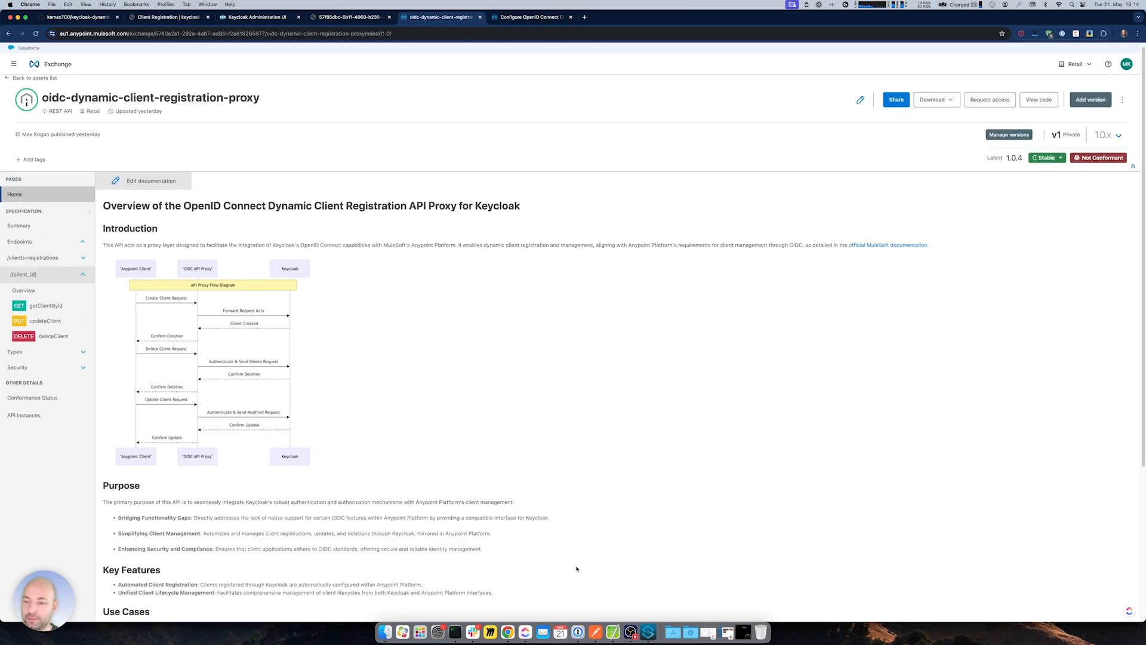
{"action": "left_click", "coordinate": [649, 631]}
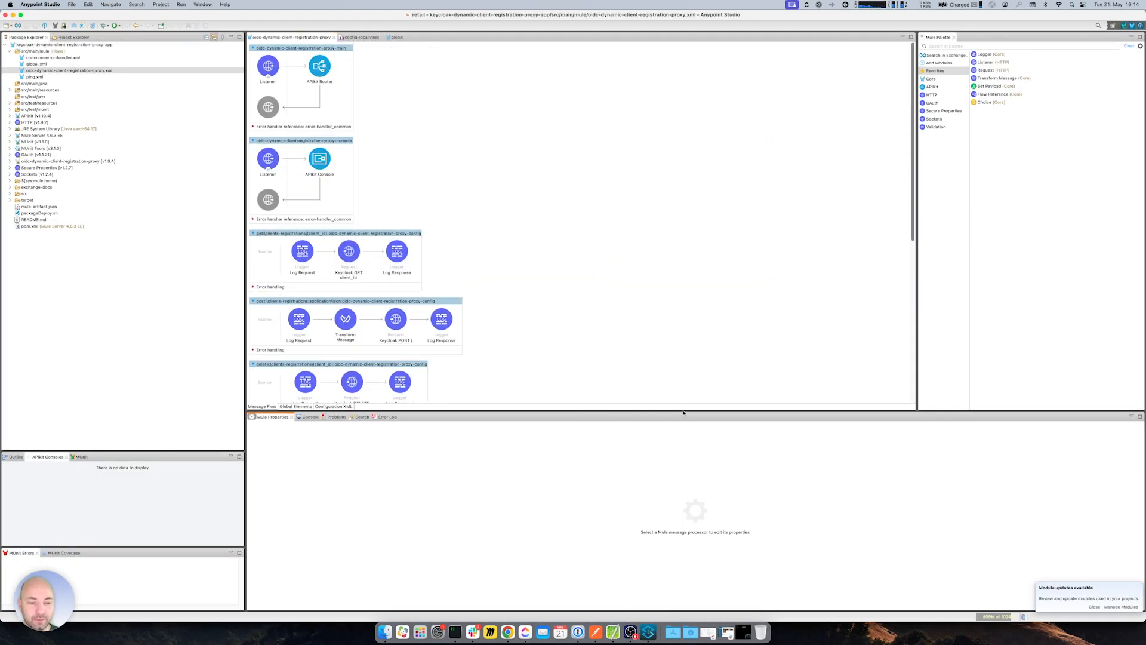
- Enlarge the flow canvas, dismiss the Module updates notice, and show the POST clients-registrations flow's properties
{"action": "left_click_drag", "start_coordinate": [683, 412], "coordinate": [728, 460]}
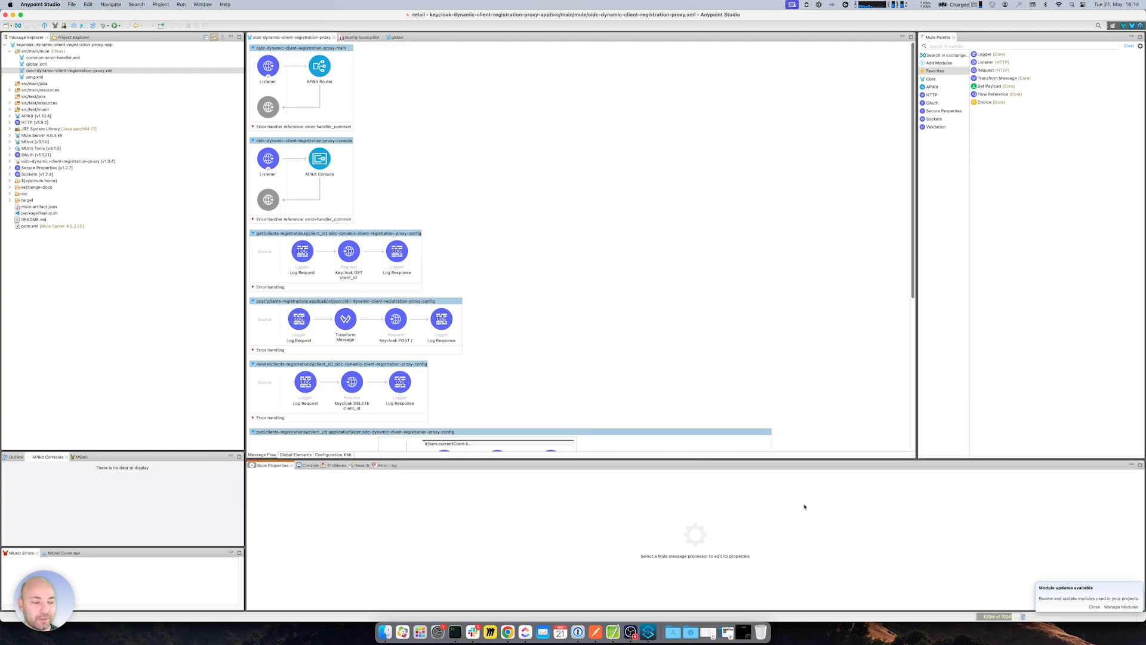
{"action": "left_click", "coordinate": [1093, 607]}
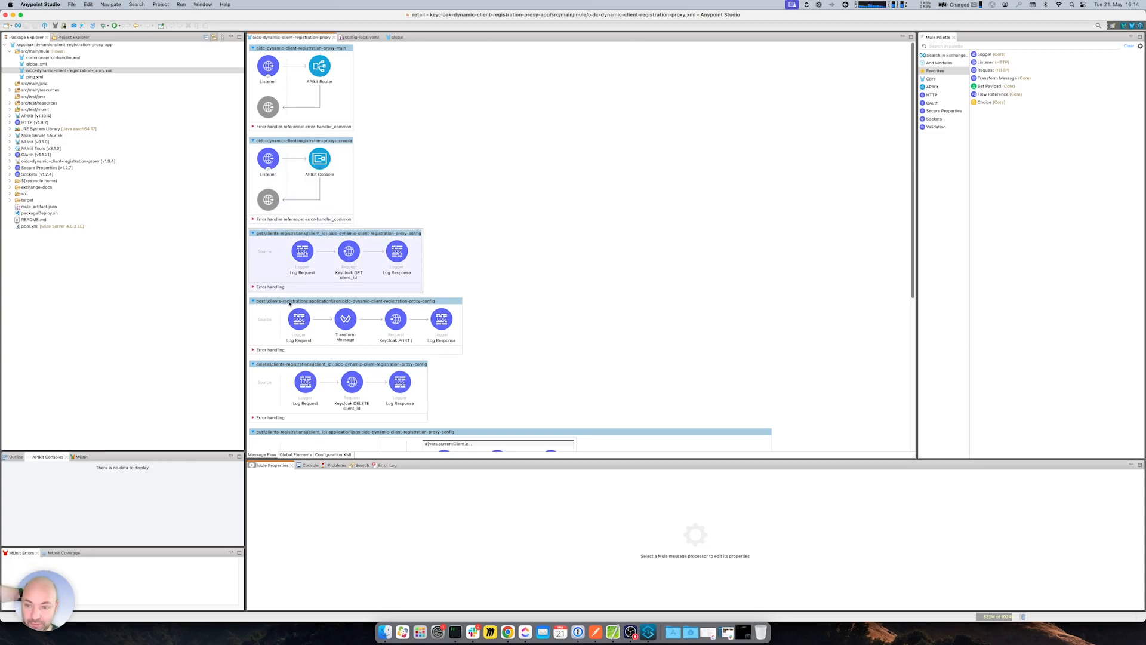
{"action": "left_click", "coordinate": [378, 302]}
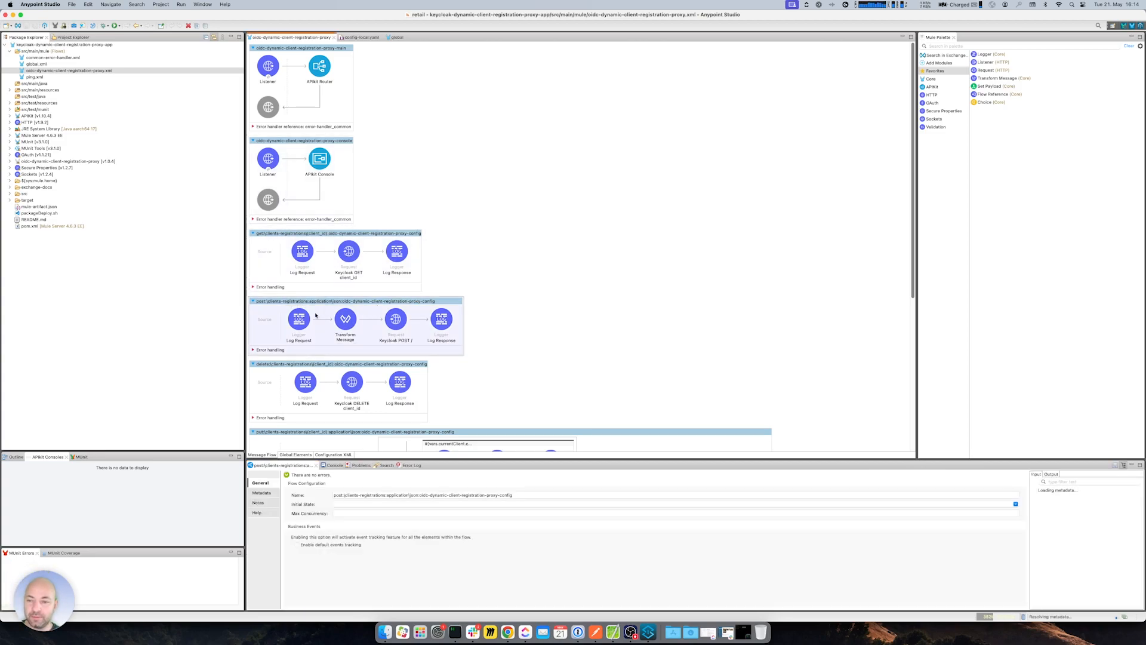
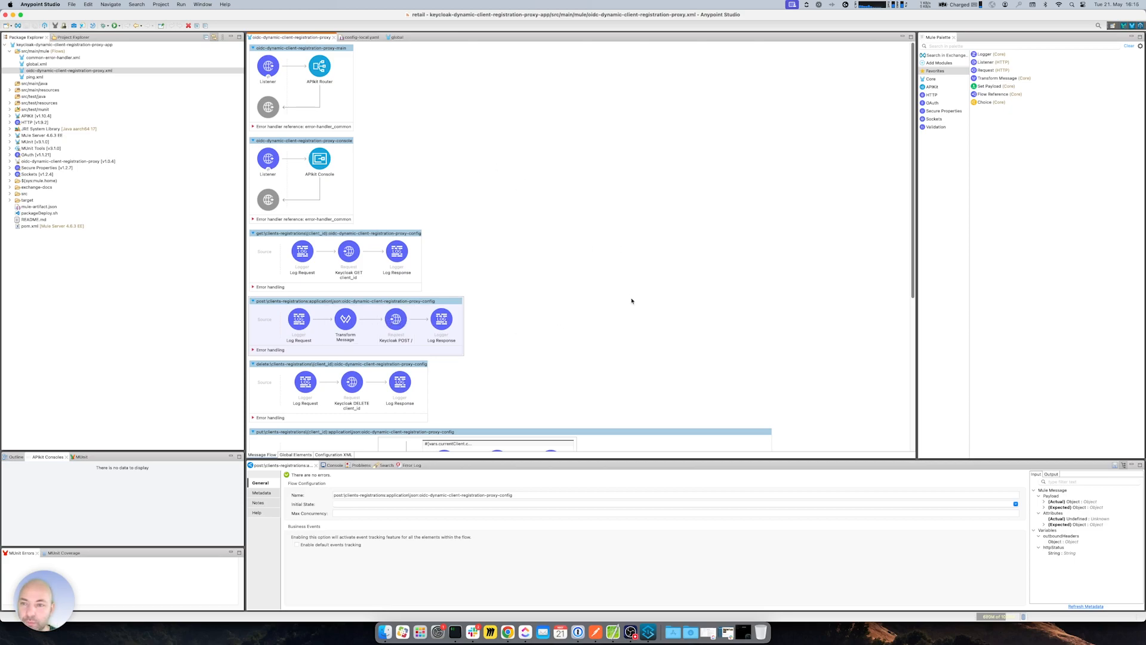
- In the Keycloak admin console, pick Just a Test Realm and find anypoint-client in its Clients list
{"action": "left_click", "coordinate": [507, 632]}
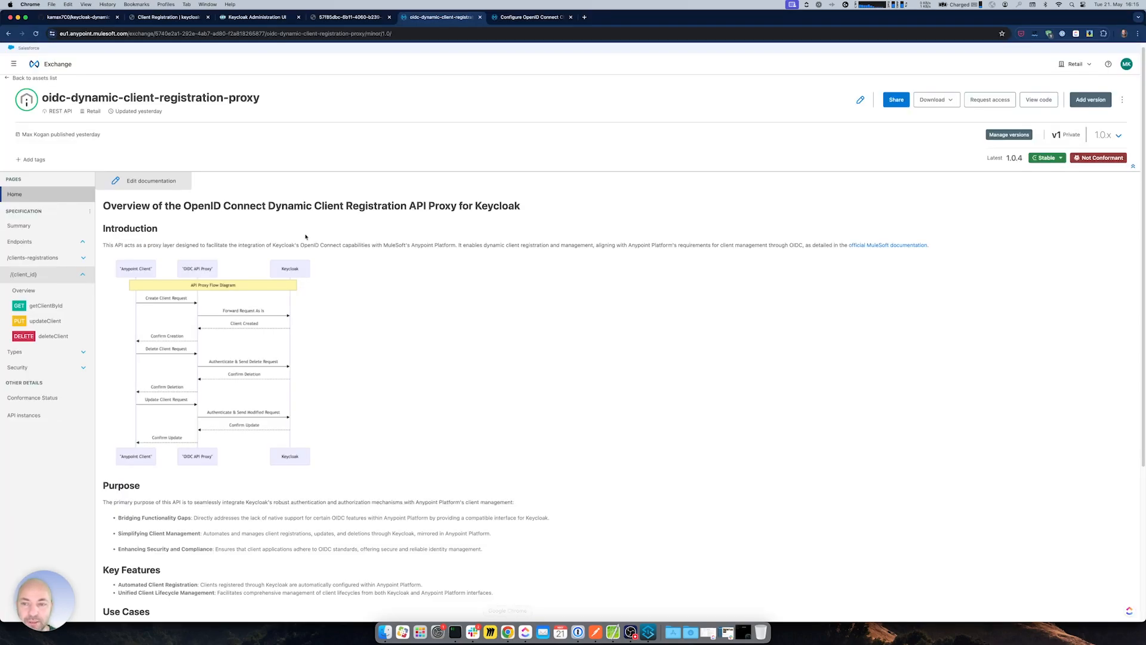
{"action": "left_click", "coordinate": [252, 18]}
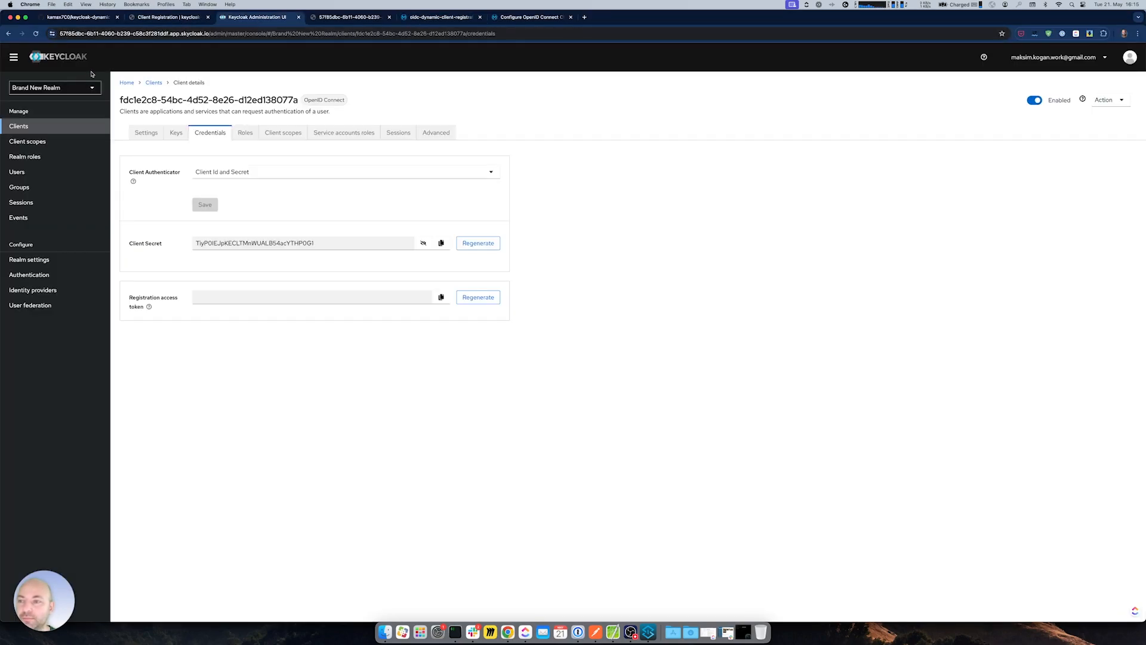
{"action": "left_click", "coordinate": [55, 88]}
{"action": "left_click", "coordinate": [36, 119]}
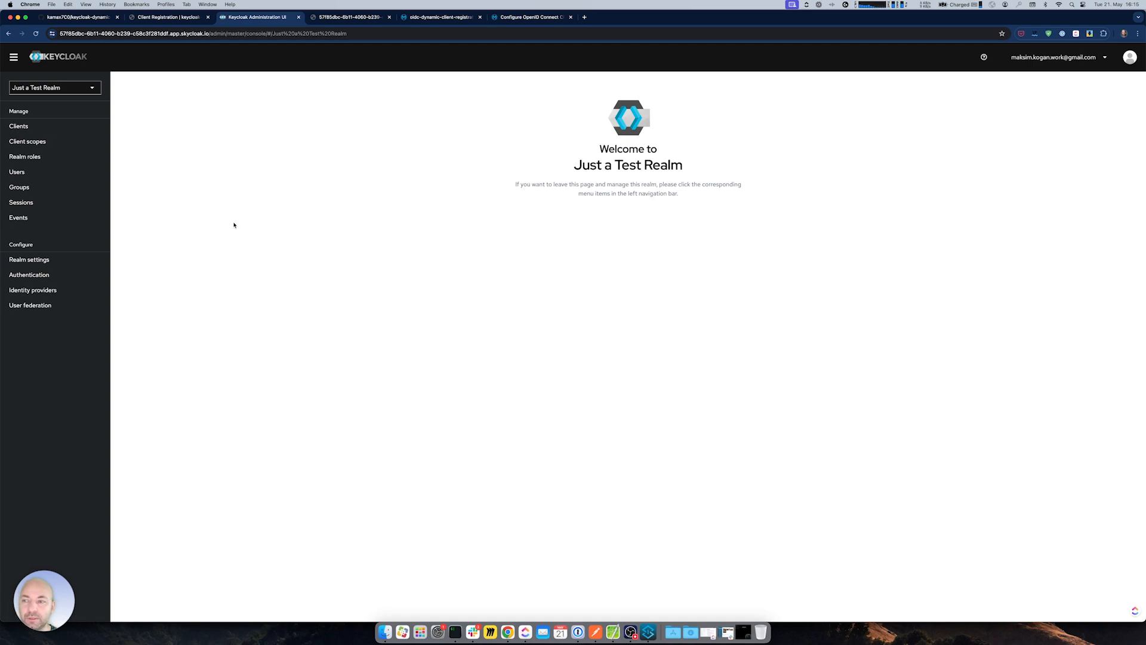
{"action": "left_click", "coordinate": [49, 126]}
{"action": "left_click_drag", "start_coordinate": [157, 251], "coordinate": [119, 251]}
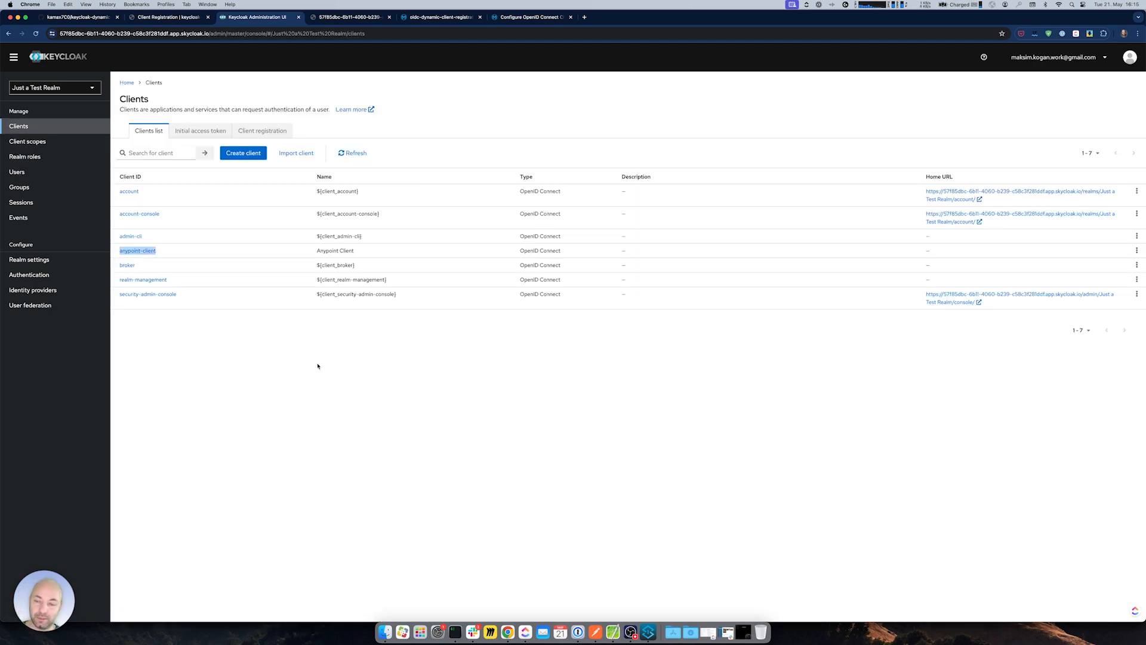
{"action": "key", "text": "super+Tab"}
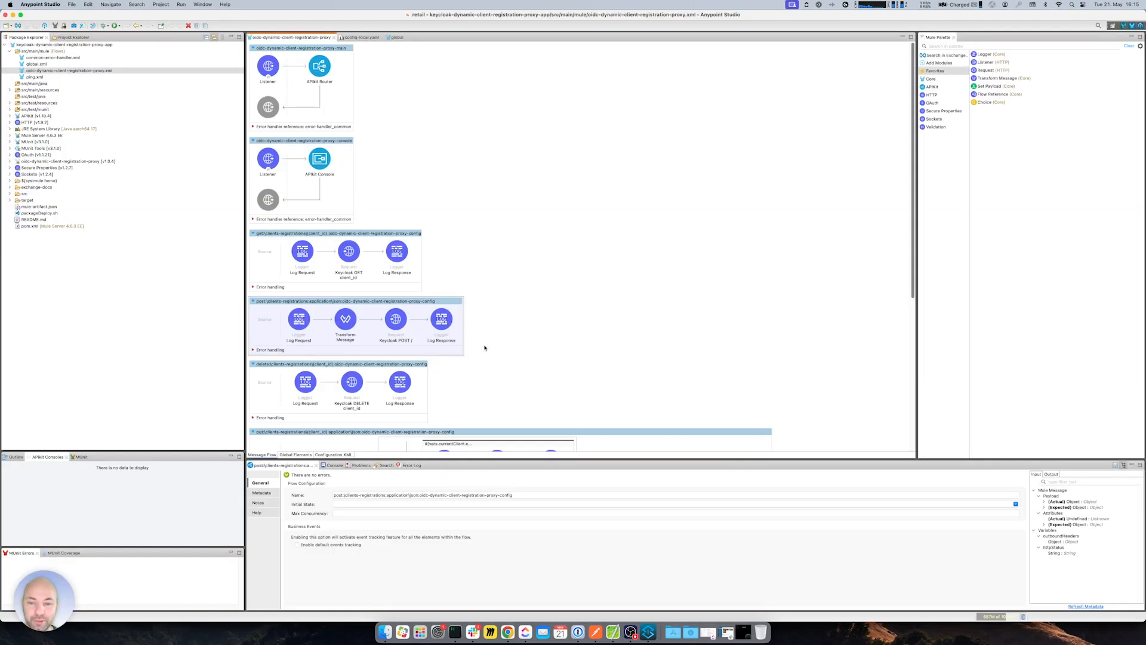
- Review the Keycloak POST request's HTTP configuration down to its client-credentials Authentication settings, without saving
{"action": "left_click", "coordinate": [394, 321]}
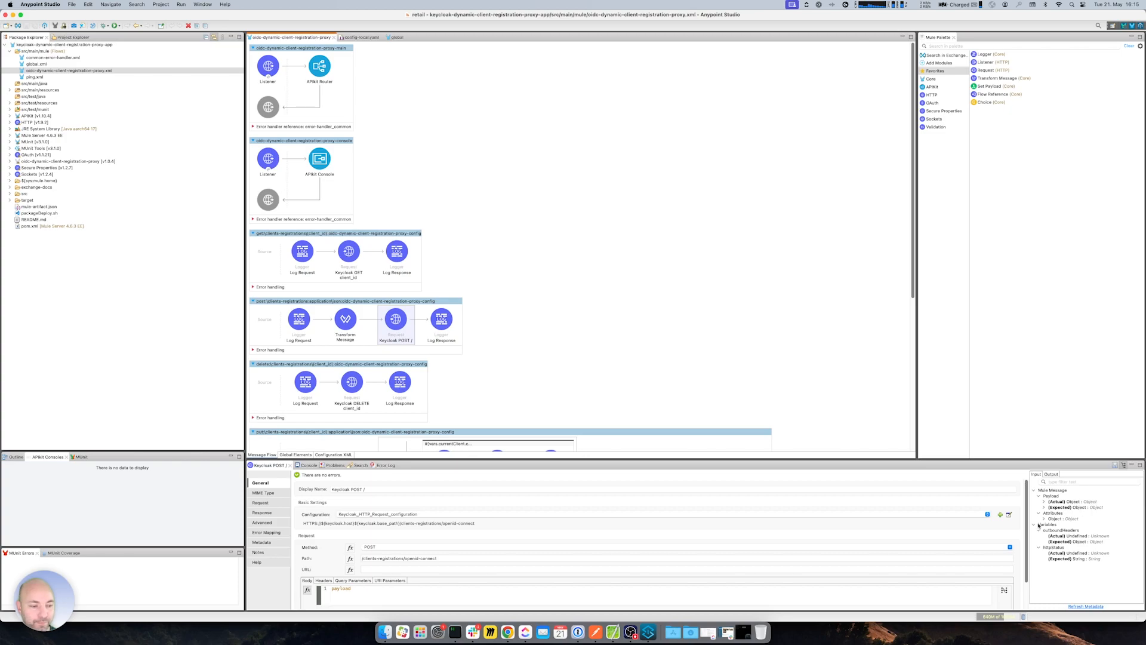
{"action": "left_click", "coordinate": [1009, 515]}
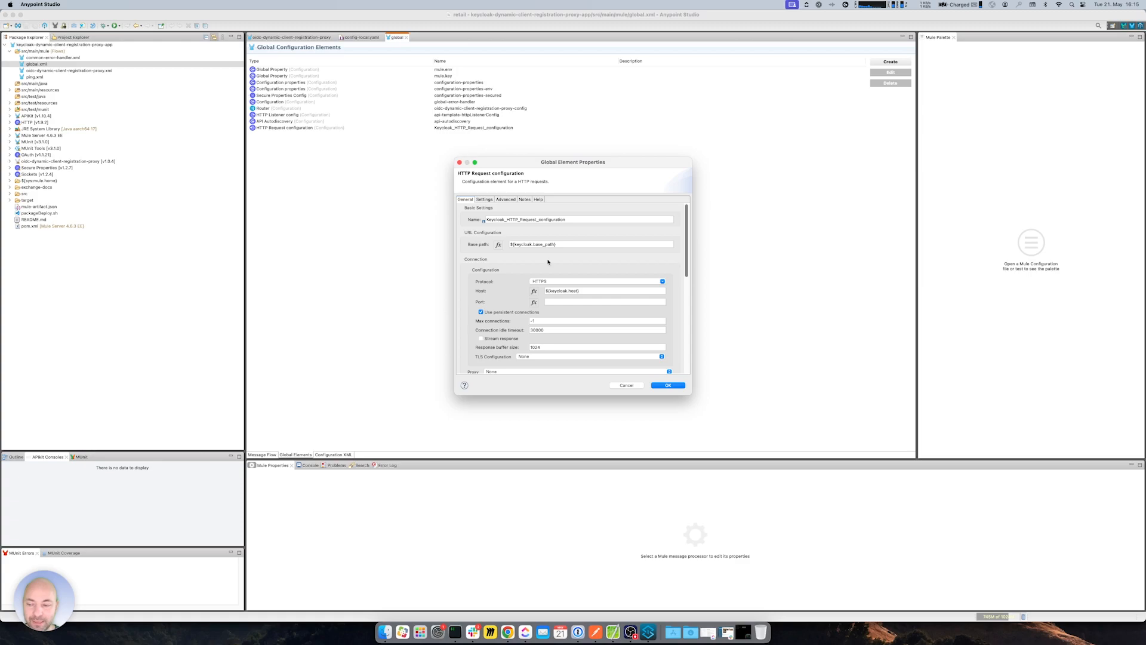
{"action": "scroll", "coordinate": [515, 299], "scroll_direction": "down", "scroll_amount": 5}
{"action": "scroll", "coordinate": [515, 299], "scroll_direction": "down", "scroll_amount": 3}
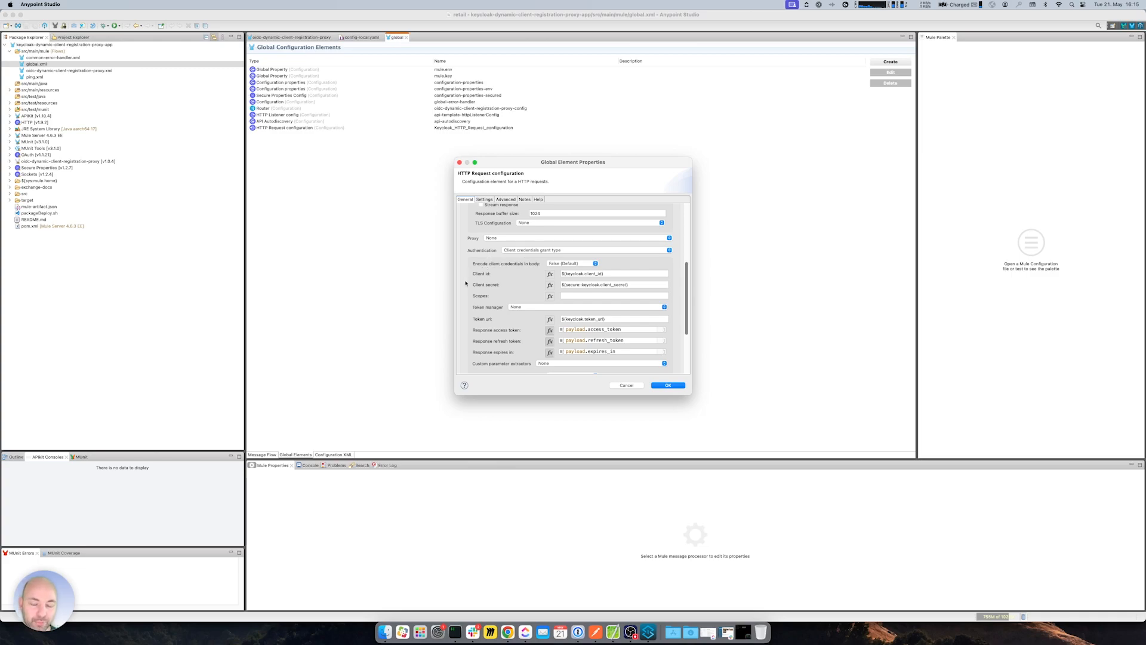
{"action": "scroll", "coordinate": [468, 284], "scroll_direction": "down", "scroll_amount": 2}
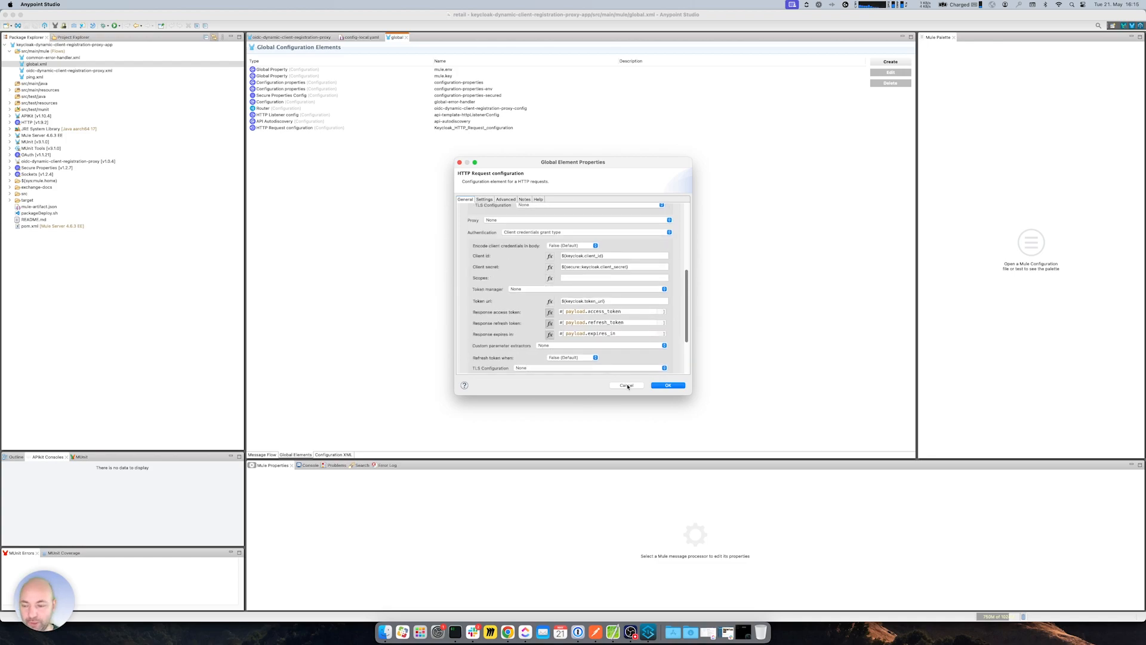
{"action": "left_click", "coordinate": [626, 386]}
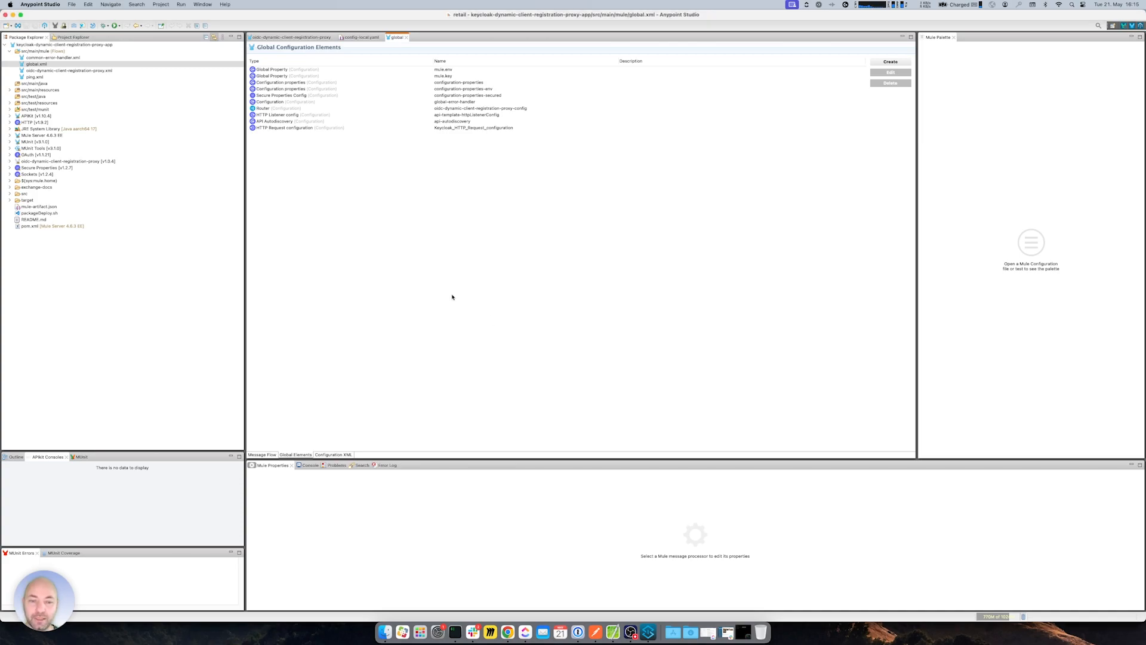
- Compare with the bearer token authorization on Postman's Client Details request, then return to the flows
{"action": "left_click", "coordinate": [595, 631]}
{"action": "left_click", "coordinate": [104, 144]}
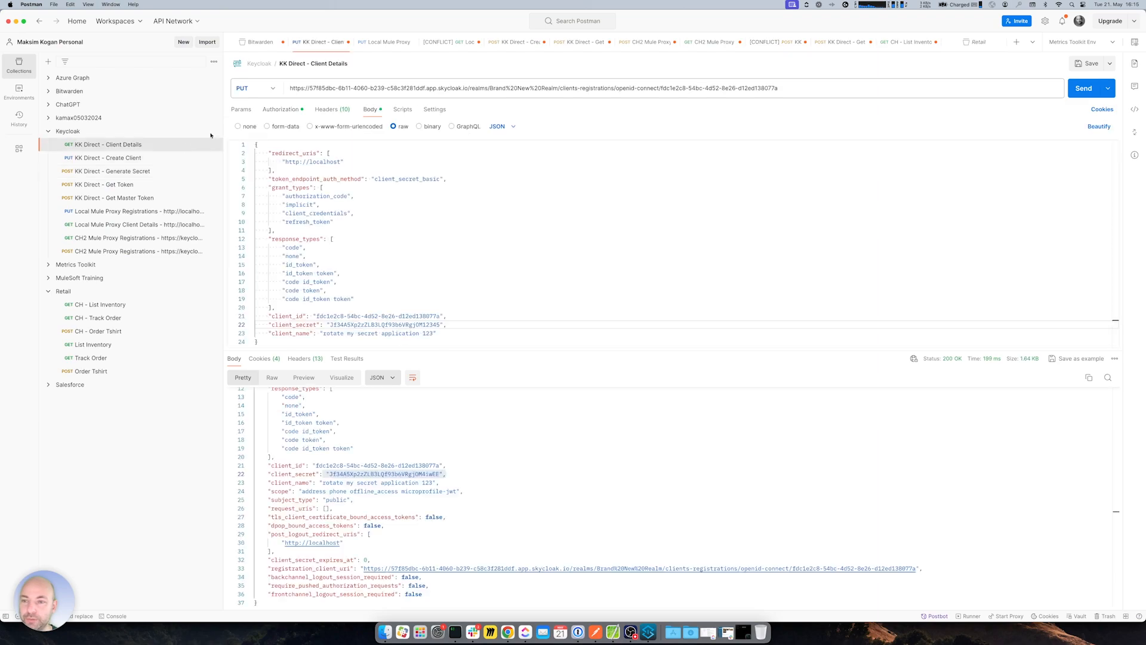
{"action": "left_click", "coordinate": [284, 111]}
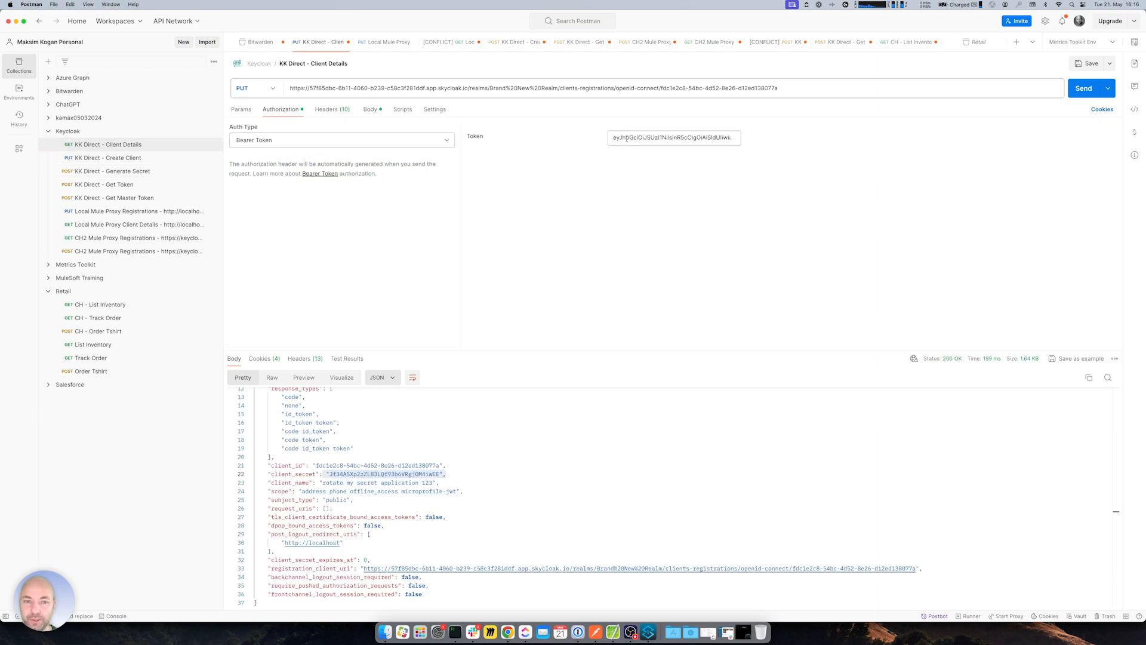
{"action": "key", "text": "super+Tab"}
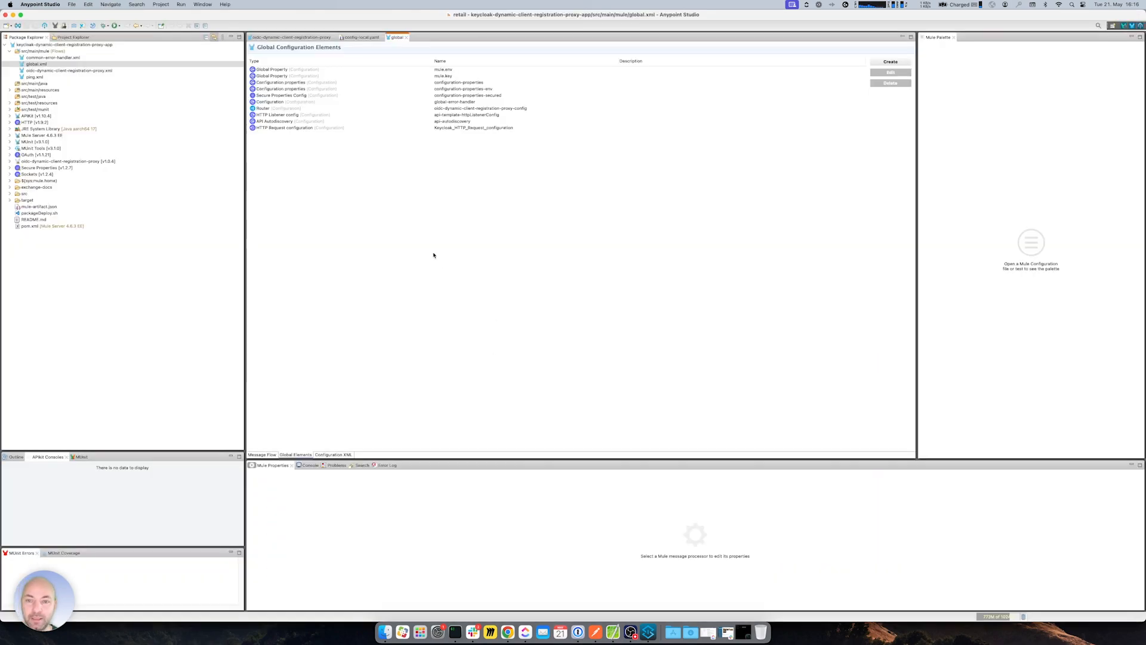
{"action": "left_click", "coordinate": [278, 38]}
- Inspect the Keycloak POST, GET client_id and DELETE request settings across the proxy flows
{"action": "left_click", "coordinate": [396, 321]}
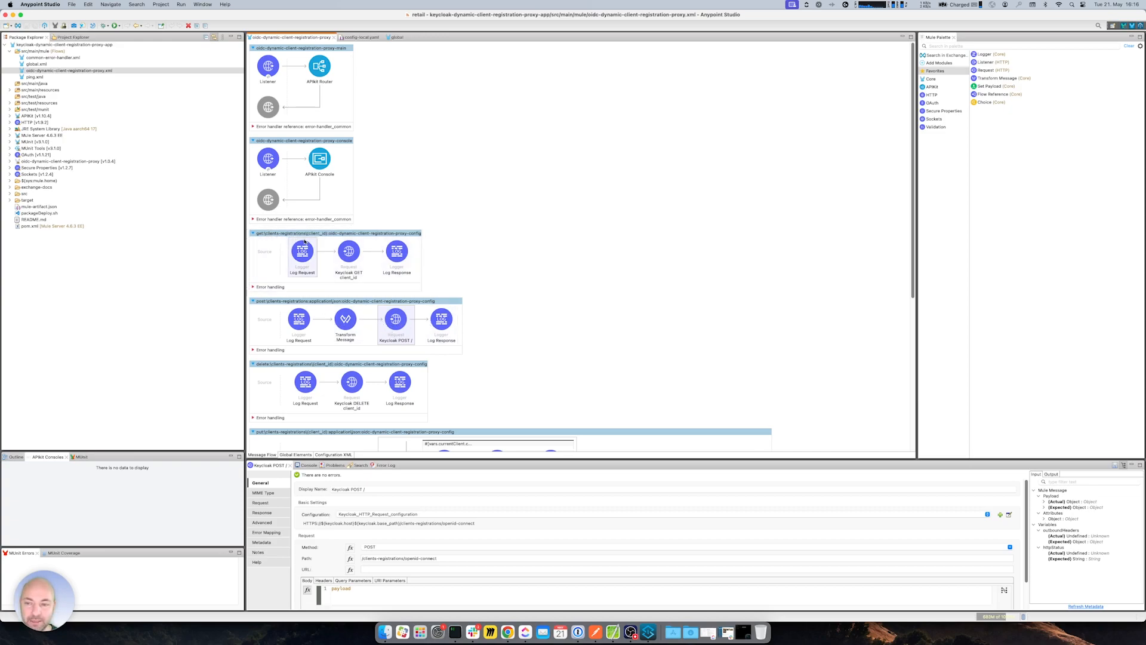
{"action": "left_click", "coordinate": [351, 254]}
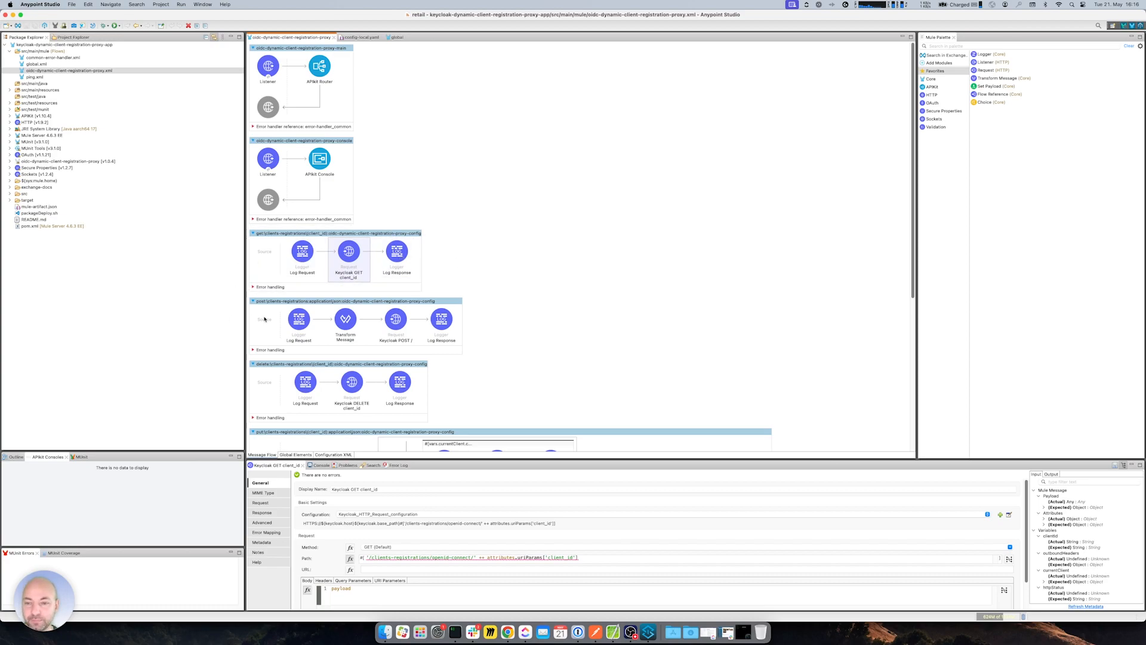
{"action": "scroll", "coordinate": [526, 316], "scroll_direction": "down", "scroll_amount": 5}
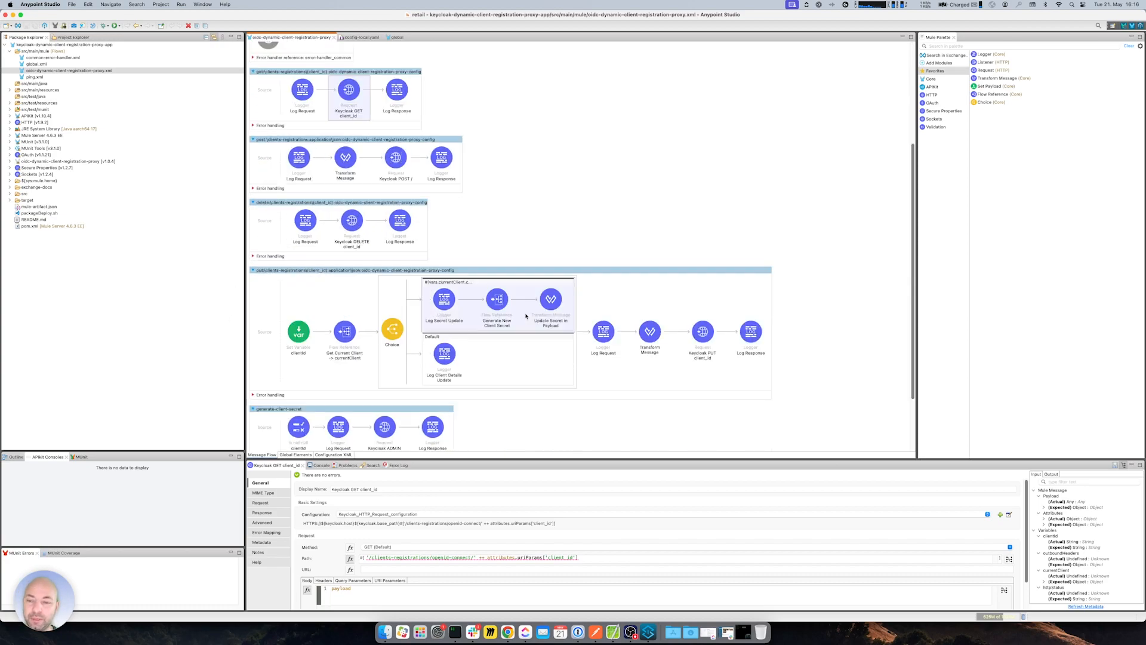
{"action": "scroll", "coordinate": [526, 316], "scroll_direction": "down", "scroll_amount": 3}
{"action": "scroll", "coordinate": [313, 152], "scroll_direction": "up", "scroll_amount": 2}
{"action": "left_click", "coordinate": [306, 179]}
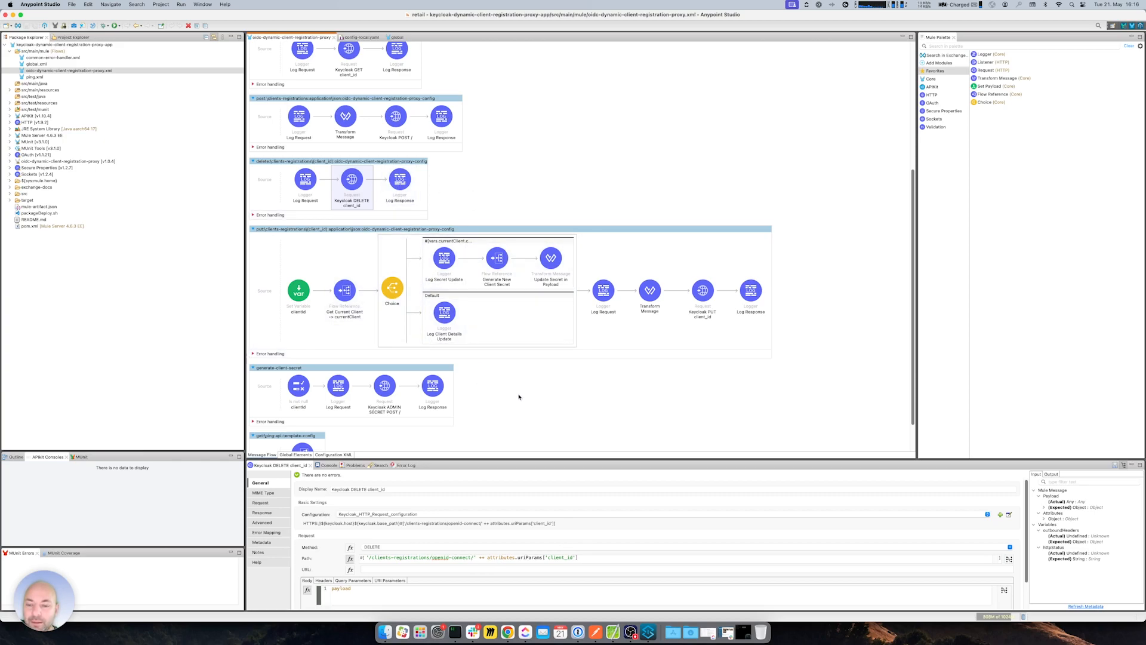
{"action": "scroll", "coordinate": [528, 391], "scroll_direction": "down", "scroll_amount": 2}
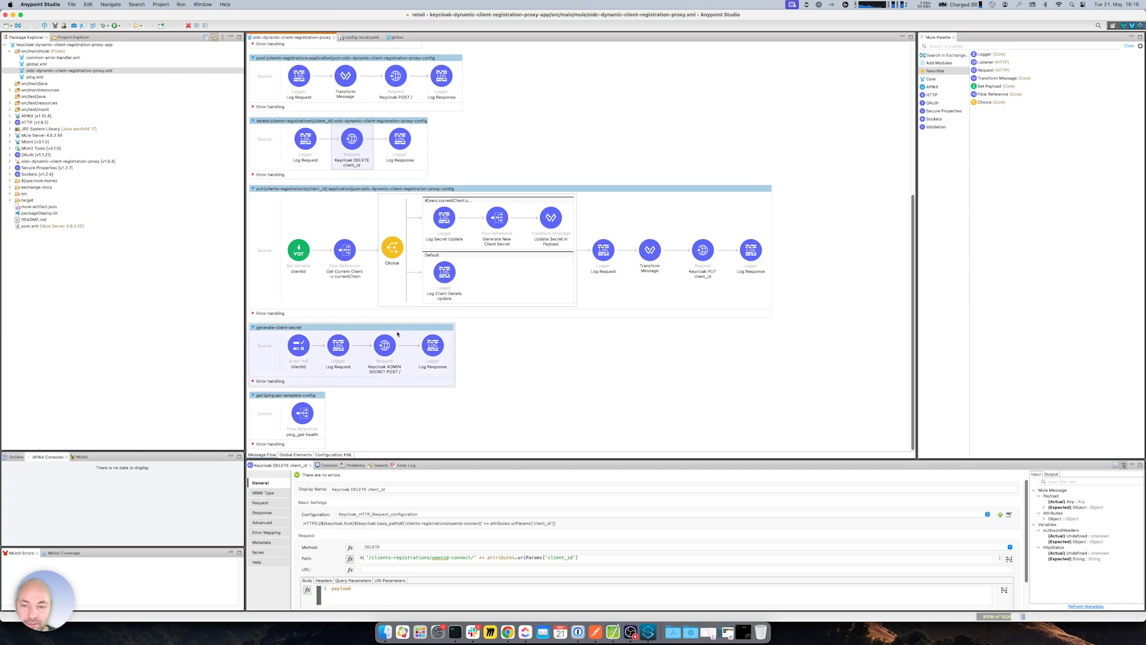
- Open the Keycloak_Admin_HTTP_Request_configuration used by the generate-client-secret flow's Keycloak ADMIN SECRET POST
{"action": "left_click", "coordinate": [357, 358]}
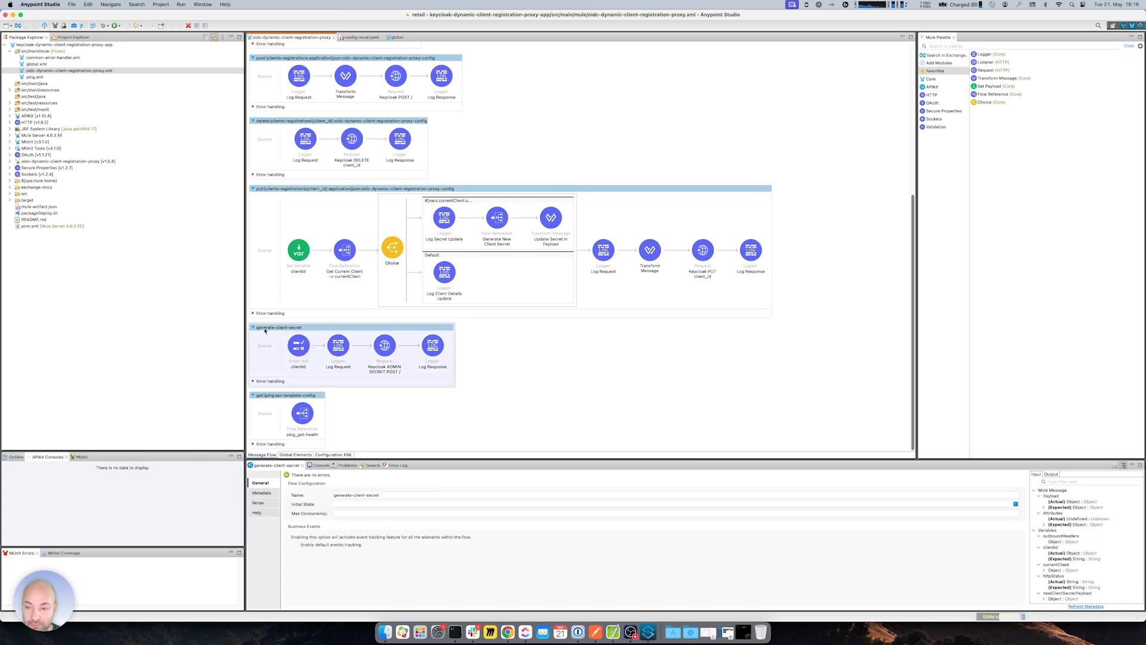
{"action": "left_click", "coordinate": [387, 350]}
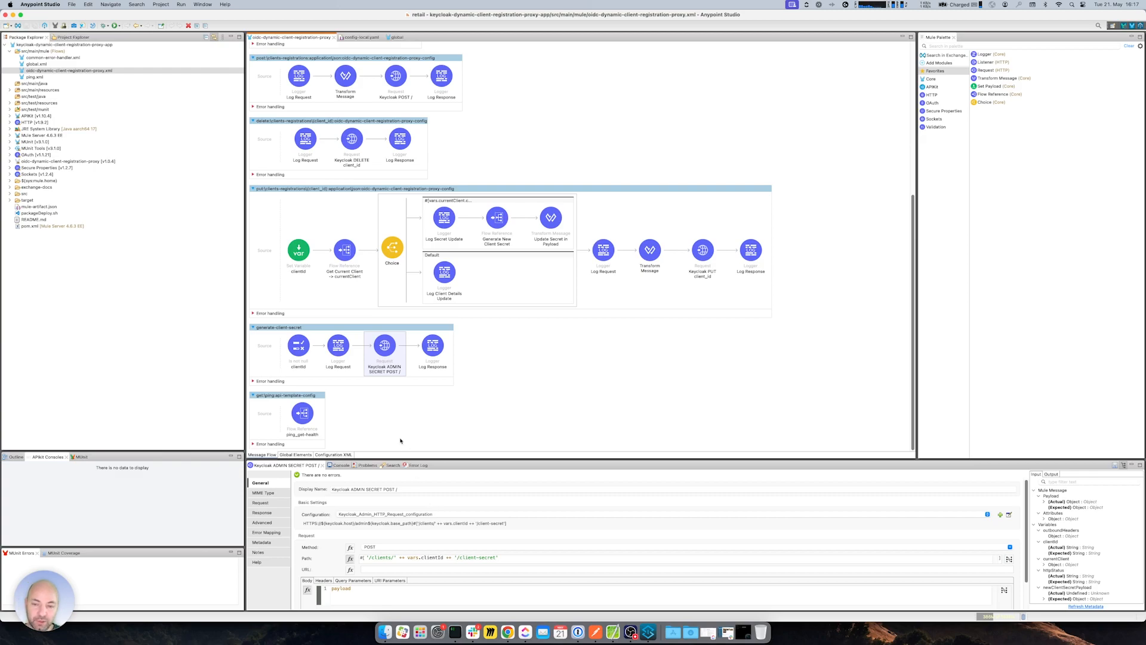
{"action": "left_click", "coordinate": [1010, 515]}
{"action": "scroll", "coordinate": [515, 316], "scroll_direction": "down", "scroll_amount": 5}
{"action": "scroll", "coordinate": [514, 321], "scroll_direction": "down", "scroll_amount": 2}
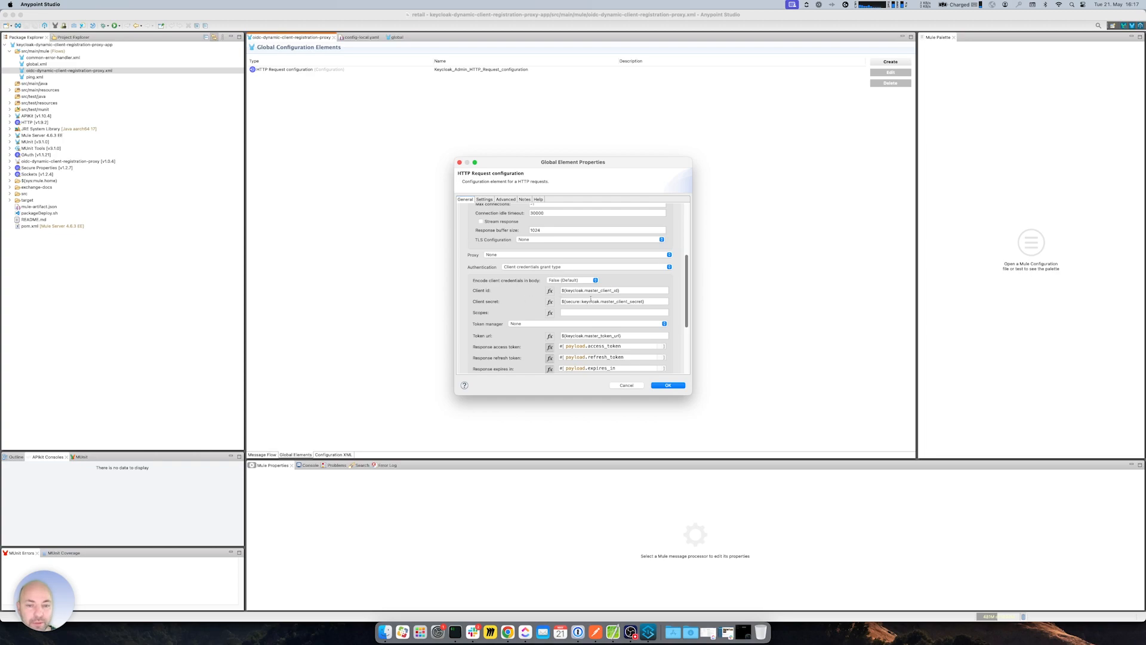
- Review master_token_url, master_client_id, token_url and the Just%20a%20Test%20Realm realm value in config-local.yaml
{"action": "left_click", "coordinate": [625, 385]}
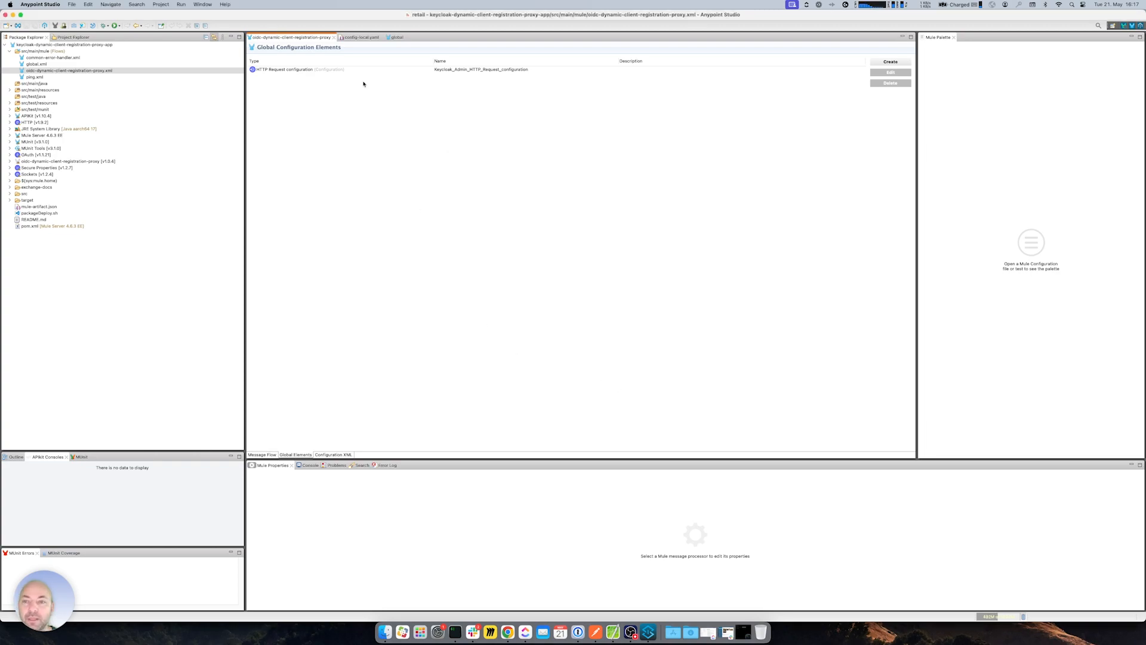
{"action": "left_click", "coordinate": [361, 37]}
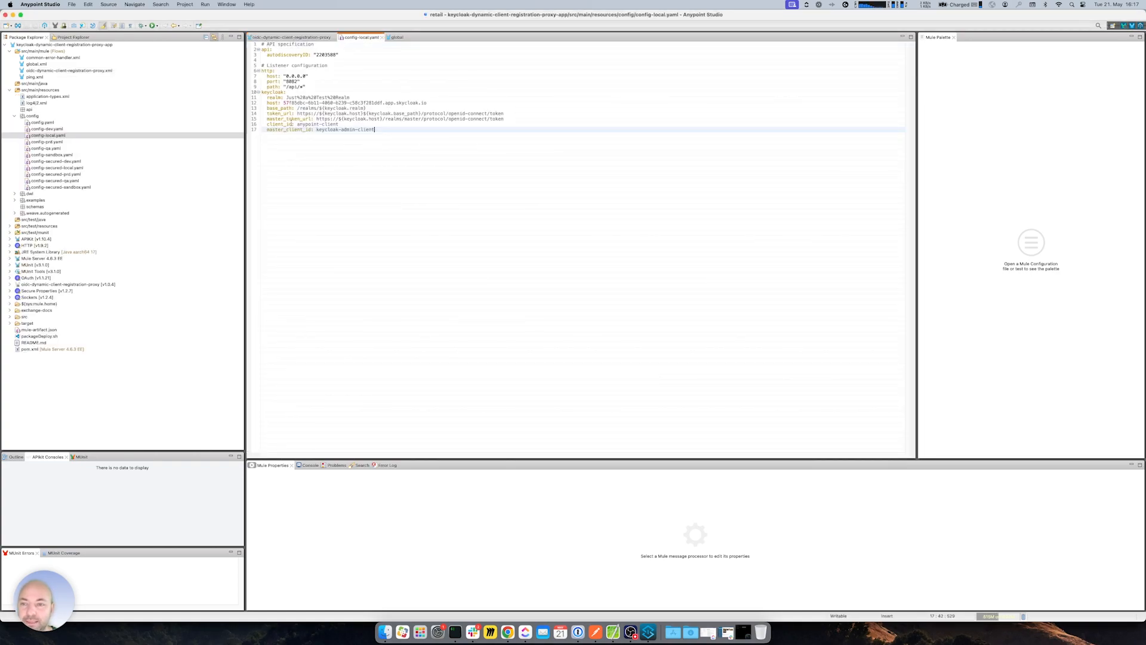
{"action": "left_click", "coordinate": [268, 119]}
{"action": "left_click_drag", "start_coordinate": [268, 119], "coordinate": [505, 118]}
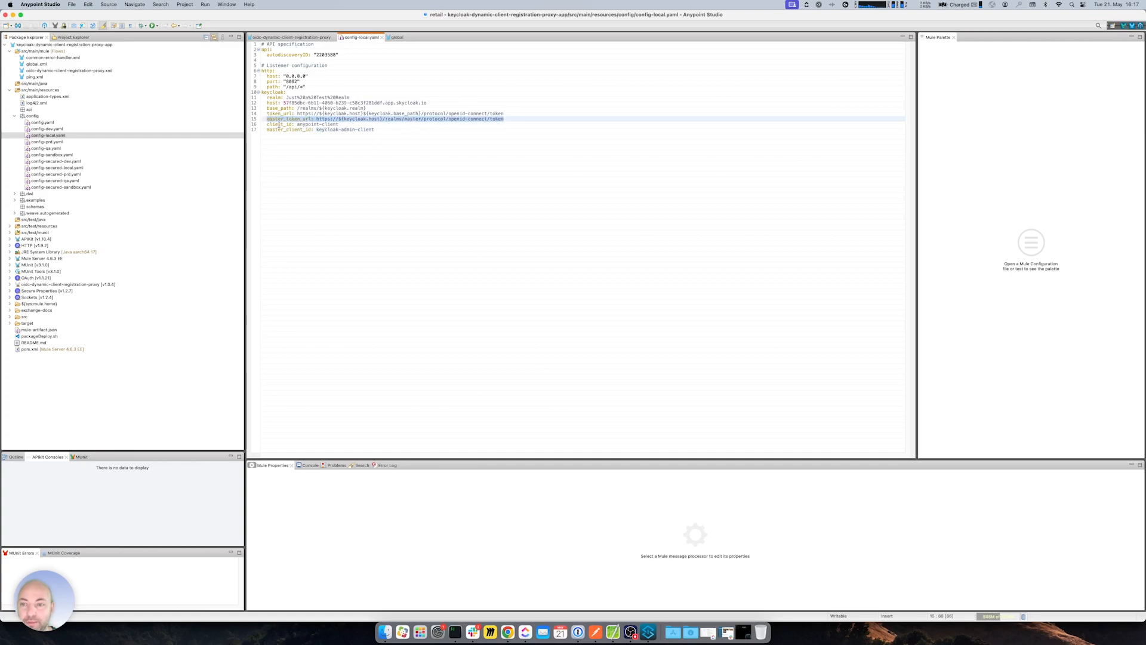
{"action": "left_click_drag", "start_coordinate": [267, 129], "coordinate": [375, 129]}
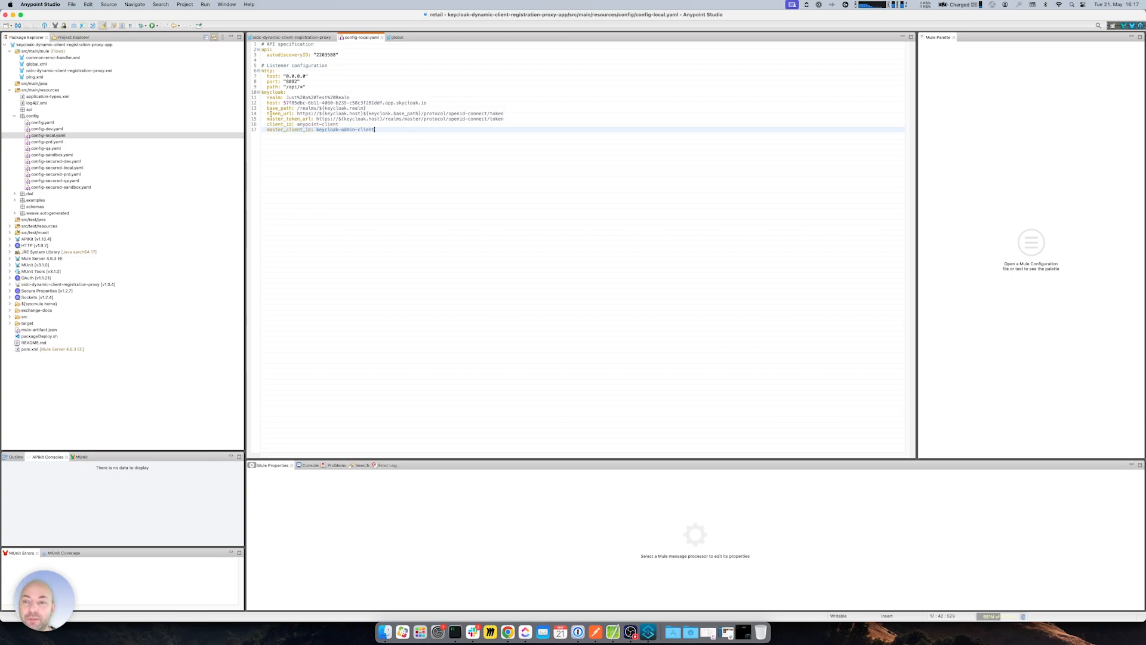
{"action": "left_click_drag", "start_coordinate": [266, 114], "coordinate": [504, 114]}
{"action": "left_click", "coordinate": [356, 109]}
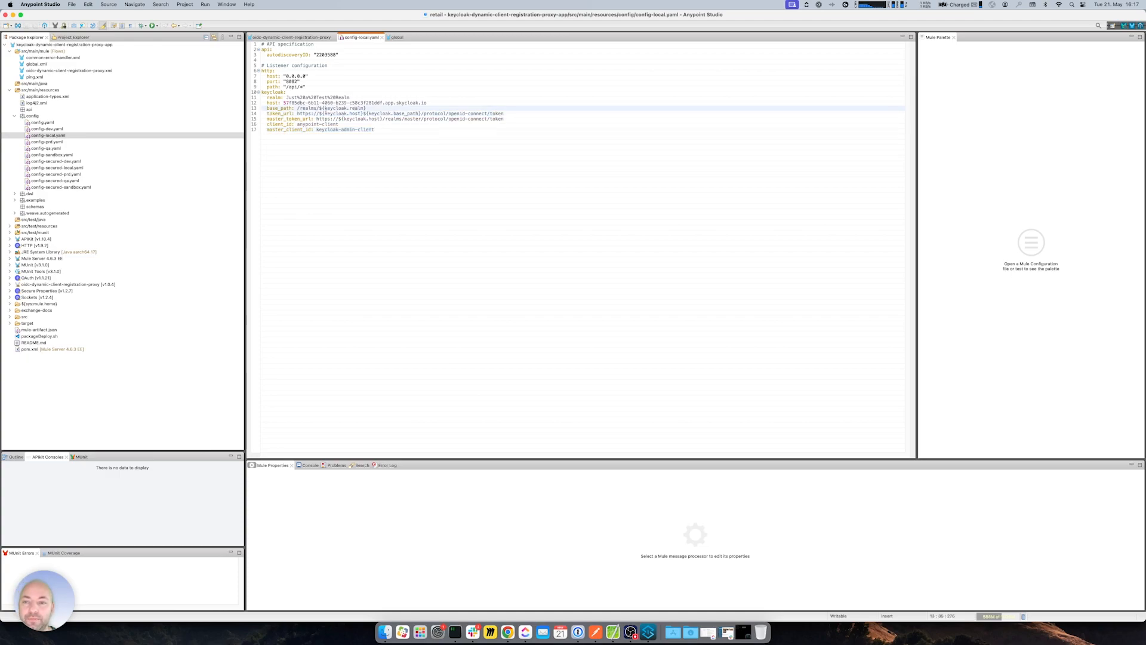
{"action": "left_click_drag", "start_coordinate": [286, 97], "coordinate": [352, 98]}
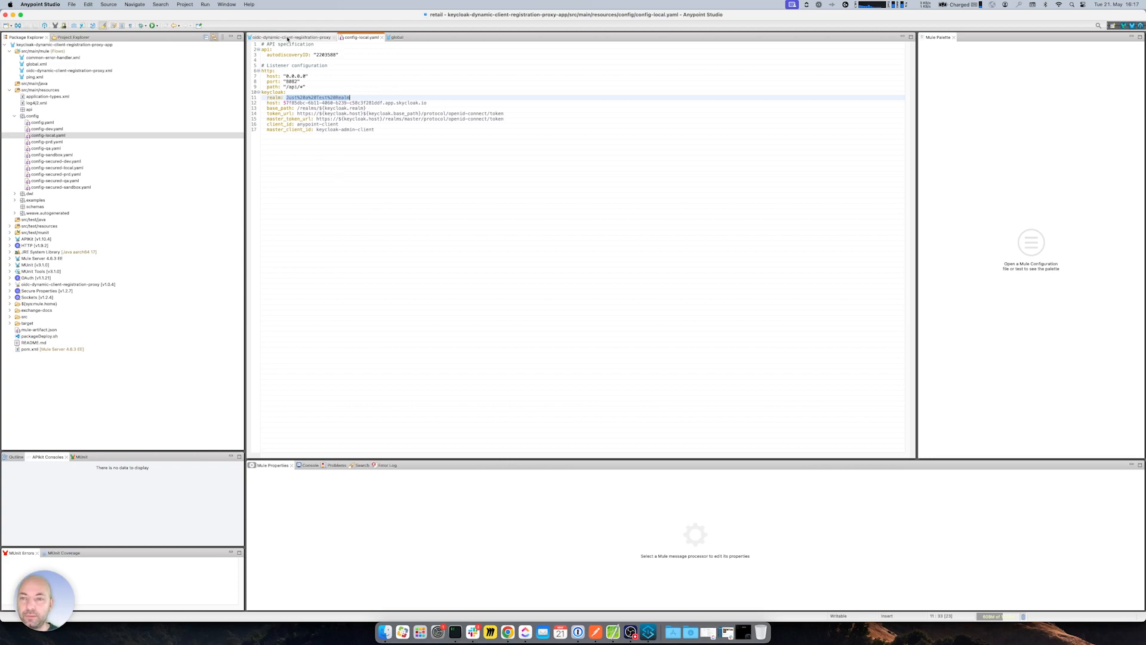
- Return to the proxy's message flows and select the put client-registration flow
{"action": "left_click", "coordinate": [287, 38]}
{"action": "left_click", "coordinate": [262, 455]}
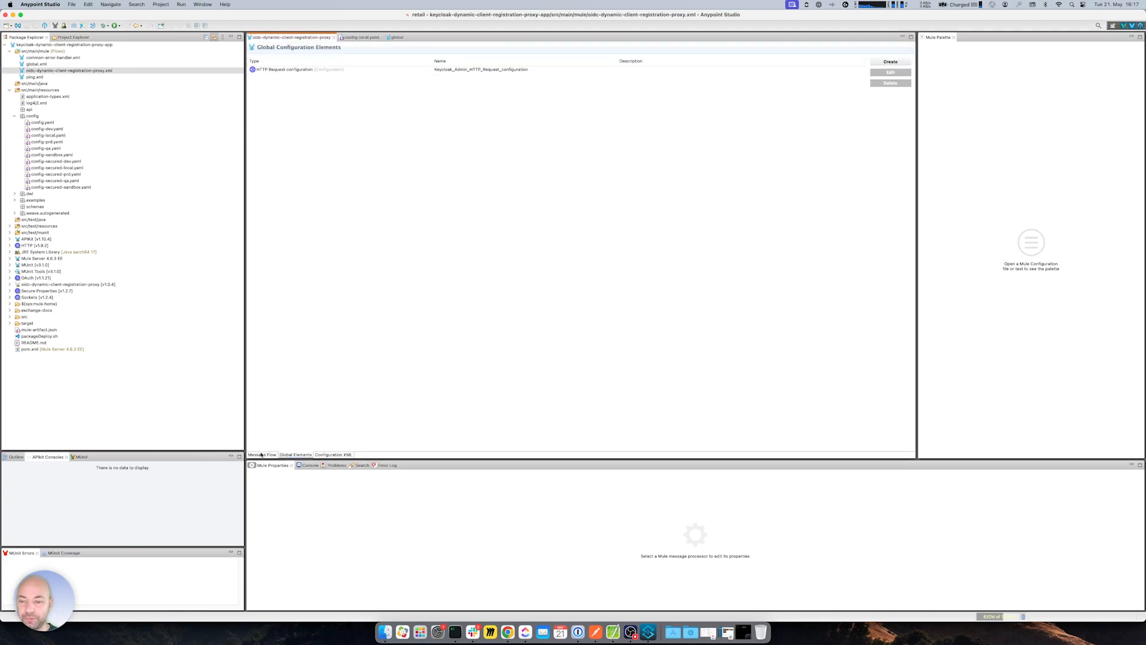
{"action": "left_click", "coordinate": [322, 200]}
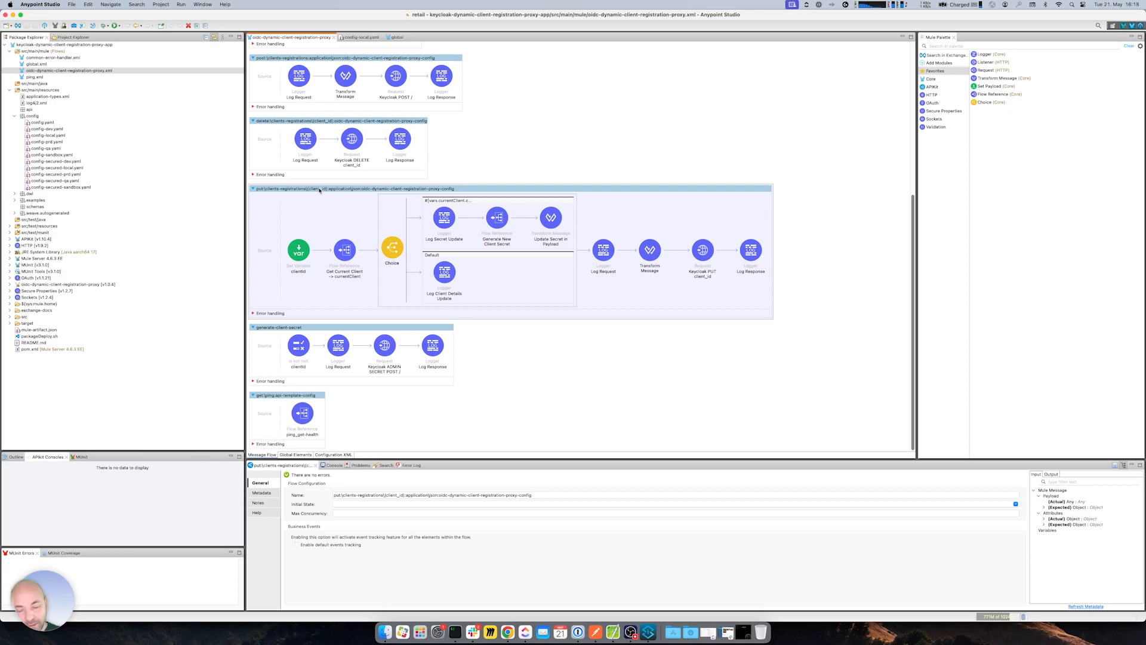
- Go to the My applications list in Exchange
{"action": "left_click", "coordinate": [508, 631]}
{"action": "left_click", "coordinate": [425, 16]}
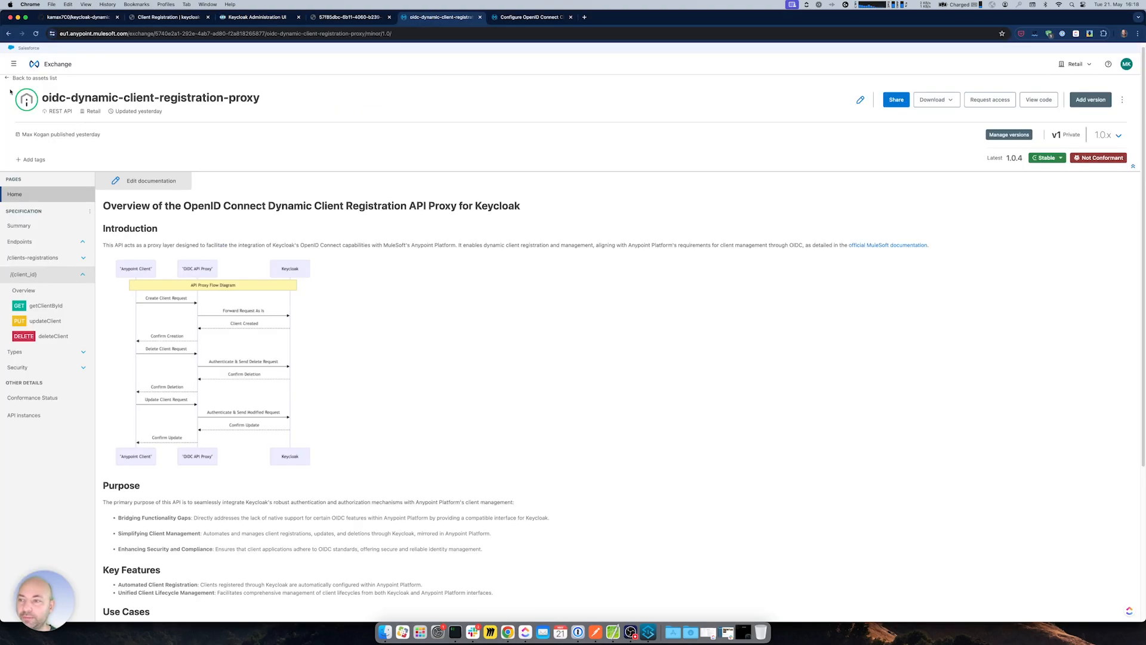
{"action": "left_click", "coordinate": [54, 64]}
{"action": "left_click", "coordinate": [27, 173]}
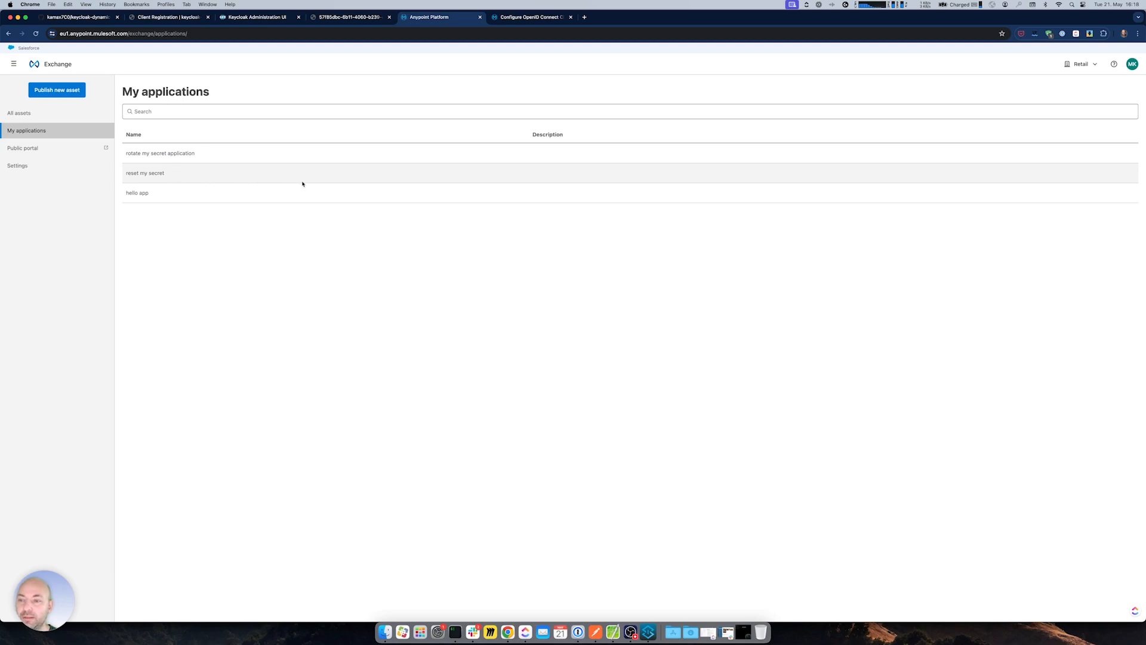
- Open the reset my secret application's edit form and close it unchanged
{"action": "left_click", "coordinate": [156, 173]}
{"action": "left_click", "coordinate": [1110, 89]}
{"action": "left_click", "coordinate": [648, 284]}
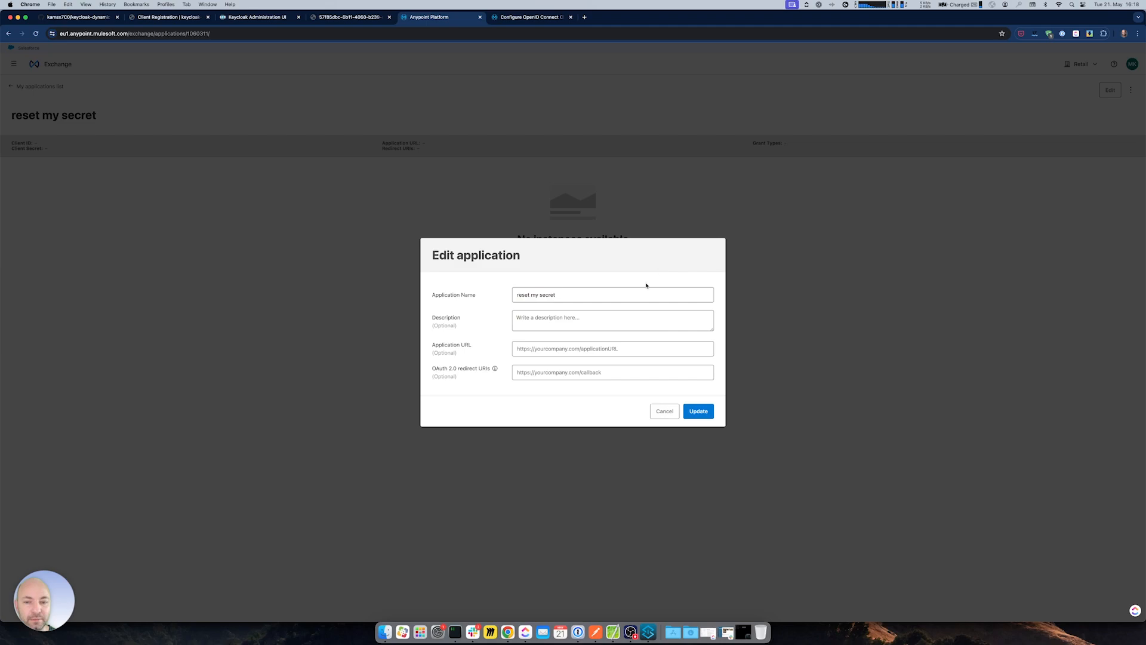
{"action": "left_click", "coordinate": [669, 410]}
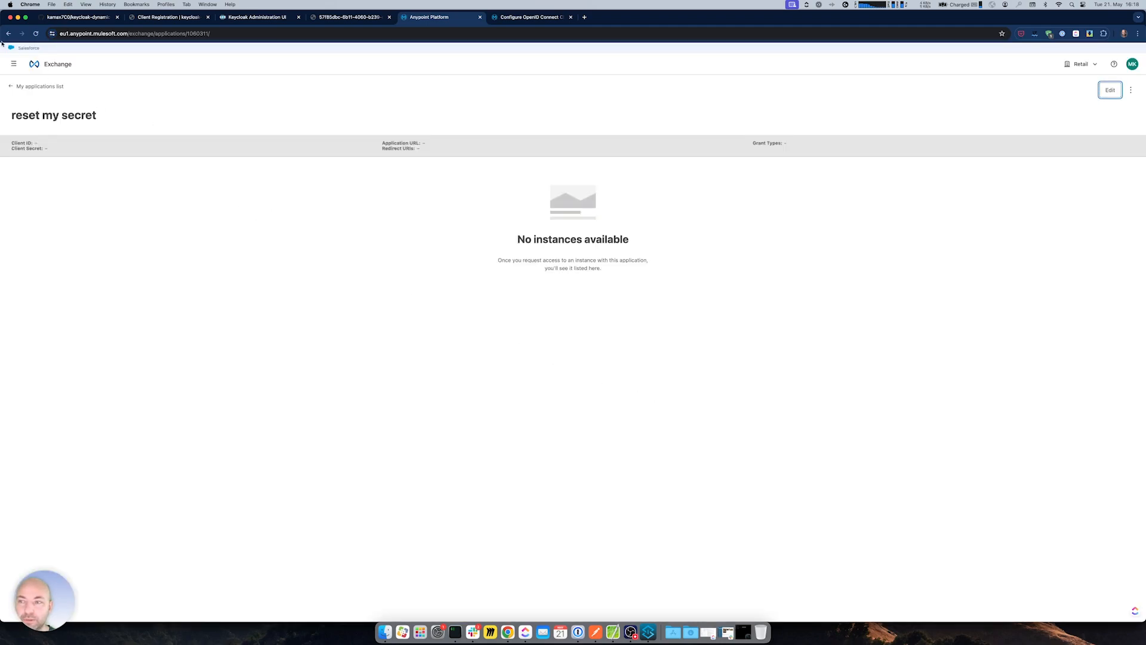
{"action": "left_click", "coordinate": [8, 33]}
- Append 124354 to rotate my secret application's name, cancel the edit, and go to API Manager
{"action": "left_click", "coordinate": [182, 154]}
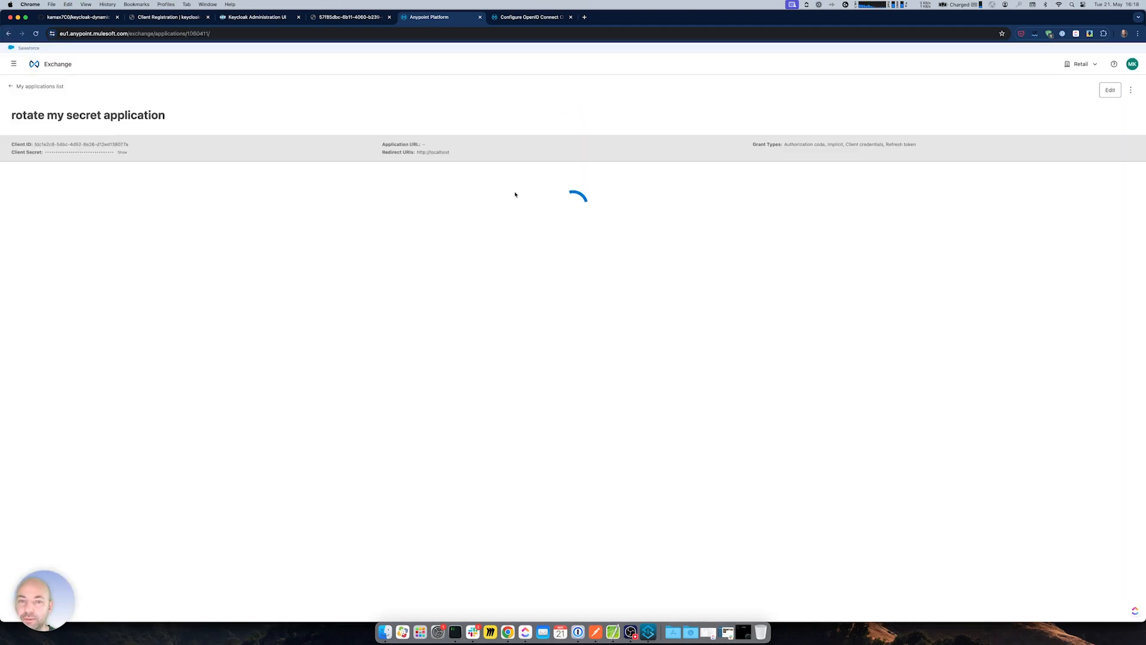
{"action": "left_click", "coordinate": [1110, 89]}
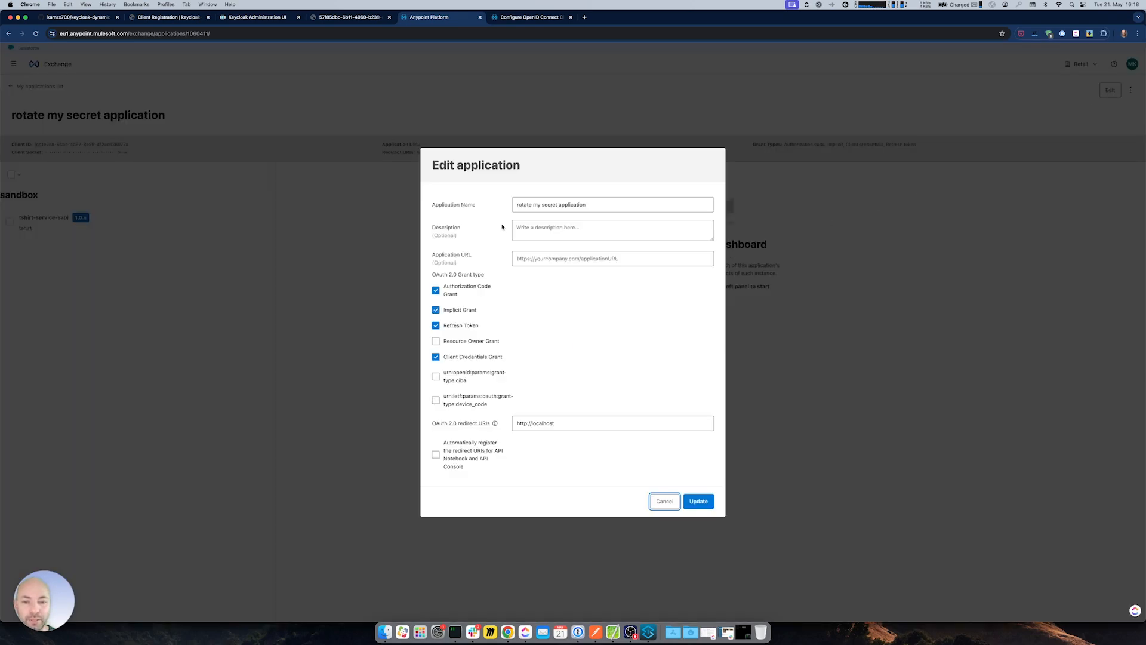
{"action": "left_click", "coordinate": [598, 205]}
{"action": "type", "text": "1243545"}
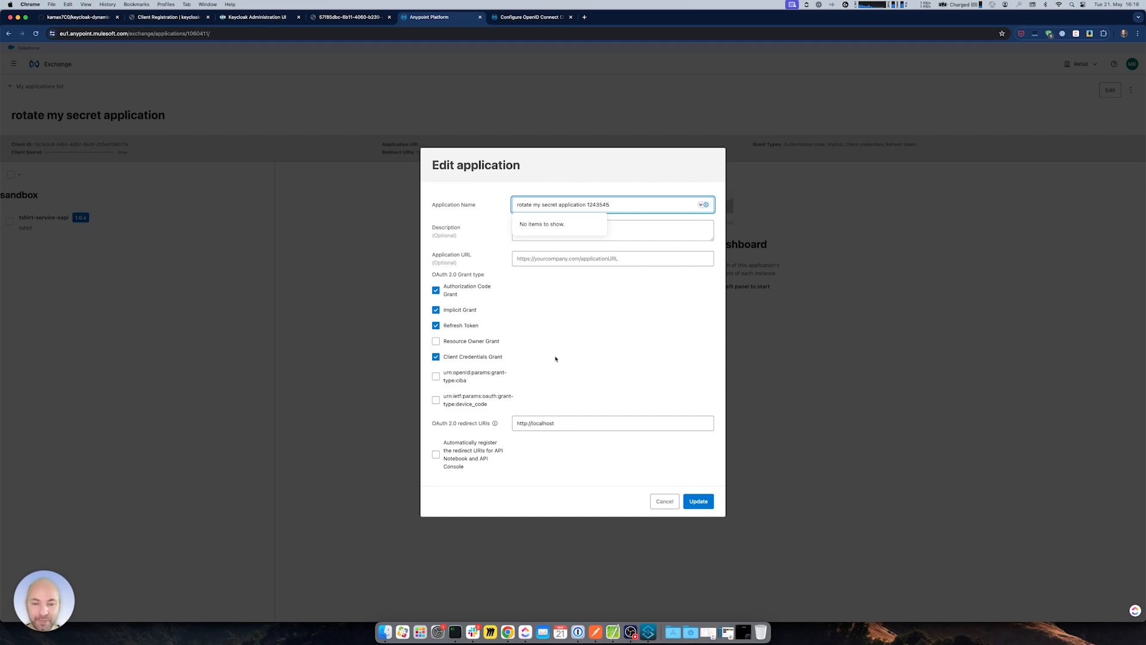
{"action": "left_click", "coordinate": [663, 501]}
{"action": "left_click", "coordinate": [13, 64]}
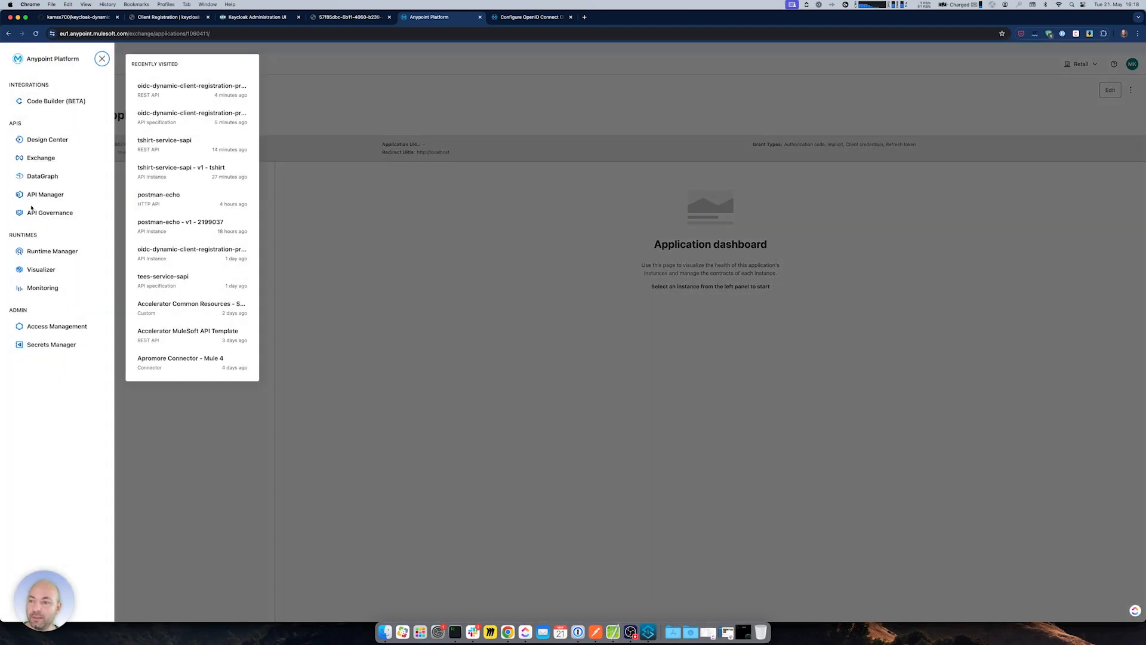
{"action": "left_click", "coordinate": [46, 195]}
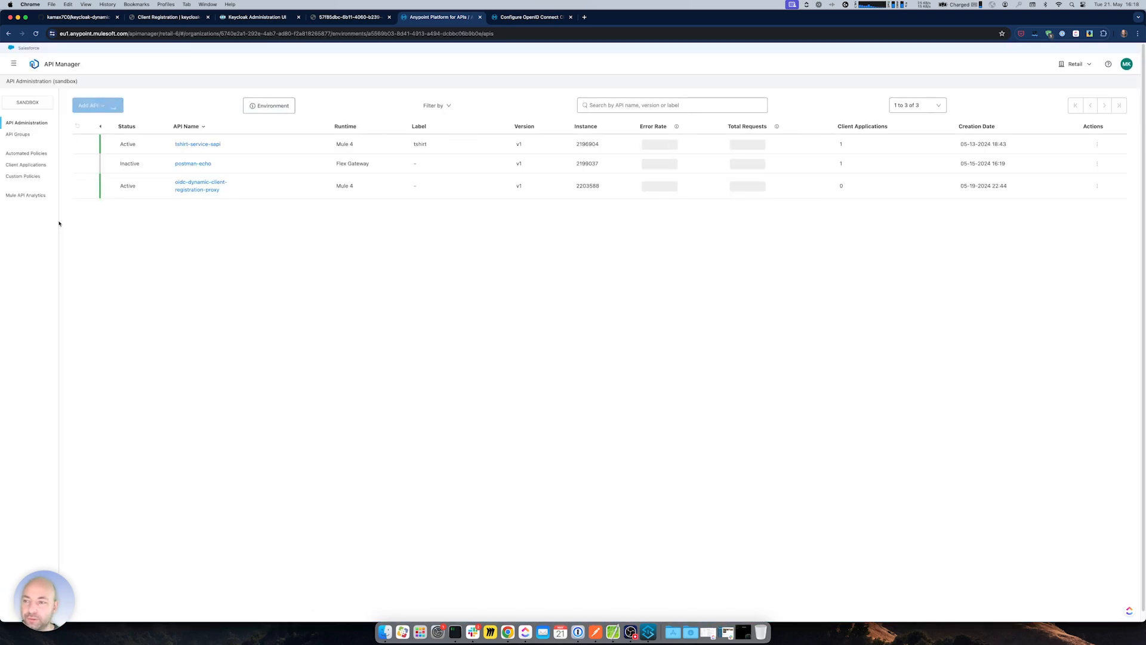
- Show rotate my secret application's details under API Manager's Client Applications, then switch to Anypoint Studio
{"action": "left_click", "coordinate": [23, 165]}
{"action": "left_click", "coordinate": [123, 192]}
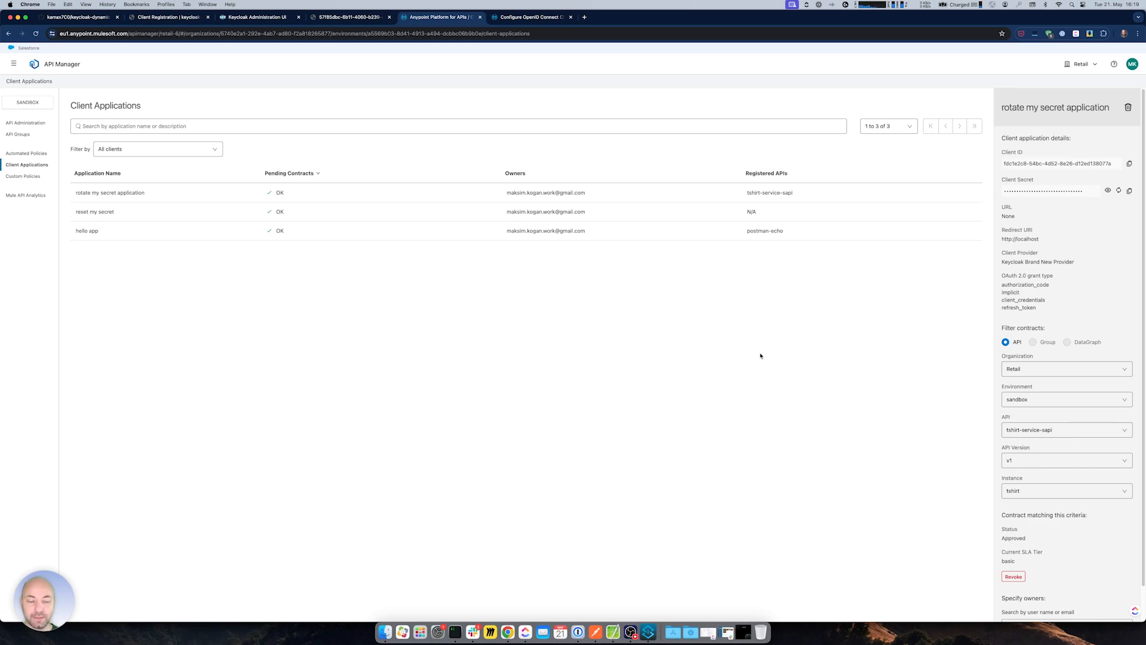
{"action": "left_click", "coordinate": [648, 631]}
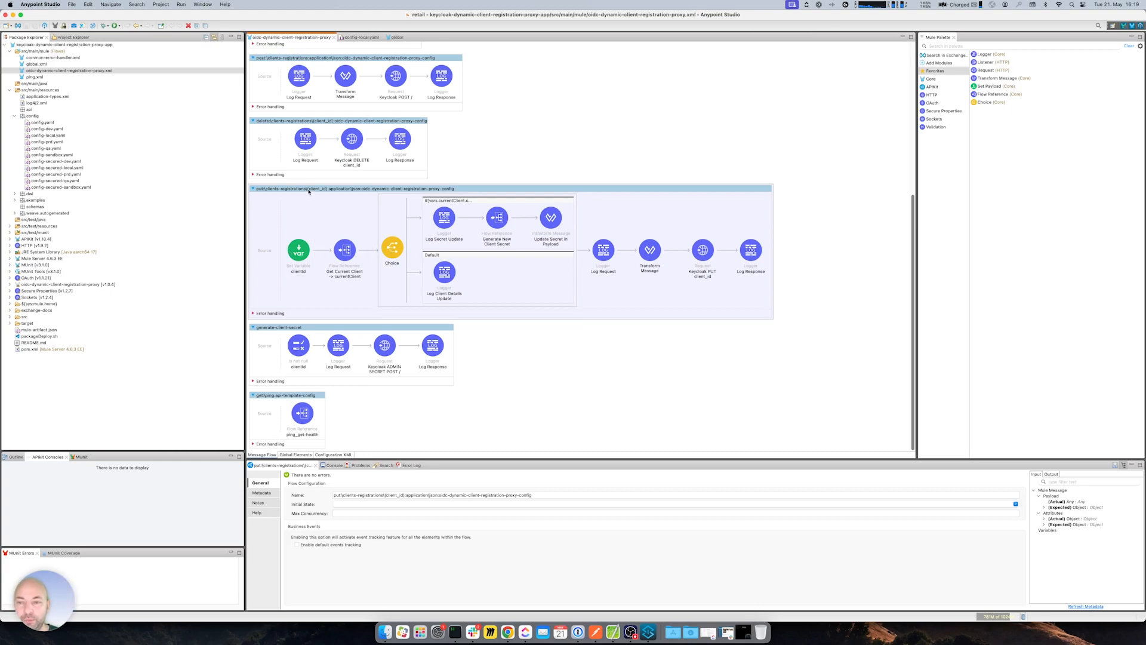
- Inspect the Get Current Client flow reference and the Choice condition routing to the secret update
{"action": "left_click", "coordinate": [345, 251]}
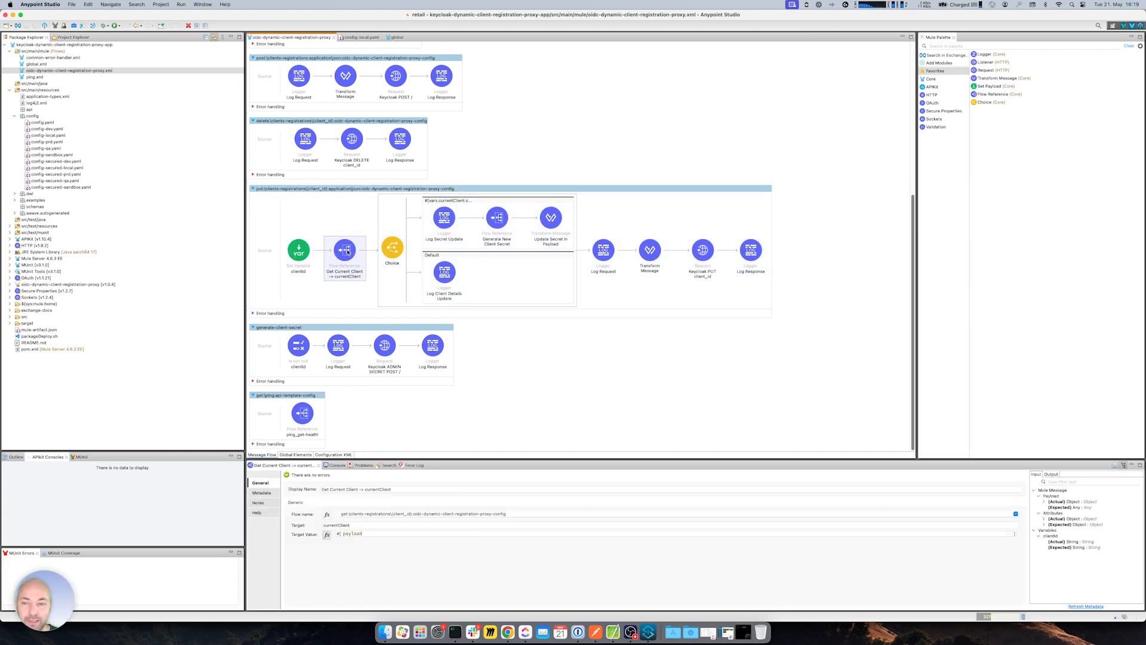
{"action": "scroll", "coordinate": [340, 191], "scroll_direction": "up", "scroll_amount": 5}
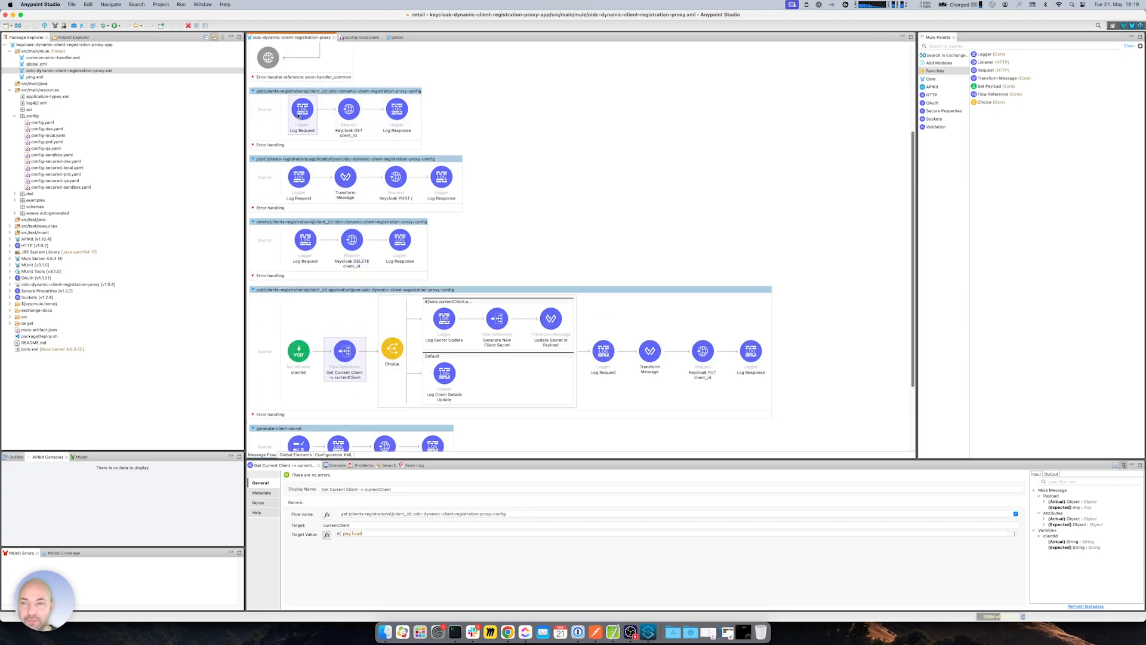
{"action": "scroll", "coordinate": [402, 377], "scroll_direction": "down", "scroll_amount": 5}
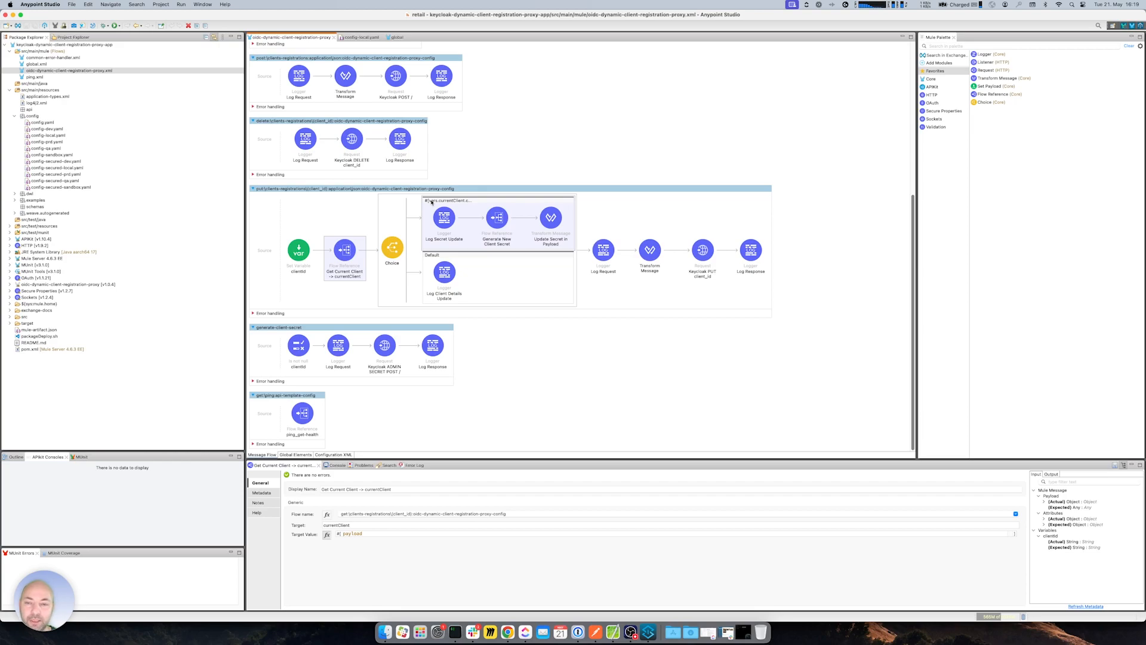
{"action": "left_click", "coordinate": [431, 202]}
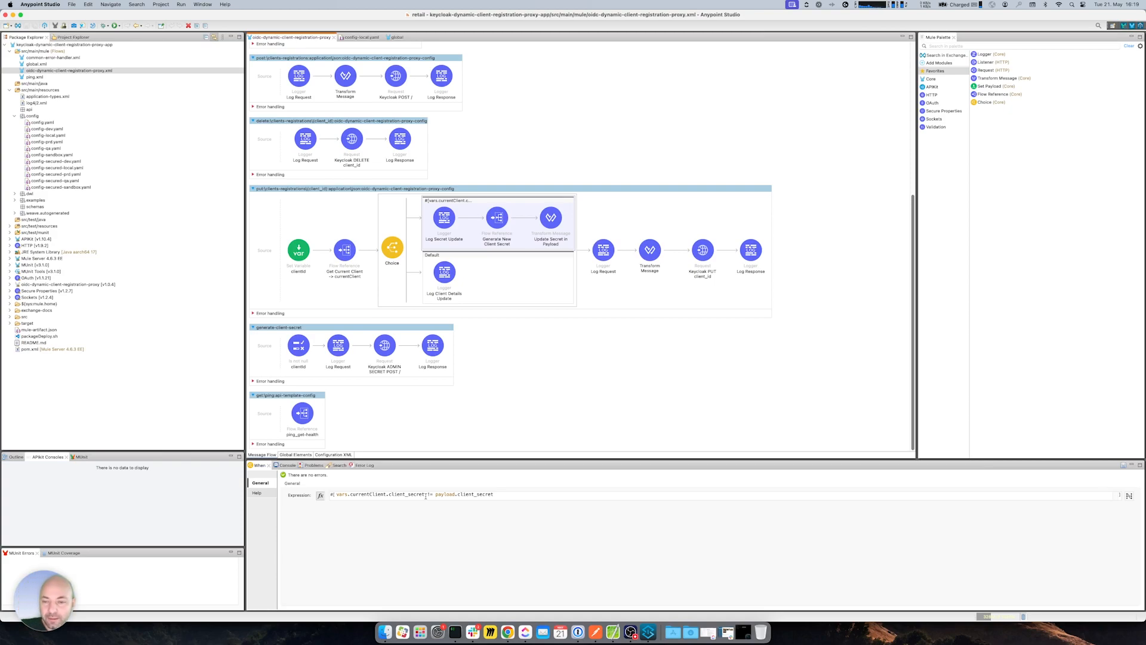
{"action": "key", "text": "super+Tab"}
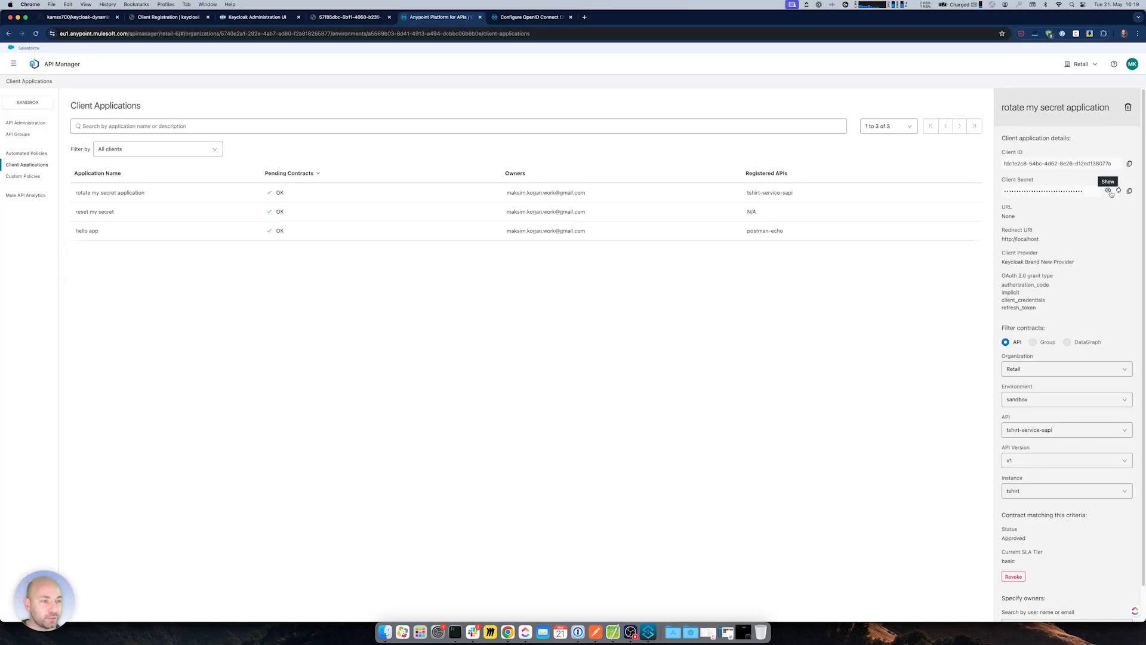
{"action": "key", "text": "super+Tab"}
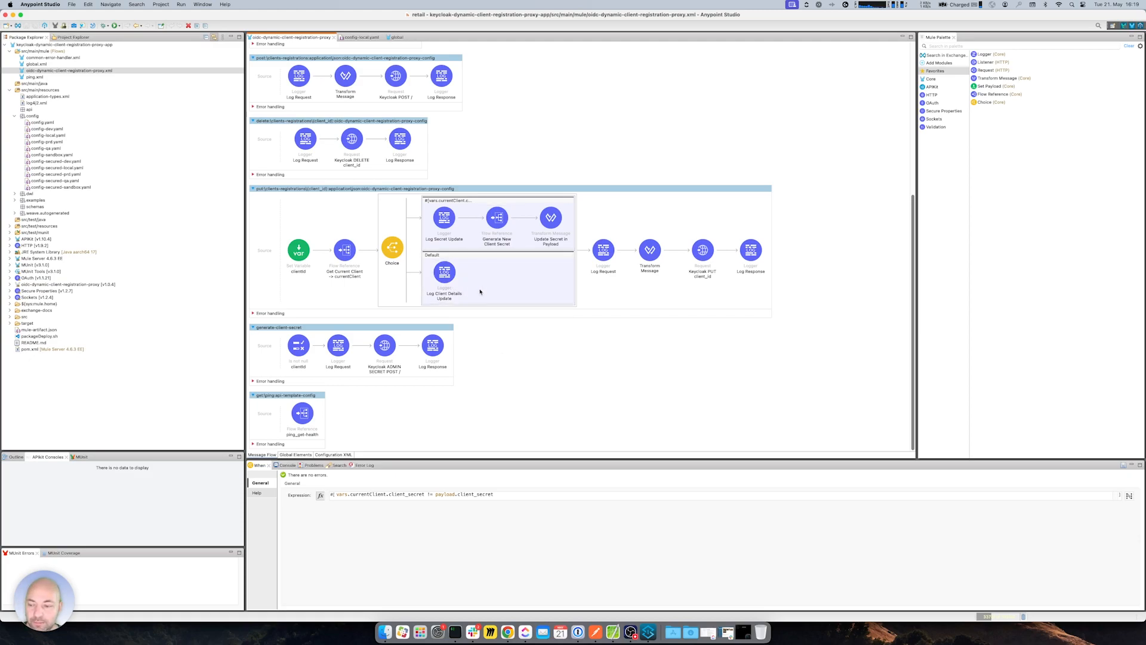
- Review Generate New Client Secret and the Update Secret in Payload line setting client_secret to vars.newClientSecretPayload.value
{"action": "left_click", "coordinate": [559, 219]}
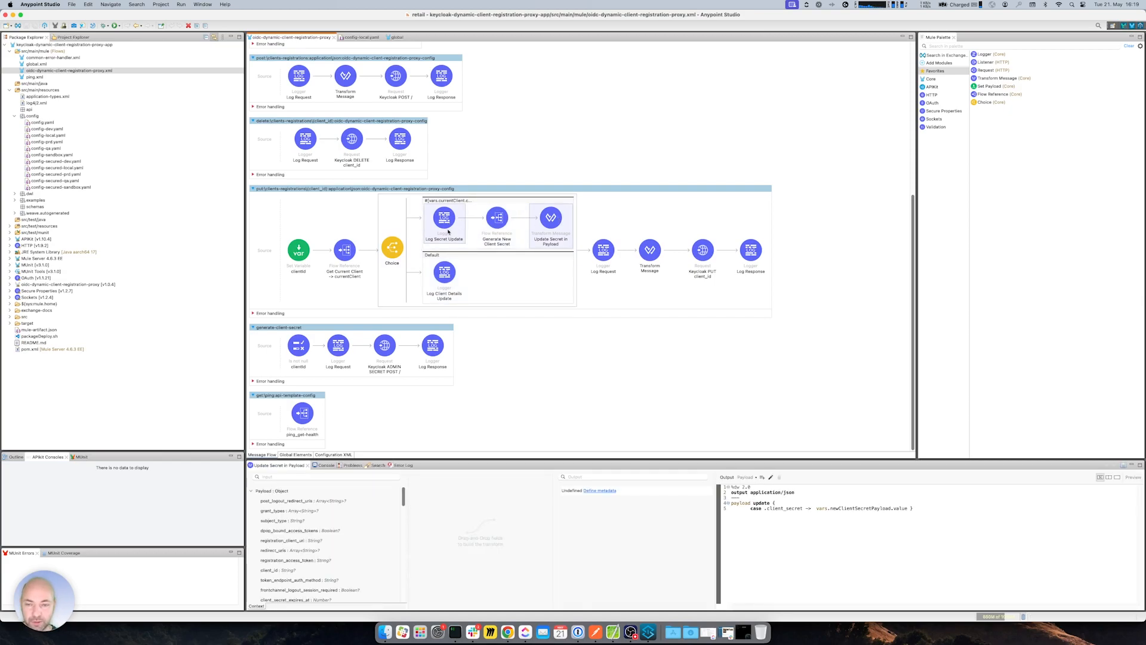
{"action": "left_click", "coordinate": [482, 227]}
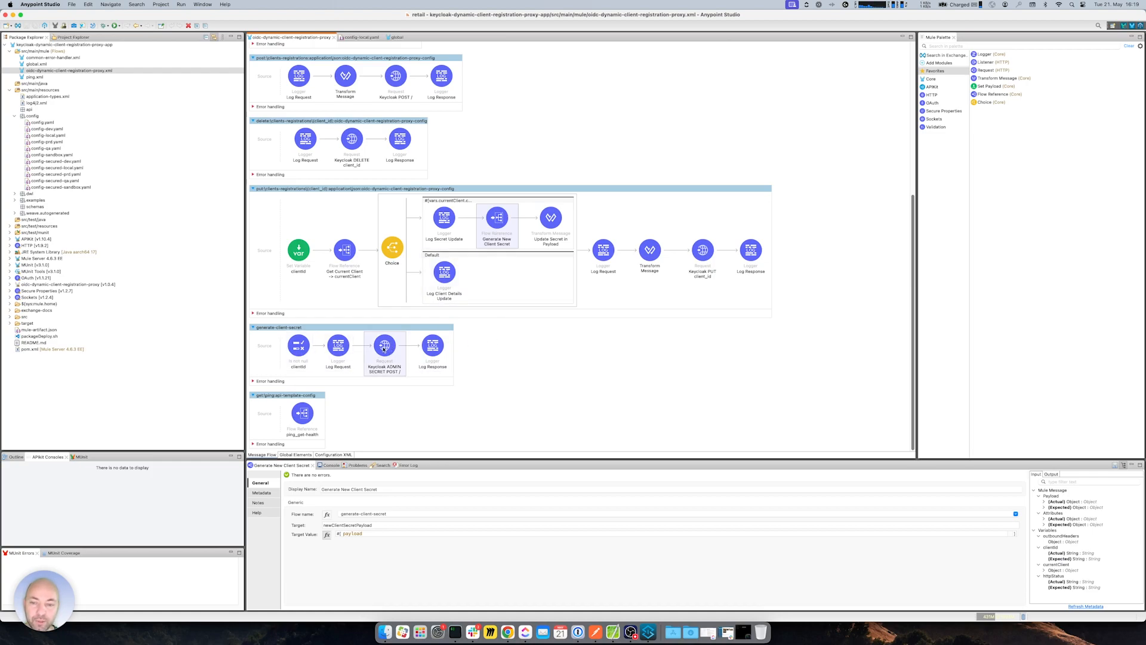
{"action": "left_click", "coordinate": [550, 220]}
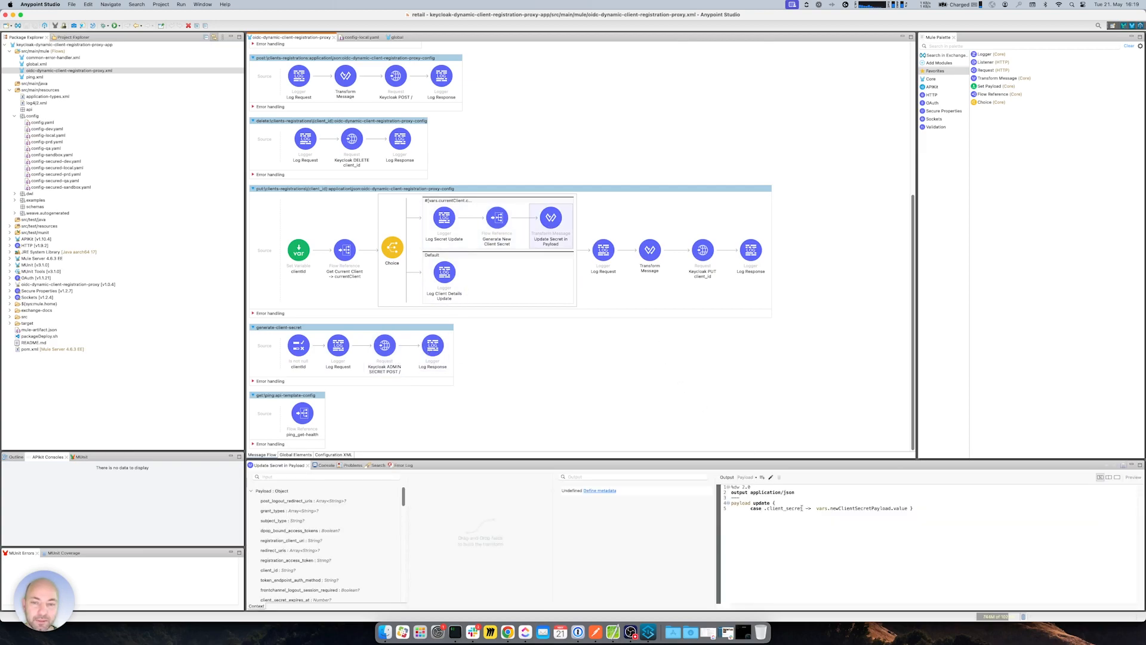
{"action": "left_click_drag", "start_coordinate": [768, 509], "coordinate": [839, 509]}
{"action": "left_click", "coordinate": [894, 508]}
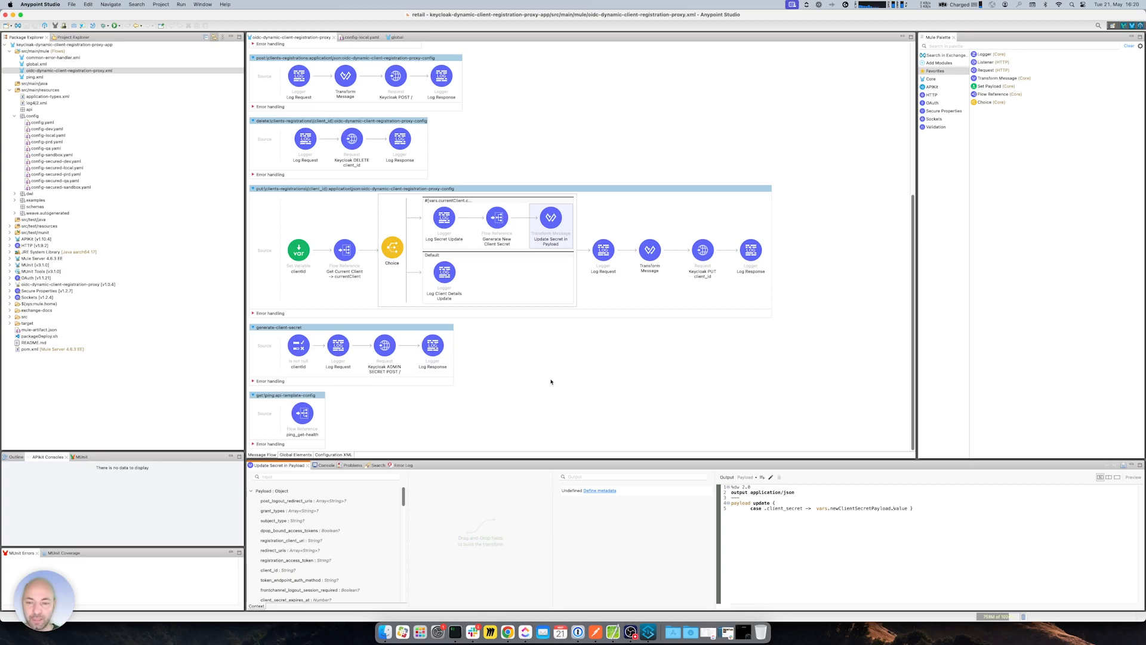
{"action": "scroll", "coordinate": [480, 355], "scroll_direction": "up", "scroll_amount": 5}
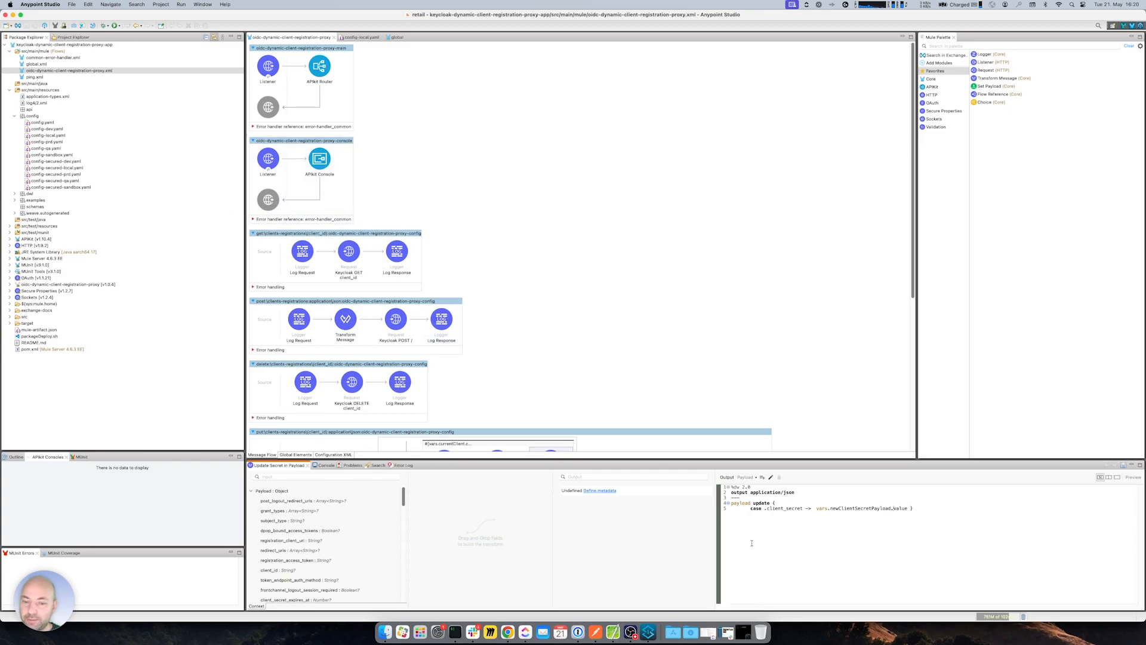
- Browse the proxy app repository's pom.xml deployment configuration on GitHub
{"action": "left_click", "coordinate": [508, 632]}
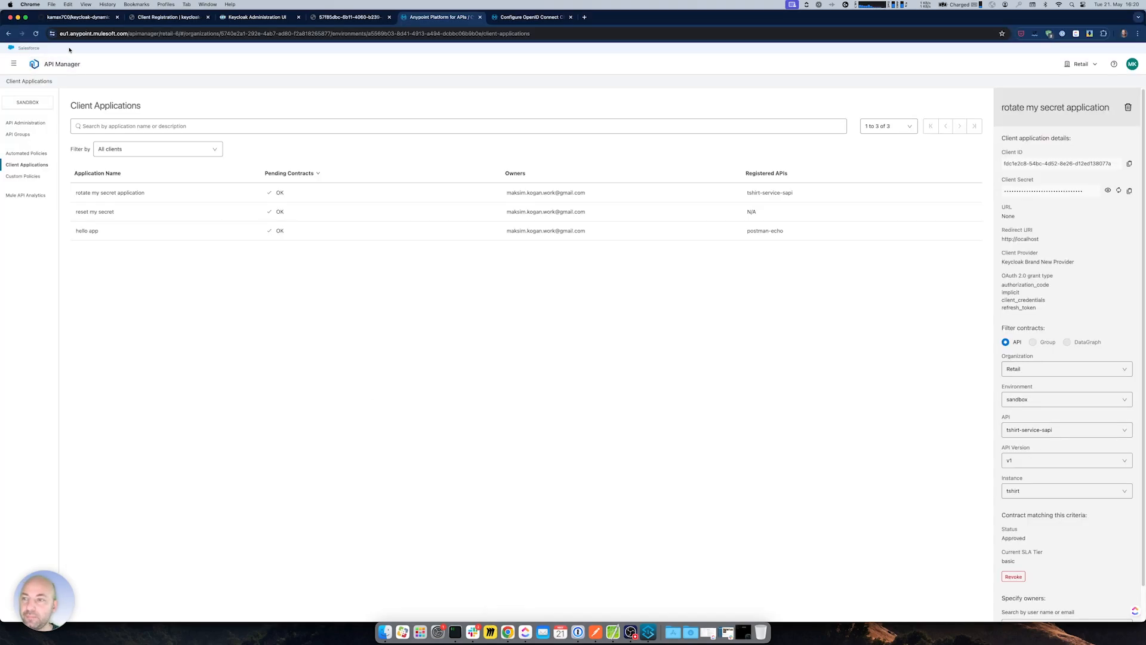
{"action": "left_click", "coordinate": [83, 18]}
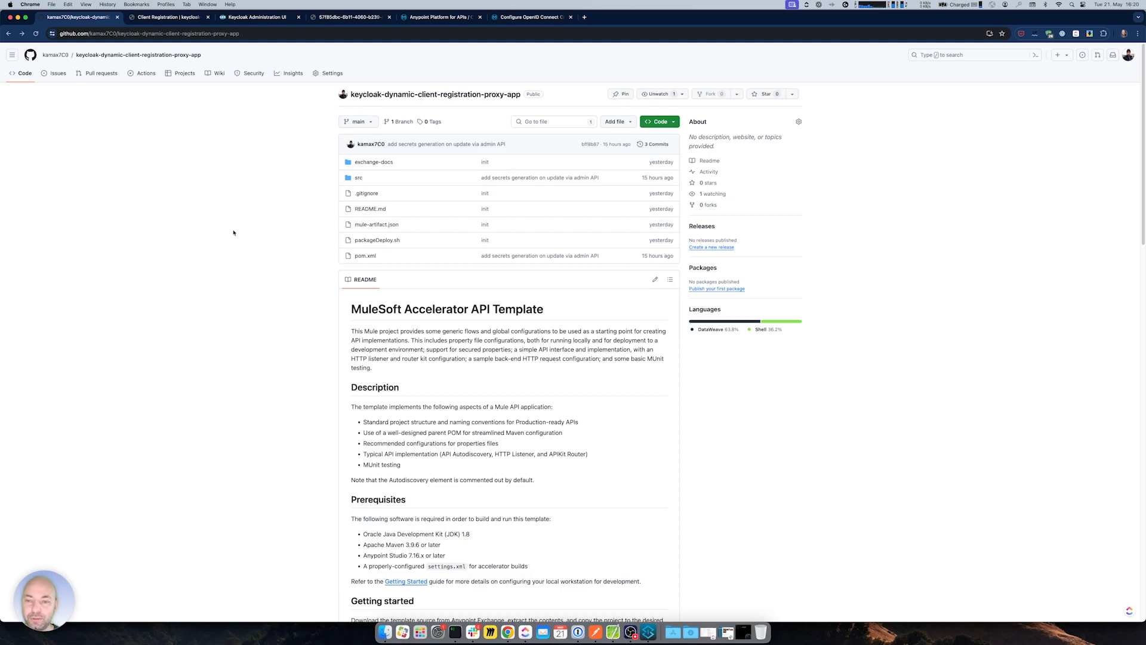
{"action": "left_click", "coordinate": [365, 257]}
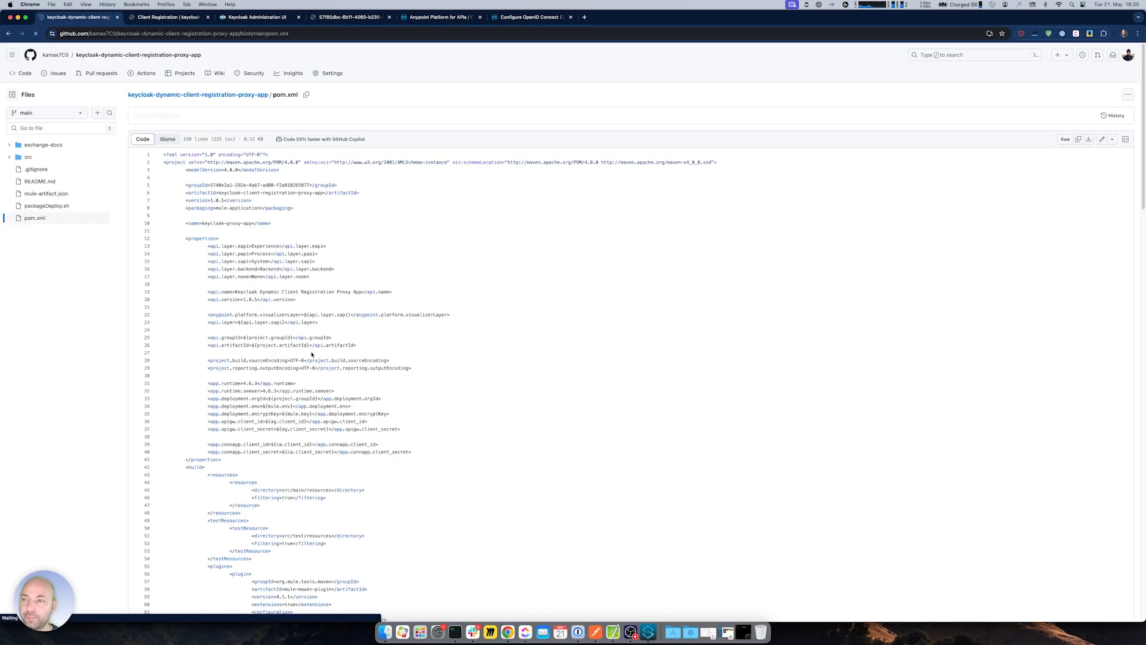
{"action": "scroll", "coordinate": [279, 392], "scroll_direction": "down", "scroll_amount": 5}
{"action": "scroll", "coordinate": [278, 392], "scroll_direction": "up", "scroll_amount": 10}
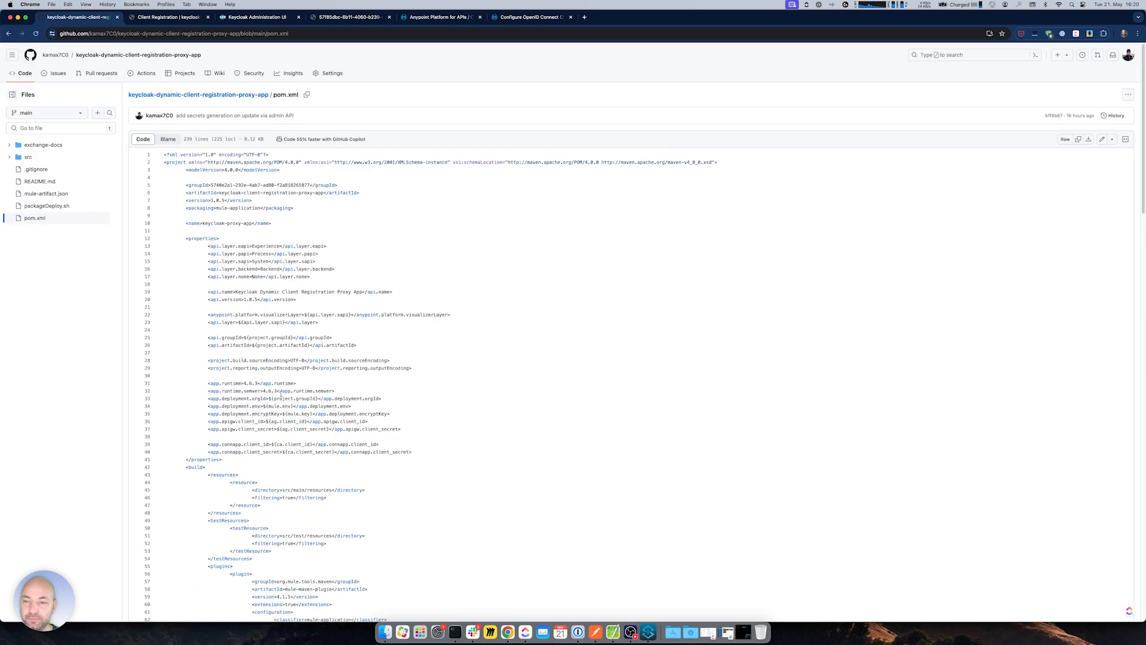
{"action": "scroll", "coordinate": [239, 380], "scroll_direction": "down", "scroll_amount": 5}
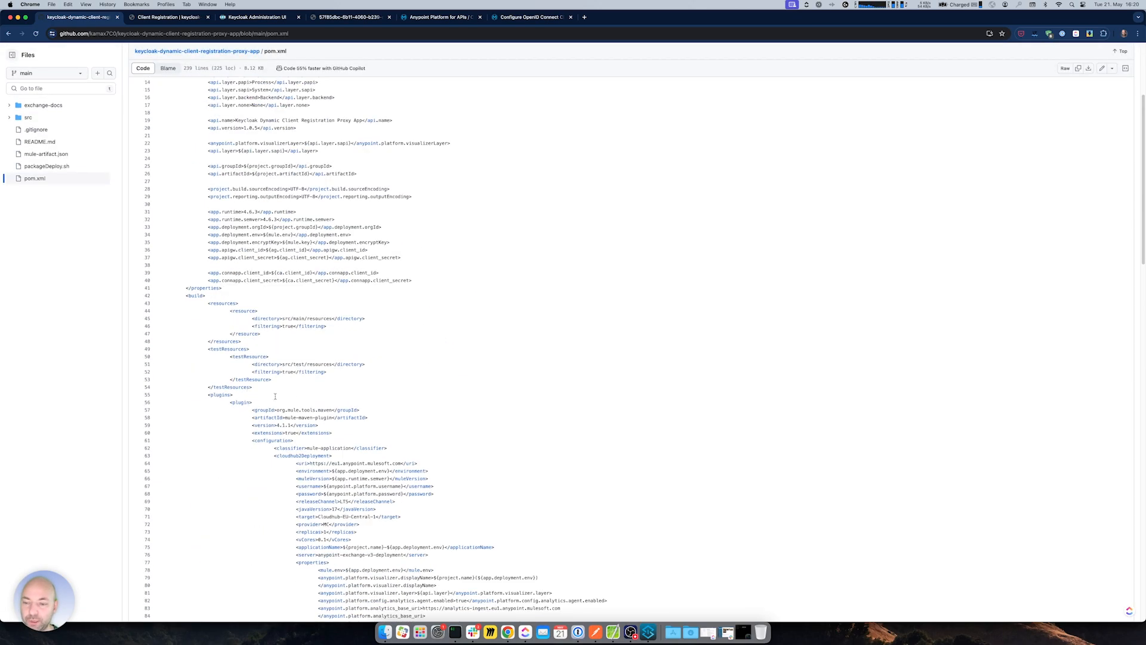
{"action": "left_click_drag", "start_coordinate": [283, 290], "coordinate": [436, 414]}
{"action": "left_click", "coordinate": [297, 307]}
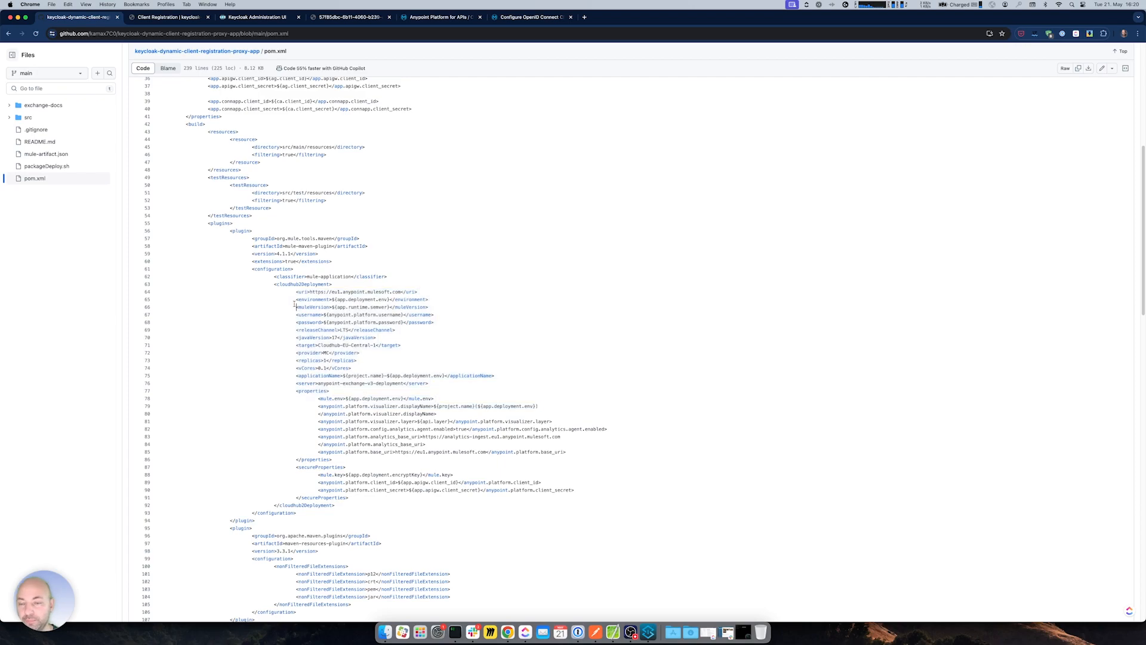
{"action": "scroll", "coordinate": [329, 334], "scroll_direction": "down", "scroll_amount": 3}
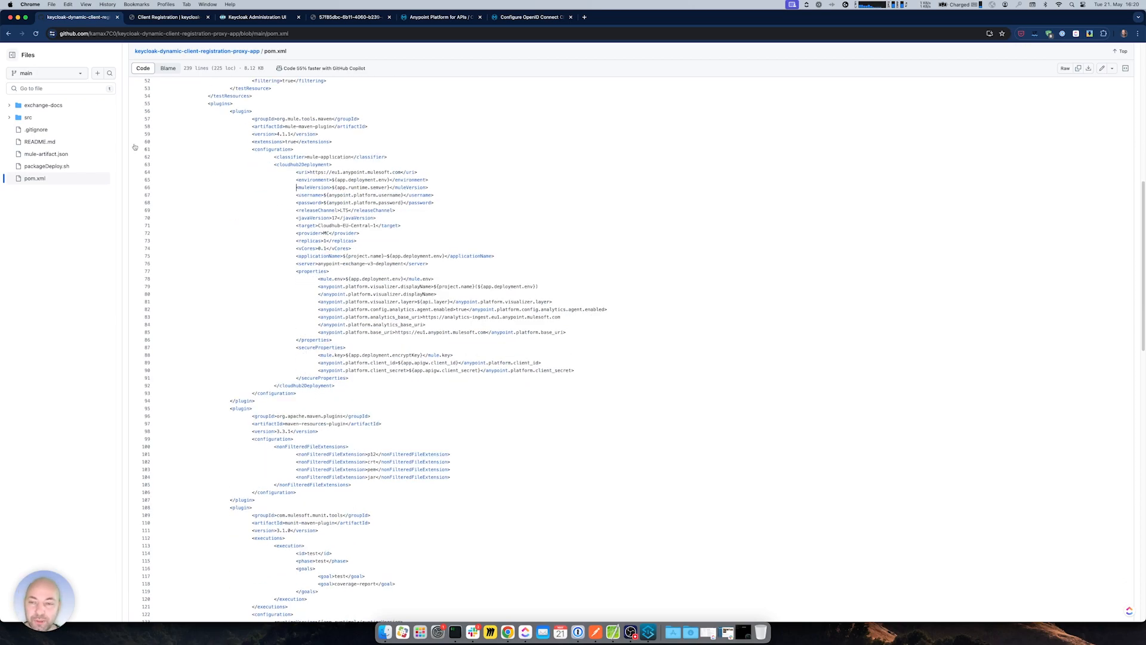
{"action": "left_click", "coordinate": [9, 35]}
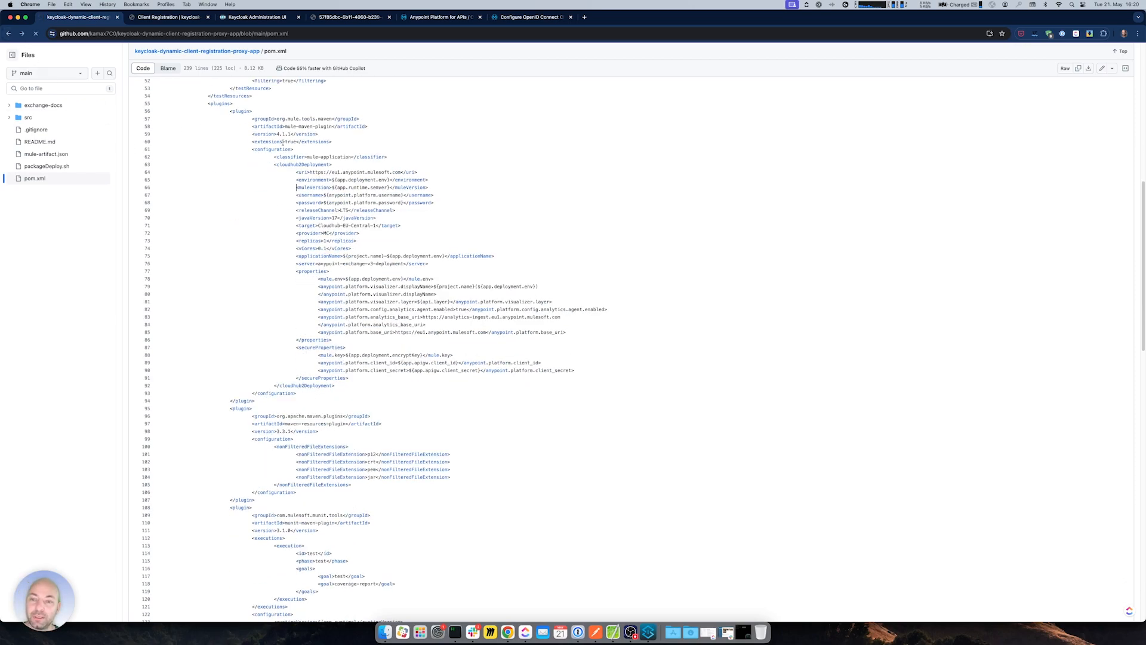
- Read the packageDeploy.sh script's opening lines and deploy command, ending on the repository home page
{"action": "left_click", "coordinate": [374, 240]}
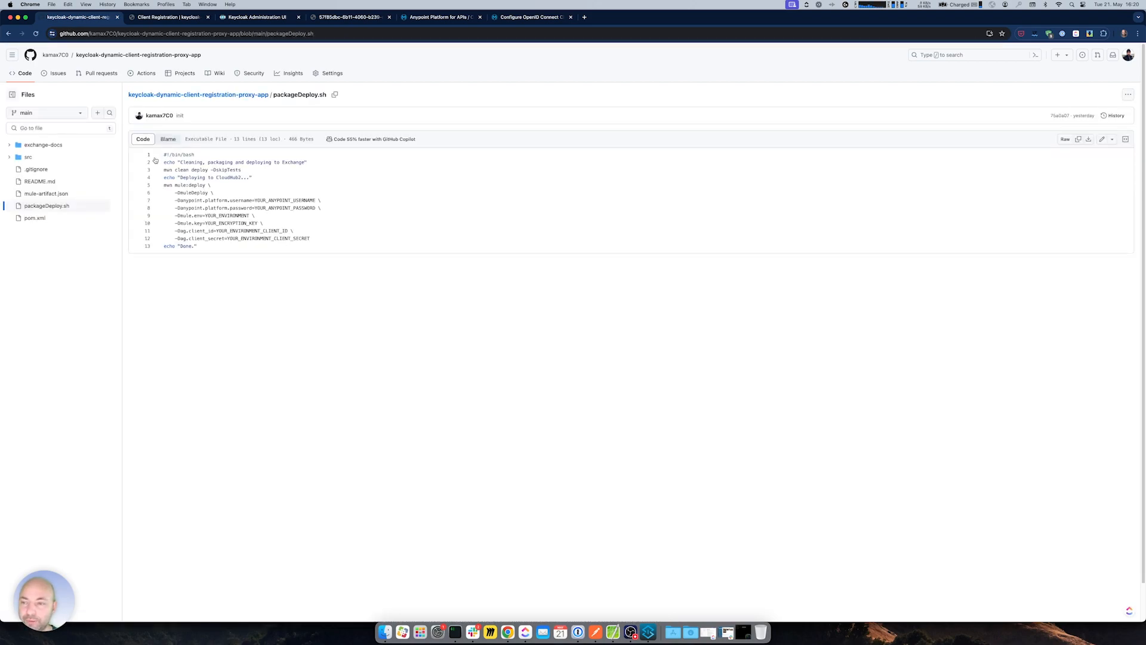
{"action": "left_click_drag", "start_coordinate": [162, 154], "coordinate": [242, 170]}
{"action": "left_click_drag", "start_coordinate": [163, 177], "coordinate": [251, 244]}
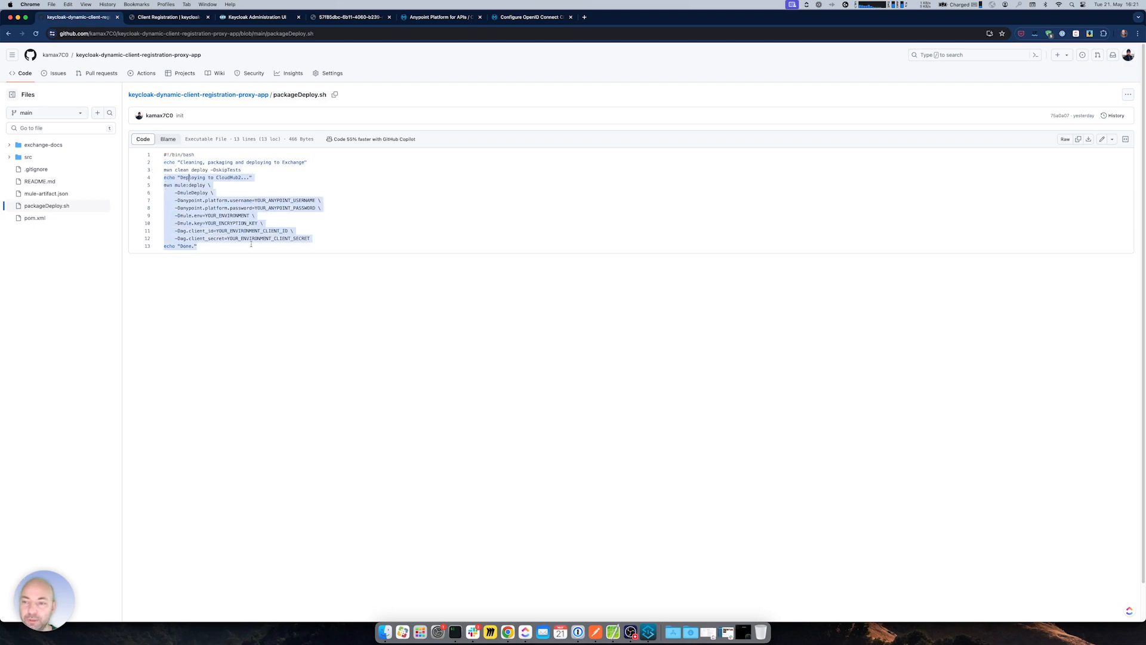
{"action": "left_click", "coordinate": [320, 243]}
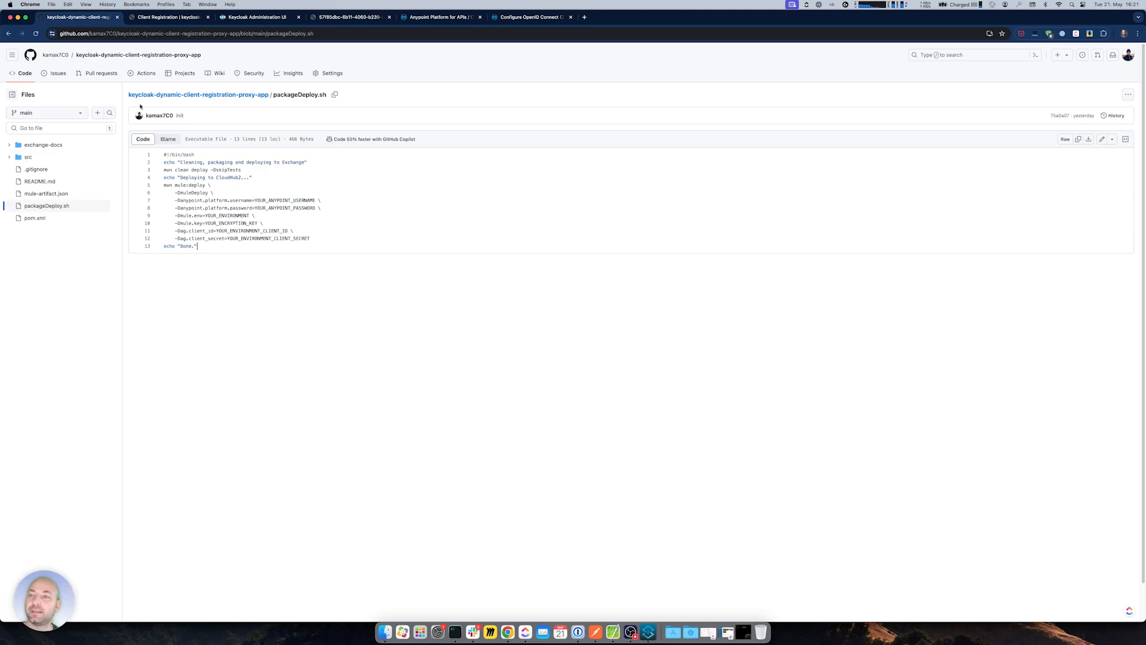
{"action": "left_click", "coordinate": [185, 94]}
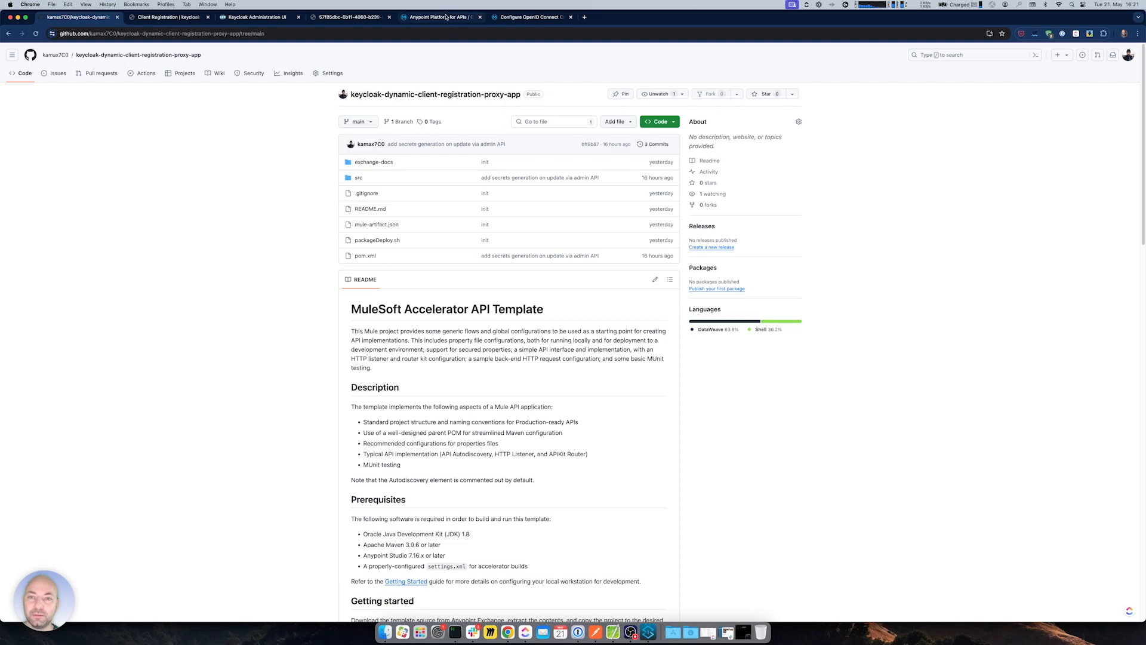
- Open keycloak-proxy-app-sandbox's settings in Runtime Manager after closing the OpenID Connect tab
{"action": "left_click", "coordinate": [410, 17]}
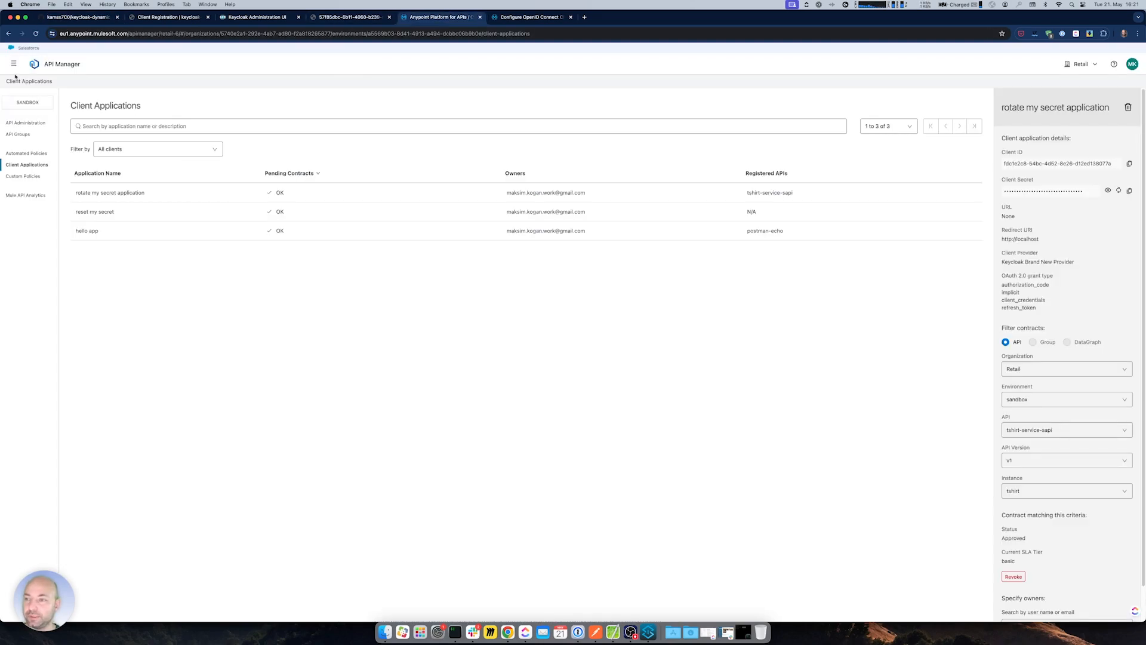
{"action": "left_click", "coordinate": [13, 63]}
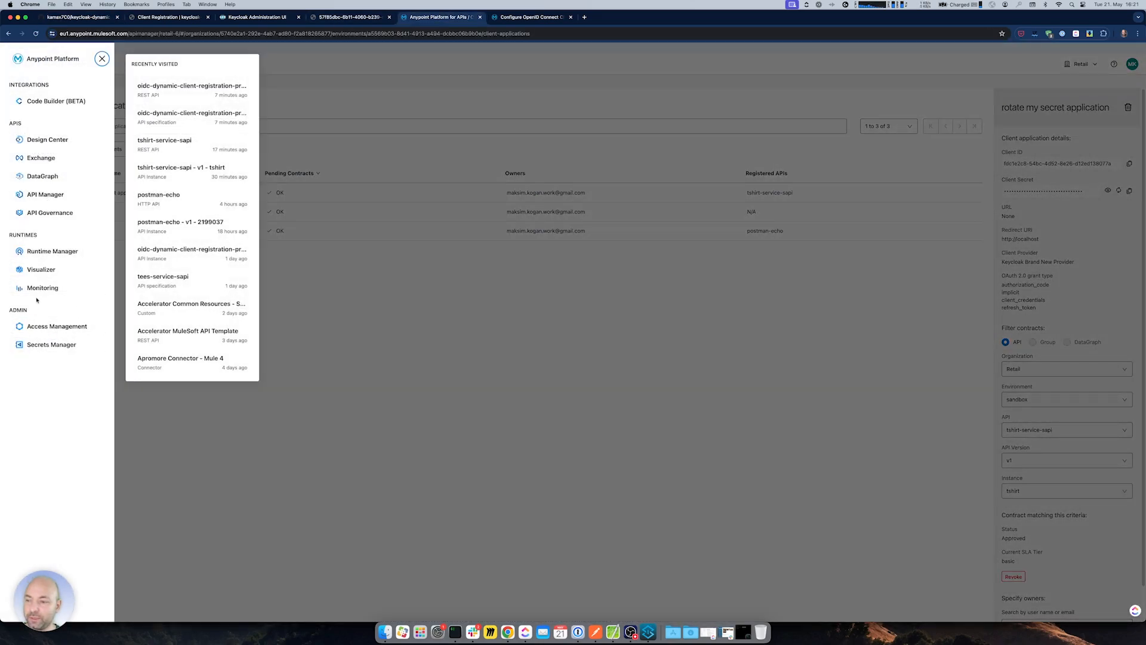
{"action": "left_click", "coordinate": [77, 251]}
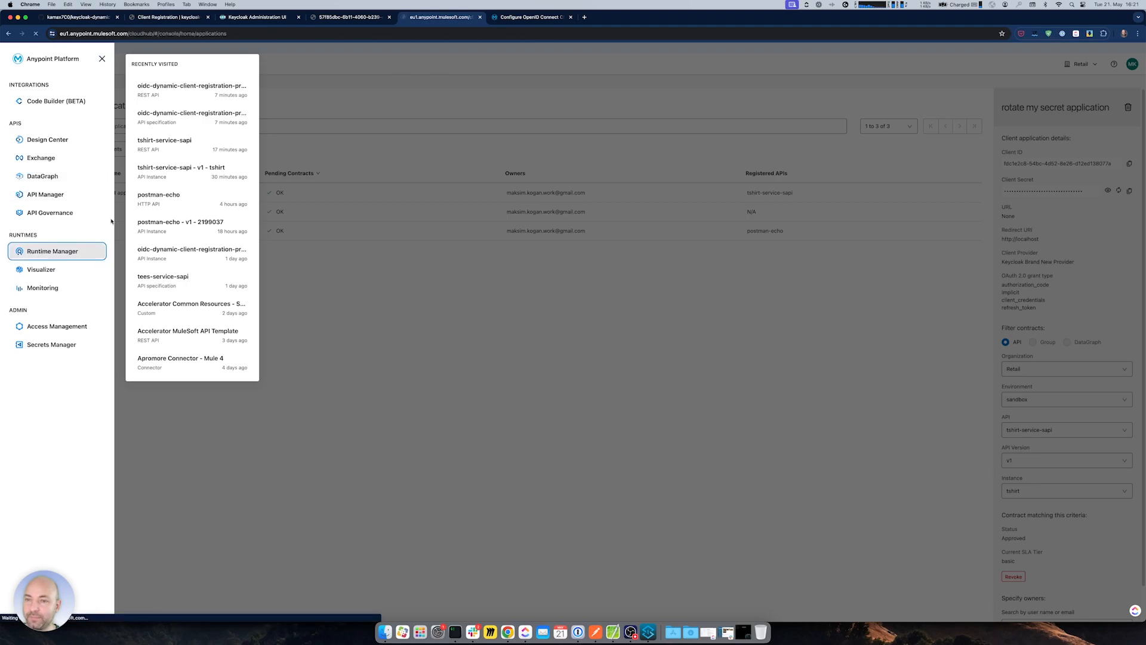
{"action": "left_click", "coordinate": [570, 16]}
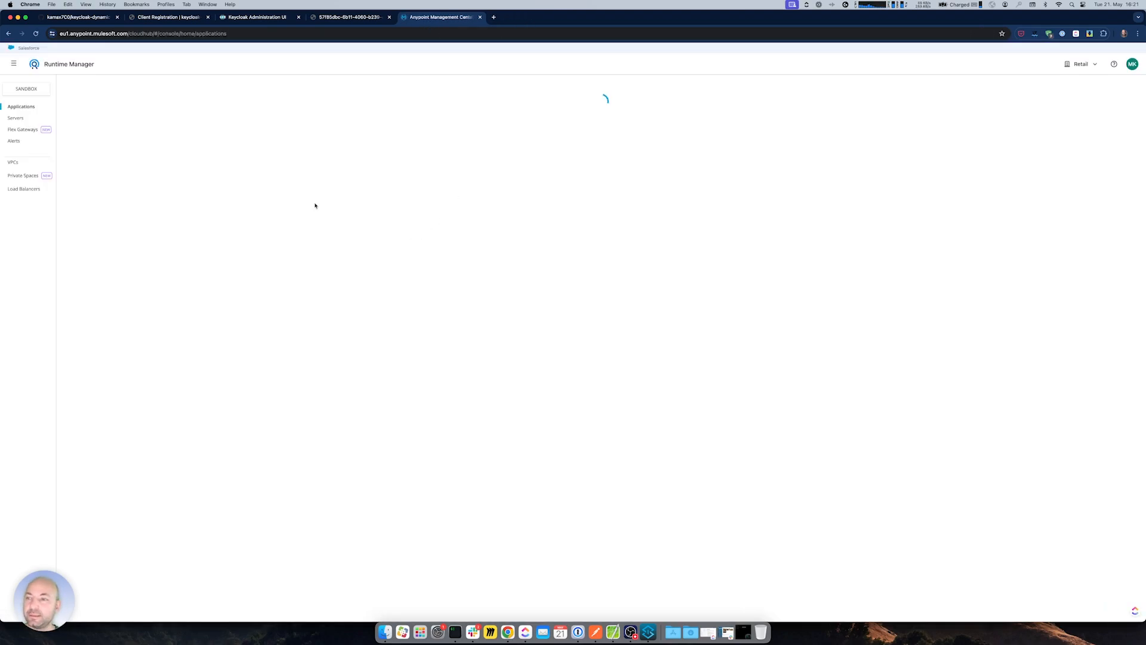
{"action": "left_click", "coordinate": [114, 154]}
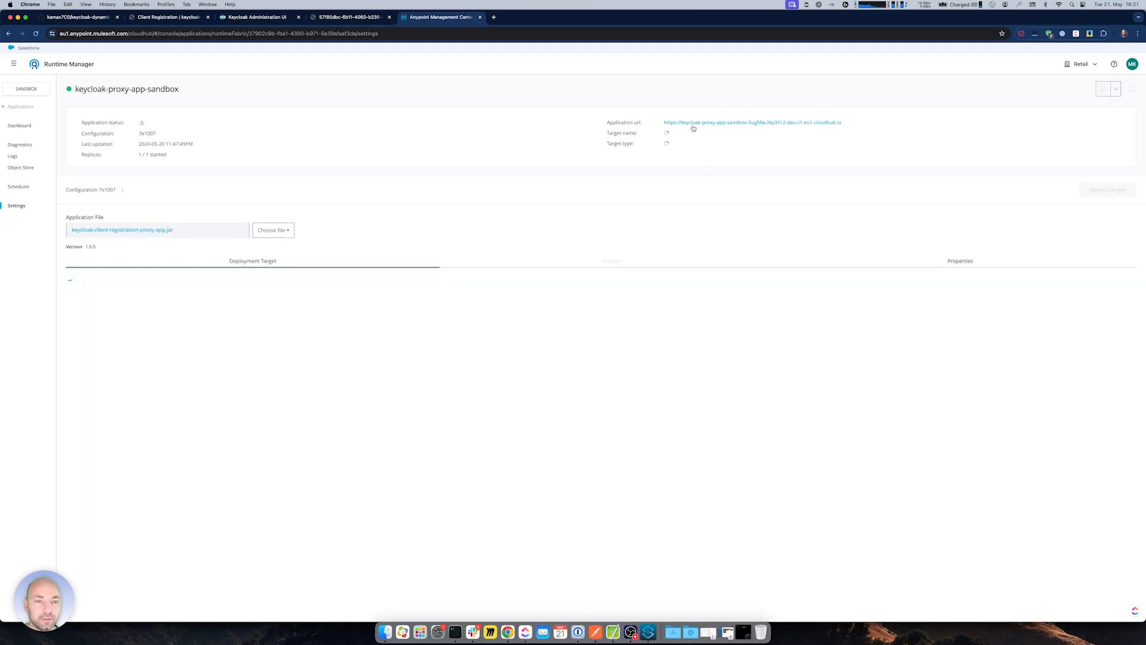
{"action": "left_click", "coordinate": [595, 631]}
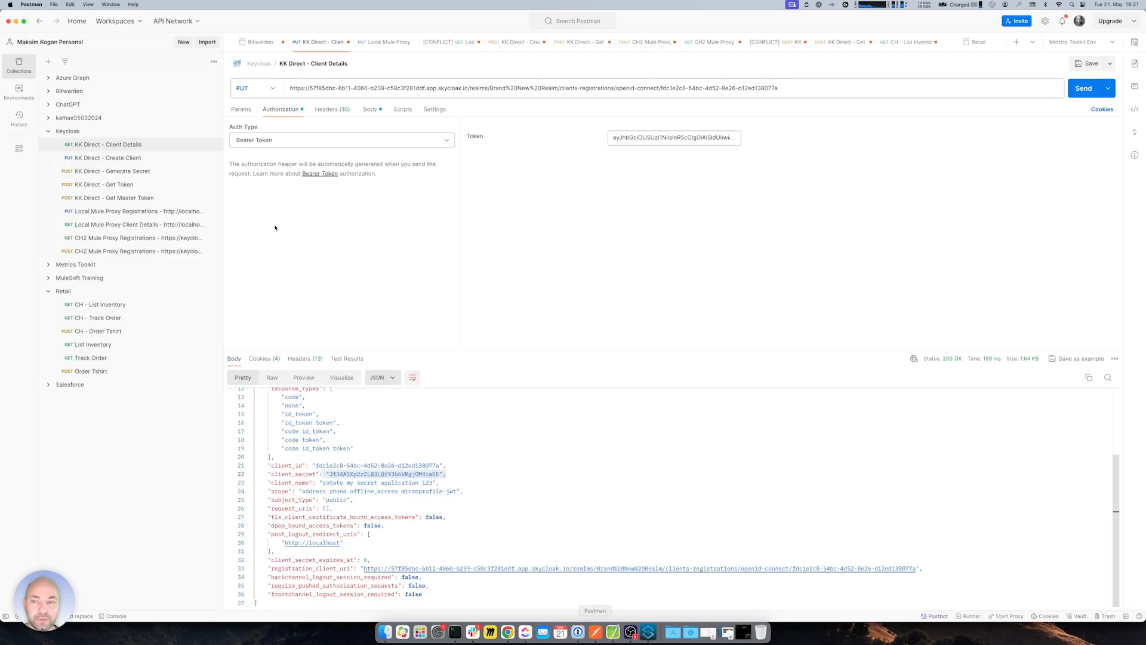
- Copy the clients-registrations base URL from Postman's CH2 Mule Proxy Registrations request
{"action": "left_click", "coordinate": [113, 185]}
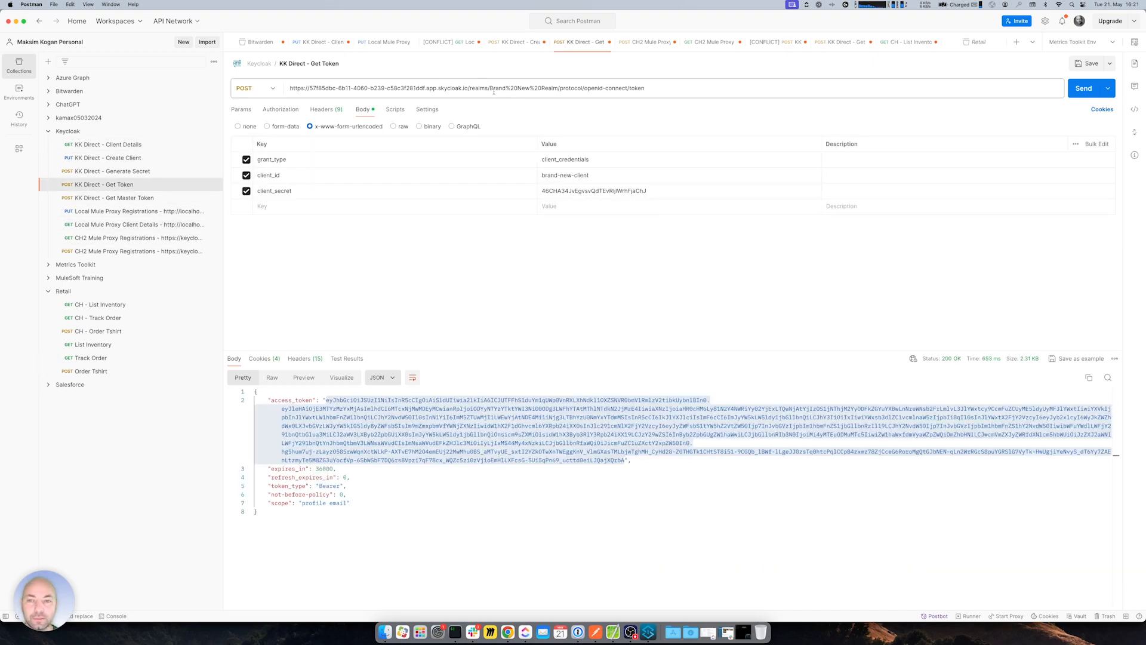
{"action": "left_click", "coordinate": [112, 238]}
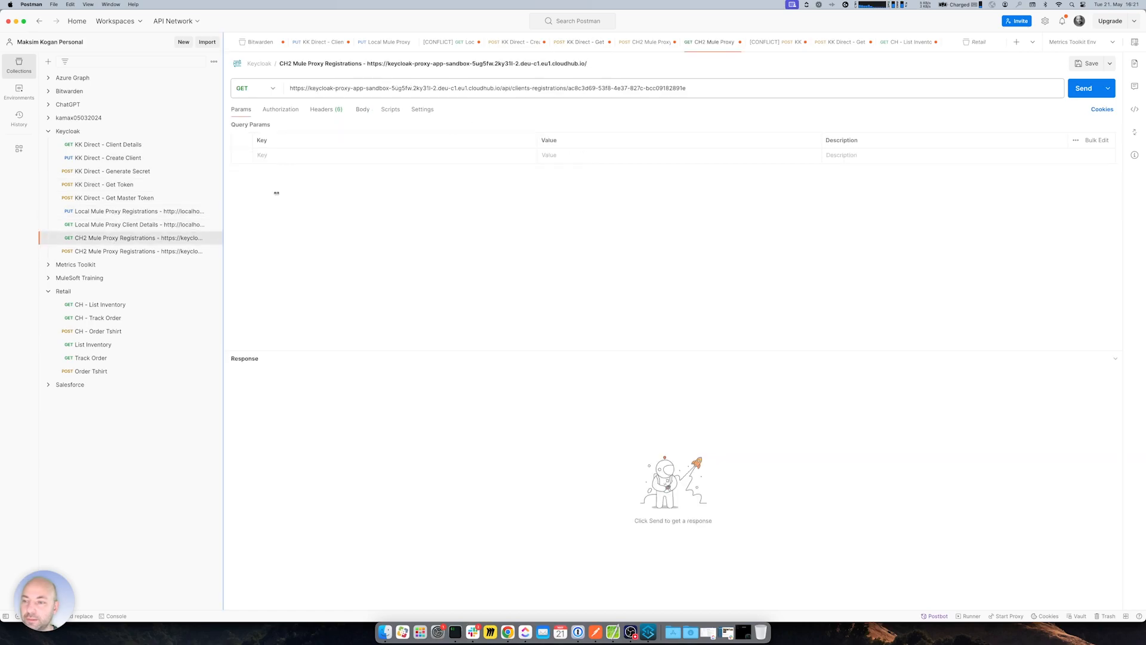
{"action": "left_click_drag", "start_coordinate": [567, 88], "coordinate": [295, 90]}
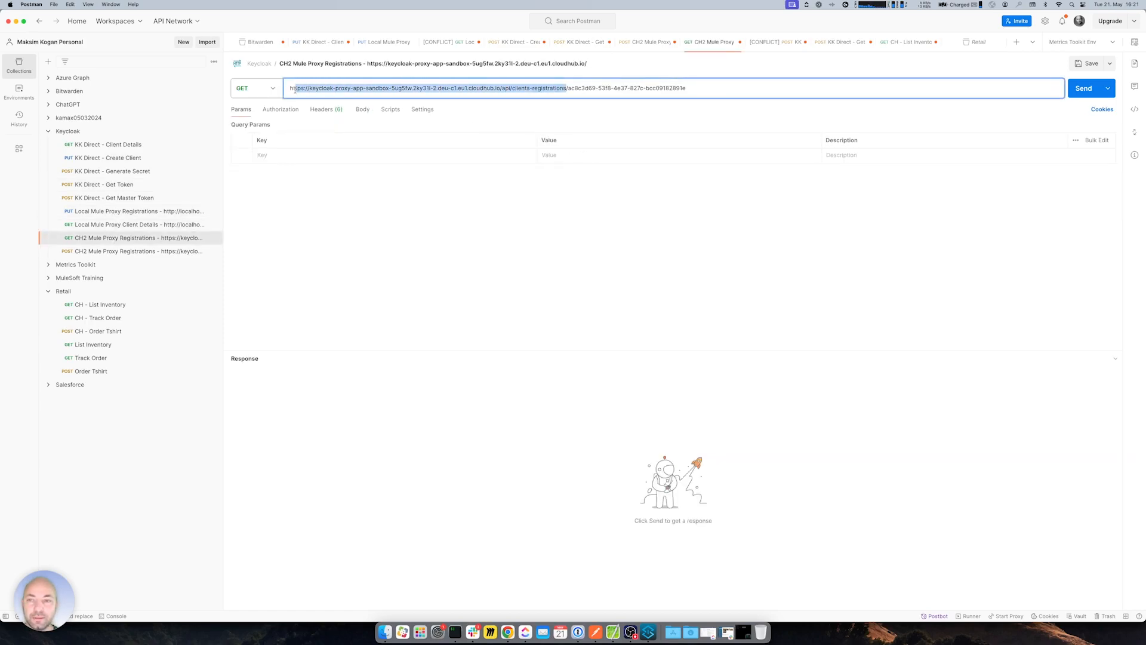
{"action": "key", "text": "super+Tab"}
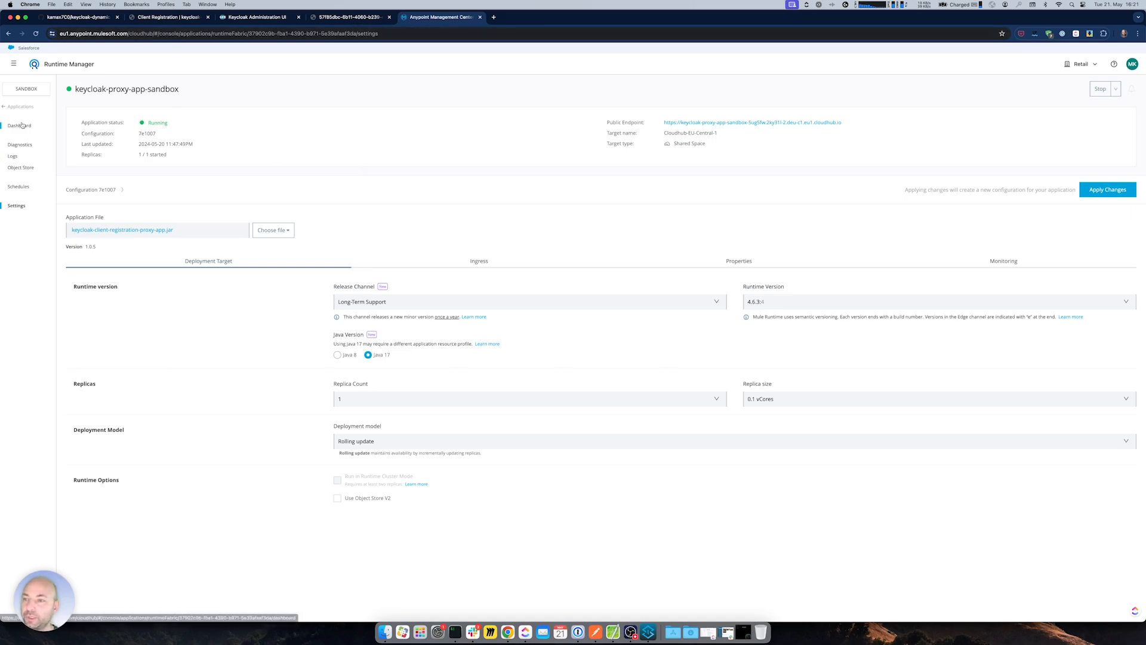
- Open the Keycloak Brand New Provider under Access Management's client providers in a new tab
{"action": "left_click", "coordinate": [14, 62]}
{"action": "left_click", "coordinate": [42, 326], "text": "super"}
{"action": "left_click", "coordinate": [525, 17]}
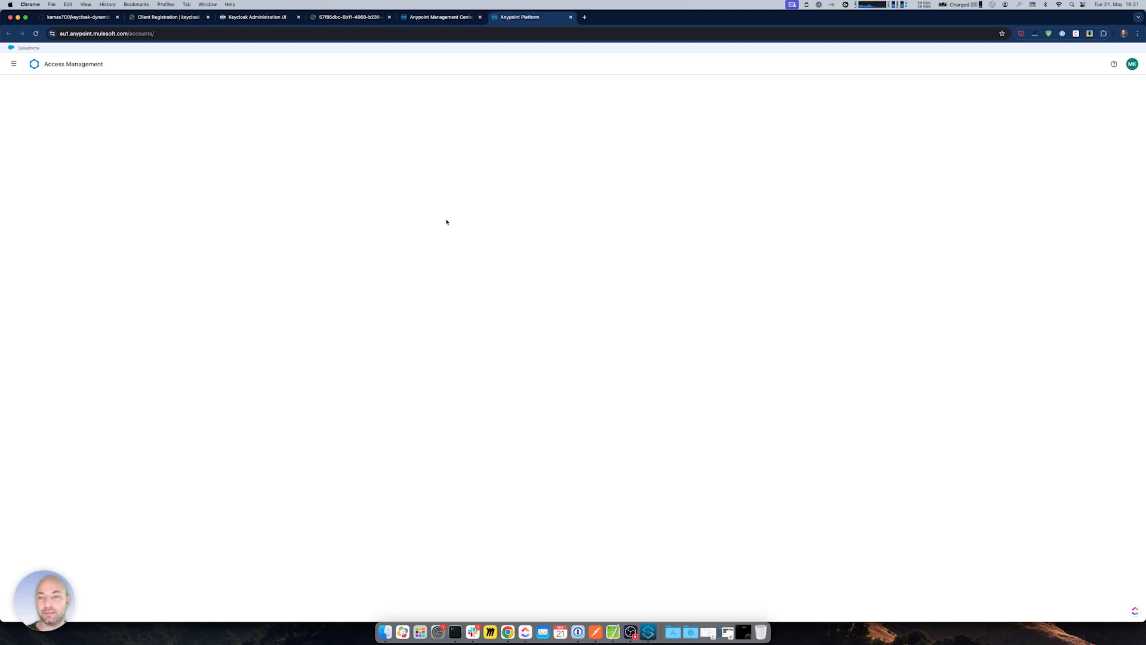
{"action": "left_click", "coordinate": [18, 146]}
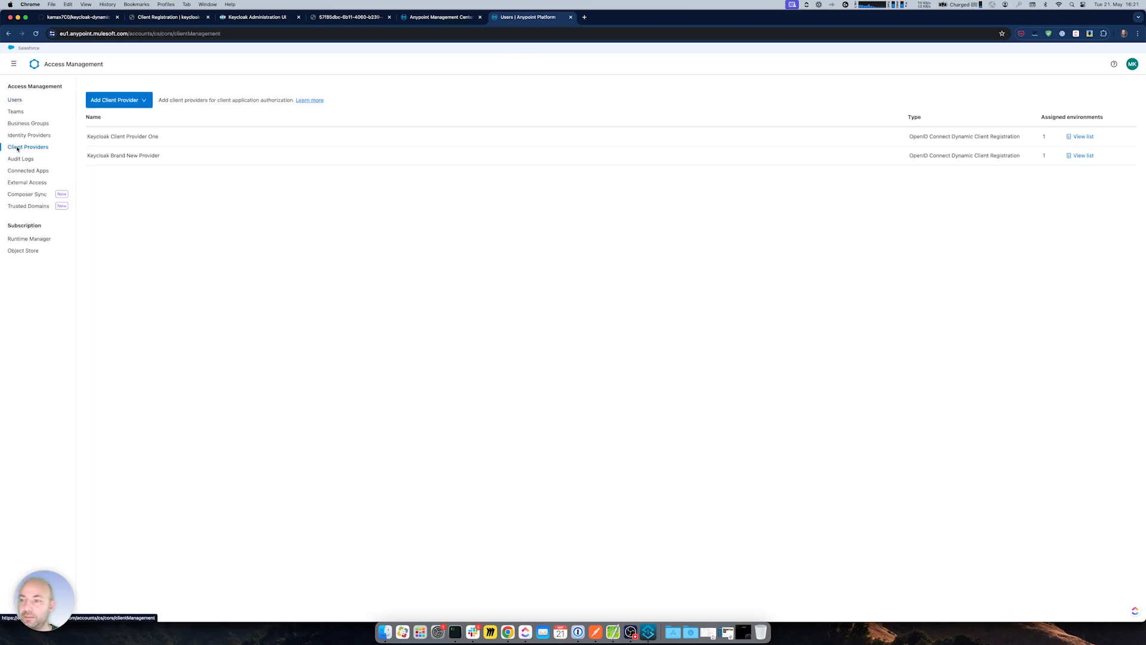
{"action": "left_click", "coordinate": [122, 156]}
- Replace the Client Registration URL with the keycloak-proxy app's clients-registrations URL and save the provider
{"action": "triple_click", "coordinate": [133, 297]}
{"action": "type", "text": "https://keycloak-proxy-app-sandbox-5ug5fw.2ky31l-2.deu-c1.eu1.cloudhub.io/api/clients-registrations"}
{"action": "left_click_drag", "start_coordinate": [116, 298], "coordinate": [385, 314]}
{"action": "left_click", "coordinate": [394, 313]}
{"action": "scroll", "coordinate": [406, 328], "scroll_direction": "down", "scroll_amount": 3}
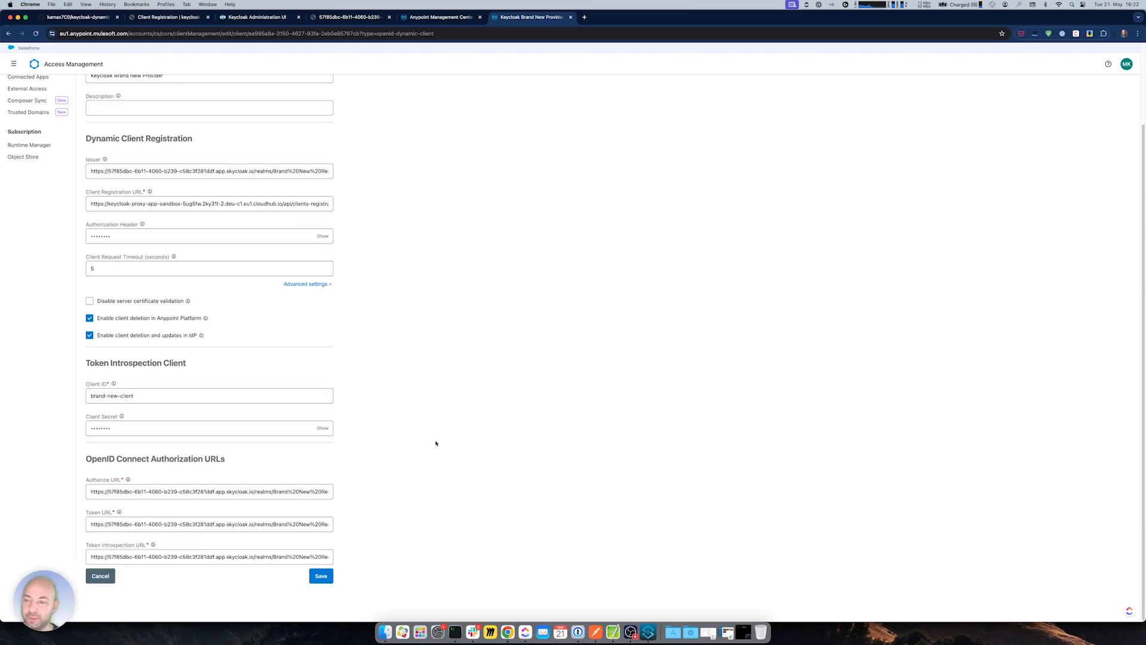
{"action": "left_click", "coordinate": [320, 576]}
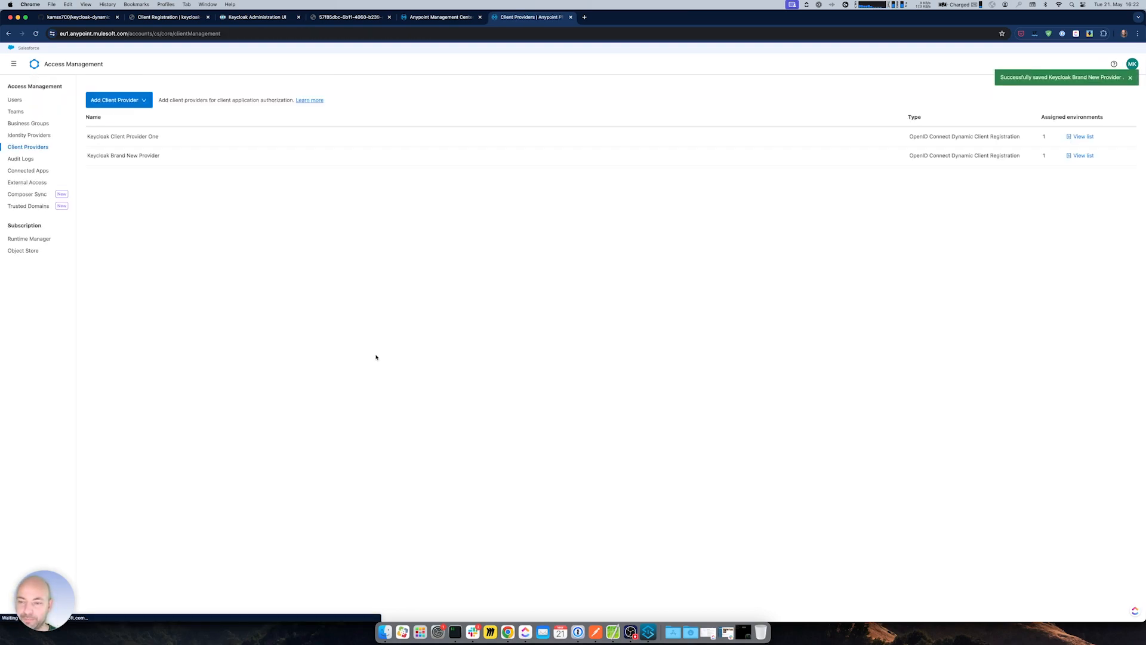
- Glance at the Runtime Manager tab, then return and reopen the platform navigation panel
{"action": "left_click", "coordinate": [442, 17]}
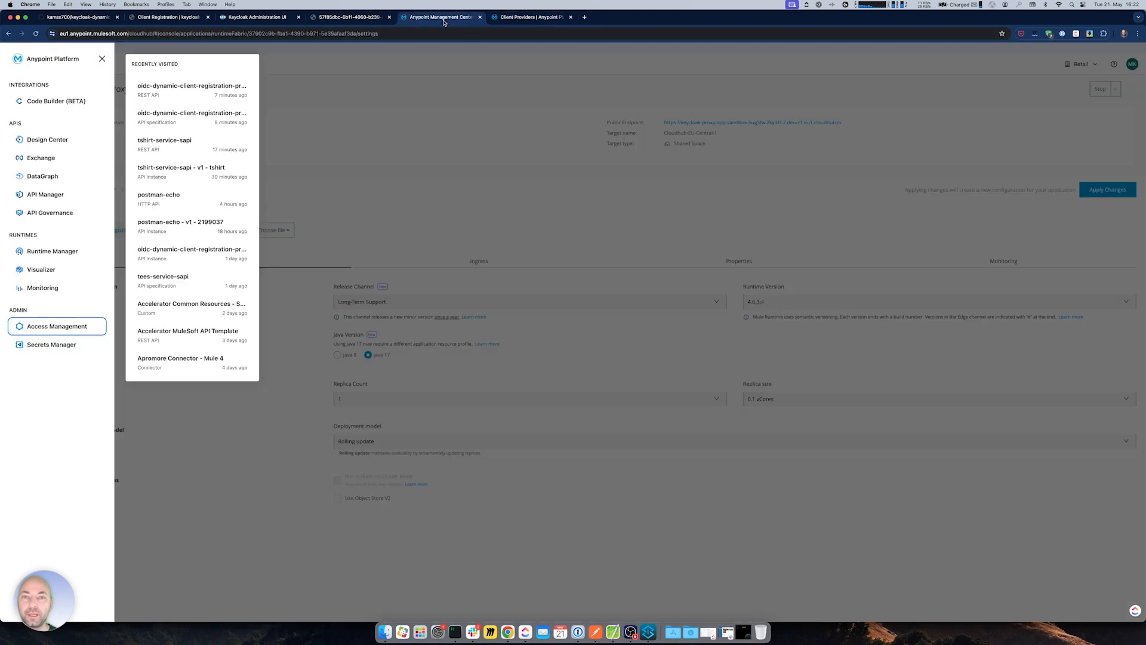
{"action": "left_click", "coordinate": [535, 280]}
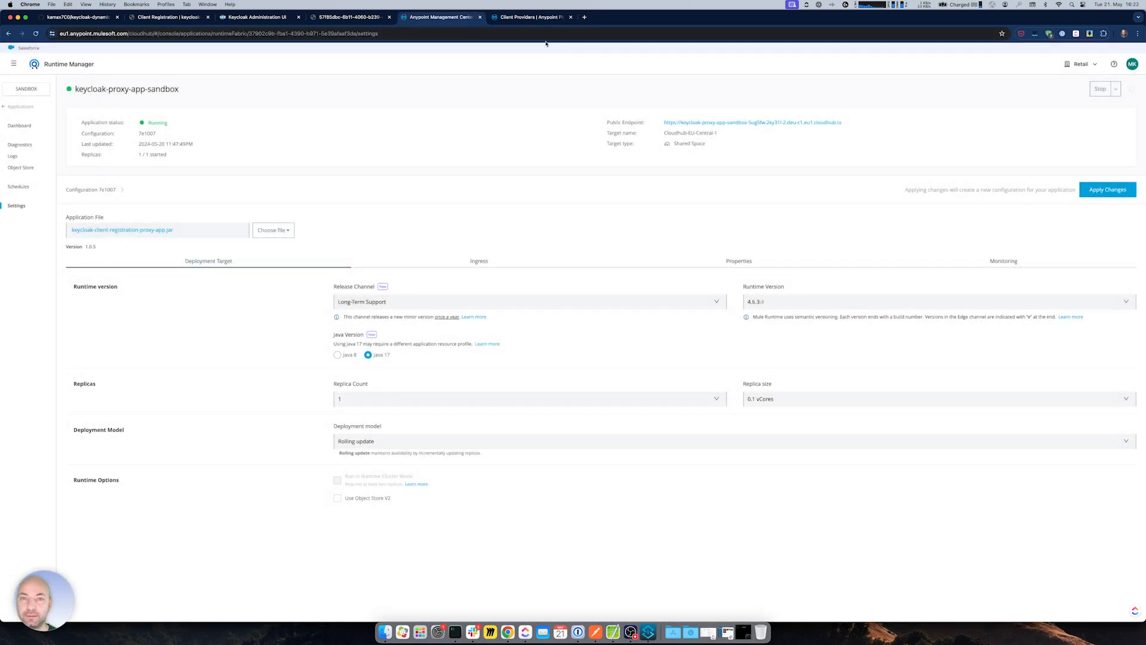
{"action": "left_click", "coordinate": [534, 18]}
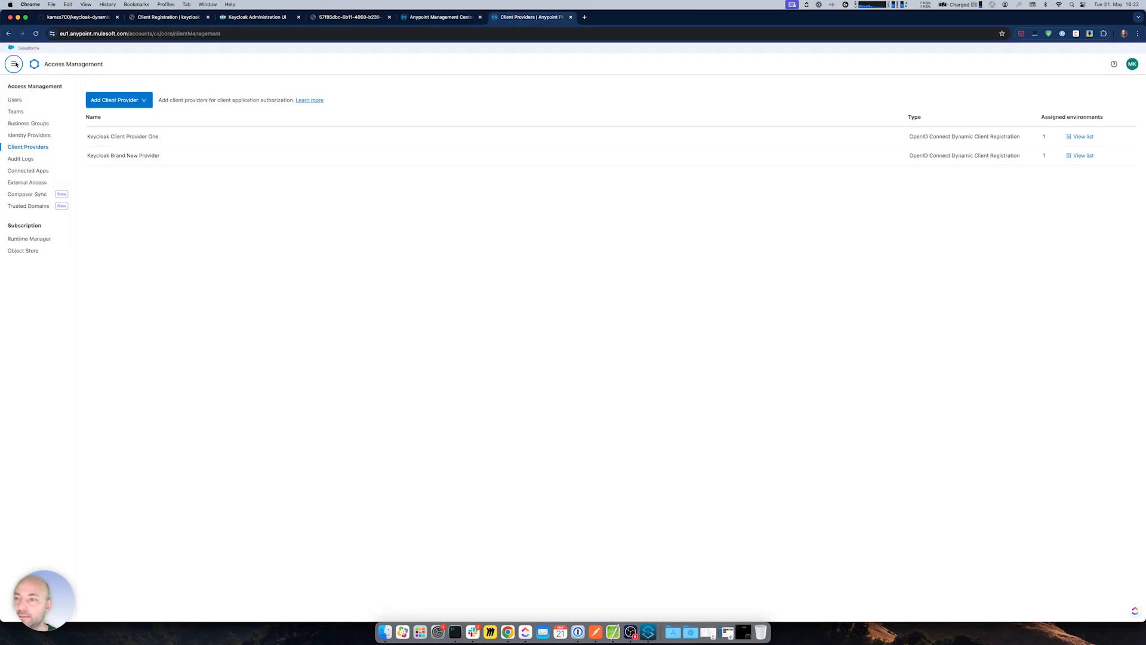
{"action": "left_click", "coordinate": [13, 63]}
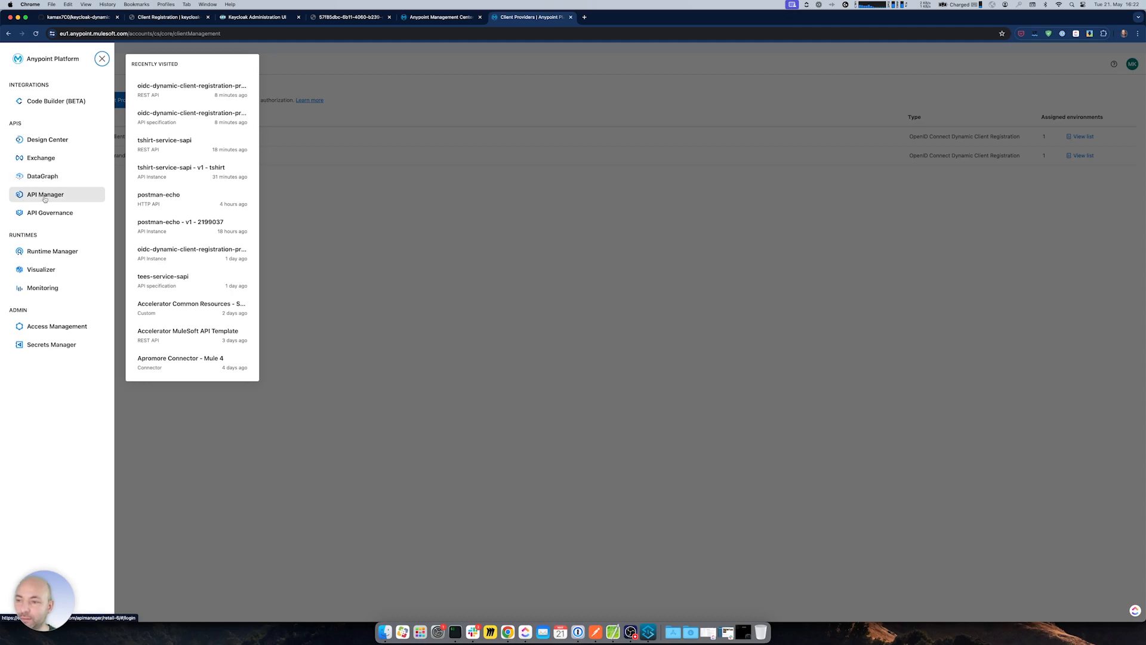
- Request access to tshirt-service-sapi's tshirt instance in Exchange and start creating a new application
{"action": "left_click", "coordinate": [42, 158]}
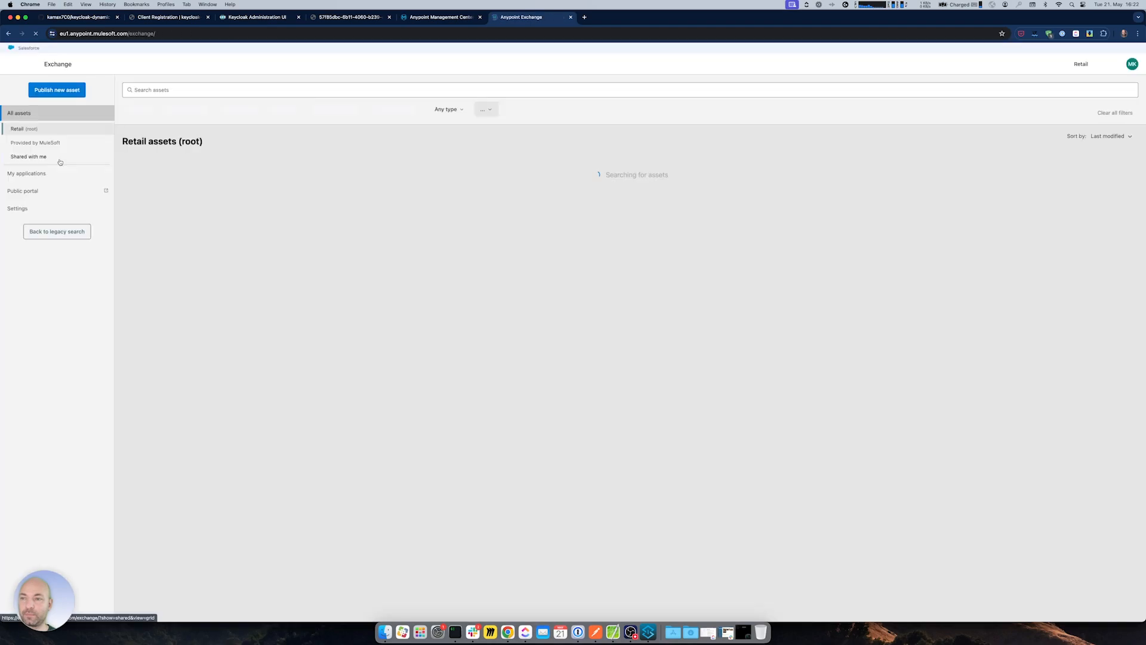
{"action": "left_click", "coordinate": [534, 192]}
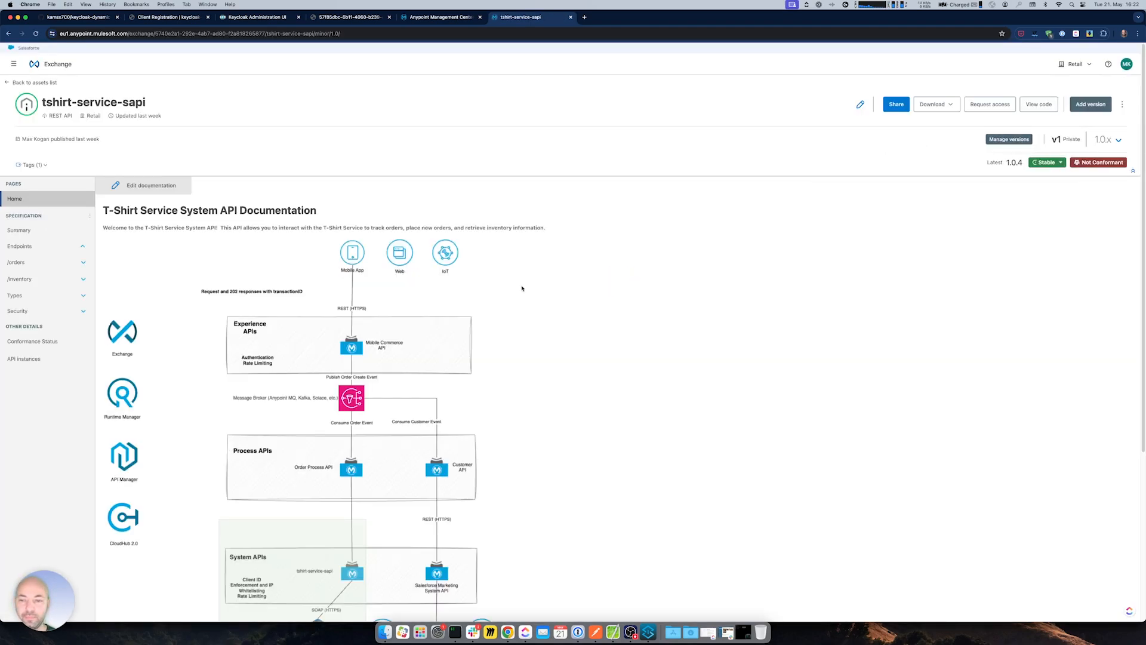
{"action": "left_click", "coordinate": [990, 104]}
{"action": "left_click", "coordinate": [590, 312]}
{"action": "left_click", "coordinate": [585, 341]}
{"action": "left_click", "coordinate": [569, 329]}
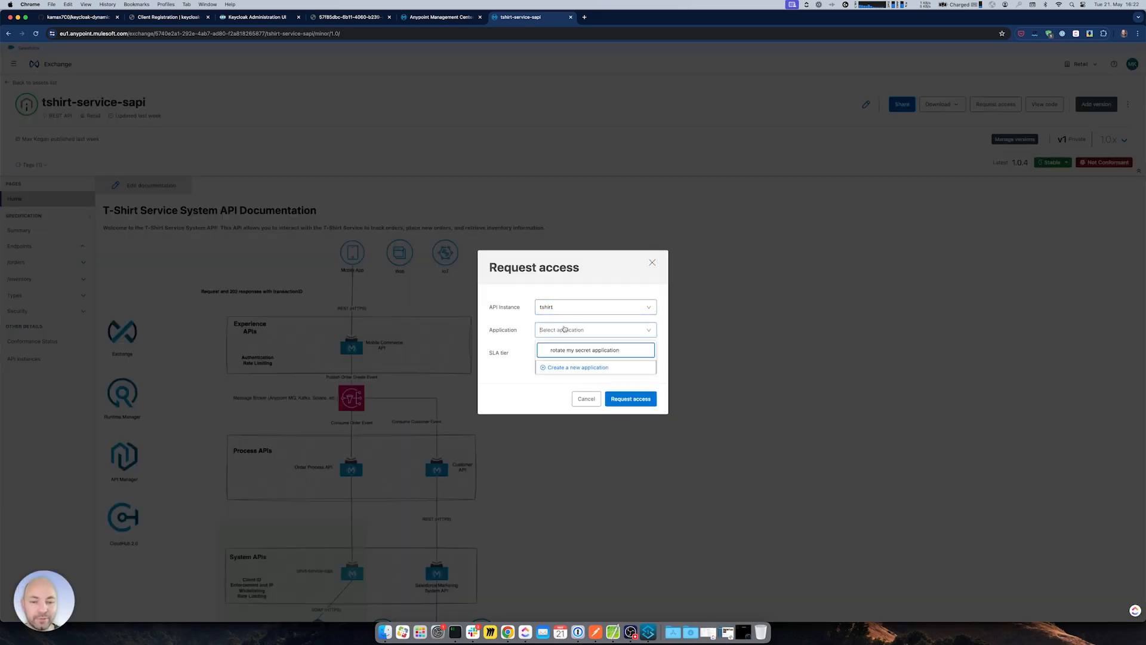
{"action": "left_click", "coordinate": [578, 367]}
{"action": "left_click", "coordinate": [534, 206]}
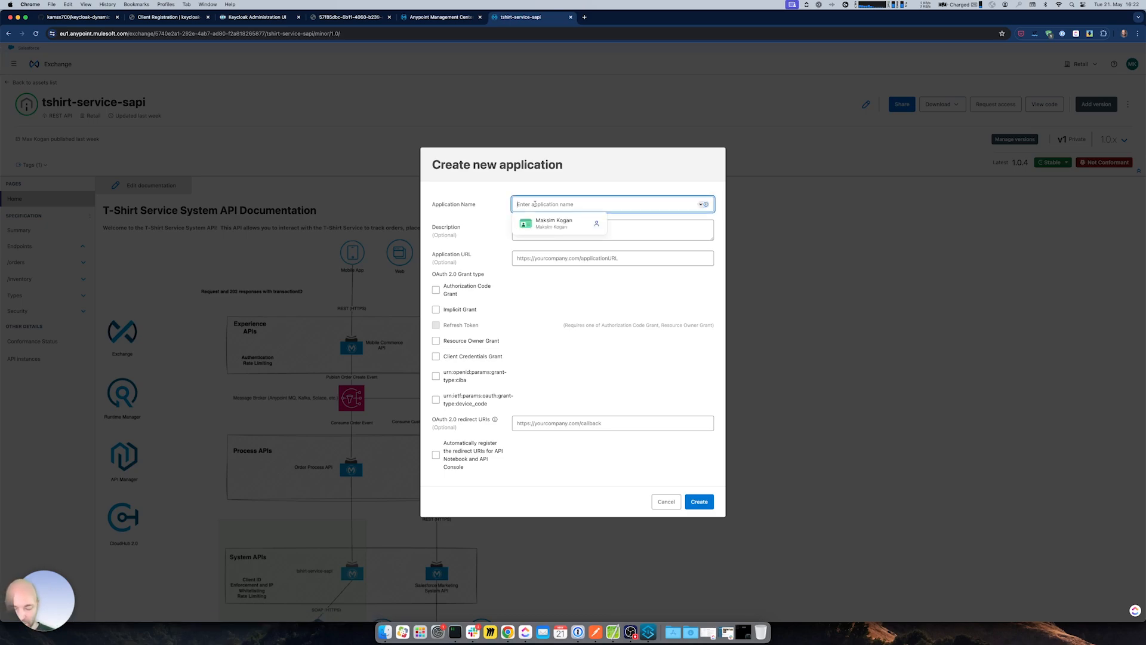
{"action": "type", "text": "fully working application client"}
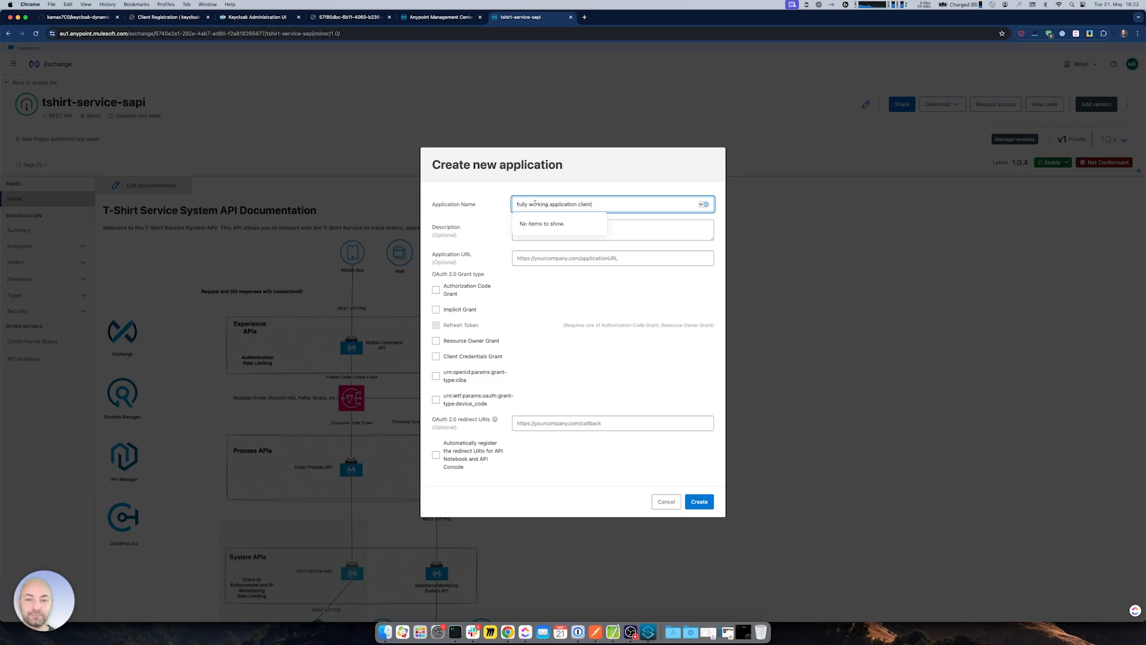
{"action": "left_click", "coordinate": [576, 189]}
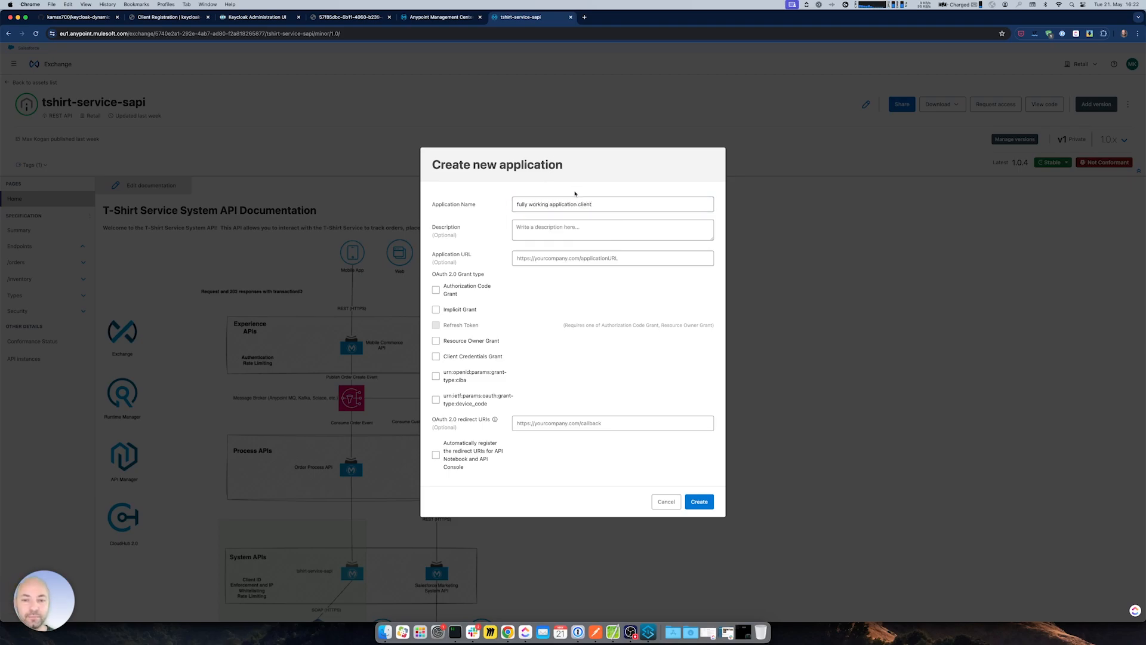
{"action": "left_click", "coordinate": [436, 290]}
{"action": "left_click", "coordinate": [435, 309]}
{"action": "left_click", "coordinate": [435, 324]}
{"action": "left_click", "coordinate": [436, 340]}
{"action": "left_click", "coordinate": [436, 356]}
{"action": "left_click", "coordinate": [597, 422]}
{"action": "type", "text": "h"}
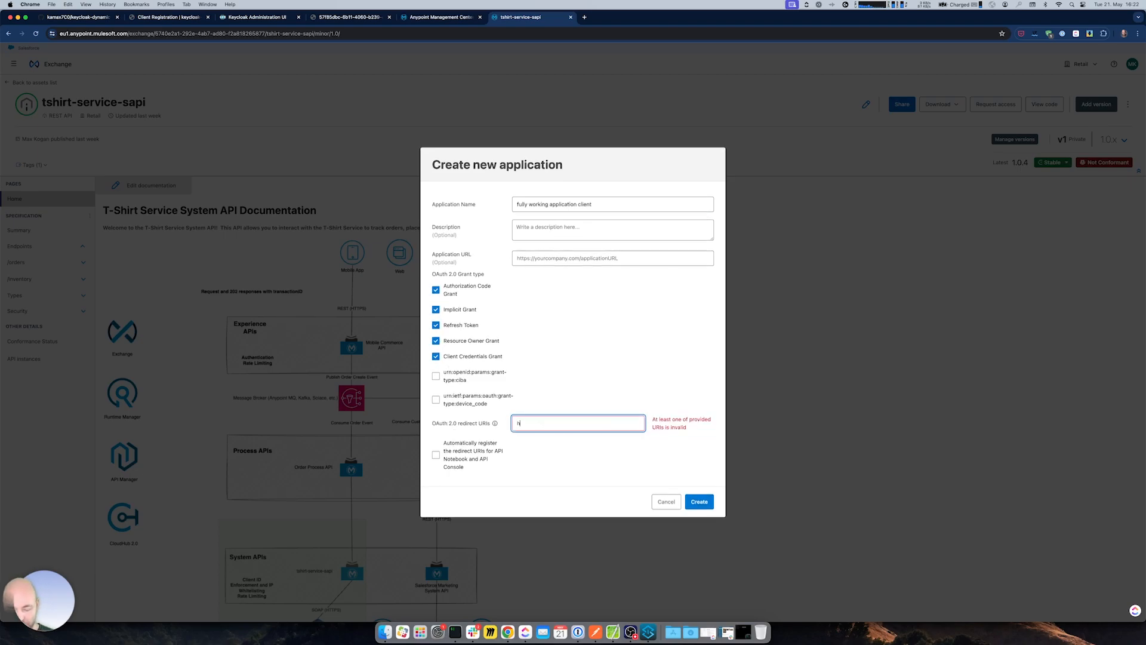
{"action": "type", "text": "ttp://localhost"}
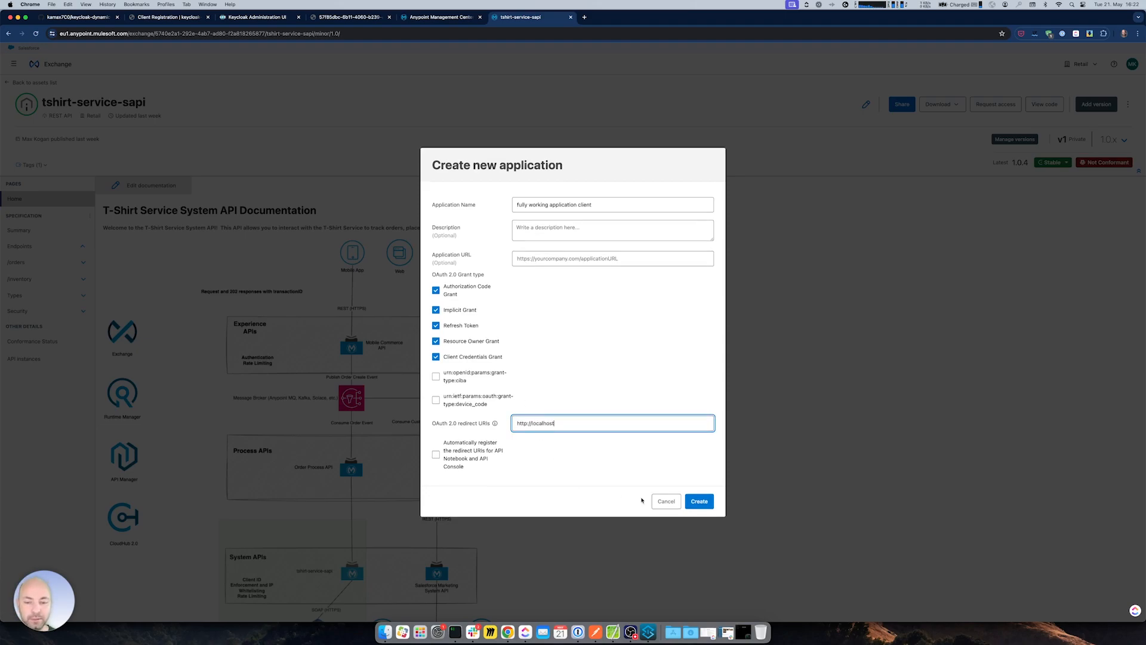
{"action": "left_click", "coordinate": [699, 502]}
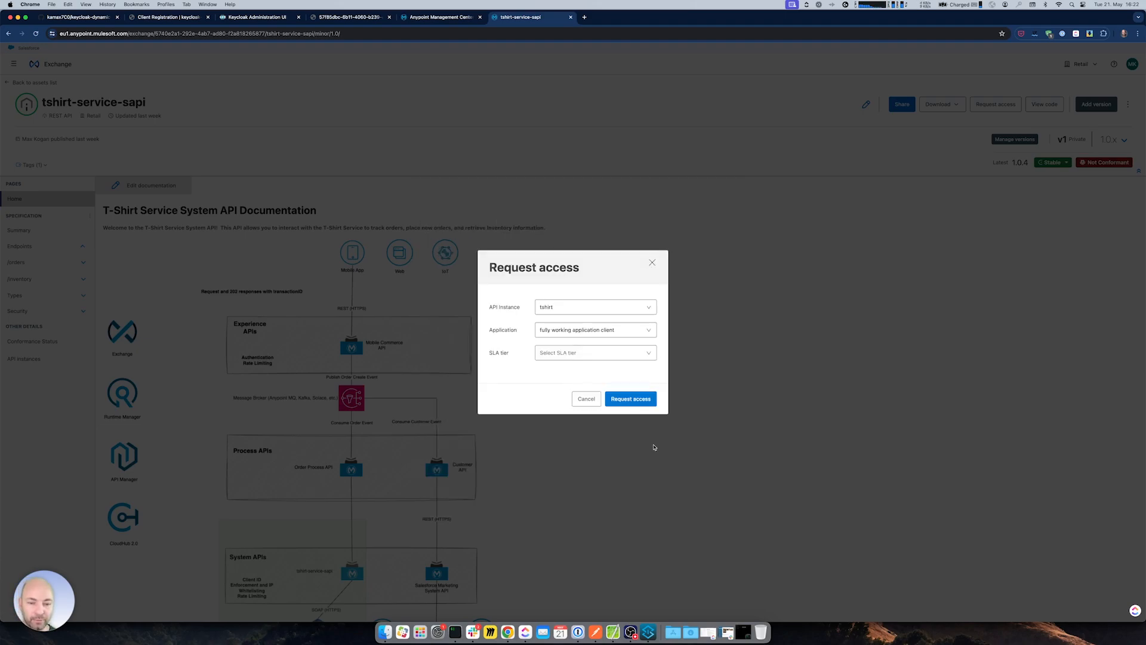
- Pick the basic SLA tier and submit the access request
{"action": "left_click", "coordinate": [579, 353]}
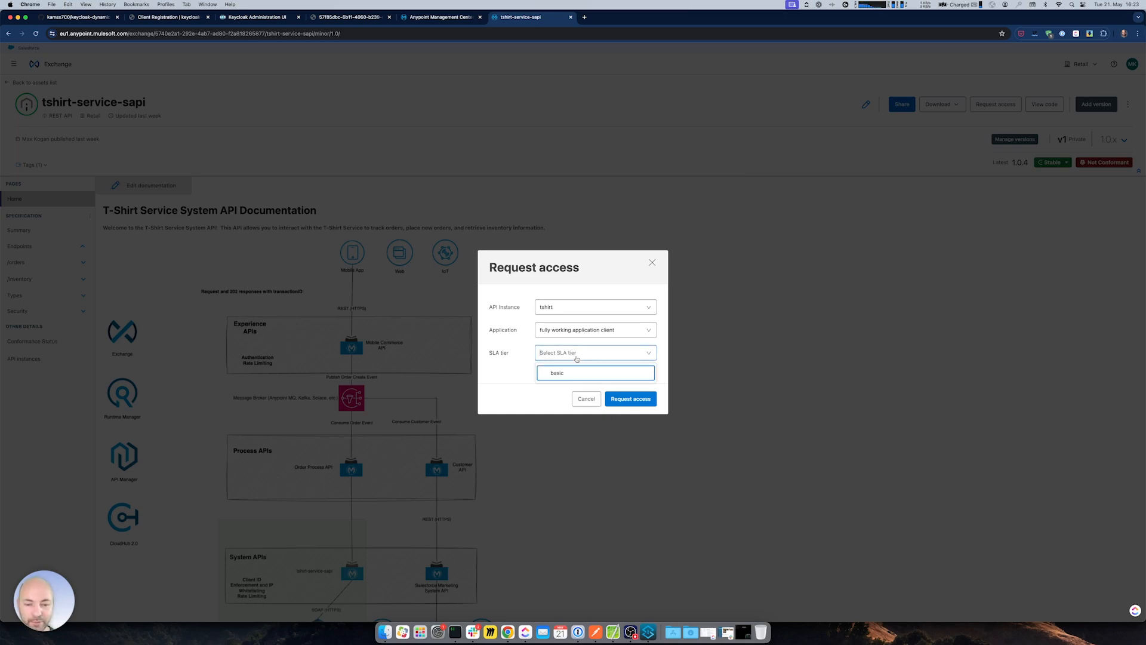
{"action": "left_click", "coordinate": [552, 373]}
{"action": "left_click", "coordinate": [641, 420]}
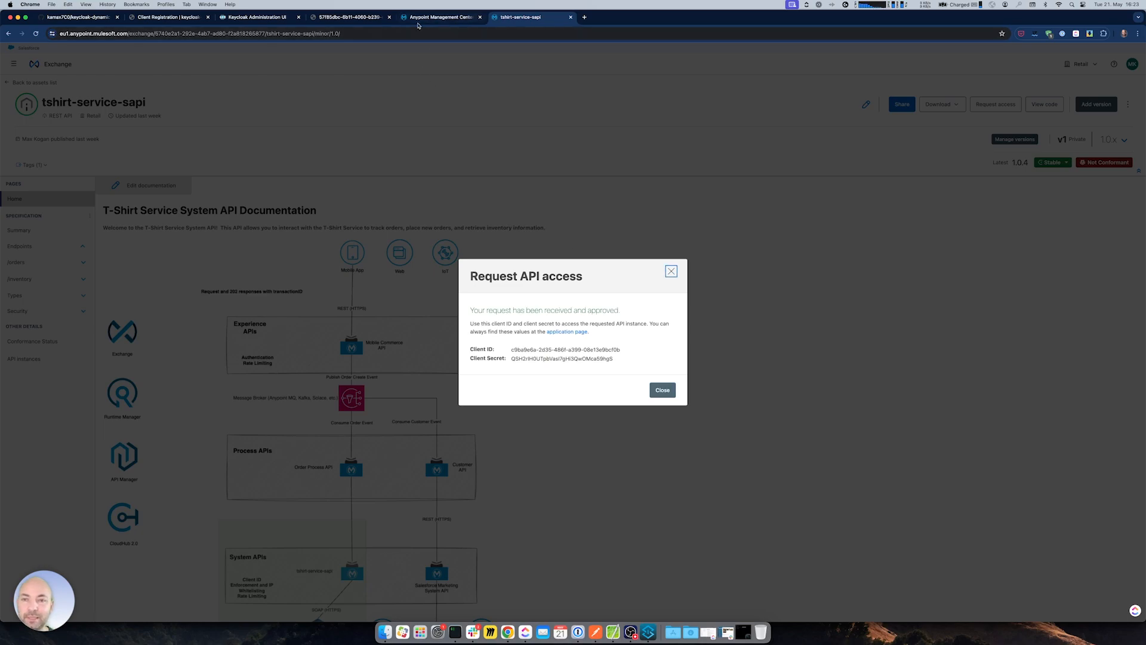
{"action": "left_click", "coordinate": [260, 17]}
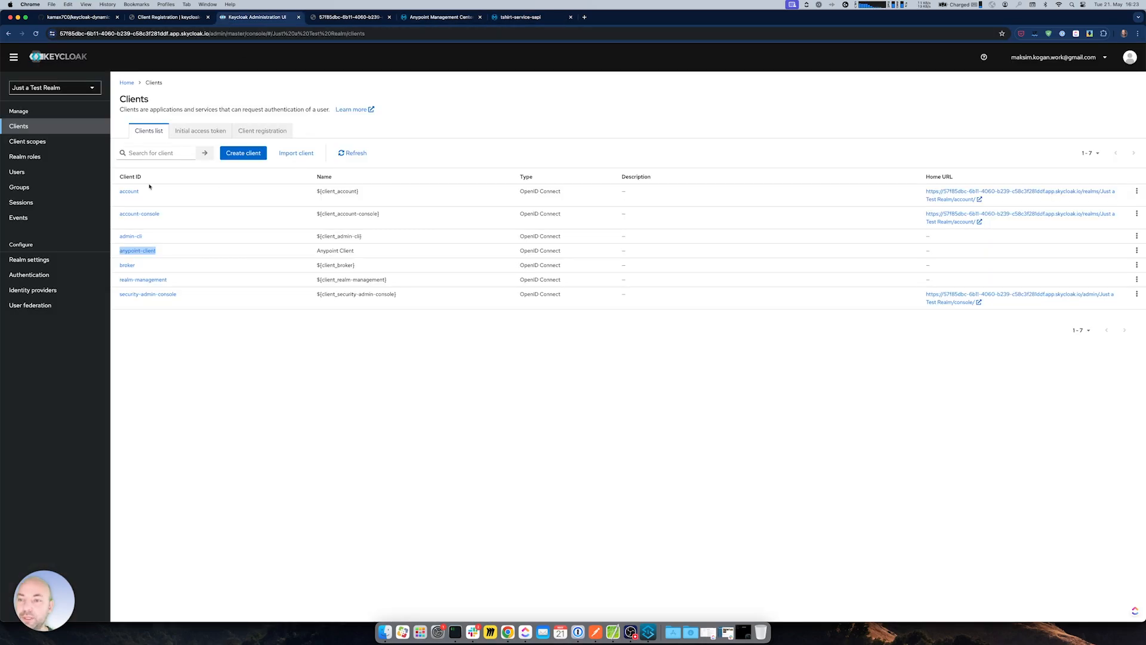
- Browse Brand New Realm's clients and client scopes, then switch Keycloak to Just a Test Realm
{"action": "left_click", "coordinate": [43, 87]}
{"action": "left_click", "coordinate": [39, 105]}
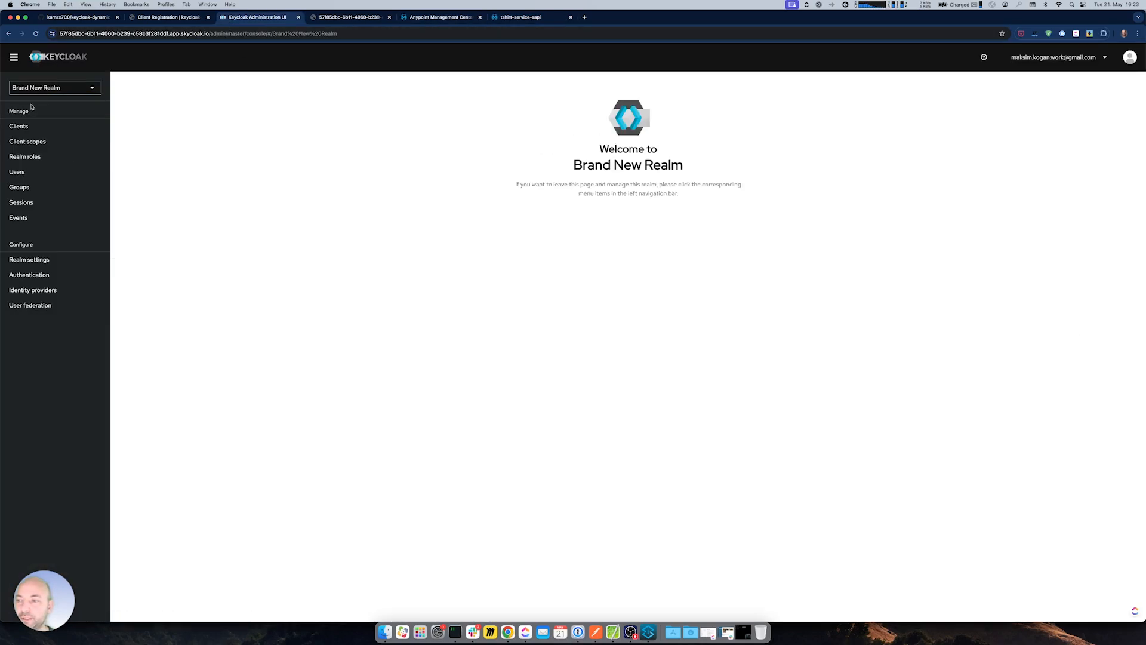
{"action": "left_click", "coordinate": [27, 126]}
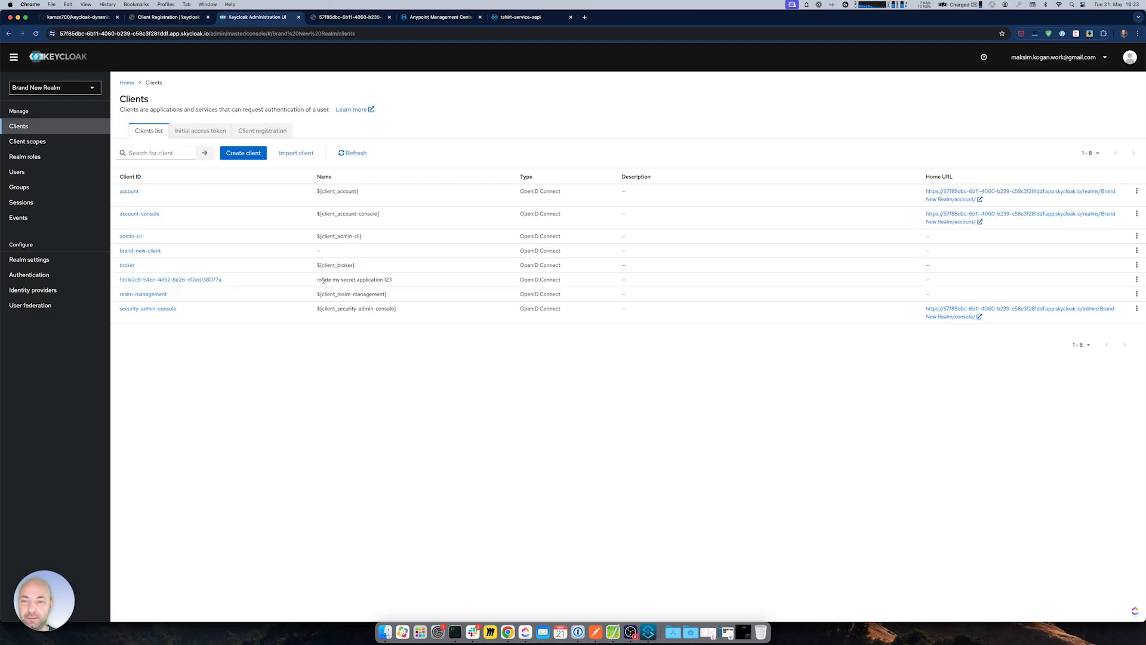
{"action": "left_click", "coordinate": [27, 142]}
{"action": "left_click", "coordinate": [19, 127]}
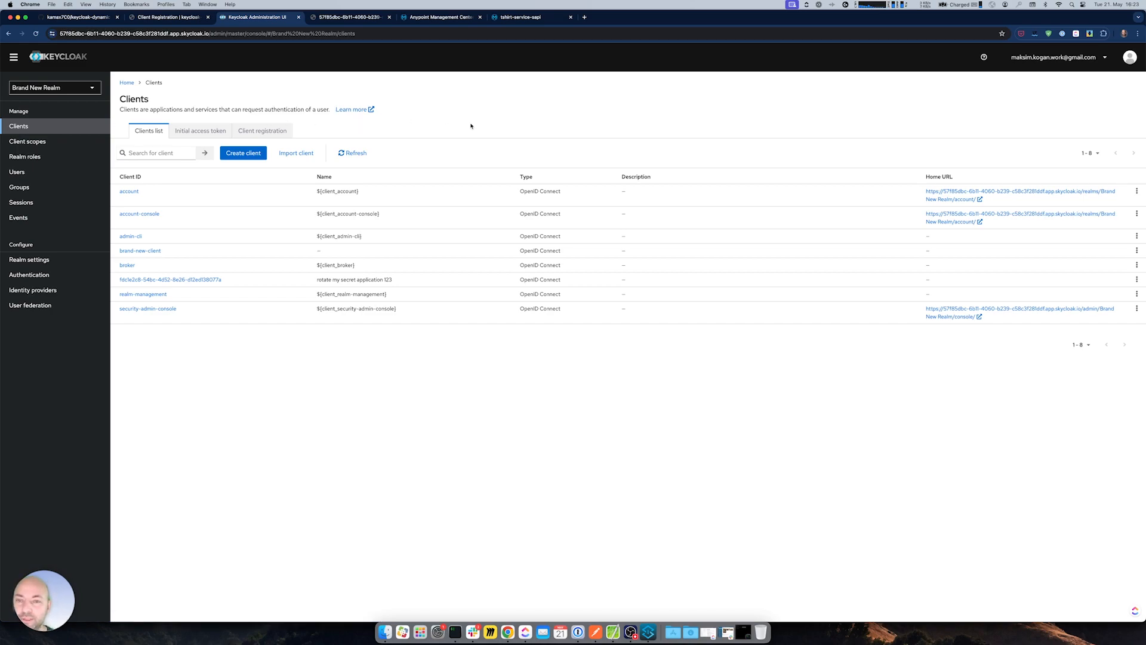
{"action": "left_click", "coordinate": [442, 17]}
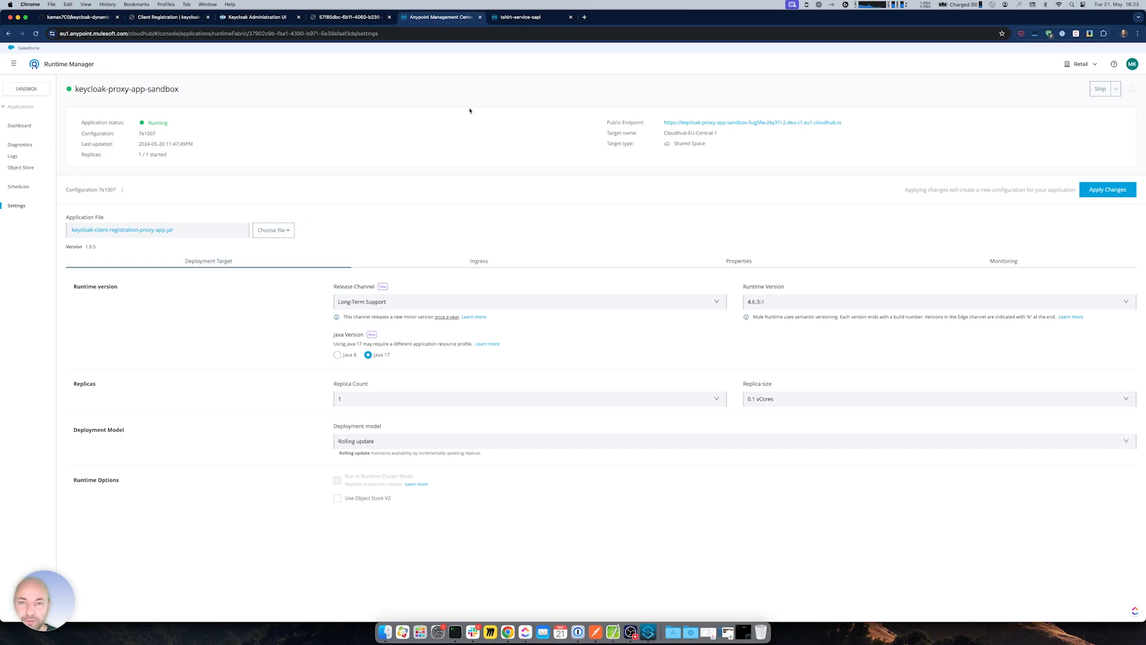
{"action": "left_click", "coordinate": [257, 17]}
{"action": "left_click", "coordinate": [55, 88]}
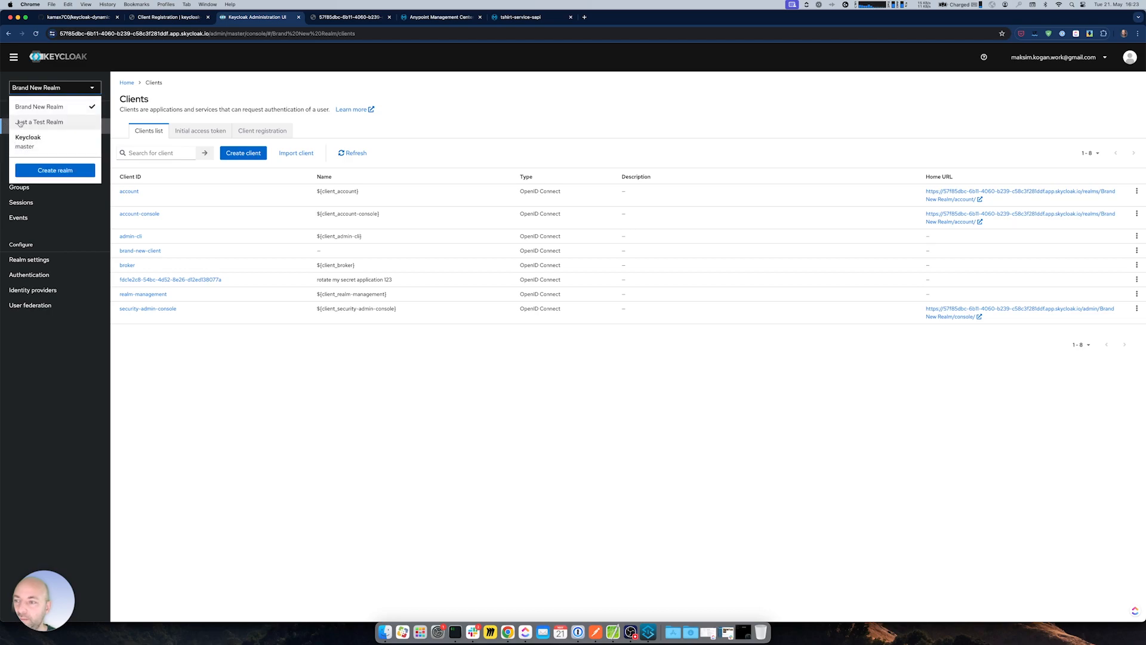
{"action": "left_click", "coordinate": [25, 122]}
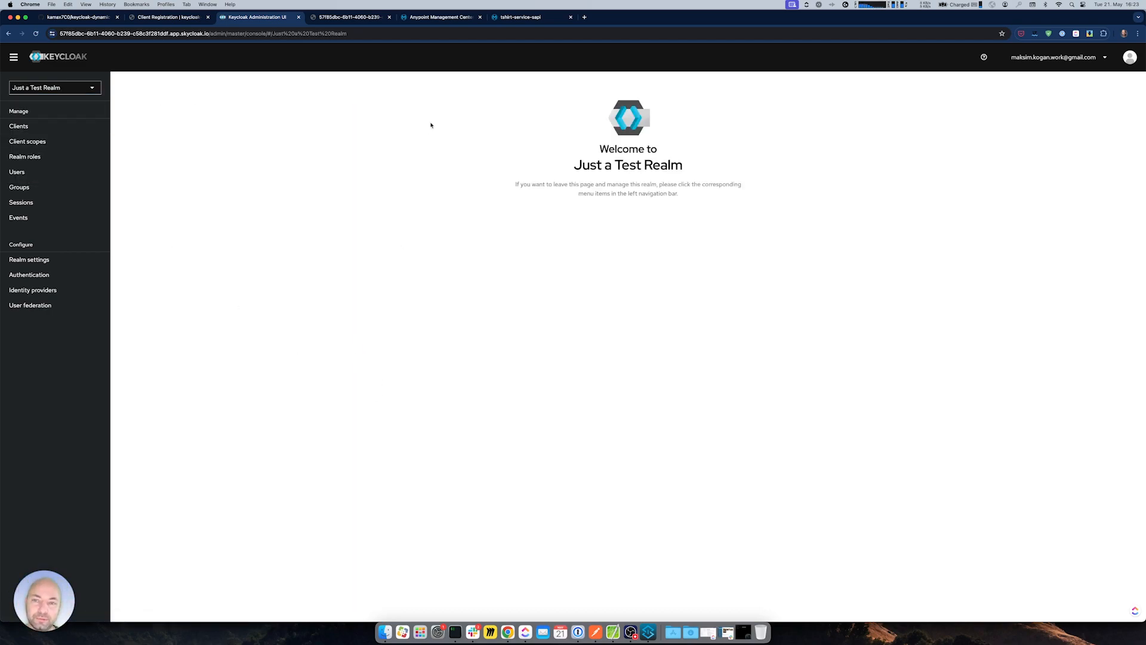
- Close the tshirt-service-sapi access confirmation and go back to Exchange's assets list
{"action": "left_click", "coordinate": [352, 17]}
{"action": "left_click", "coordinate": [521, 16]}
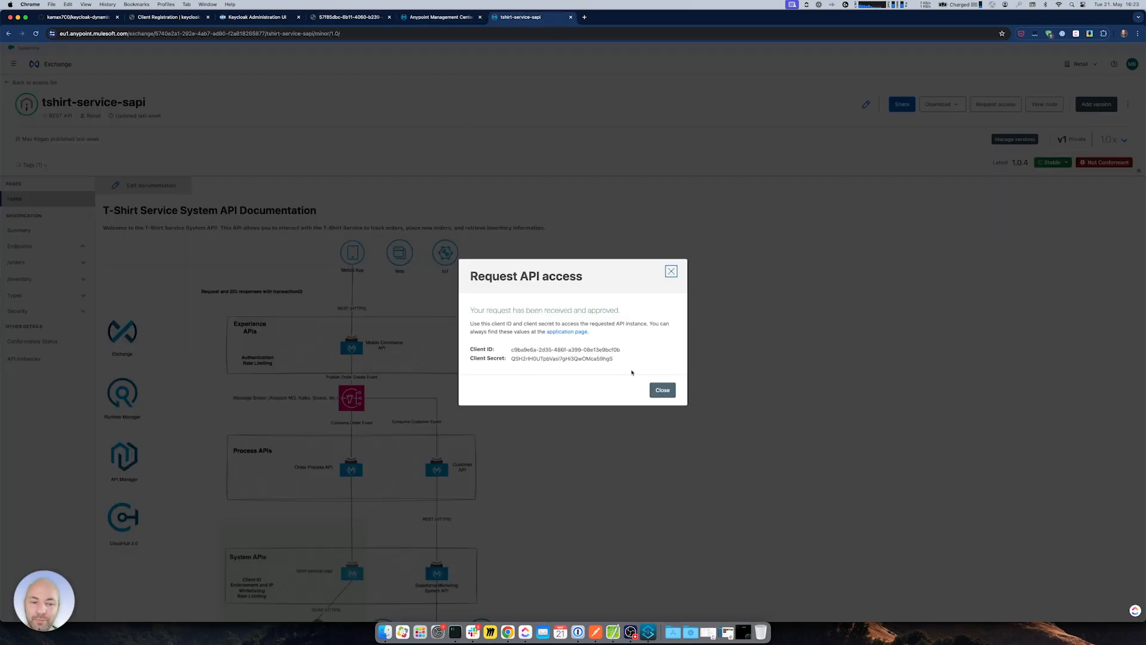
{"action": "left_click", "coordinate": [656, 390]}
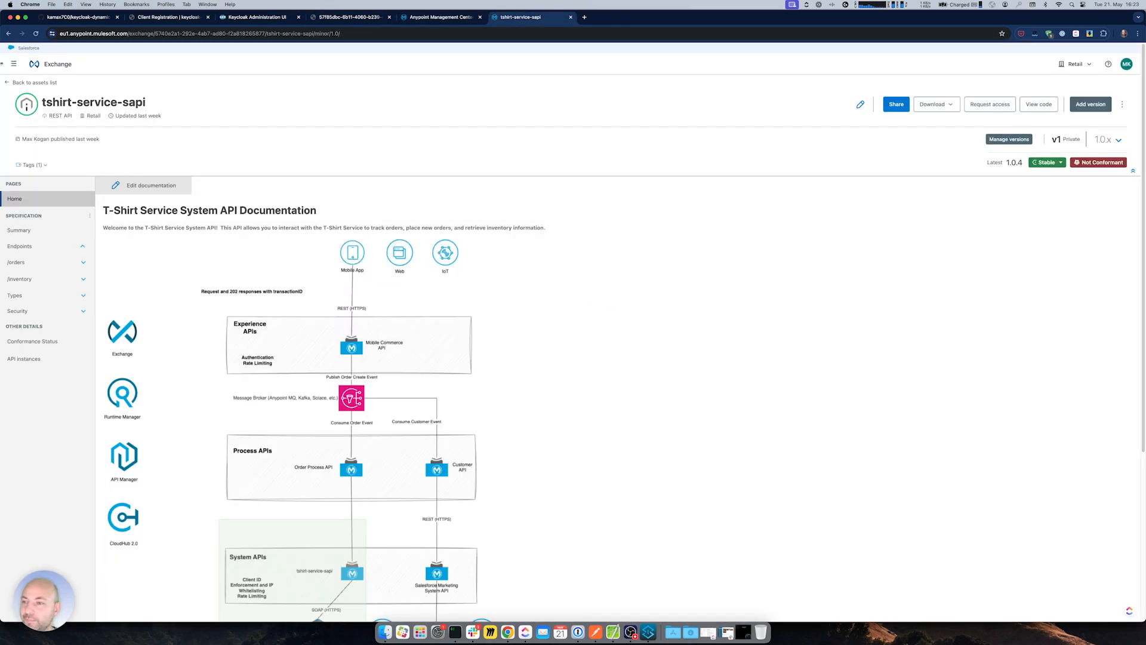
{"action": "left_click", "coordinate": [427, 17]}
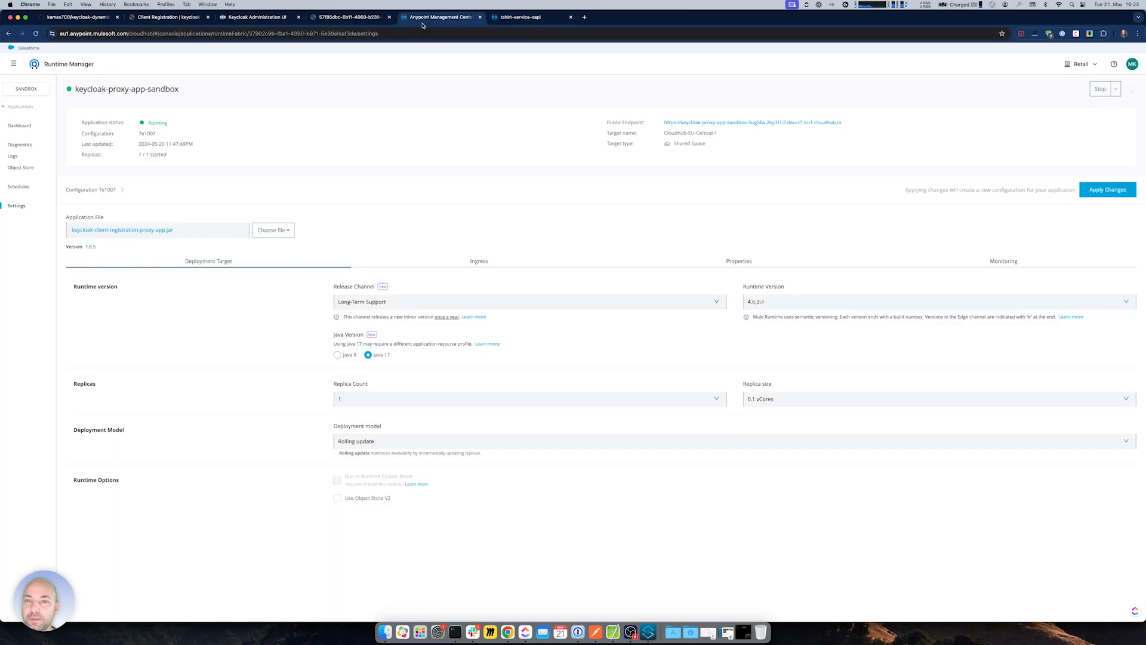
{"action": "key", "text": "ctrl+Tab"}
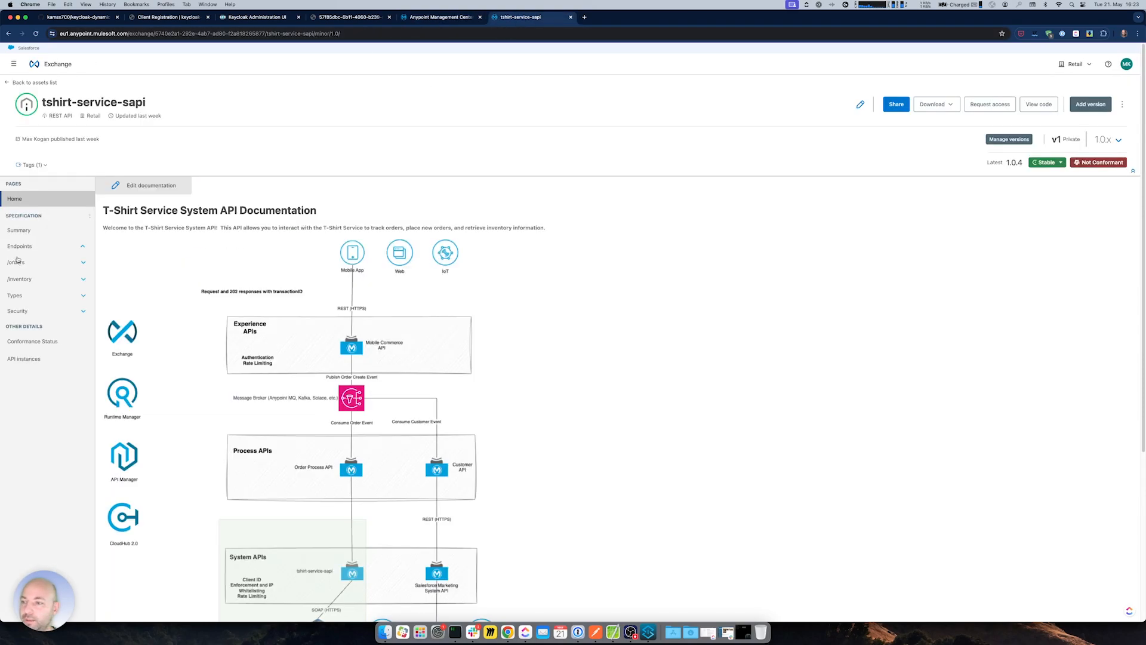
{"action": "left_click", "coordinate": [9, 83]}
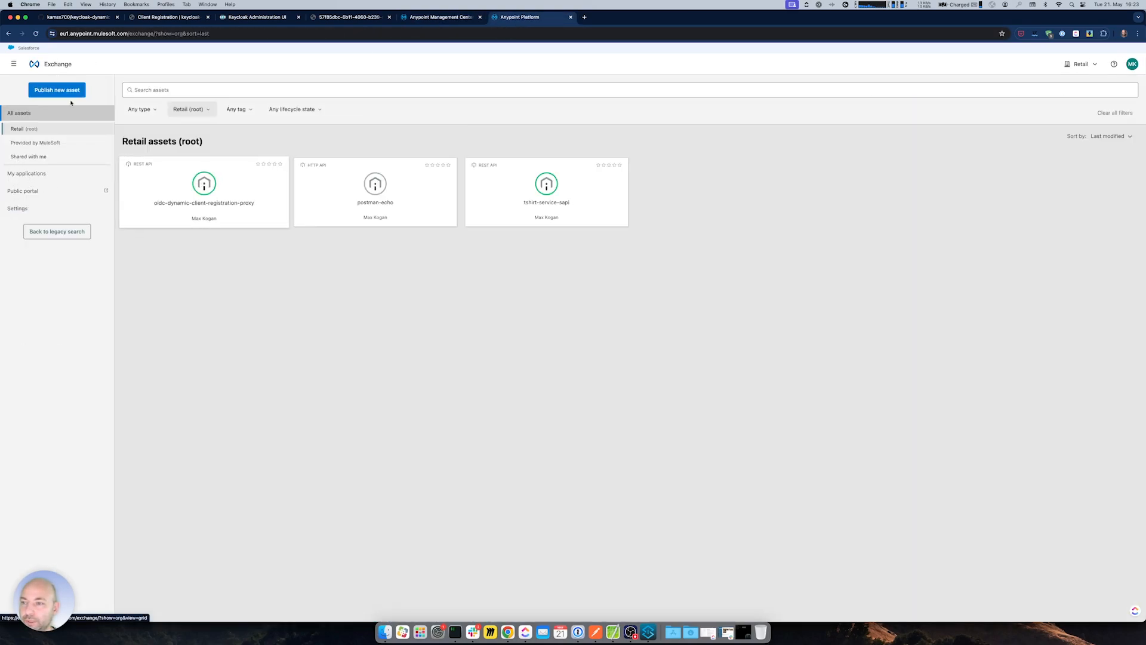
- Choose Keycloak Client Provider One in tshirt-service-sapi's API Manager settings
{"action": "left_click", "coordinate": [12, 65]}
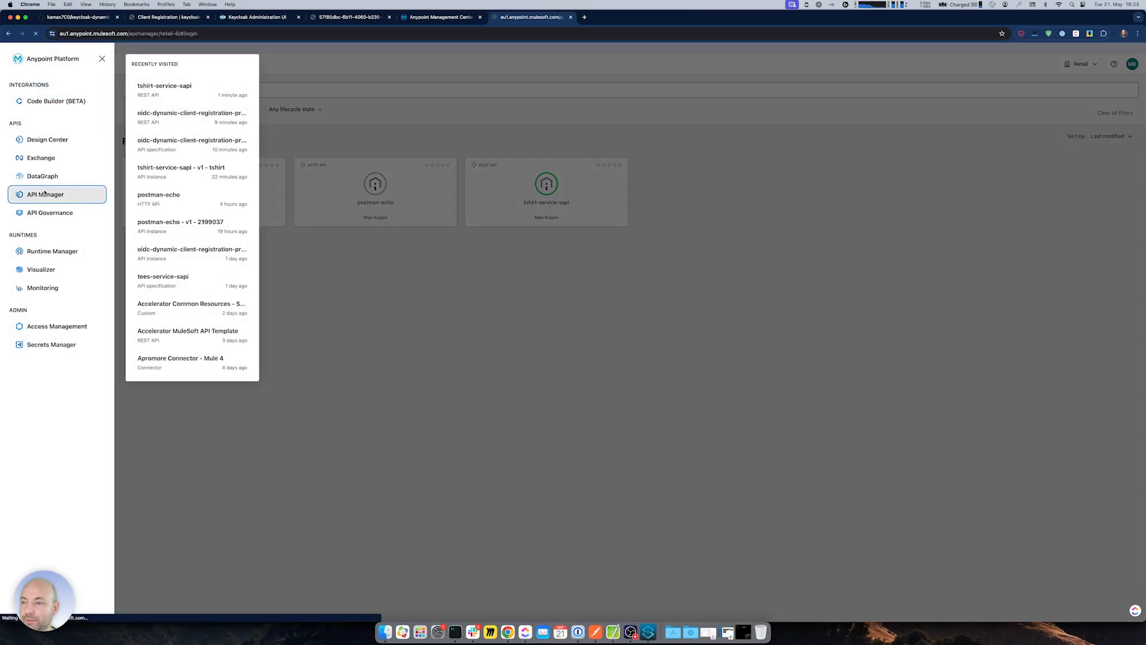
{"action": "left_click", "coordinate": [35, 192]}
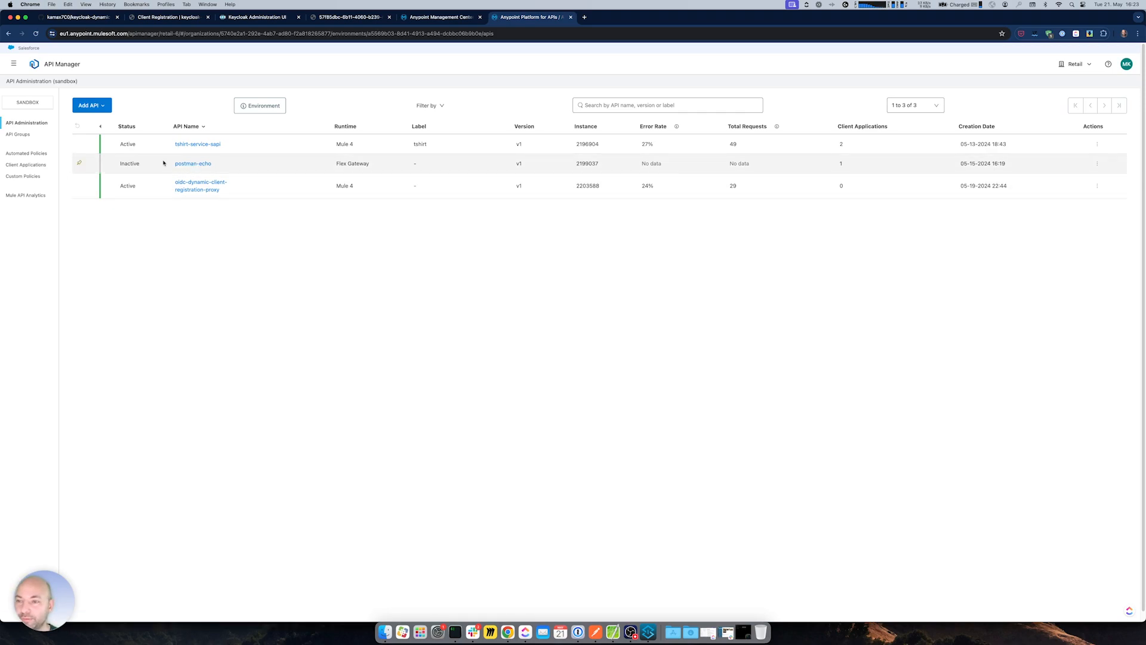
{"action": "left_click", "coordinate": [187, 145]}
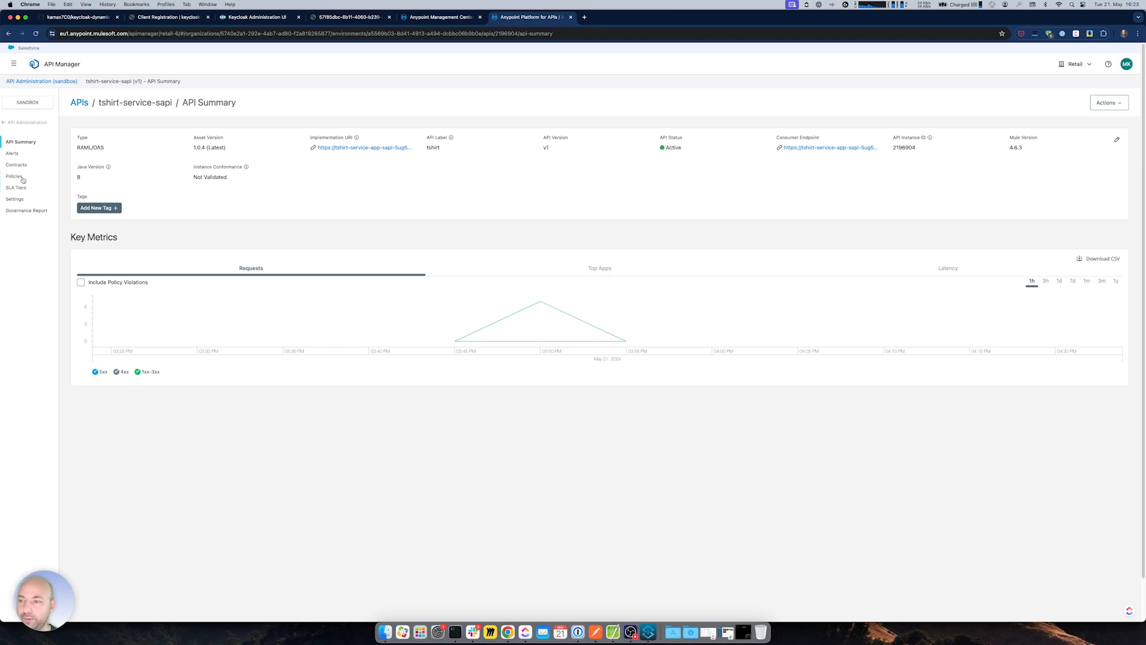
{"action": "left_click", "coordinate": [18, 167]}
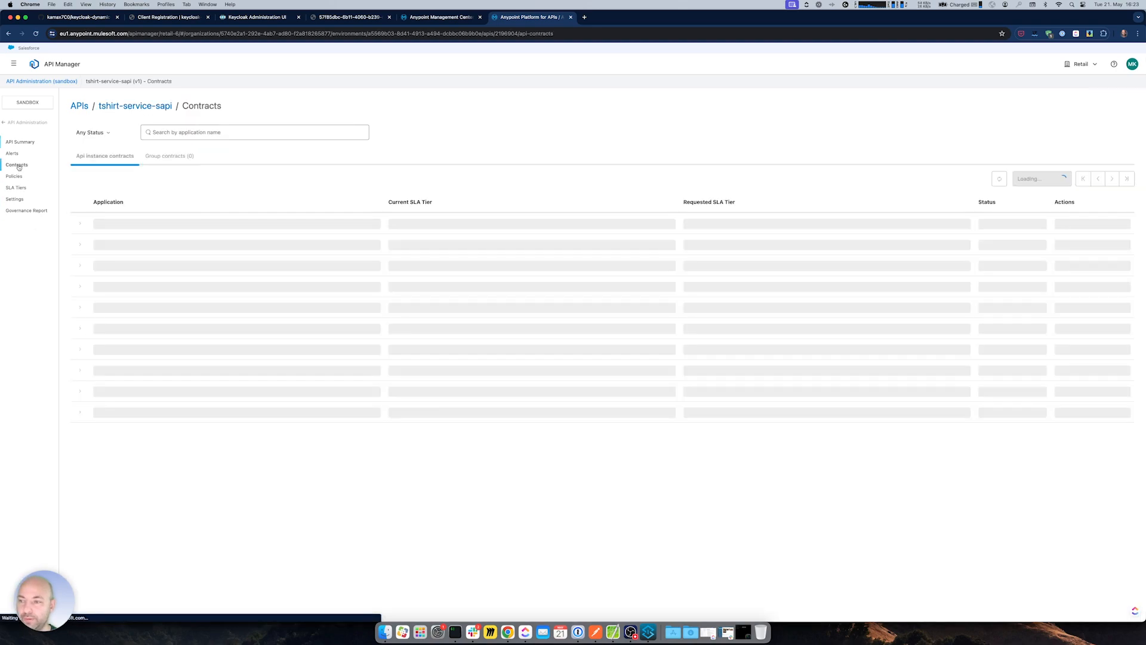
{"action": "left_click", "coordinate": [15, 201]}
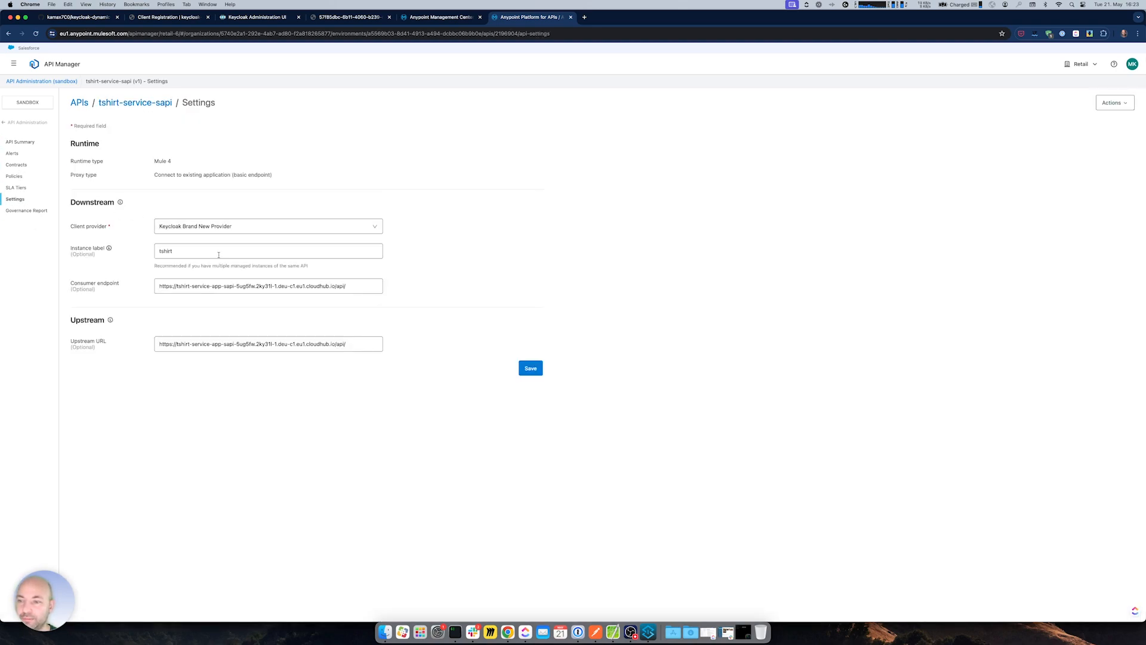
{"action": "left_click", "coordinate": [190, 229]}
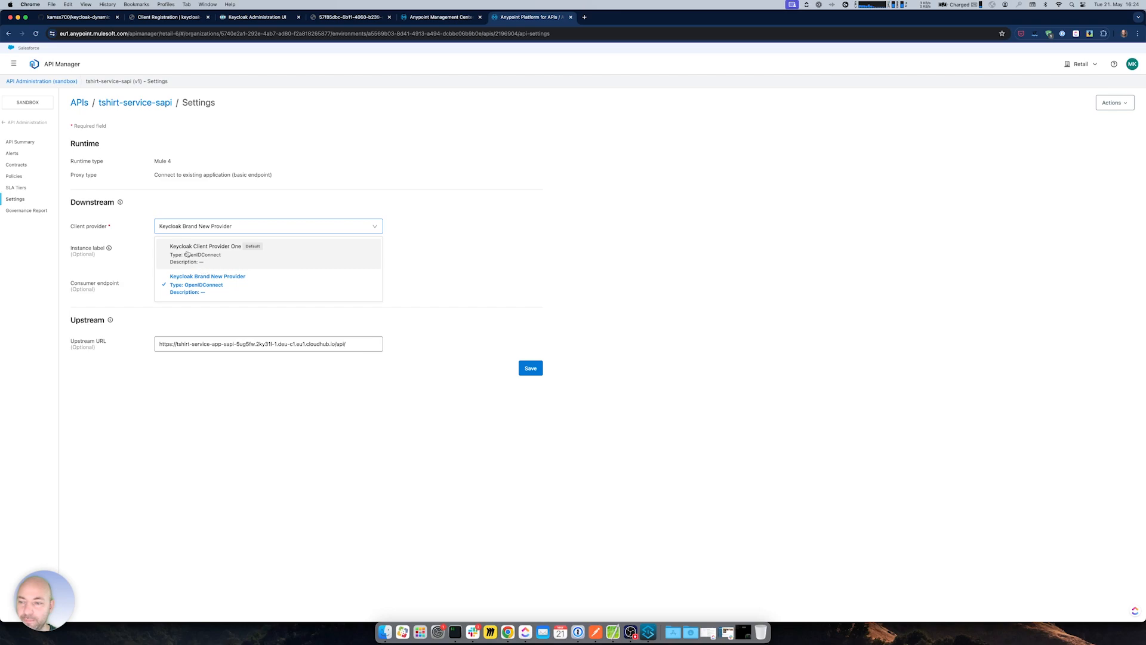
{"action": "left_click", "coordinate": [203, 255]}
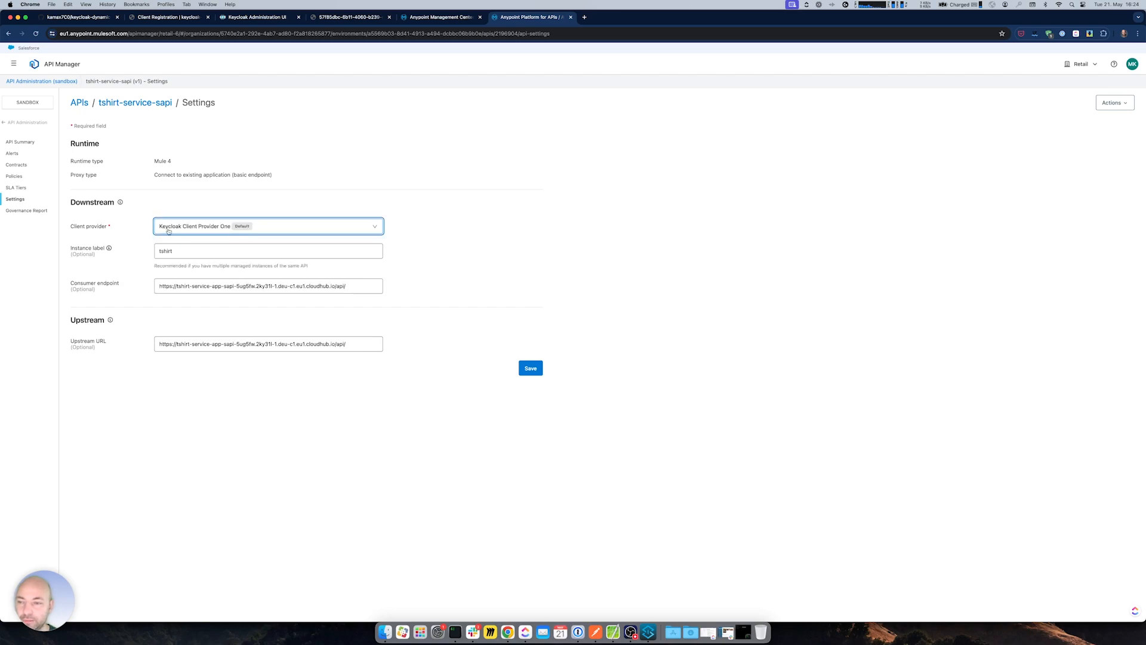
- Check Keycloak Client Provider One's client registration URL in Access Management
{"action": "left_click", "coordinate": [434, 19]}
{"action": "left_click", "coordinate": [13, 63]}
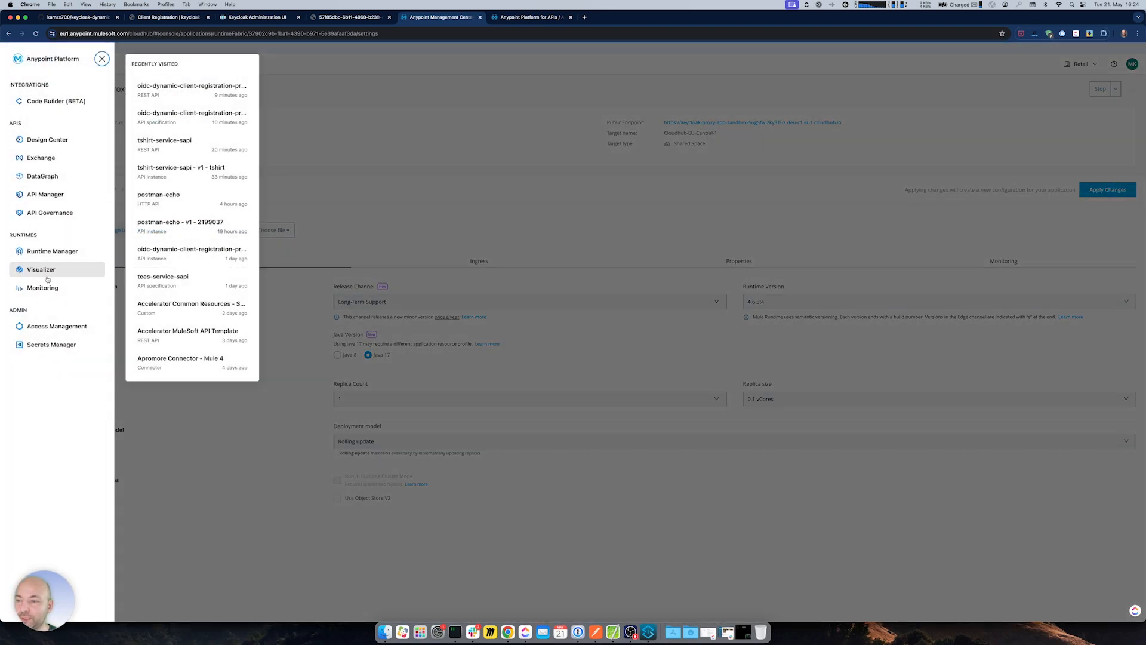
{"action": "left_click", "coordinate": [514, 16]}
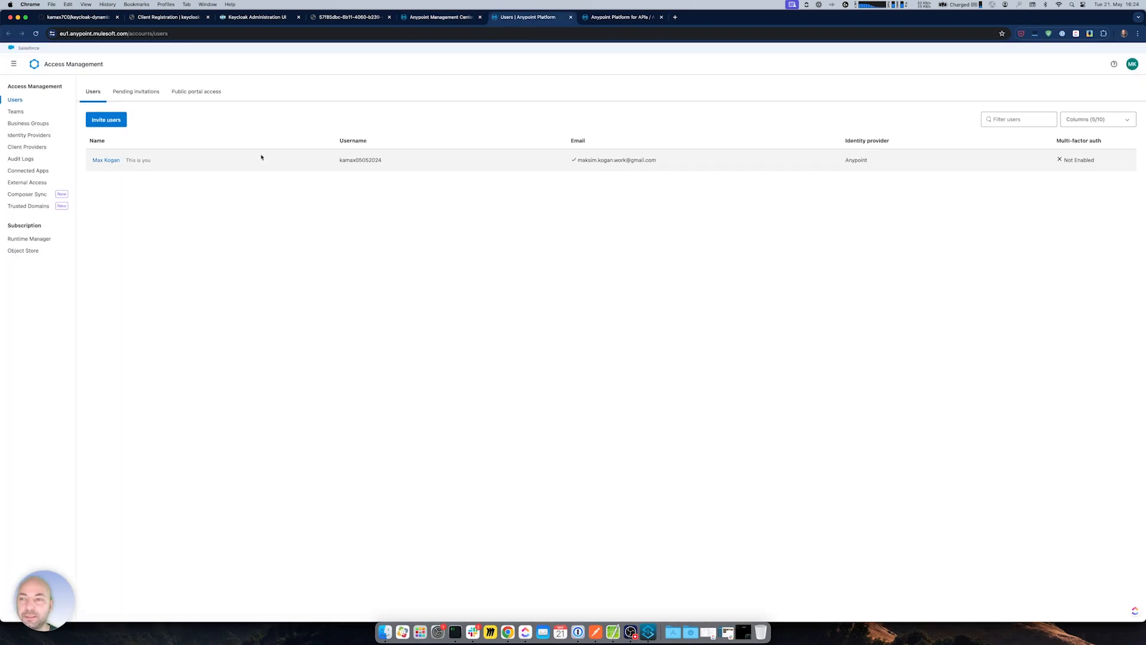
{"action": "left_click", "coordinate": [28, 147]}
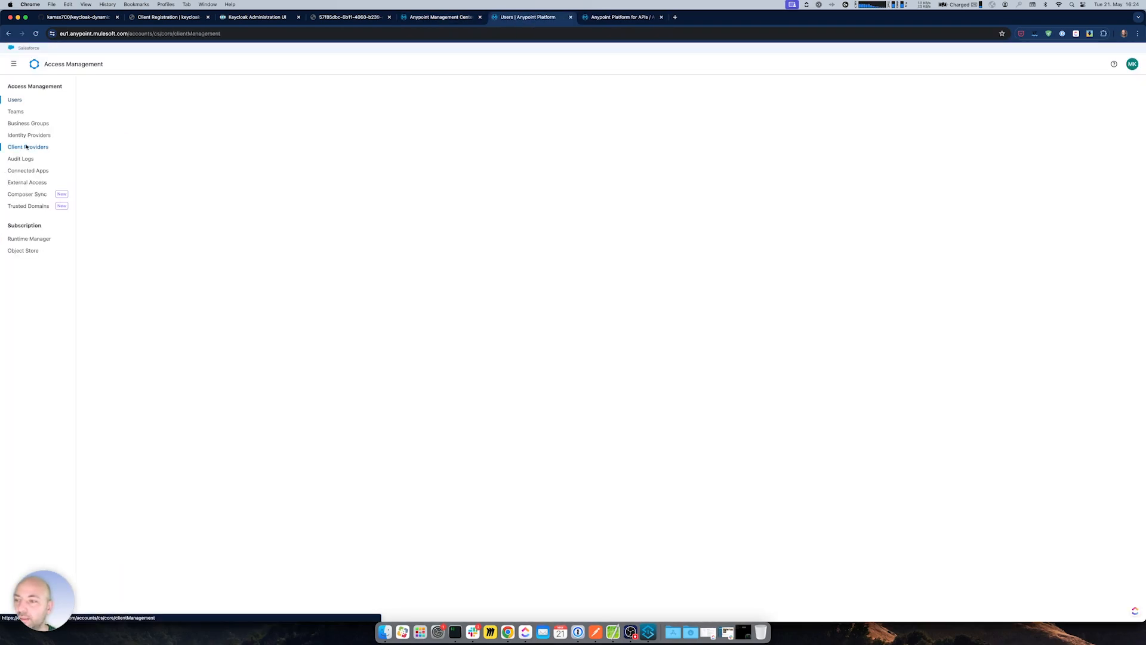
{"action": "left_click", "coordinate": [144, 139]}
{"action": "left_click_drag", "start_coordinate": [242, 297], "coordinate": [362, 299]}
{"action": "left_click", "coordinate": [458, 254]}
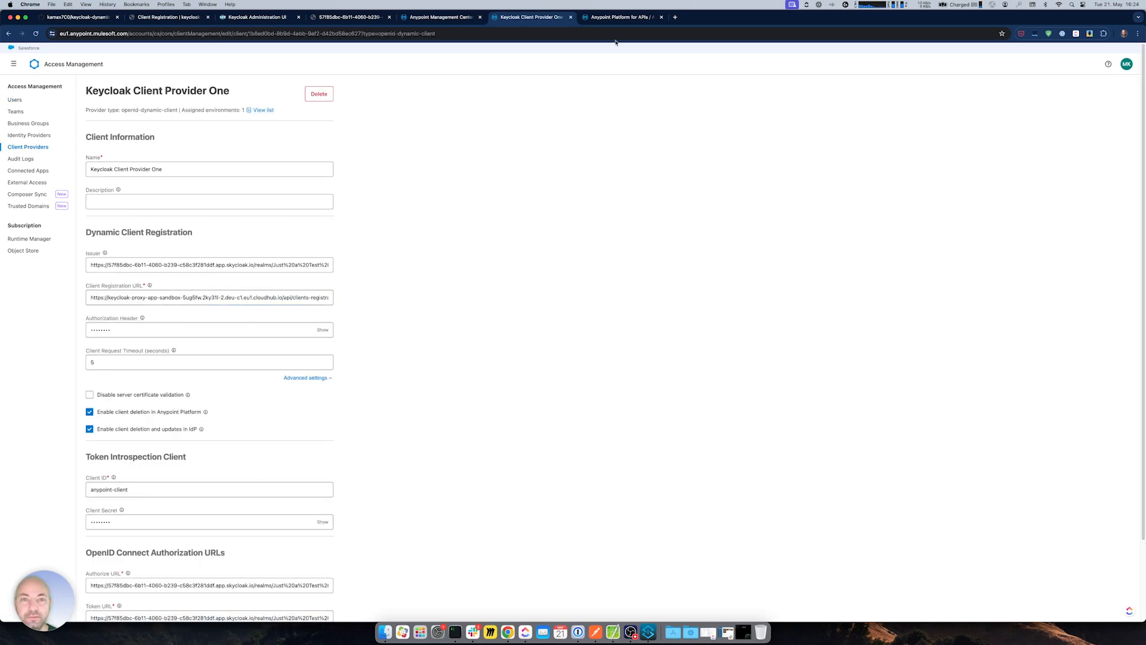
{"action": "left_click", "coordinate": [570, 16]}
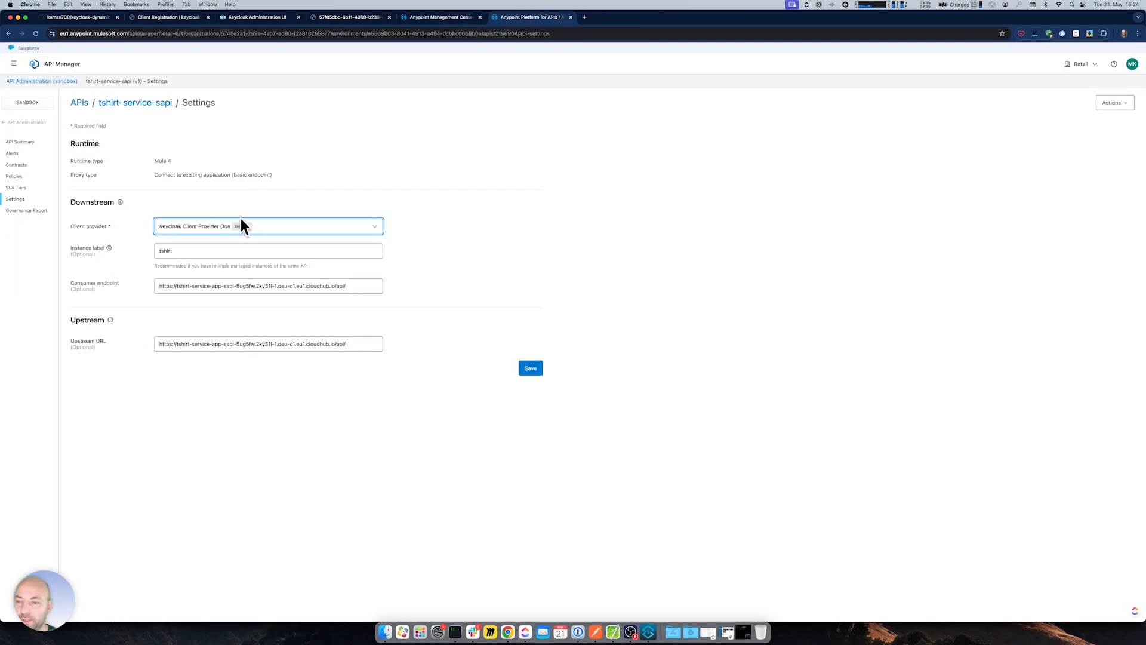
- Reselect Keycloak Client Provider One, save, dismiss the ConflictError, and view the contracts
{"action": "left_click", "coordinate": [208, 228]}
{"action": "left_click", "coordinate": [208, 247]}
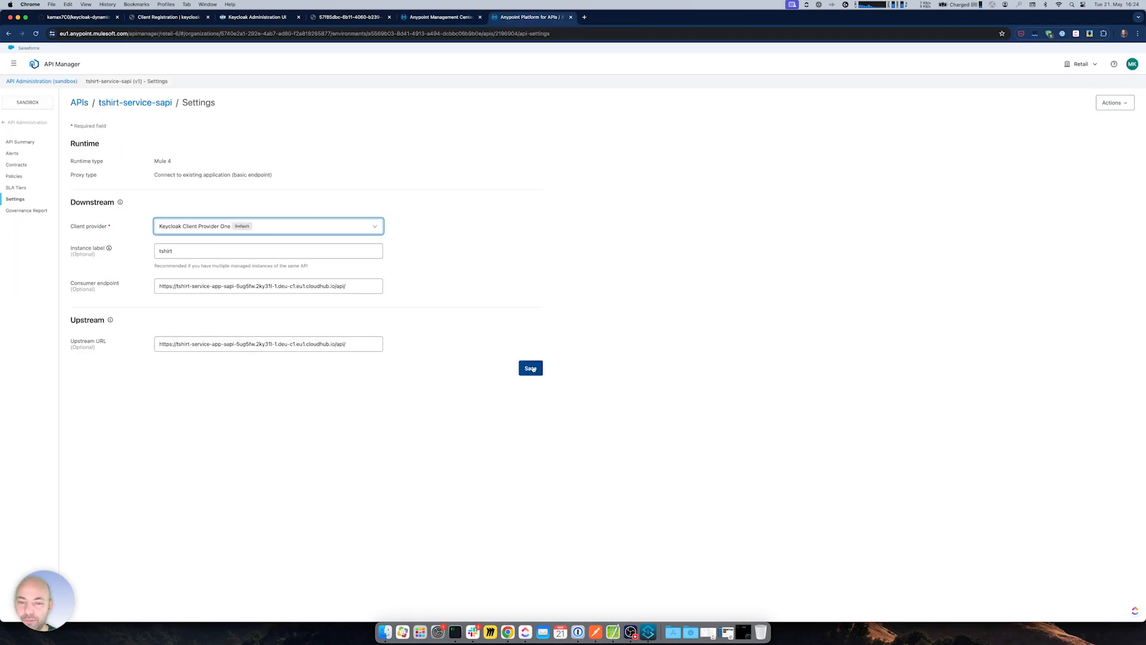
{"action": "left_click", "coordinate": [522, 369]}
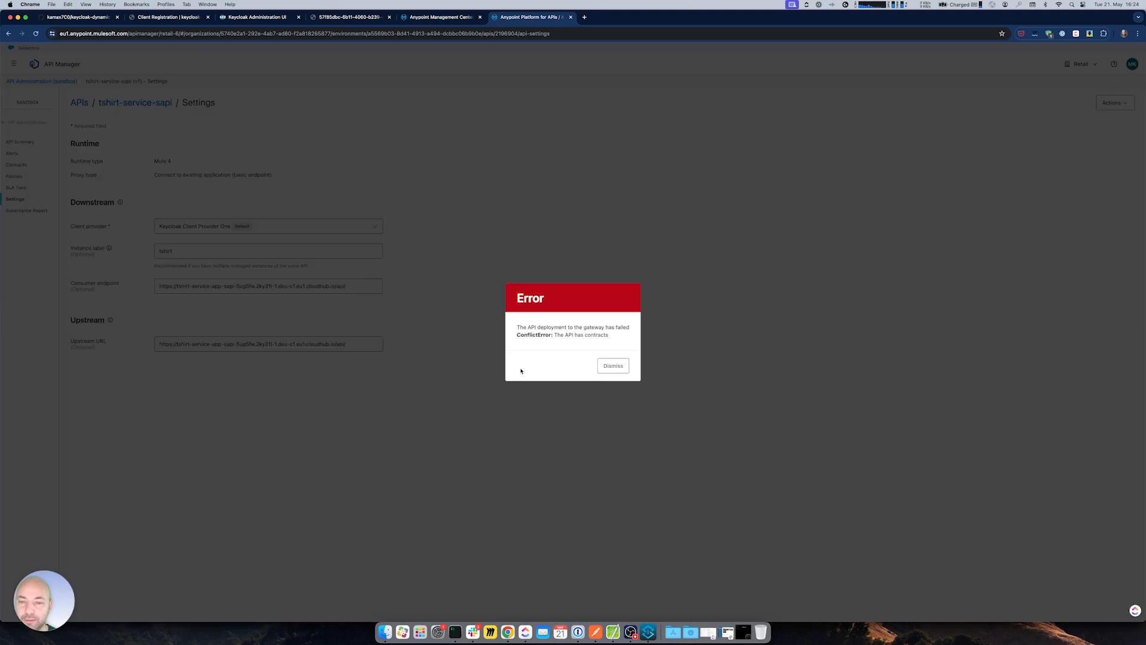
{"action": "left_click", "coordinate": [614, 367]}
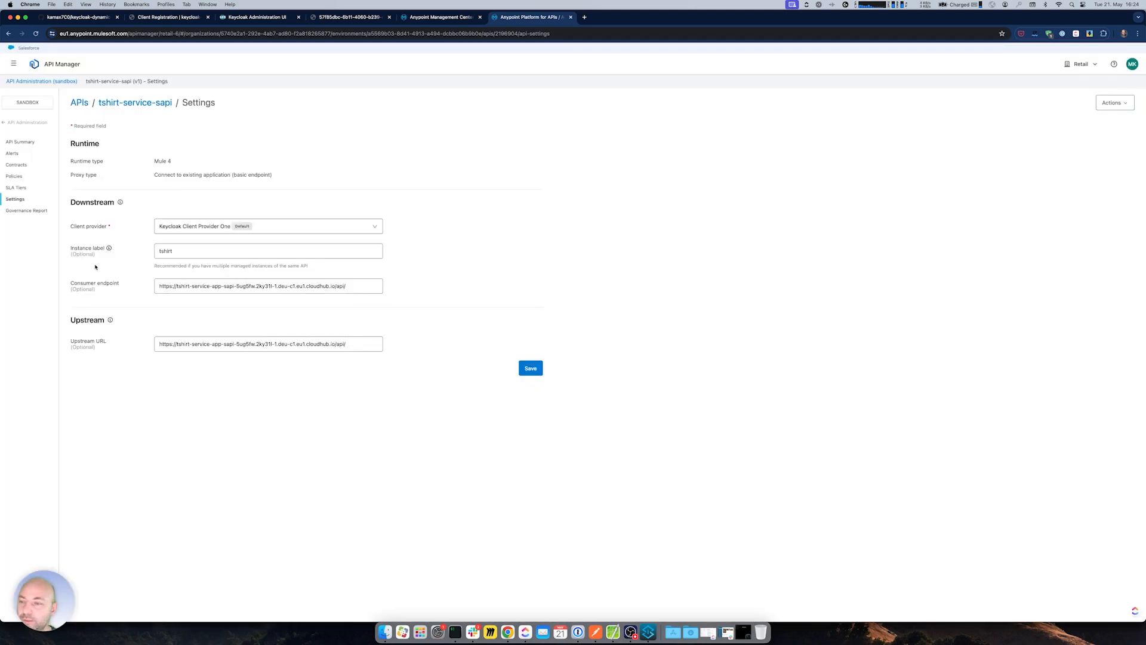
{"action": "left_click", "coordinate": [16, 165]}
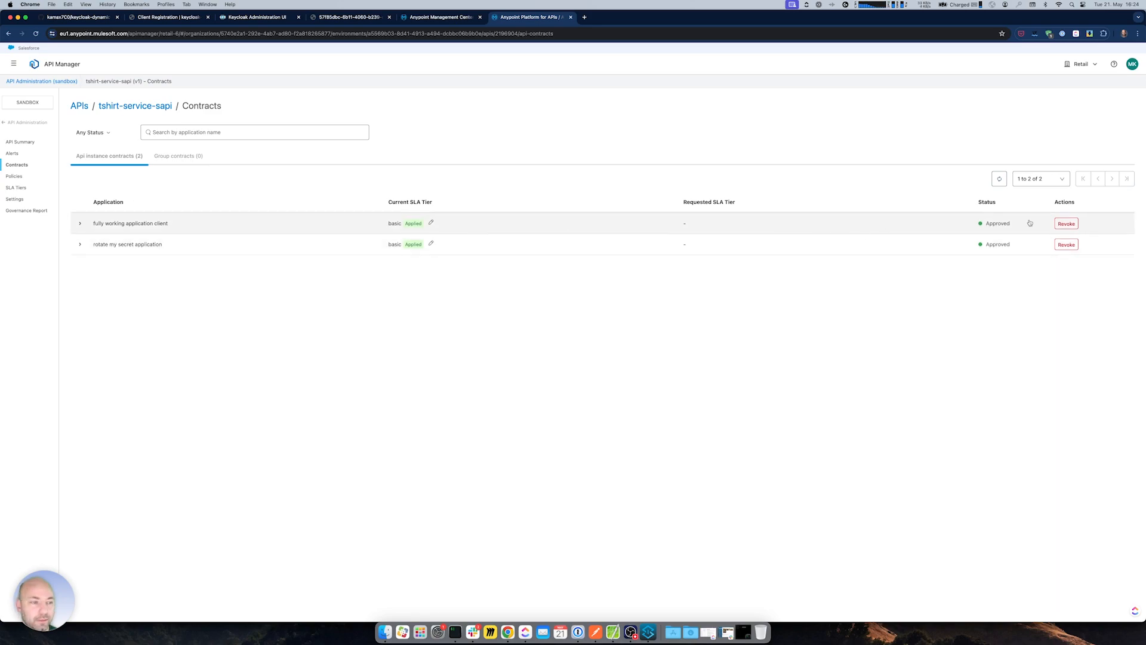
- Revoke and delete the fully working application client and rotate my secret application contracts
{"action": "left_click", "coordinate": [1066, 223]}
{"action": "left_click", "coordinate": [654, 363]}
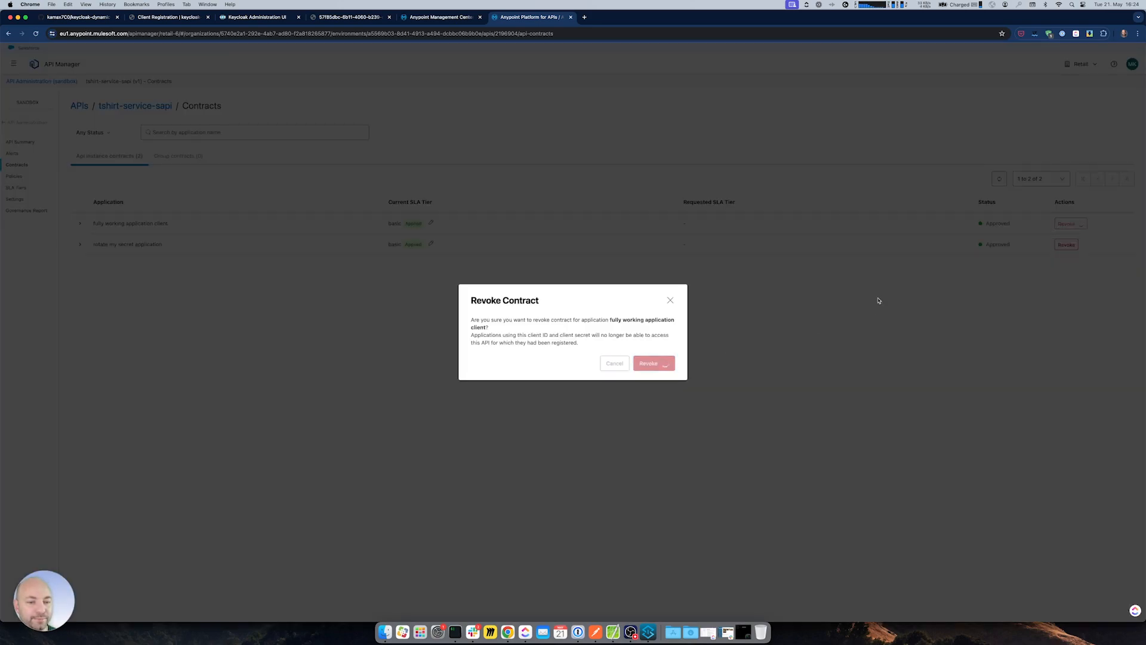
{"action": "left_click", "coordinate": [1065, 244]}
{"action": "key", "text": "Return"}
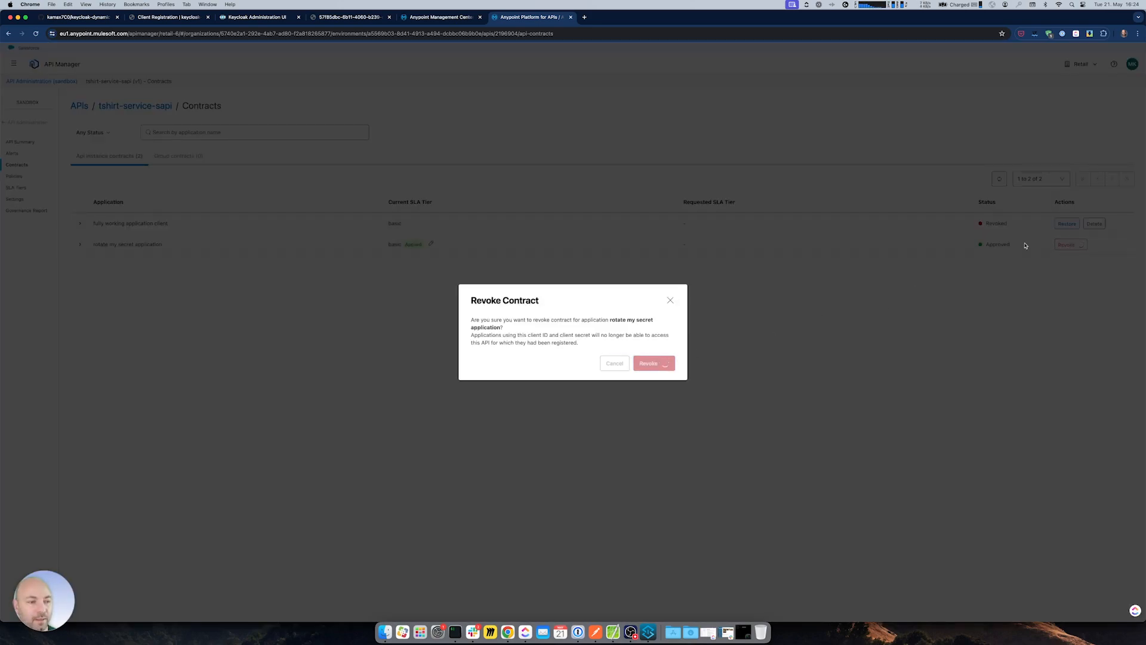
{"action": "left_click", "coordinate": [1093, 223]}
{"action": "key", "text": "Return"}
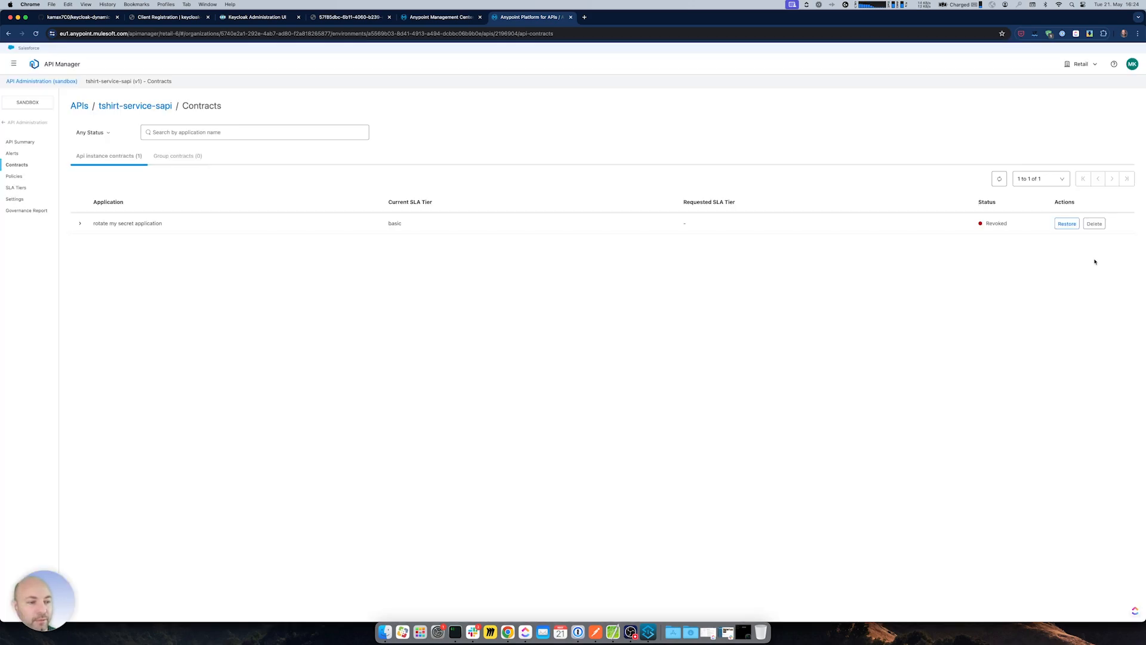
{"action": "left_click", "coordinate": [1094, 223]}
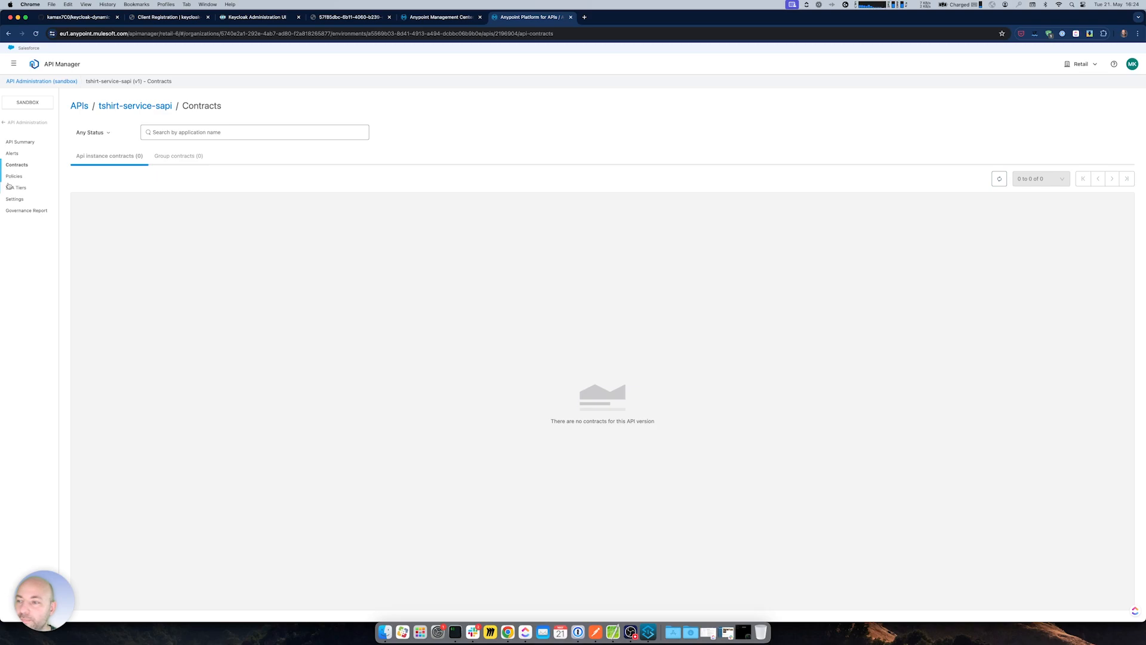
- Save Keycloak Client Provider One as tshirt-service-sapi's client provider in Settings
{"action": "left_click", "coordinate": [14, 199]}
{"action": "left_click", "coordinate": [220, 227]}
{"action": "left_click", "coordinate": [304, 245]}
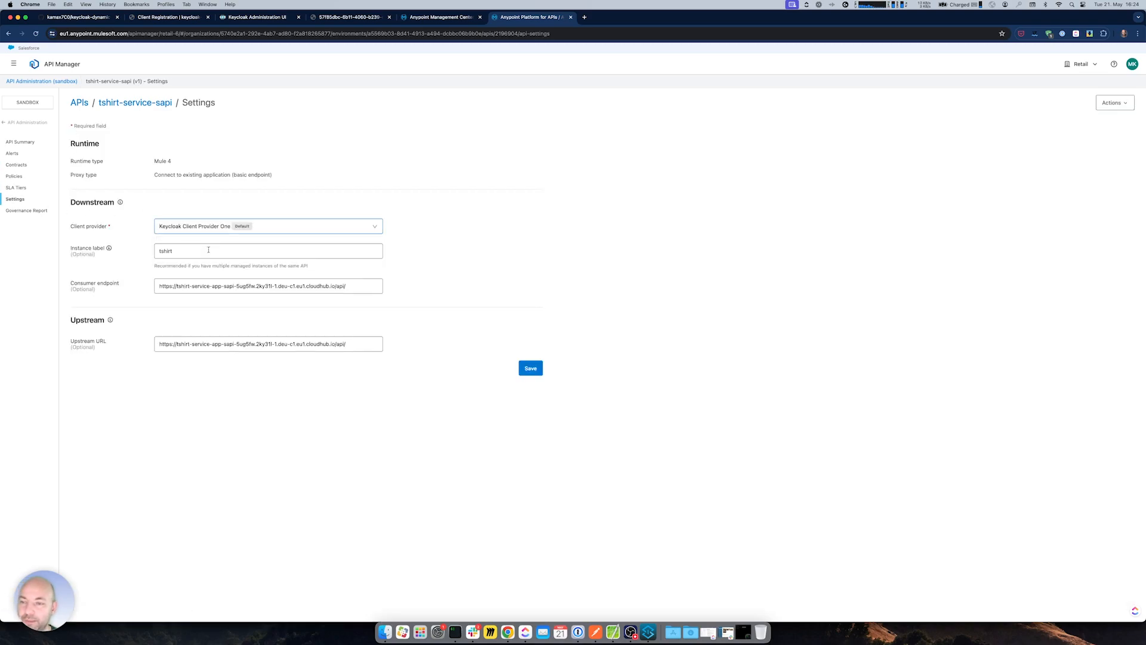
{"action": "left_click", "coordinate": [534, 370]}
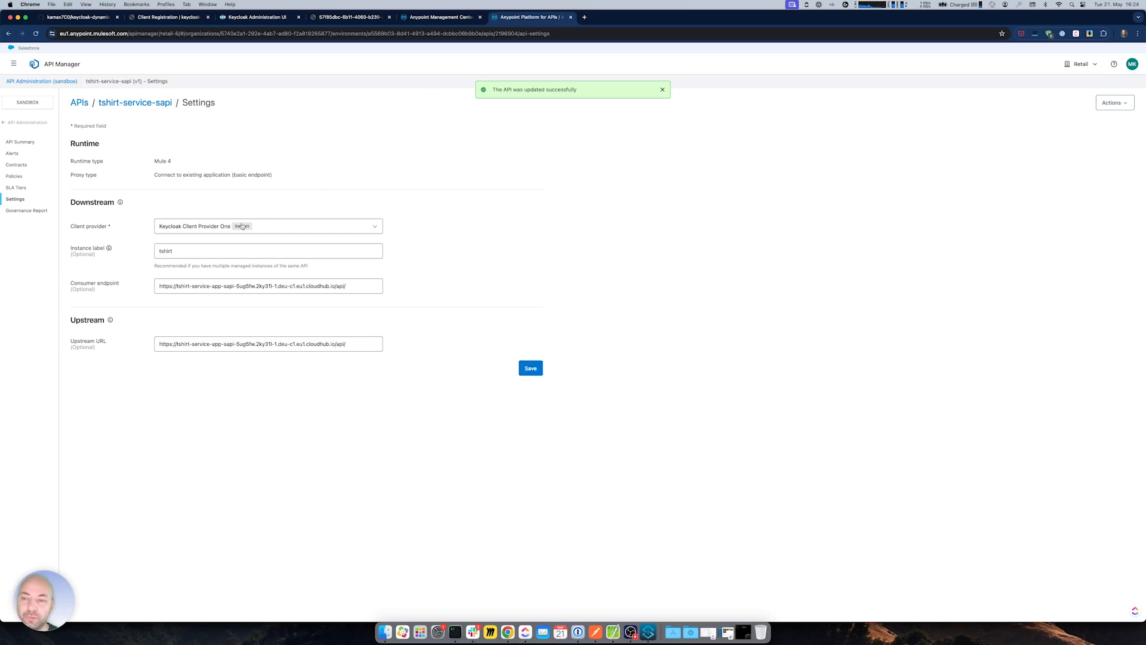
{"action": "left_click", "coordinate": [256, 16]}
- Open Just a Test Realm's clients list in Keycloak
{"action": "left_click", "coordinate": [24, 89]}
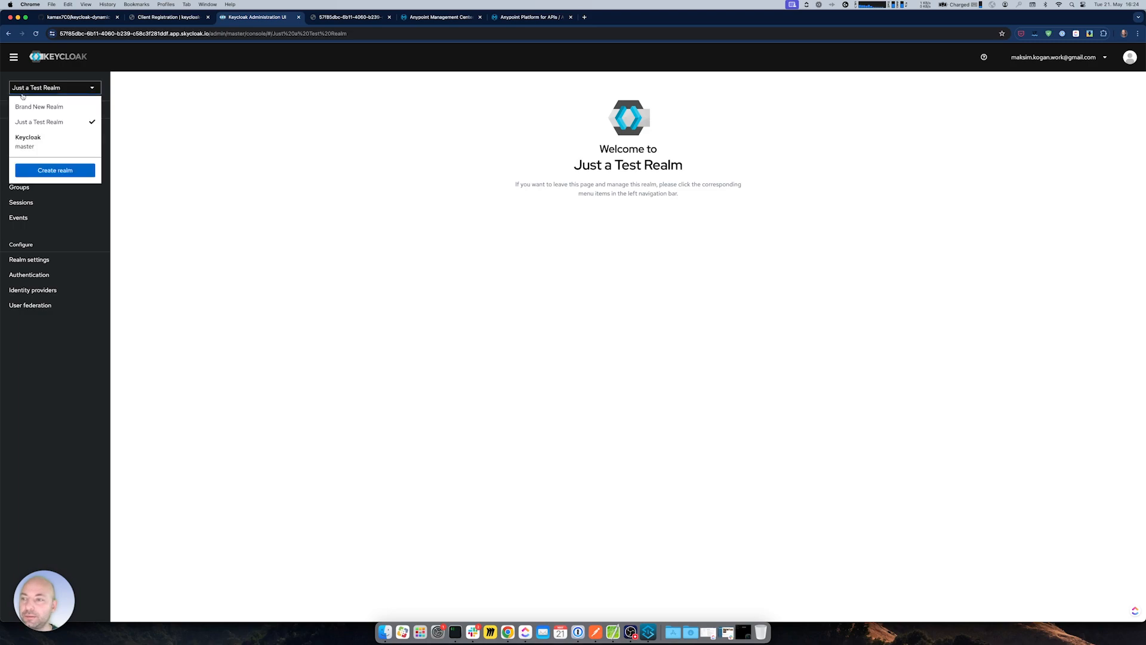
{"action": "left_click", "coordinate": [199, 154]}
{"action": "left_click", "coordinate": [18, 126]}
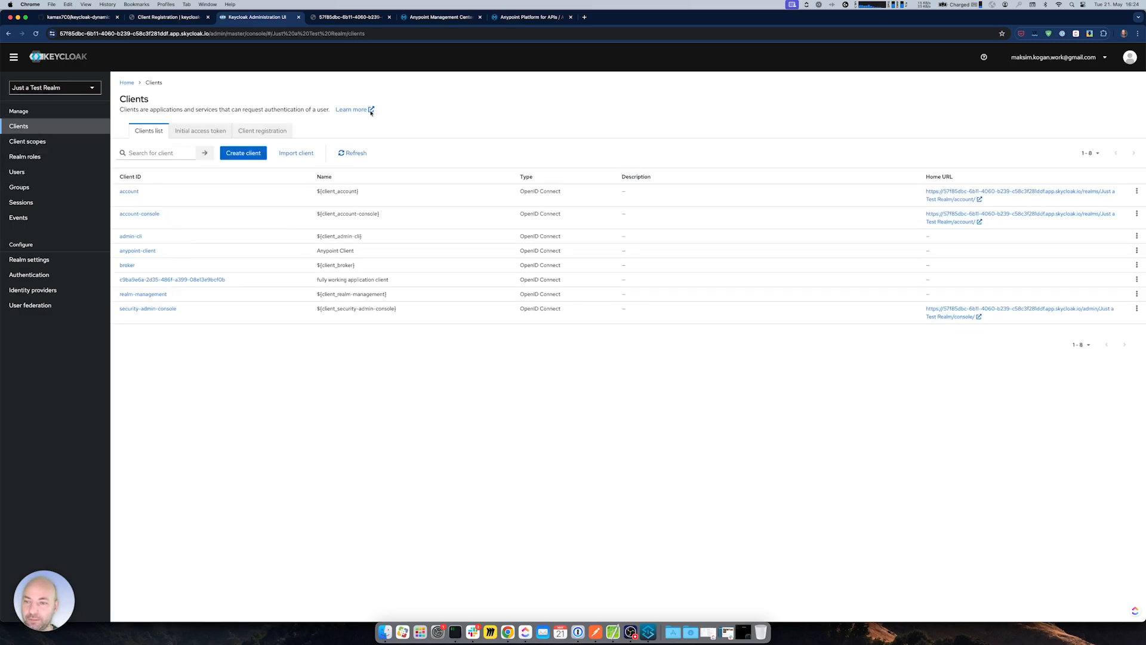
{"action": "left_click", "coordinate": [528, 17]}
- Start a new application for tshirt-service-sapi's tshirt instance in Exchange, typing a name beginning 'fu'
{"action": "left_click", "coordinate": [14, 64]}
{"action": "left_click", "coordinate": [41, 157]}
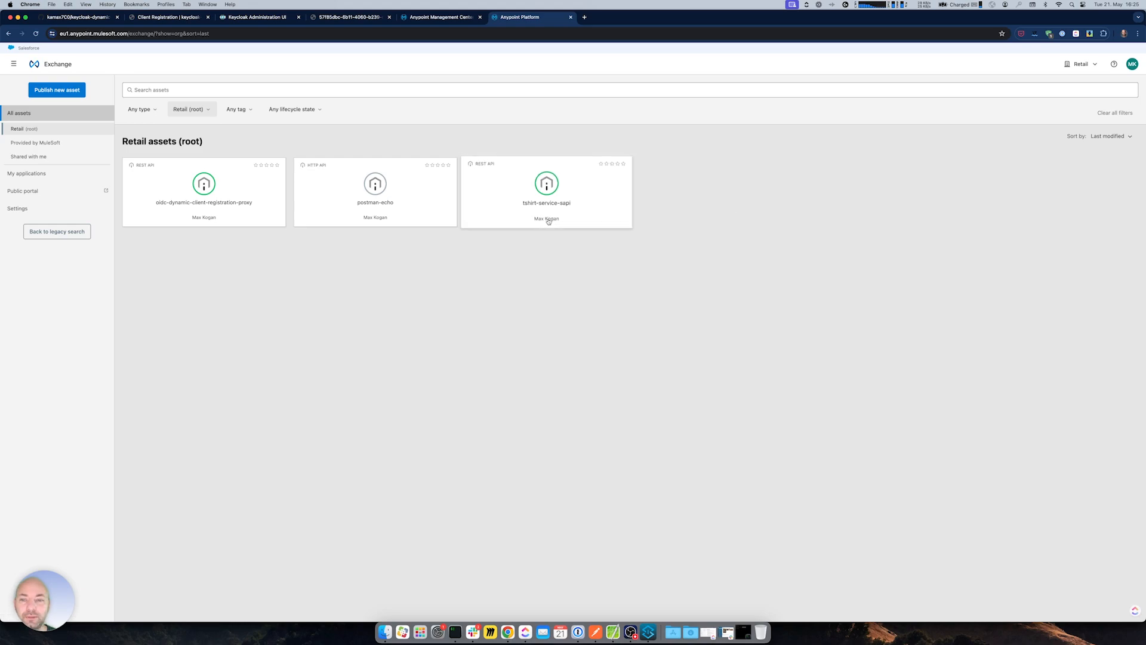
{"action": "left_click", "coordinate": [548, 219]}
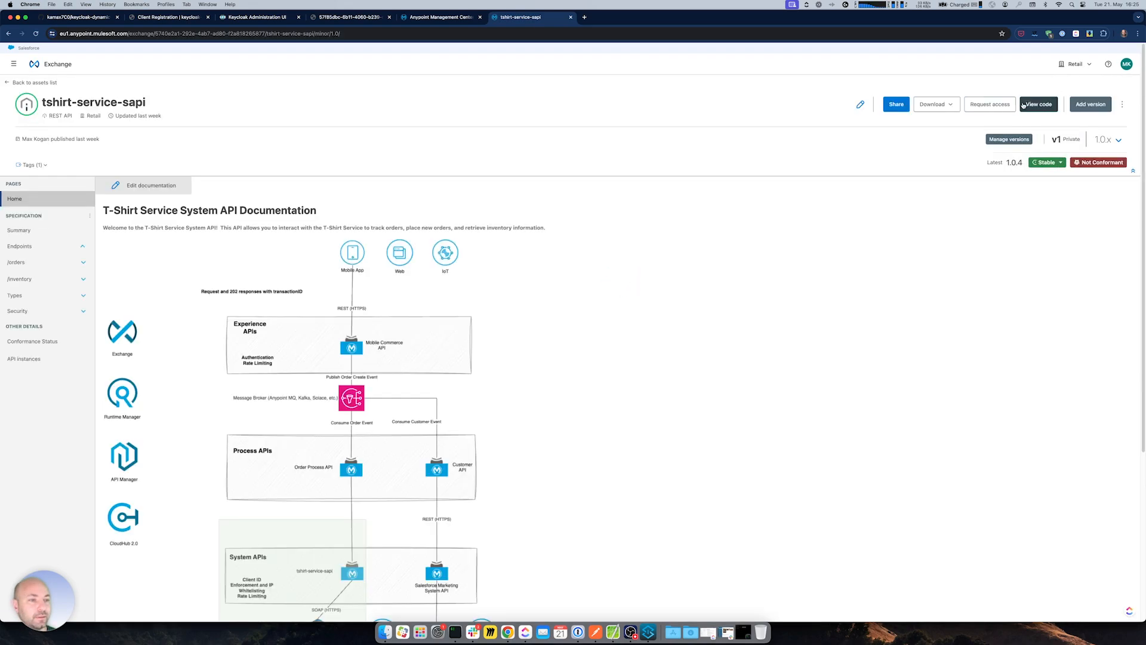
{"action": "left_click", "coordinate": [989, 104]}
{"action": "left_click", "coordinate": [574, 305]}
{"action": "left_click", "coordinate": [561, 328]}
{"action": "left_click", "coordinate": [566, 334]}
{"action": "left_click", "coordinate": [567, 368]}
{"action": "left_click", "coordinate": [536, 204]}
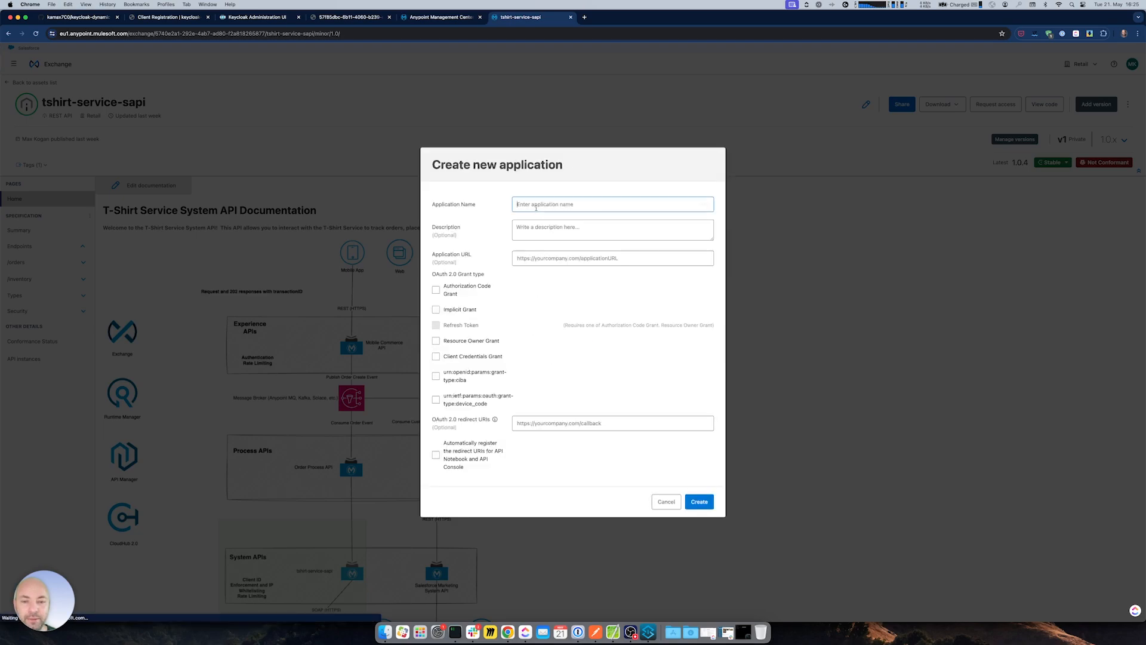
{"action": "type", "text": "fu"}
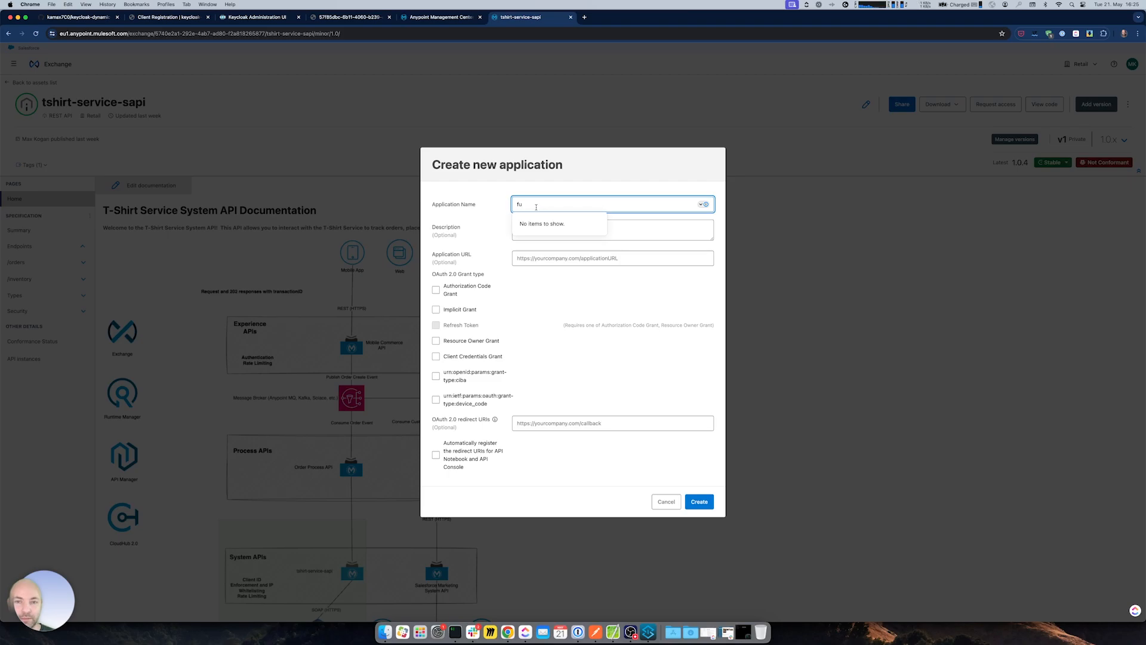
- Delete the fully working application client (c9ba9e6a) from Keycloak's clients list
{"action": "left_click", "coordinate": [250, 18]}
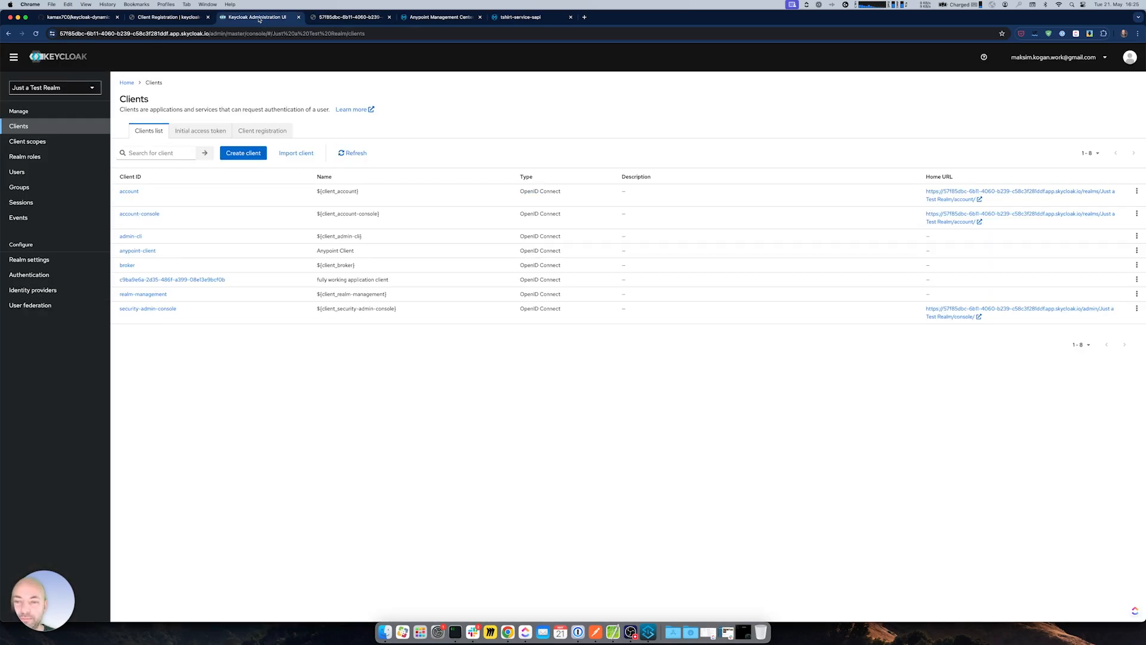
{"action": "left_click", "coordinate": [1137, 279]}
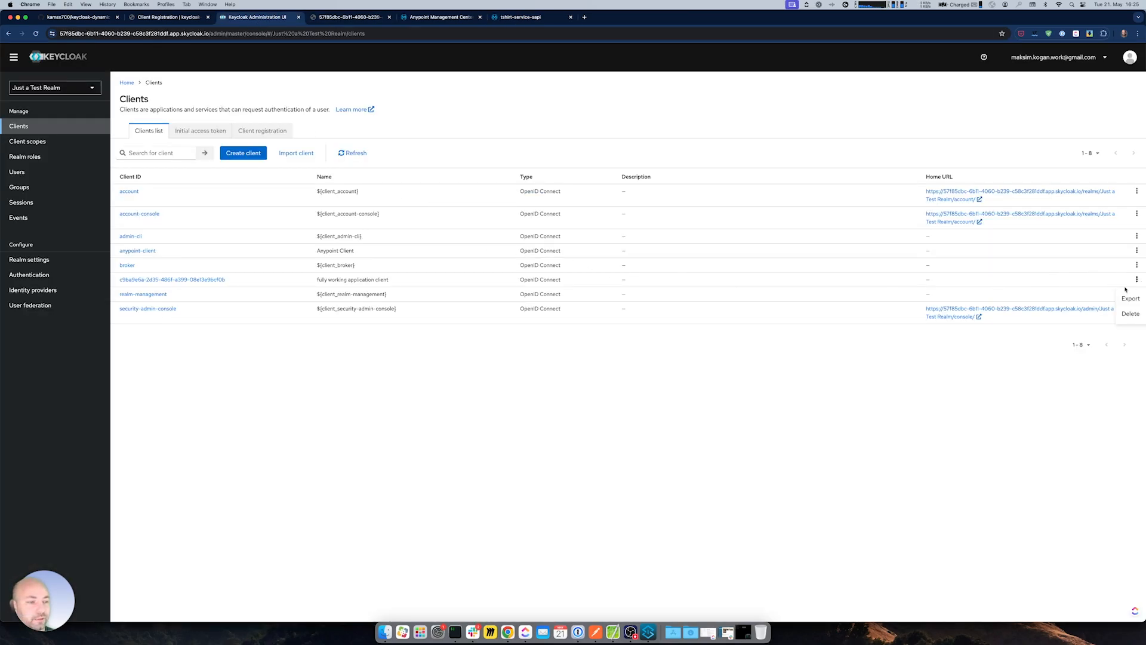
{"action": "left_click", "coordinate": [1124, 311]}
{"action": "left_click", "coordinate": [490, 350]}
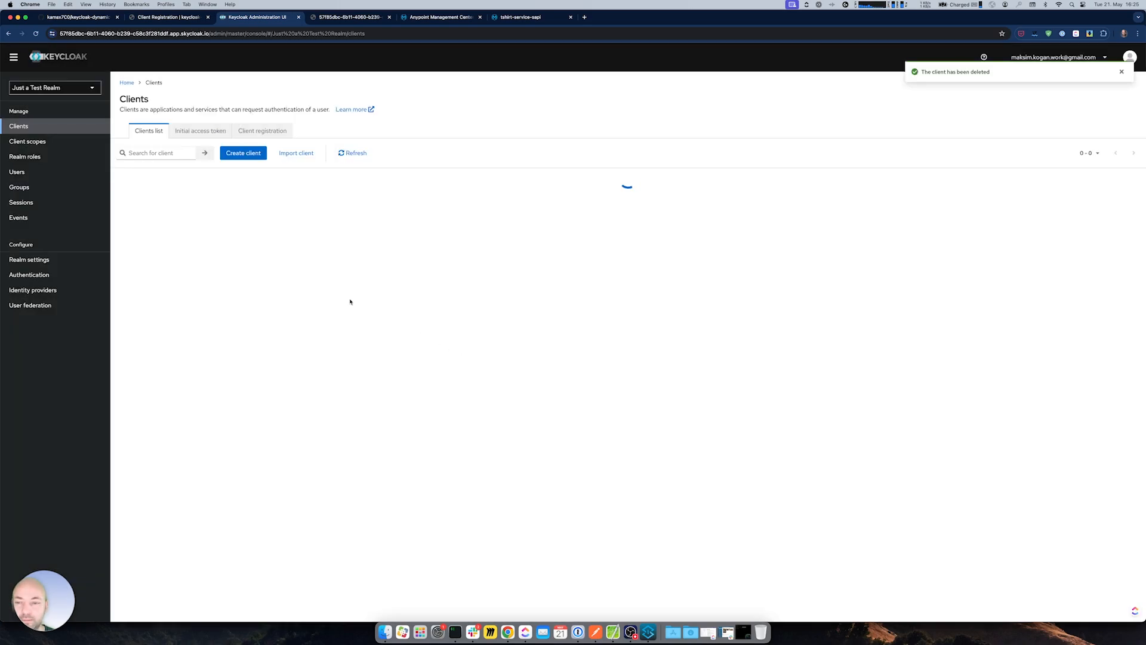
{"action": "left_click", "coordinate": [488, 18]}
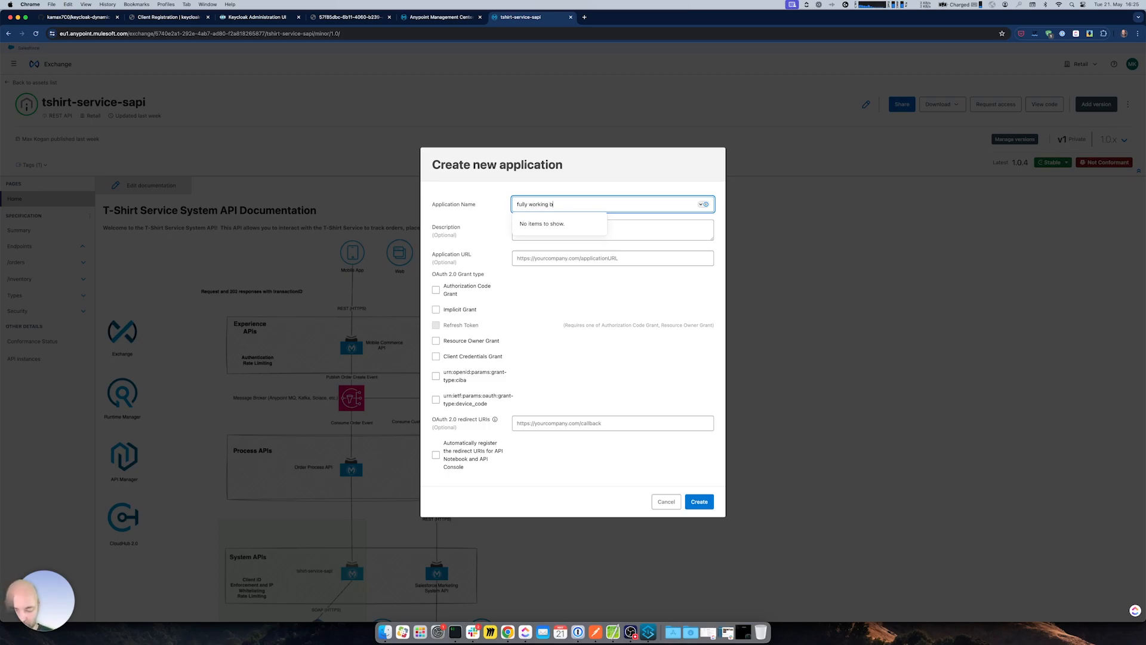
{"action": "type", "text": "pplication"}
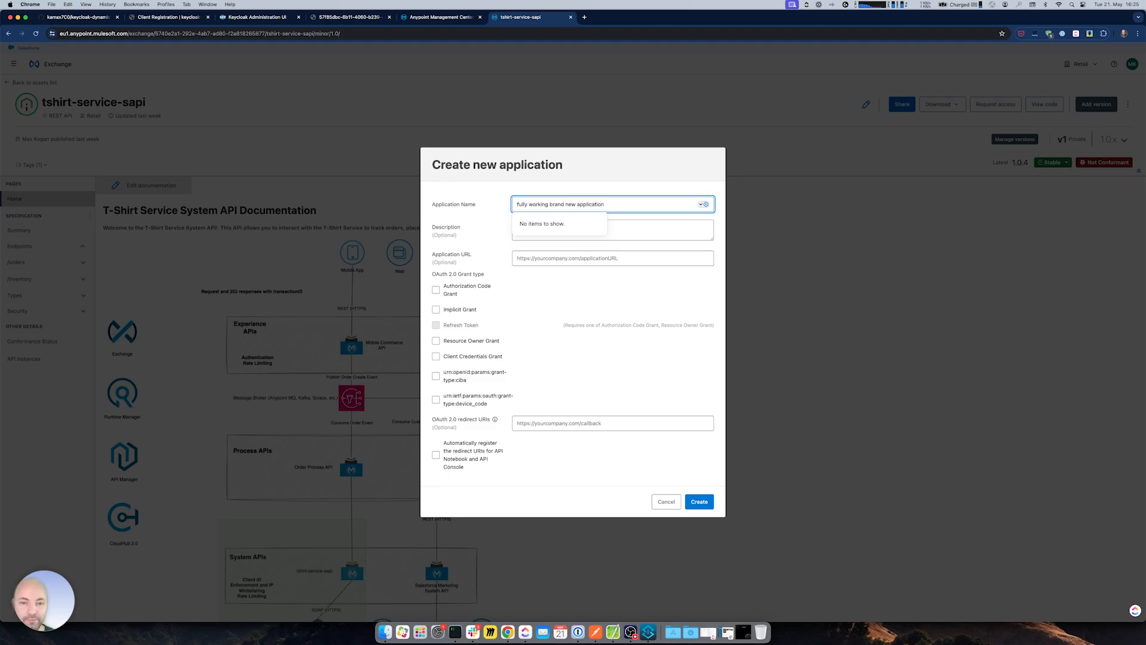
{"action": "left_click", "coordinate": [451, 292]}
{"action": "left_click", "coordinate": [451, 309]}
{"action": "left_click", "coordinate": [452, 325]}
{"action": "left_click", "coordinate": [452, 341]}
{"action": "left_click", "coordinate": [454, 357]}
{"action": "left_click", "coordinate": [561, 423]}
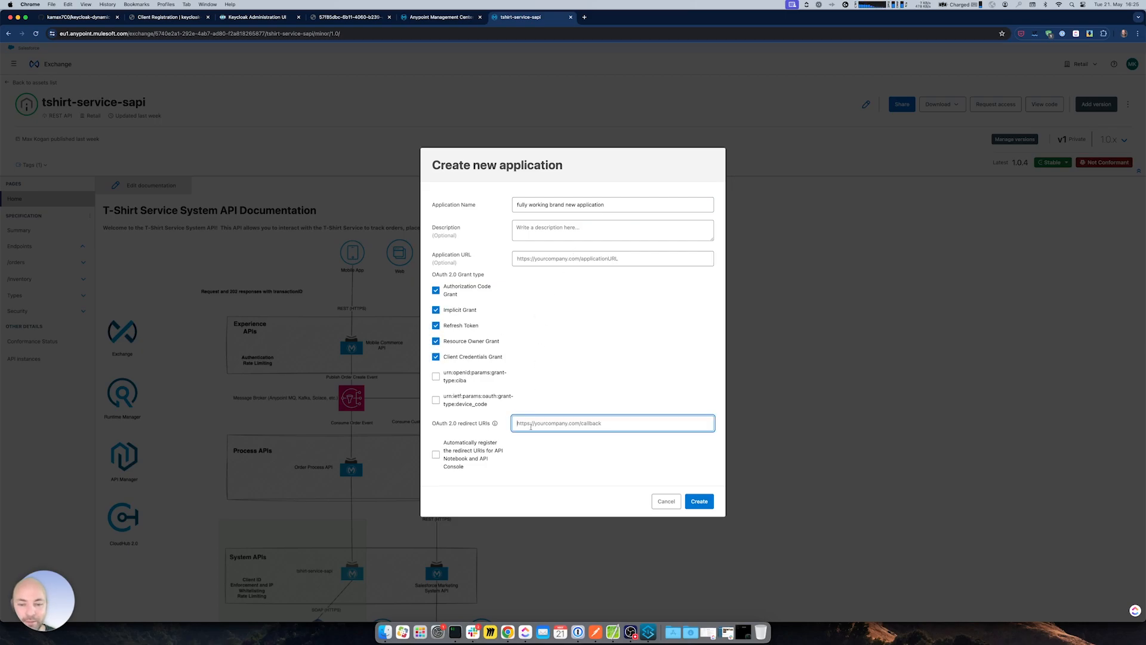
{"action": "type", "text": "http://localhost"}
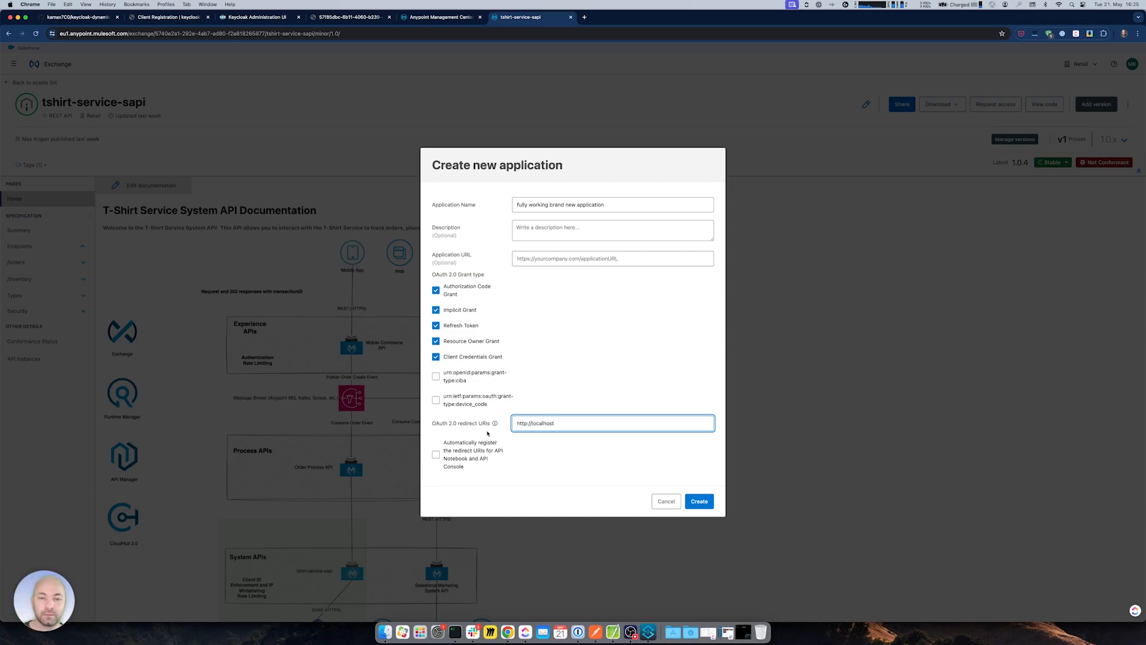
{"action": "left_click", "coordinate": [689, 499]}
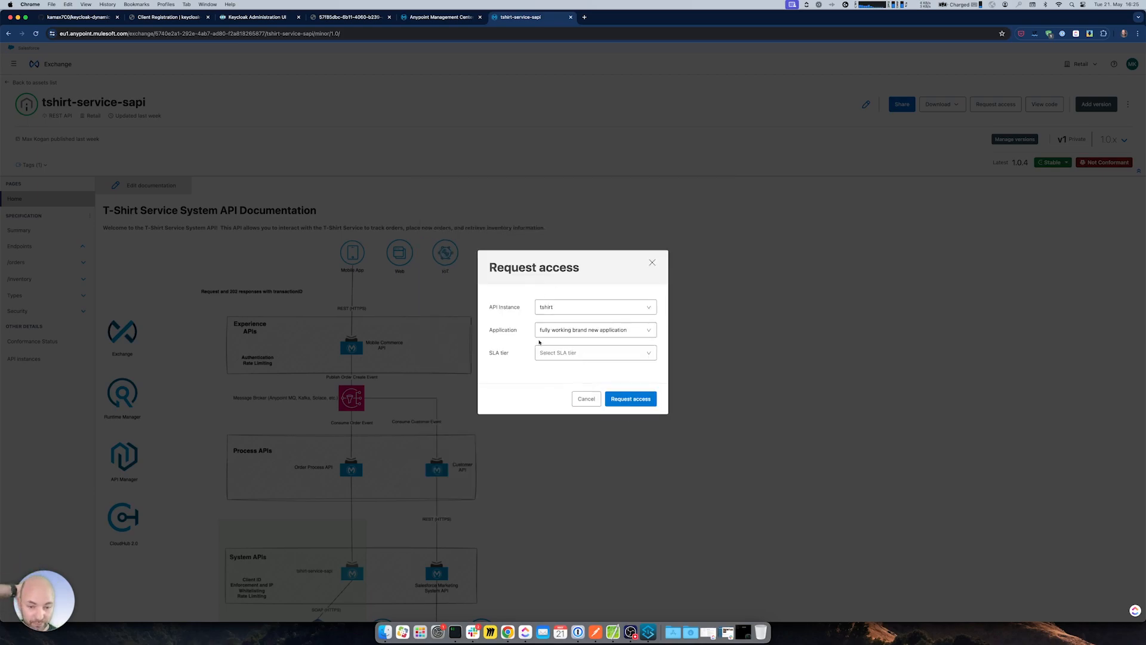
- Request basic-tier access and close the approval confirmation
{"action": "left_click", "coordinate": [600, 352]}
{"action": "left_click", "coordinate": [588, 368]}
{"action": "left_click", "coordinate": [624, 419]}
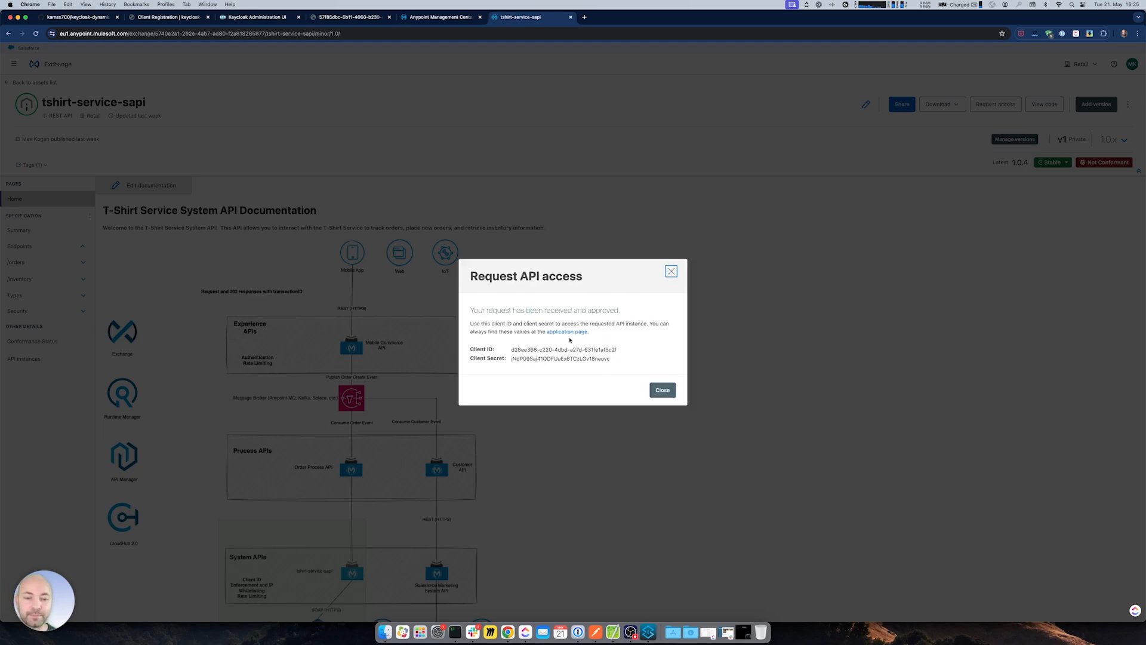
{"action": "left_click", "coordinate": [662, 390]}
{"action": "left_click", "coordinate": [440, 17]}
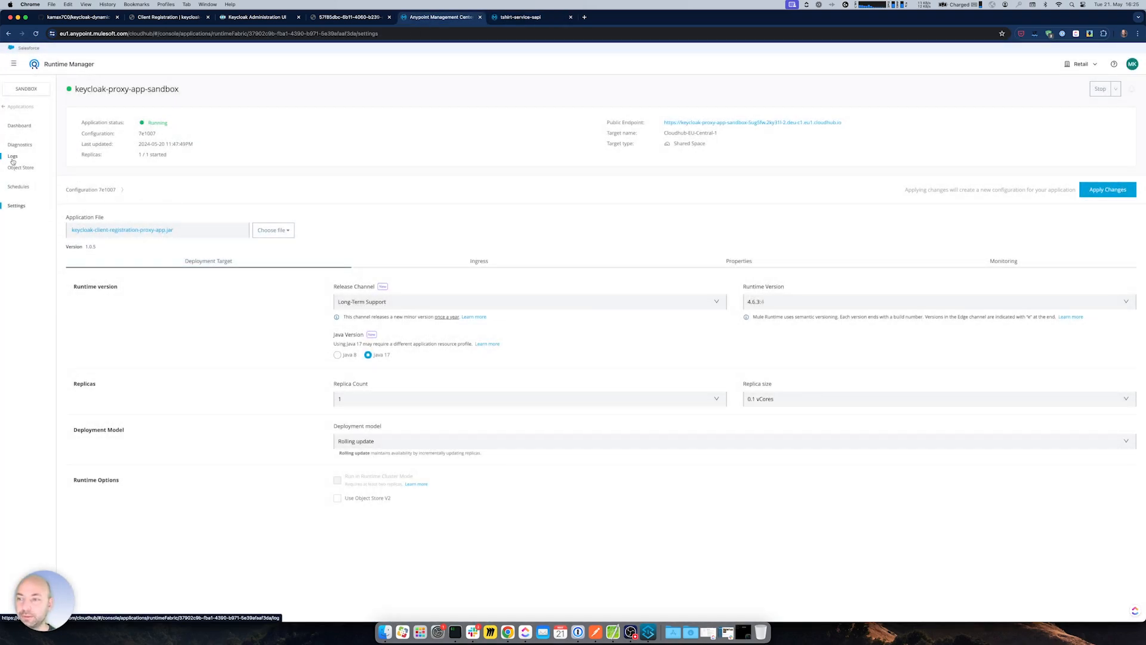
- Find the keycloak-proxy-app-sandbox log line confirming the fully working brand new application was created
{"action": "left_click", "coordinate": [12, 156]}
{"action": "left_click_drag", "start_coordinate": [72, 91], "coordinate": [147, 90]}
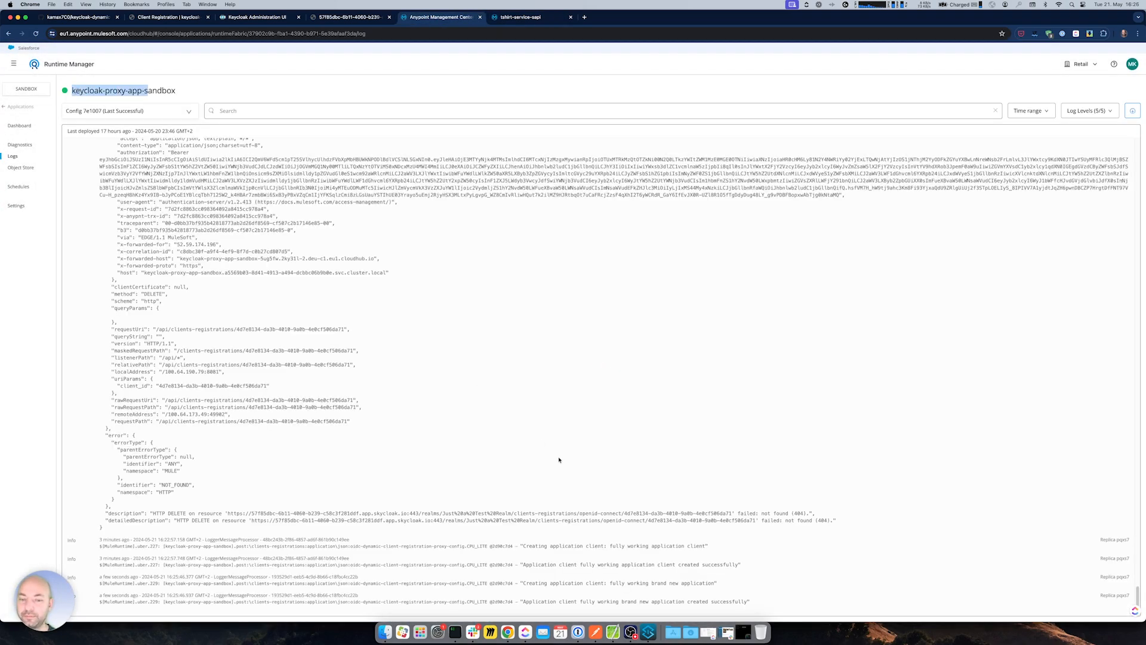
{"action": "left_click_drag", "start_coordinate": [609, 583], "coordinate": [713, 583]}
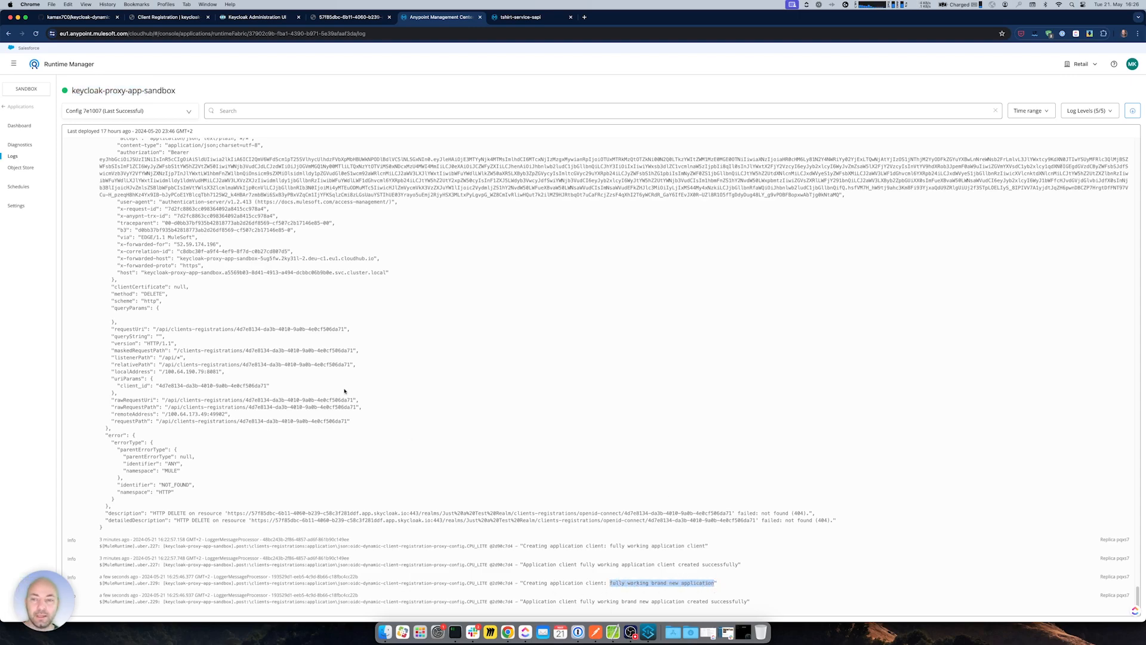
{"action": "left_click", "coordinate": [518, 17]}
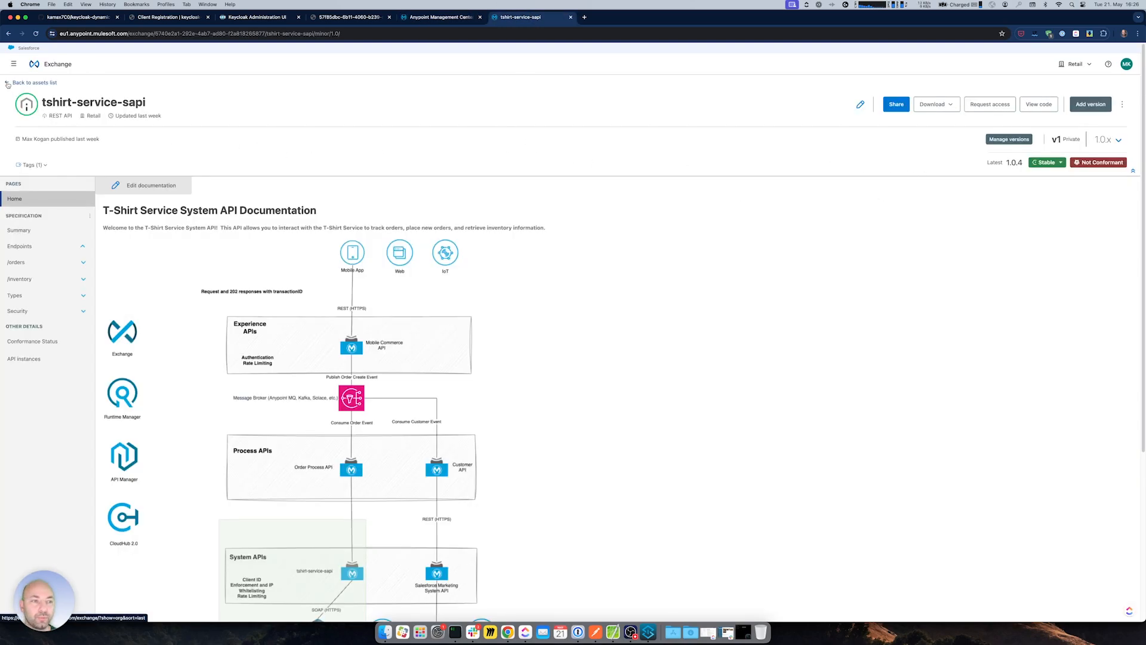
- Open fully working brand new application under API Manager's Client Applications and show its client secret
{"action": "left_click", "coordinate": [13, 64]}
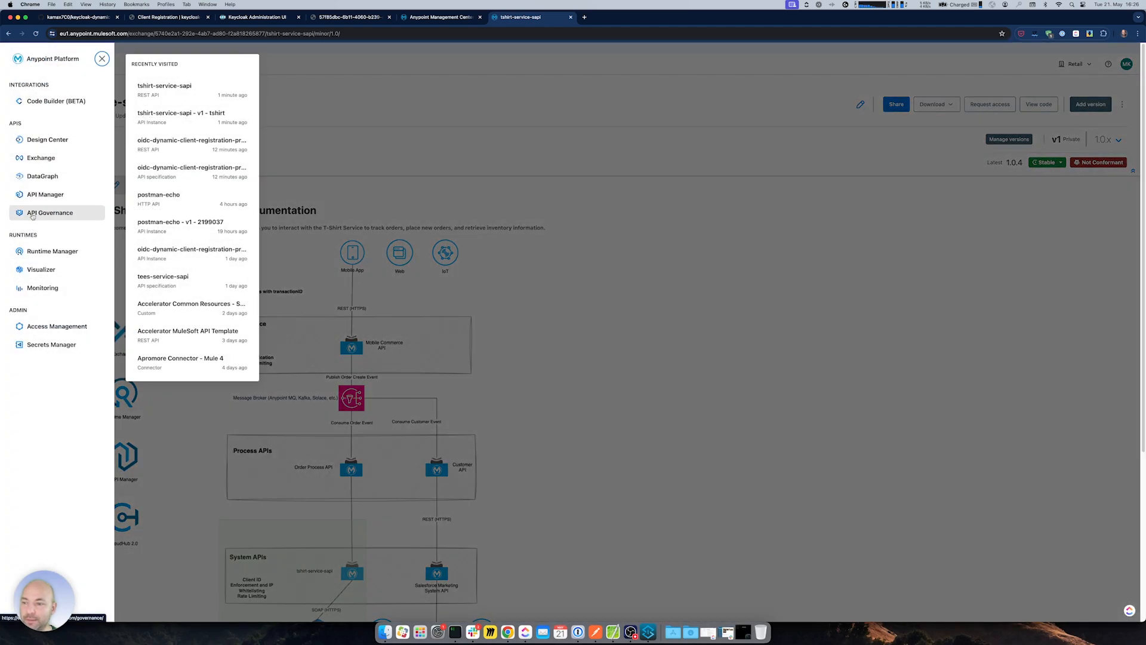
{"action": "left_click", "coordinate": [35, 195]}
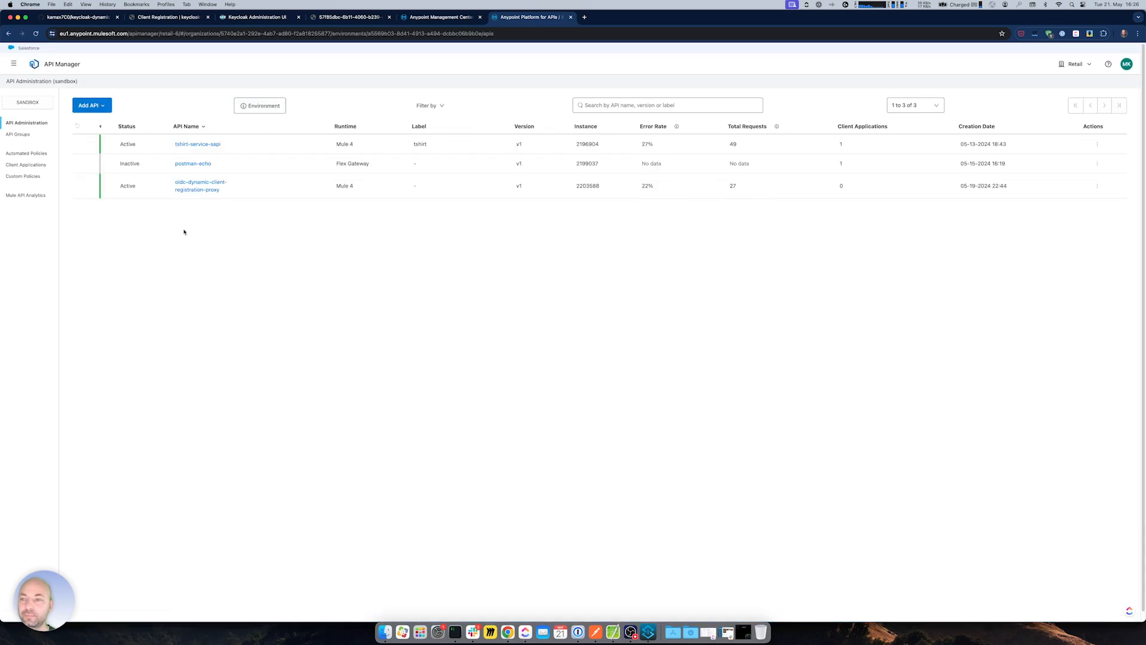
{"action": "left_click", "coordinate": [26, 164]}
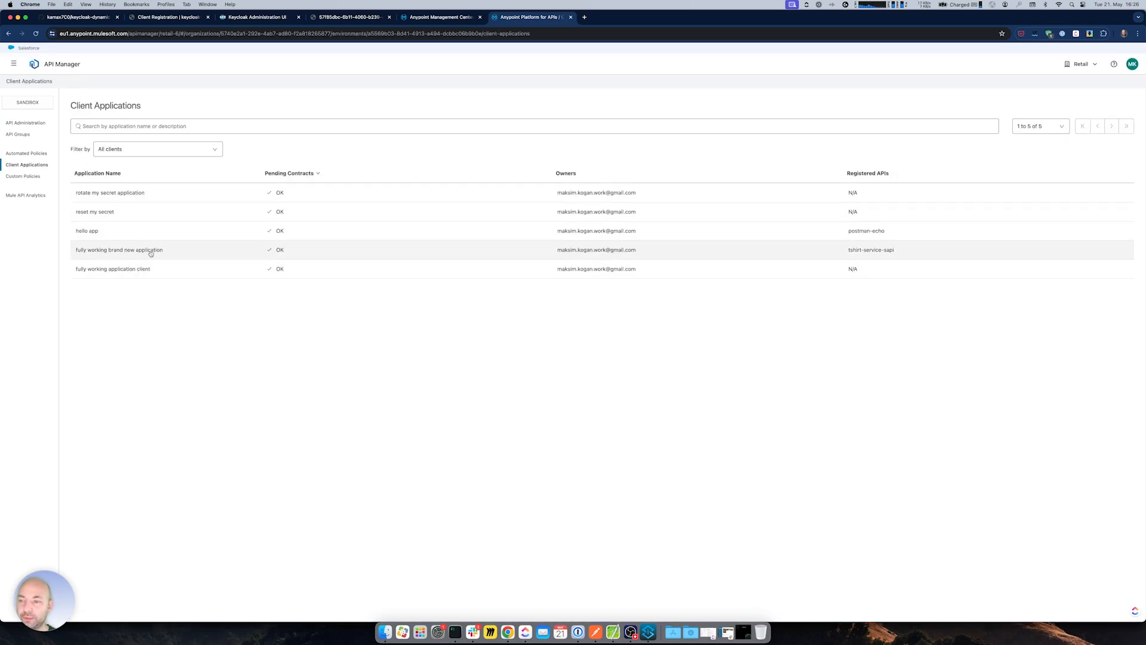
{"action": "left_click", "coordinate": [177, 254]}
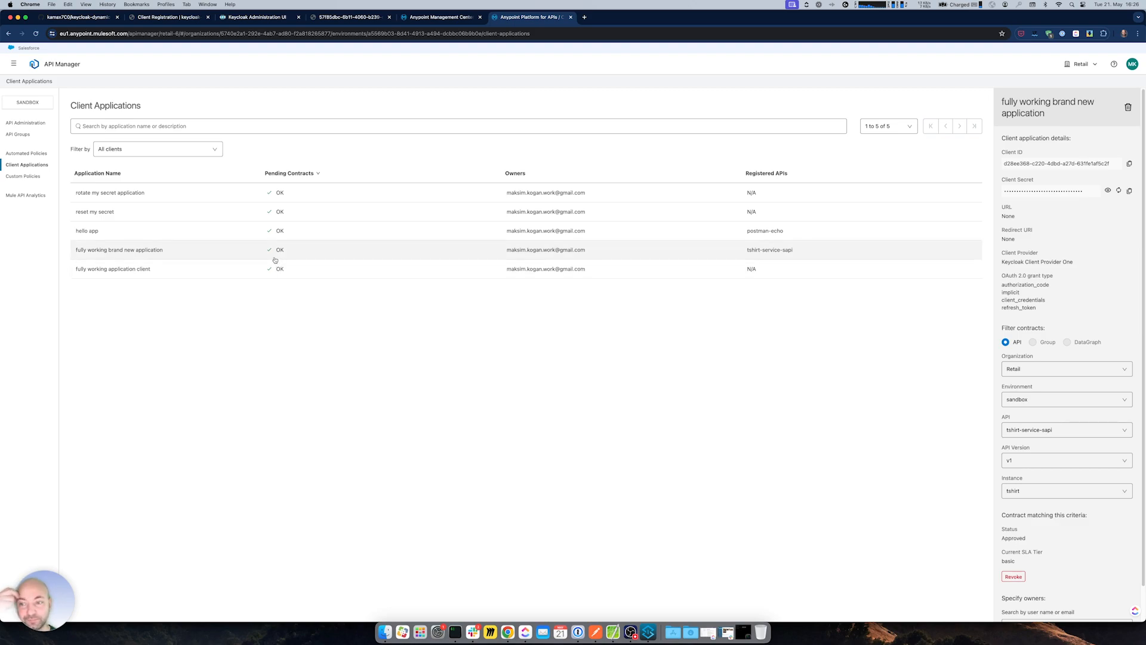
{"action": "left_click", "coordinate": [1106, 191]}
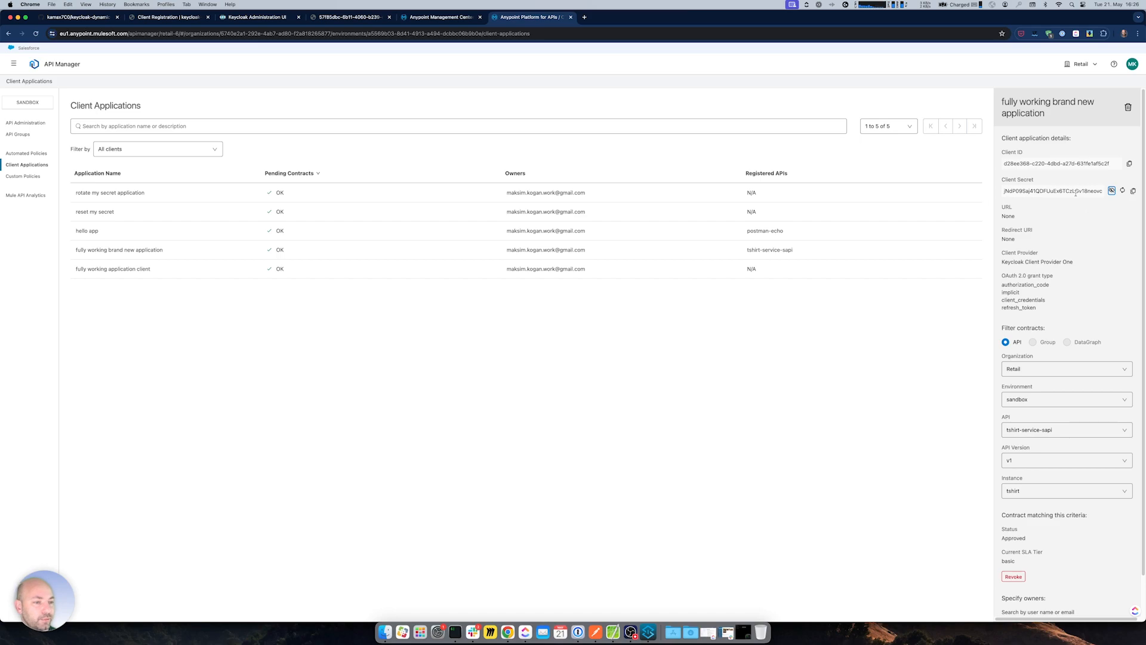
{"action": "left_click_drag", "start_coordinate": [1094, 191], "coordinate": [1104, 193]}
- Reset the client secret with developer tools' network view open and inspect the returned secret
{"action": "right_click", "coordinate": [722, 423]}
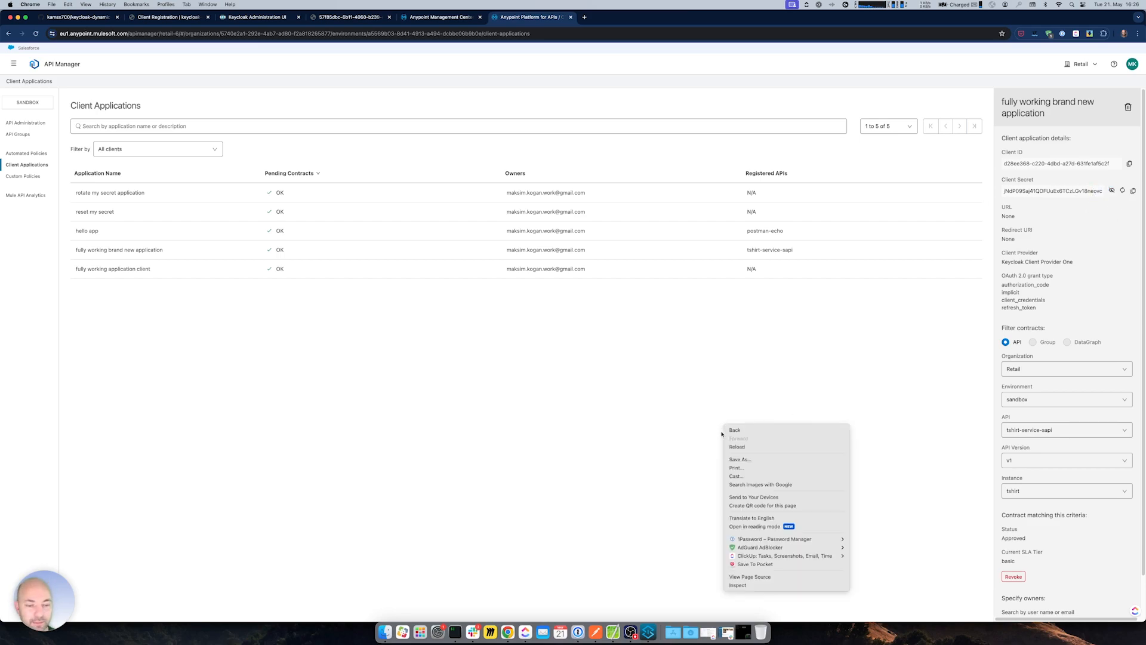
{"action": "left_click", "coordinate": [776, 585]}
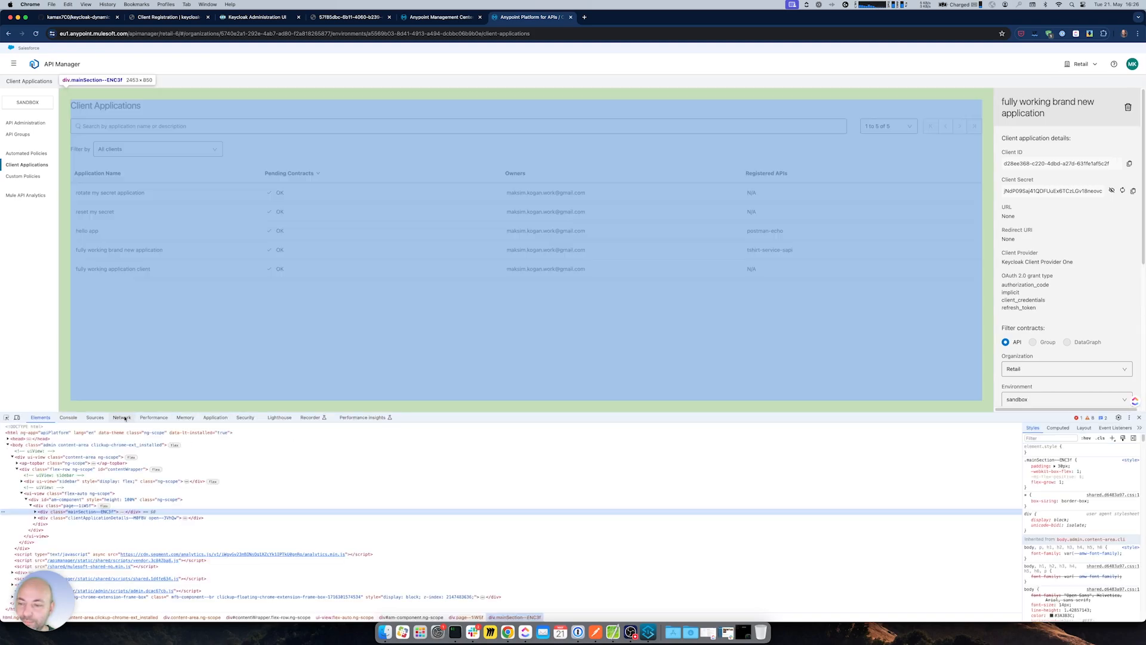
{"action": "left_click", "coordinate": [122, 417]}
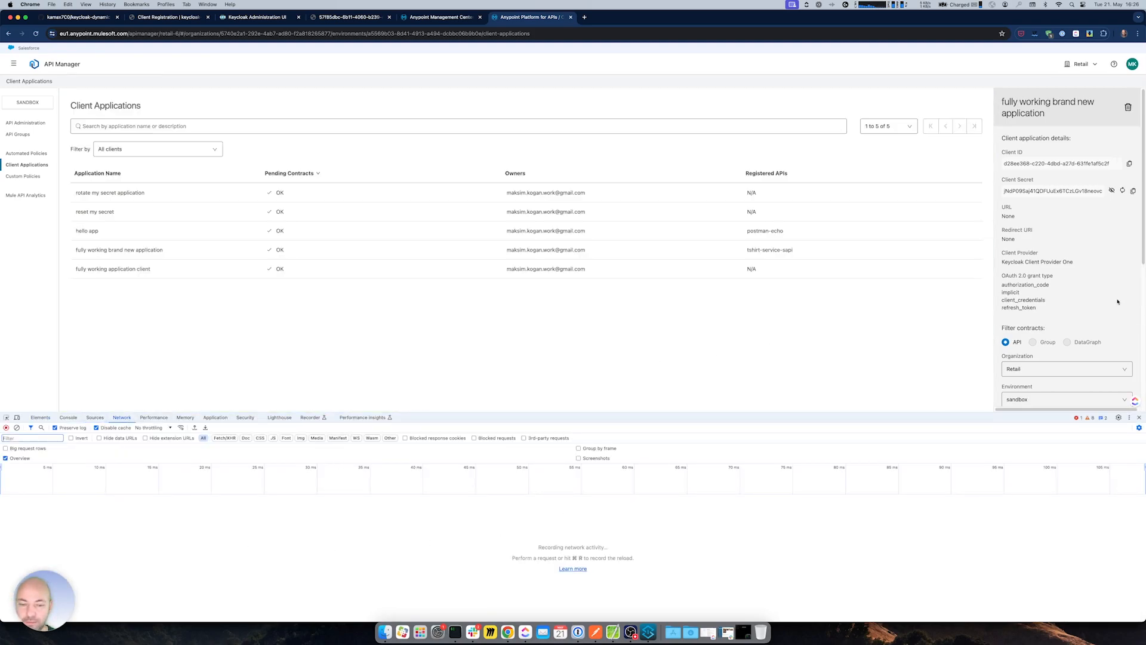
{"action": "left_click", "coordinate": [1122, 190]}
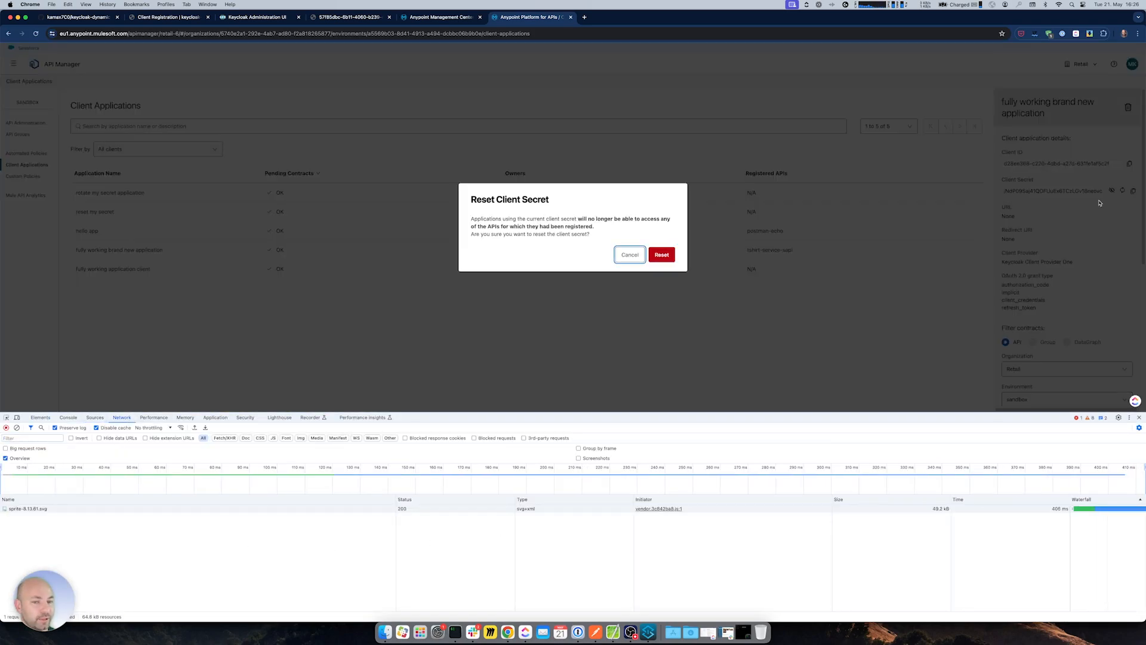
{"action": "left_click", "coordinate": [666, 256]}
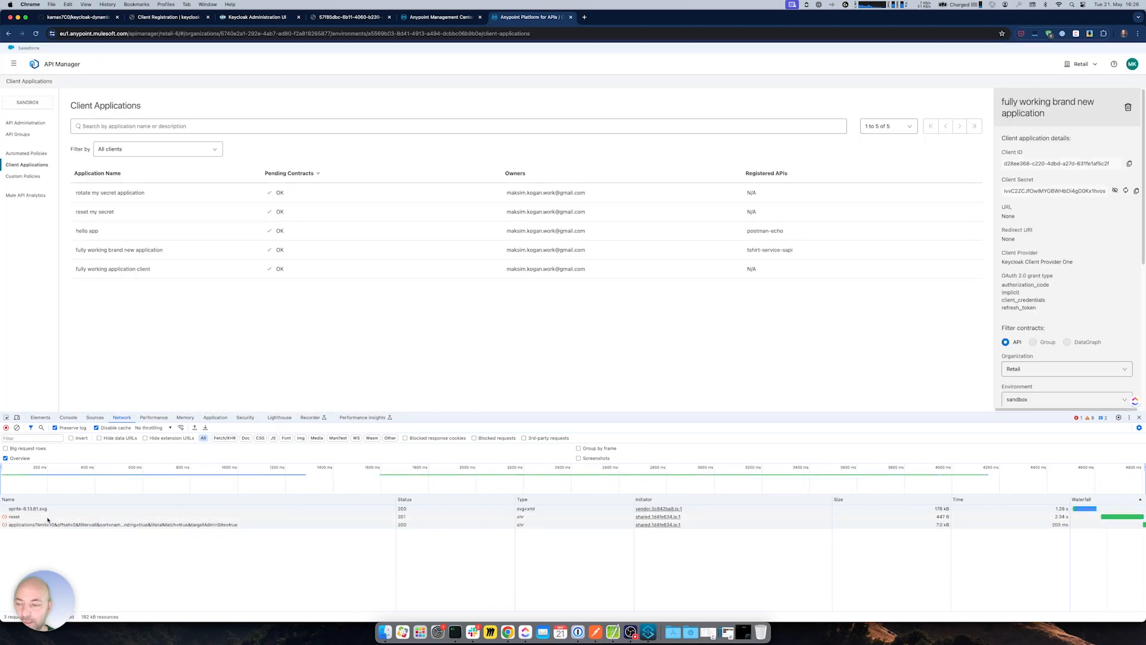
{"action": "left_click", "coordinate": [137, 517]}
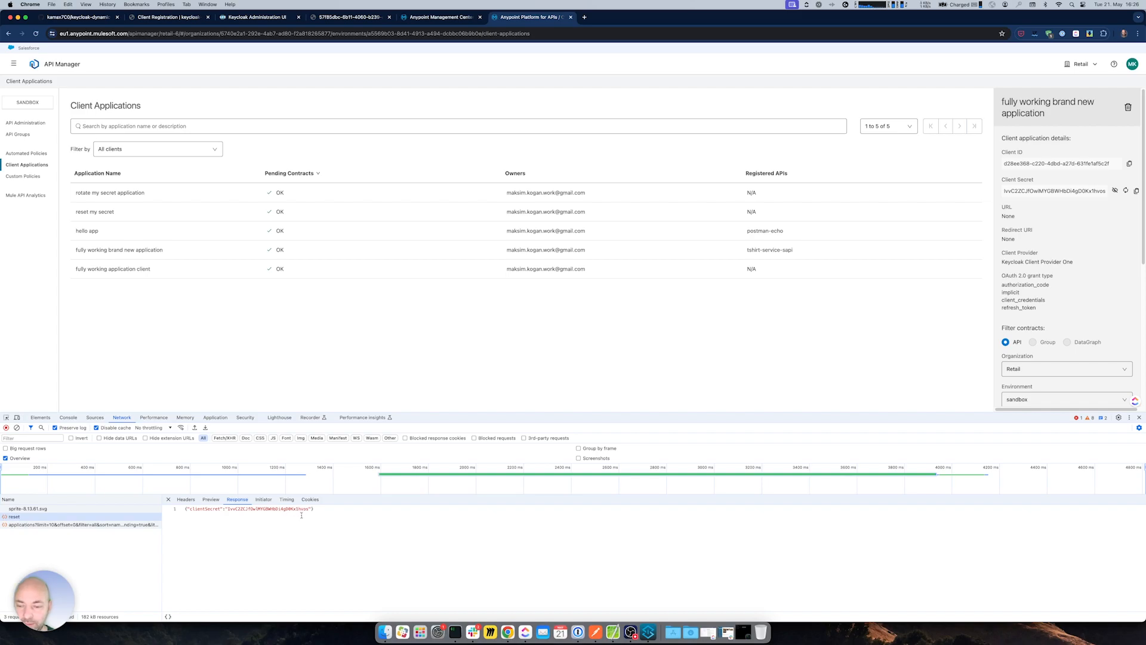
{"action": "left_click_drag", "start_coordinate": [301, 509], "coordinate": [304, 509]}
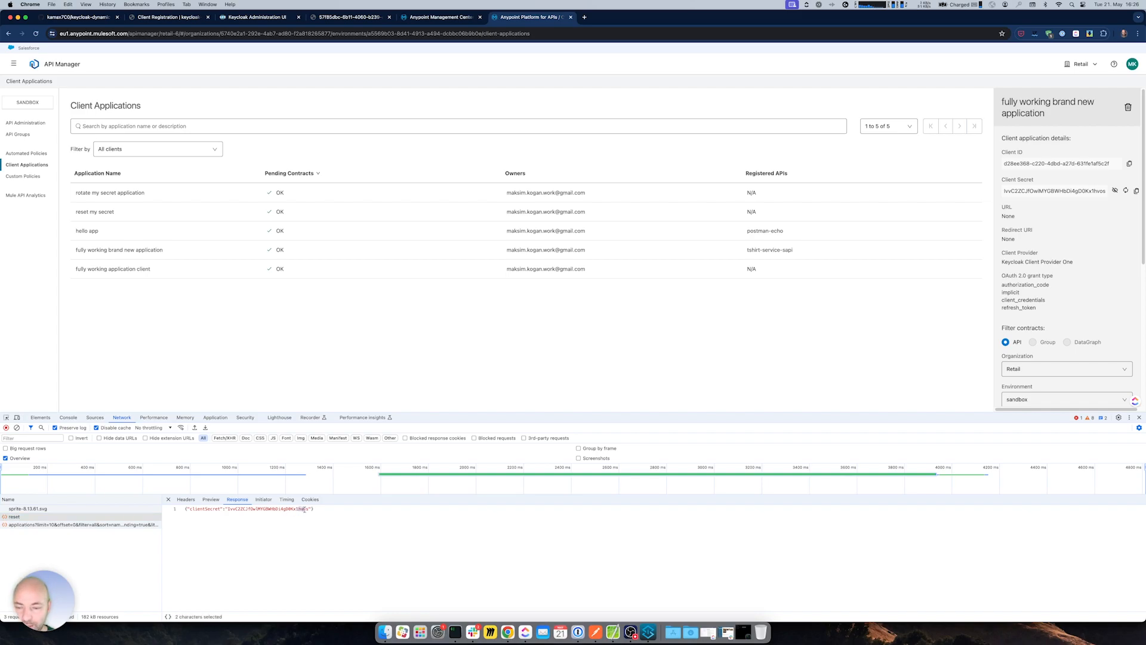
- Reset the secret a second time and compare the returned value with the displayed secret
{"action": "left_click", "coordinate": [1126, 189]}
{"action": "key", "text": "Return"}
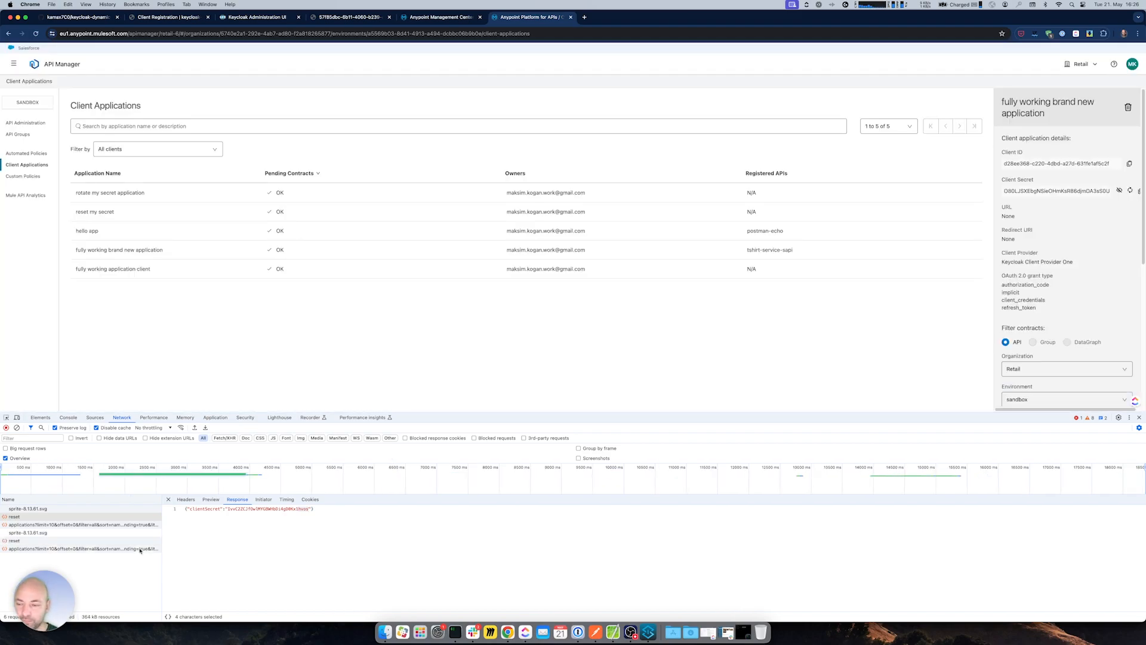
{"action": "left_click", "coordinate": [22, 540]}
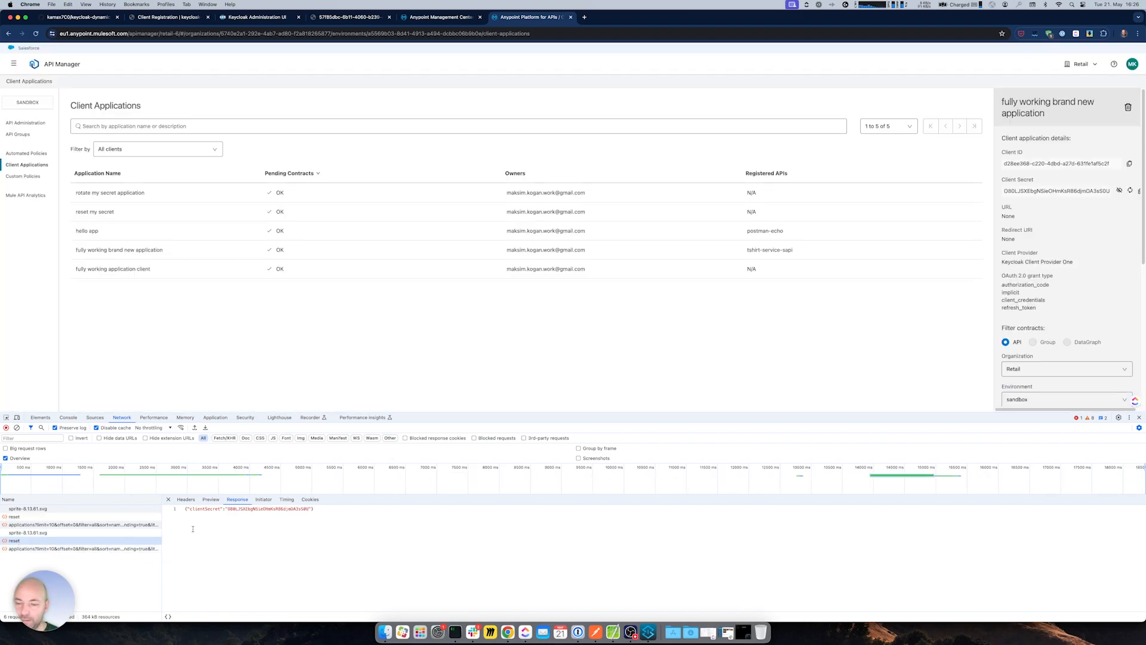
{"action": "left_click_drag", "start_coordinate": [304, 508], "coordinate": [302, 508]}
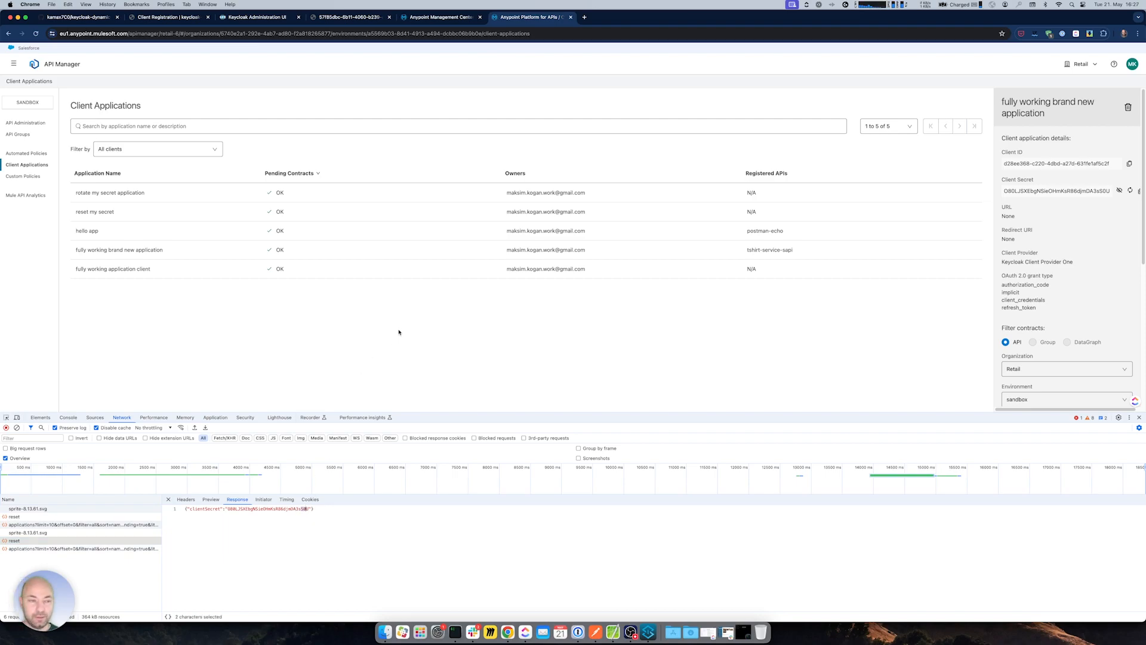
{"action": "left_click_drag", "start_coordinate": [1052, 193], "coordinate": [1105, 190]}
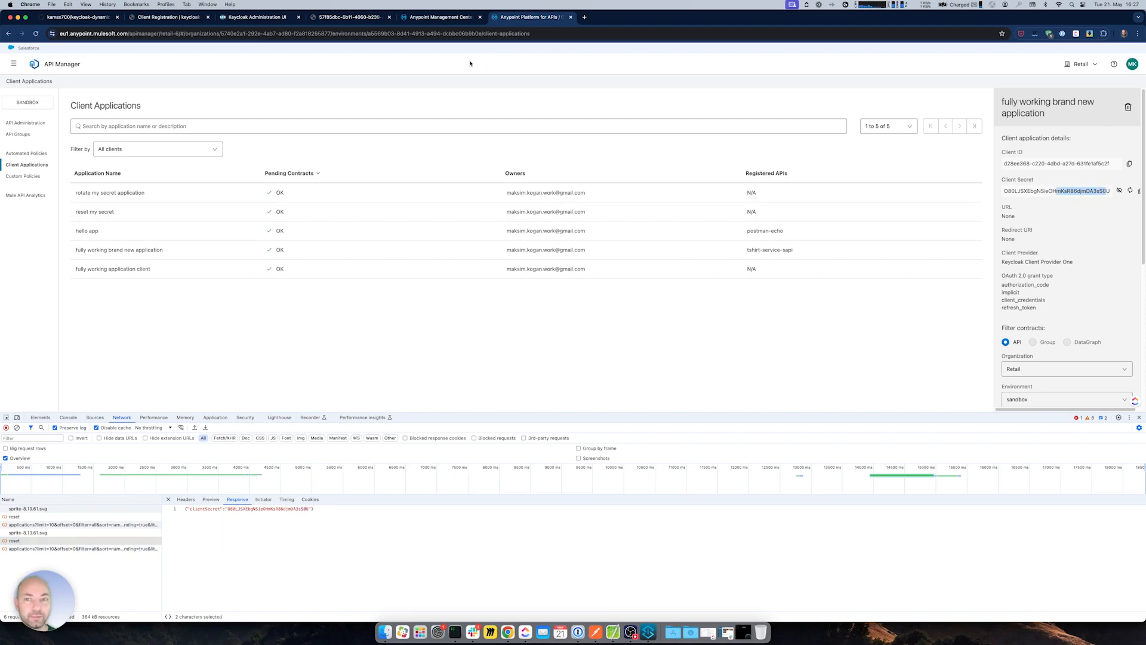
{"action": "left_click", "coordinate": [257, 17]}
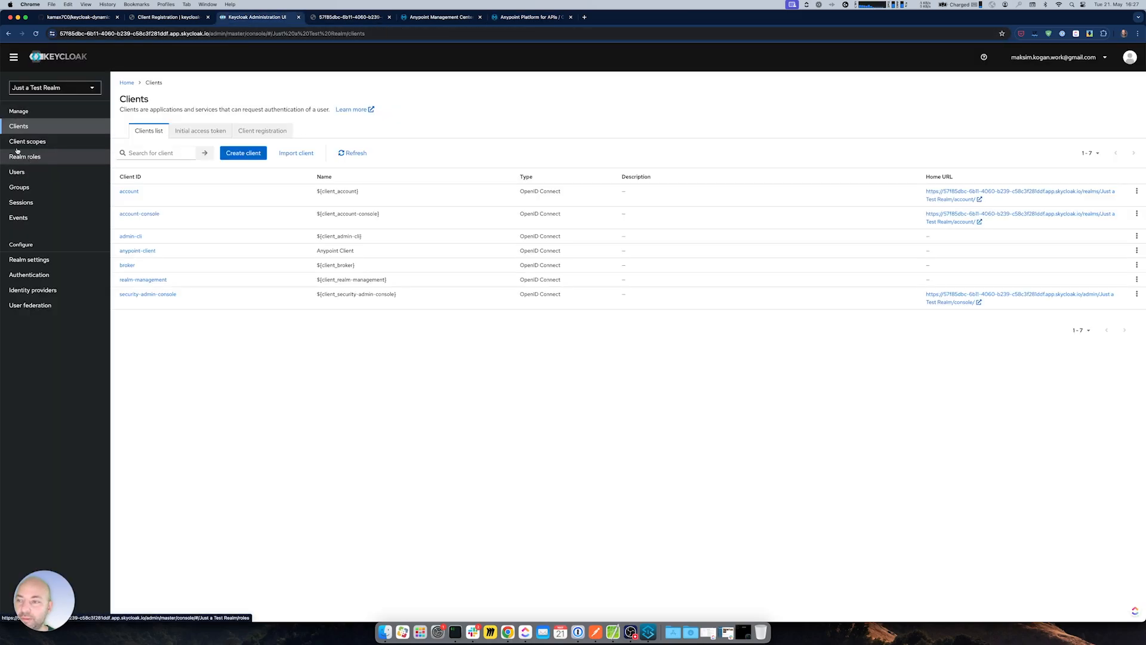
- Refresh Keycloak's clients list, open the new d28ee368… client and reveal its stored client secret
{"action": "left_click", "coordinate": [24, 142]}
{"action": "left_click", "coordinate": [19, 126]}
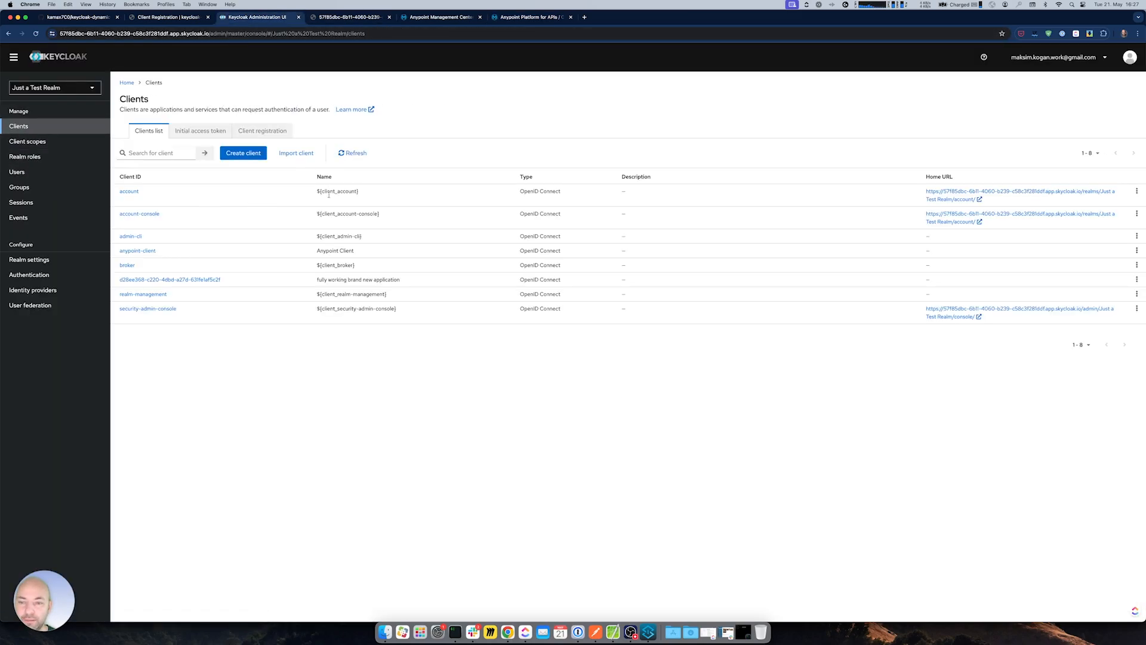
{"action": "left_click_drag", "start_coordinate": [316, 279], "coordinate": [402, 280]}
{"action": "left_click", "coordinate": [402, 280]}
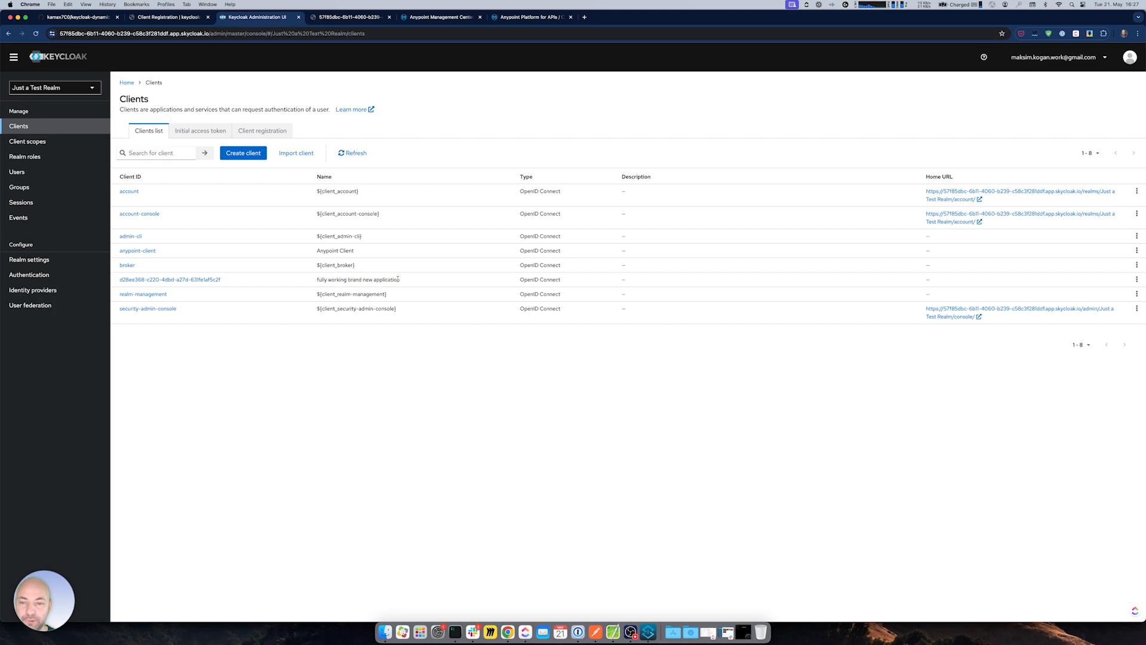
{"action": "left_click", "coordinate": [176, 280]}
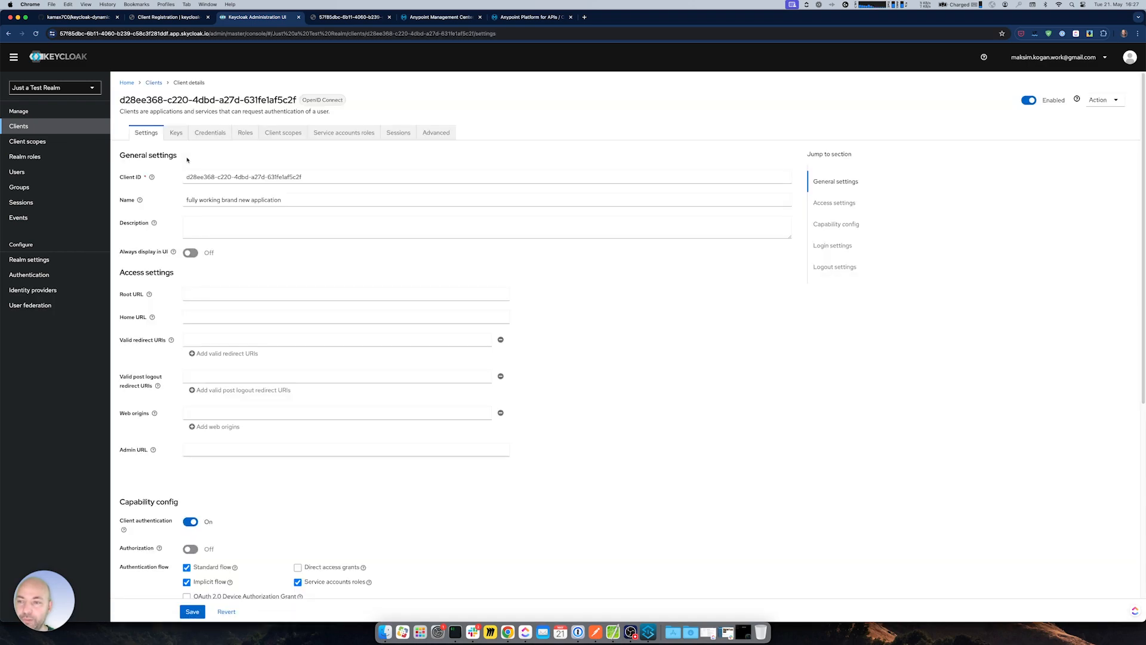
{"action": "left_click", "coordinate": [220, 133]}
{"action": "left_click", "coordinate": [423, 243]}
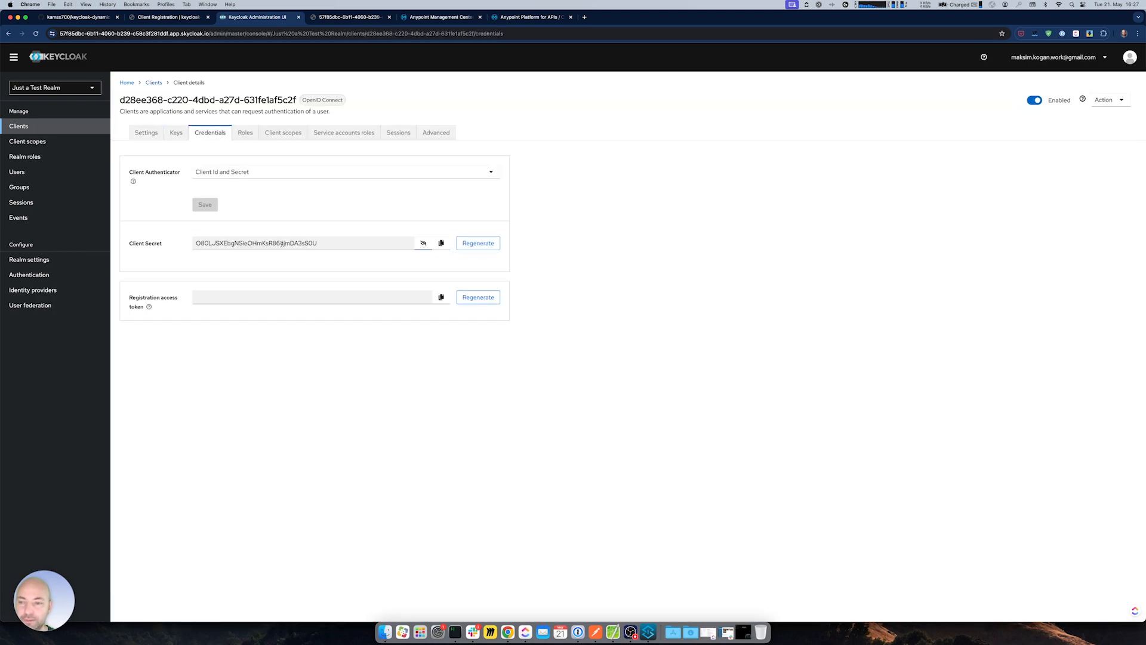
{"action": "left_click_drag", "start_coordinate": [305, 243], "coordinate": [317, 243]}
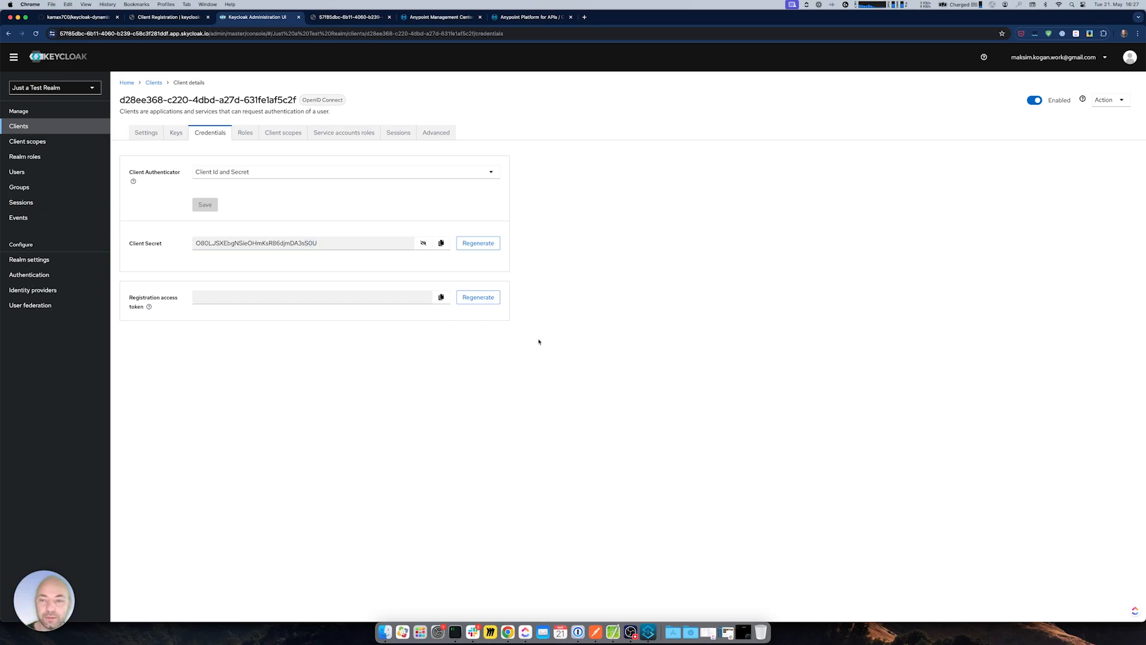
{"action": "left_click", "coordinate": [460, 18]}
- Reset the application's client secret in API Manager and inspect the reset response in DevTools
{"action": "left_click", "coordinate": [531, 17]}
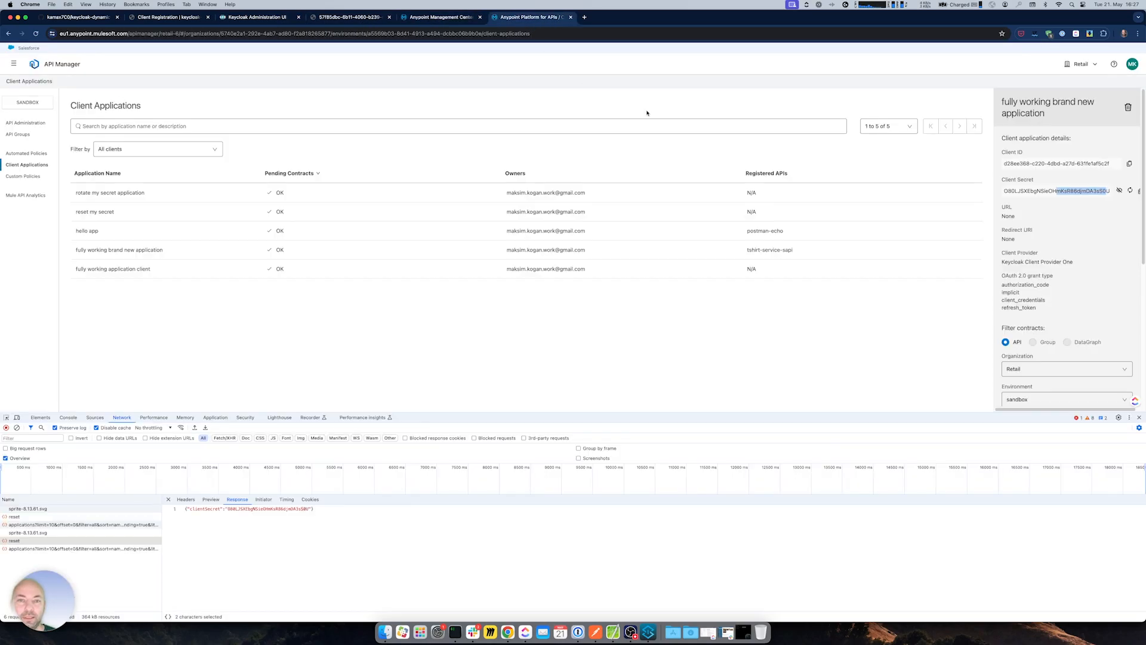
{"action": "left_click", "coordinate": [1130, 190]}
{"action": "left_click", "coordinate": [662, 254]}
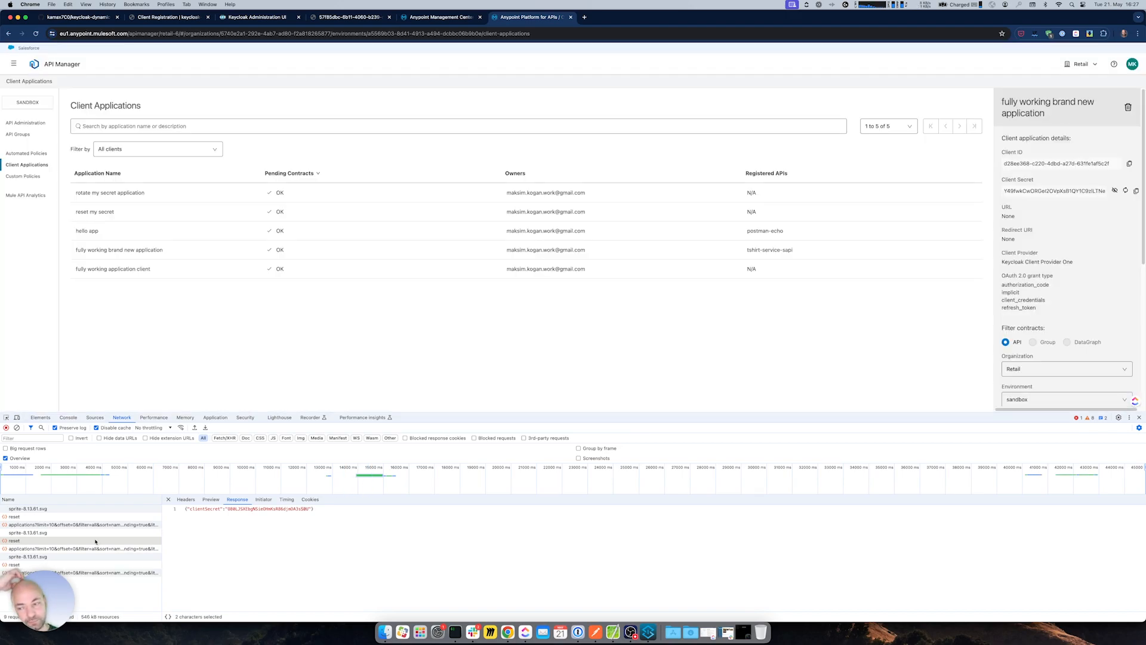
{"action": "left_click", "coordinate": [83, 564]}
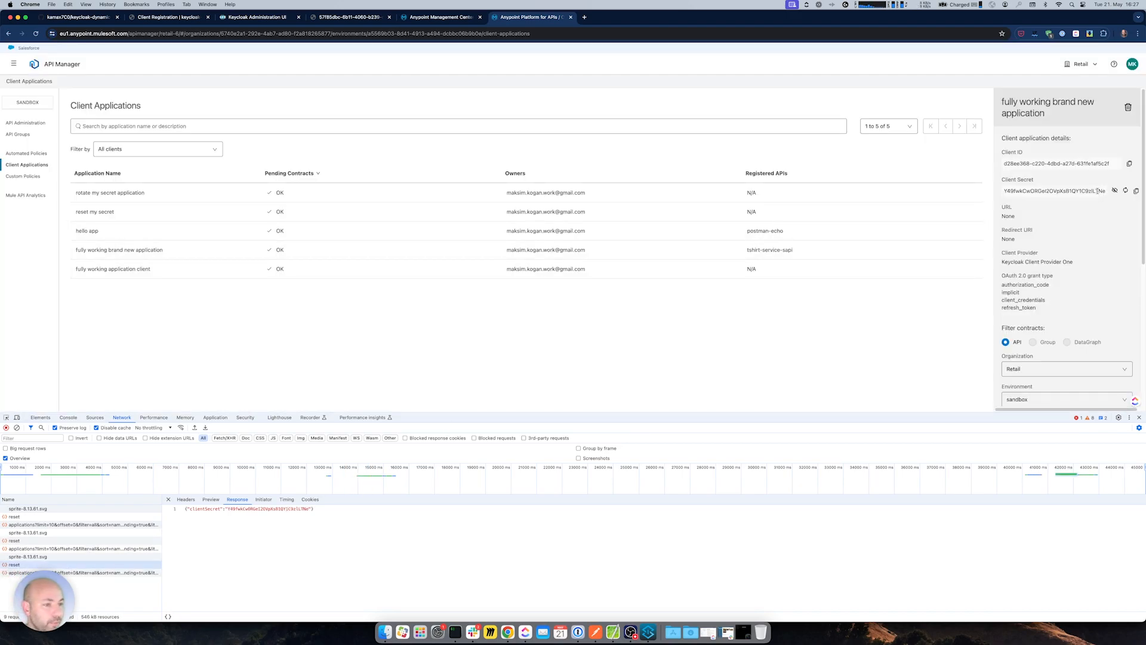
- Reload the Keycloak client's Credentials and confirm the revealed secret matches the newly reset value
{"action": "left_click", "coordinate": [257, 16]}
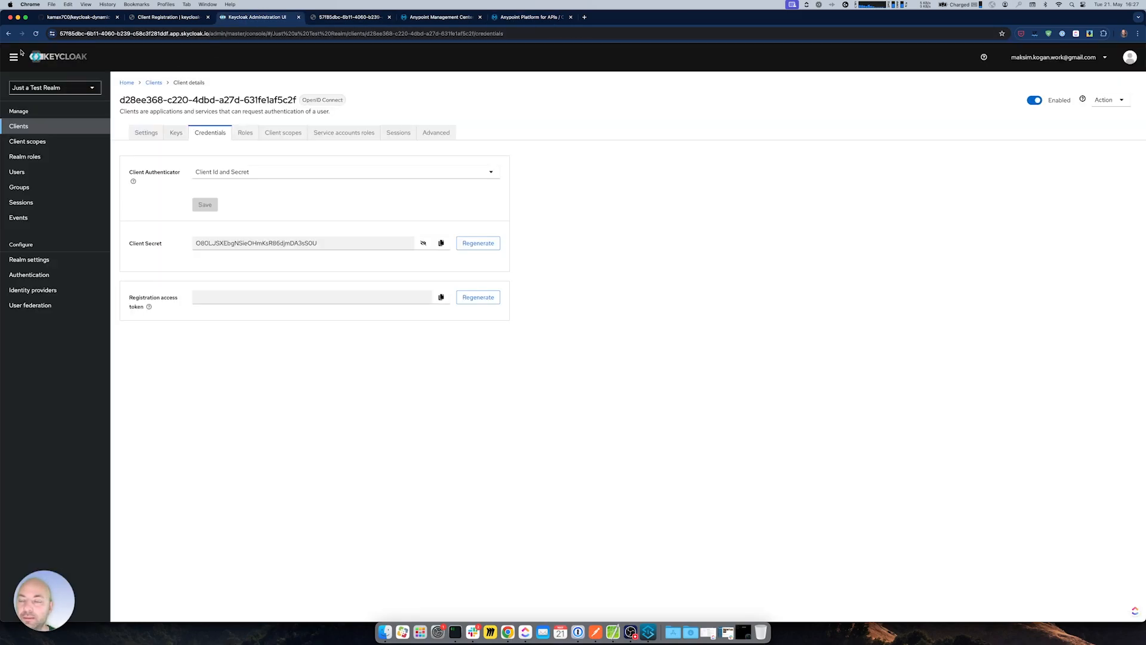
{"action": "left_click", "coordinate": [36, 33]}
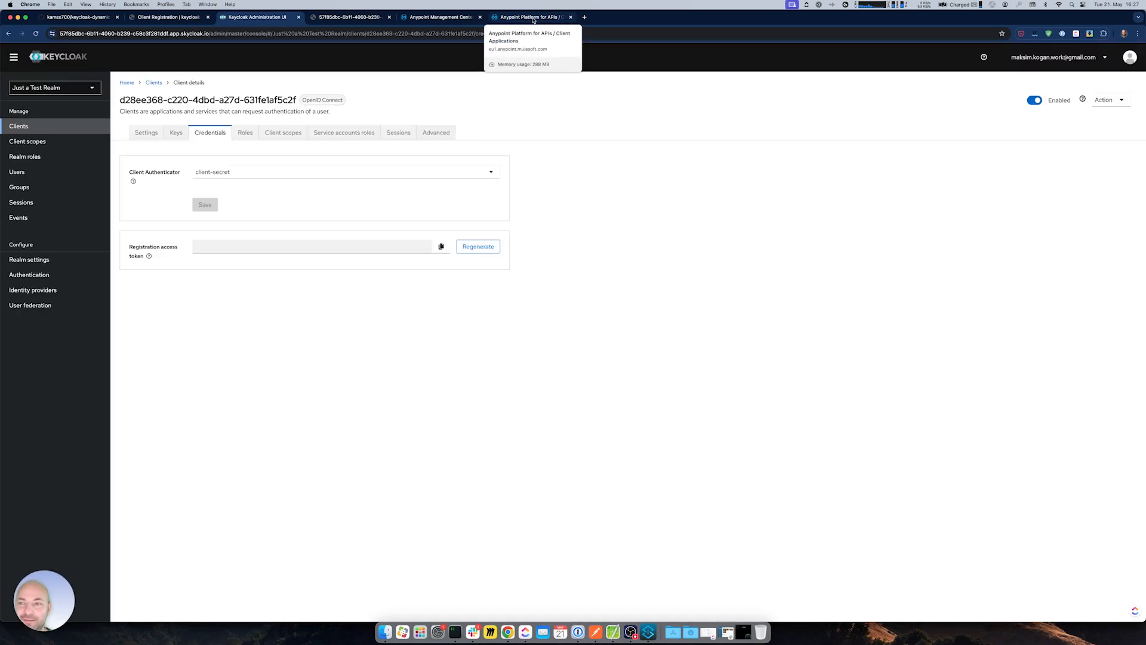
{"action": "left_click", "coordinate": [423, 242]}
{"action": "left_click_drag", "start_coordinate": [299, 242], "coordinate": [319, 241]}
{"action": "left_click", "coordinate": [520, 197]}
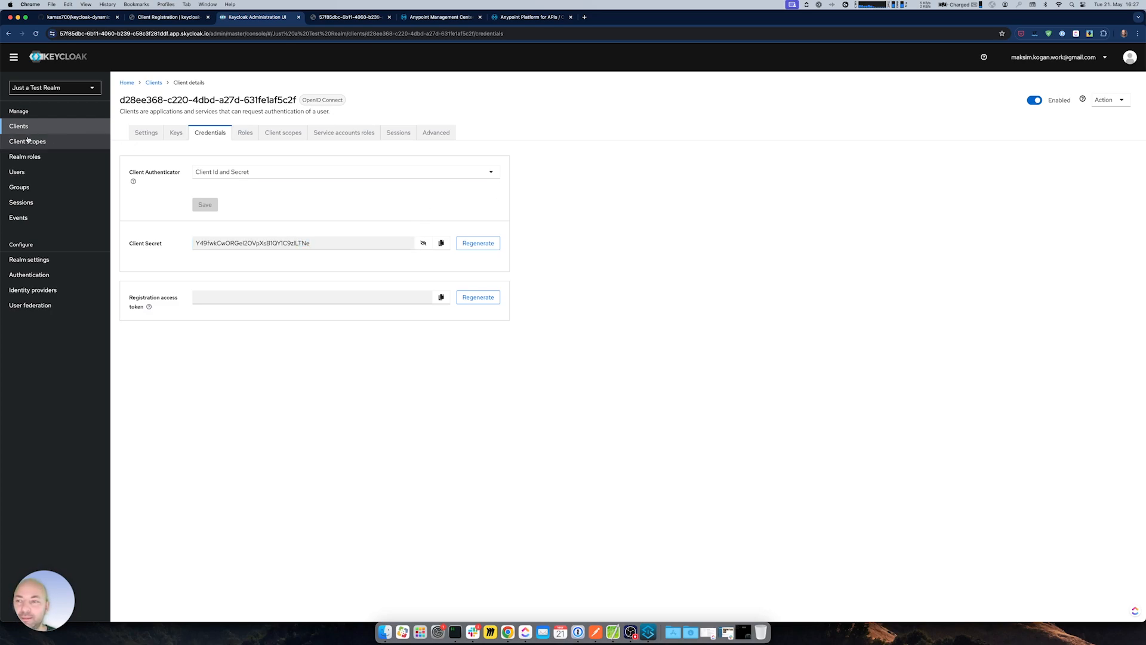
{"action": "left_click", "coordinate": [46, 127]}
{"action": "left_click", "coordinate": [519, 18]}
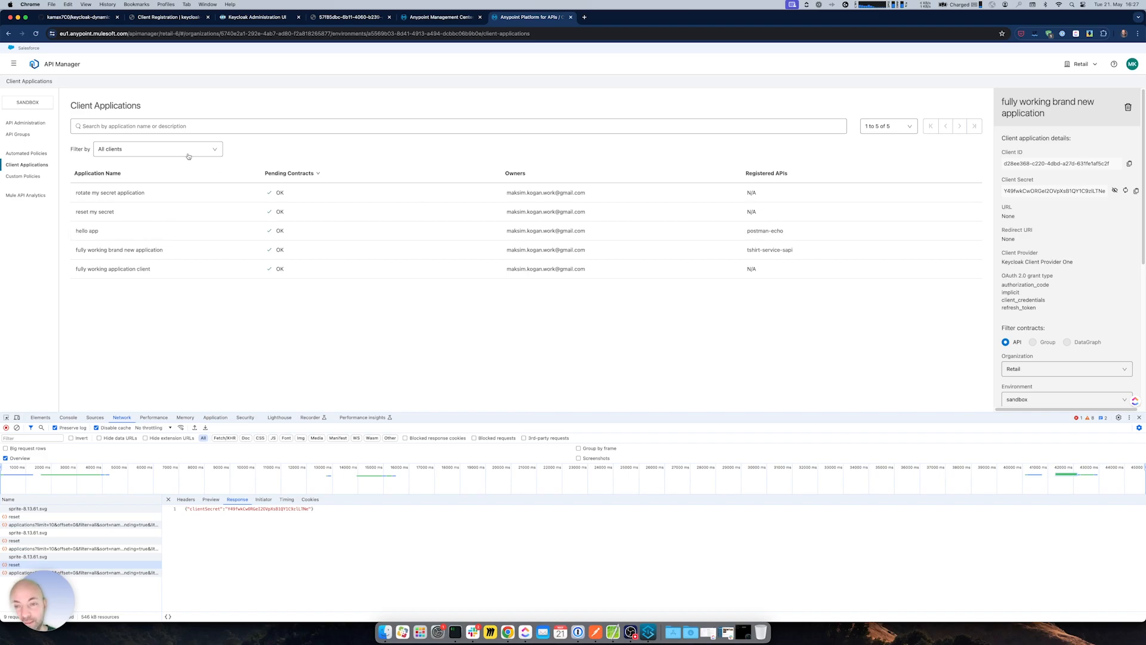
- Open the fully working brand new application for editing from Exchange's My applications
{"action": "left_click", "coordinate": [13, 64]}
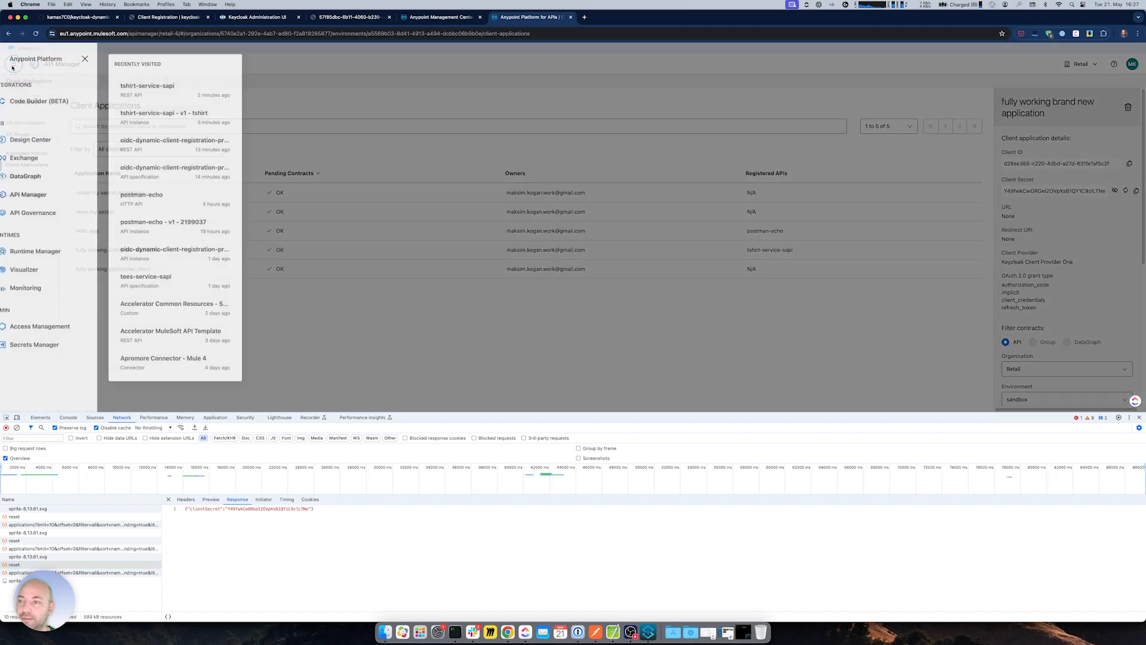
{"action": "left_click", "coordinate": [42, 157]}
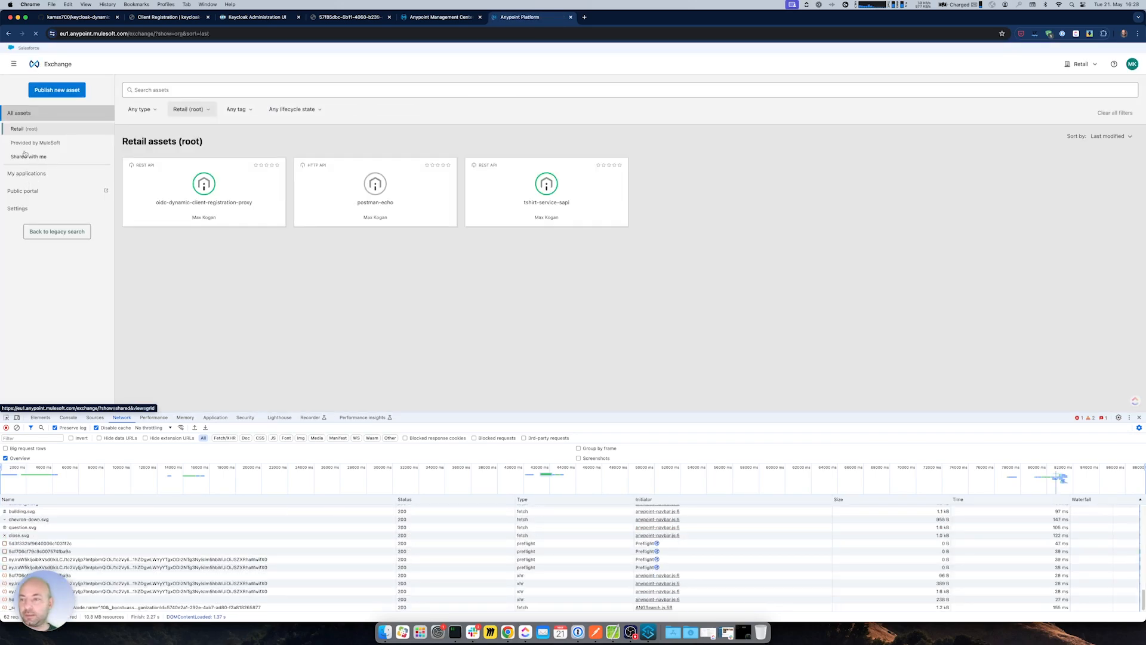
{"action": "left_click", "coordinate": [31, 173]}
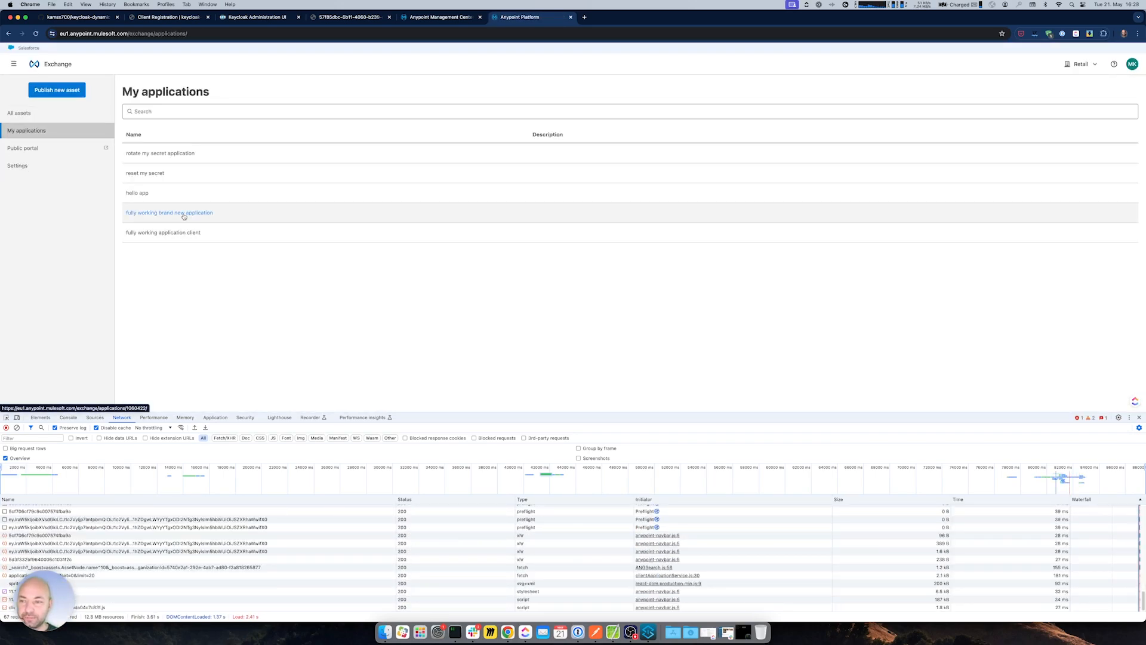
{"action": "left_click", "coordinate": [181, 213]}
{"action": "left_click", "coordinate": [1109, 90]}
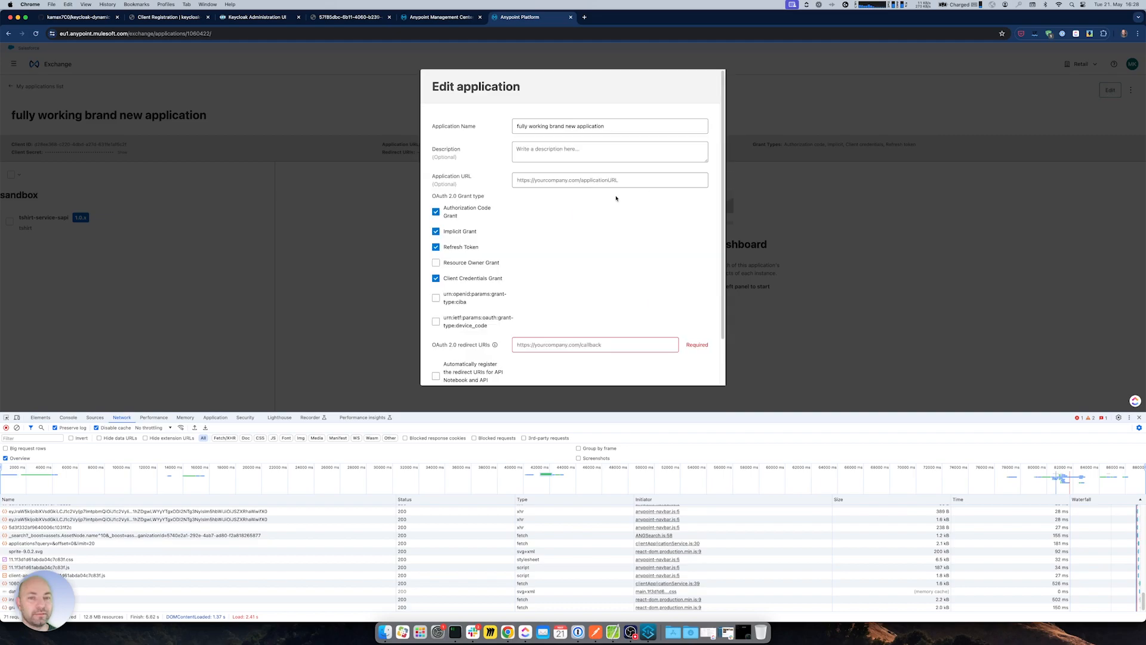
{"action": "left_click", "coordinate": [612, 121]}
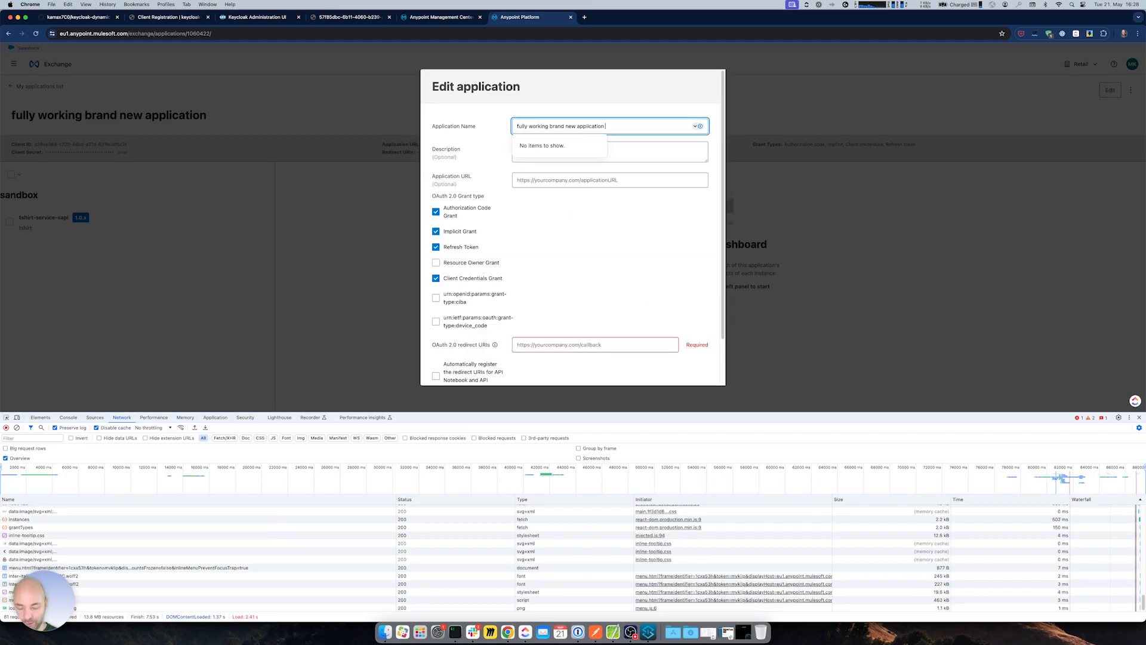
{"action": "type", "text": "2345"}
{"action": "left_click", "coordinate": [605, 126]}
{"action": "type", "text": "1"}
{"action": "left_click", "coordinate": [582, 169]}
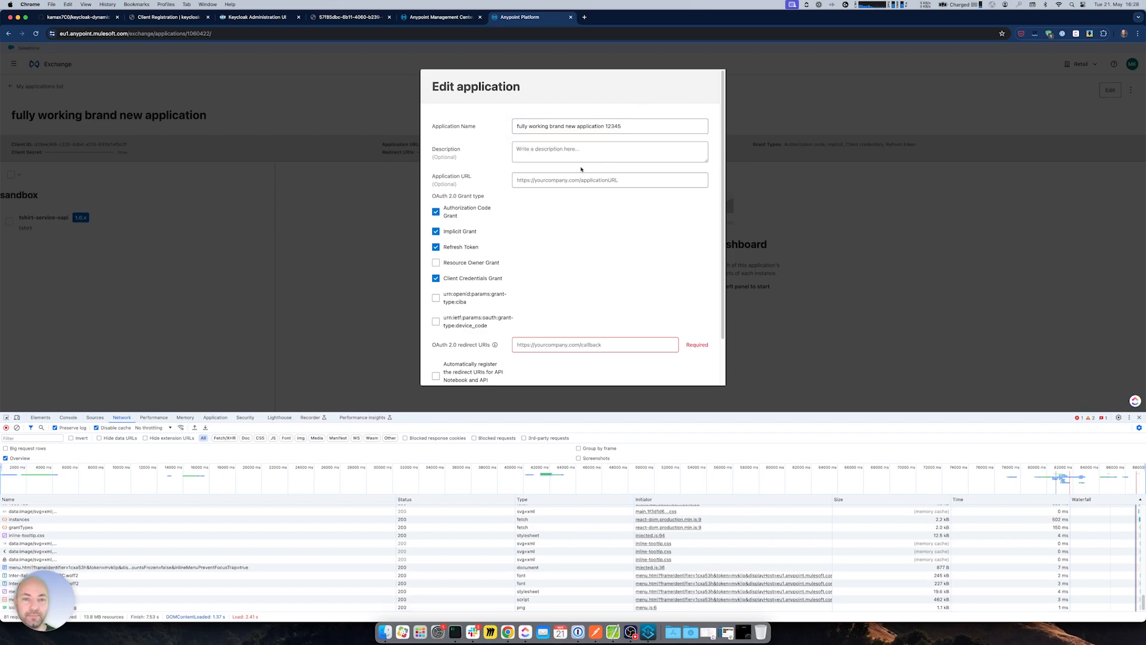
{"action": "left_click", "coordinate": [536, 346]}
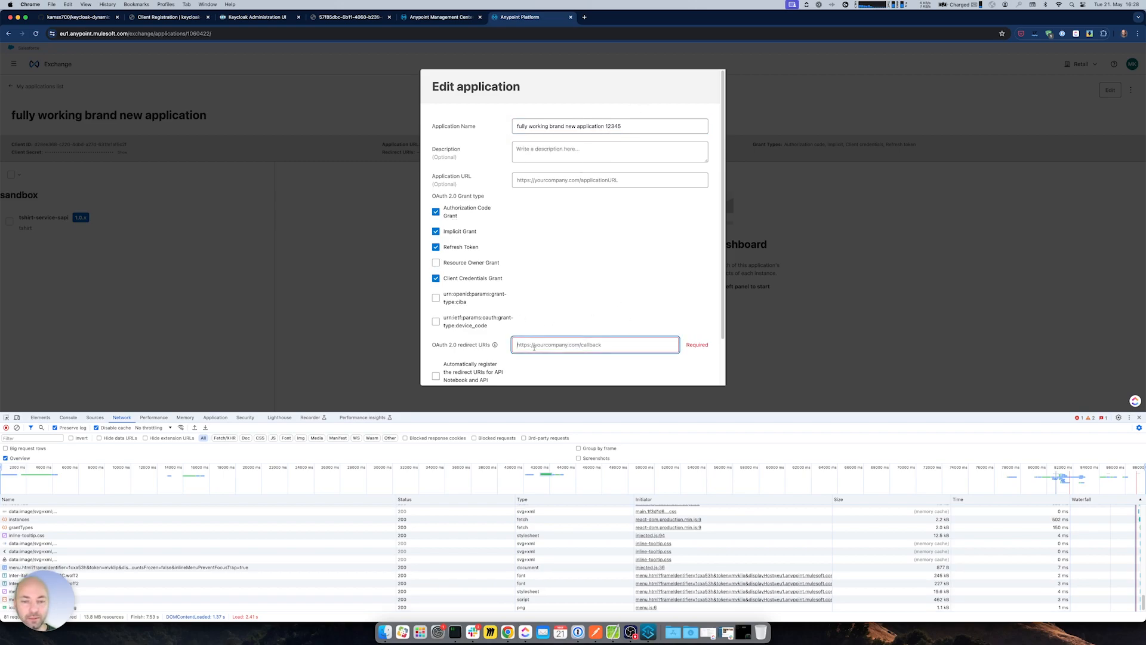
{"action": "type", "text": "http://"}
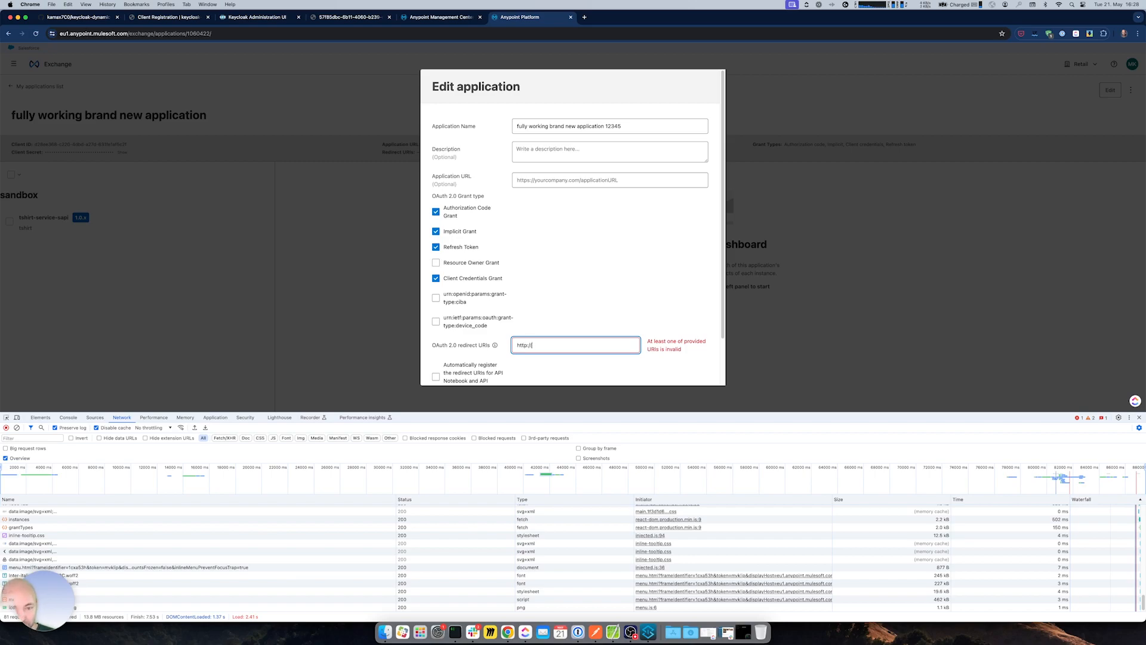
{"action": "type", "text": "localhost"}
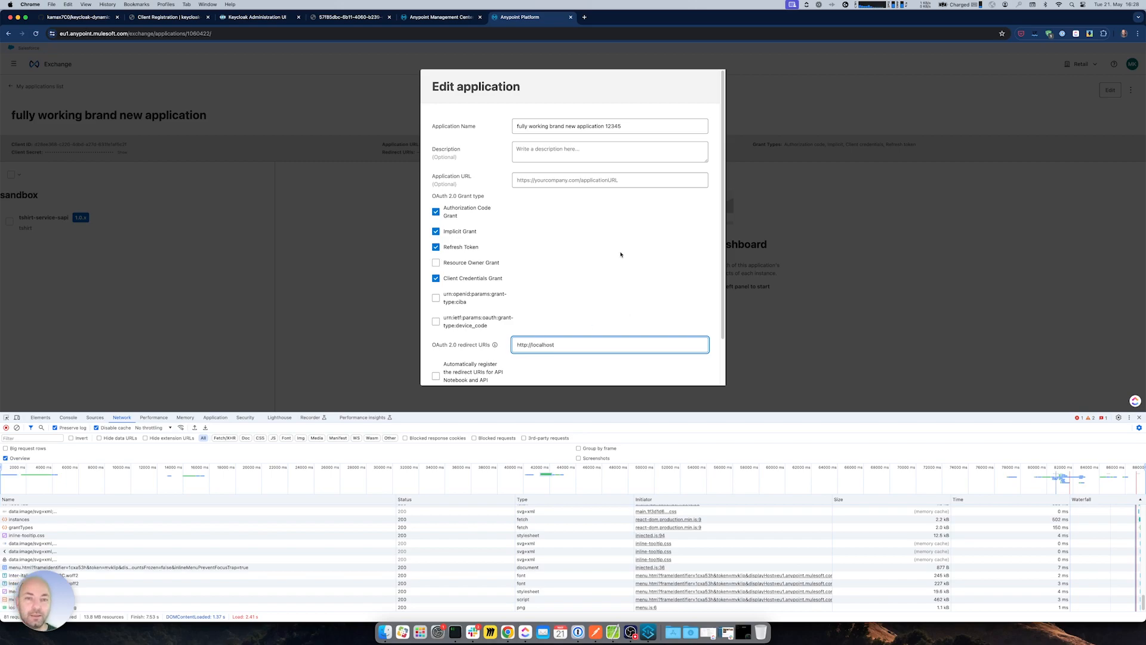
{"action": "scroll", "coordinate": [620, 253], "scroll_direction": "down", "scroll_amount": 2}
{"action": "scroll", "coordinate": [624, 158], "scroll_direction": "up", "scroll_amount": 1}
{"action": "left_click_drag", "start_coordinate": [605, 99], "coordinate": [639, 105]}
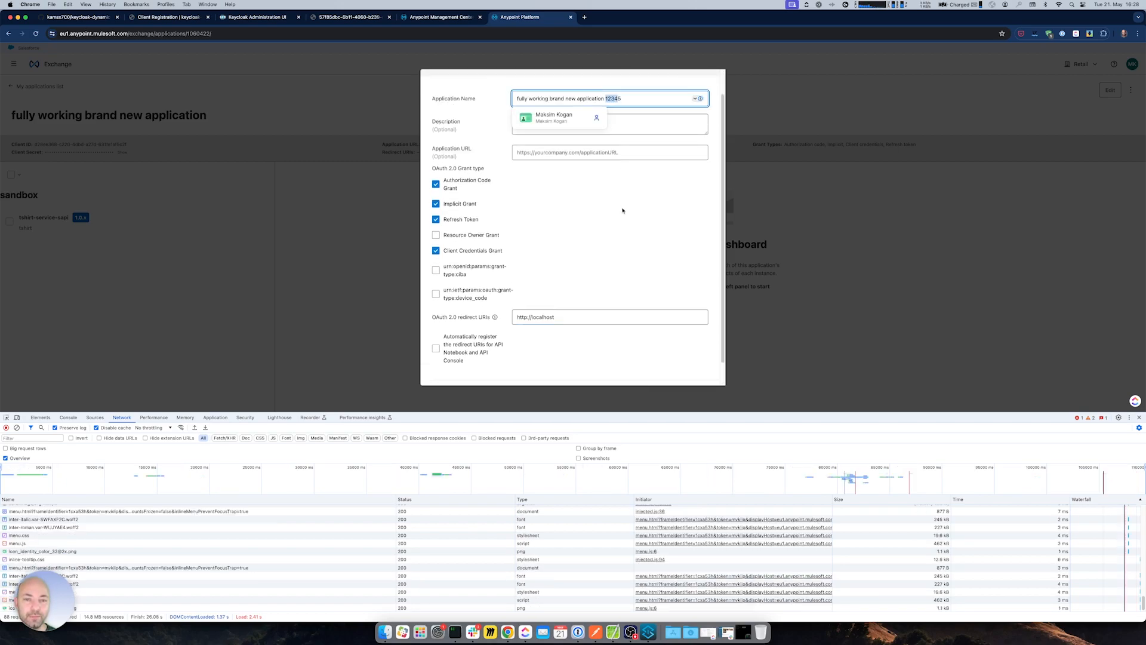
{"action": "key", "text": "BackSpace"}
- Check the Keycloak client's current secret on its Credentials page
{"action": "left_click", "coordinate": [247, 18]}
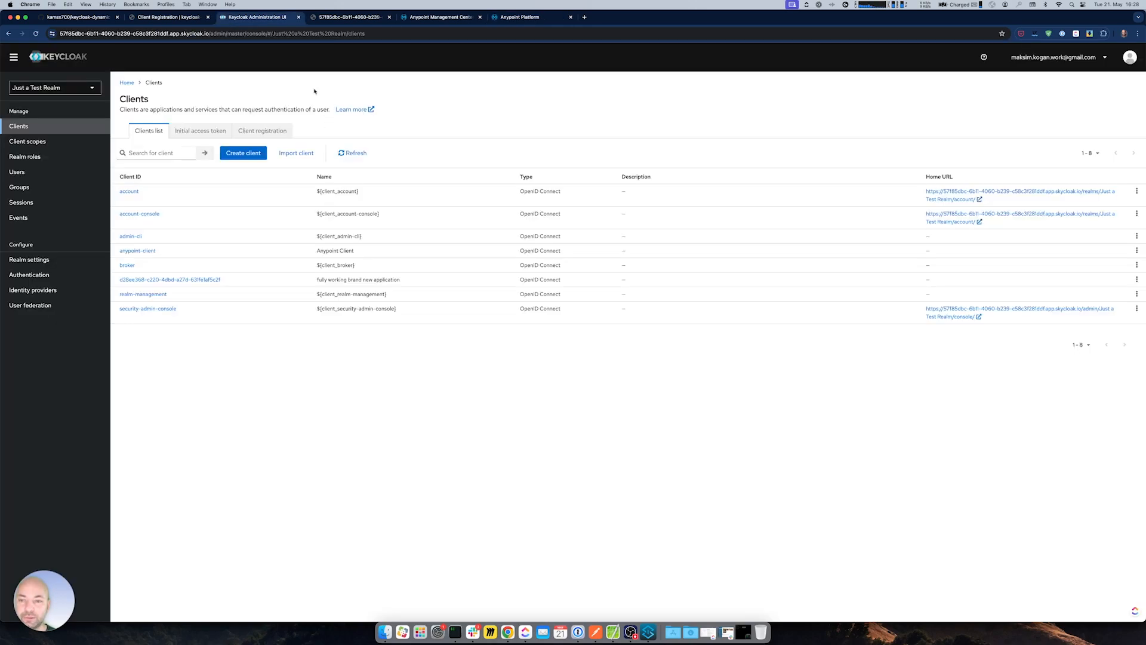
{"action": "left_click", "coordinate": [170, 280]}
{"action": "left_click", "coordinate": [206, 133]}
{"action": "left_click", "coordinate": [423, 243]}
{"action": "left_click", "coordinate": [297, 242]}
{"action": "left_click_drag", "start_coordinate": [297, 243], "coordinate": [322, 243]}
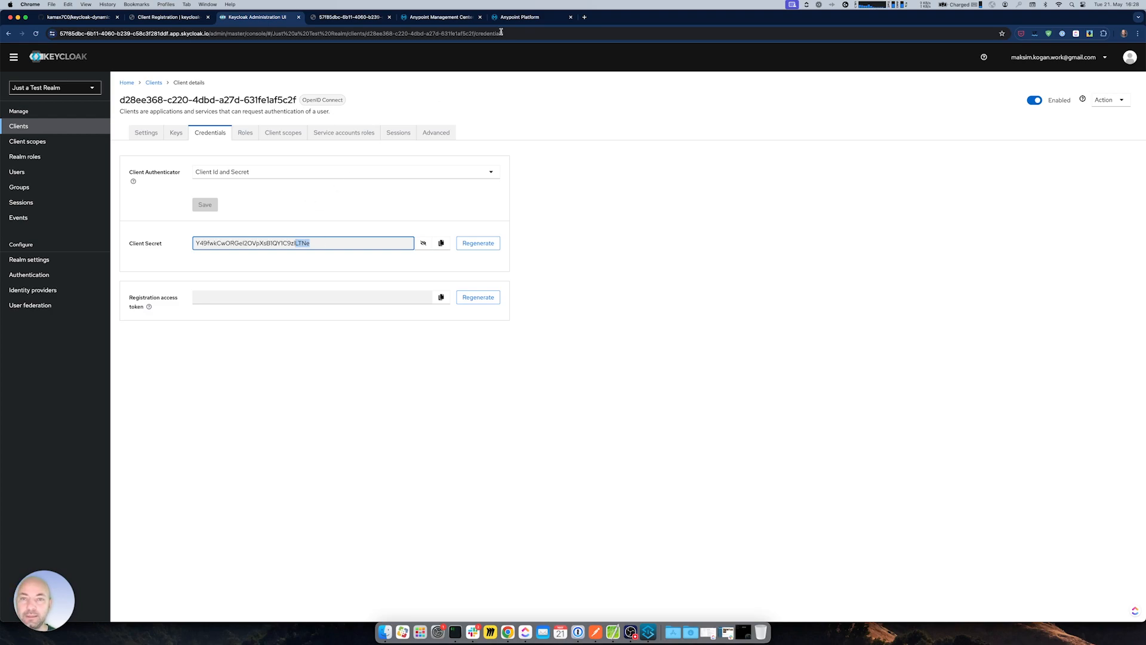
- Save the renamed application with its new redirect URI in Exchange
{"action": "left_click", "coordinate": [525, 17]}
{"action": "scroll", "coordinate": [605, 271], "scroll_direction": "down", "scroll_amount": 1}
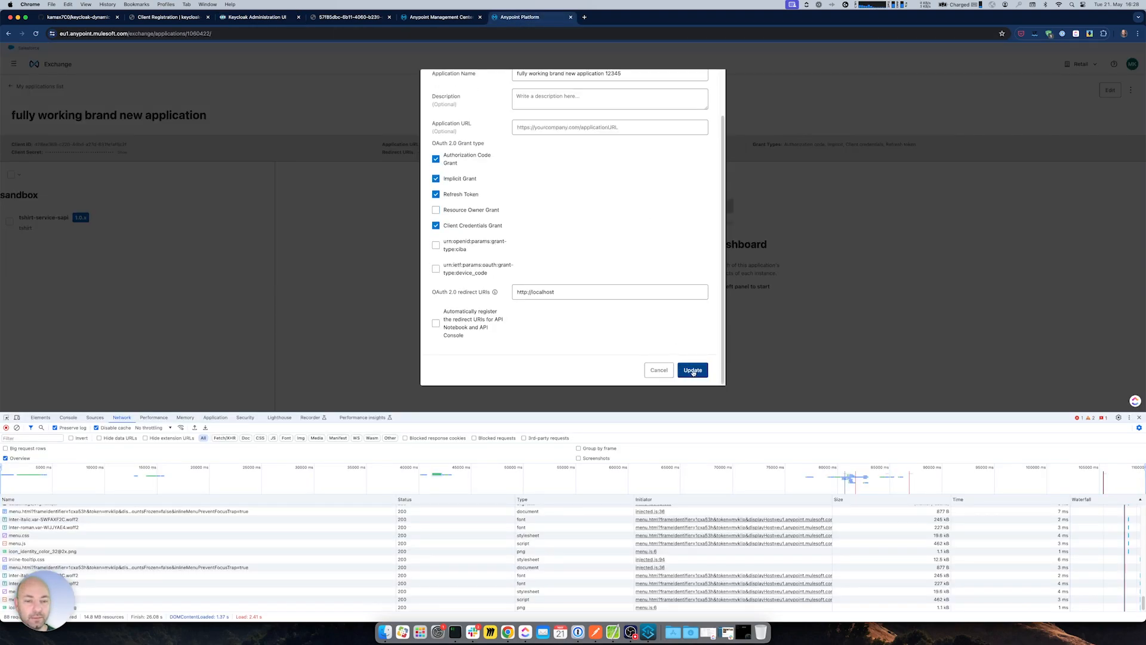
{"action": "left_click", "coordinate": [687, 370]}
- Confirm Keycloak's client now carries the 12345 suffix and reveal its unchanged secret
{"action": "left_click", "coordinate": [1138, 418]}
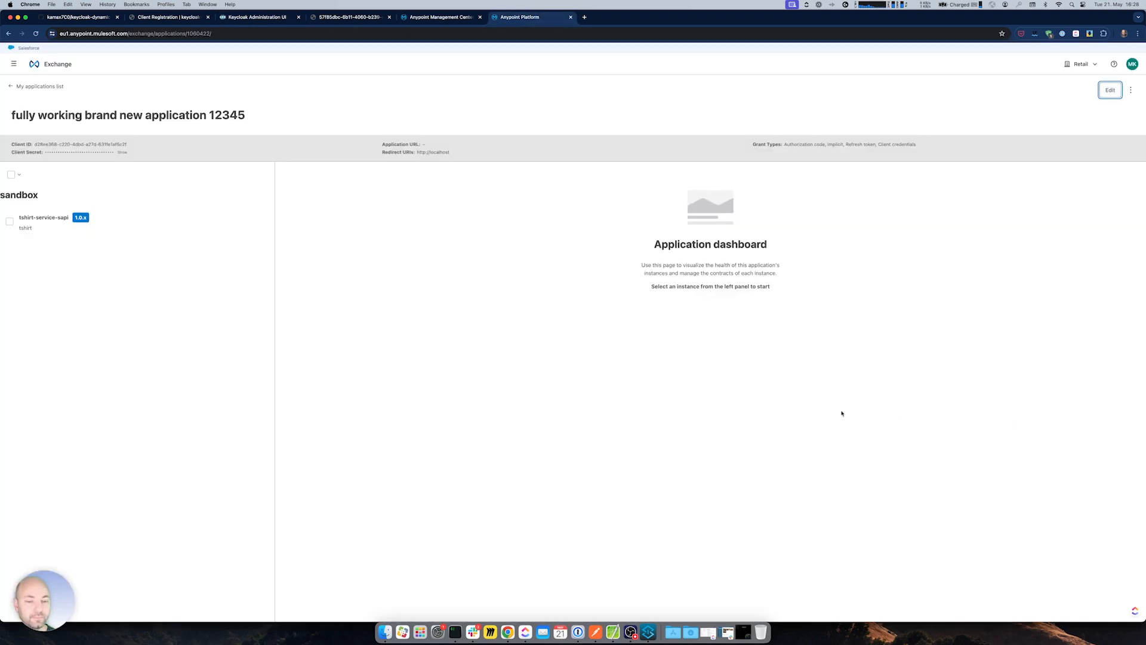
{"action": "left_click_drag", "start_coordinate": [192, 115], "coordinate": [246, 115]}
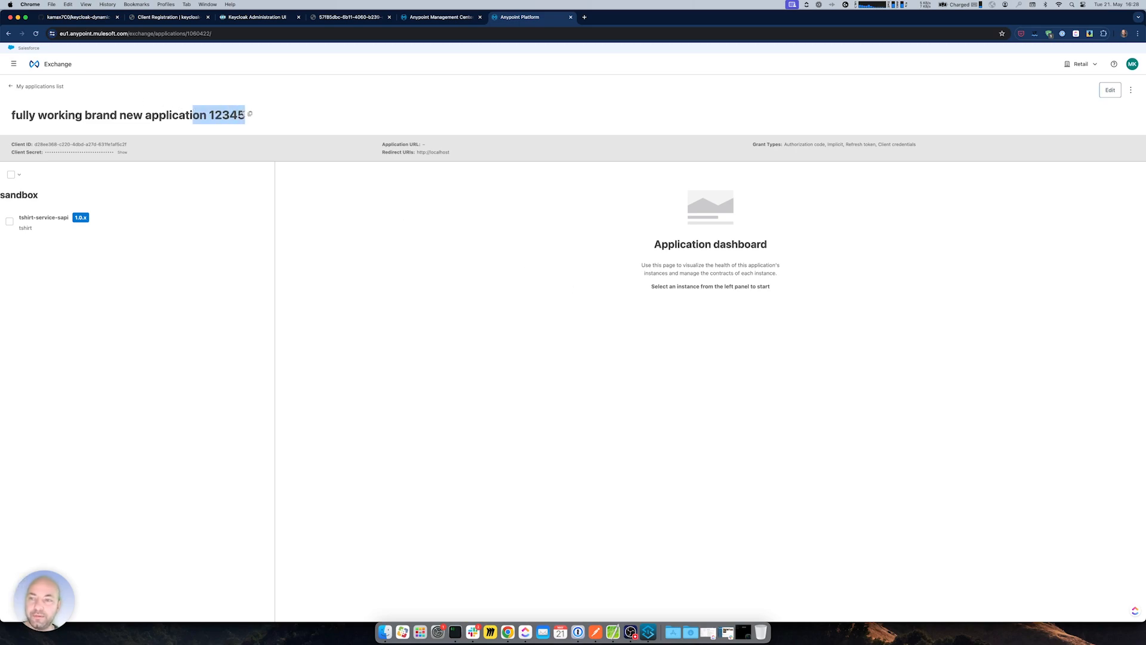
{"action": "left_click", "coordinate": [234, 18]}
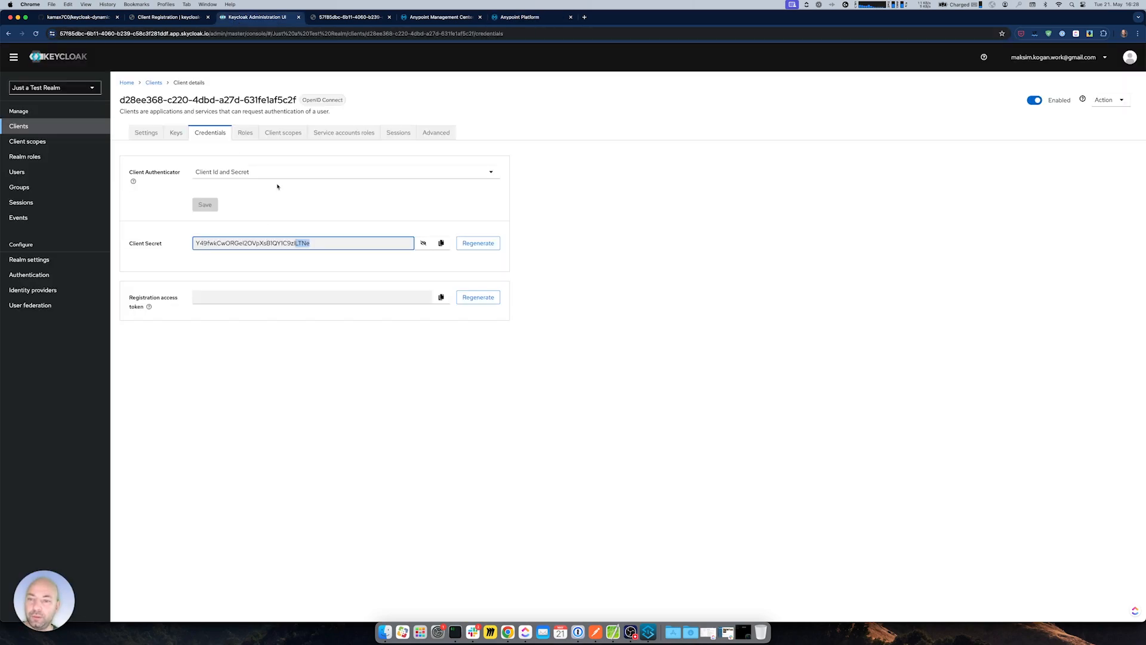
{"action": "left_click", "coordinate": [30, 141]}
{"action": "left_click", "coordinate": [18, 126]}
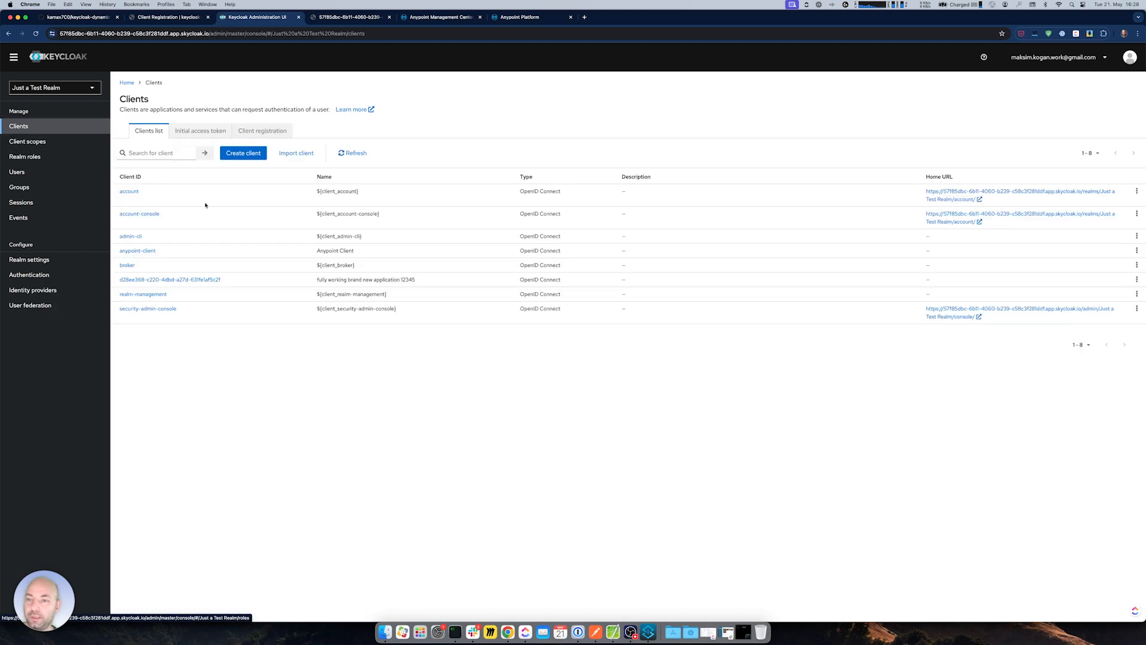
{"action": "left_click_drag", "start_coordinate": [388, 280], "coordinate": [430, 280]}
{"action": "left_click", "coordinate": [171, 280]}
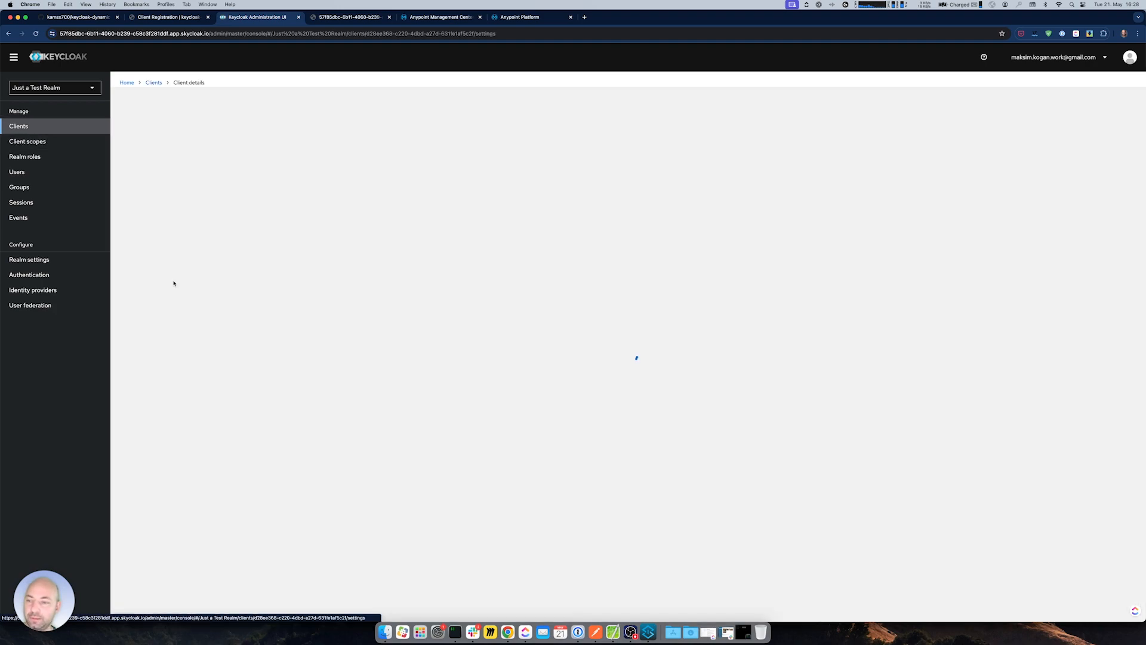
{"action": "left_click", "coordinate": [210, 132]}
{"action": "left_click", "coordinate": [423, 243]}
{"action": "double_click", "coordinate": [301, 243]}
{"action": "left_click", "coordinate": [574, 362]}
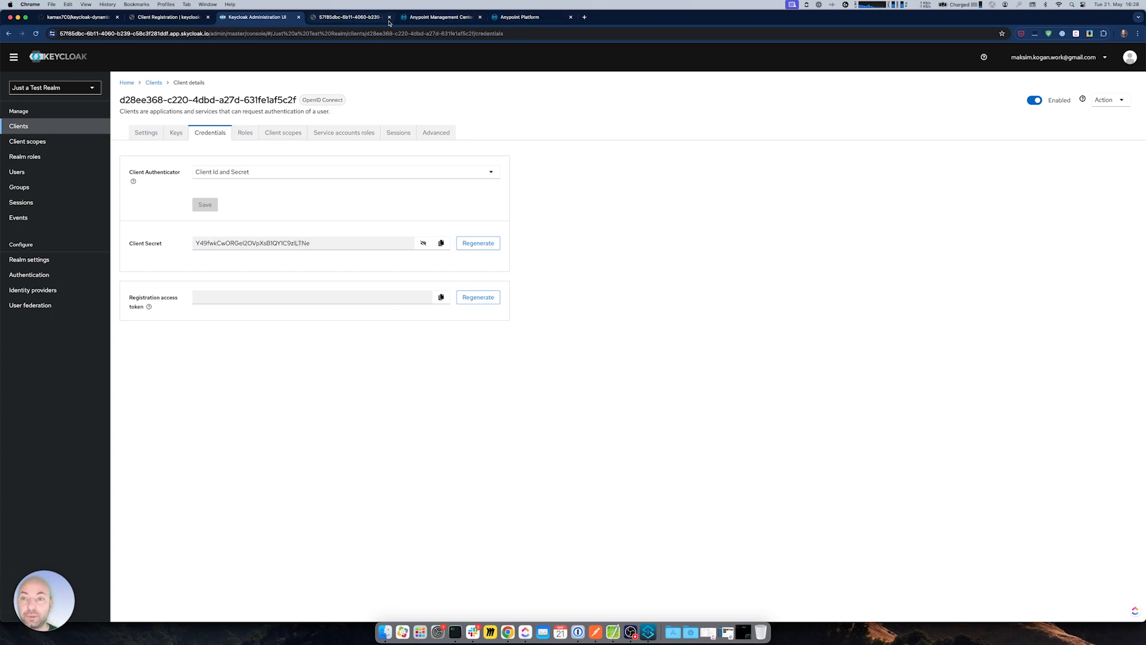
- Scroll the proxy's runtime logs to the newest entries about the application update
{"action": "left_click", "coordinate": [430, 18]}
{"action": "scroll", "coordinate": [669, 478], "scroll_direction": "down", "scroll_amount": 10}
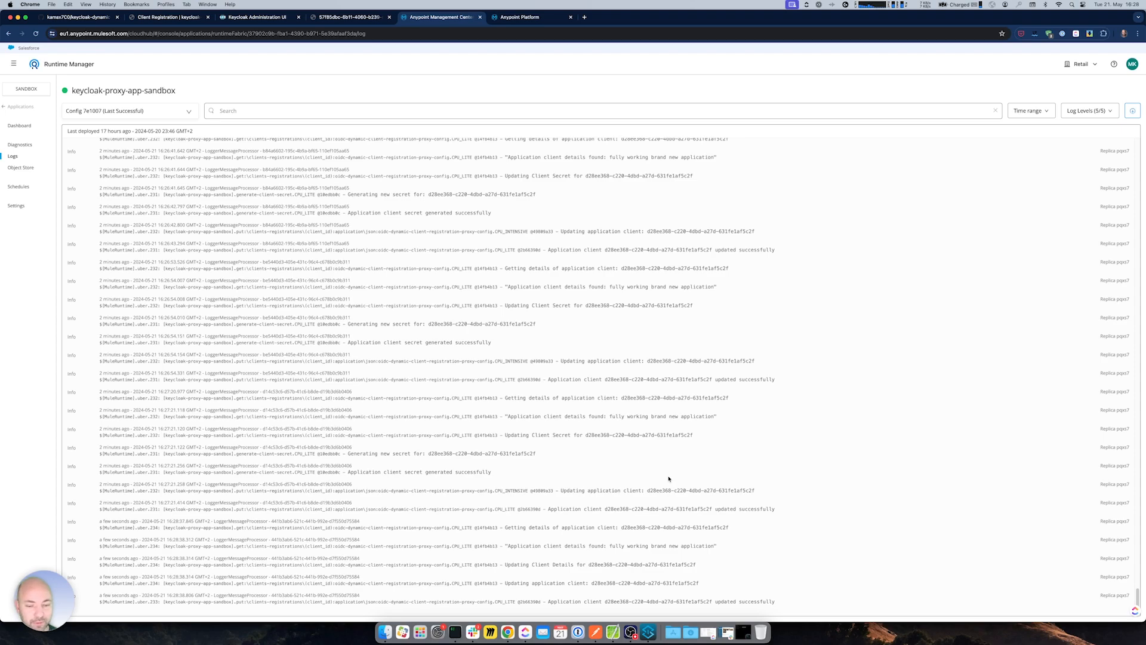
{"action": "left_click_drag", "start_coordinate": [507, 546], "coordinate": [756, 599]}
{"action": "left_click", "coordinate": [757, 599]}
- Go to API Manager through the Anypoint Platform navigation
{"action": "left_click", "coordinate": [519, 17]}
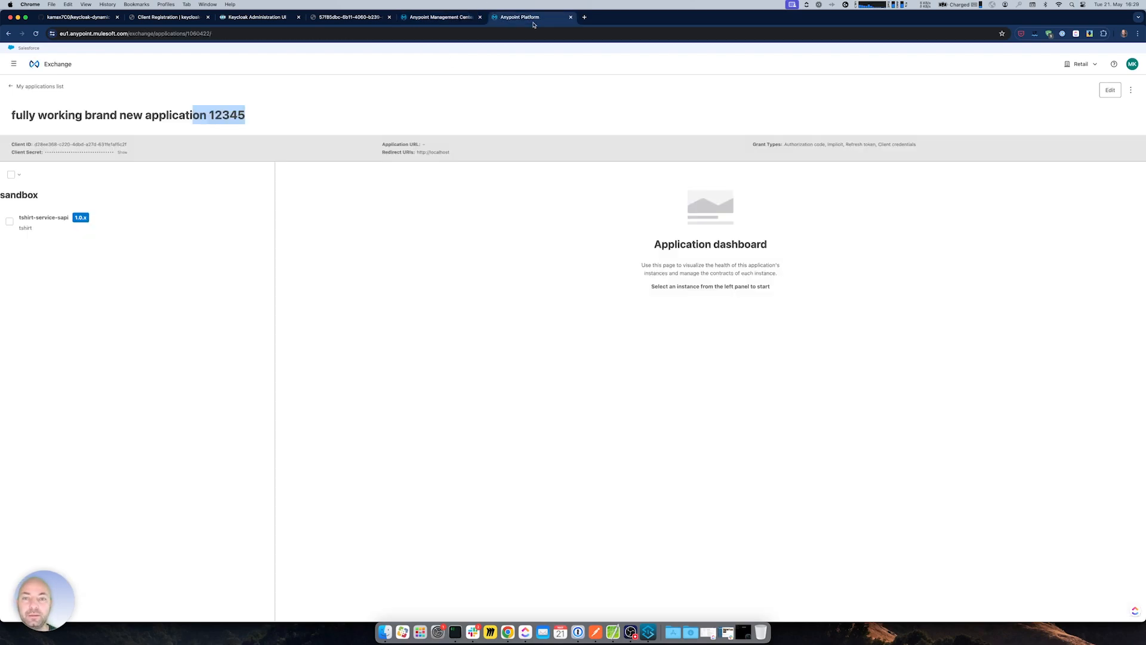
{"action": "left_click", "coordinate": [15, 62]}
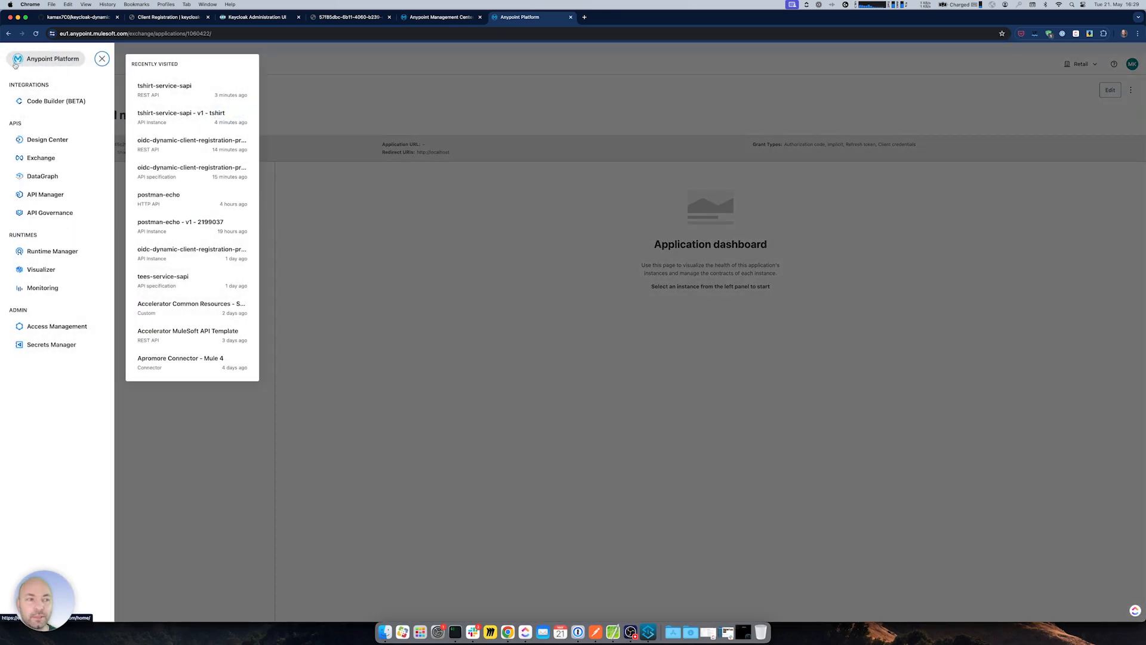
{"action": "left_click", "coordinate": [51, 195]}
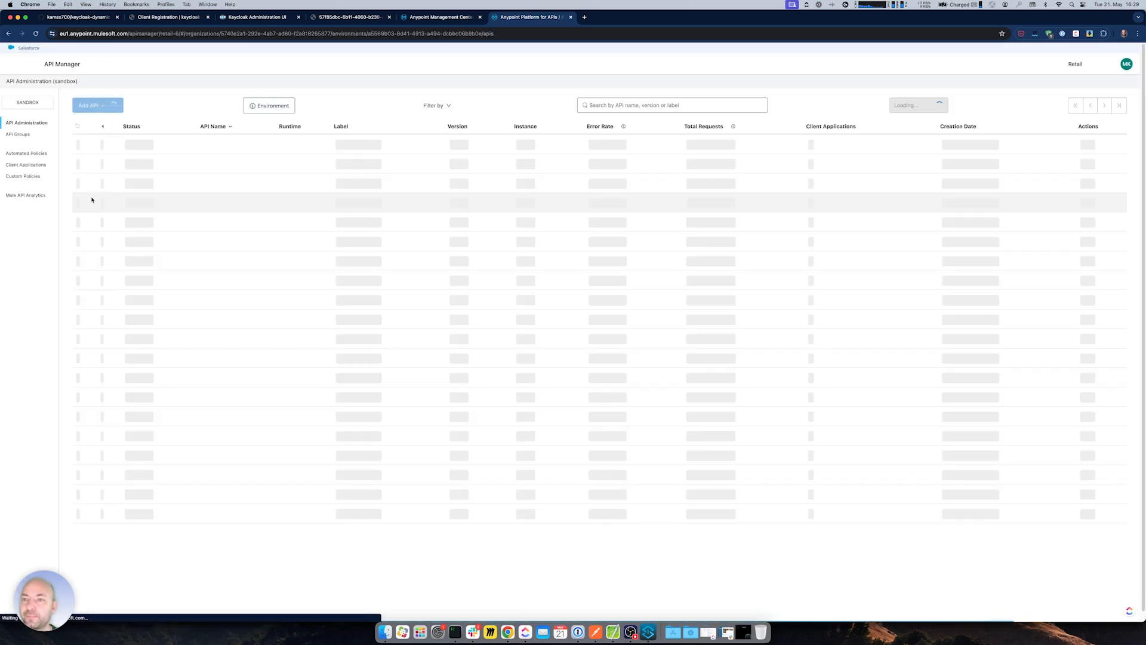
- Delete the client application fully working brand new application 12345 in API Manager
{"action": "left_click", "coordinate": [27, 164]}
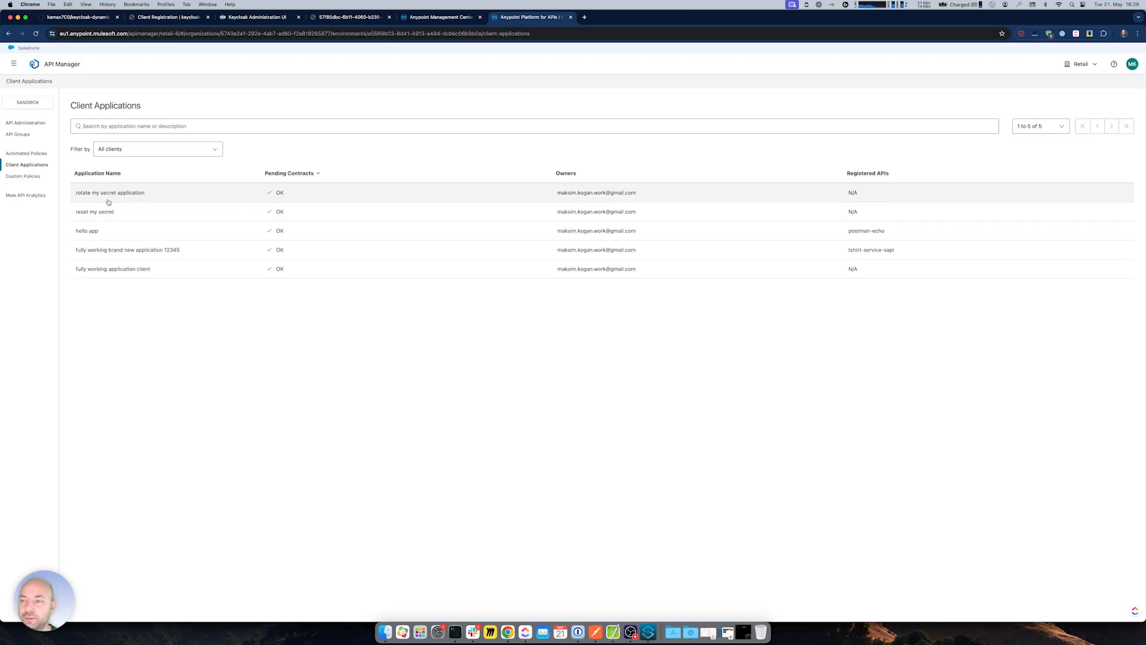
{"action": "left_click", "coordinate": [175, 250]}
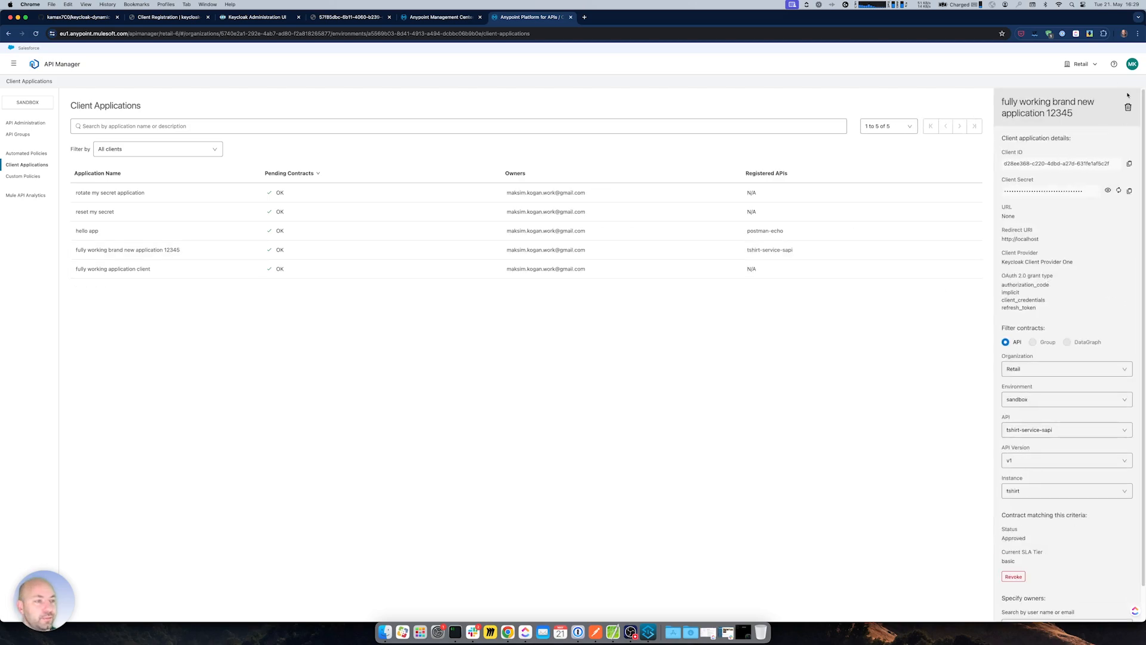
{"action": "left_click", "coordinate": [1128, 107]}
{"action": "left_click", "coordinate": [663, 368]}
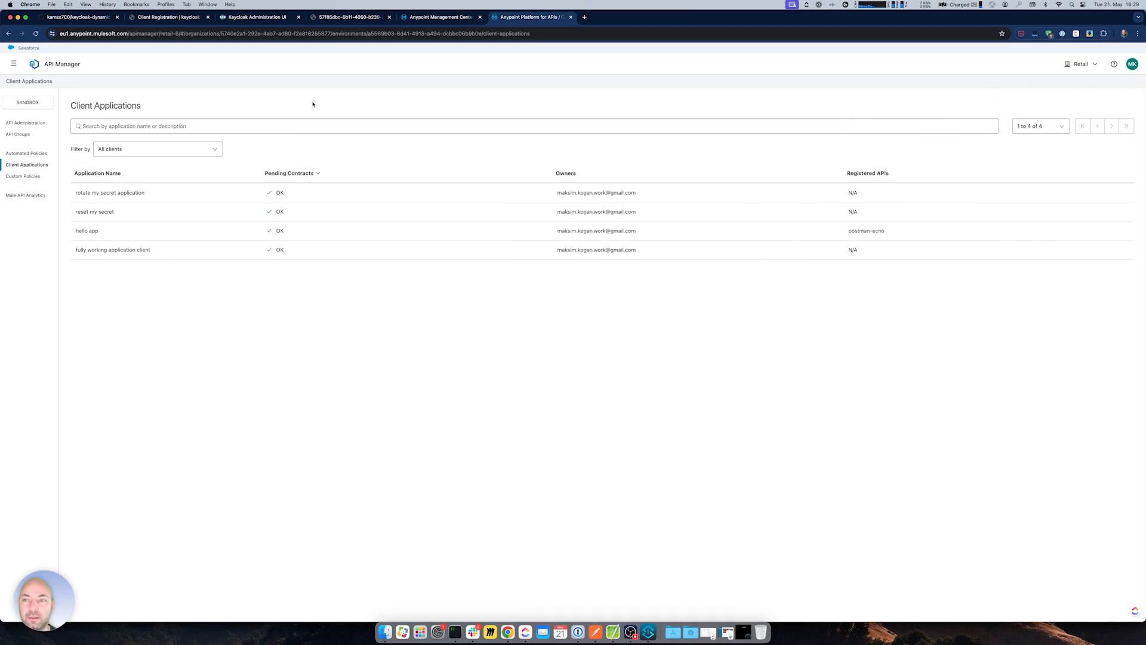
- Reload Keycloak's clients list to confirm the deleted application's client is gone
{"action": "left_click", "coordinate": [257, 17]}
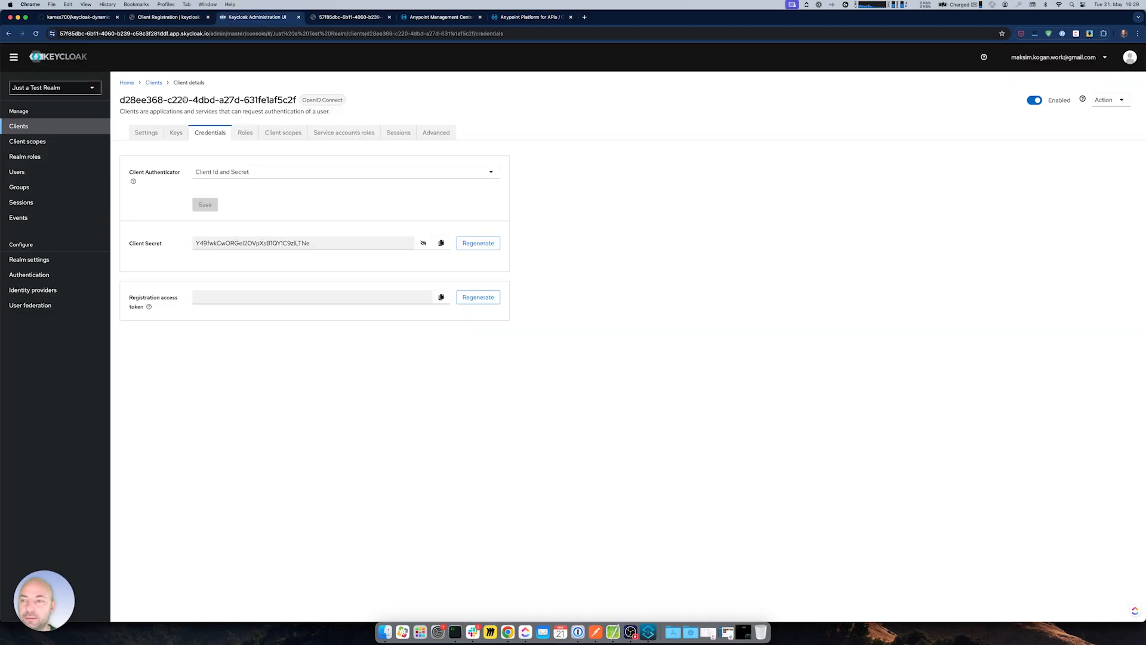
{"action": "left_click", "coordinate": [146, 132]}
{"action": "left_click_drag", "start_coordinate": [190, 200], "coordinate": [320, 201]}
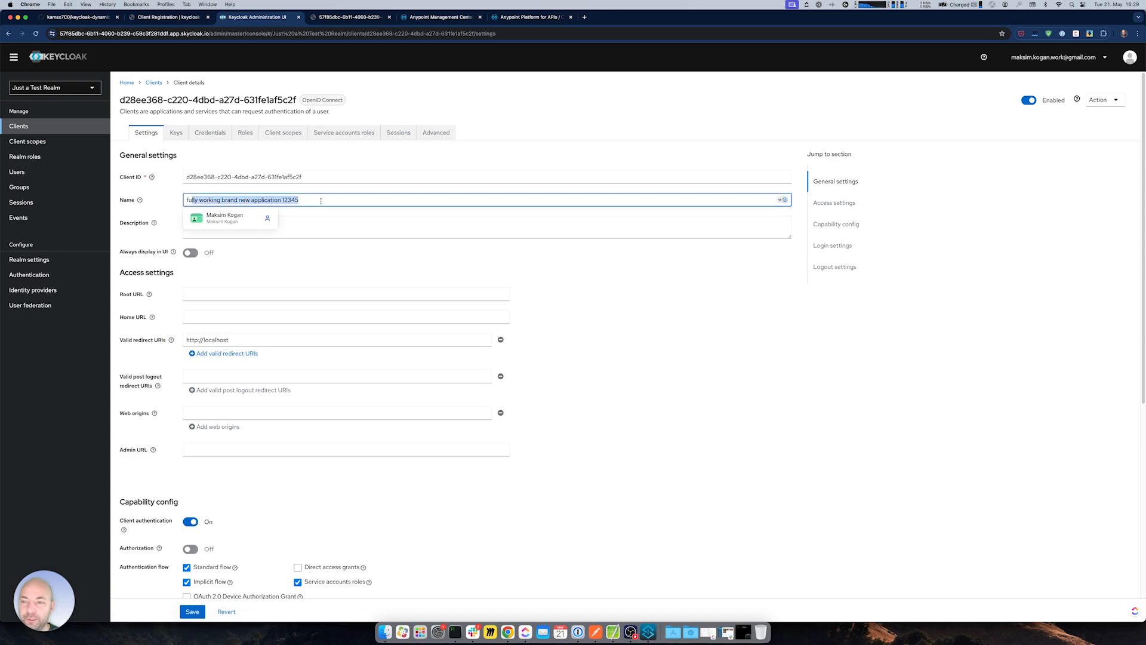
{"action": "left_click", "coordinate": [27, 142]}
{"action": "left_click", "coordinate": [18, 126]}
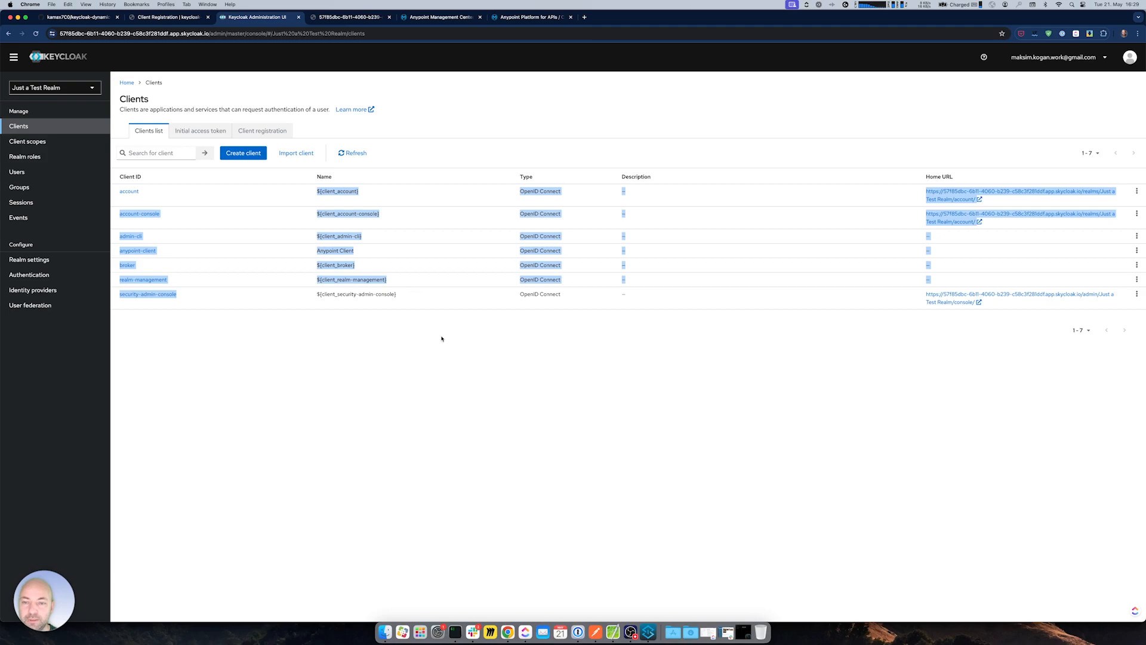
- Glance at the runtime logs, then open Access Management from the platform navigation
{"action": "left_click", "coordinate": [535, 23]}
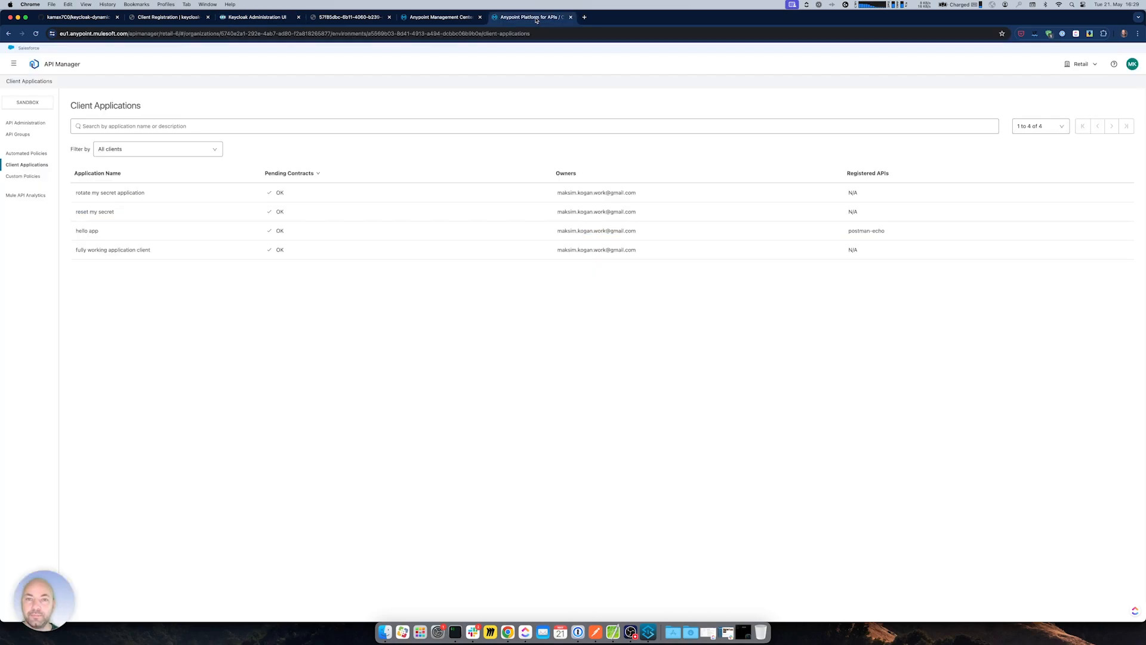
{"action": "left_click", "coordinate": [432, 19]}
{"action": "left_click", "coordinate": [524, 20]}
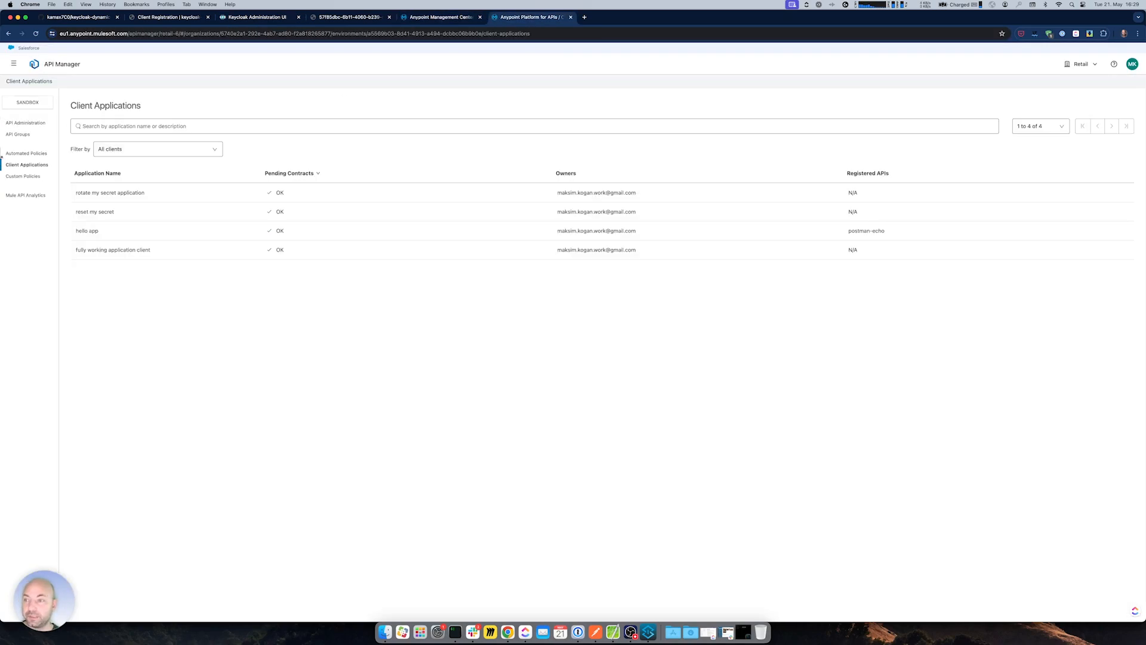
{"action": "left_click", "coordinate": [14, 64]}
{"action": "left_click", "coordinate": [56, 326]}
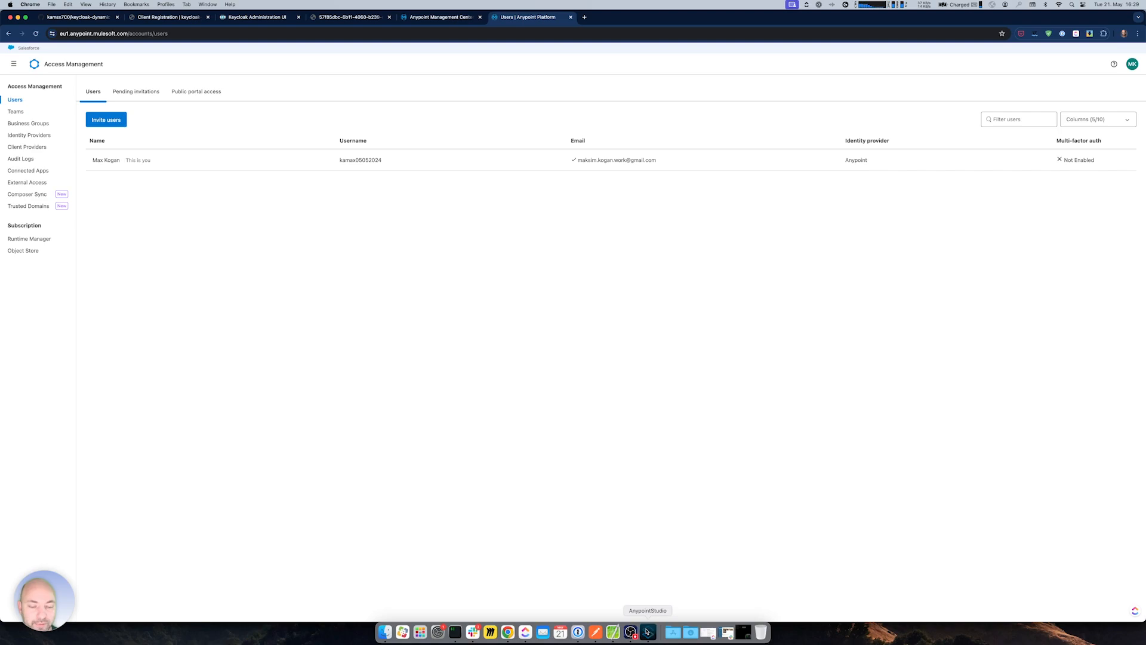
- Review the proxy's put flow configuration in Anypoint Studio
{"action": "left_click", "coordinate": [649, 631]}
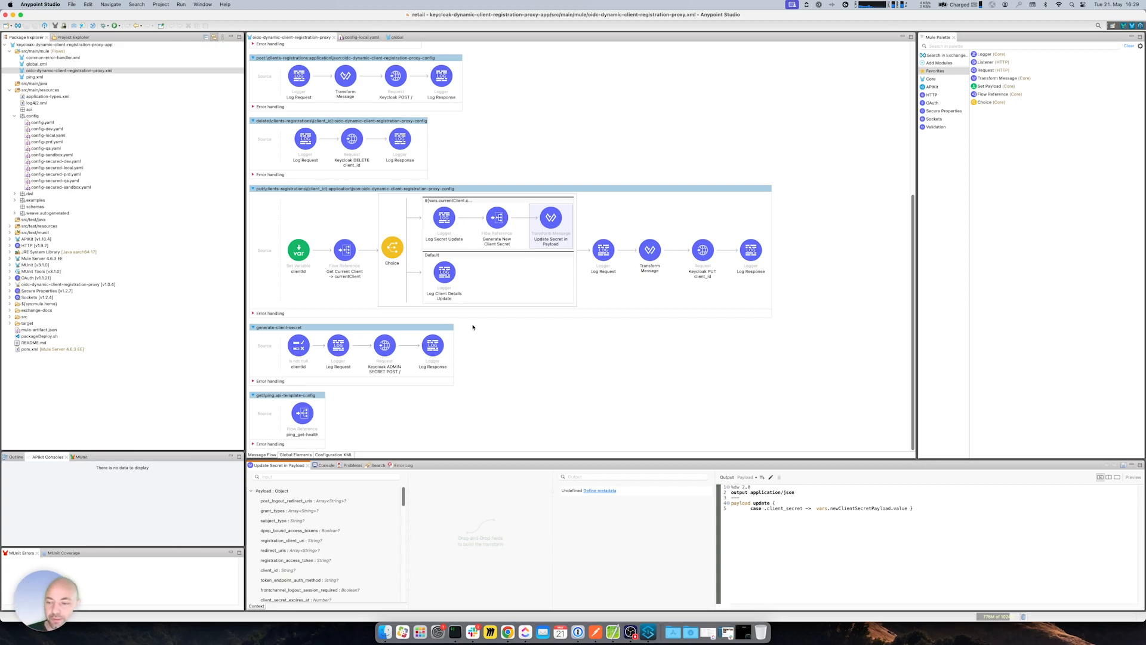
{"action": "left_click", "coordinate": [374, 189]}
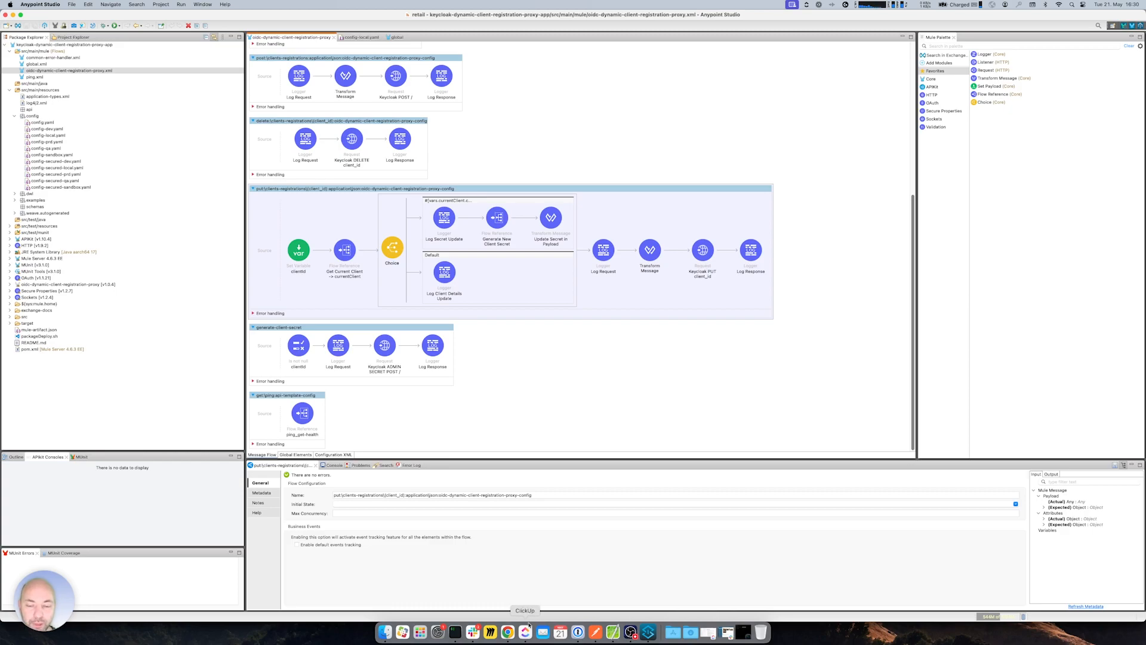
{"action": "left_click", "coordinate": [507, 632]}
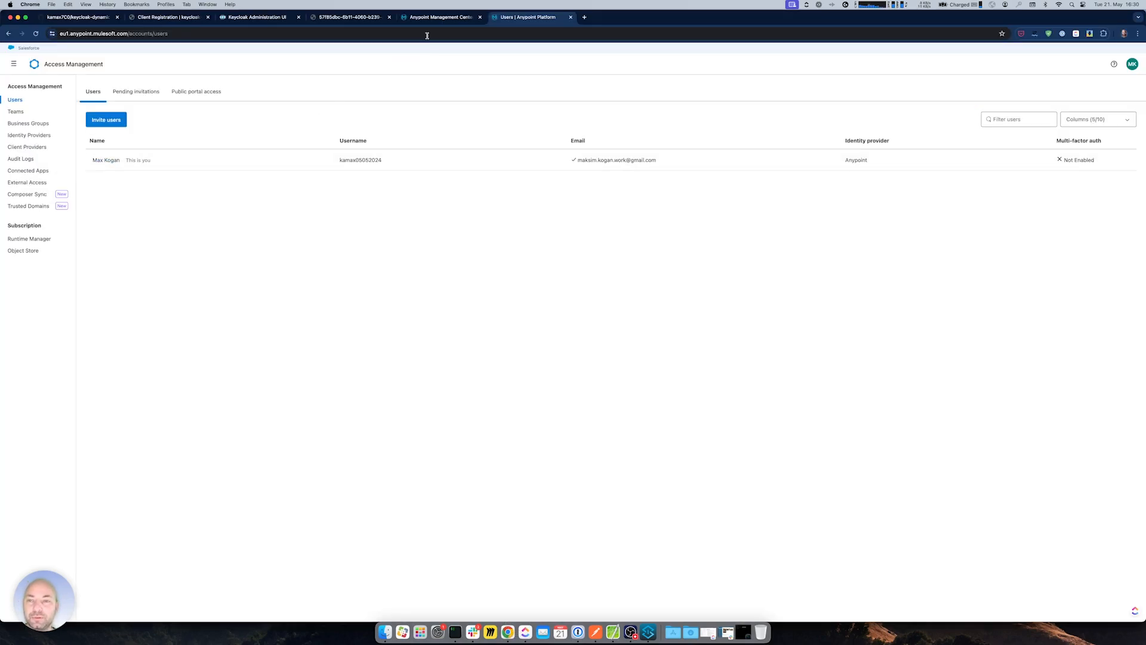
- Check Keycloak's clients list, then show the runtime logs confirming the client was deleted
{"action": "left_click", "coordinate": [255, 17]}
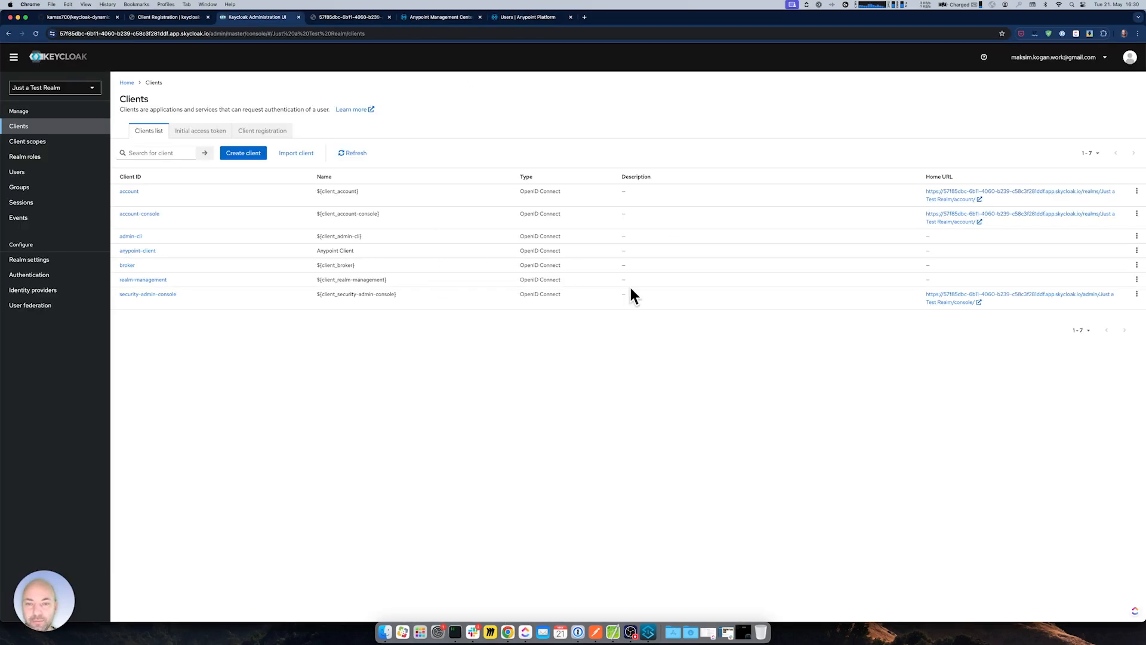
{"action": "left_click", "coordinate": [442, 17]}
{"action": "left_click", "coordinate": [531, 17]}
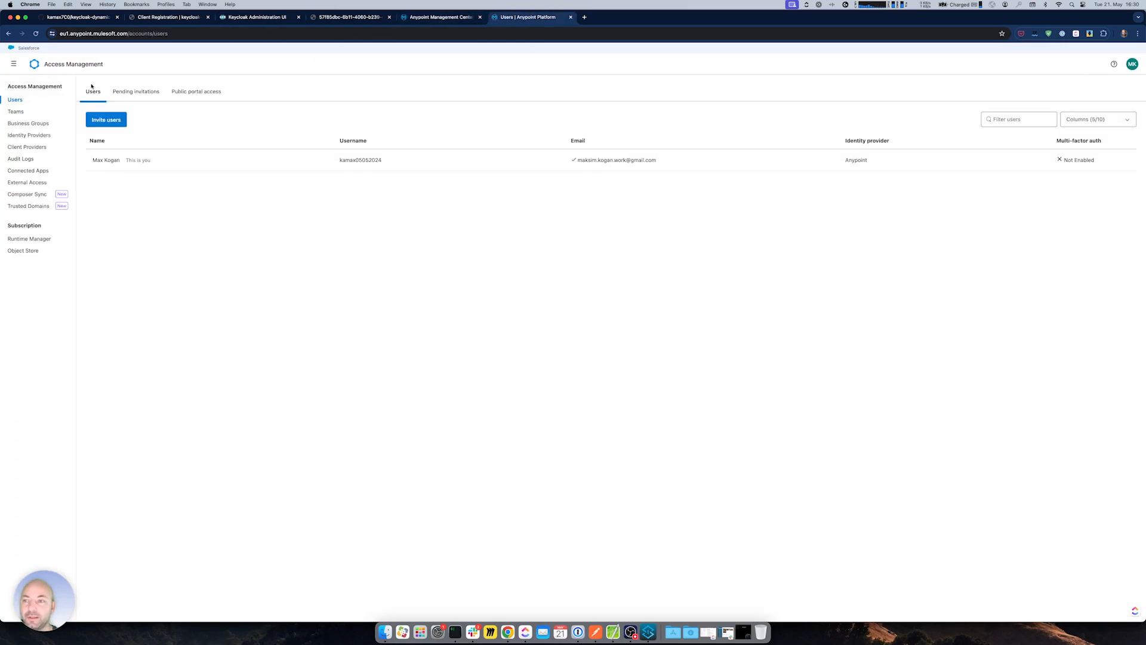
{"action": "left_click", "coordinate": [13, 63]}
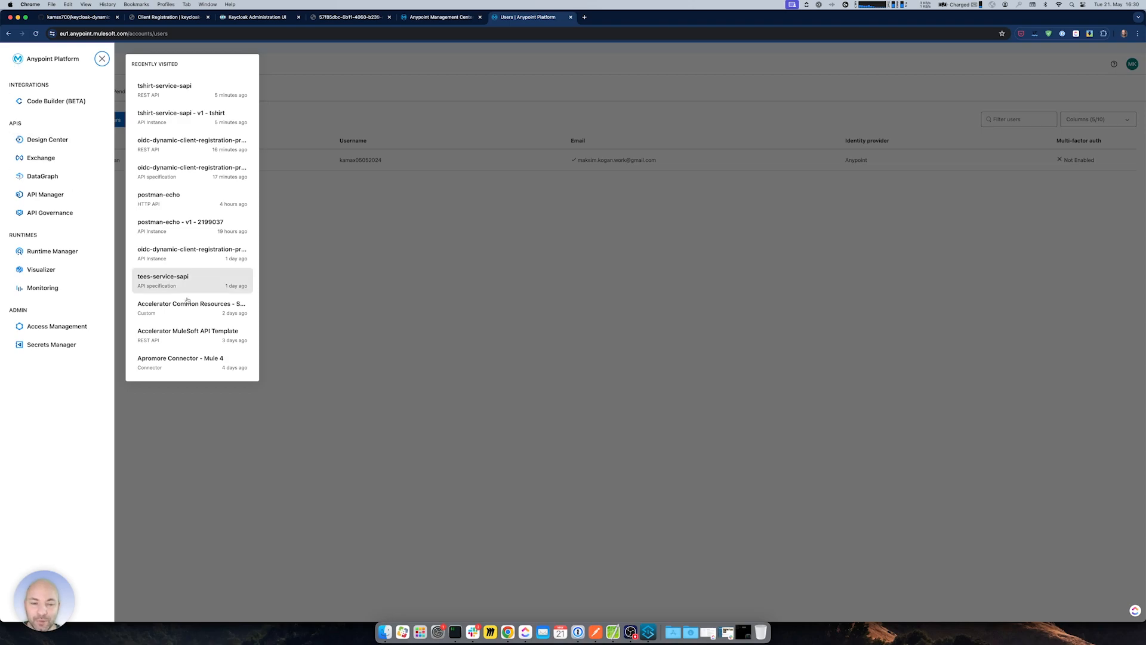
{"action": "left_click", "coordinate": [257, 17]}
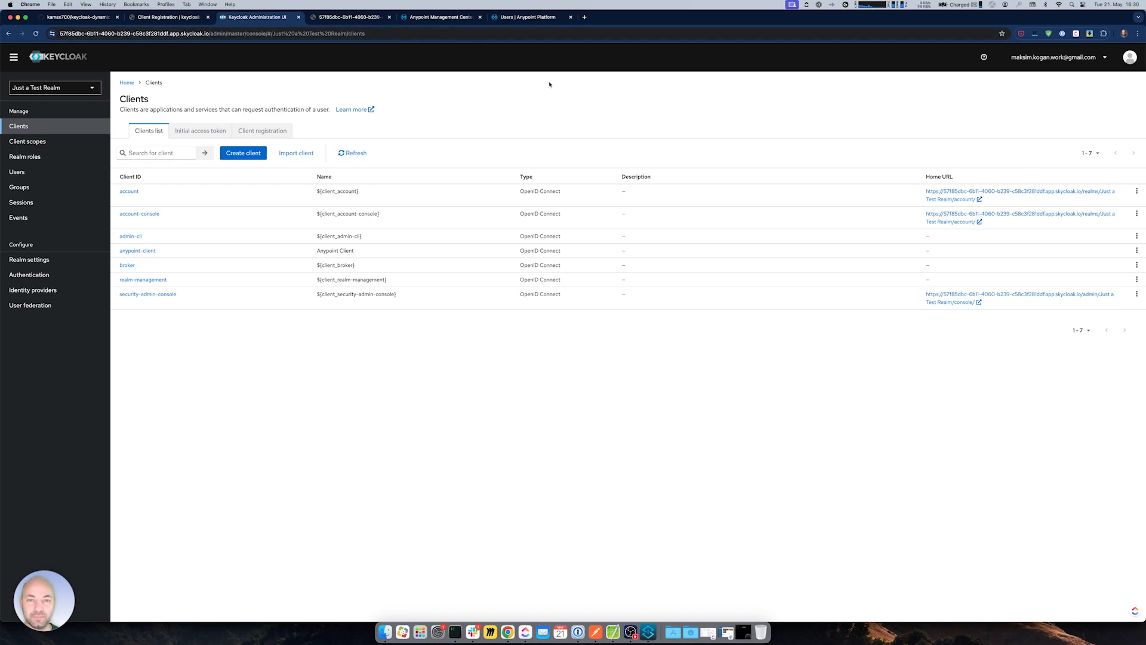
{"action": "left_click", "coordinate": [648, 632]}
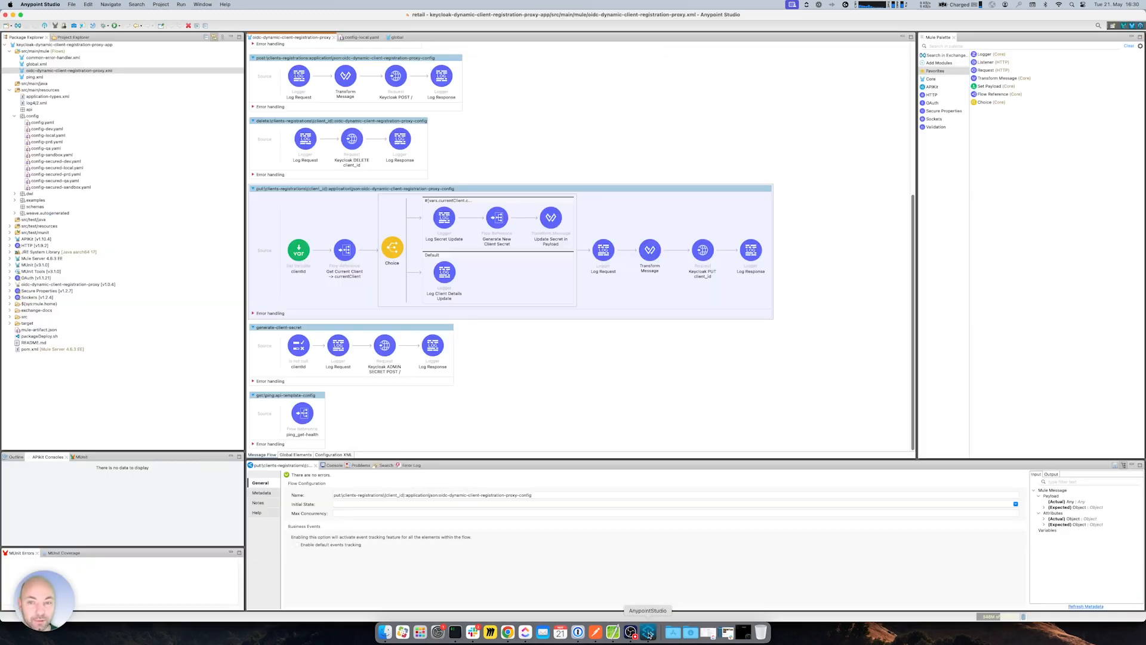
{"action": "left_click", "coordinate": [515, 363]}
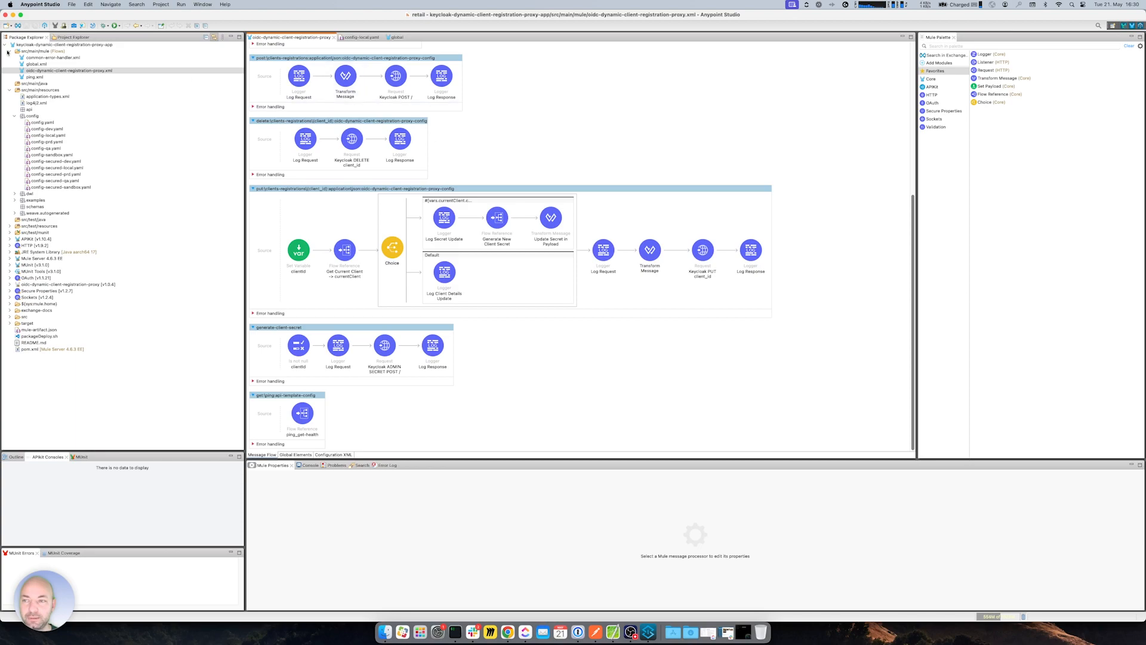
{"action": "left_click", "coordinate": [12, 15]}
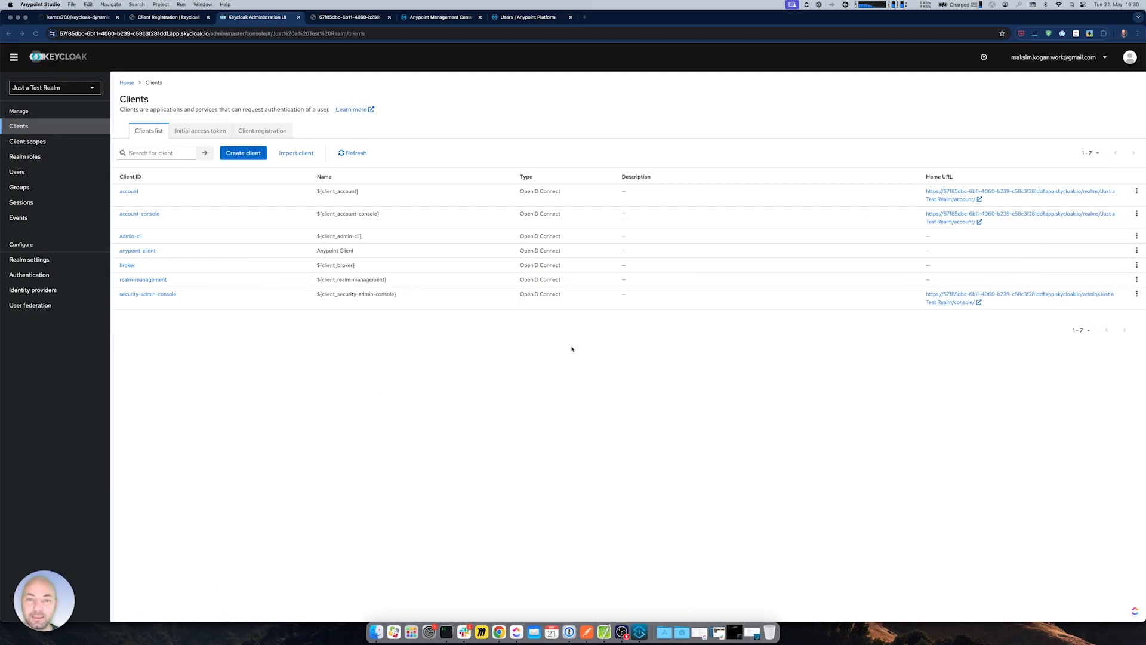
{"action": "left_click", "coordinate": [436, 17]}
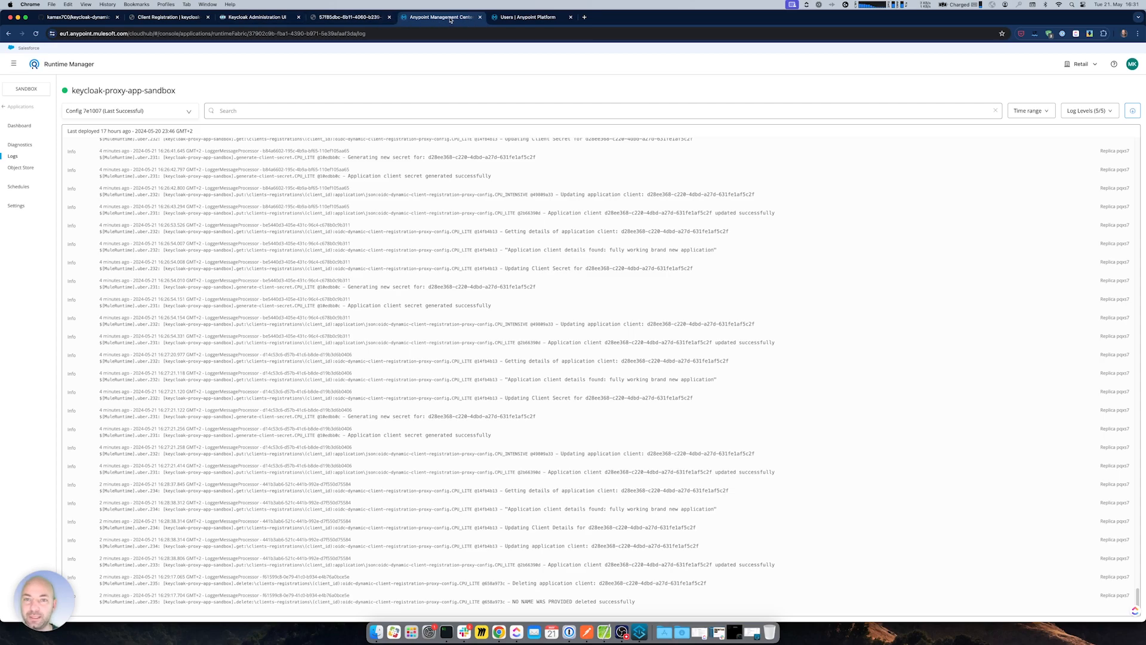
- Reread the docs' Important note on PUT/DELETE interception, then inspect Studio's Keycloak ADMIN SECRET POST / processor
{"action": "key", "text": "super+shift+t"}
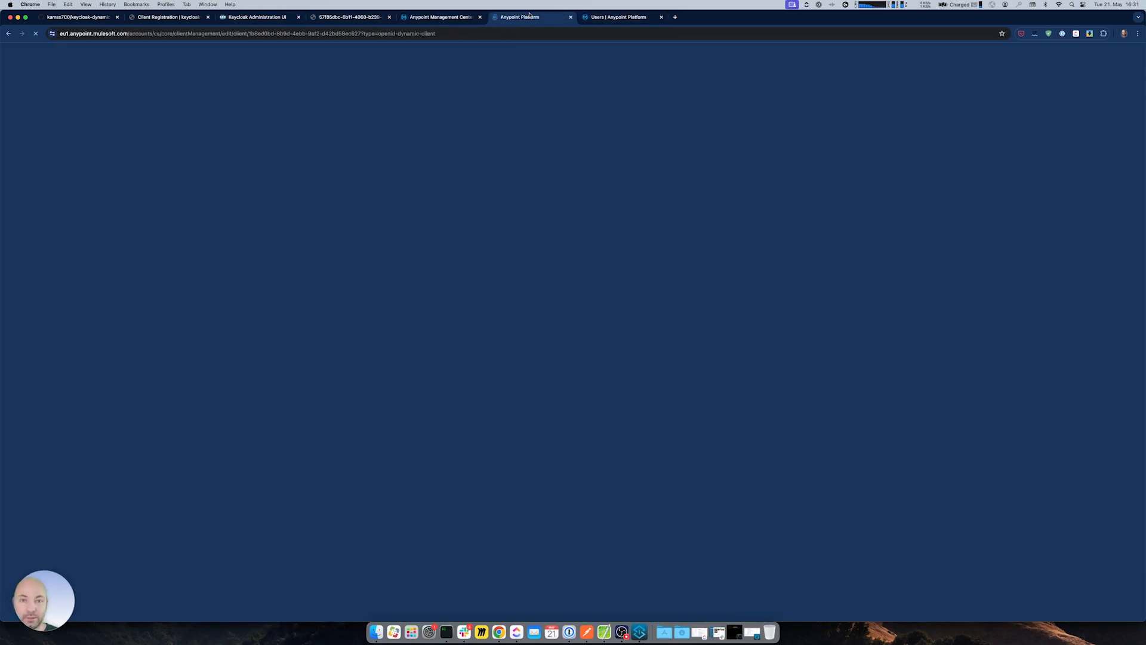
{"action": "key", "text": "super+shift+t"}
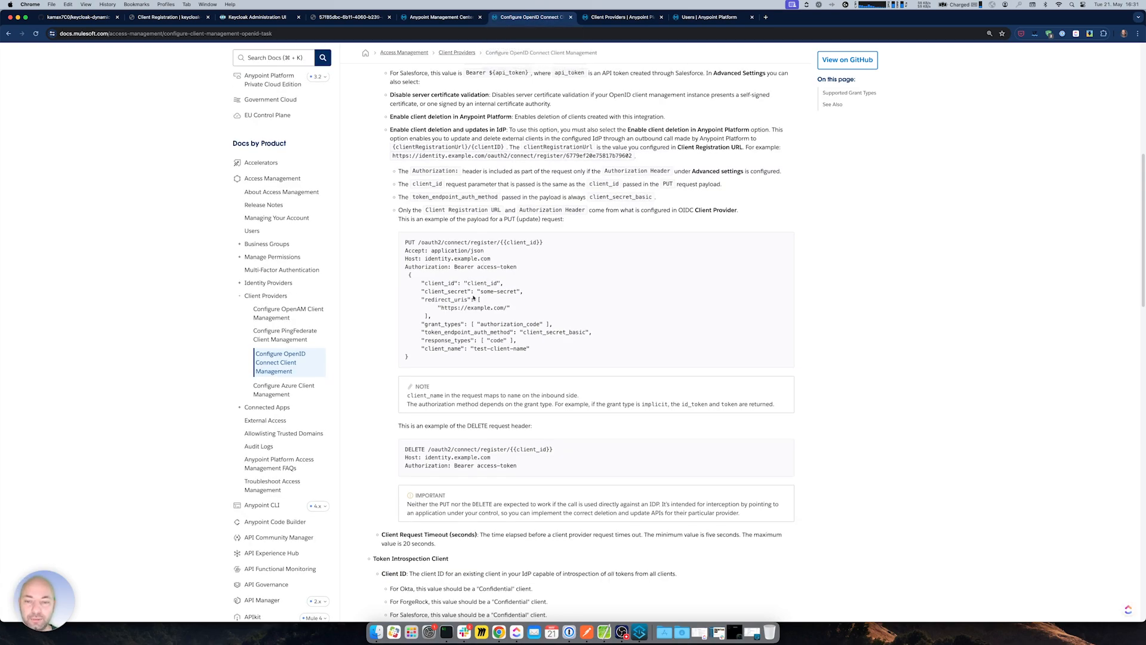
{"action": "scroll", "coordinate": [435, 376], "scroll_direction": "down", "scroll_amount": 5}
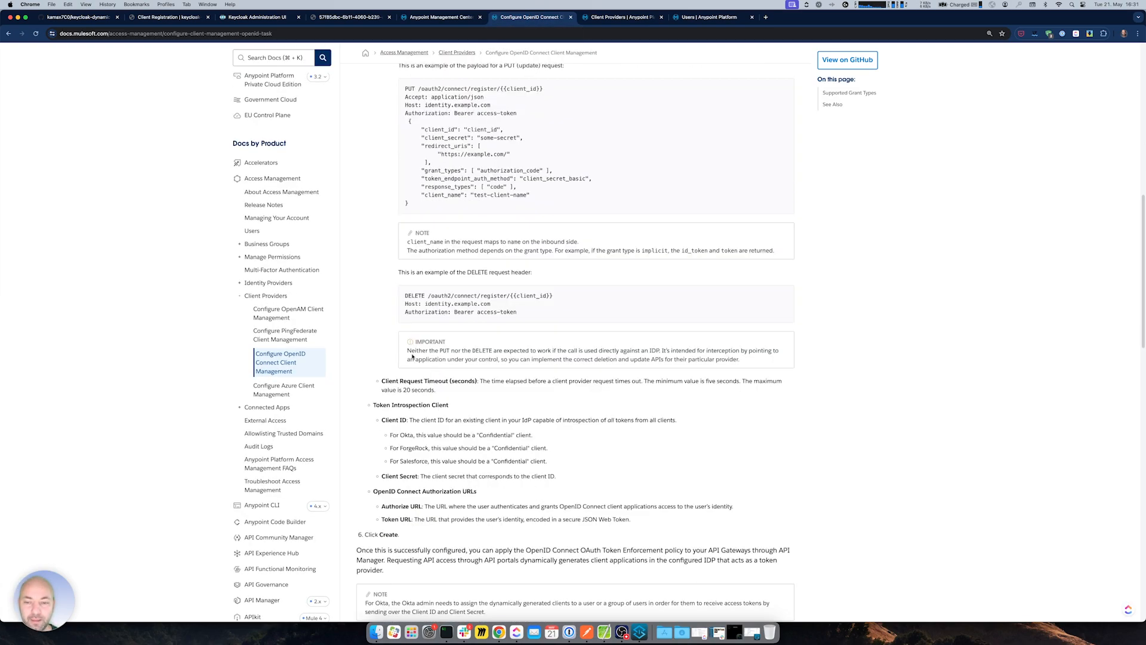
{"action": "left_click_drag", "start_coordinate": [407, 350], "coordinate": [744, 362]}
{"action": "left_click", "coordinate": [667, 351]}
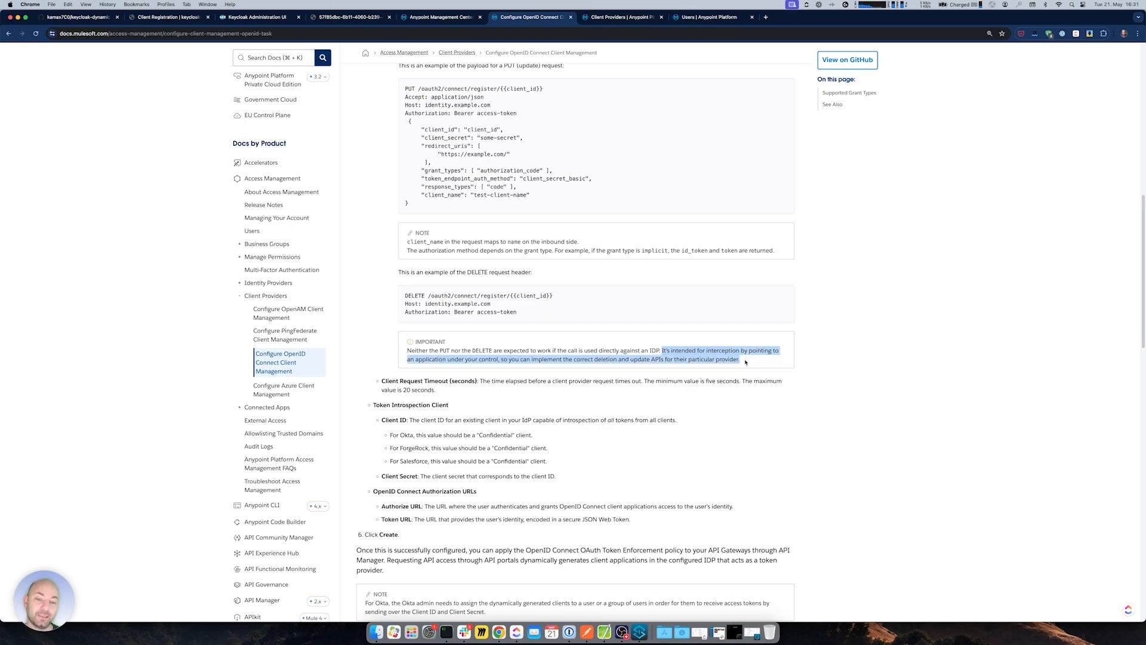
{"action": "left_click", "coordinate": [639, 633]}
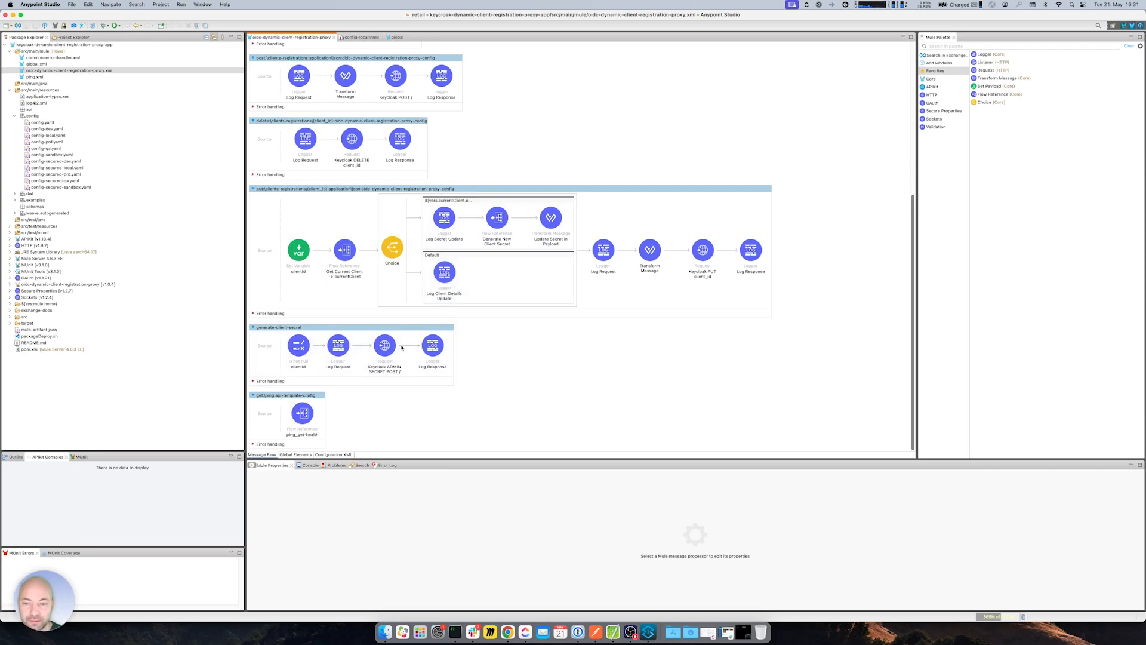
{"action": "left_click", "coordinate": [385, 357]}
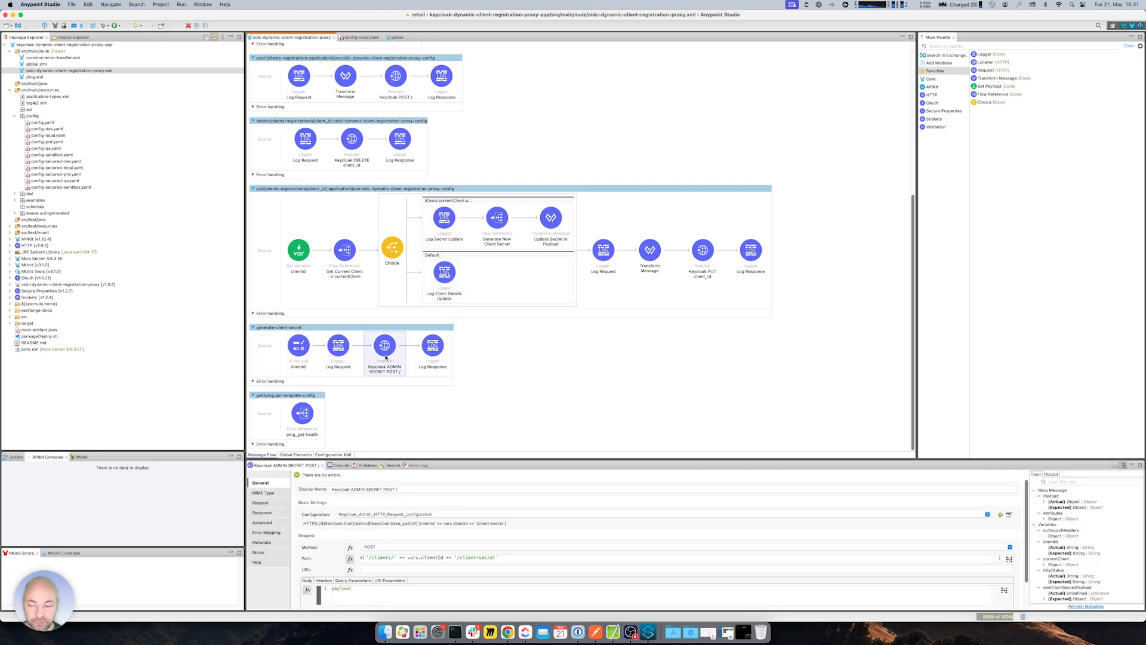